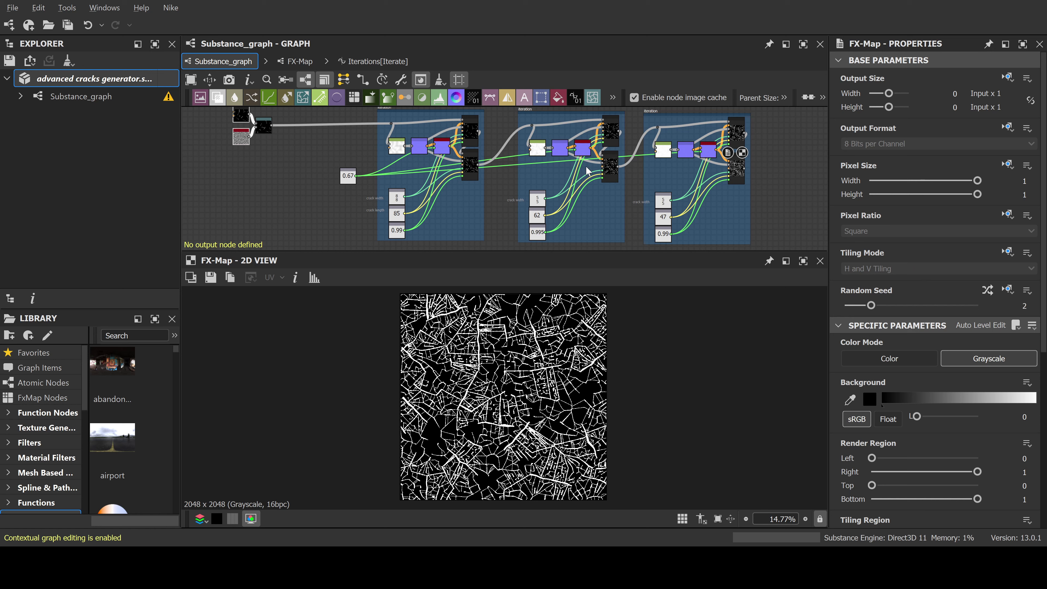
{"action": "scroll", "coordinate": [577, 173], "scroll_direction": "down", "scroll_amount": 1}
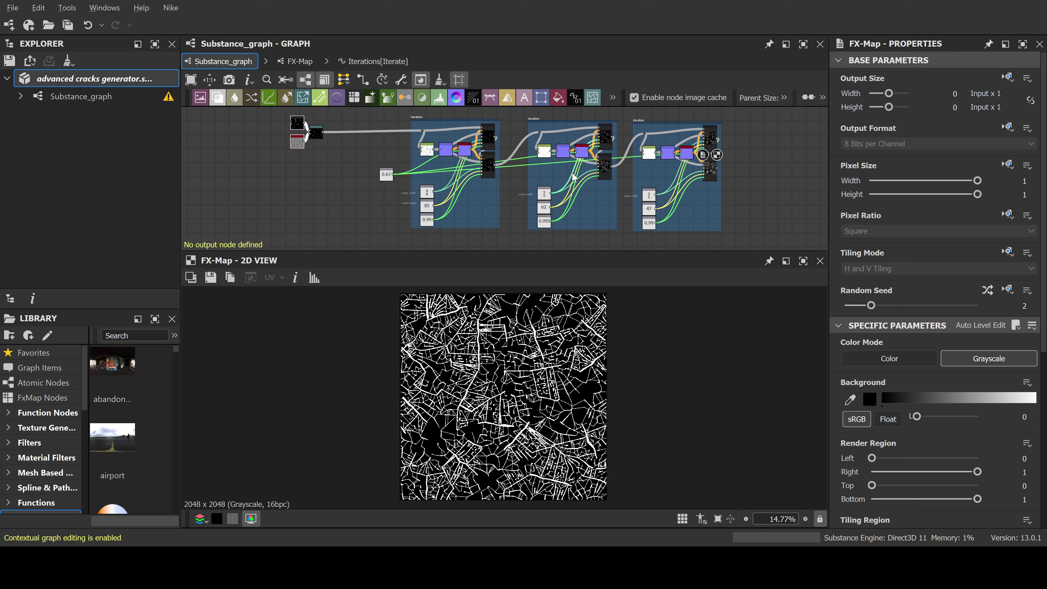
{"action": "middle_click_drag", "start_coordinate": [542, 151], "coordinate": [538, 168]}
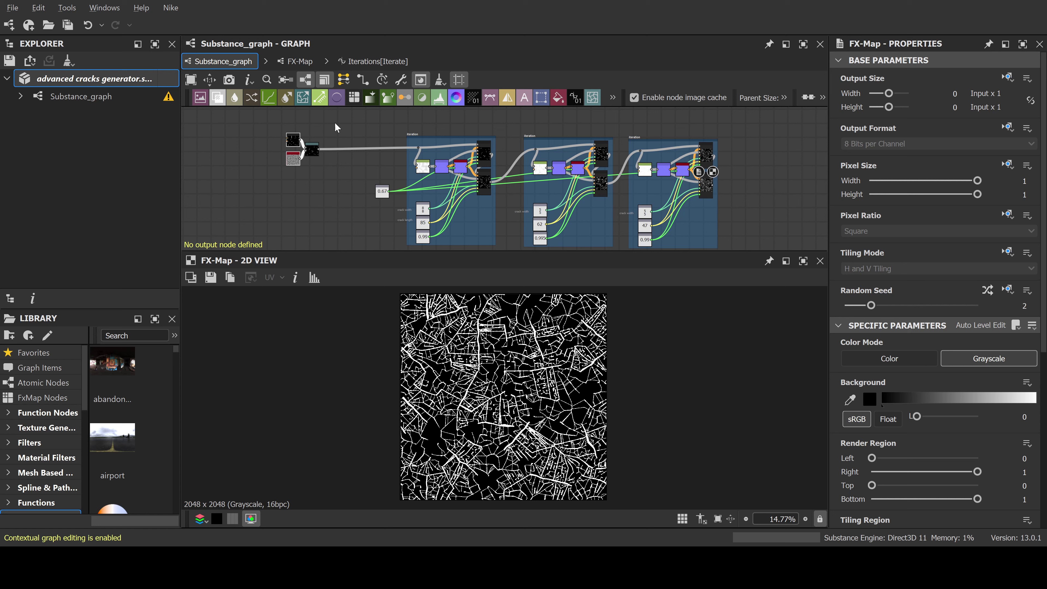
{"action": "left_click", "coordinate": [306, 148]}
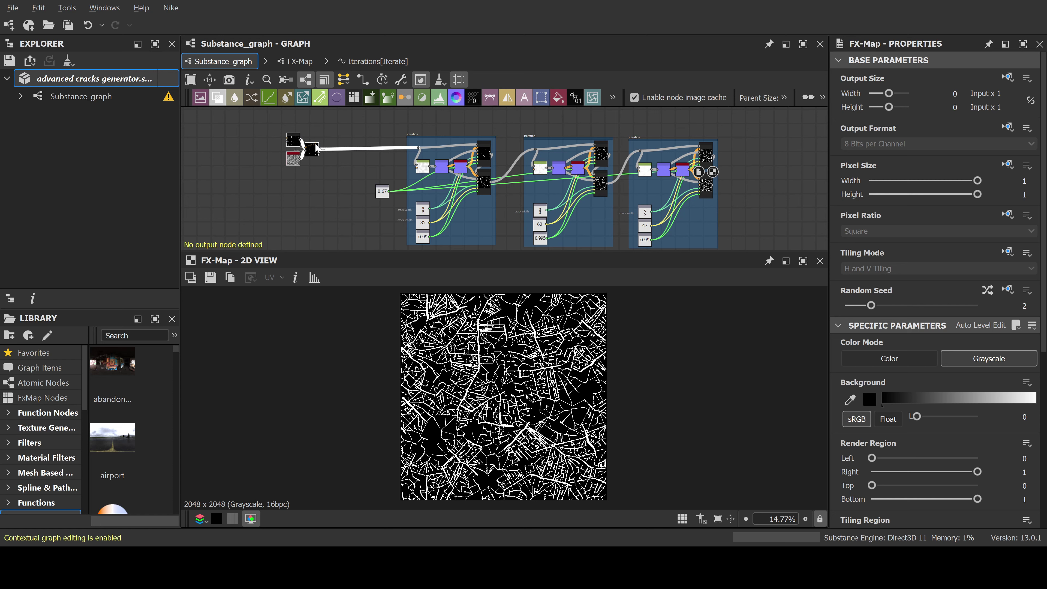
{"action": "left_click", "coordinate": [310, 177]}
{"action": "middle_click_drag", "start_coordinate": [395, 176], "coordinate": [374, 152]}
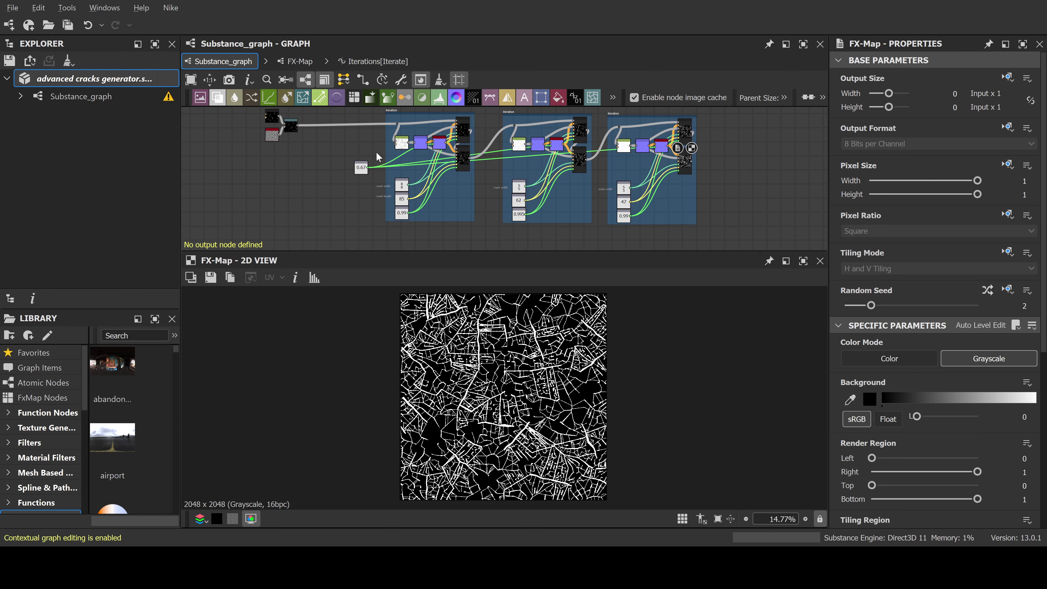
{"action": "middle_click_drag", "start_coordinate": [693, 187], "coordinate": [659, 185]}
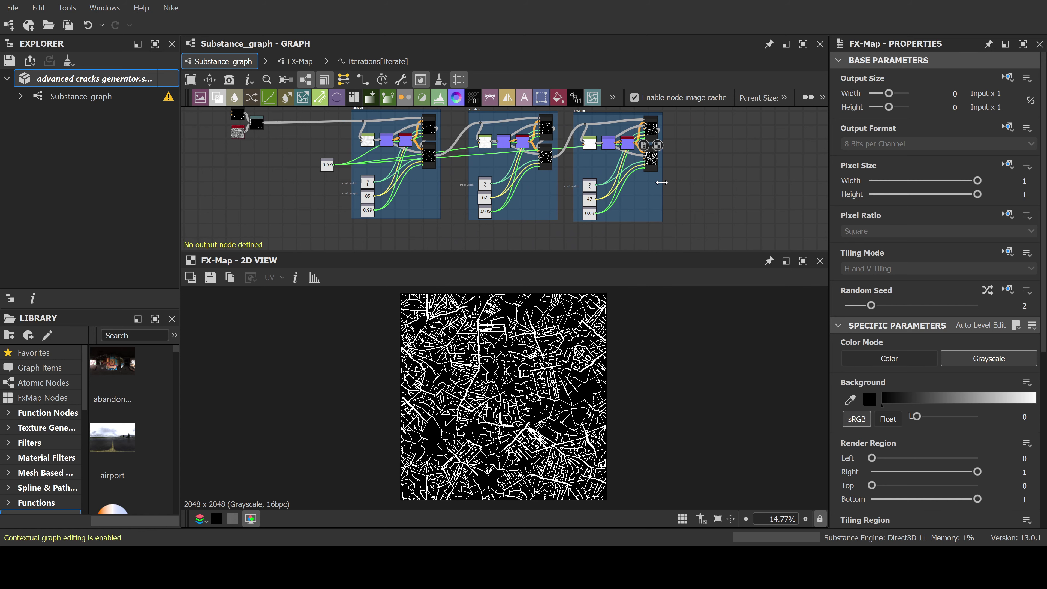
{"action": "middle_click_drag", "start_coordinate": [479, 155], "coordinate": [563, 185]}
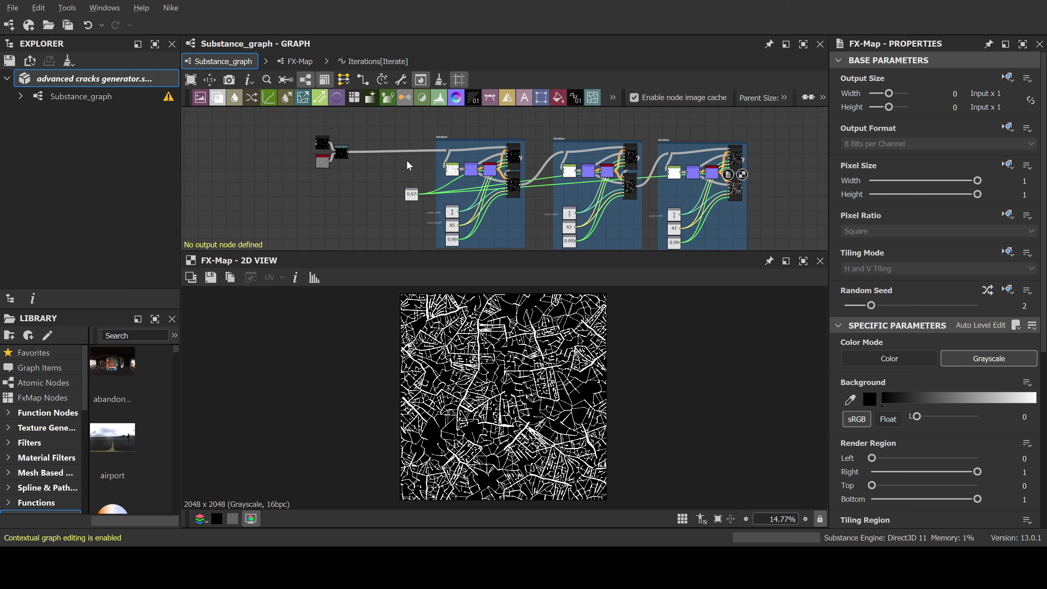
{"action": "mouse_move", "coordinate": [345, 127]}
{"action": "left_mouse_down"}
{"action": "mouse_move", "coordinate": [311, 170]}
{"action": "mouse_move", "coordinate": [347, 145]}
{"action": "left_mouse_up"}
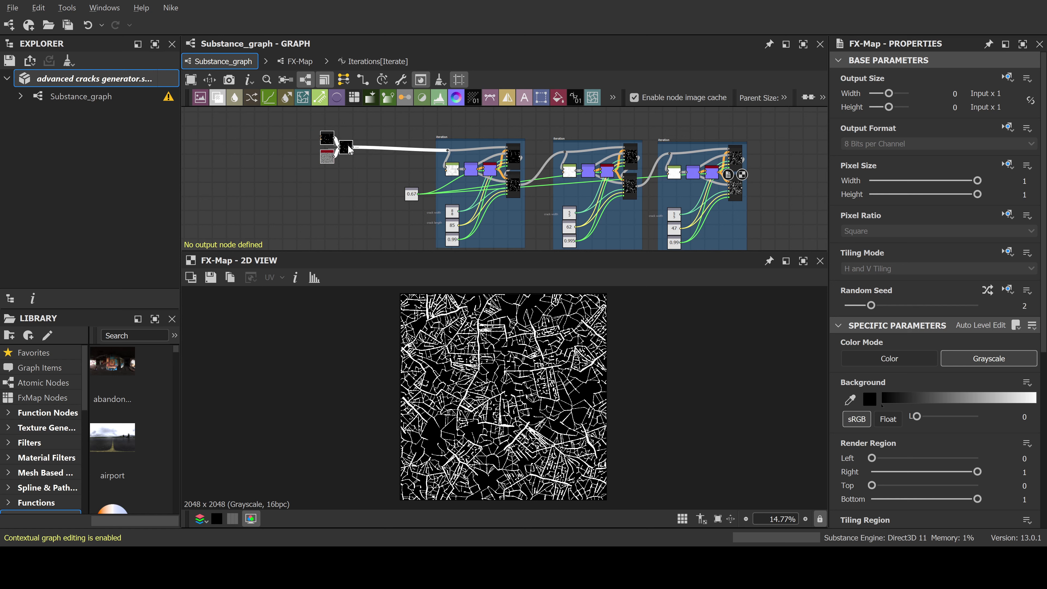
{"action": "left_click", "coordinate": [373, 132]}
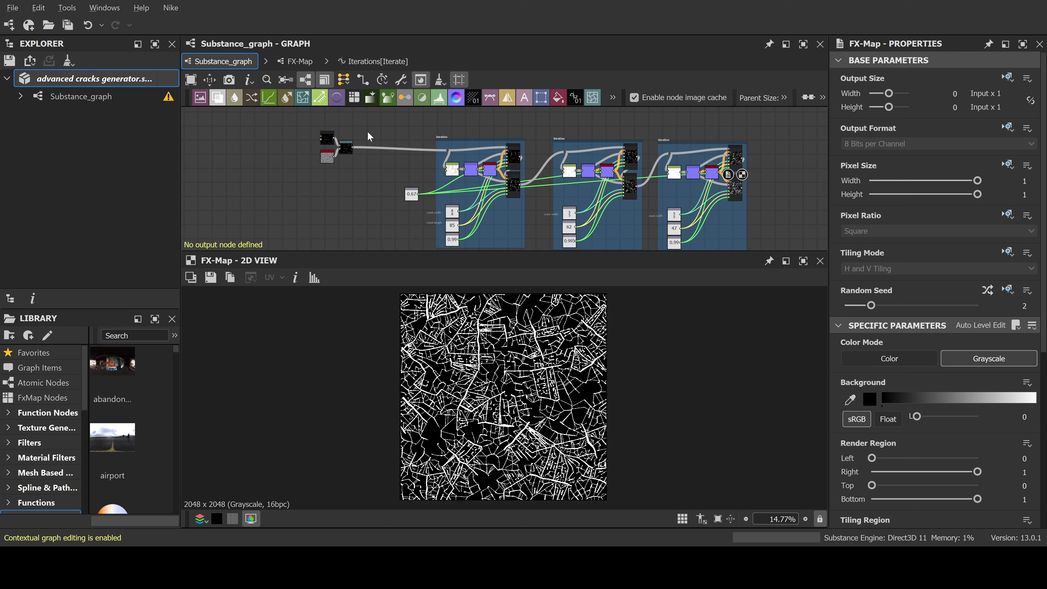
Preview the Warp node's output and the lower FX-Map node's output in each of the three iteration frames
{"action": "left_click", "coordinate": [346, 148]}
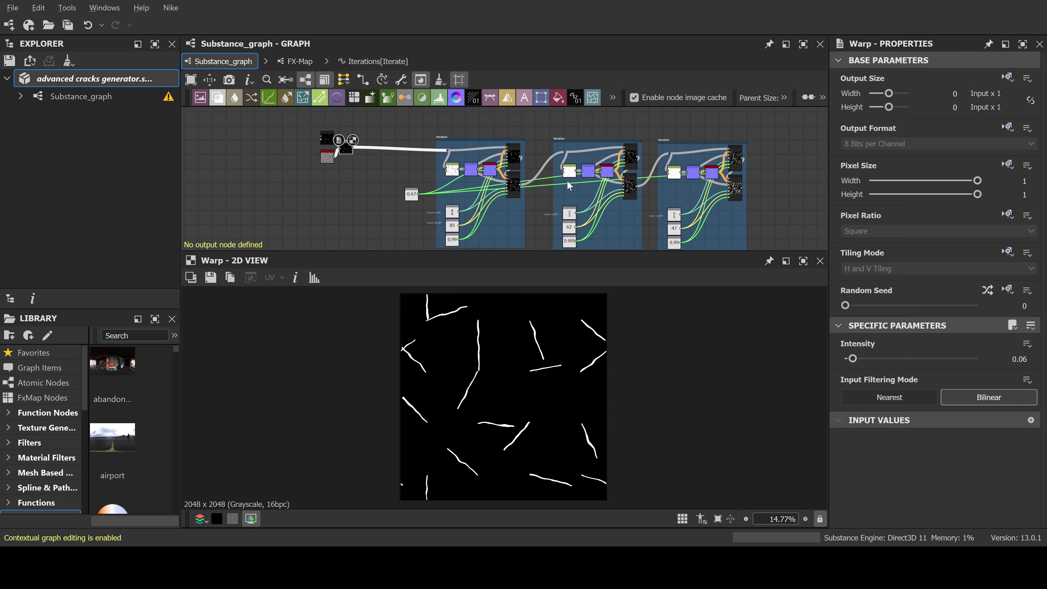
{"action": "middle_click_drag", "start_coordinate": [537, 197], "coordinate": [510, 167]}
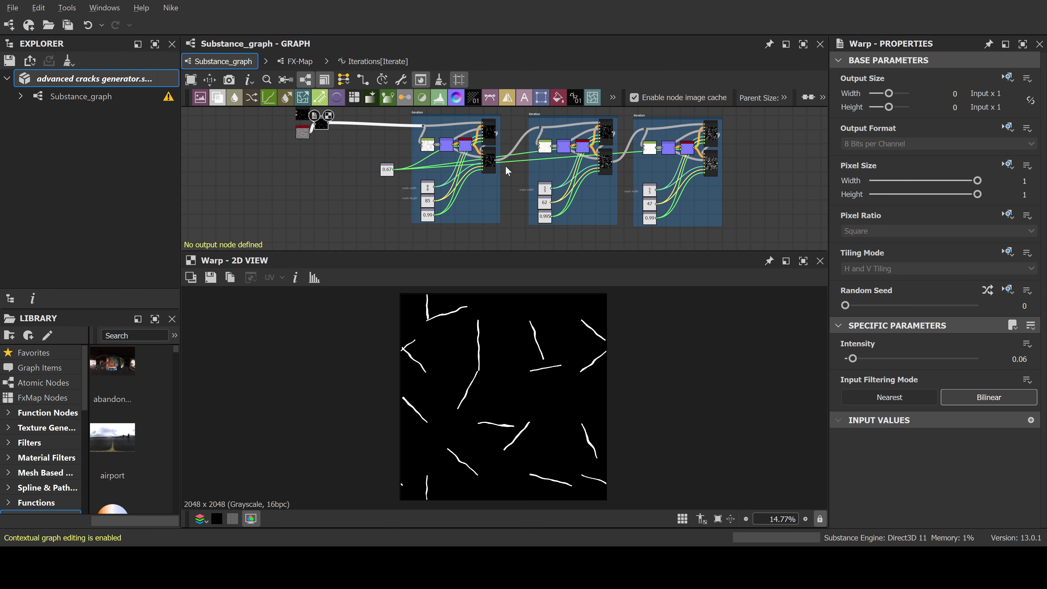
{"action": "left_click", "coordinate": [491, 164]}
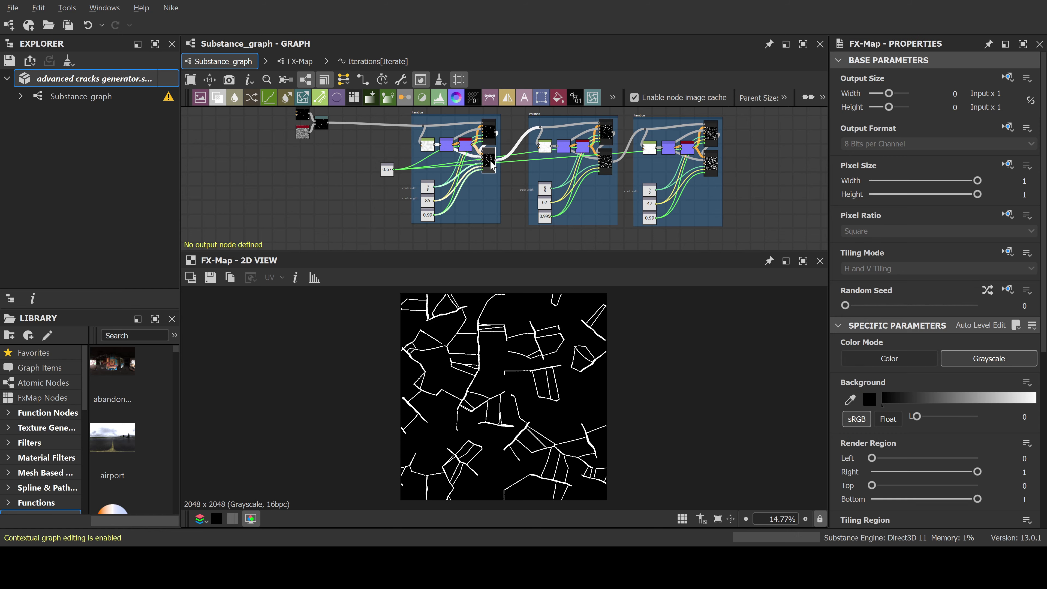
{"action": "left_click", "coordinate": [602, 164]}
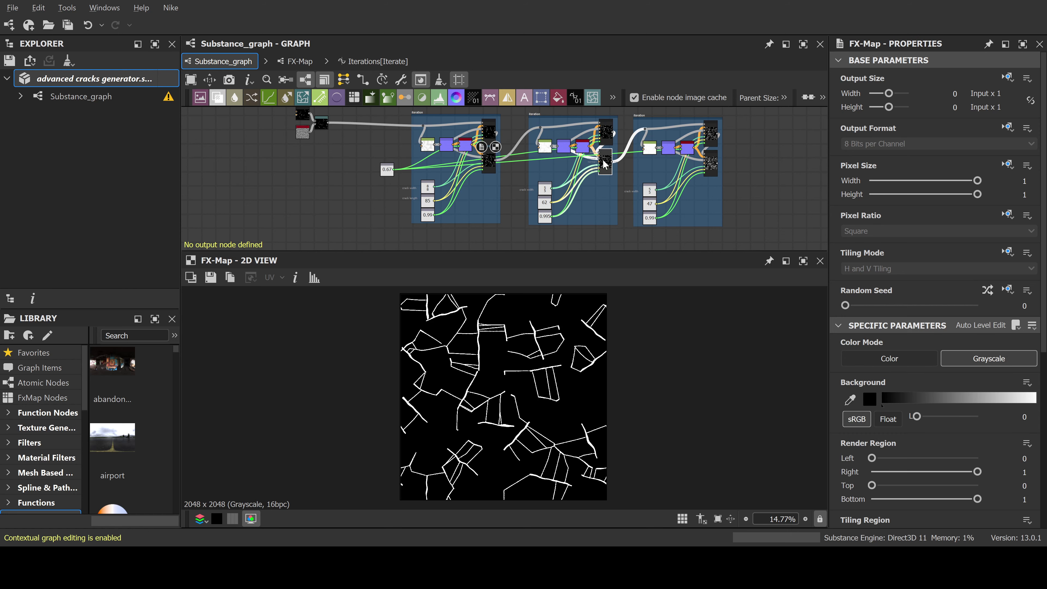
{"action": "left_click", "coordinate": [709, 169]}
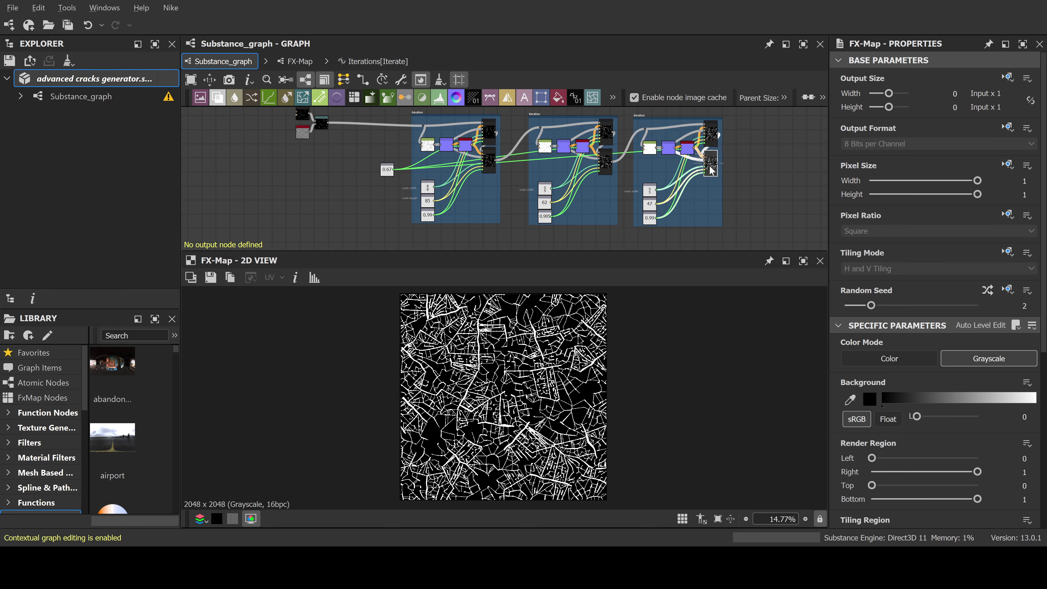
Move the Warp node with its two input nodes up and away from the iterations, and shift the first two iteration frames slightly upward
{"action": "middle_click_drag", "start_coordinate": [595, 161], "coordinate": [598, 182]}
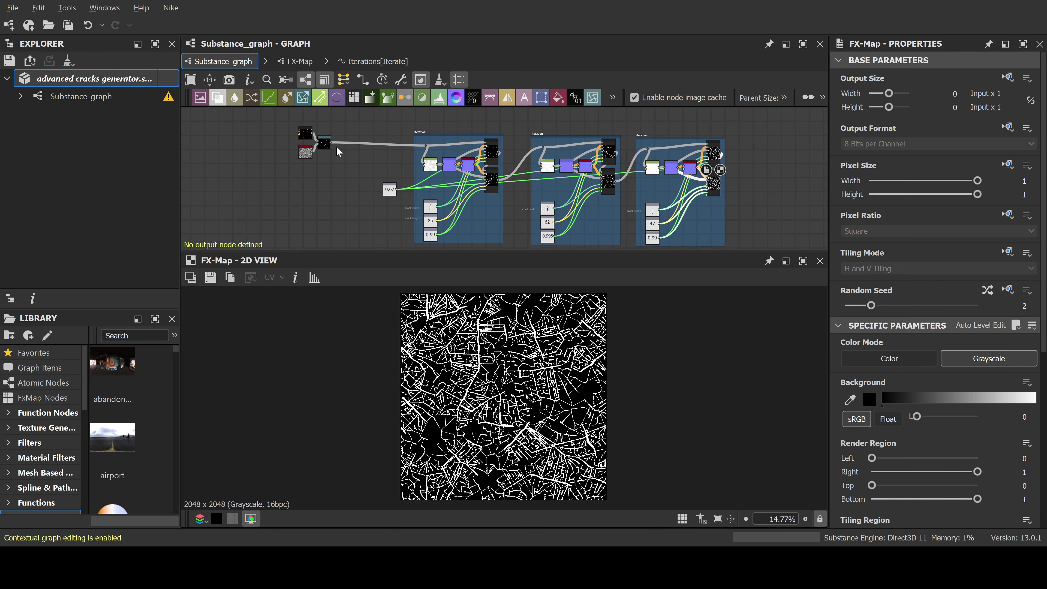
{"action": "left_click_drag", "start_coordinate": [335, 122], "coordinate": [308, 131]}
{"action": "left_click_drag", "start_coordinate": [420, 130], "coordinate": [419, 127]}
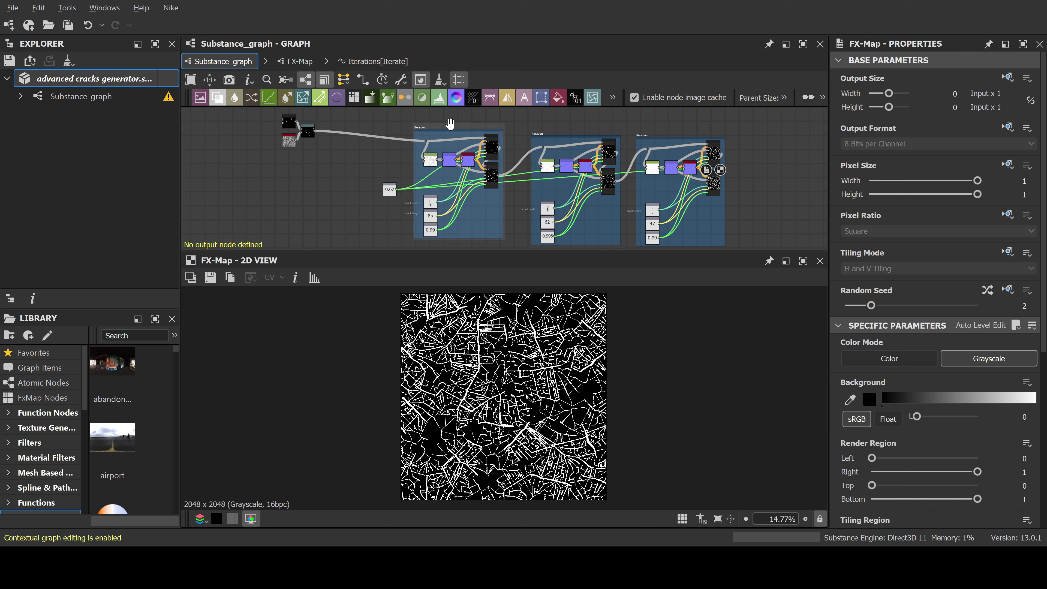
{"action": "left_click_drag", "start_coordinate": [538, 132], "coordinate": [536, 124]}
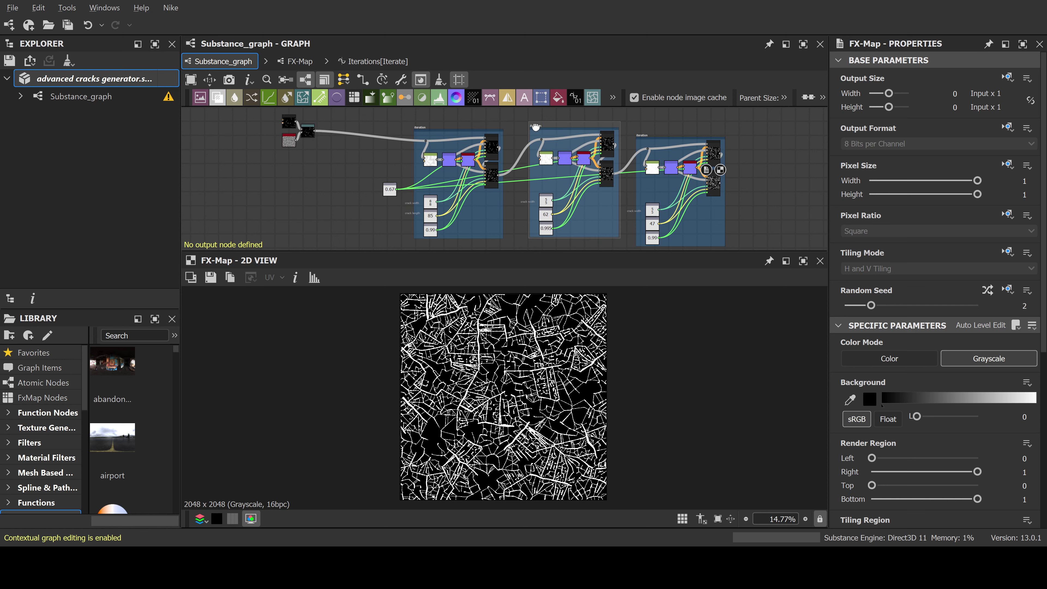
{"action": "left_click", "coordinate": [645, 135]}
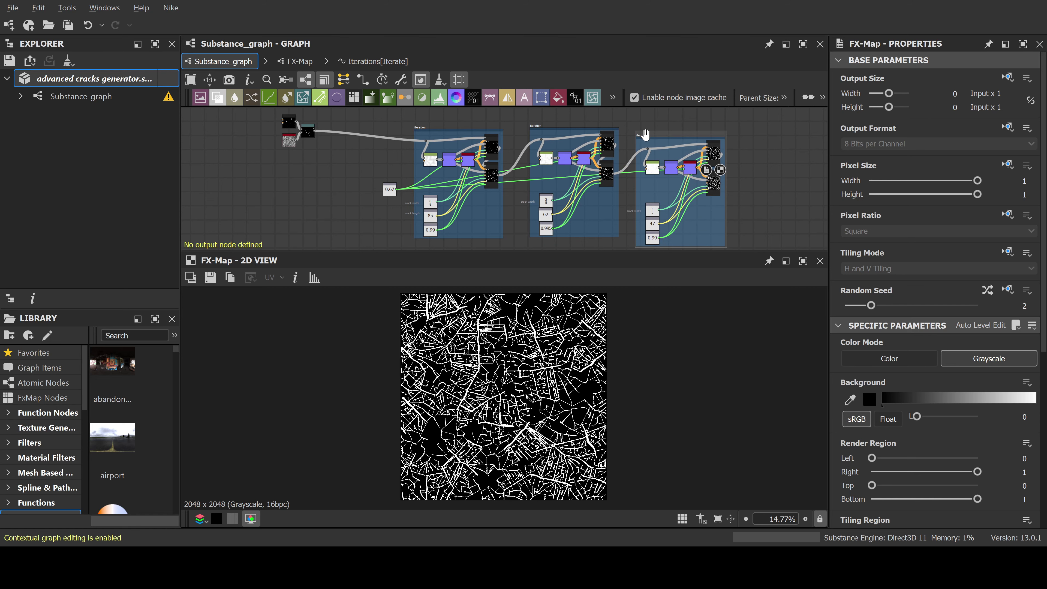
{"action": "left_click", "coordinate": [644, 133]}
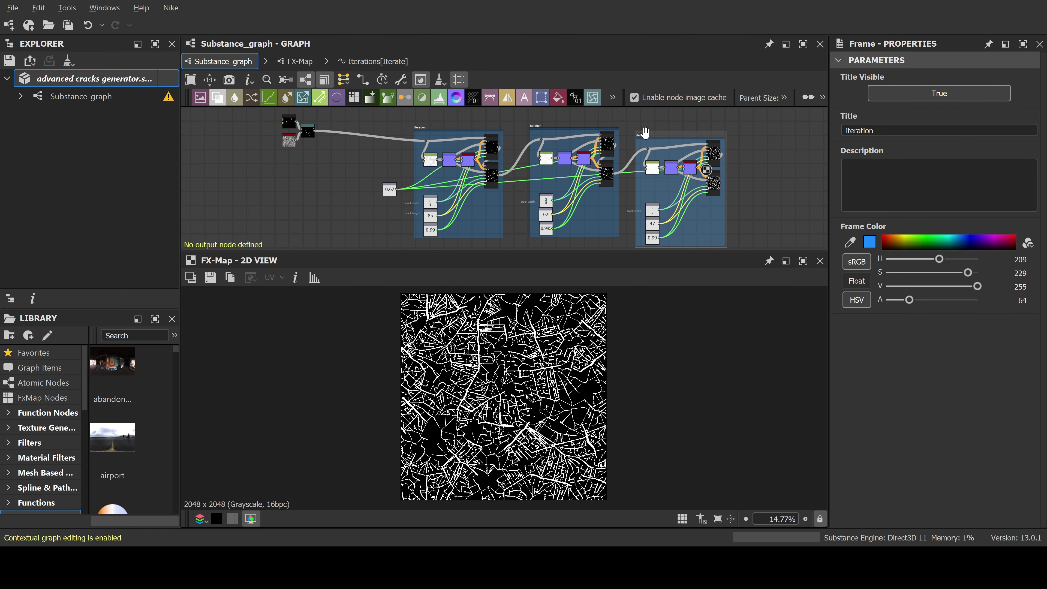
{"action": "middle_click_drag", "start_coordinate": [742, 157], "coordinate": [678, 157]}
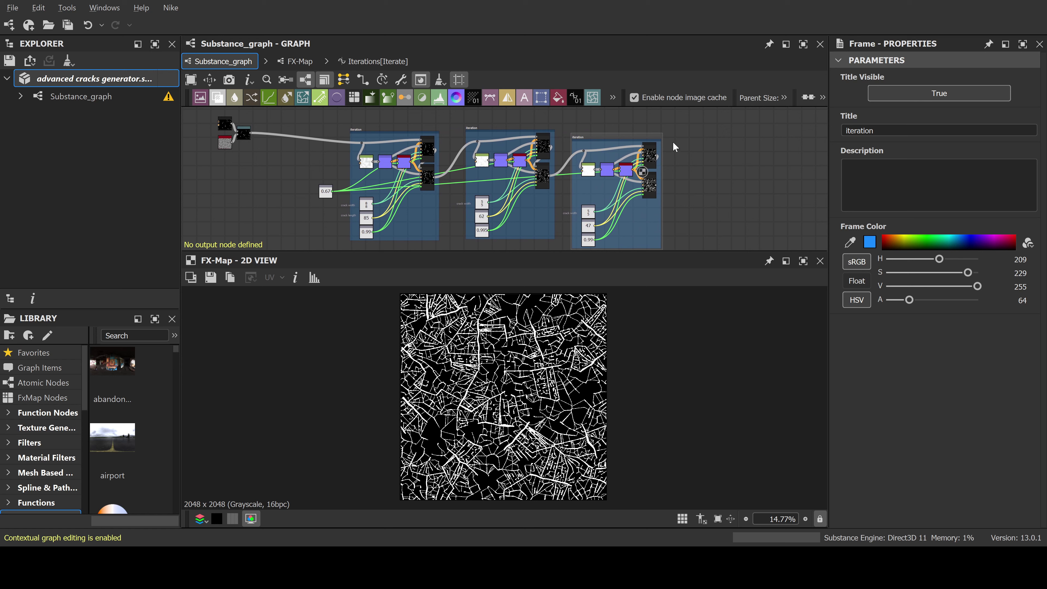
{"action": "left_click_drag", "start_coordinate": [643, 145], "coordinate": [640, 145]}
{"action": "middle_click_drag", "start_coordinate": [457, 145], "coordinate": [562, 145]}
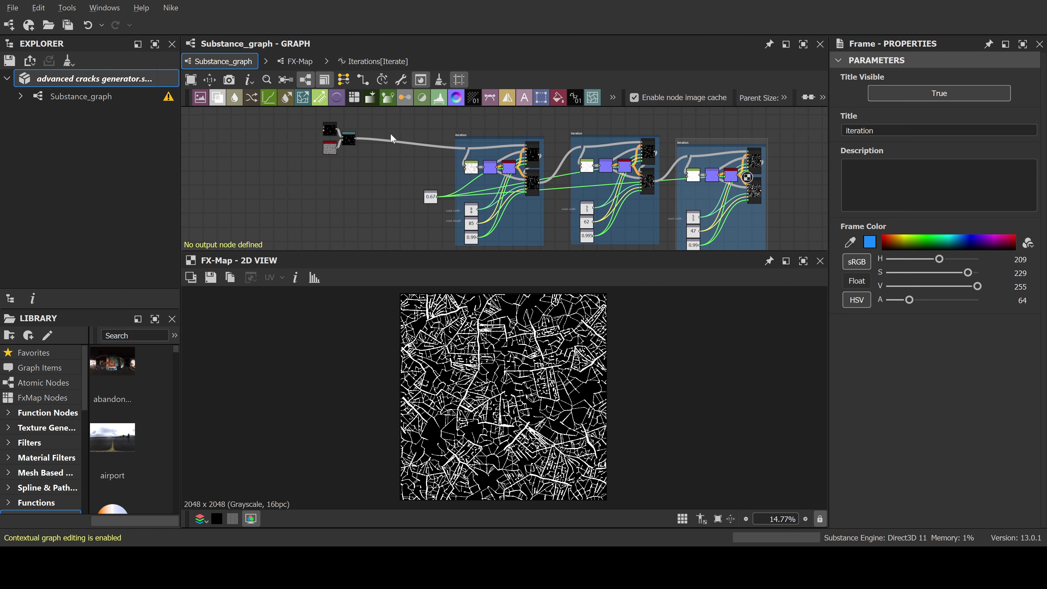
Spread the graph out by moving the Warp node group, and the first iteration frame with its 0.67 constant, further left
{"action": "left_click_drag", "start_coordinate": [352, 143], "coordinate": [312, 143]}
{"action": "scroll", "coordinate": [496, 133], "scroll_direction": "down", "scroll_amount": 2}
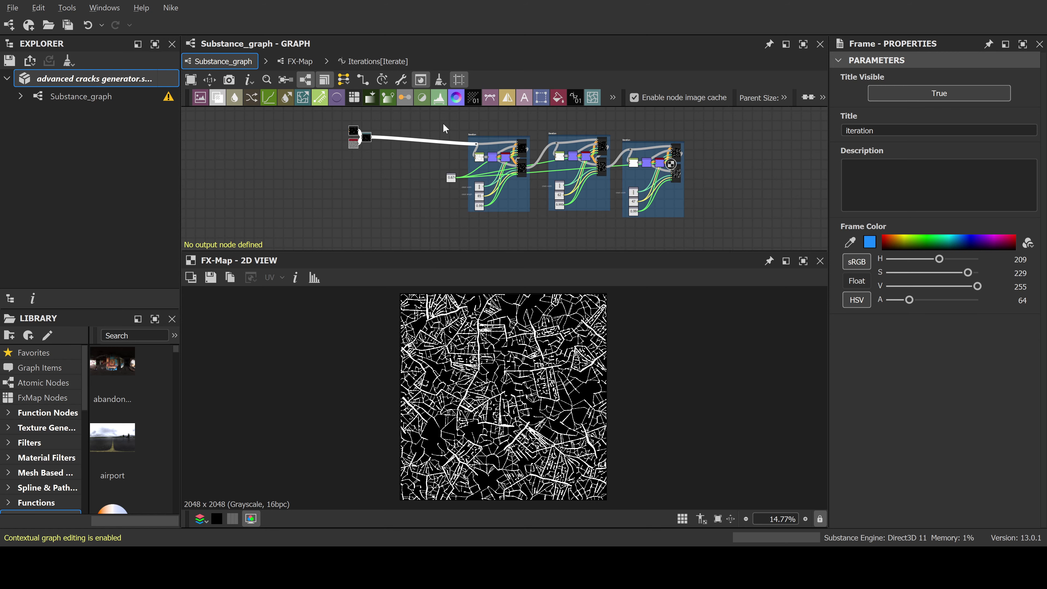
{"action": "left_click_drag", "start_coordinate": [439, 120], "coordinate": [534, 222]}
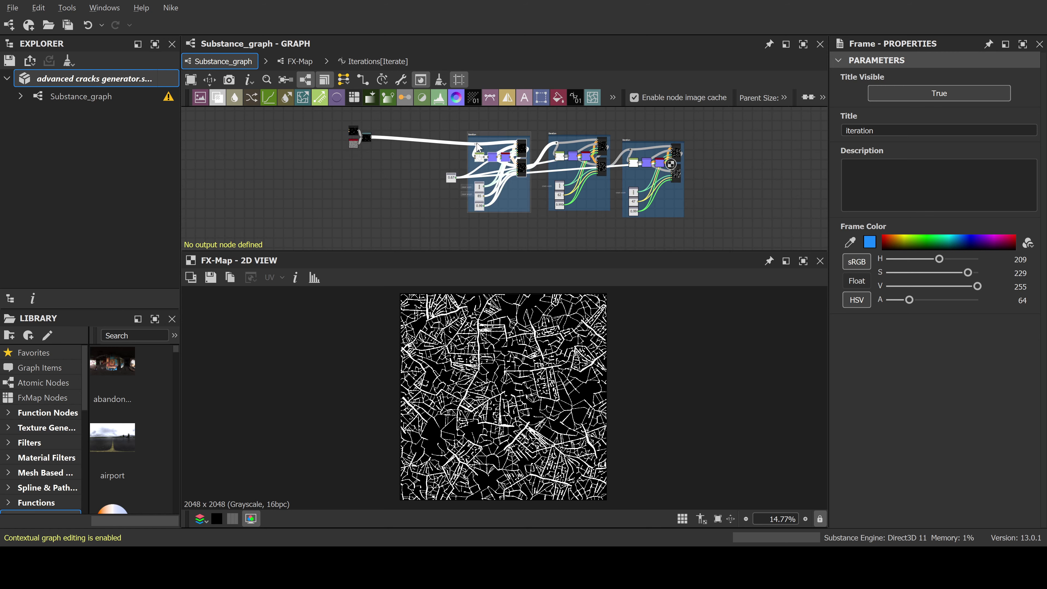
{"action": "left_click_drag", "start_coordinate": [472, 136], "coordinate": [448, 131]}
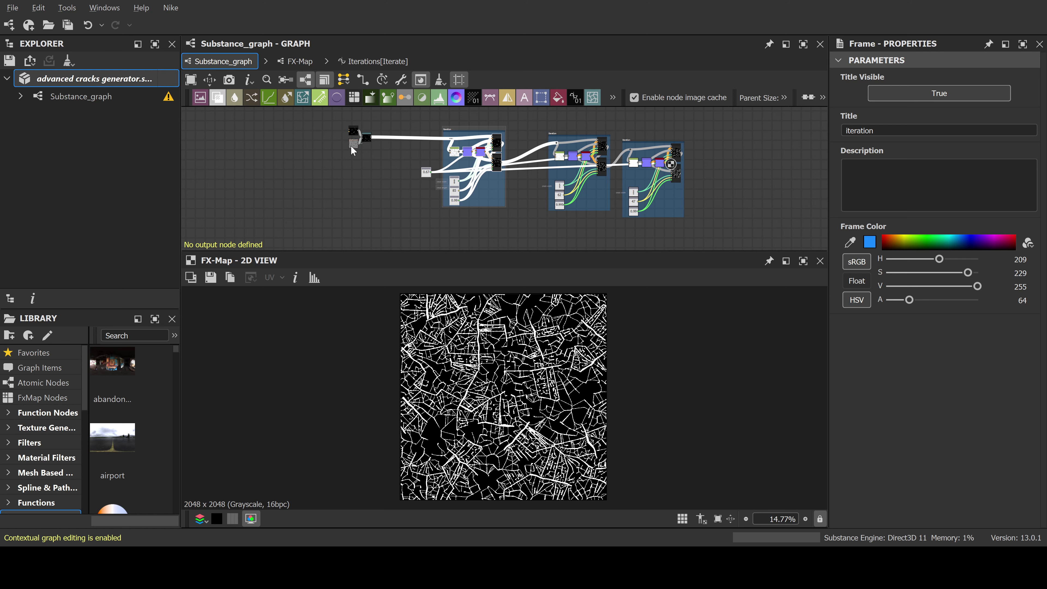
Compare the Warp node's starting pattern with the crack results of the first, second and third iterations
{"action": "left_click", "coordinate": [366, 138]}
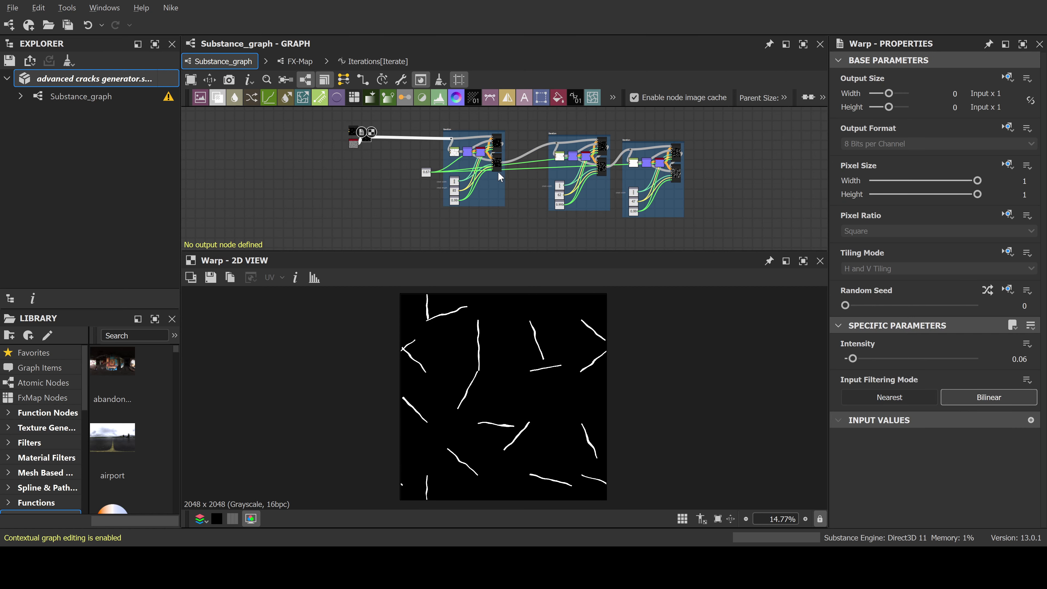
{"action": "left_click", "coordinate": [497, 164]}
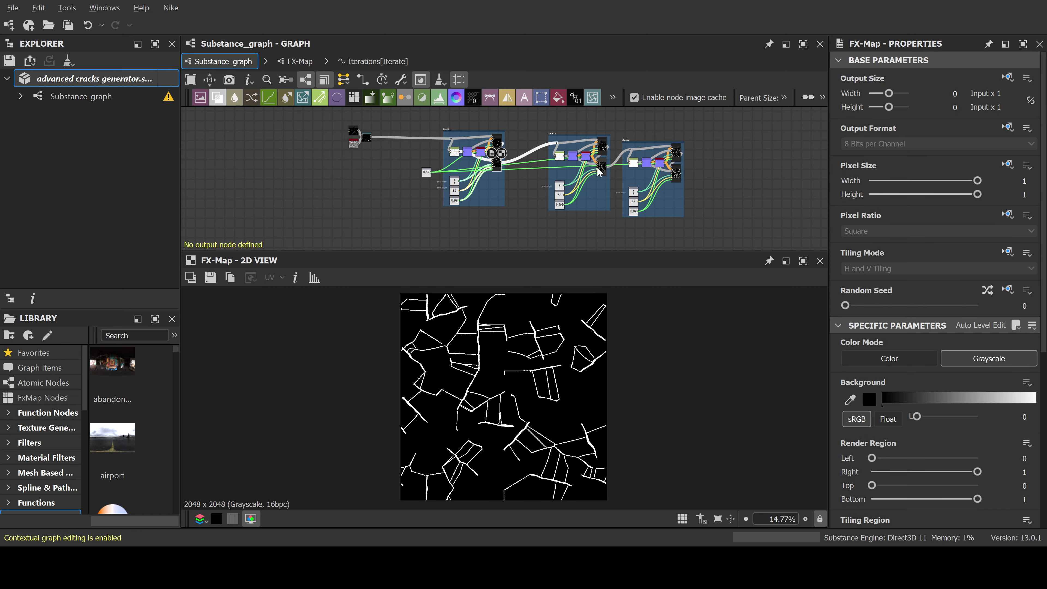
{"action": "left_click", "coordinate": [596, 167]}
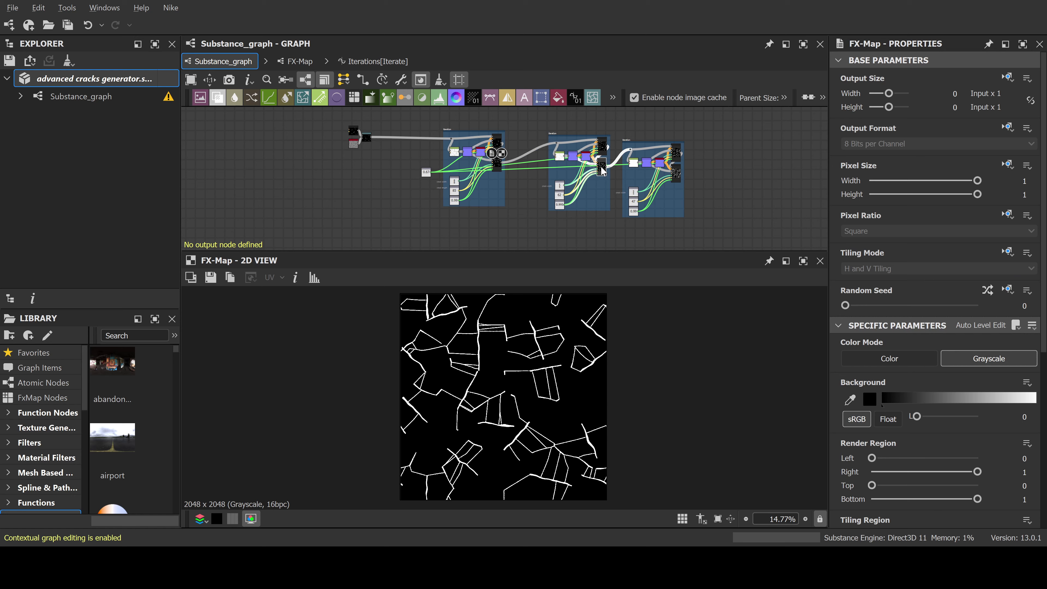
{"action": "left_click", "coordinate": [677, 174]}
Preview the first iteration's lower FX-Map while lowering its crack length input (input_2) to 0, and set the default to 77
{"action": "middle_click_drag", "start_coordinate": [495, 183], "coordinate": [535, 168]}
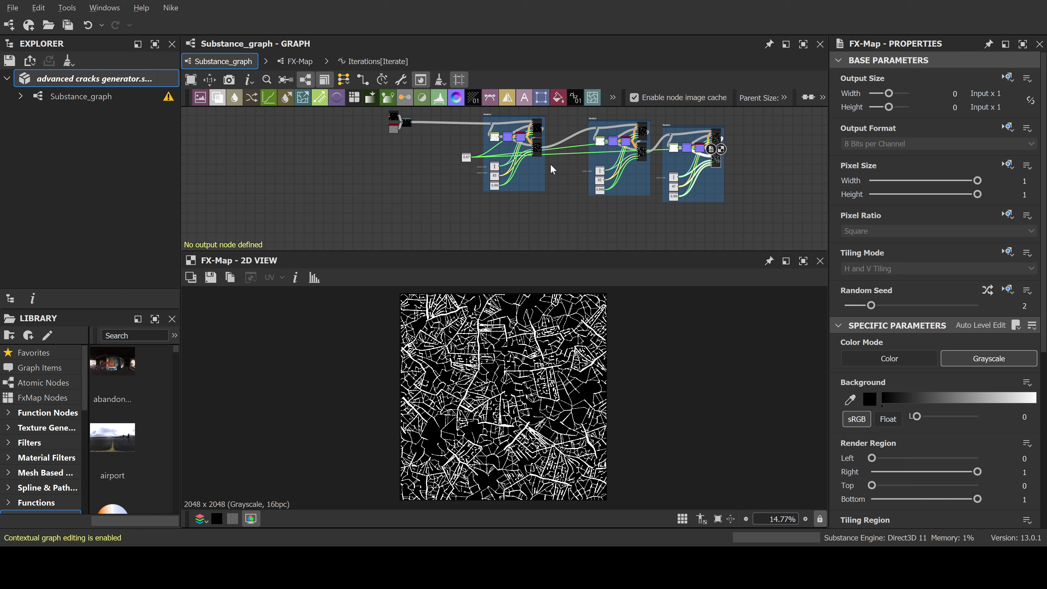
{"action": "middle_click_drag", "start_coordinate": [549, 165], "coordinate": [556, 187]}
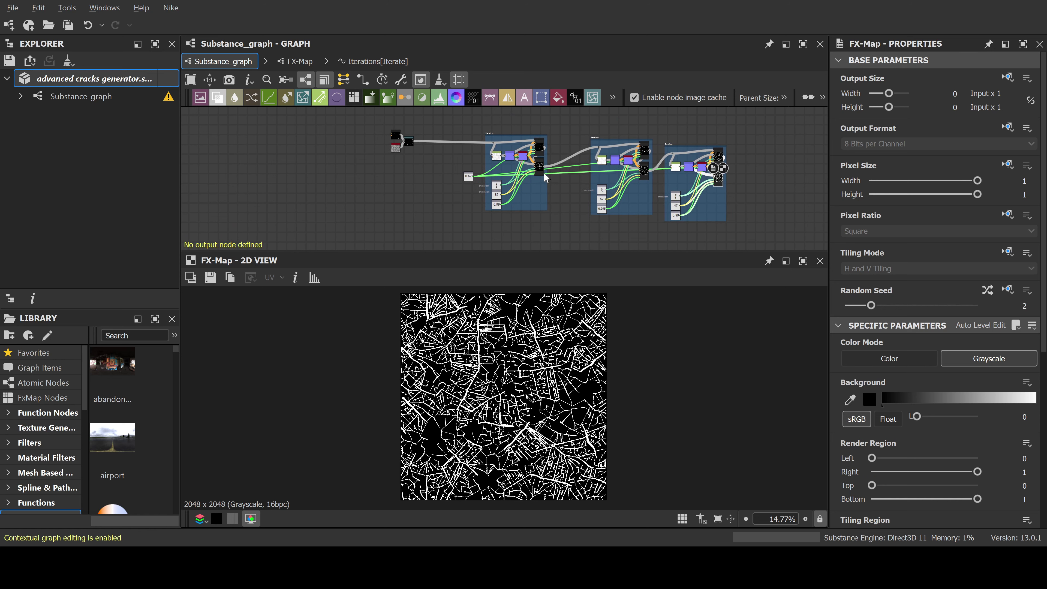
{"action": "scroll", "coordinate": [545, 172], "scroll_direction": "up", "scroll_amount": 1}
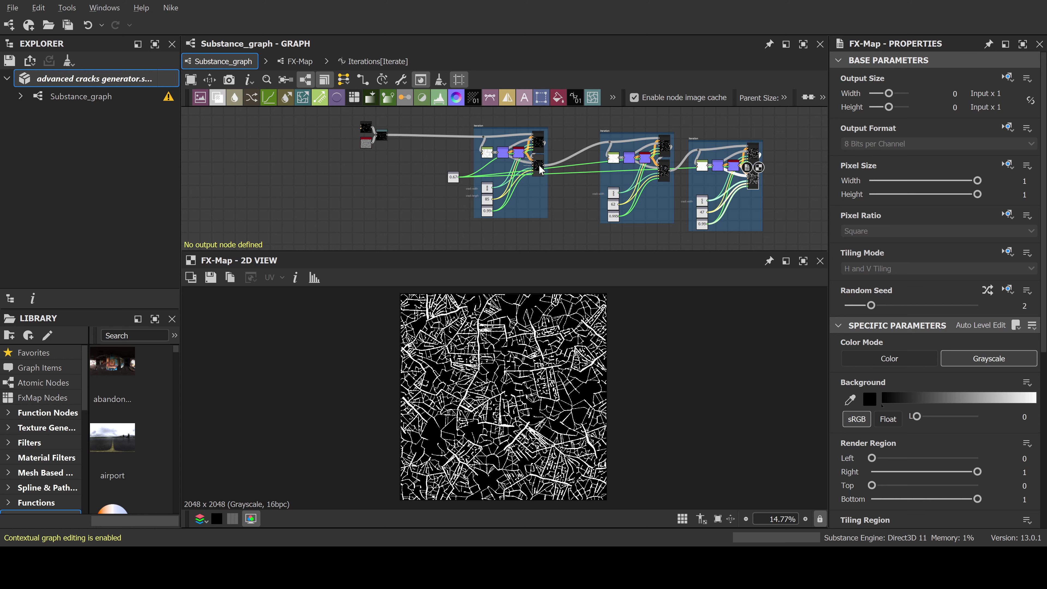
{"action": "double_click", "coordinate": [539, 167]}
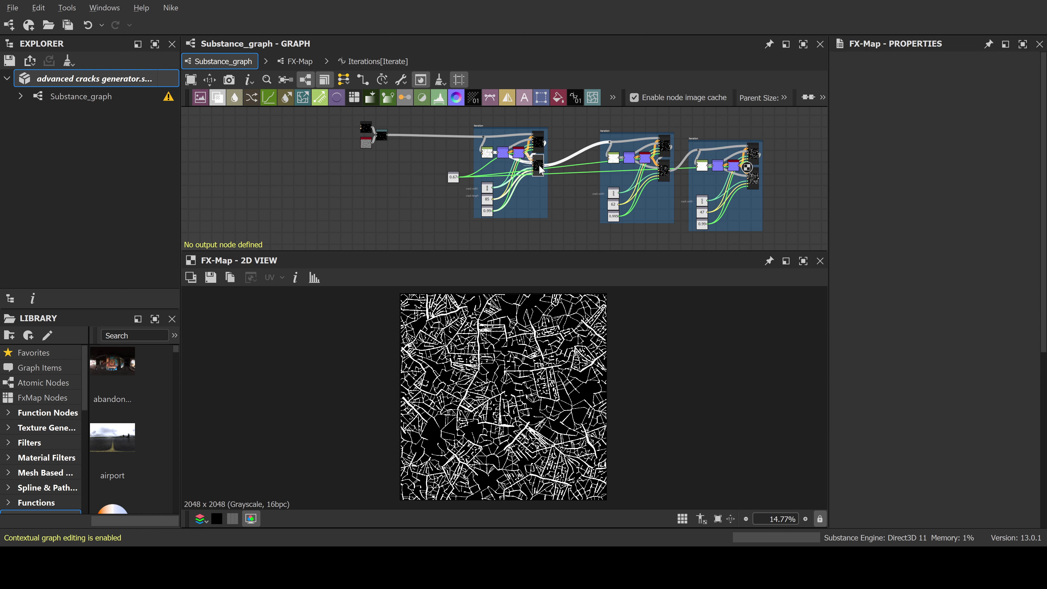
{"action": "scroll", "coordinate": [492, 198], "scroll_direction": "up", "scroll_amount": 7}
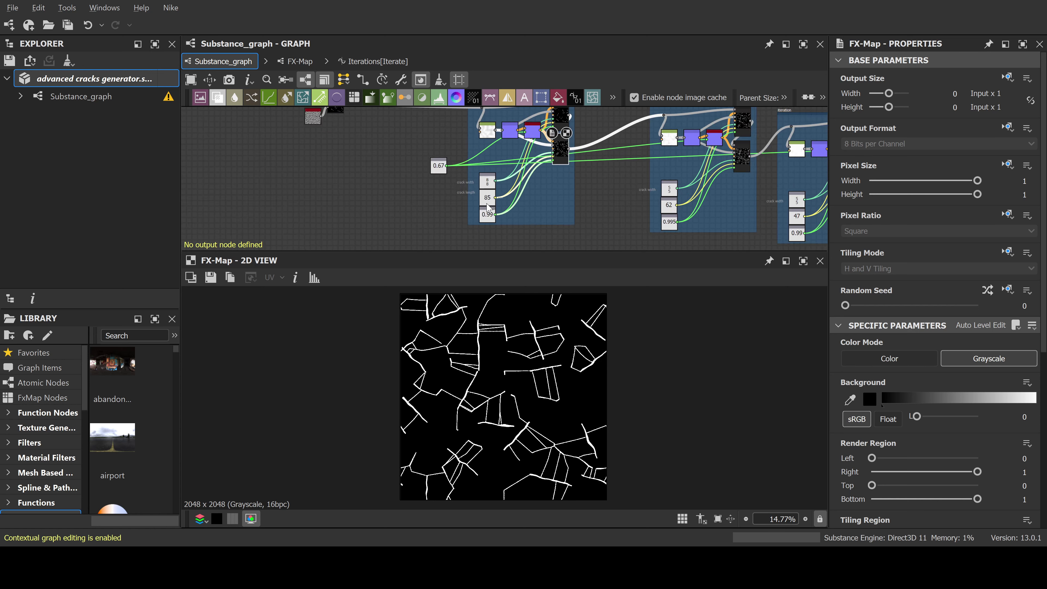
{"action": "middle_click_drag", "start_coordinate": [520, 192], "coordinate": [527, 181]}
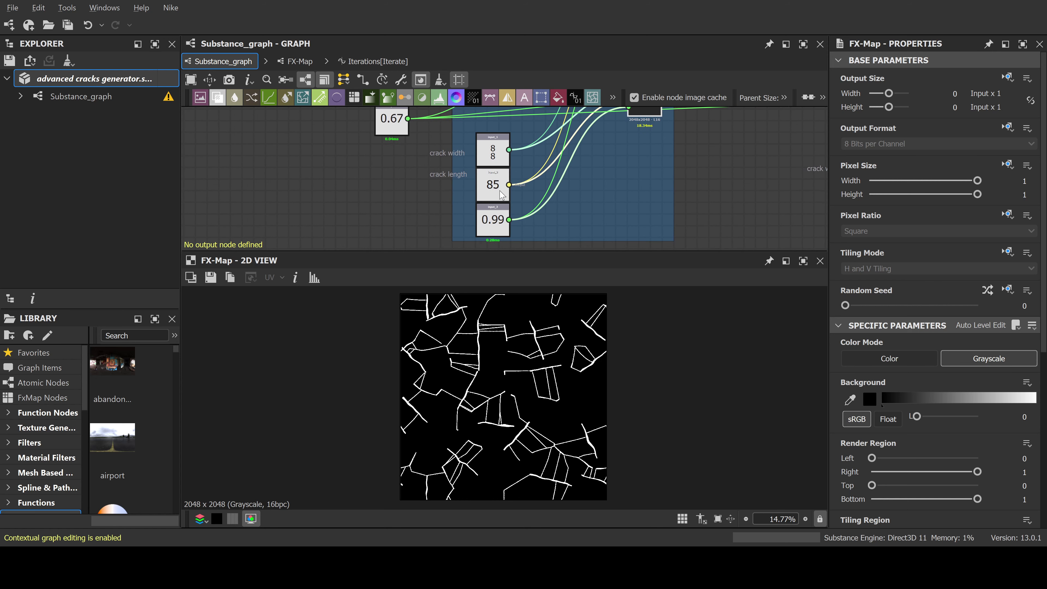
{"action": "middle_click_drag", "start_coordinate": [606, 169], "coordinate": [611, 155]}
{"action": "left_click", "coordinate": [498, 171]}
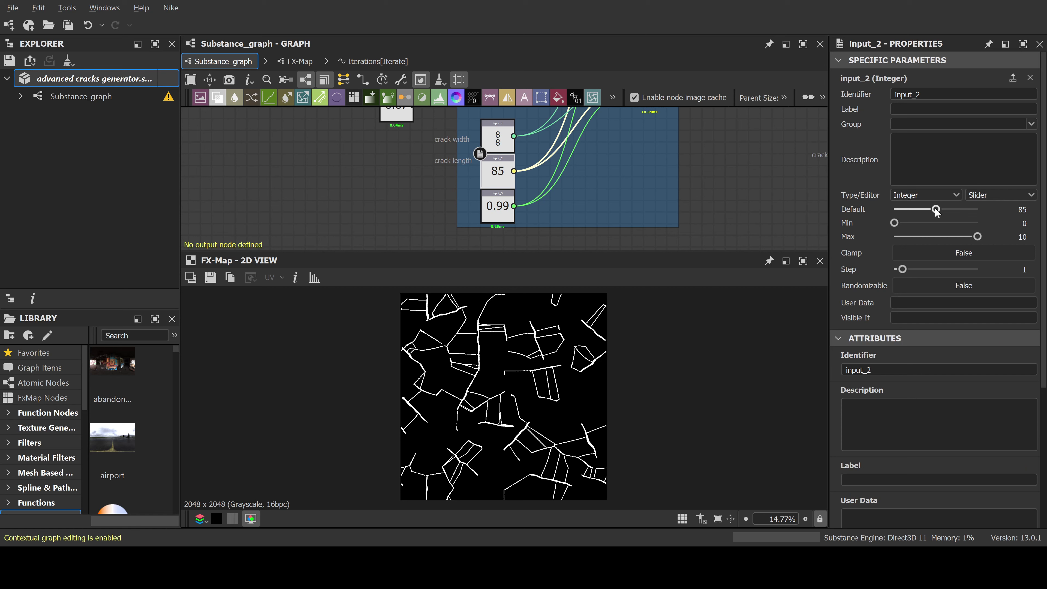
{"action": "left_click_drag", "start_coordinate": [936, 211], "coordinate": [892, 226]}
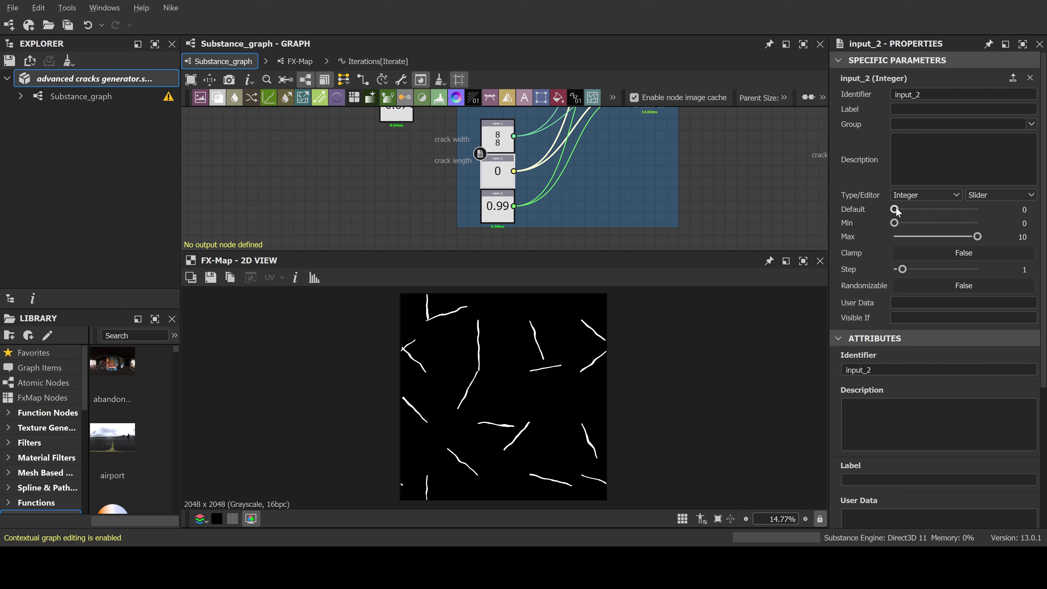
{"action": "left_click_drag", "start_coordinate": [895, 209], "coordinate": [932, 215]}
Preview the lower FX-Map node's crack pattern in the second iteration frame
{"action": "scroll", "coordinate": [818, 211], "scroll_direction": "down", "scroll_amount": 1}
{"action": "middle_click_drag", "start_coordinate": [818, 212], "coordinate": [471, 245]}
{"action": "left_click", "coordinate": [657, 151]}
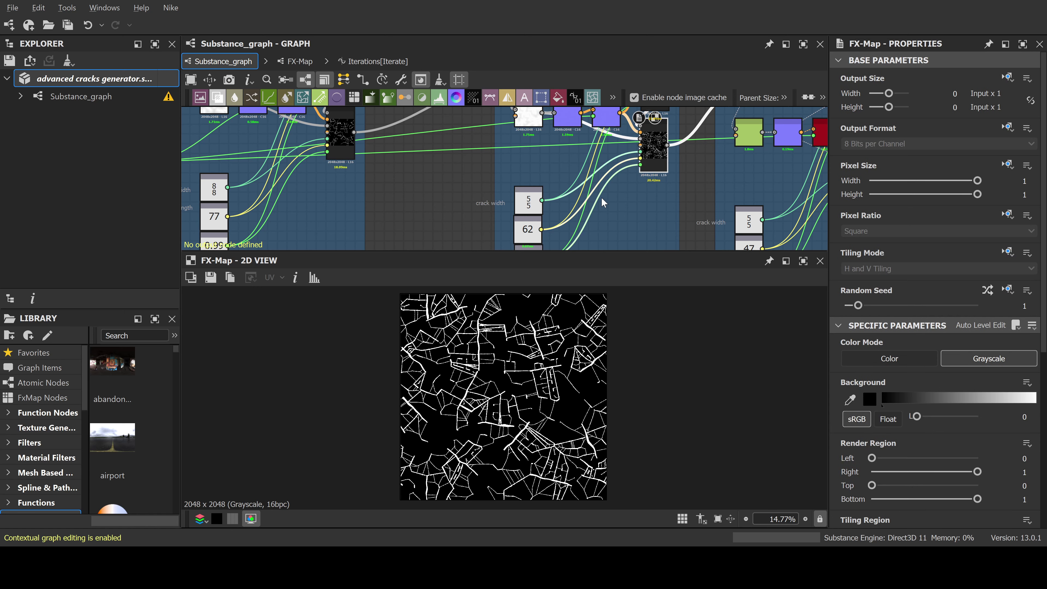
Set the default of the second iteration's crack length input (input_5) to 74
{"action": "middle_click_drag", "start_coordinate": [539, 235], "coordinate": [542, 196]}
{"action": "left_click", "coordinate": [541, 196]}
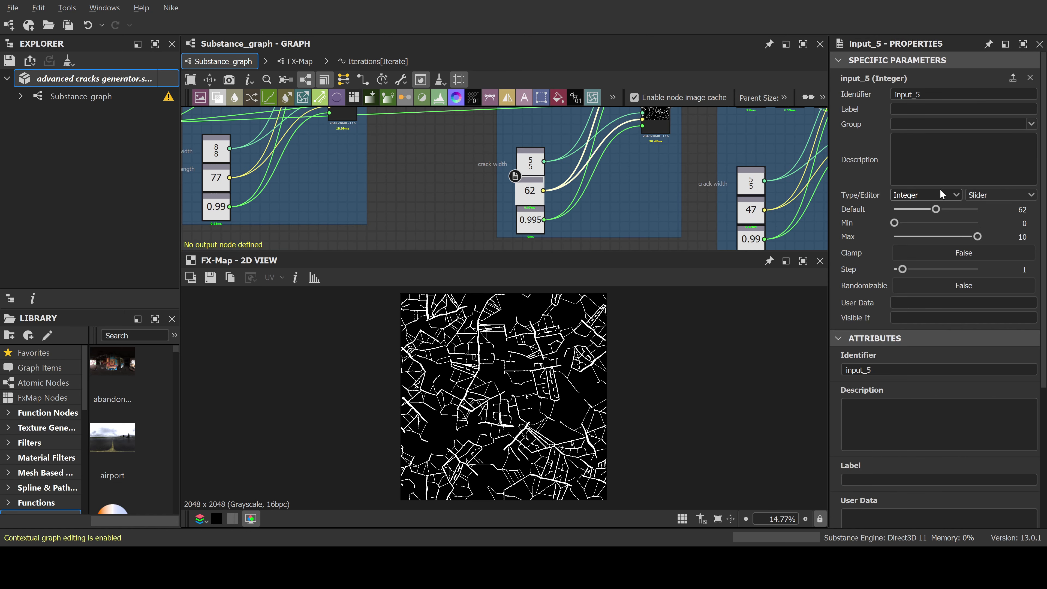
{"action": "mouse_move", "coordinate": [936, 209]}
{"action": "left_mouse_down"}
{"action": "mouse_move", "coordinate": [894, 223]}
{"action": "mouse_move", "coordinate": [942, 225]}
{"action": "left_mouse_up"}
Preview the third iteration's lower FX-Map and set the default of its crack length input (input_8) to 34
{"action": "scroll", "coordinate": [629, 206], "scroll_direction": "down", "scroll_amount": 2}
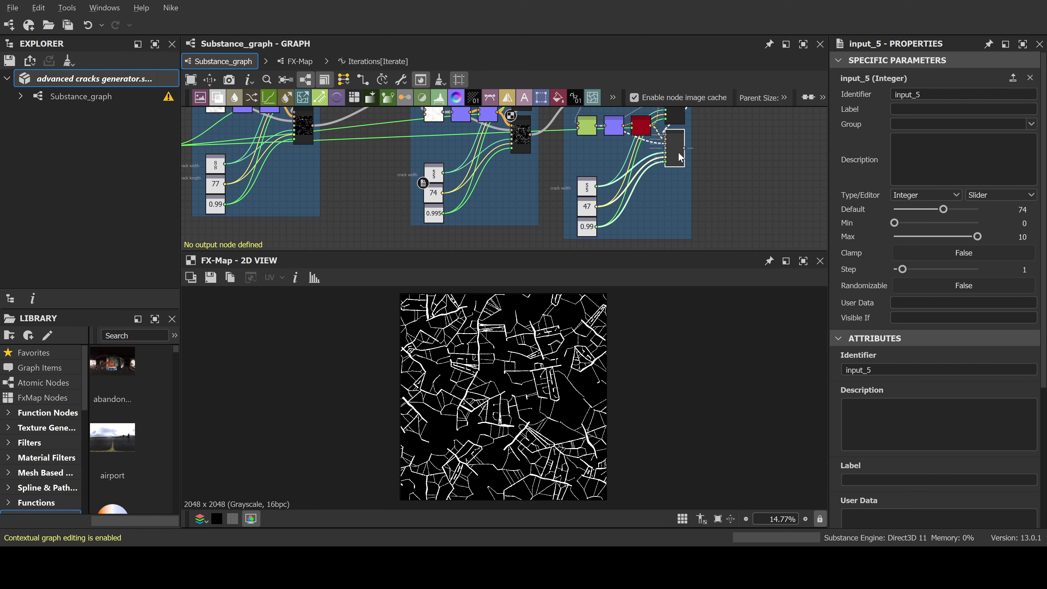
{"action": "left_click", "coordinate": [678, 151]}
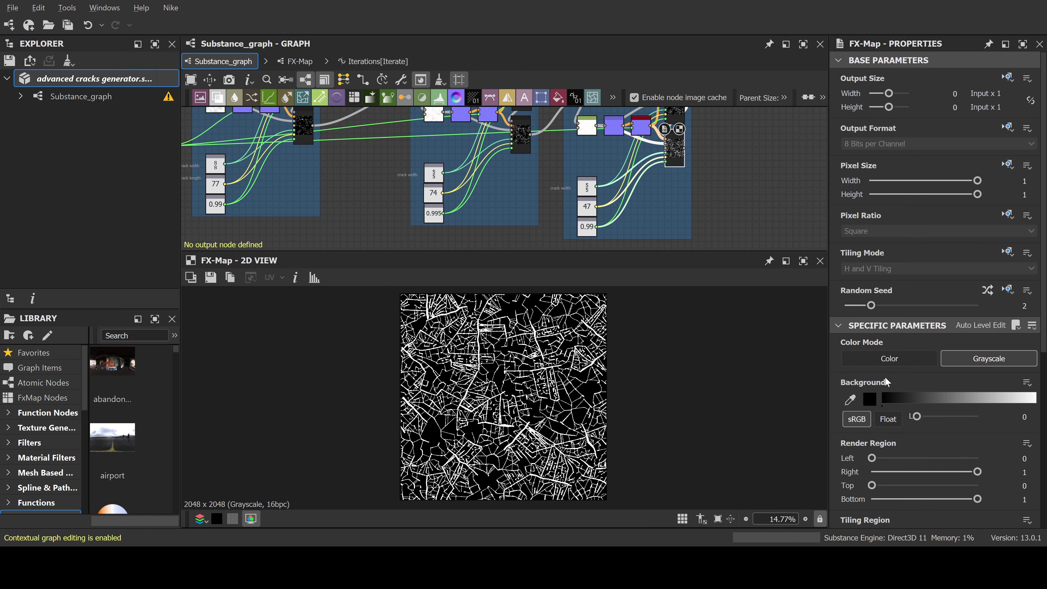
{"action": "left_click", "coordinate": [587, 208]}
{"action": "left_click_drag", "start_coordinate": [942, 210], "coordinate": [924, 227]}
Preview the Warp node that supplies the starting pattern for the first iteration
{"action": "scroll", "coordinate": [670, 192], "scroll_direction": "down", "scroll_amount": 5}
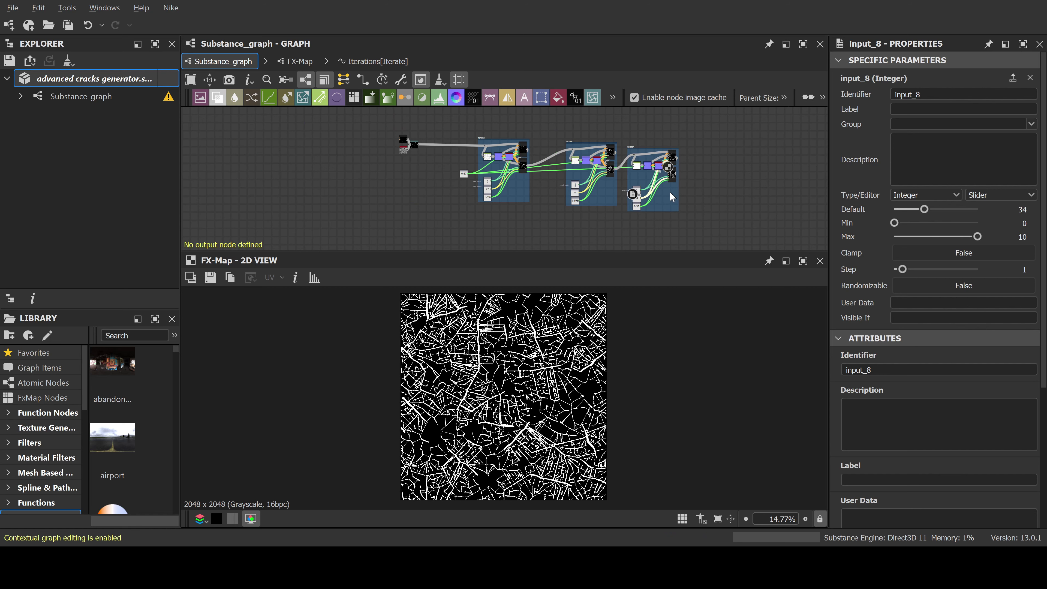
{"action": "middle_click_drag", "start_coordinate": [558, 191], "coordinate": [574, 174]}
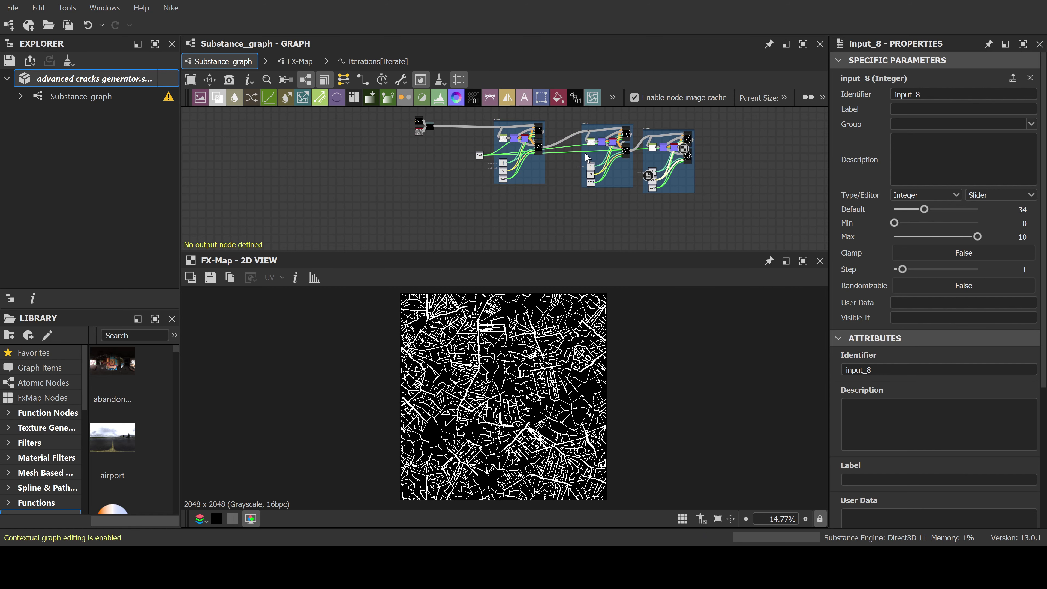
{"action": "scroll", "coordinate": [441, 126], "scroll_direction": "up", "scroll_amount": 3}
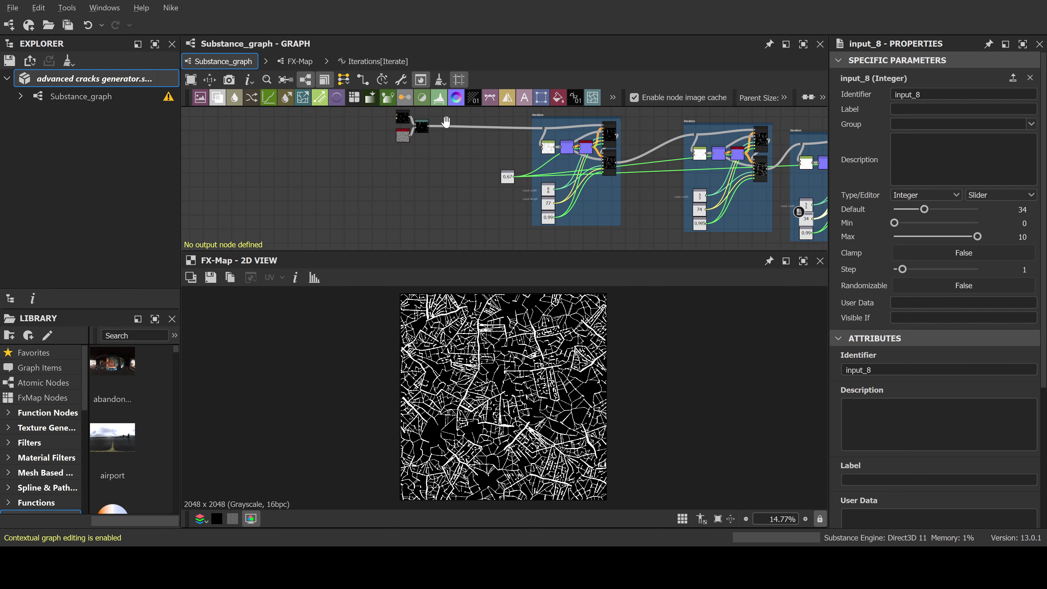
{"action": "scroll", "coordinate": [445, 124], "scroll_direction": "up", "scroll_amount": 5}
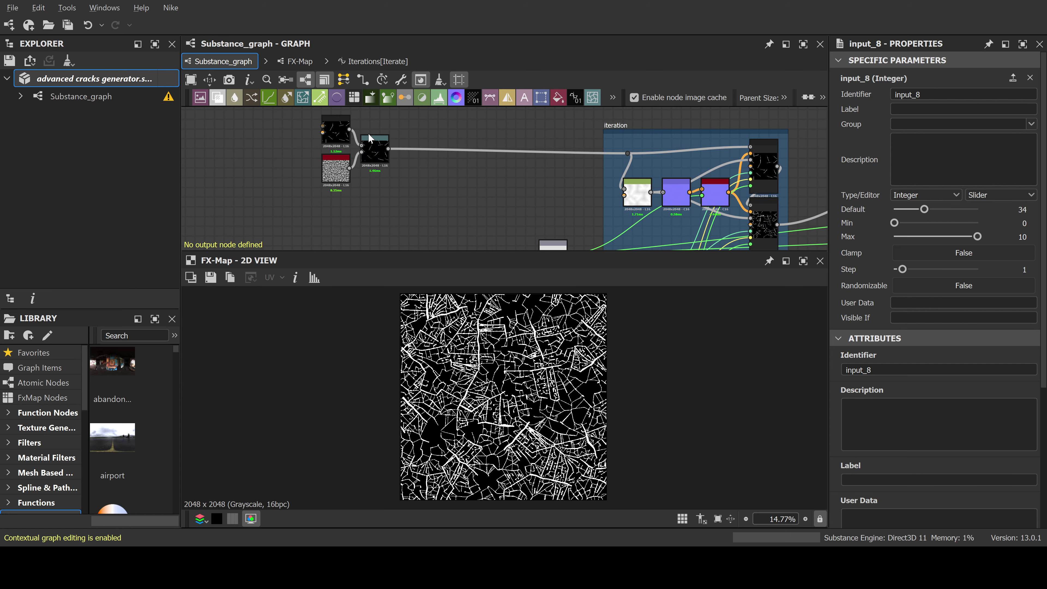
{"action": "left_click", "coordinate": [375, 145]}
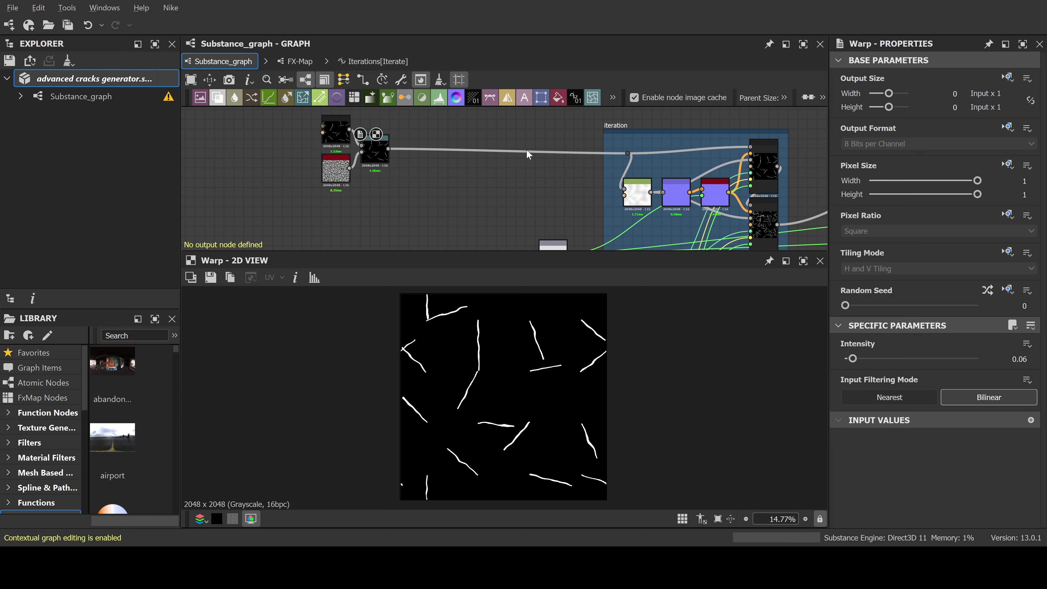
Add a Text node containing the letter A and enlarge the letter to fill most of the image
{"action": "left_click", "coordinate": [525, 98]}
{"action": "left_click", "coordinate": [856, 410]}
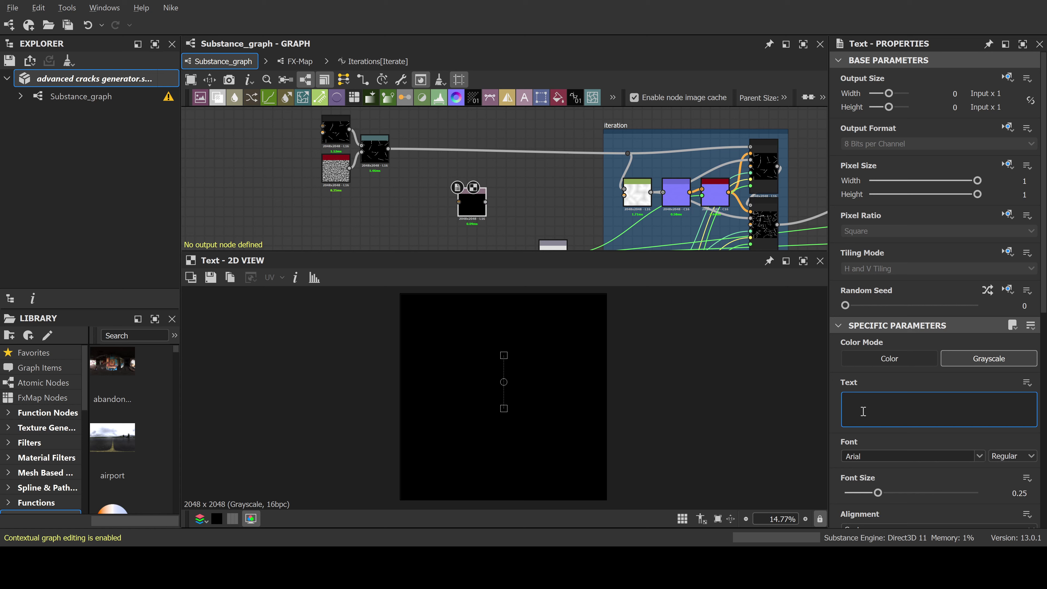
{"action": "type", "text": "A"}
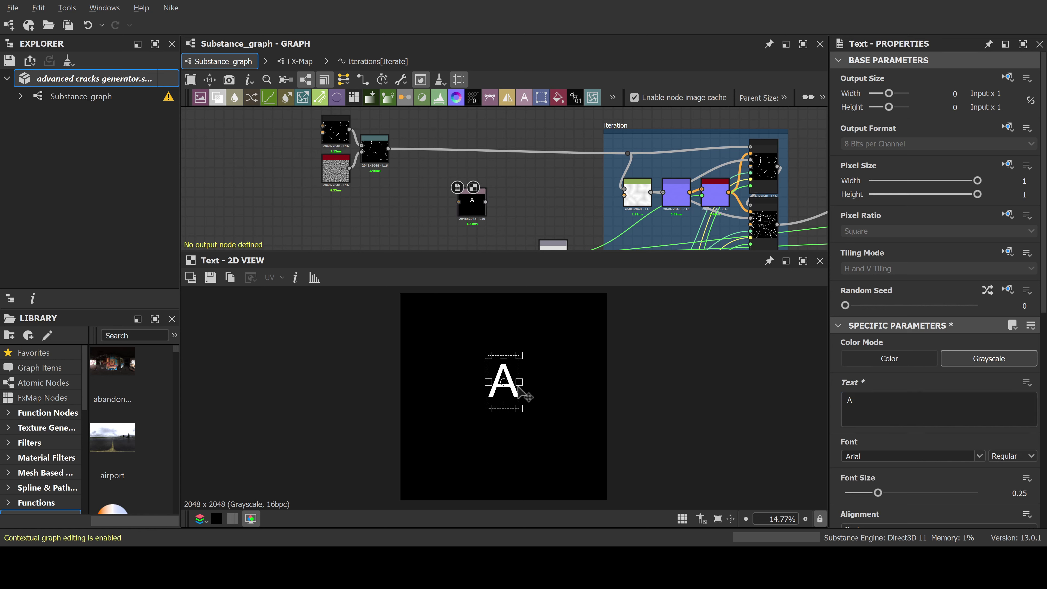
{"action": "left_click_drag", "start_coordinate": [520, 355], "coordinate": [568, 311]}
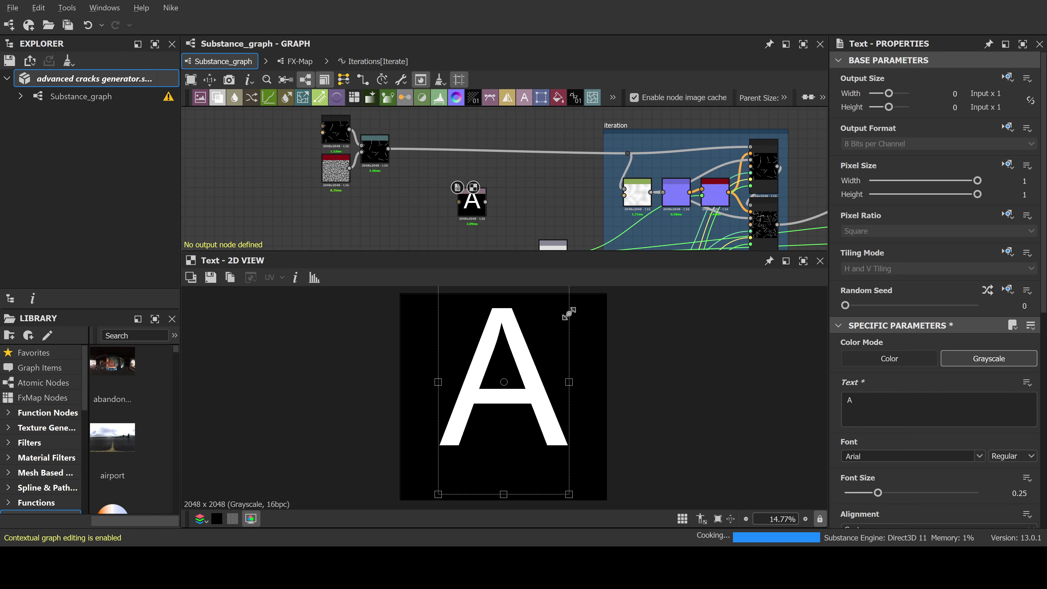
Connect the Text node to the first iteration's input in place of Warp, and preview that iteration's lower FX-Map
{"action": "left_click_drag", "start_coordinate": [486, 202], "coordinate": [625, 158]}
{"action": "middle_click_drag", "start_coordinate": [687, 212], "coordinate": [628, 159]}
{"action": "left_click", "coordinate": [705, 161]}
{"action": "double_click", "coordinate": [705, 160]}
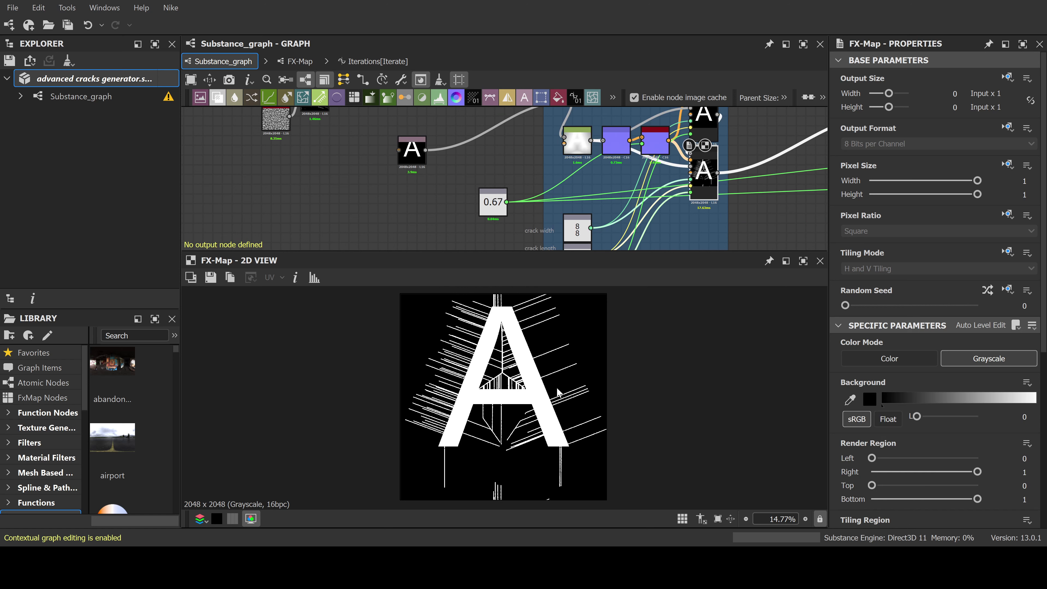
Compare the letter A crack results of the first, second and third iterations' lower FX-Maps
{"action": "scroll", "coordinate": [546, 375], "scroll_direction": "down", "scroll_amount": 1}
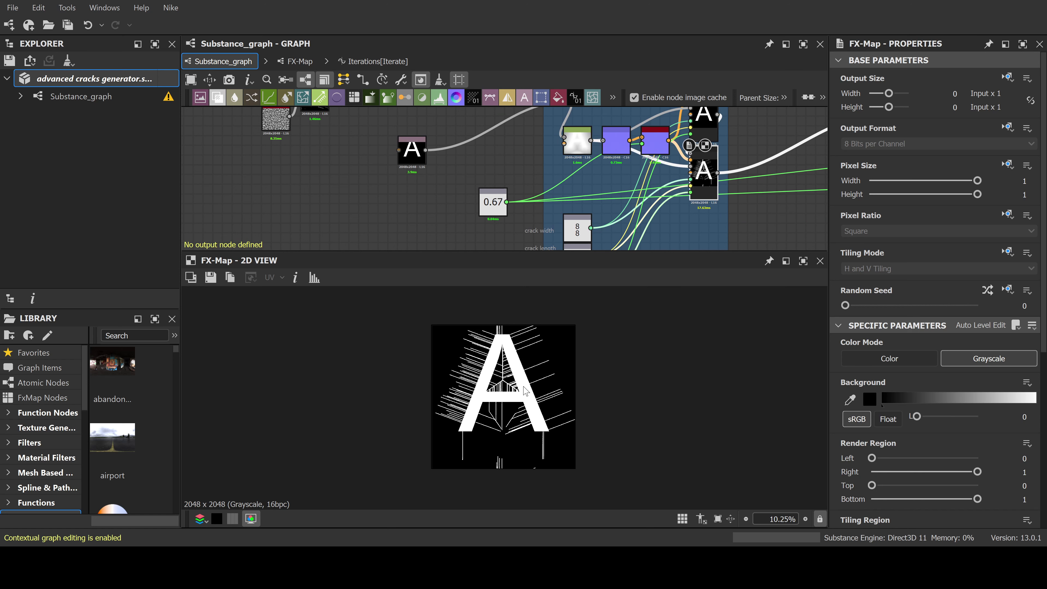
{"action": "scroll", "coordinate": [659, 212], "scroll_direction": "down", "scroll_amount": 4}
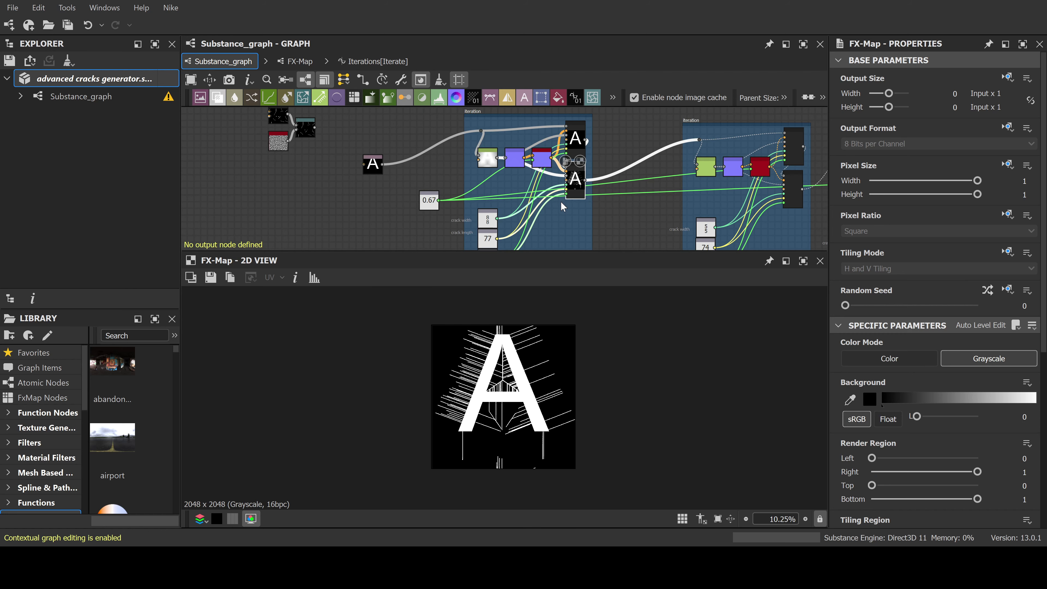
{"action": "left_click", "coordinate": [712, 177]}
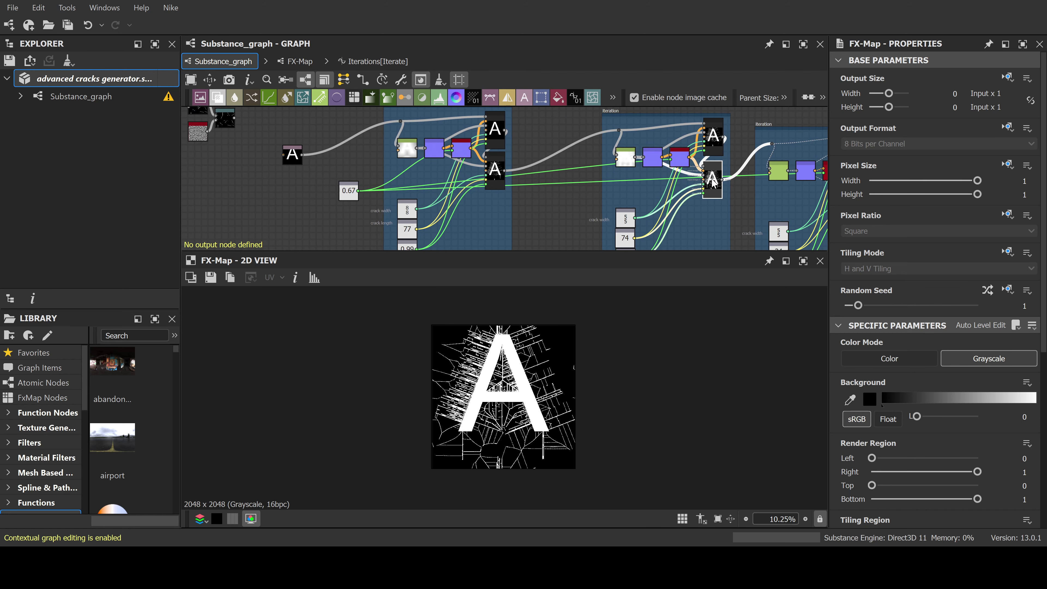
{"action": "key", "text": "f"}
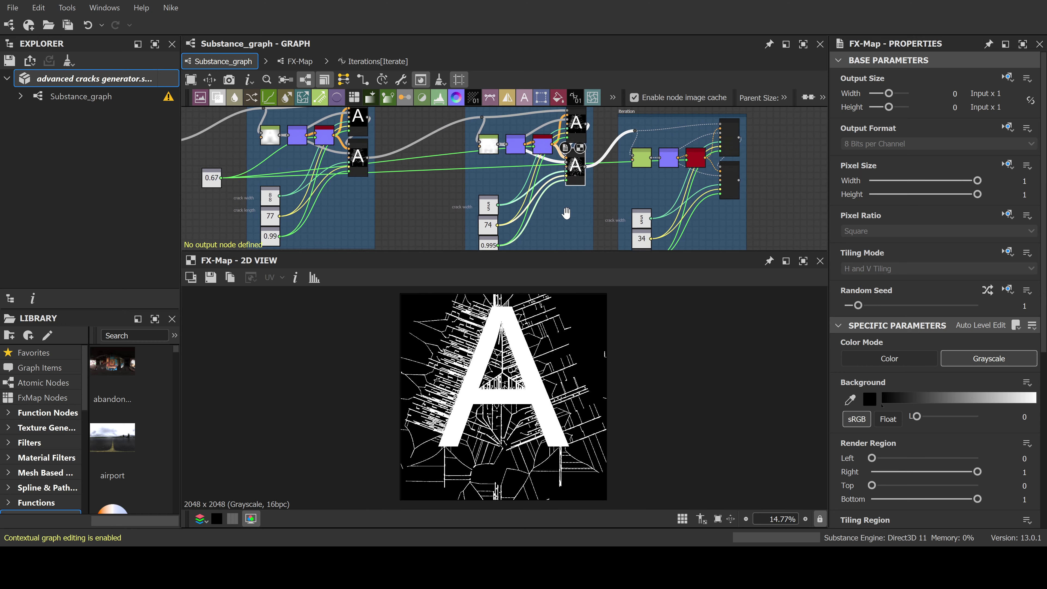
{"action": "left_click", "coordinate": [648, 182]}
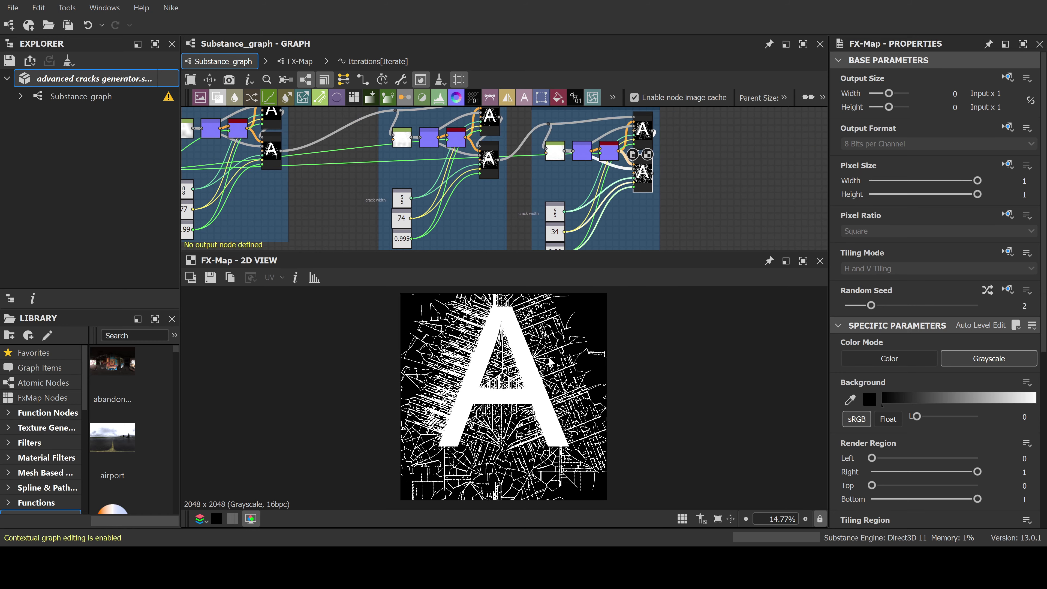
Move the Text node closer to the first iteration frame, level with the frame's input connection
{"action": "scroll", "coordinate": [438, 190], "scroll_direction": "down", "scroll_amount": 5}
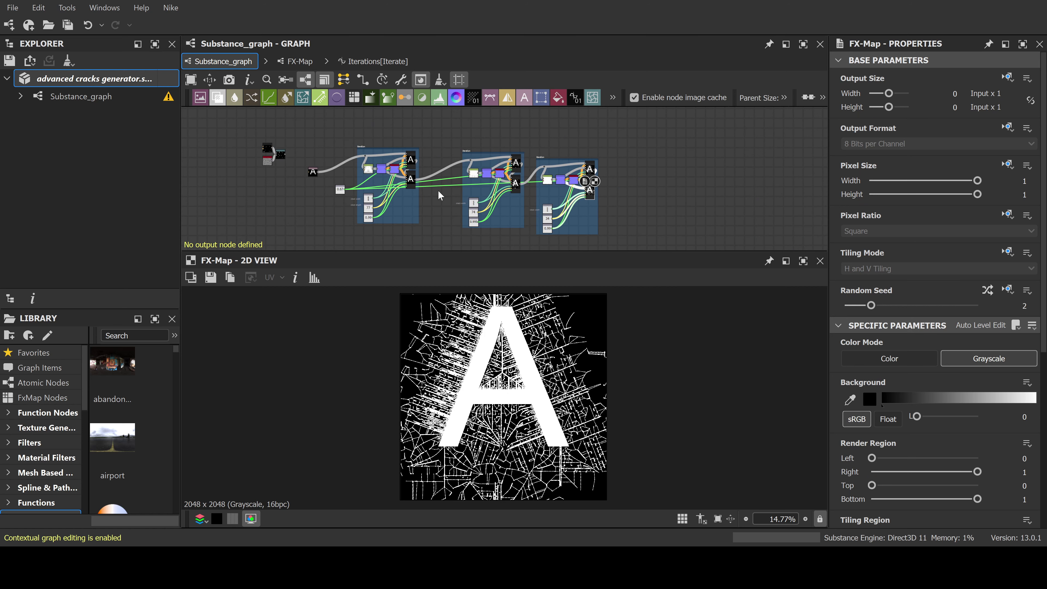
{"action": "scroll", "coordinate": [416, 165], "scroll_direction": "up", "scroll_amount": 3}
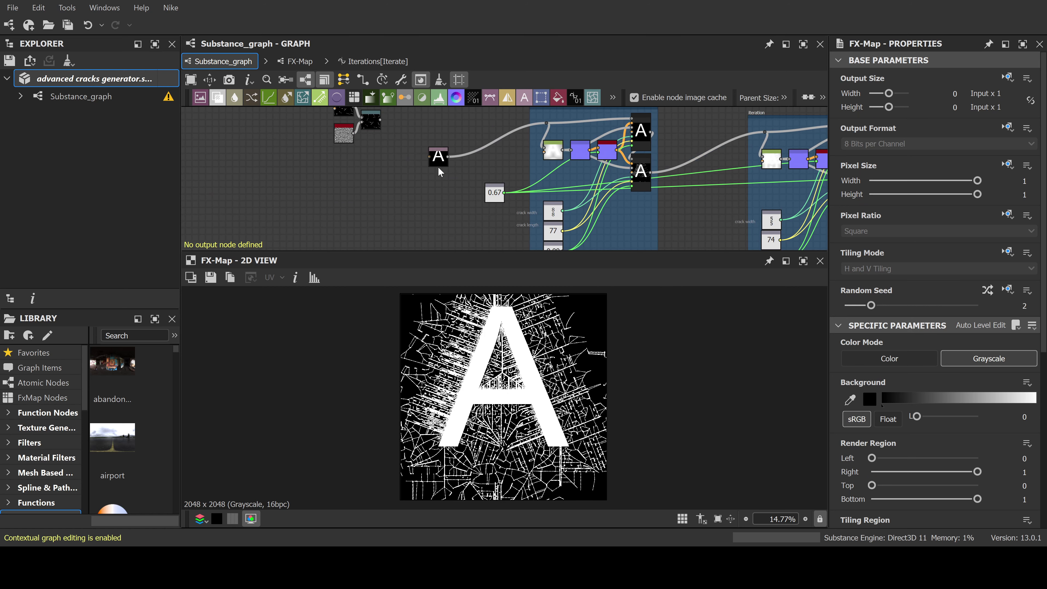
{"action": "middle_click_drag", "start_coordinate": [446, 192], "coordinate": [420, 156]}
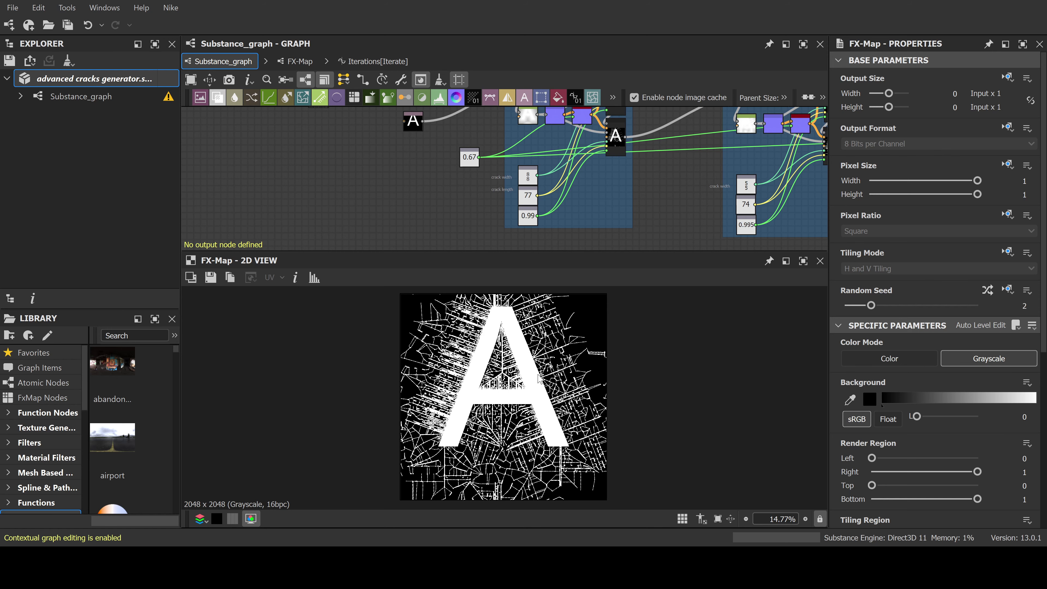
{"action": "scroll", "coordinate": [524, 390], "scroll_direction": "up", "scroll_amount": 1}
{"action": "middle_click_drag", "start_coordinate": [491, 332], "coordinate": [493, 376]}
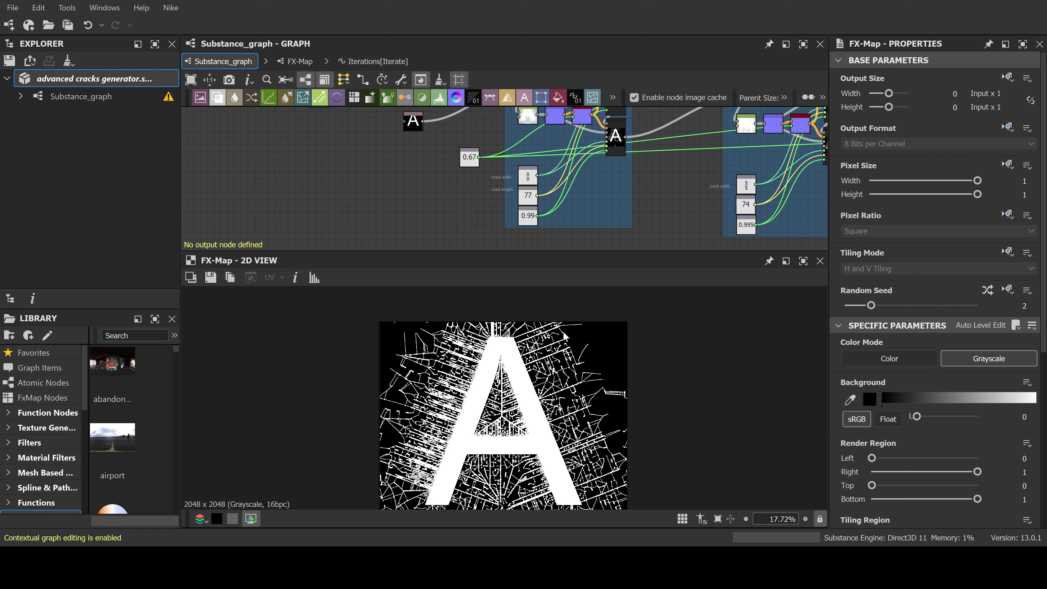
{"action": "middle_click_drag", "start_coordinate": [414, 140], "coordinate": [428, 214]}
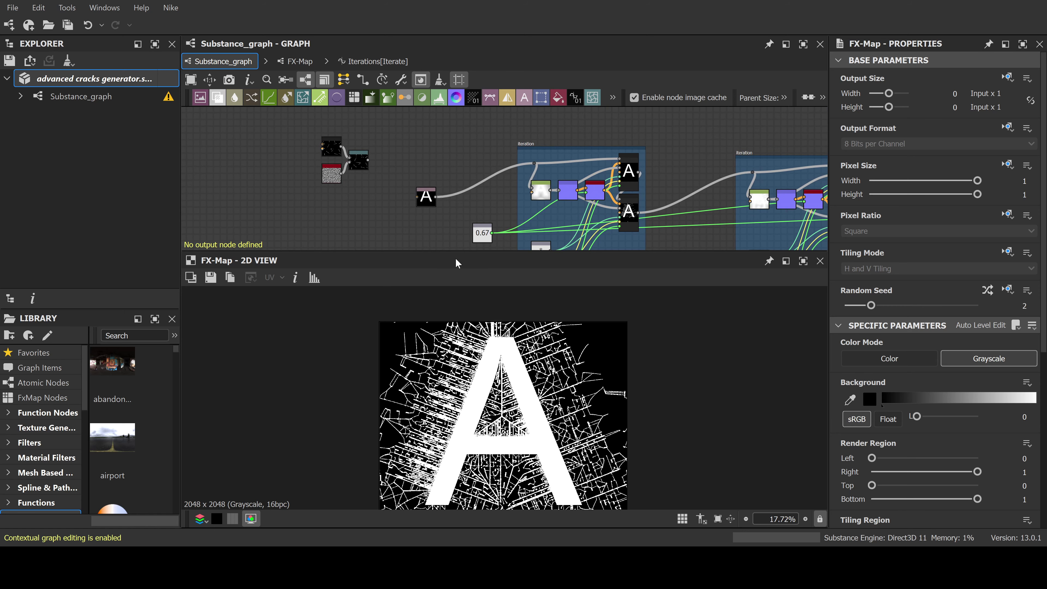
{"action": "middle_click_drag", "start_coordinate": [562, 224], "coordinate": [565, 172]}
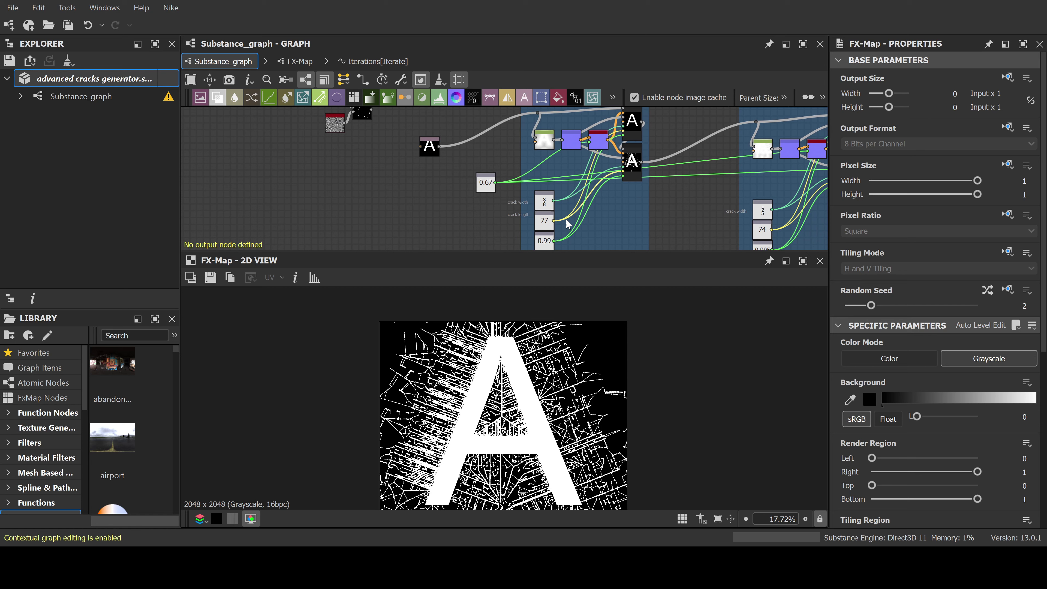
{"action": "middle_click_drag", "start_coordinate": [426, 172], "coordinate": [430, 201]}
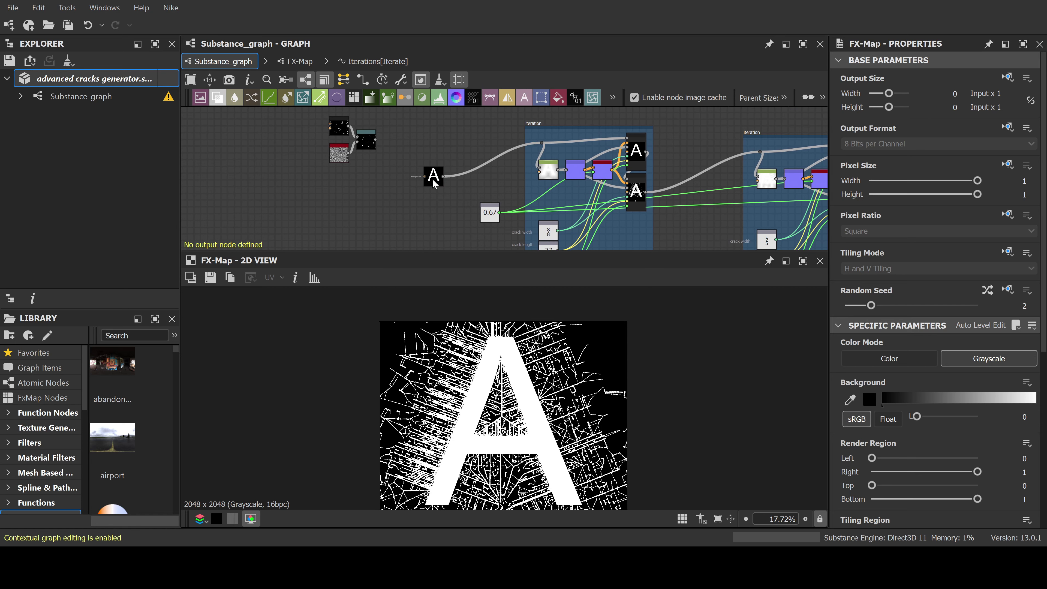
{"action": "left_click_drag", "start_coordinate": [434, 176], "coordinate": [453, 147]}
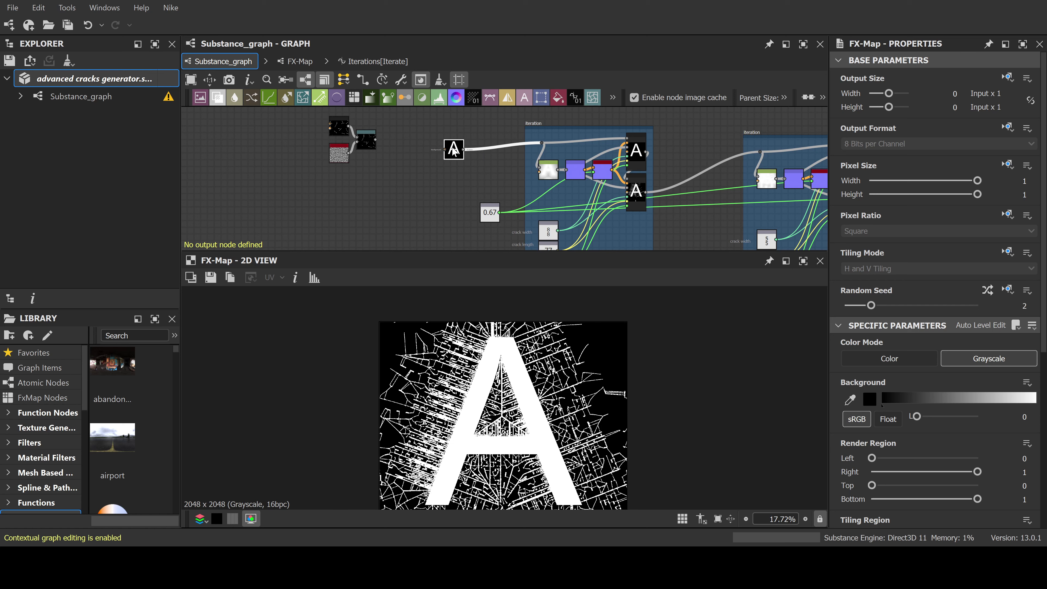
{"action": "scroll", "coordinate": [453, 150], "scroll_direction": "down", "scroll_amount": 2}
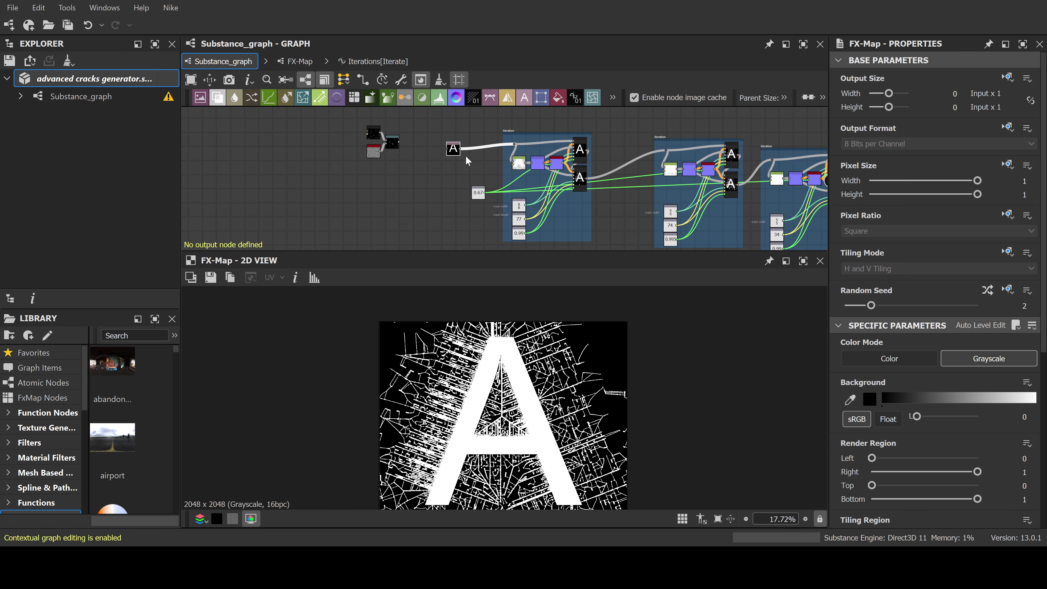
{"action": "middle_click_drag", "start_coordinate": [465, 156], "coordinate": [443, 127]}
{"action": "scroll", "coordinate": [443, 127], "scroll_direction": "down", "scroll_amount": 2}
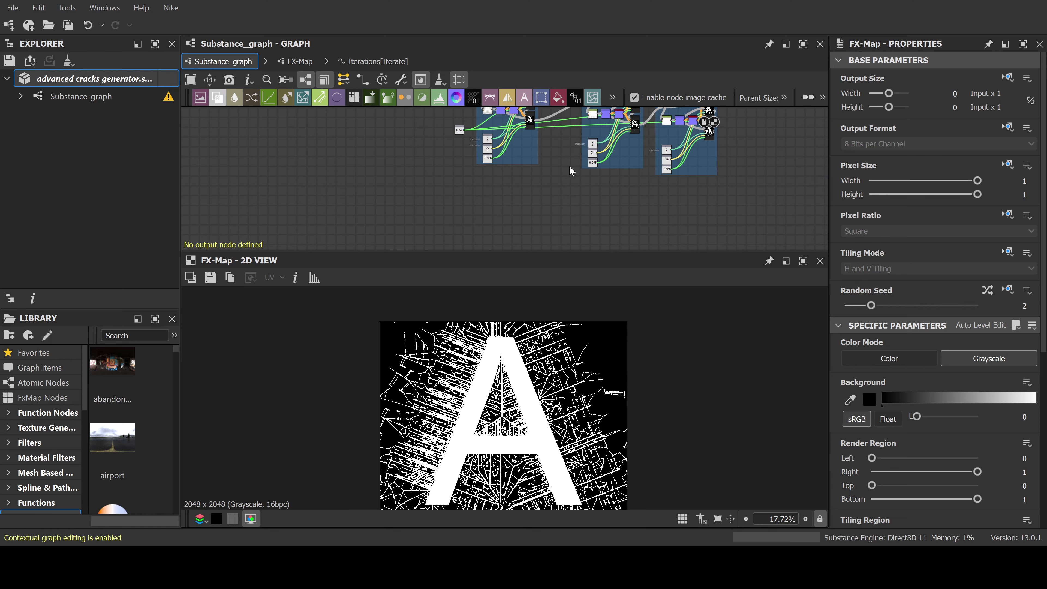
{"action": "middle_click_drag", "start_coordinate": [570, 170], "coordinate": [555, 196]}
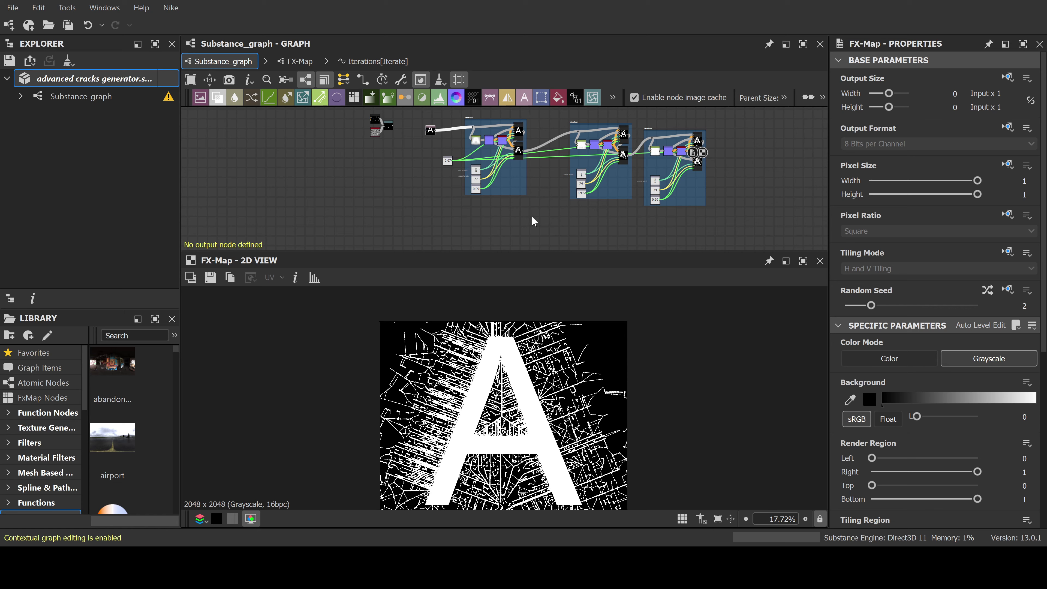
{"action": "middle_click_drag", "start_coordinate": [533, 223], "coordinate": [548, 126]}
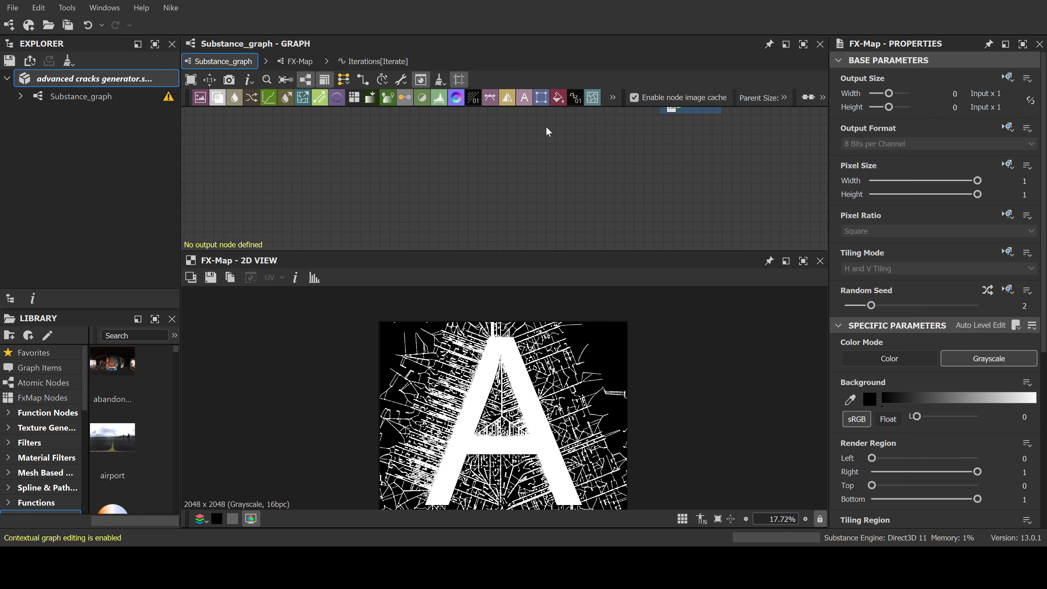
{"action": "middle_click_drag", "start_coordinate": [500, 156], "coordinate": [500, 172]}
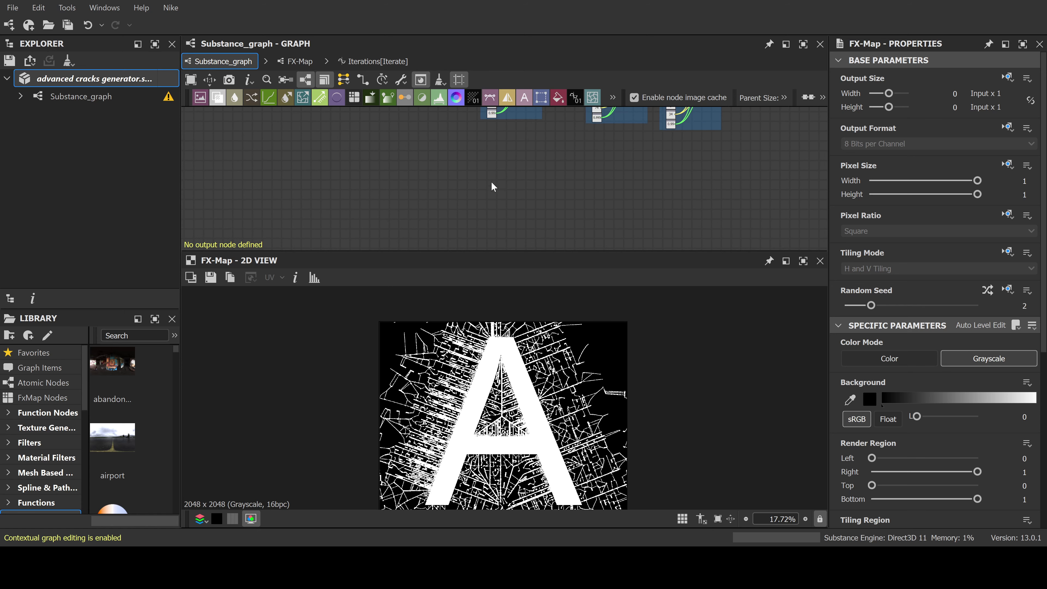
{"action": "scroll", "coordinate": [489, 186], "scroll_direction": "up", "scroll_amount": 3}
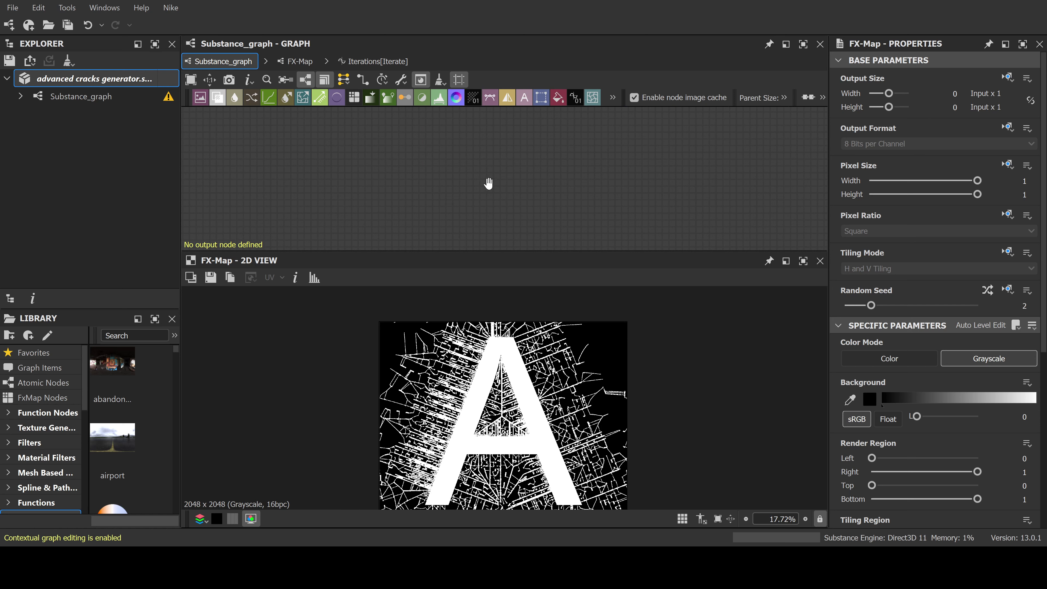
{"action": "scroll", "coordinate": [494, 188], "scroll_direction": "down", "scroll_amount": 1}
{"action": "scroll", "coordinate": [495, 189], "scroll_direction": "down", "scroll_amount": 2}
{"action": "middle_click_drag", "start_coordinate": [488, 164], "coordinate": [510, 206]}
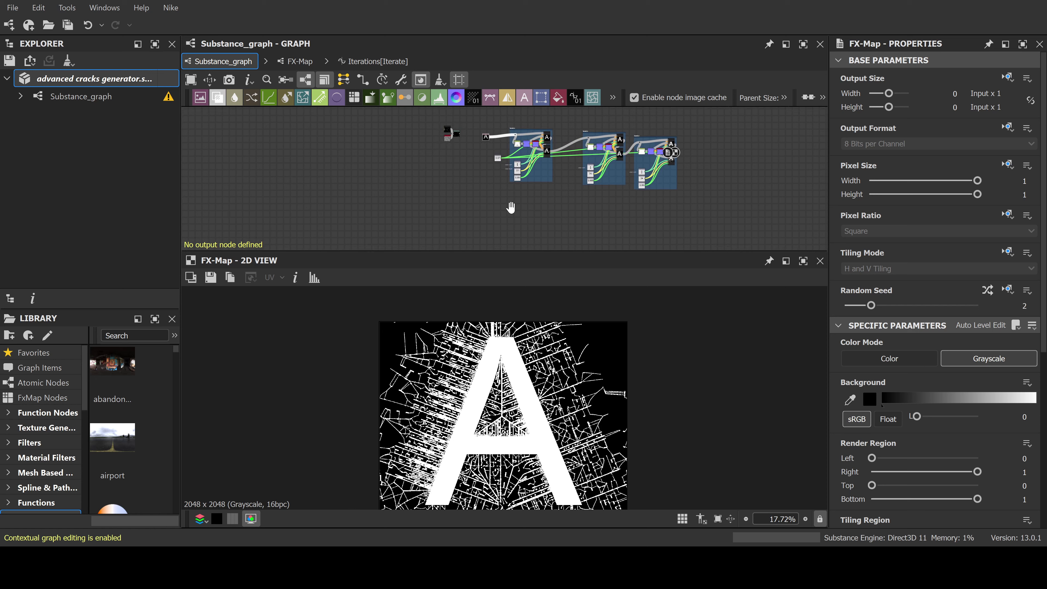
{"action": "scroll", "coordinate": [513, 213], "scroll_direction": "up", "scroll_amount": 1}
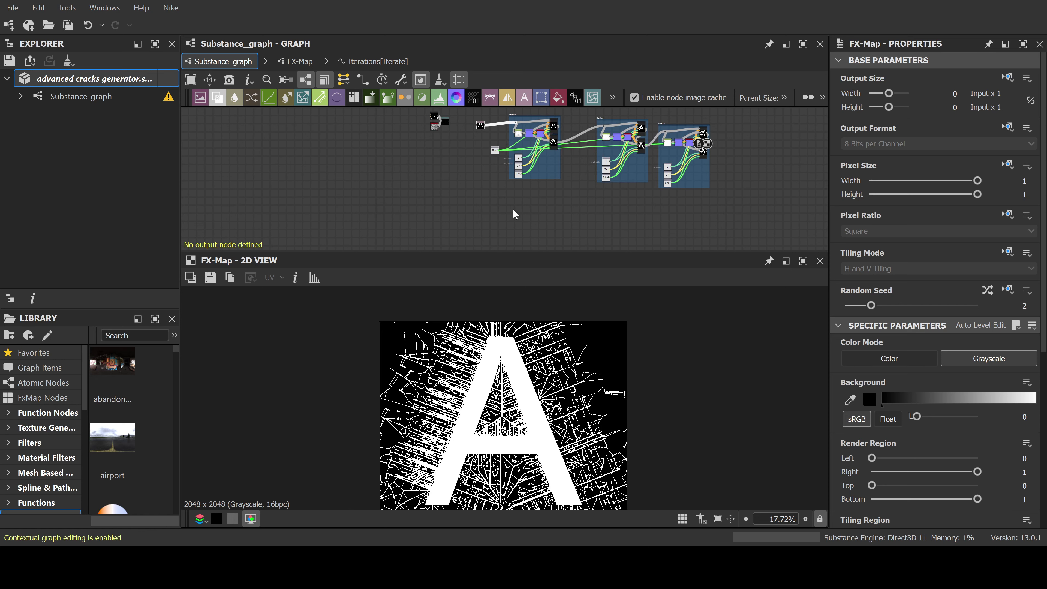
{"action": "scroll", "coordinate": [500, 194], "scroll_direction": "up", "scroll_amount": 2}
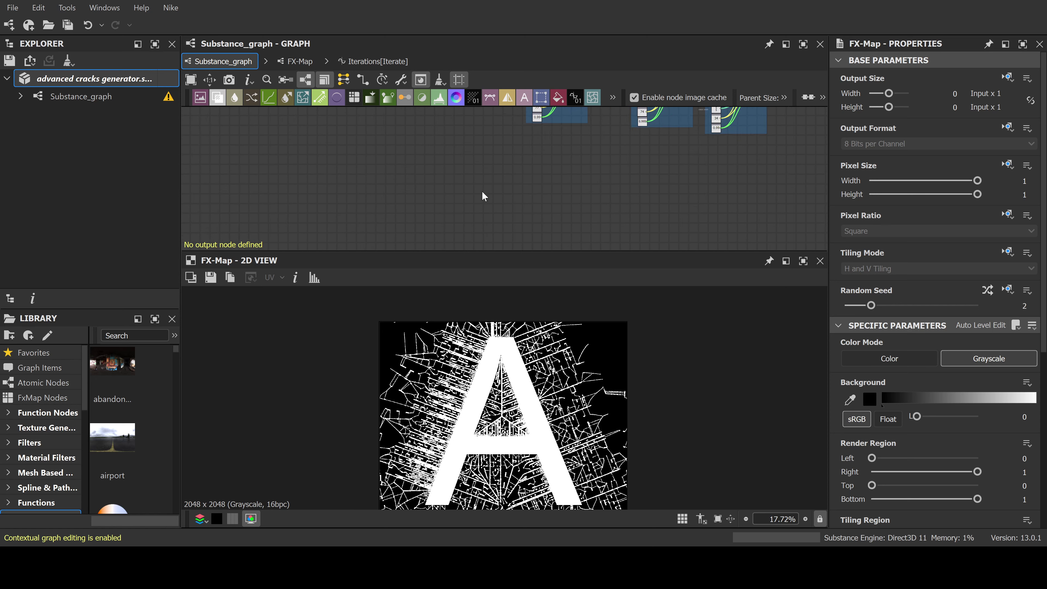
{"action": "scroll", "coordinate": [482, 193], "scroll_direction": "up", "scroll_amount": 2}
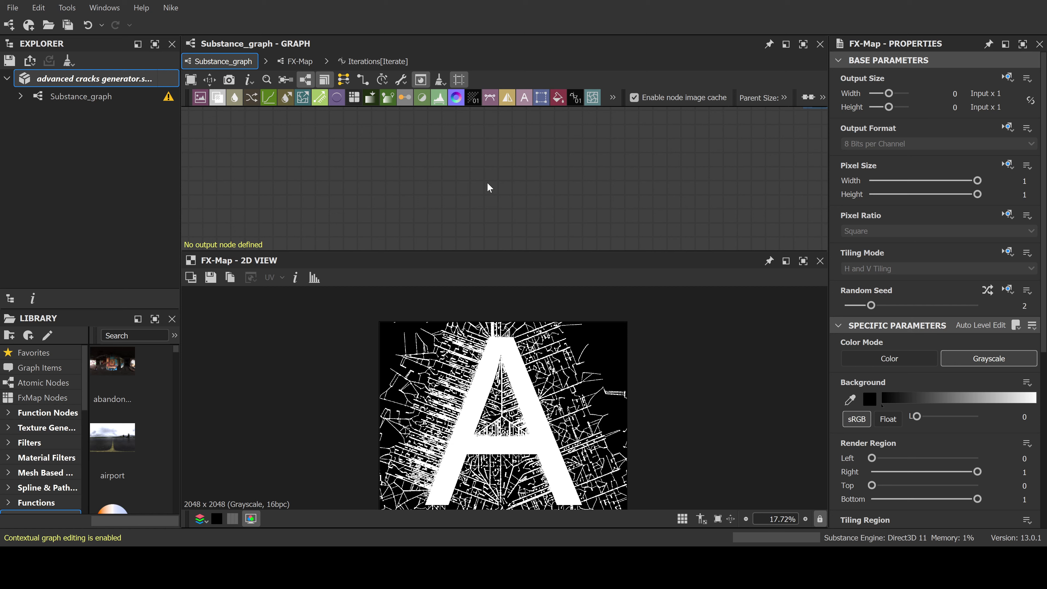
Add a frame titled "initial state" in an empty area of the graph and enlarge it
{"action": "left_click", "coordinate": [613, 97]}
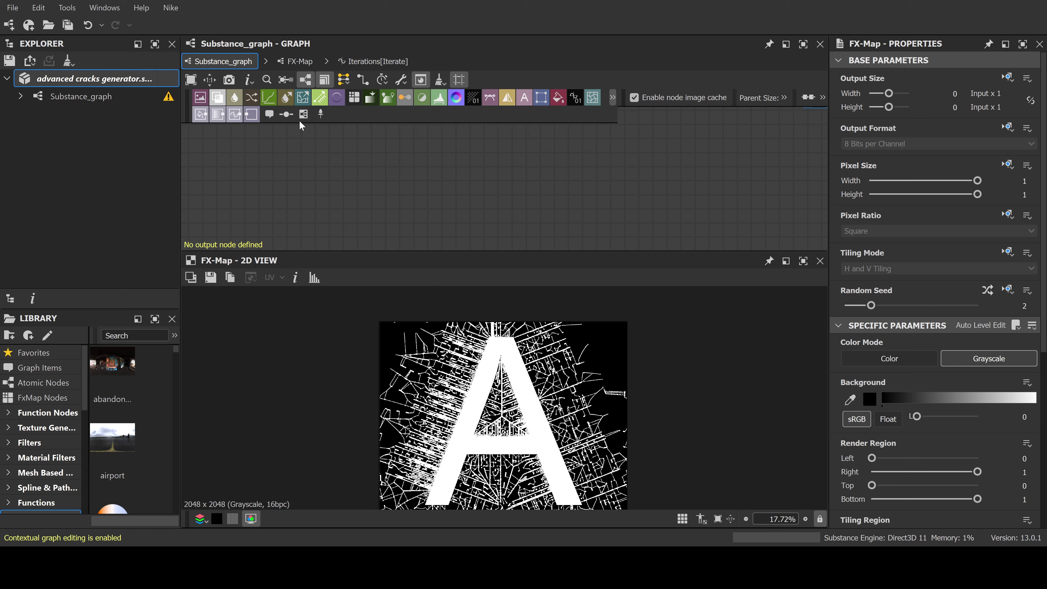
{"action": "left_click", "coordinate": [303, 114]}
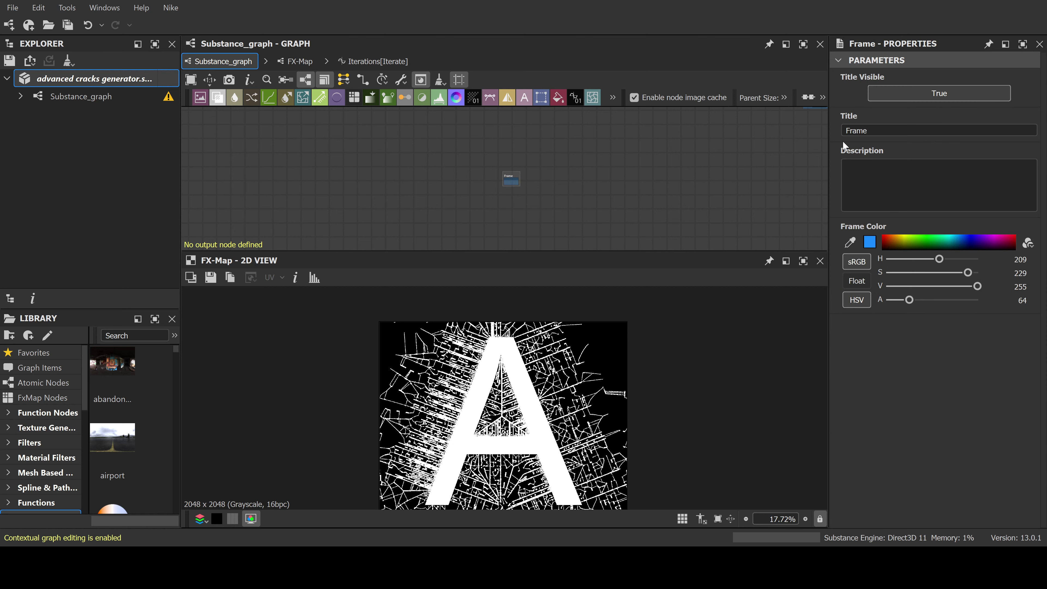
{"action": "left_click", "coordinate": [868, 125]}
{"action": "left_click_drag", "start_coordinate": [880, 130], "coordinate": [841, 132]}
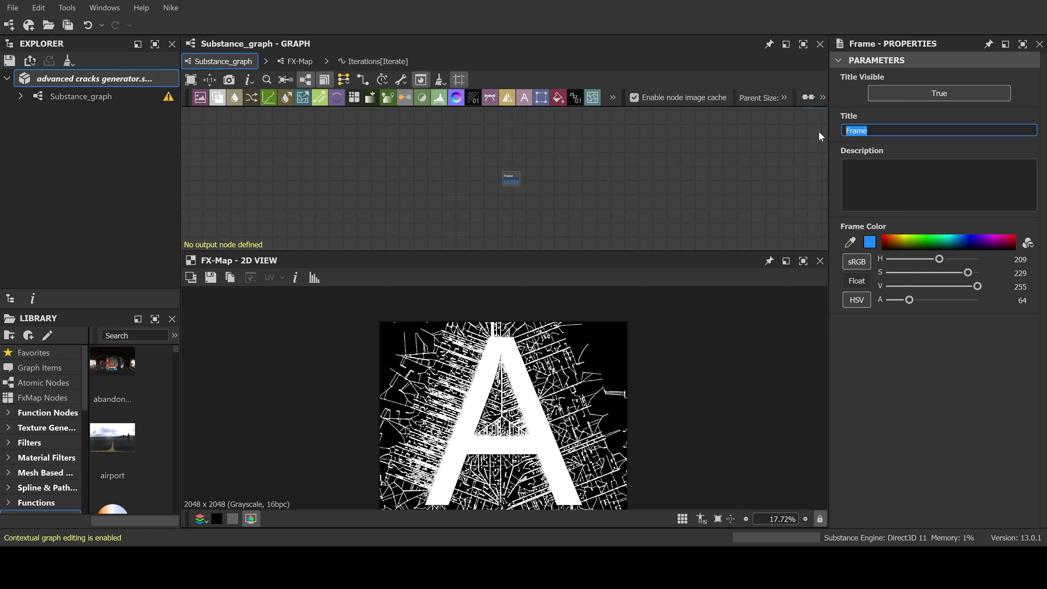
{"action": "type", "text": "initial state"}
{"action": "key", "text": "Return"}
{"action": "scroll", "coordinate": [545, 178], "scroll_direction": "up", "scroll_amount": 2}
{"action": "middle_click_drag", "start_coordinate": [527, 169], "coordinate": [494, 148]}
{"action": "left_click_drag", "start_coordinate": [485, 158], "coordinate": [528, 202]}
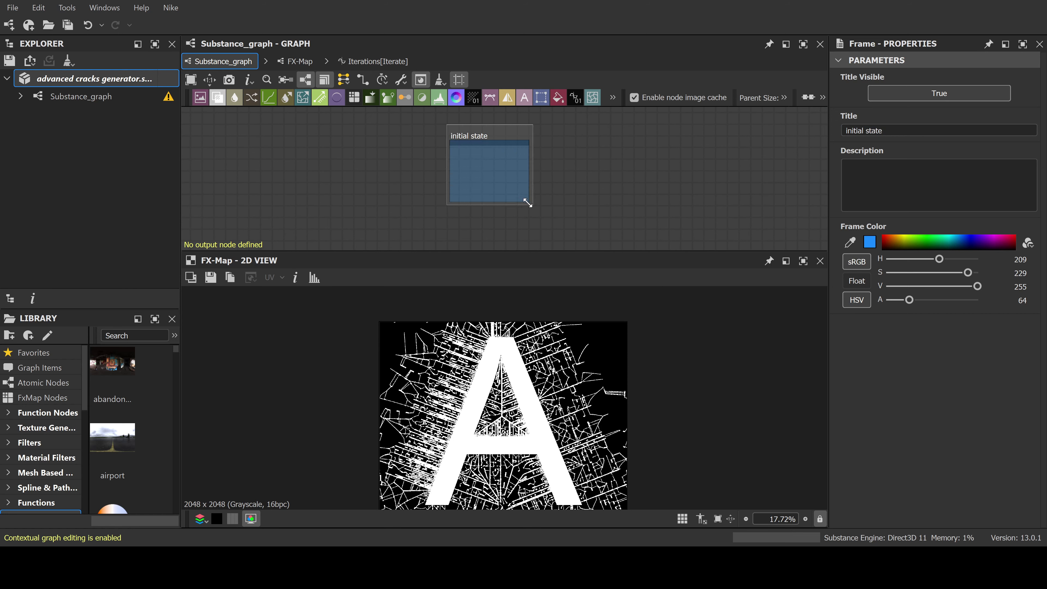
Examine the original Warp node's output, the starting crack pattern of the existing generator
{"action": "scroll", "coordinate": [582, 173], "scroll_direction": "down", "scroll_amount": 5}
{"action": "middle_click_drag", "start_coordinate": [591, 173], "coordinate": [589, 236]}
{"action": "scroll", "coordinate": [561, 191], "scroll_direction": "down", "scroll_amount": 2}
{"action": "scroll", "coordinate": [514, 141], "scroll_direction": "up", "scroll_amount": 4}
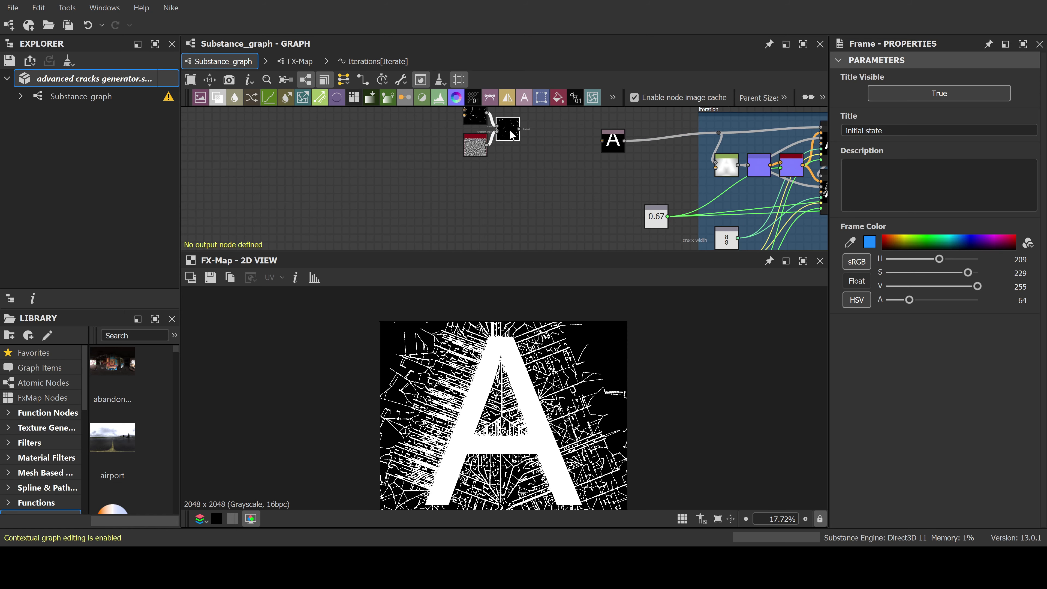
{"action": "double_click", "coordinate": [512, 134]}
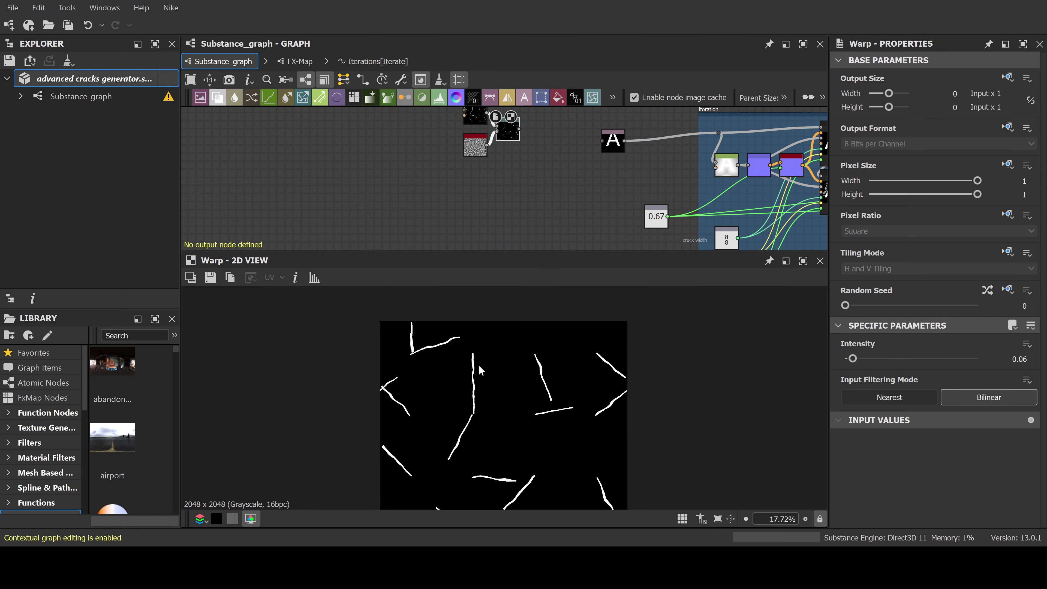
{"action": "middle_click_drag", "start_coordinate": [523, 191], "coordinate": [514, 119]}
{"action": "scroll", "coordinate": [515, 123], "scroll_direction": "down", "scroll_amount": 3}
{"action": "middle_click_drag", "start_coordinate": [553, 204], "coordinate": [527, 110]}
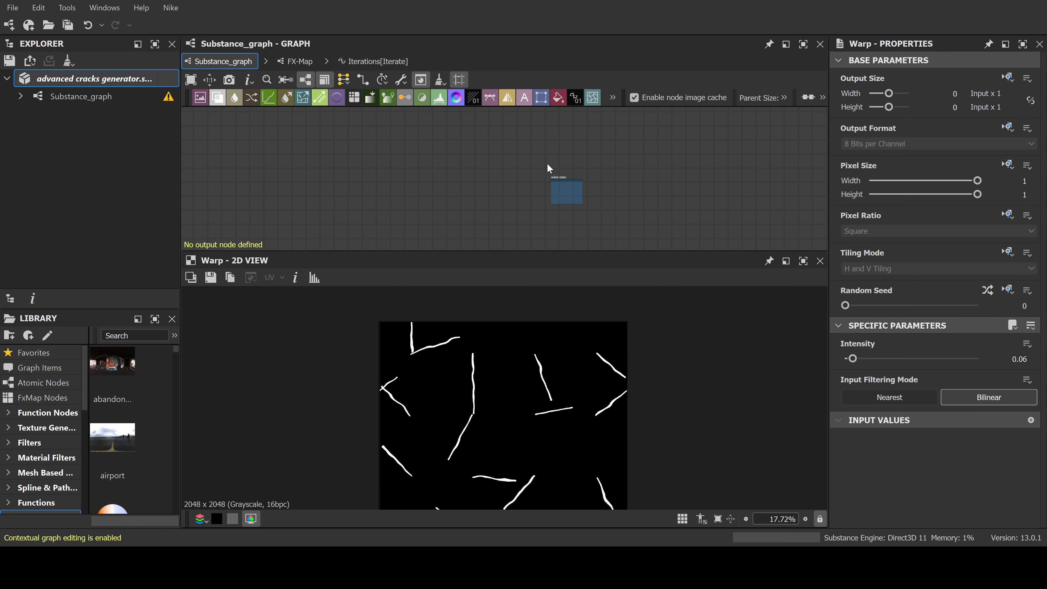
Add a Shape node with the Disc pattern, scale it down to a small disc, and place it in the initial state frame
{"action": "scroll", "coordinate": [575, 216], "scroll_direction": "up", "scroll_amount": 2}
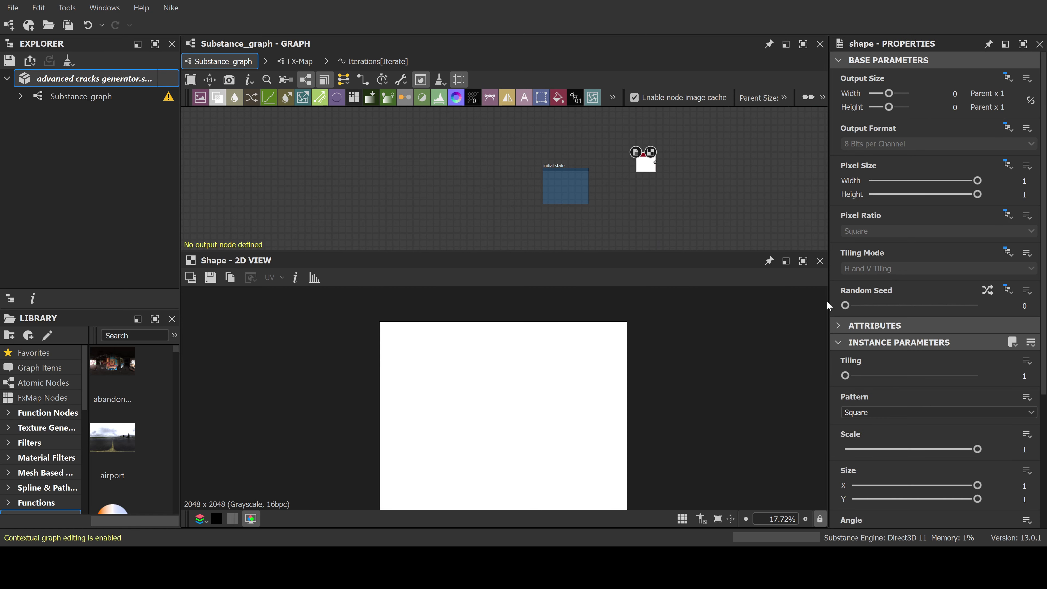
{"action": "left_click", "coordinate": [868, 432]}
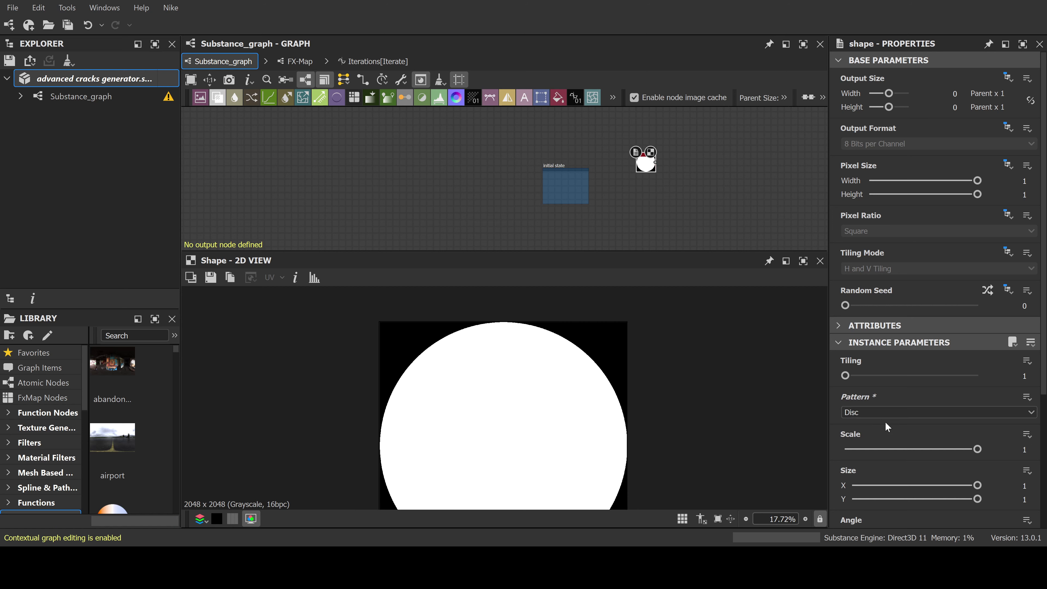
{"action": "left_click_drag", "start_coordinate": [955, 448], "coordinate": [876, 461]}
{"action": "left_click_drag", "start_coordinate": [647, 166], "coordinate": [555, 244]}
{"action": "scroll", "coordinate": [559, 190], "scroll_direction": "up", "scroll_amount": 3}
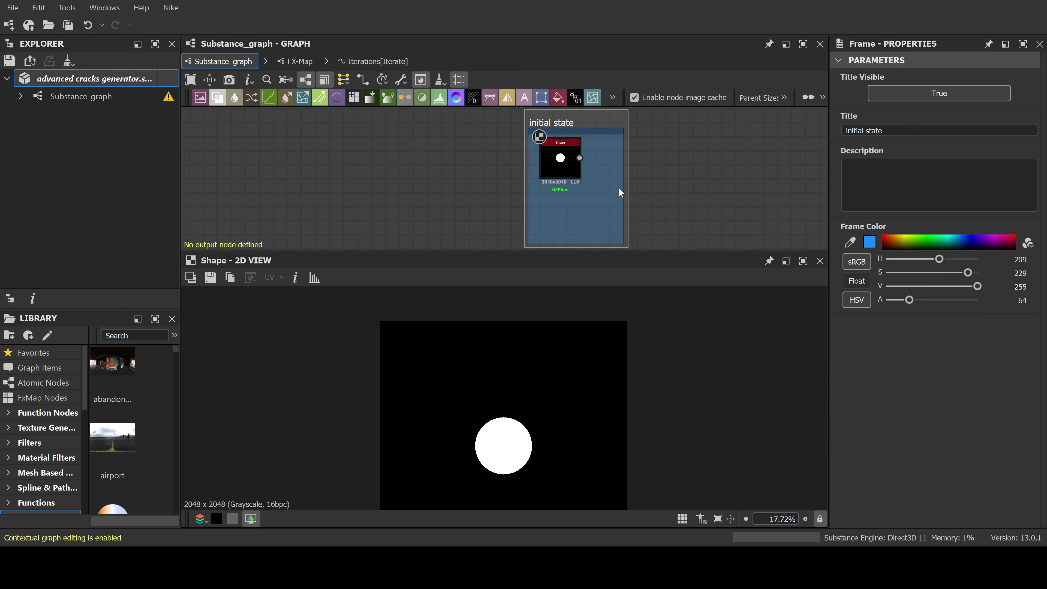
Widen the initial state frame and add a Warp node in it, fed by the Shape and by a Gaussian Noise gradient
{"action": "left_click_drag", "start_coordinate": [621, 186], "coordinate": [666, 187]}
{"action": "mouse_move", "coordinate": [697, 203]}
{"action": "middle_mouse_down"}
{"action": "mouse_move", "coordinate": [671, 171]}
{"action": "mouse_move", "coordinate": [695, 194]}
{"action": "middle_mouse_up"}
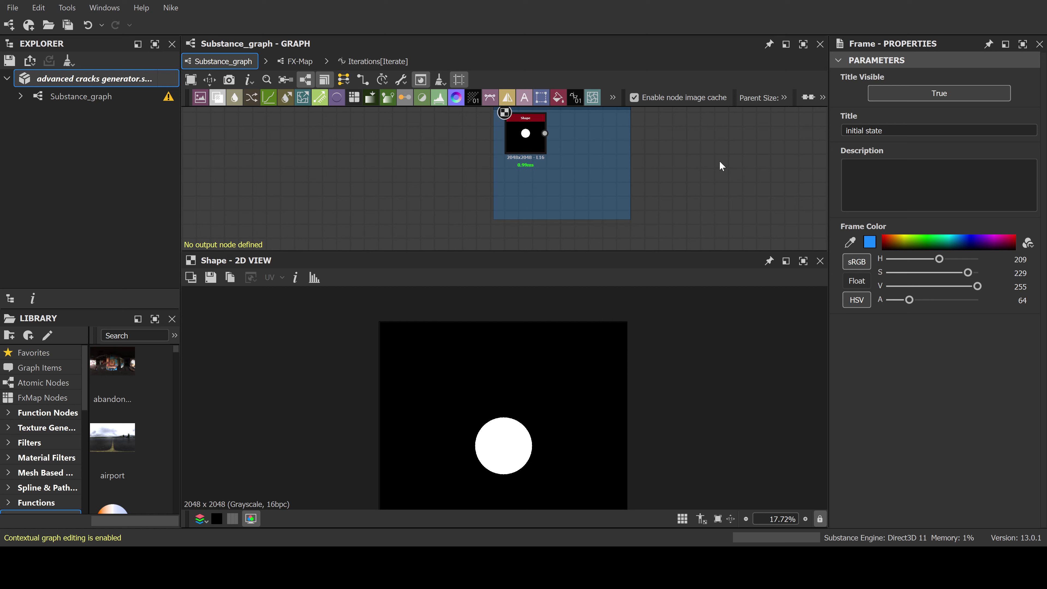
{"action": "key", "text": "ctrl+v"}
{"action": "left_click_drag", "start_coordinate": [685, 156], "coordinate": [601, 157]}
{"action": "left_click_drag", "start_coordinate": [545, 133], "coordinate": [576, 142]}
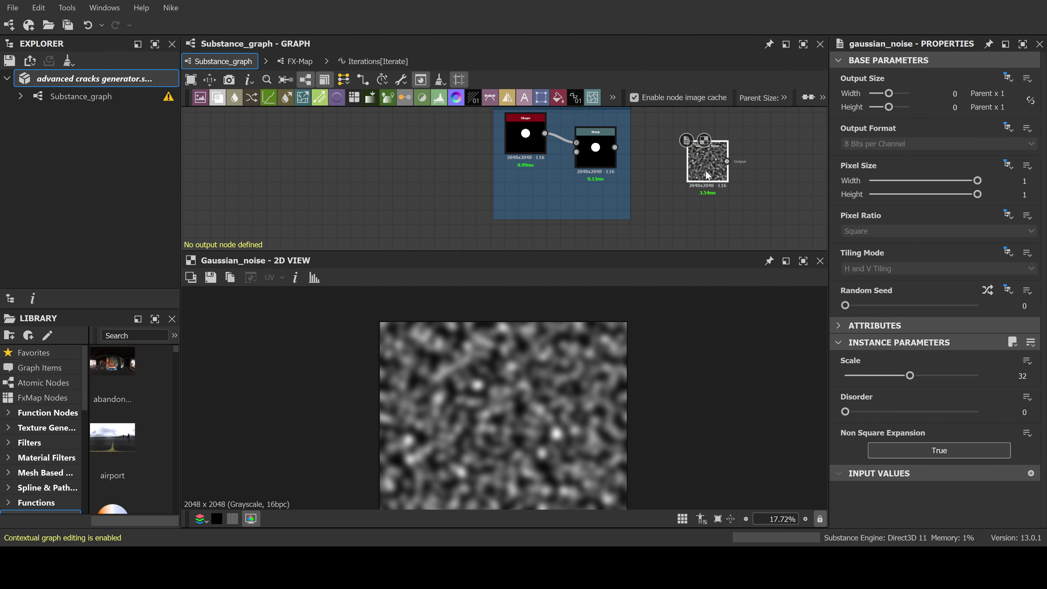
{"action": "left_click_drag", "start_coordinate": [706, 172], "coordinate": [576, 152]}
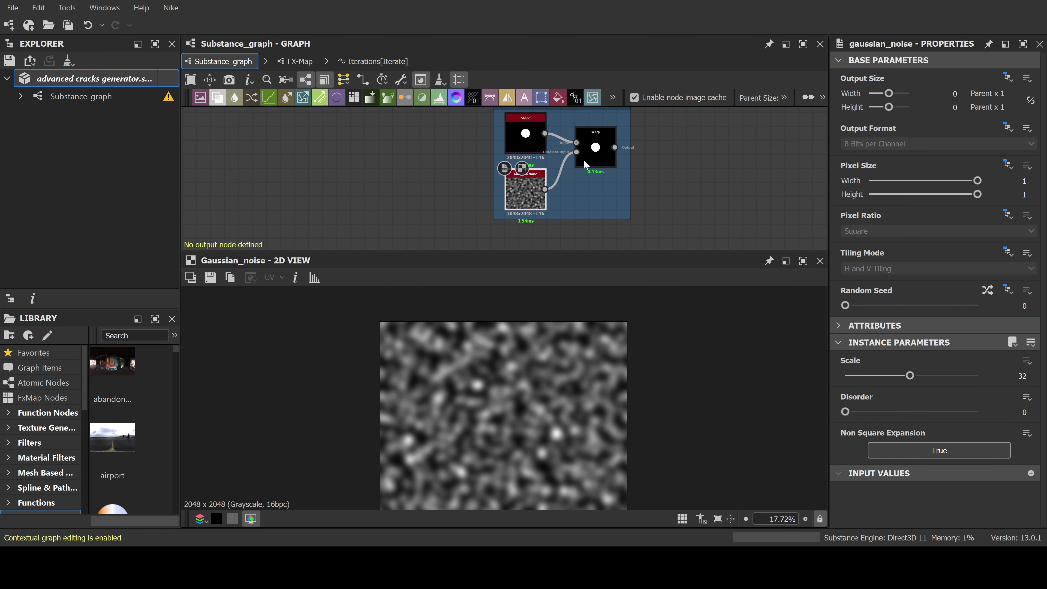
Set the new Warp node's intensity to 0.13 while previewing the distorted disc
{"action": "double_click", "coordinate": [583, 160]}
{"action": "scroll", "coordinate": [543, 430], "scroll_direction": "up", "scroll_amount": 2}
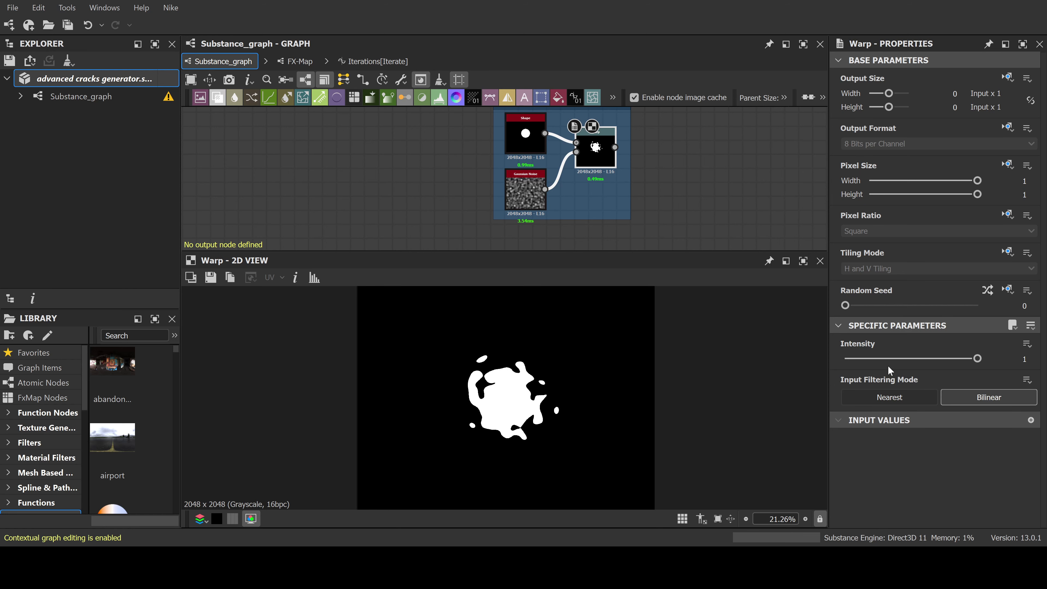
{"action": "left_click_drag", "start_coordinate": [963, 359], "coordinate": [863, 359]}
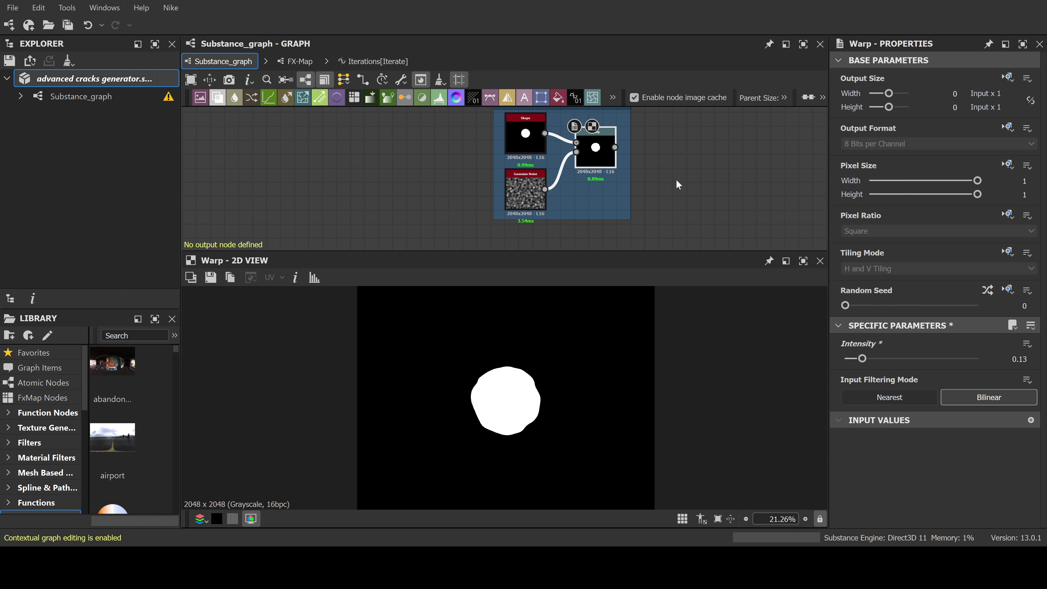
Move the initial state frame with its nodes farther away from the existing iteration frames
{"action": "scroll", "coordinate": [678, 183], "scroll_direction": "down", "scroll_amount": 5}
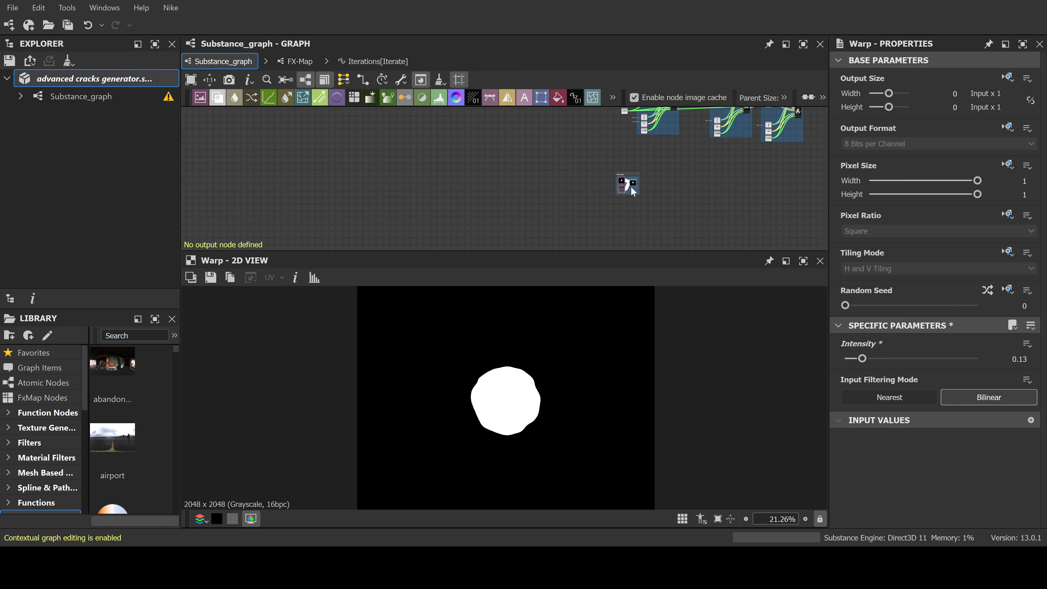
{"action": "left_click_drag", "start_coordinate": [637, 187], "coordinate": [598, 211]}
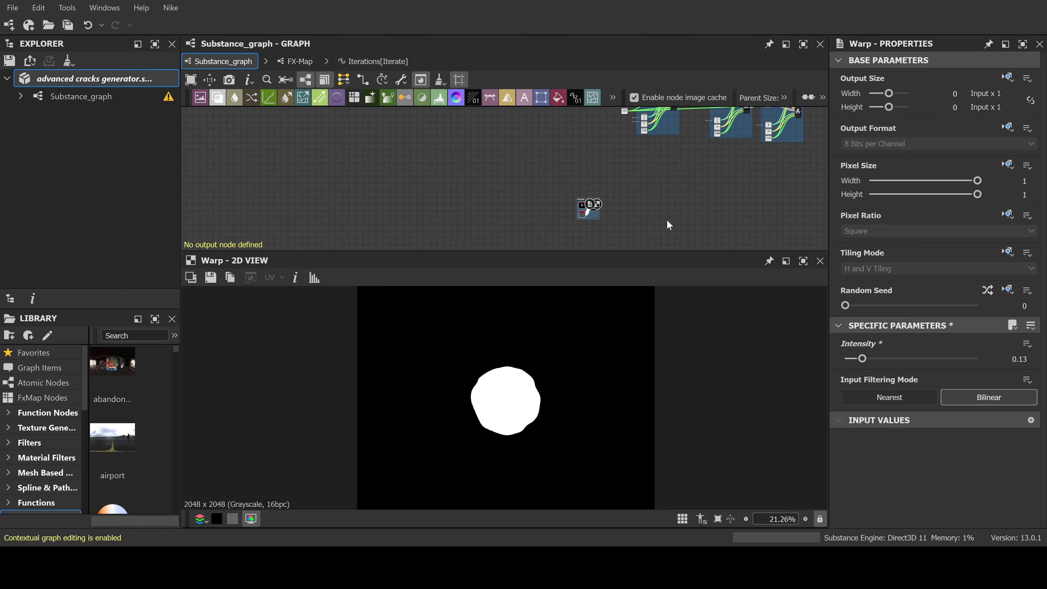
{"action": "middle_click_drag", "start_coordinate": [658, 233], "coordinate": [675, 188]}
{"action": "scroll", "coordinate": [620, 186], "scroll_direction": "up", "scroll_amount": 2}
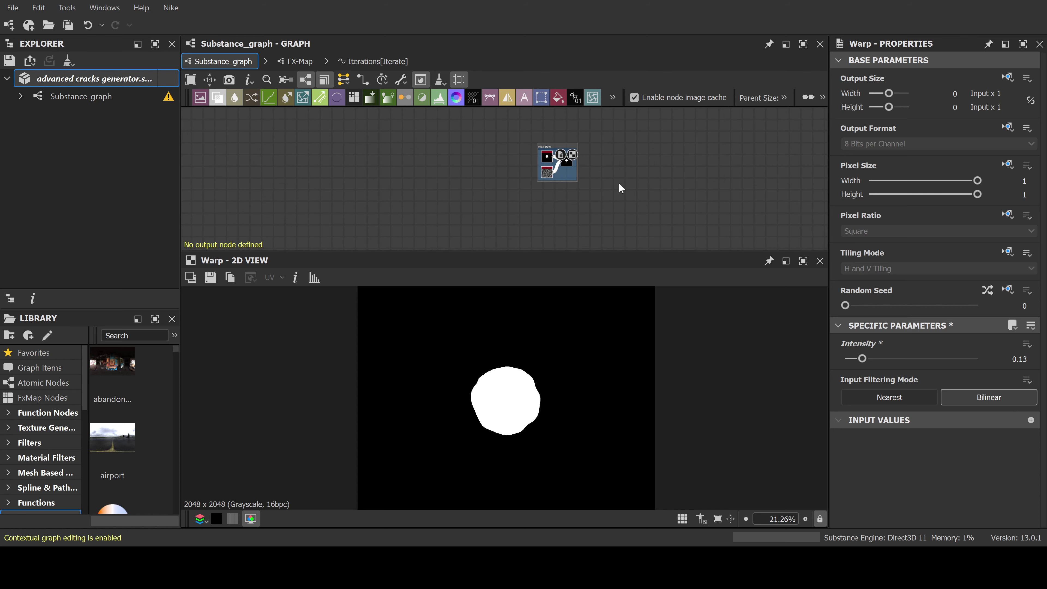
{"action": "scroll", "coordinate": [620, 187], "scroll_direction": "up", "scroll_amount": 3}
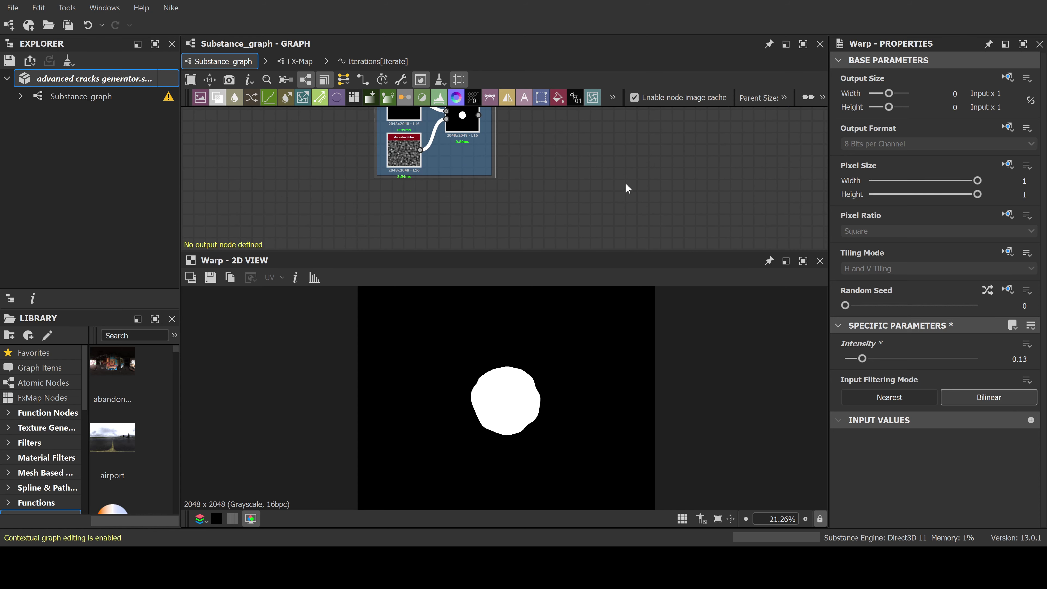
{"action": "middle_click_drag", "start_coordinate": [599, 173], "coordinate": [573, 189]}
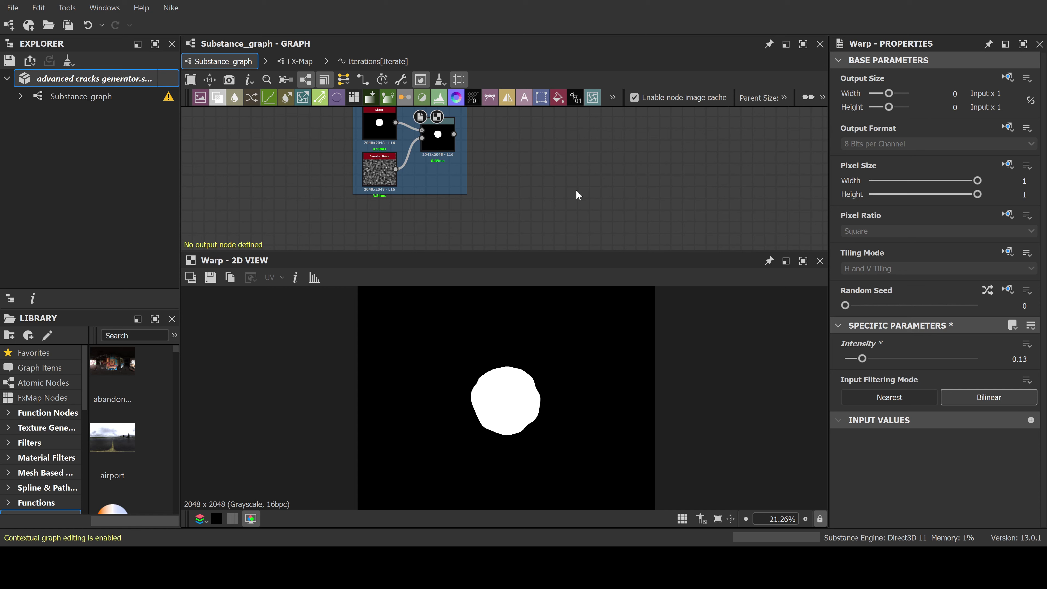
Add a Distance node fed by the new Warp node and set its maximum distance to 148.35
{"action": "key", "text": "ctrl+v"}
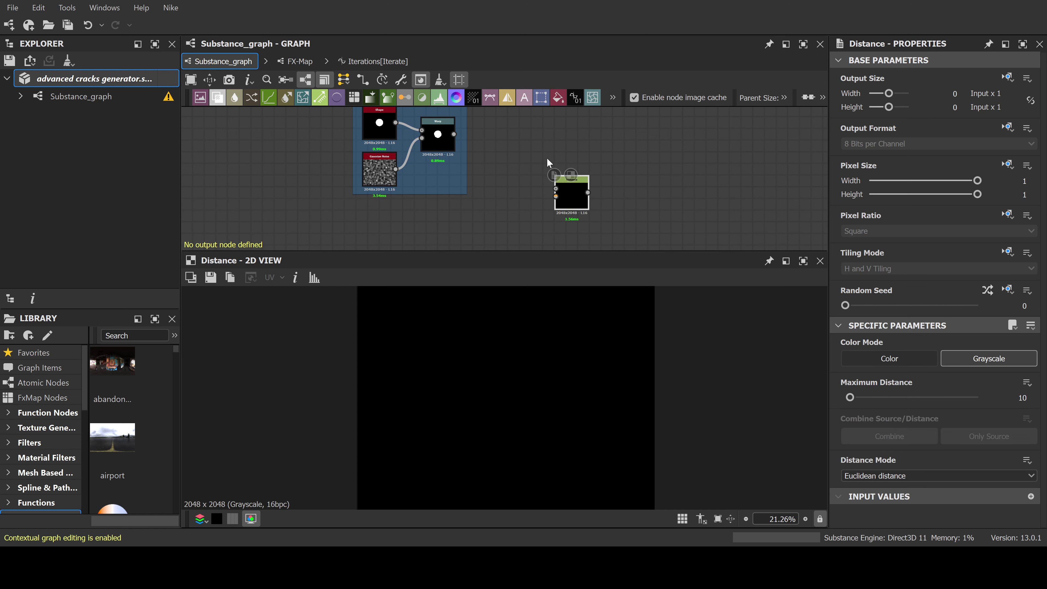
{"action": "left_click_drag", "start_coordinate": [454, 134], "coordinate": [557, 188]}
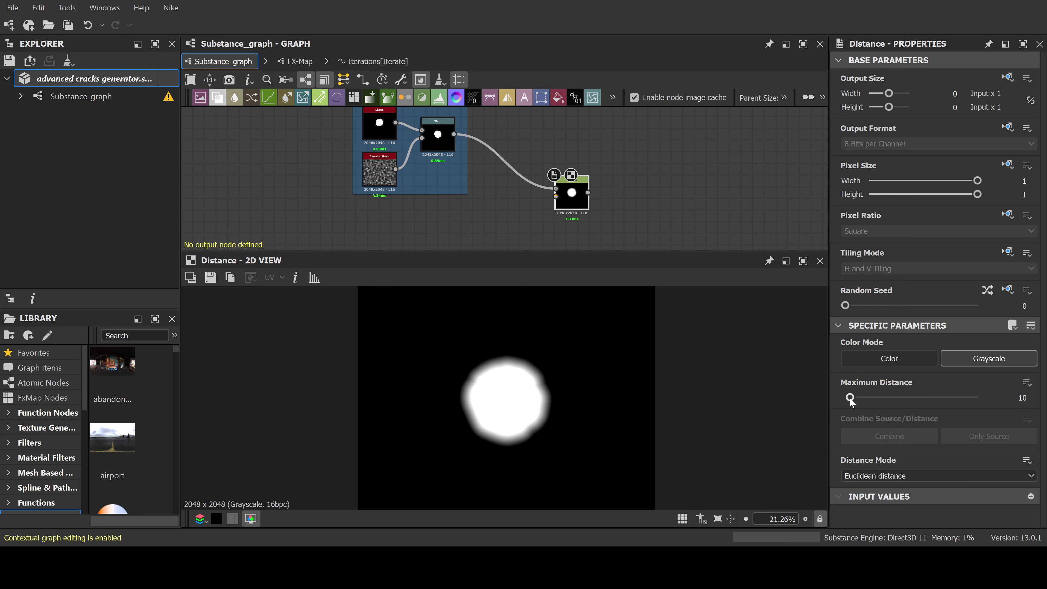
{"action": "left_click_drag", "start_coordinate": [849, 397], "coordinate": [920, 403]}
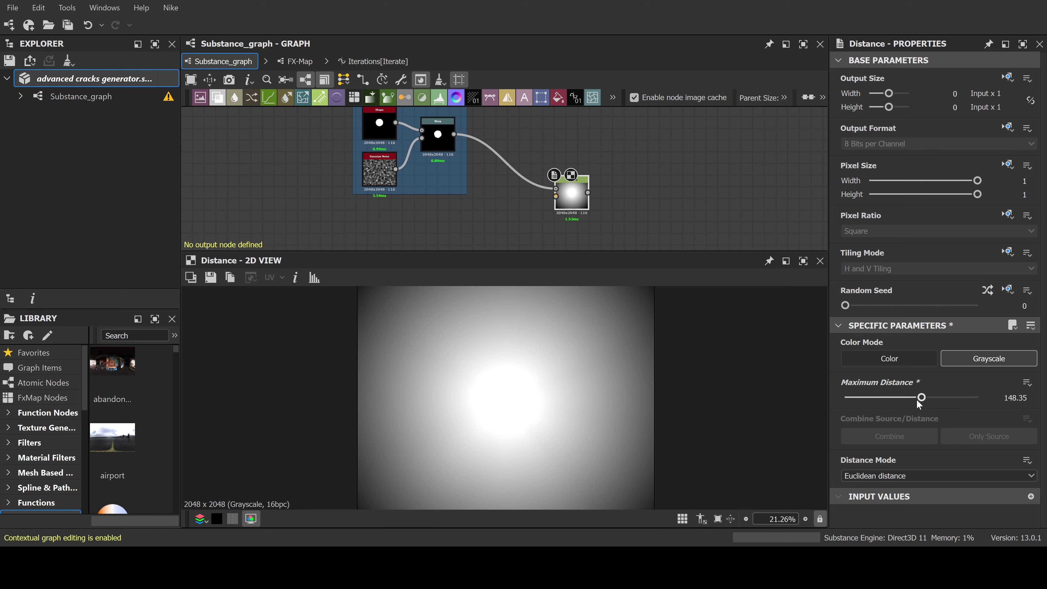
{"action": "scroll", "coordinate": [582, 338], "scroll_direction": "down", "scroll_amount": 1}
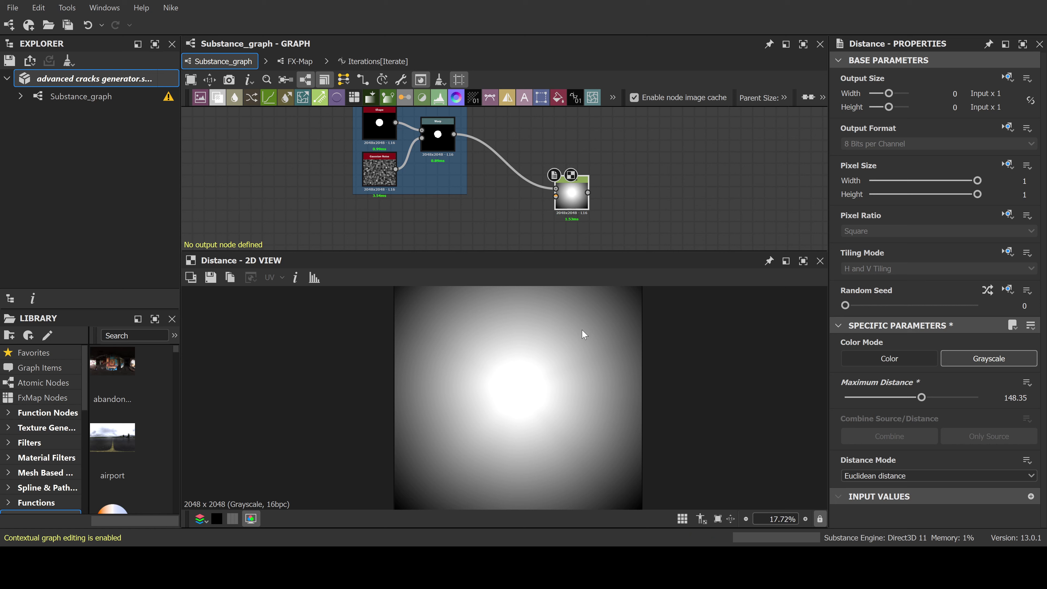
{"action": "scroll", "coordinate": [583, 332], "scroll_direction": "down", "scroll_amount": 1}
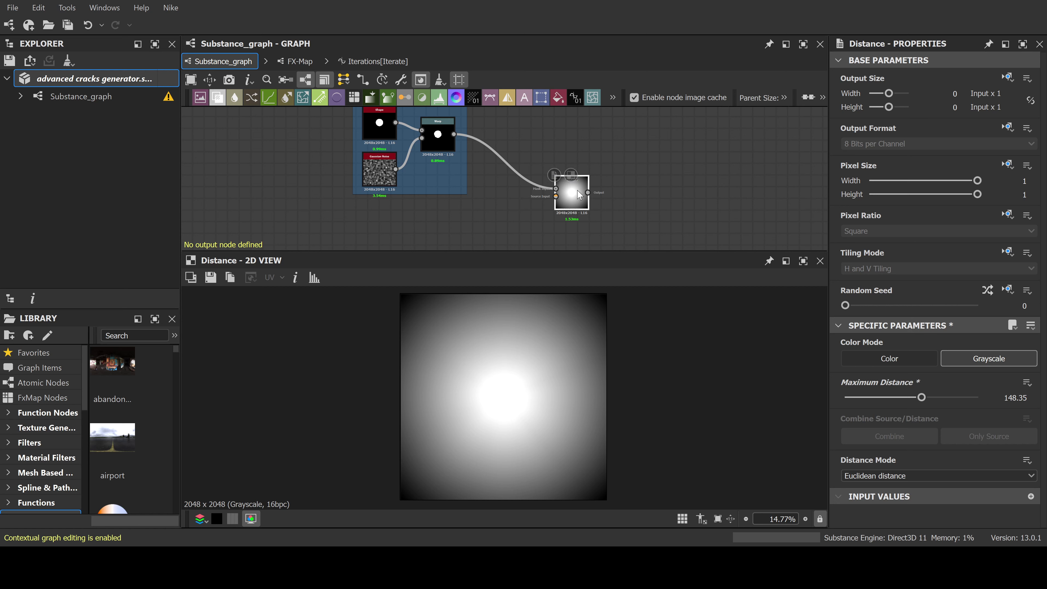
Shift the Distance node farther from the frame, connect a Normal node to its output, and preview it
{"action": "middle_click_drag", "start_coordinate": [654, 179], "coordinate": [593, 165]}
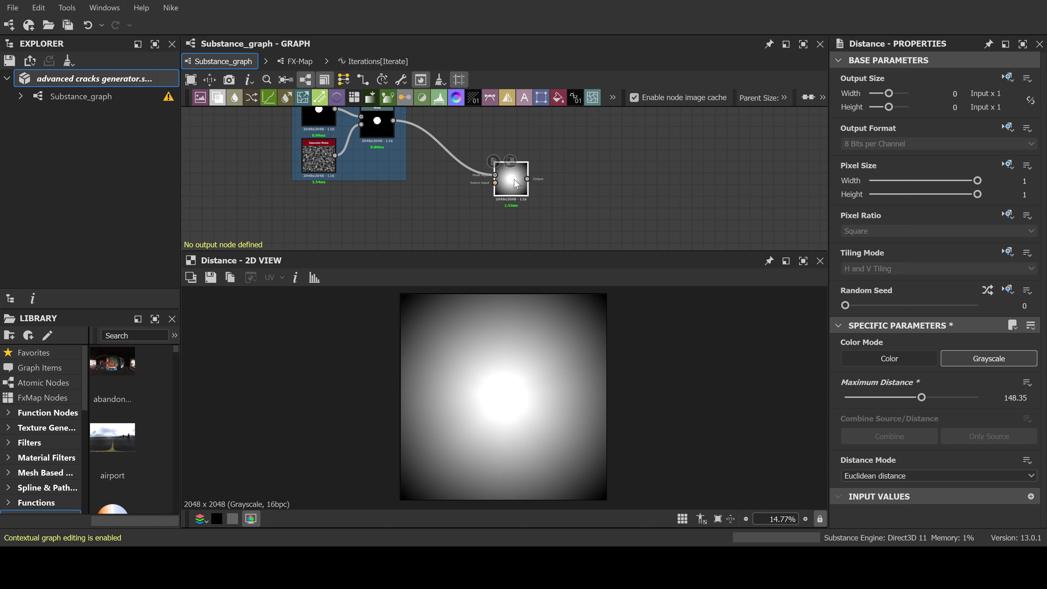
{"action": "left_click_drag", "start_coordinate": [514, 178], "coordinate": [538, 178]}
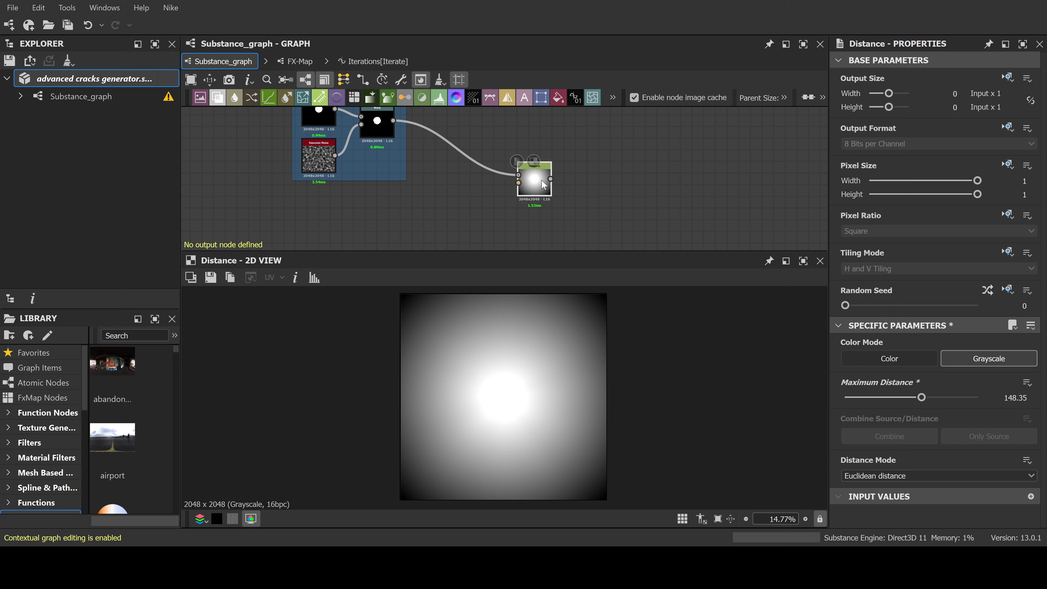
{"action": "key", "text": "n"}
{"action": "double_click", "coordinate": [597, 173]}
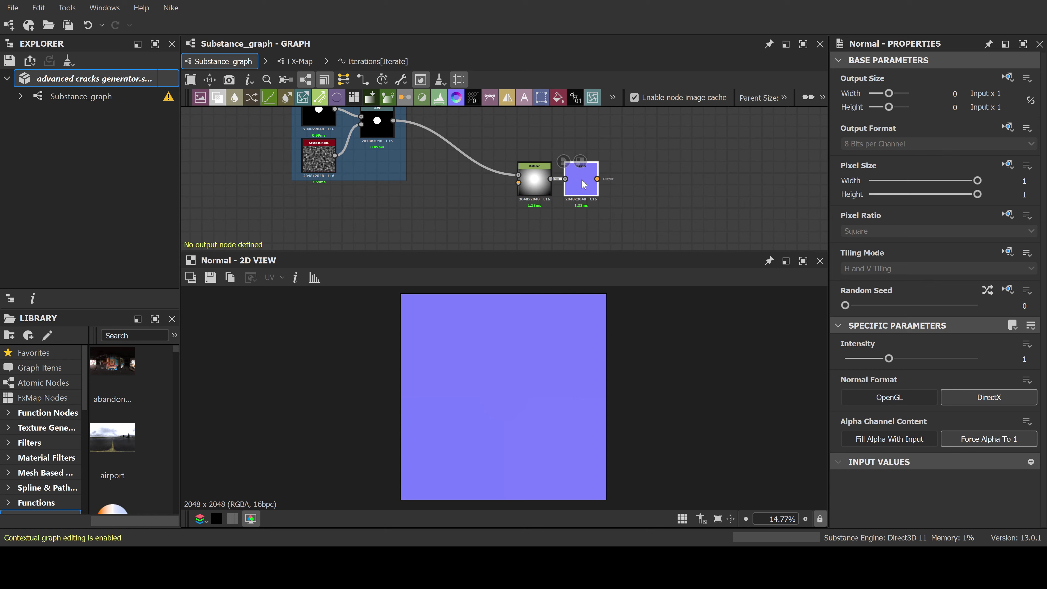
{"action": "middle_click_drag", "start_coordinate": [687, 176], "coordinate": [591, 197]}
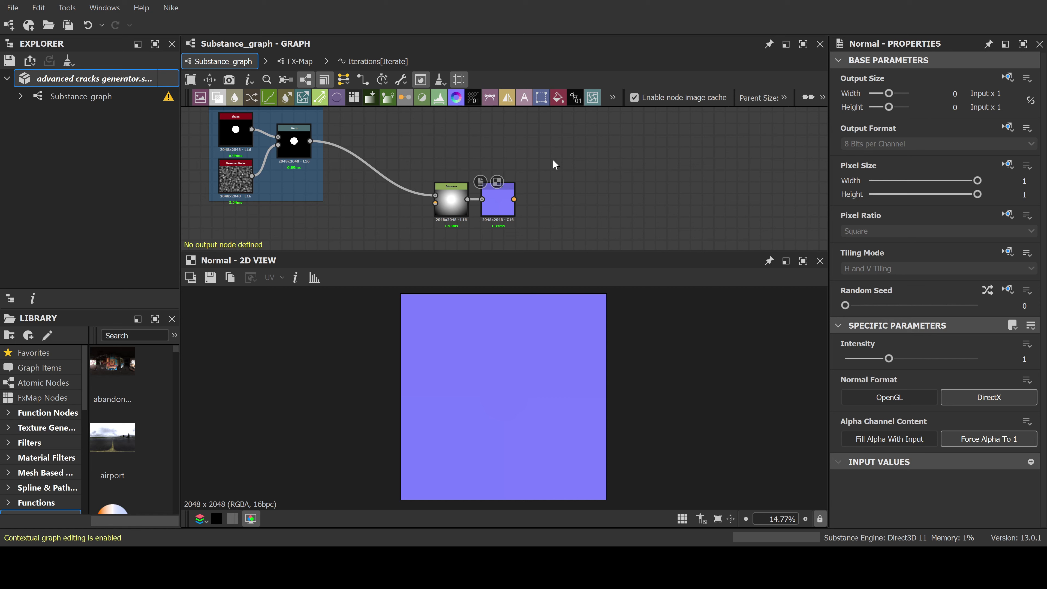
Add an FX-Map node in Grayscale mode, connect the Normal node to its first image input, and align the two nodes
{"action": "left_click", "coordinate": [598, 147]}
{"action": "left_click_drag", "start_coordinate": [554, 162], "coordinate": [586, 157]}
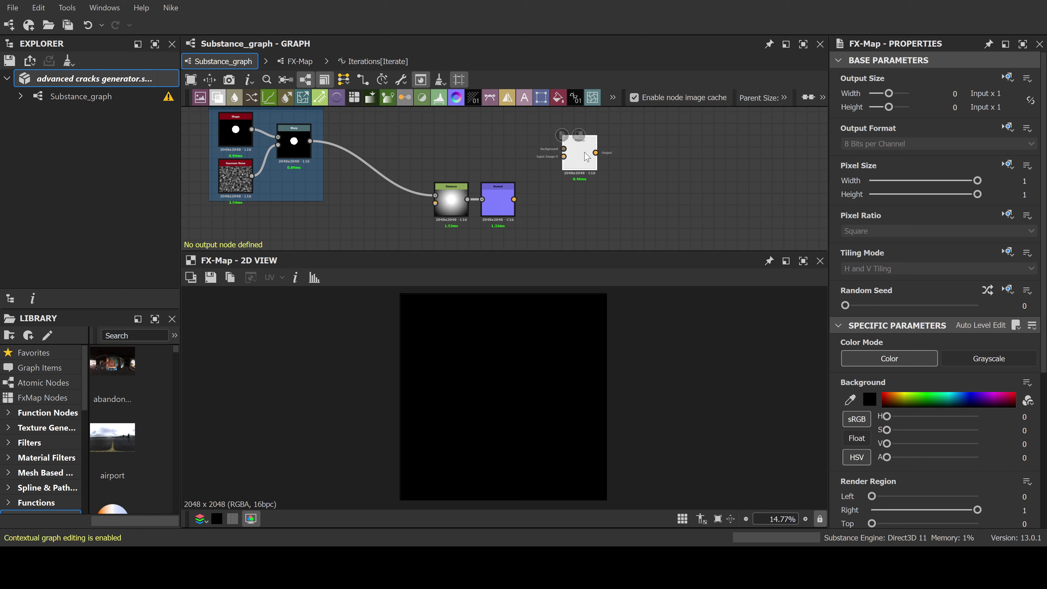
{"action": "left_click", "coordinate": [995, 357]}
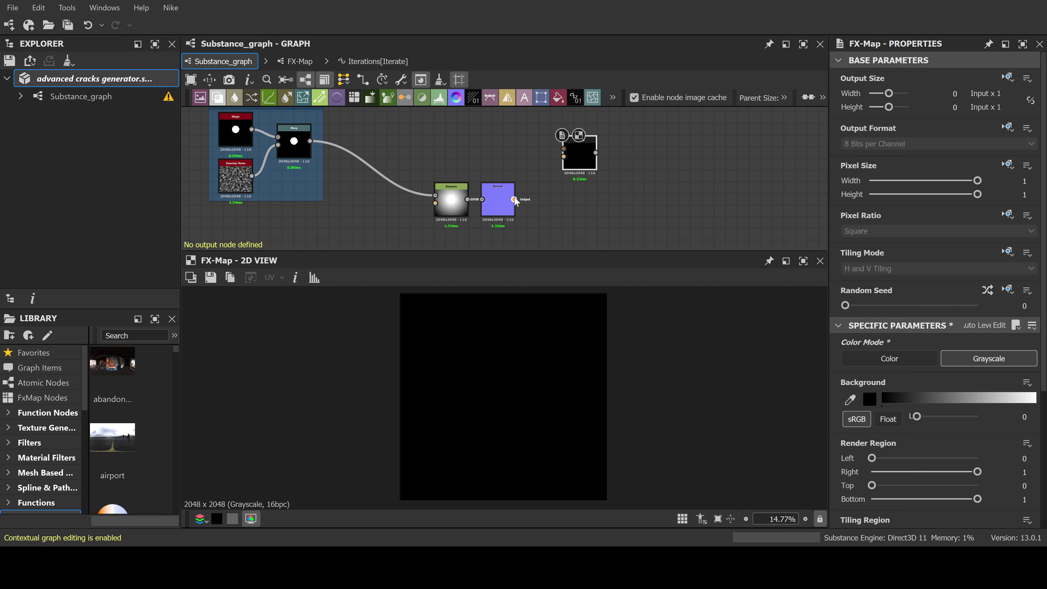
{"action": "left_click_drag", "start_coordinate": [502, 209], "coordinate": [583, 166]}
{"action": "left_click", "coordinate": [582, 166]}
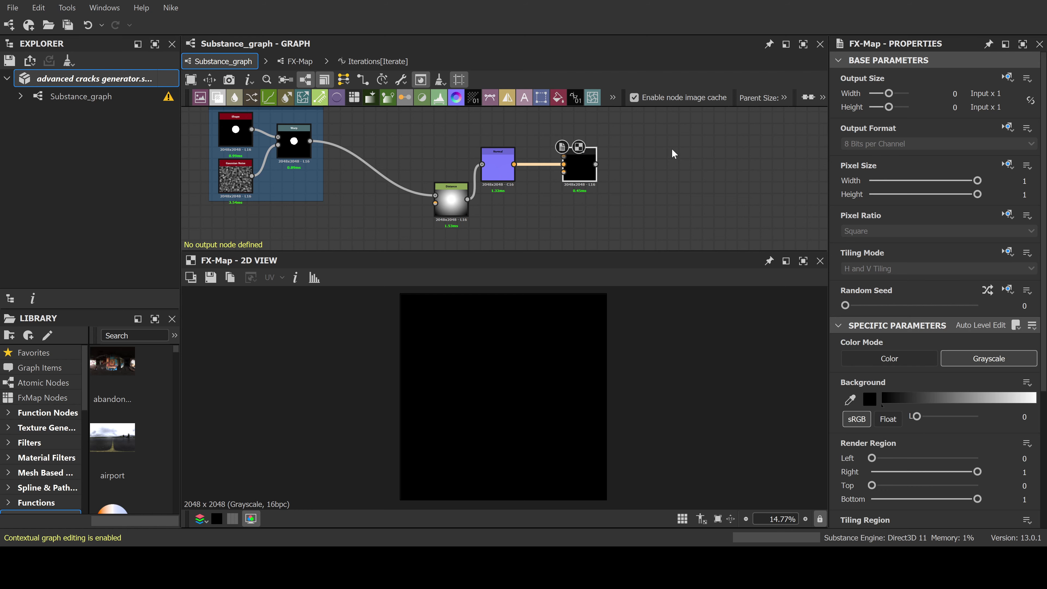
Open the FX-Map's internal graph and set its Quadrant node to the Paraboloid pattern with Max blending mode
{"action": "middle_click_drag", "start_coordinate": [579, 167], "coordinate": [559, 192]}
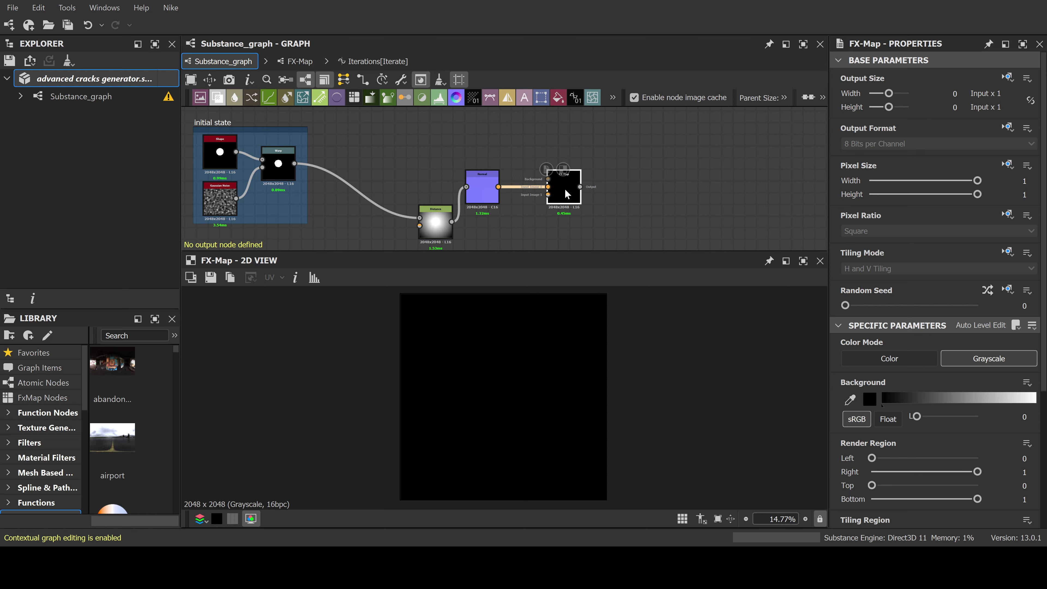
{"action": "double_click", "coordinate": [566, 194]}
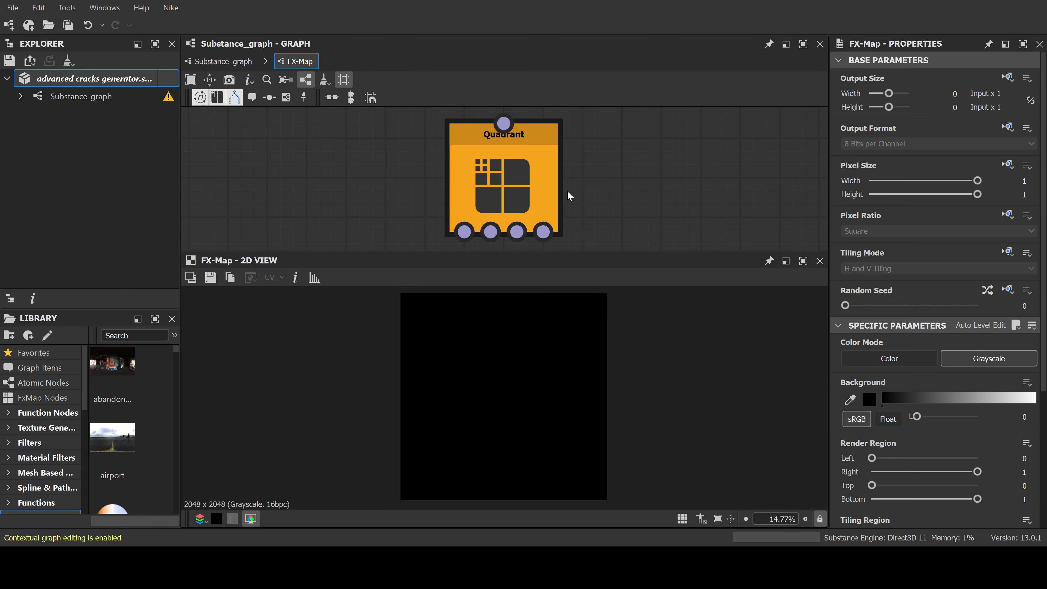
{"action": "left_click", "coordinate": [553, 195]}
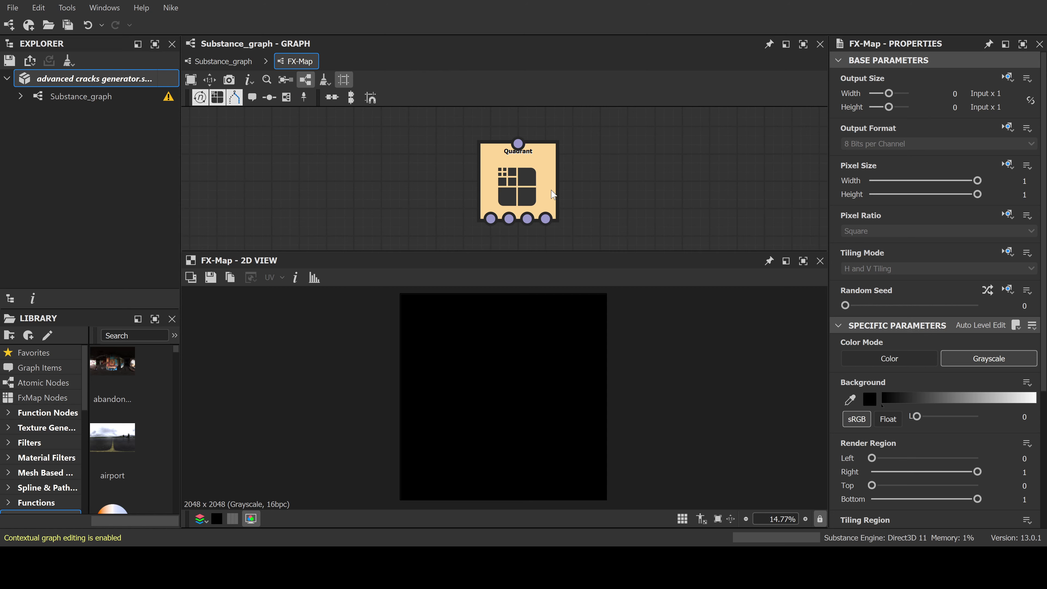
{"action": "scroll", "coordinate": [568, 186], "scroll_direction": "down", "scroll_amount": 5}
{"action": "middle_click_drag", "start_coordinate": [609, 158], "coordinate": [604, 184]}
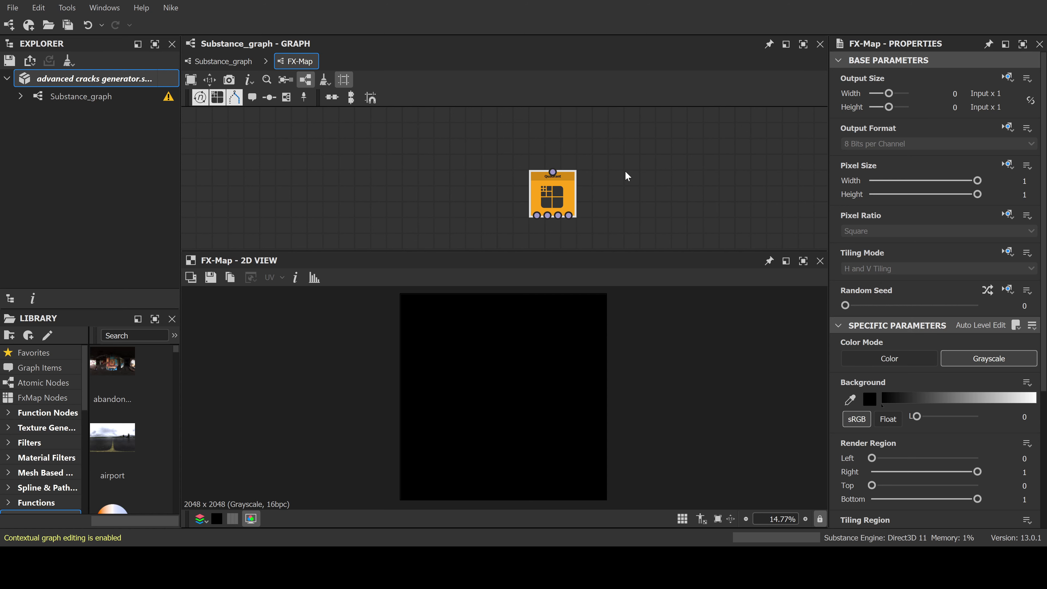
{"action": "left_click", "coordinate": [571, 194]}
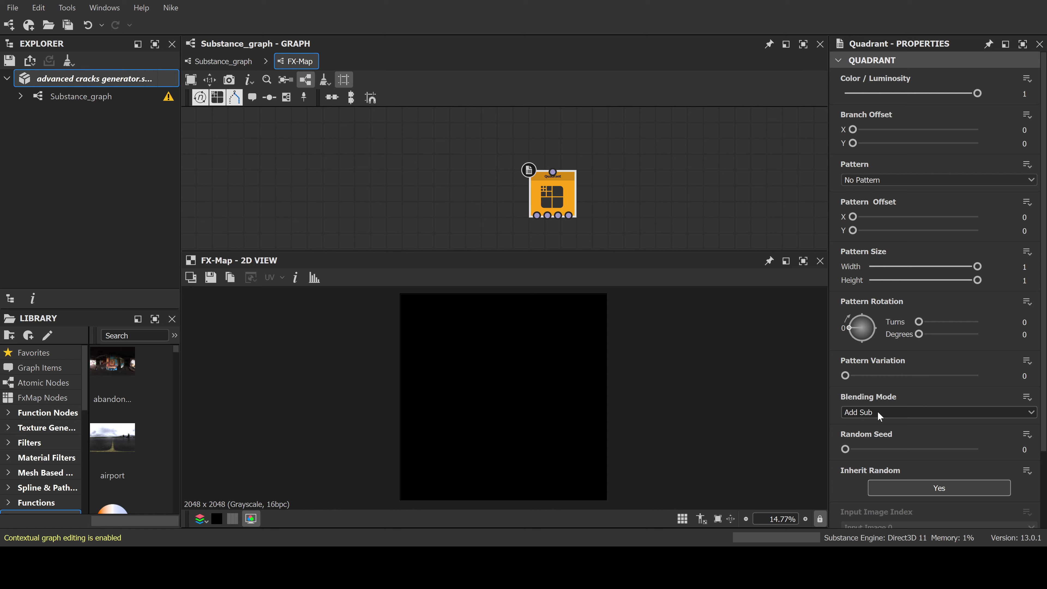
{"action": "key", "text": "Down"}
{"action": "left_click", "coordinate": [859, 230]}
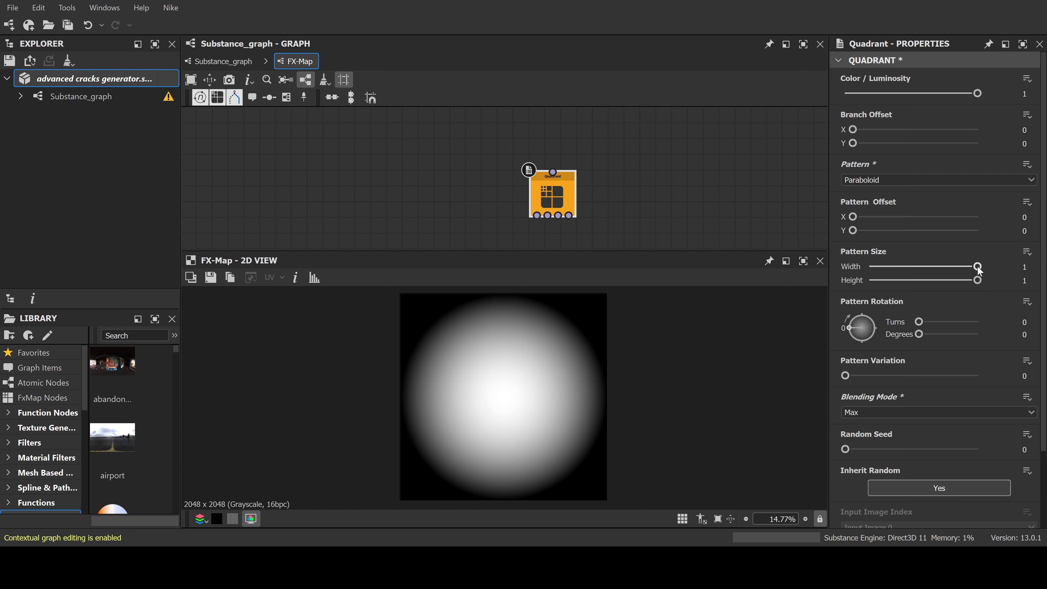
Set the Quadrant's pattern size to 0.01 in both width and height
{"action": "left_click_drag", "start_coordinate": [978, 268], "coordinate": [890, 278]}
{"action": "left_click_drag", "start_coordinate": [971, 280], "coordinate": [917, 281]}
{"action": "left_click", "coordinate": [1006, 267]}
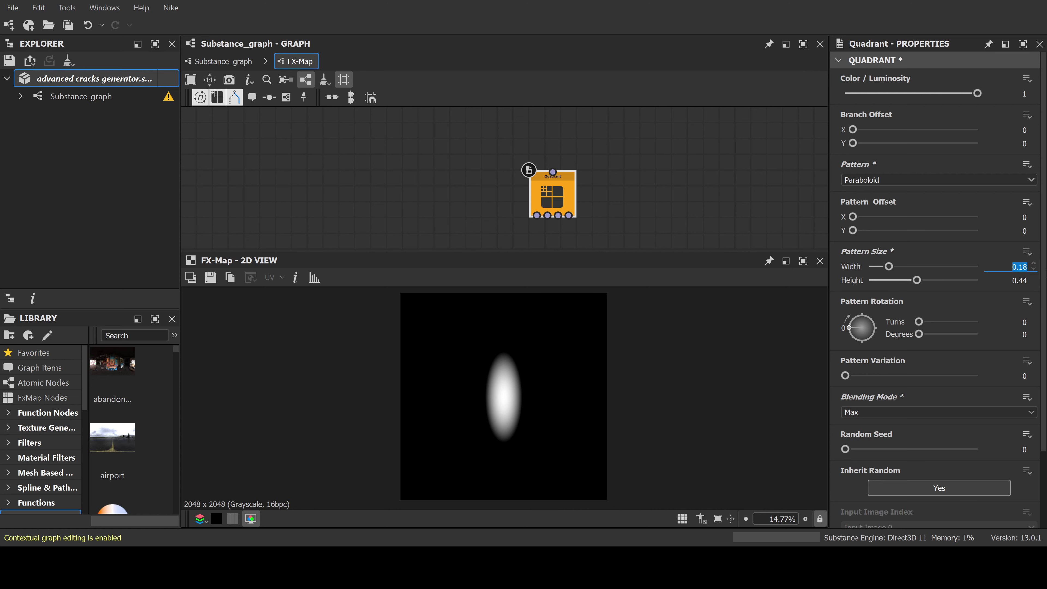
{"action": "type", "text": "0.01"}
{"action": "key", "text": "Tab"}
{"action": "type", "text": "0.01"}
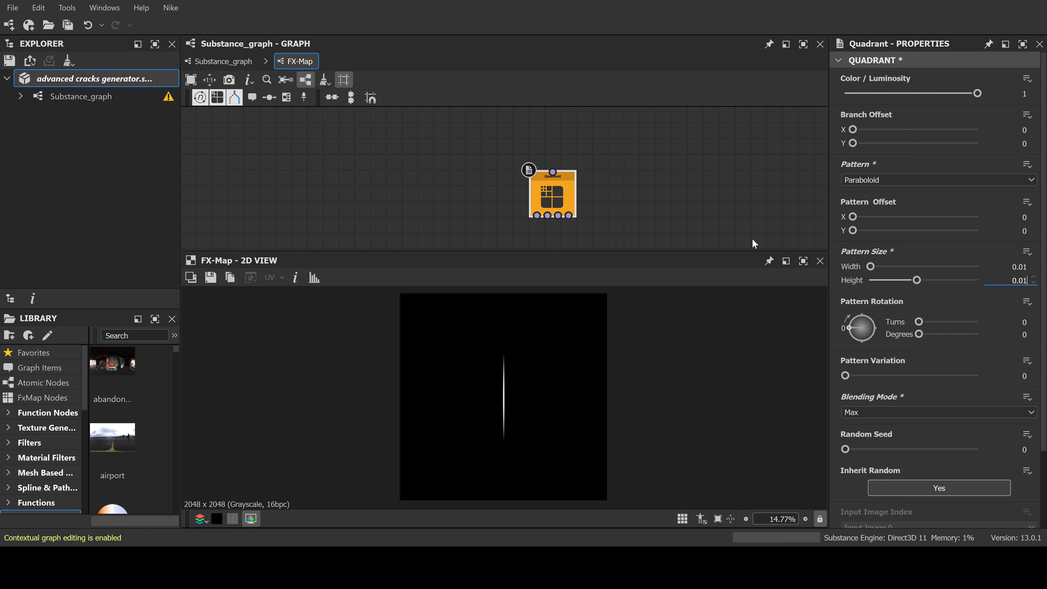
{"action": "key", "text": "Return"}
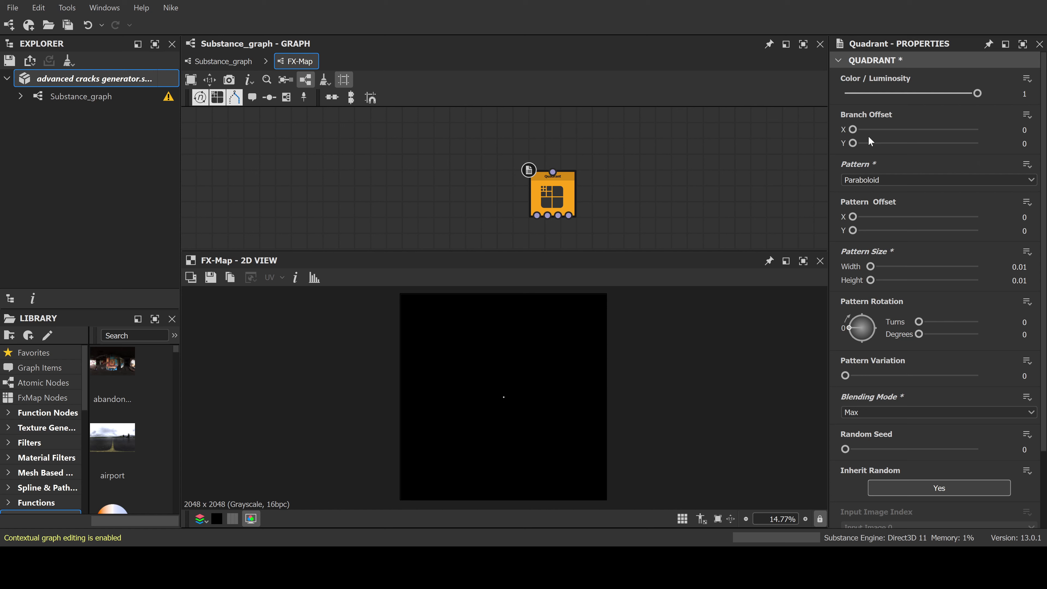
Set the Quadrant's branch offset to -0.5 in both X and Y
{"action": "left_click", "coordinate": [1025, 130]}
{"action": "type", "text": "-"}
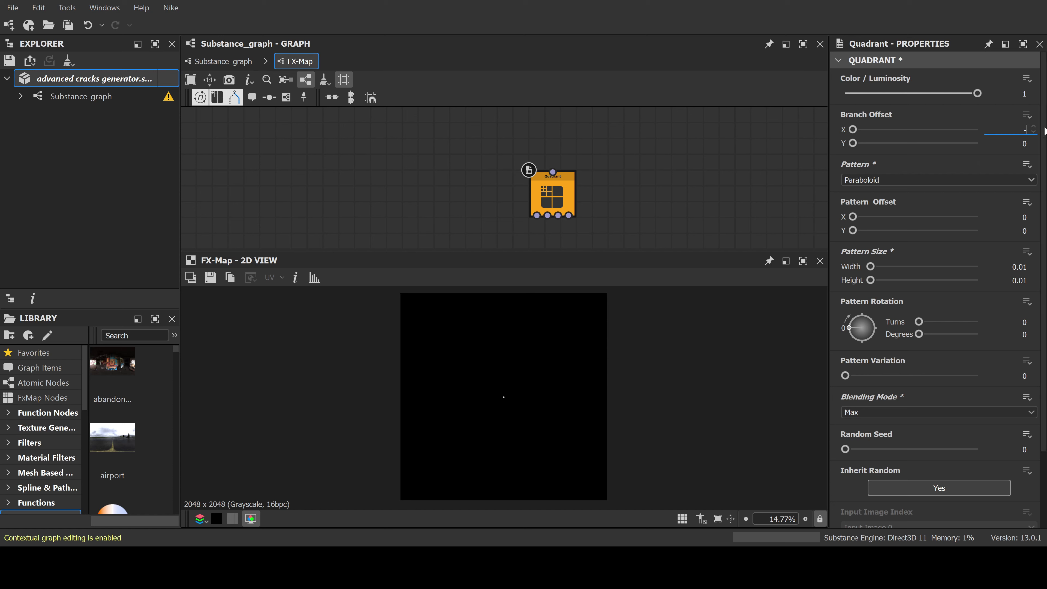
{"action": "type", "text": "0.5"}
{"action": "key", "text": "Return"}
{"action": "left_click", "coordinate": [1018, 143]}
{"action": "key", "text": "BackSpace"}
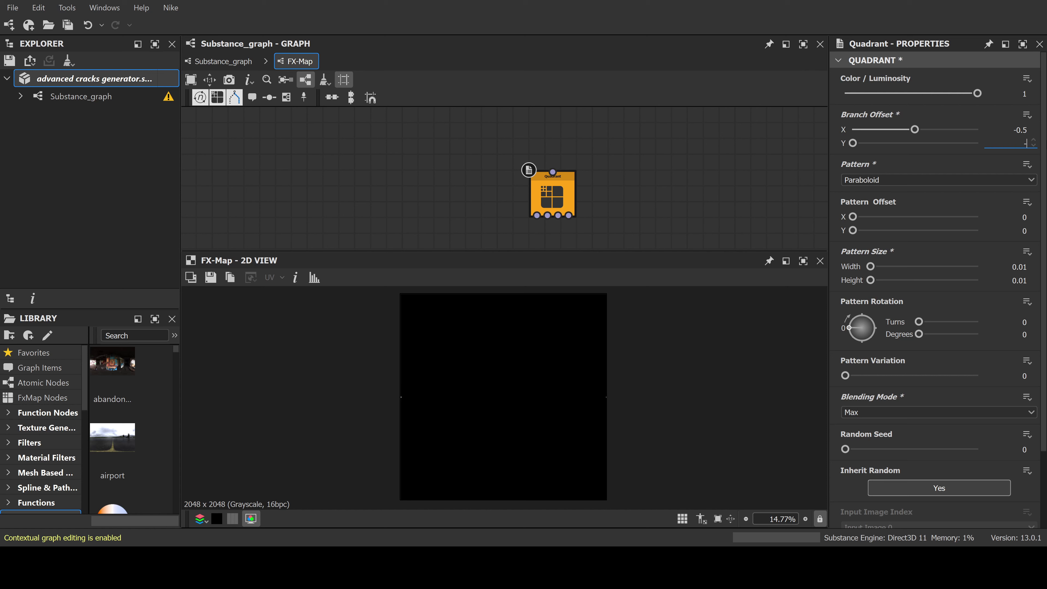
{"action": "type", "text": "-0.5"}
{"action": "key", "text": "Return"}
Add an Iterate node above the Quadrant and connect its second output to the Quadrant's input
{"action": "middle_click_drag", "start_coordinate": [612, 175], "coordinate": [618, 196]}
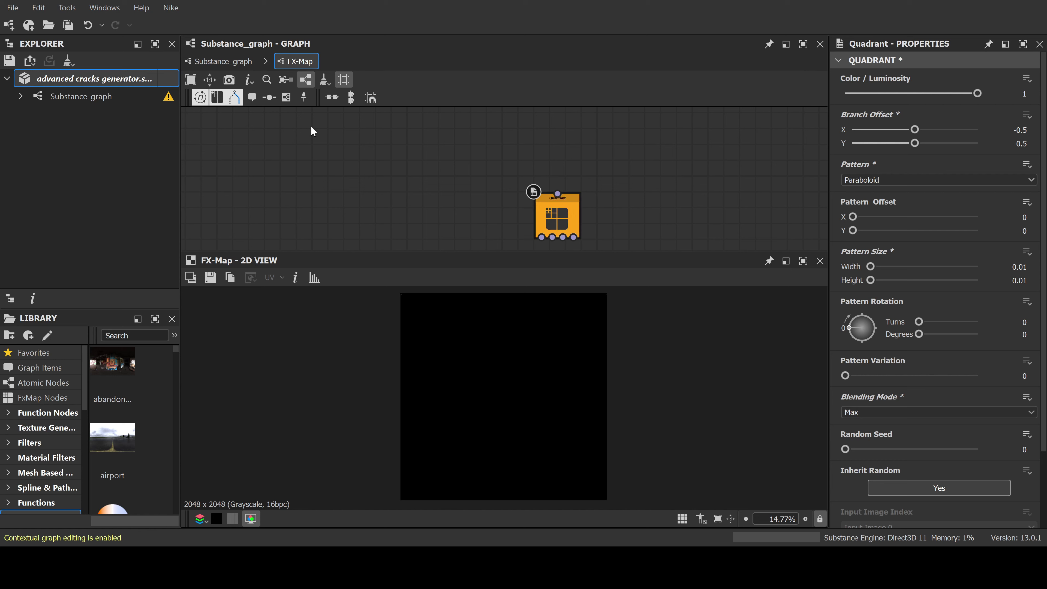
{"action": "left_click", "coordinate": [206, 99]}
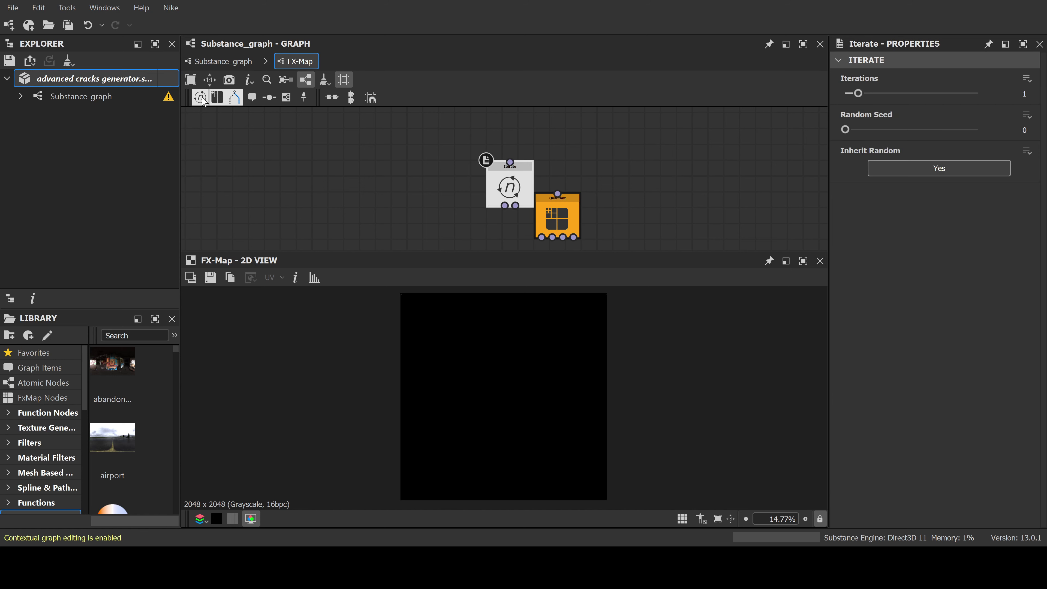
{"action": "left_click_drag", "start_coordinate": [508, 186], "coordinate": [555, 155]}
{"action": "scroll", "coordinate": [578, 202], "scroll_direction": "up", "scroll_amount": 3}
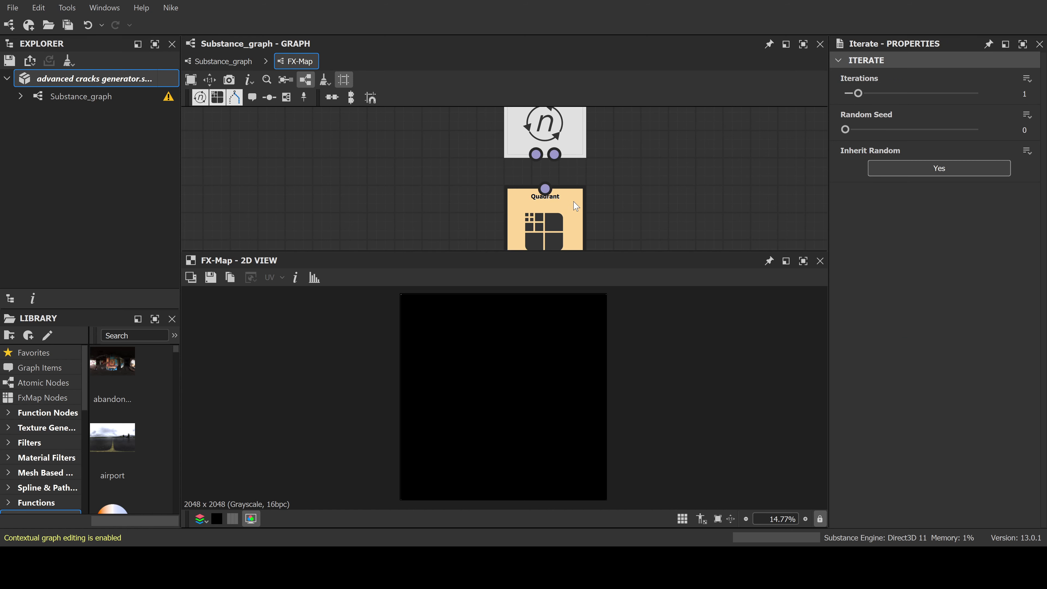
{"action": "left_click", "coordinate": [545, 219]}
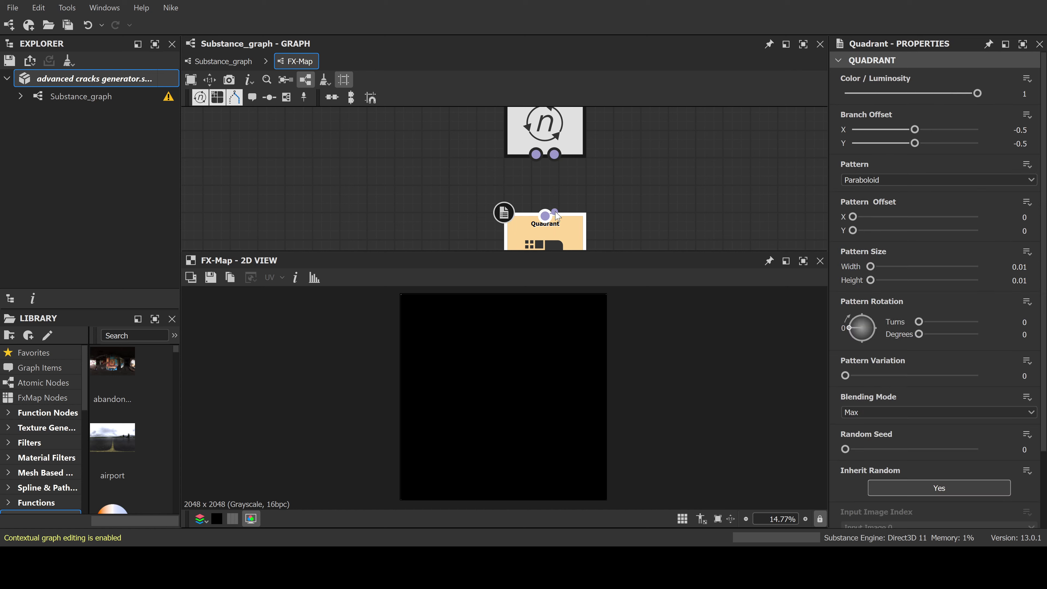
{"action": "left_click_drag", "start_coordinate": [545, 216], "coordinate": [554, 155]}
{"action": "middle_click_drag", "start_coordinate": [624, 168], "coordinate": [611, 192]}
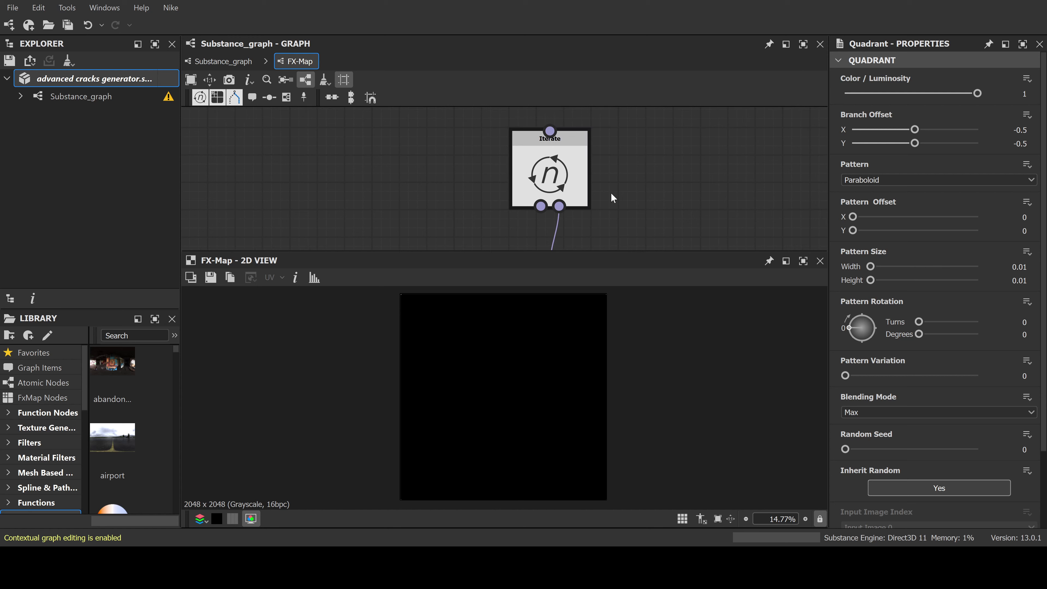
Adjust the vertical spacing between the connected Iterate and Quadrant nodes
{"action": "left_click", "coordinate": [560, 155]}
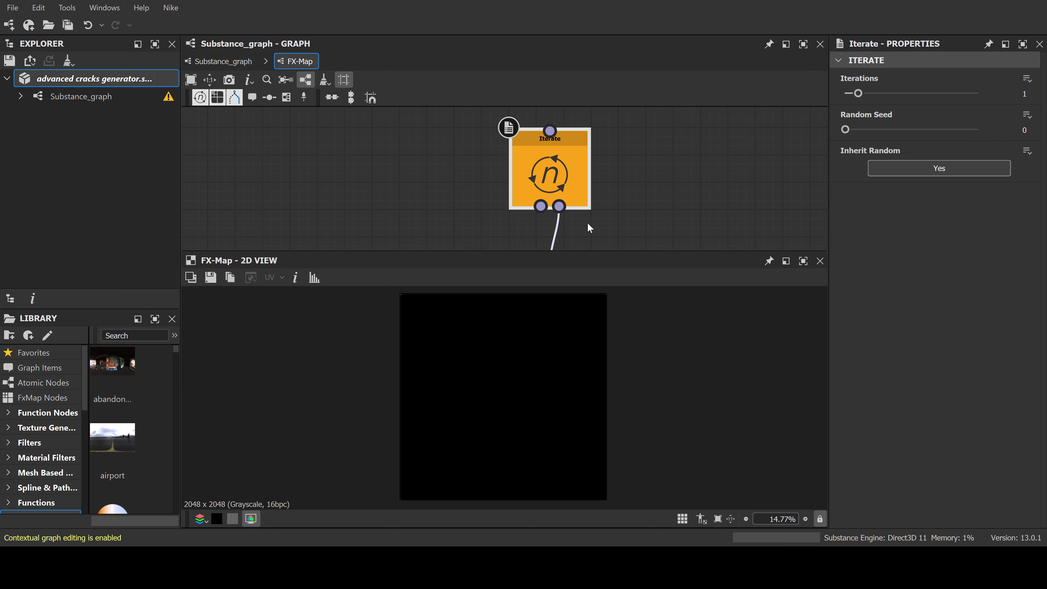
{"action": "scroll", "coordinate": [592, 197], "scroll_direction": "down", "scroll_amount": 2}
{"action": "middle_click_drag", "start_coordinate": [644, 218], "coordinate": [631, 199]}
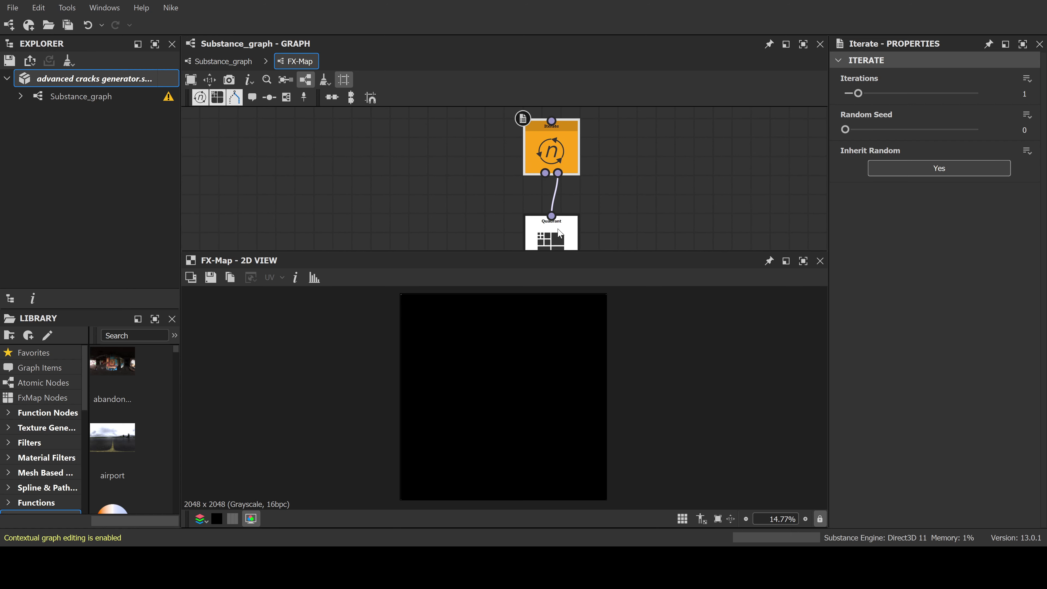
{"action": "left_click_drag", "start_coordinate": [558, 228], "coordinate": [558, 210]}
{"action": "middle_click_drag", "start_coordinate": [619, 189], "coordinate": [619, 224]}
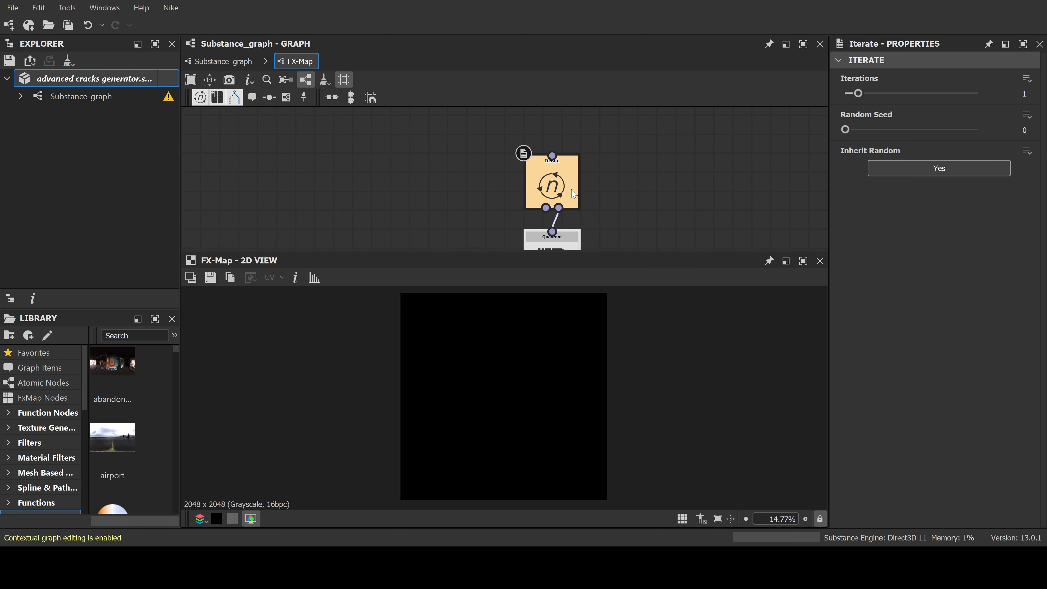
{"action": "left_click", "coordinate": [566, 190]}
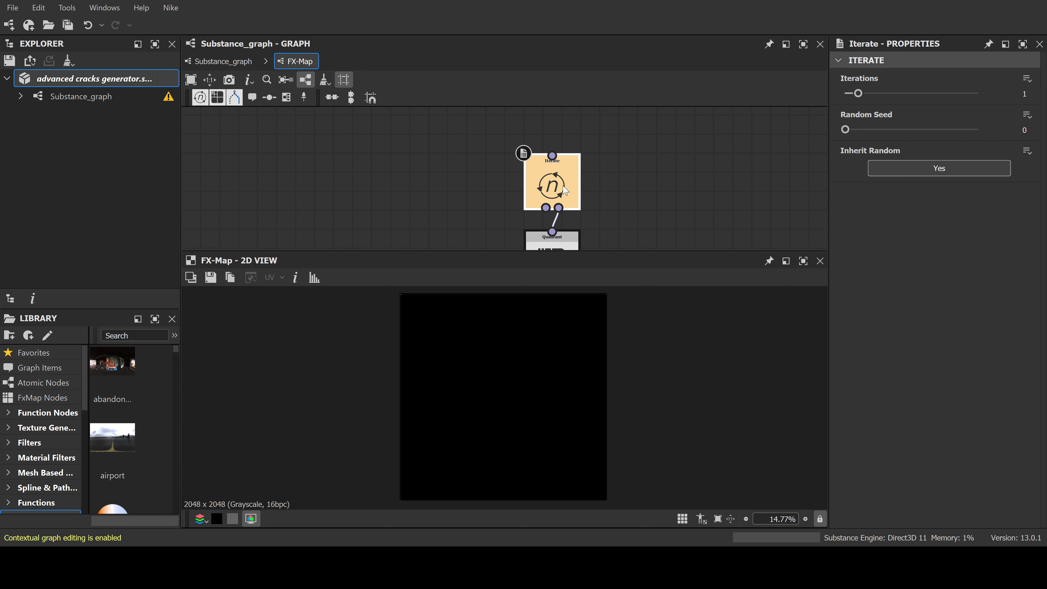
{"action": "left_click_drag", "start_coordinate": [561, 190], "coordinate": [567, 171]}
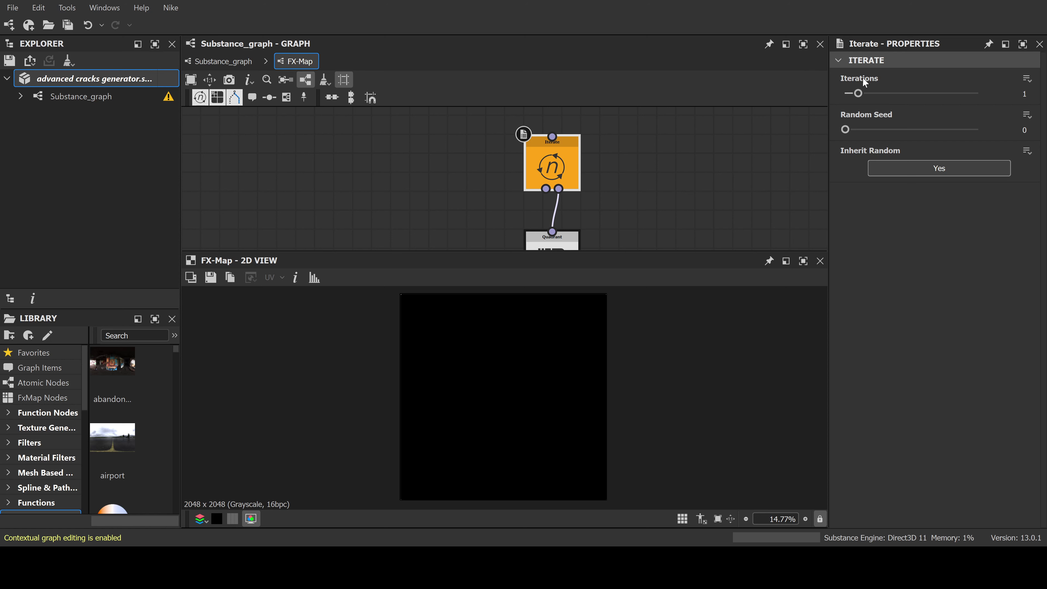
Open an empty function for the Iterate node's Iterations parameter and add a Float2 node with values 0.1 and 0.1
{"action": "left_click", "coordinate": [1028, 80]}
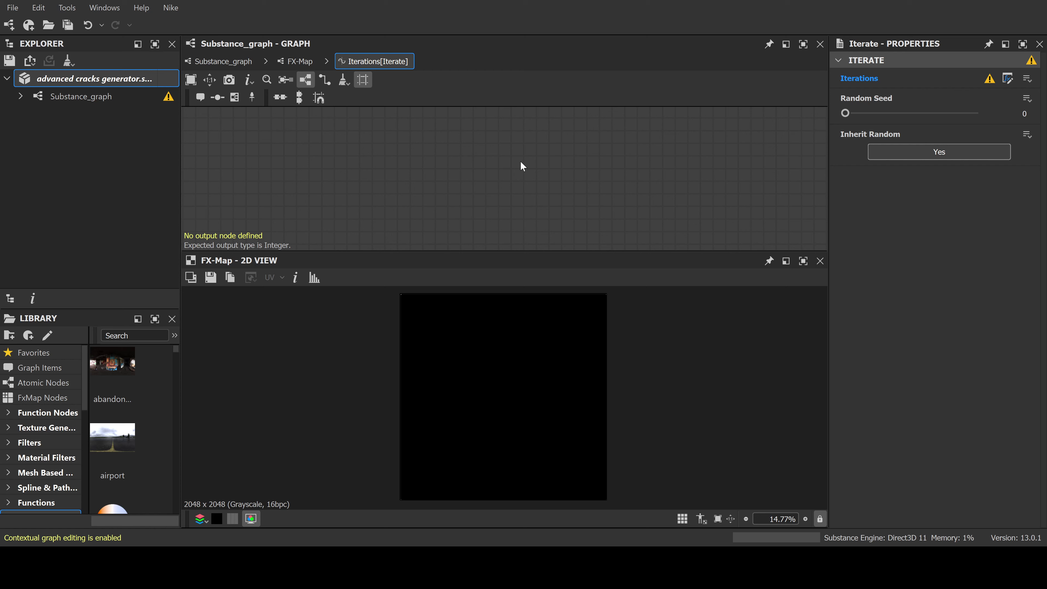
{"action": "key", "text": "2"}
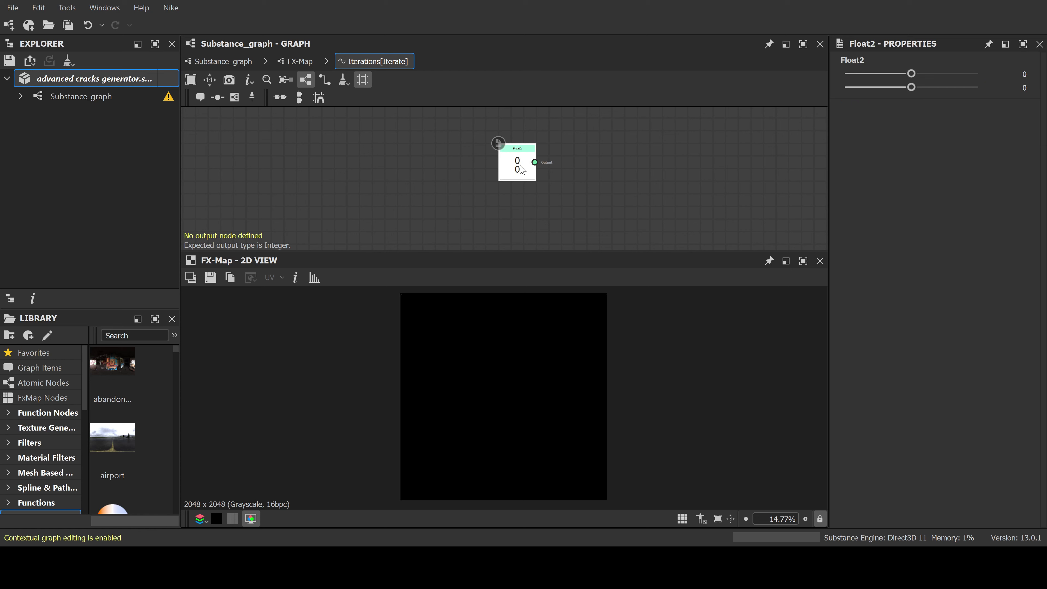
{"action": "scroll", "coordinate": [408, 294], "scroll_direction": "up", "scroll_amount": 3}
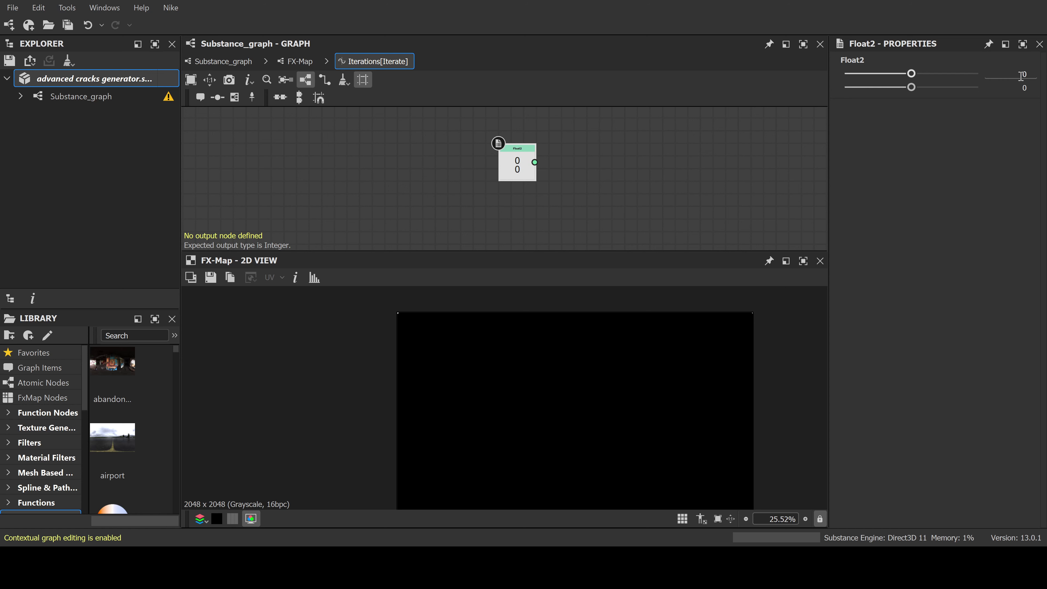
{"action": "left_click", "coordinate": [1038, 76]}
{"action": "type", "text": "0.1"}
{"action": "key", "text": "Tab"}
{"action": "type", "text": "0.1"}
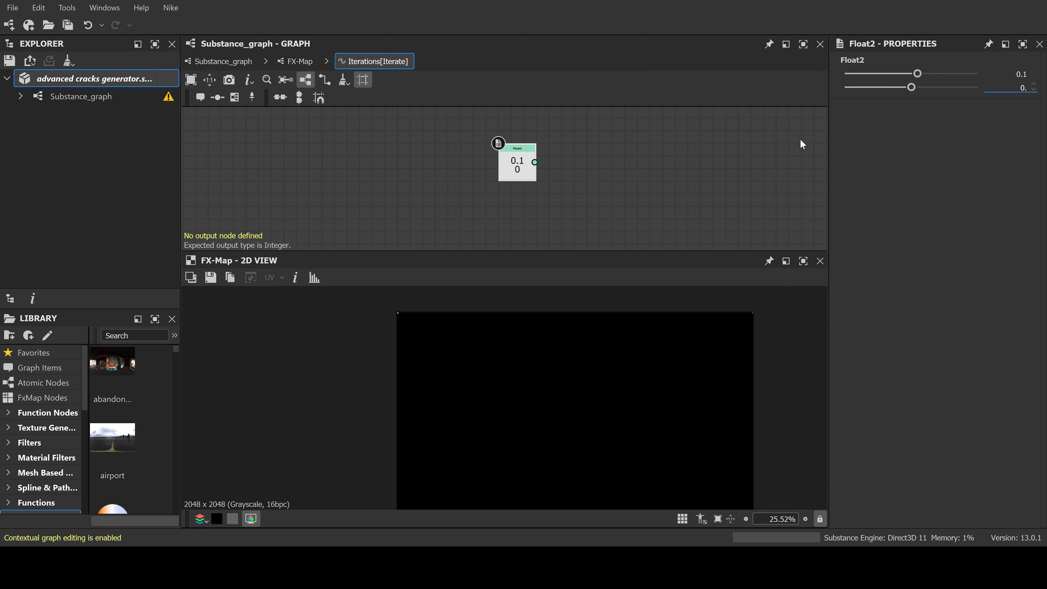
{"action": "key", "text": "Return"}
Add a Set node fed by the Float2 node and name its variable origin
{"action": "key", "text": "s"}
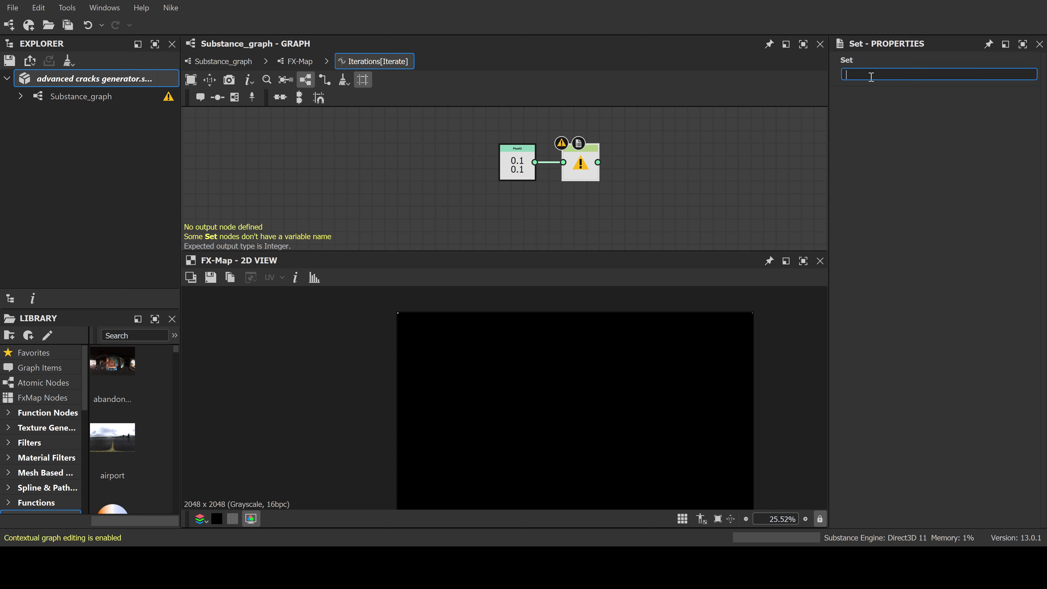
{"action": "type", "text": "origin"}
{"action": "key", "text": "Return"}
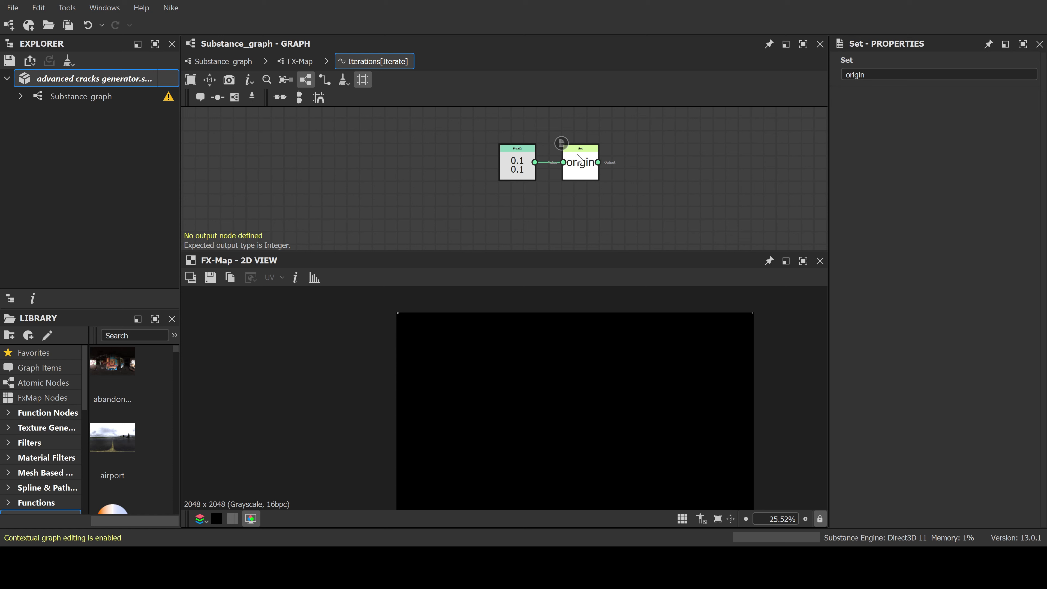
{"action": "left_click", "coordinate": [578, 162]}
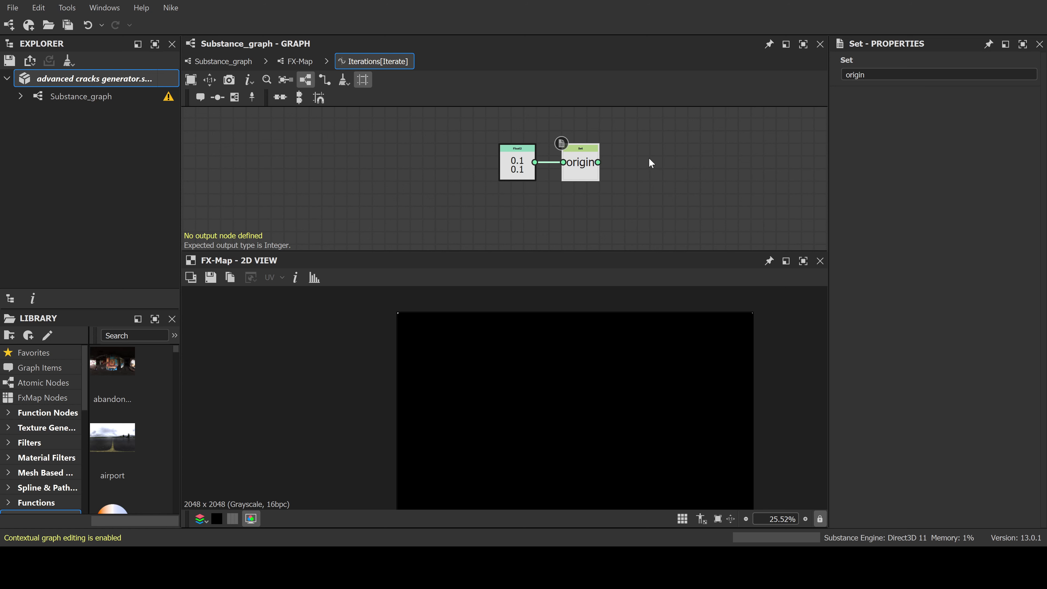
Add a Sequence node and connect the origin Set node's output to its first input
{"action": "middle_click_drag", "start_coordinate": [635, 205], "coordinate": [611, 197]}
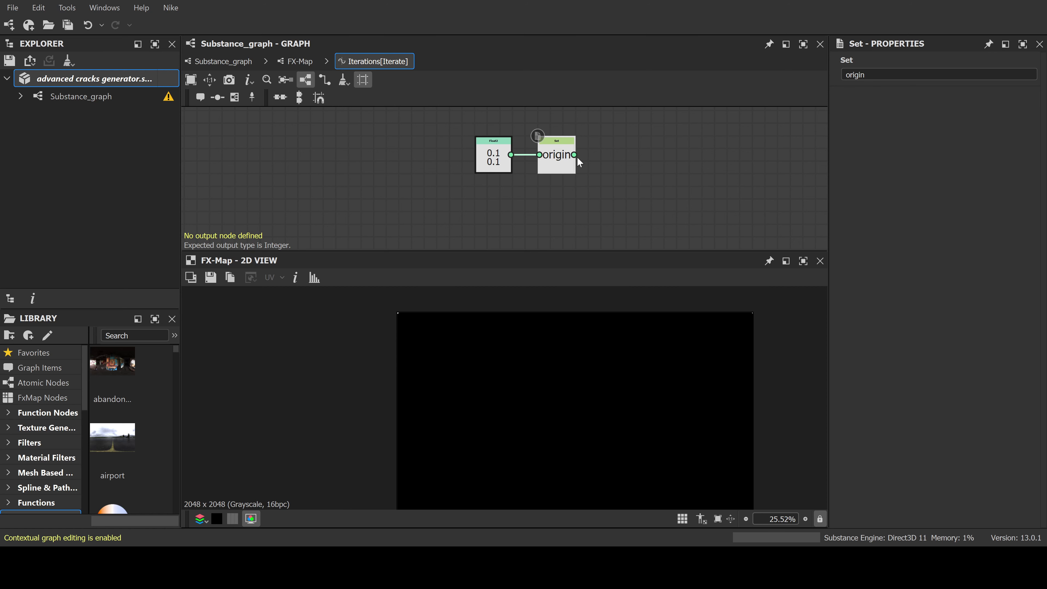
{"action": "middle_click_drag", "start_coordinate": [645, 185], "coordinate": [620, 159]}
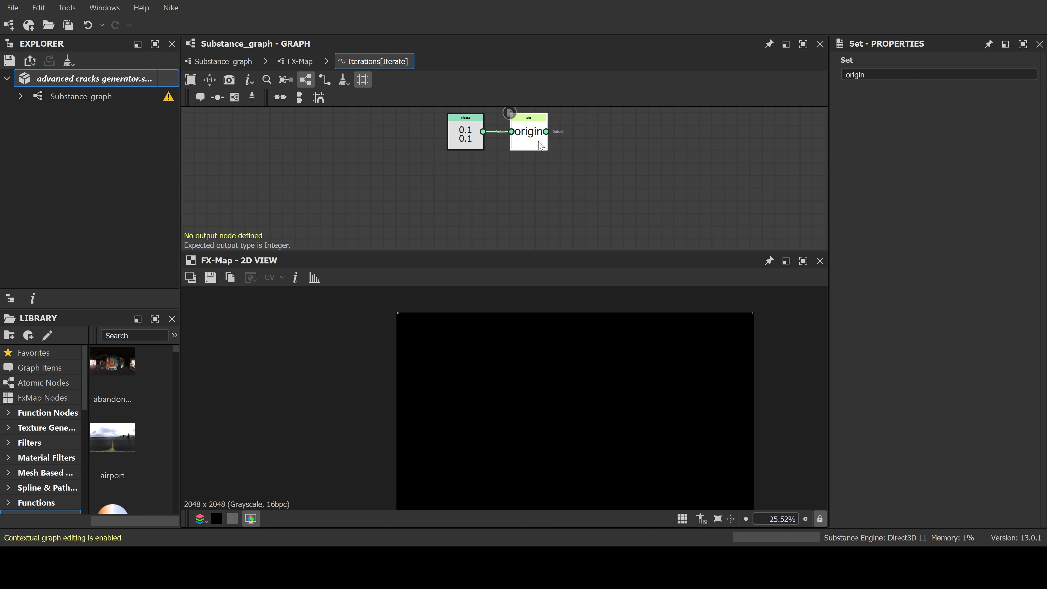
{"action": "middle_click_drag", "start_coordinate": [703, 183], "coordinate": [621, 173]}
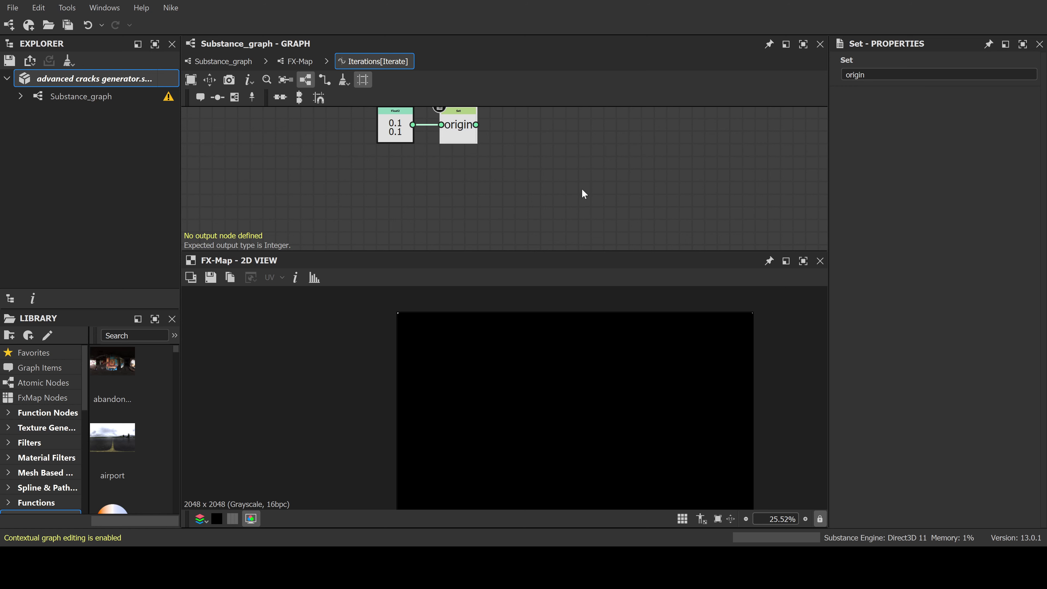
{"action": "middle_click_drag", "start_coordinate": [582, 192], "coordinate": [596, 198]}
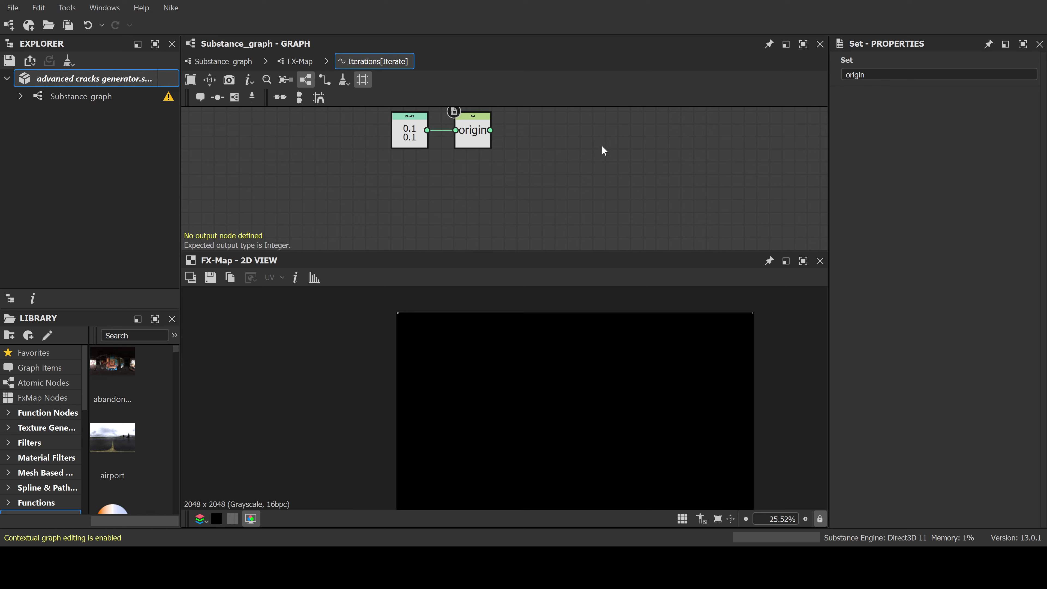
{"action": "key", "text": "s"}
{"action": "left_click_drag", "start_coordinate": [532, 166], "coordinate": [568, 183]}
{"action": "left_click_drag", "start_coordinate": [491, 129], "coordinate": [557, 176]}
{"action": "middle_click_drag", "start_coordinate": [527, 196], "coordinate": [565, 188]}
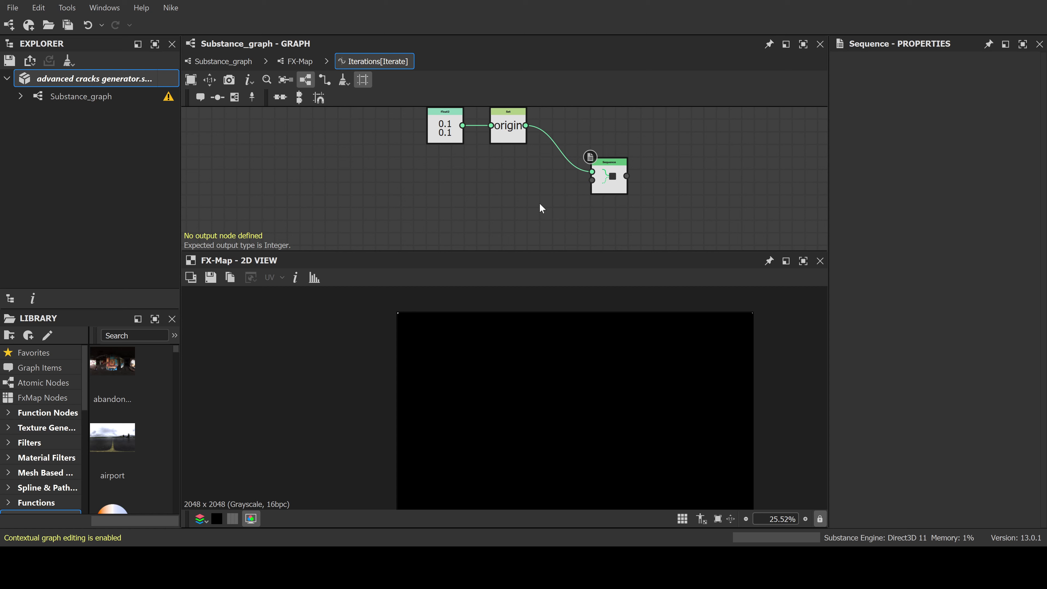
Add an Integer node below the Set node, set it to 50, and connect it to the Sequence's second input
{"action": "left_click", "coordinate": [589, 164]}
{"action": "left_click_drag", "start_coordinate": [551, 205], "coordinate": [516, 206]}
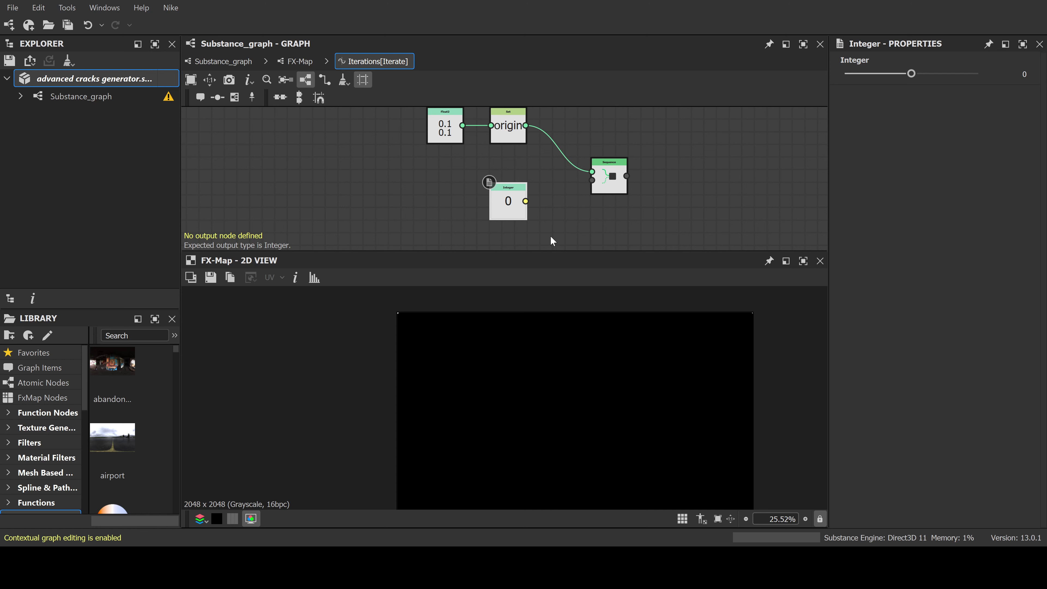
{"action": "left_click", "coordinate": [1023, 75]}
{"action": "double_click", "coordinate": [1023, 74]}
{"action": "type", "text": "50"}
{"action": "key", "text": "Return"}
{"action": "left_click_drag", "start_coordinate": [526, 201], "coordinate": [592, 181]}
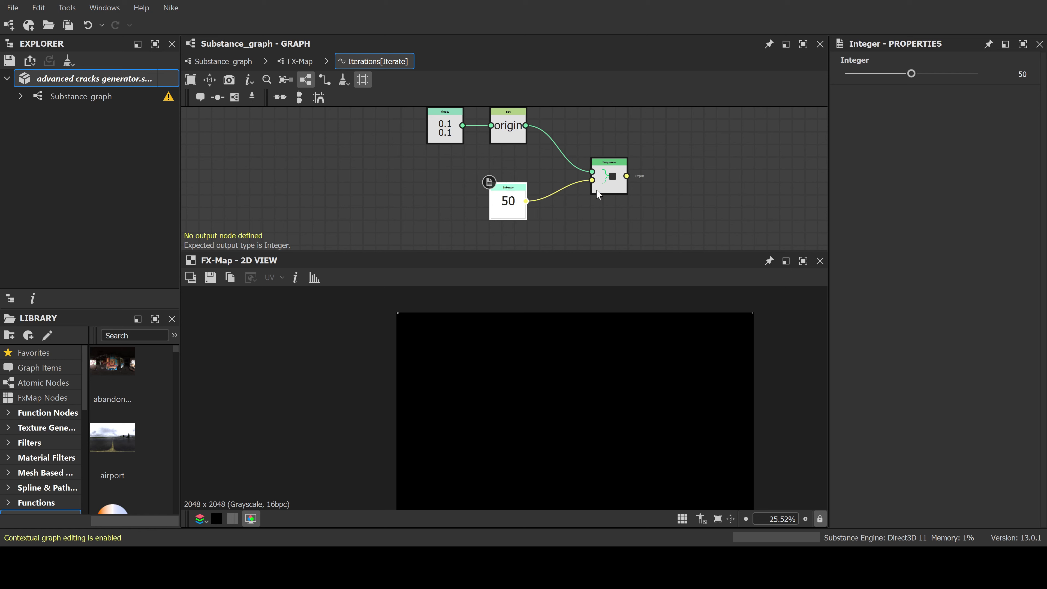
Set the Sequence node as the output of the Iterations function and examine the corner of the FX-Map preview
{"action": "left_click", "coordinate": [611, 186]}
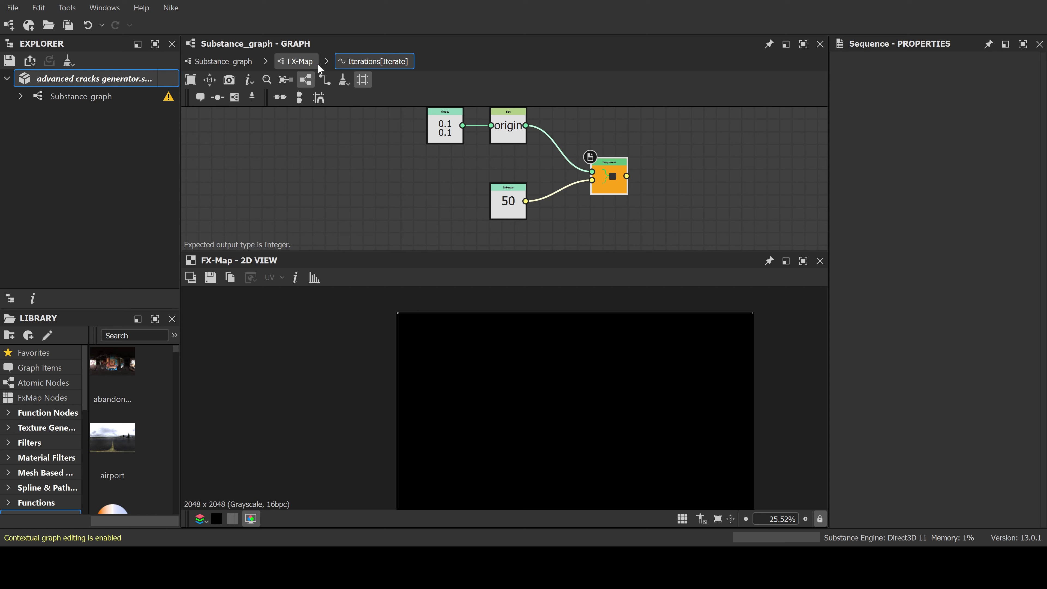
{"action": "scroll", "coordinate": [400, 314], "scroll_direction": "up", "scroll_amount": 5}
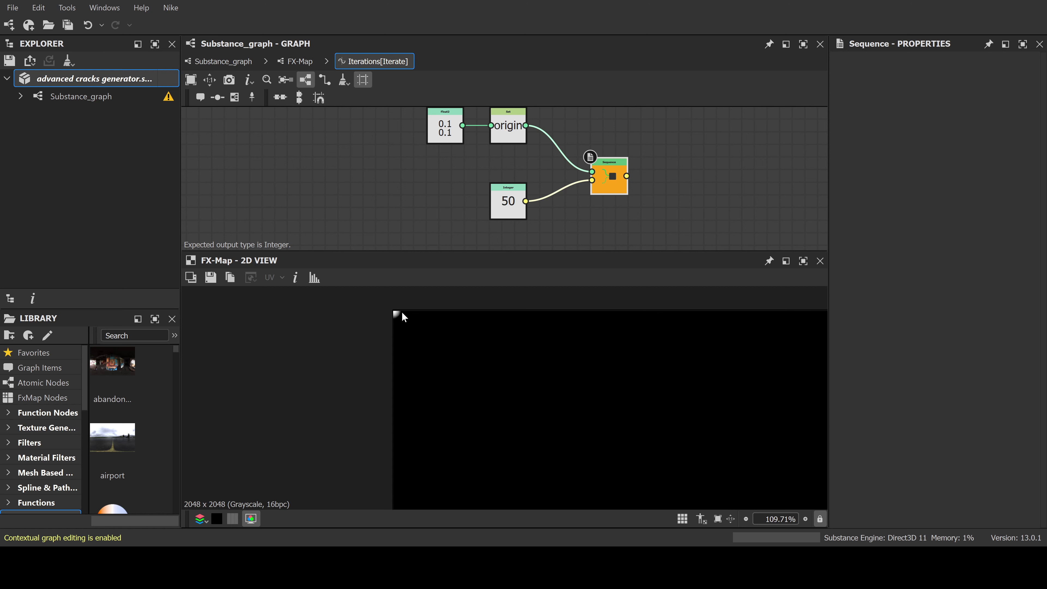
{"action": "scroll", "coordinate": [401, 315], "scroll_direction": "up", "scroll_amount": 4}
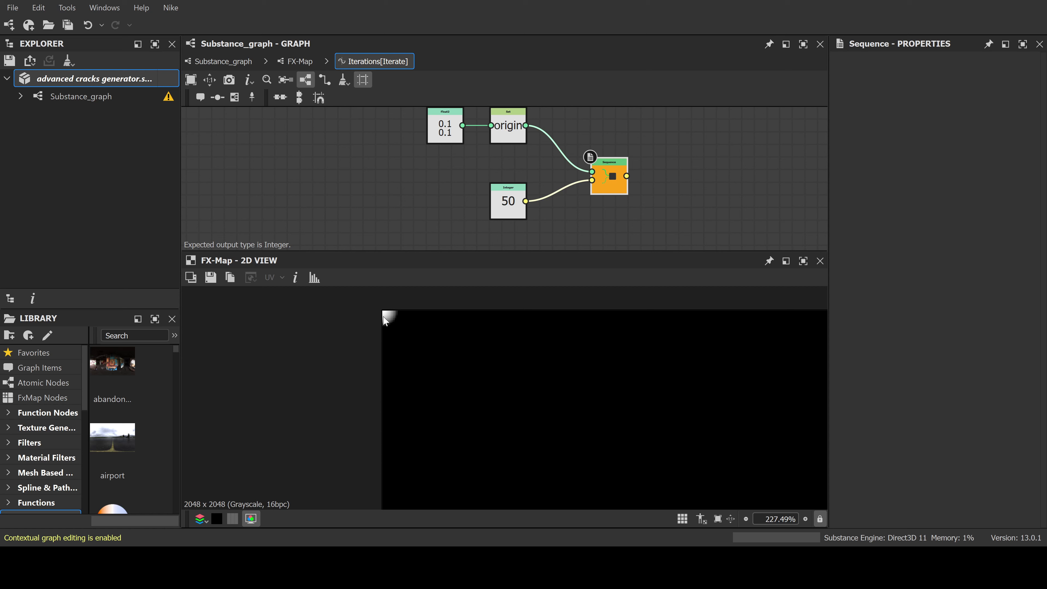
Return to the FX-Map graph, select the Quadrant node and move it slightly farther below the Iterate node
{"action": "left_click", "coordinate": [302, 62]}
{"action": "scroll", "coordinate": [528, 355], "scroll_direction": "down", "scroll_amount": 9}
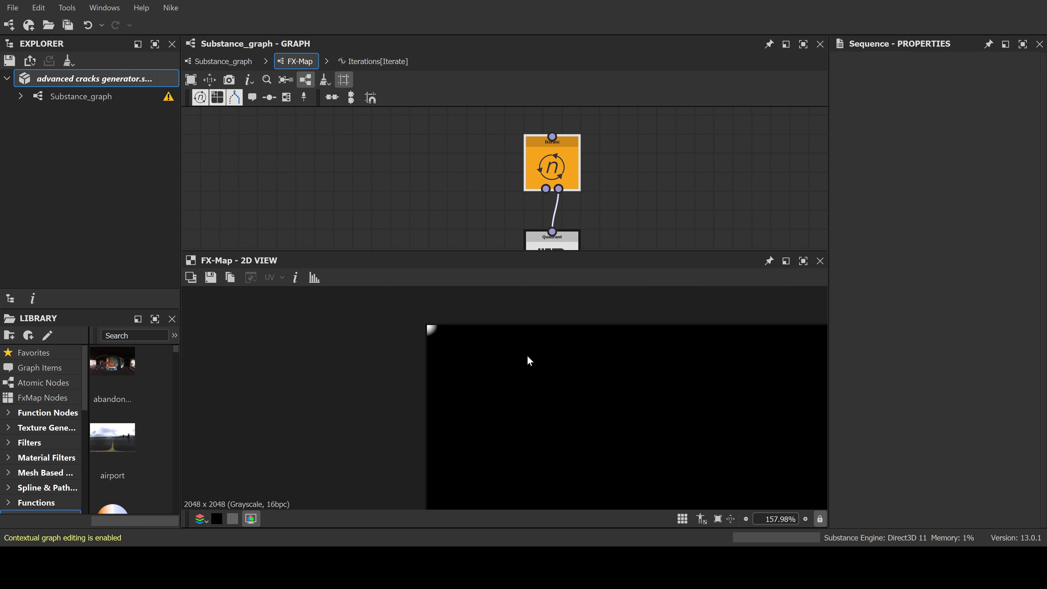
{"action": "middle_click_drag", "start_coordinate": [527, 354], "coordinate": [437, 330]}
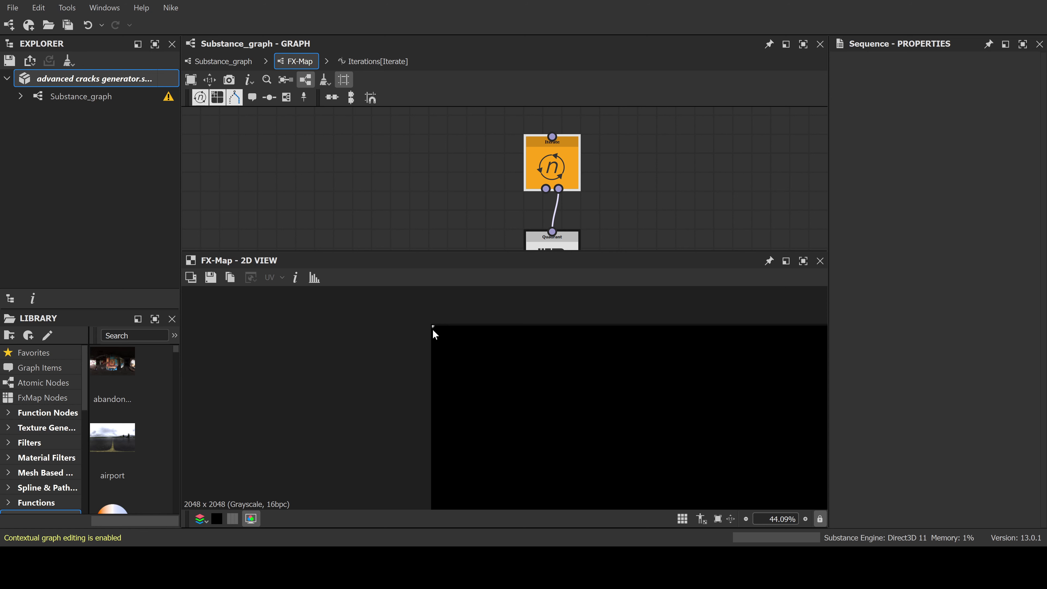
{"action": "scroll", "coordinate": [547, 399], "scroll_direction": "down", "scroll_amount": 3}
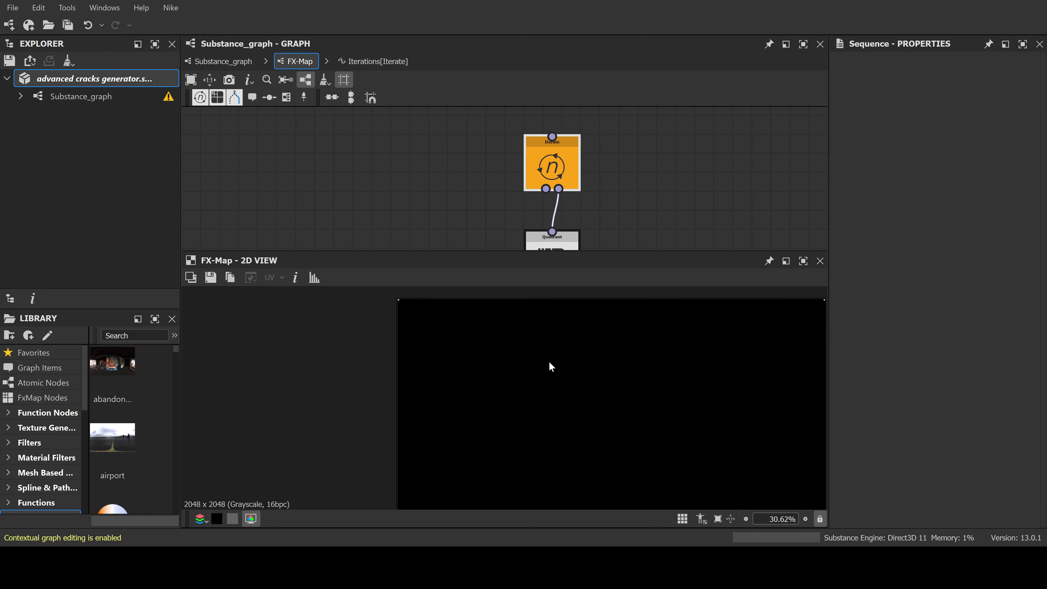
{"action": "middle_click_drag", "start_coordinate": [615, 209], "coordinate": [600, 143]}
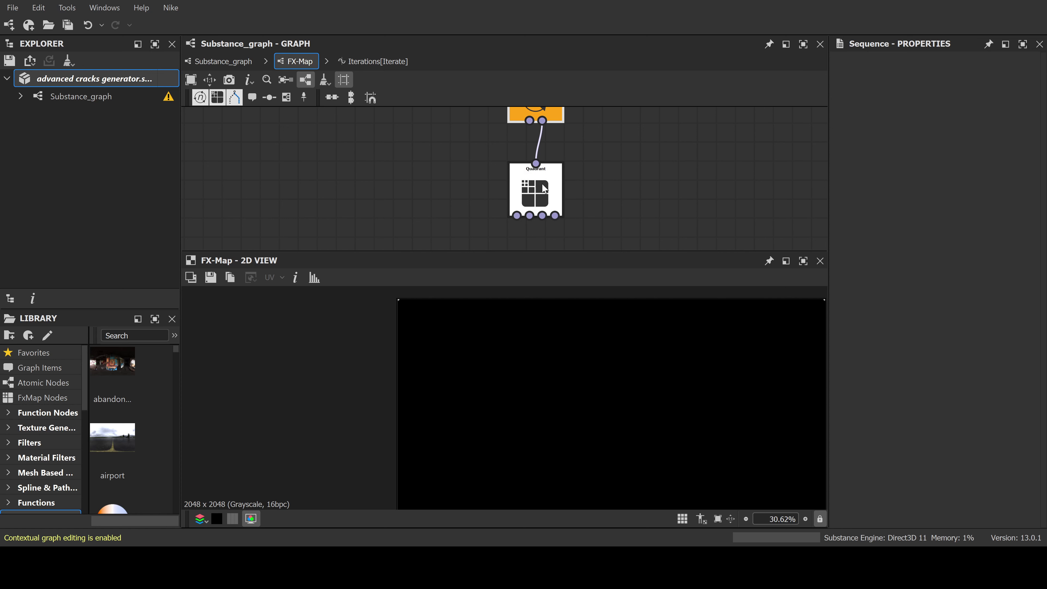
{"action": "left_click_drag", "start_coordinate": [543, 189], "coordinate": [547, 227]}
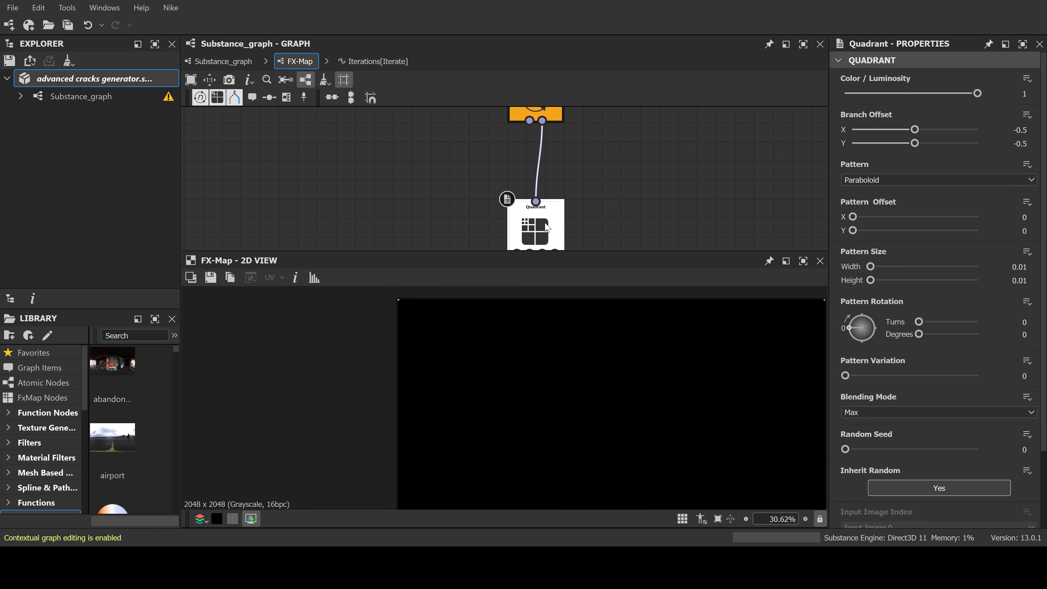
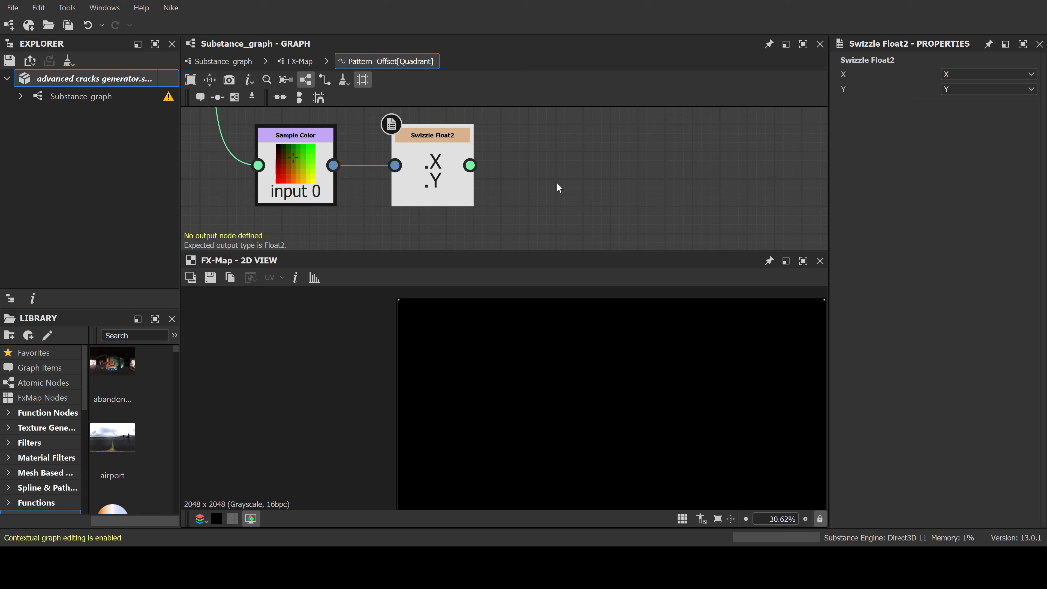
Add a Scalar Multiplication node fed by the Swizzle Float2 output and place a Float node below it
{"action": "middle_click_drag", "start_coordinate": [534, 212], "coordinate": [526, 206]}
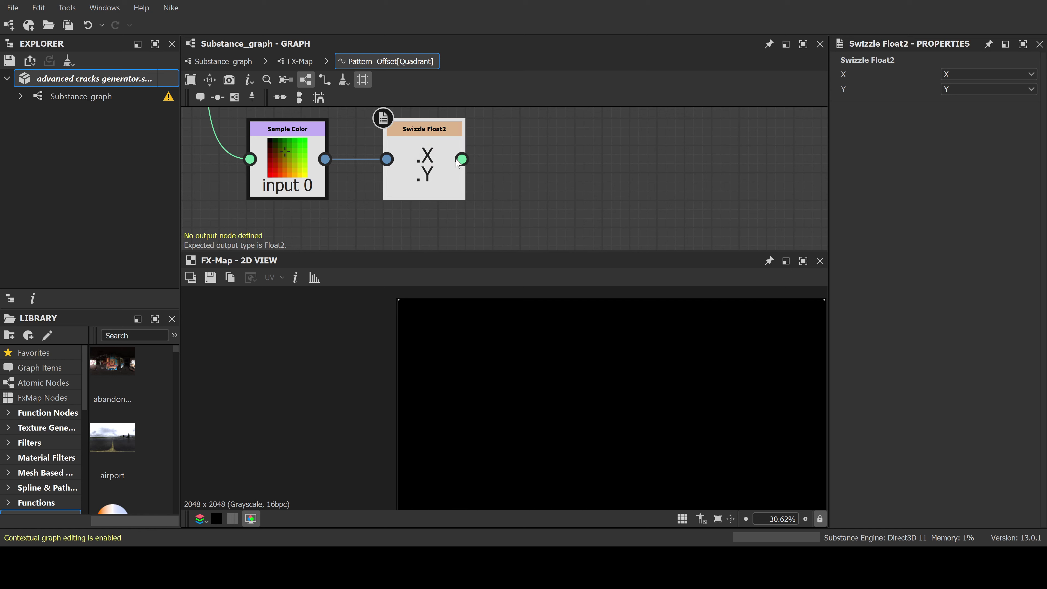
{"action": "key", "text": "m"}
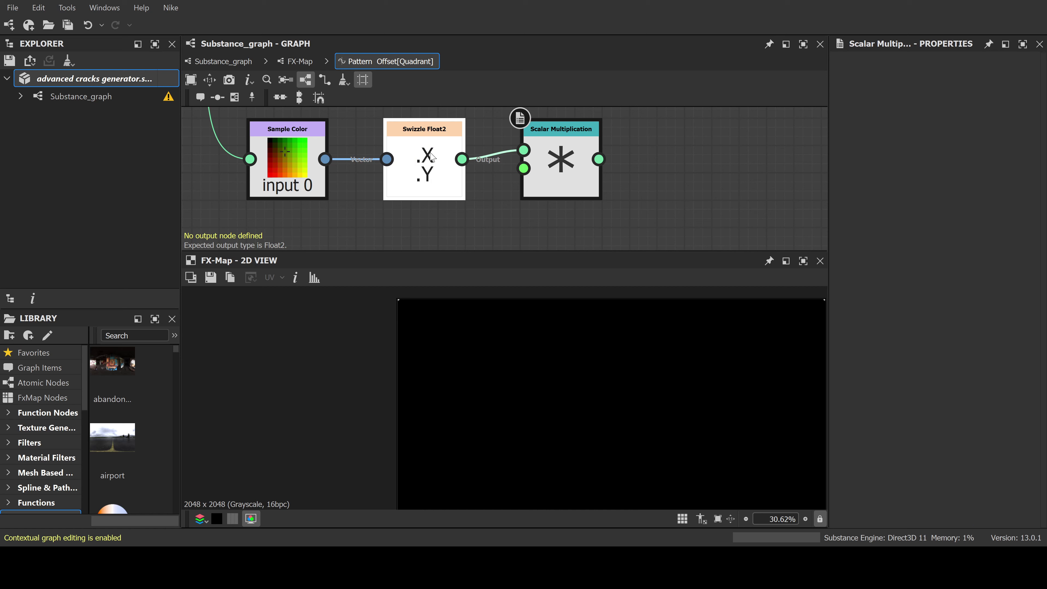
{"action": "left_click", "coordinate": [432, 159]}
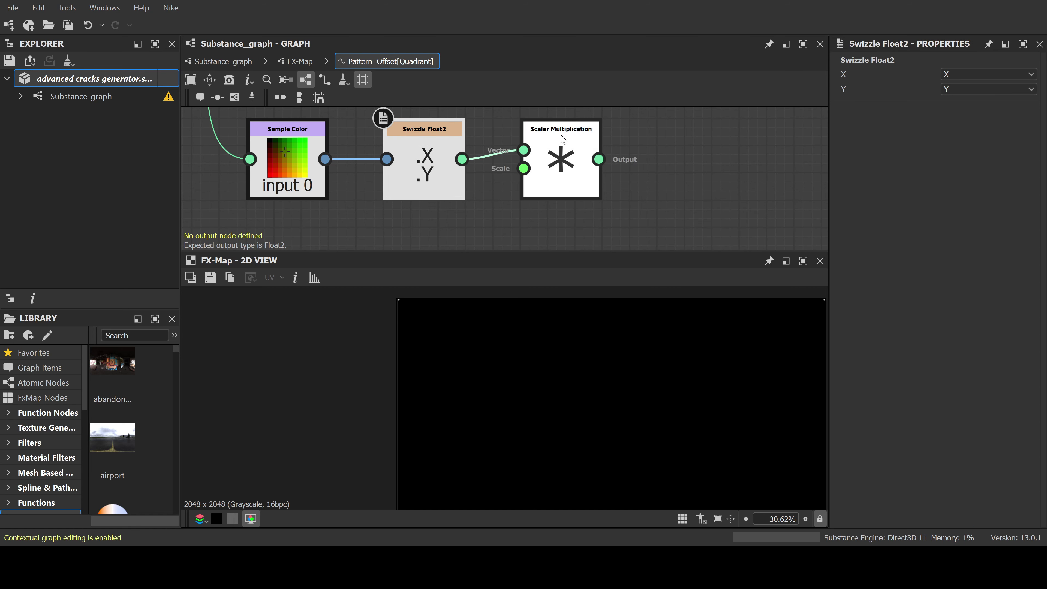
{"action": "middle_click_drag", "start_coordinate": [526, 198], "coordinate": [524, 183]}
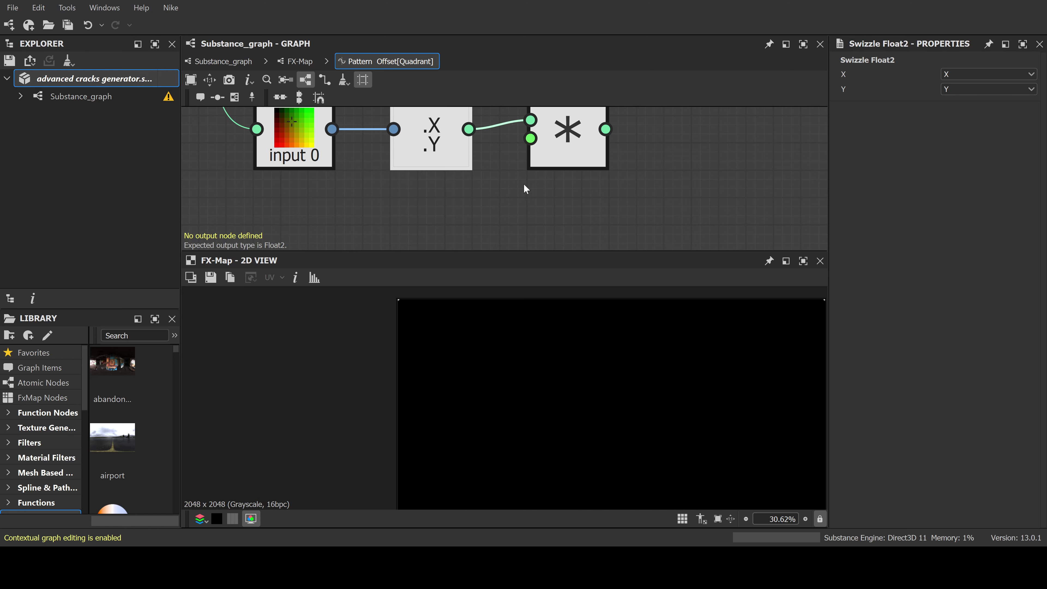
{"action": "key", "text": "space"}
{"action": "left_click", "coordinate": [573, 145]}
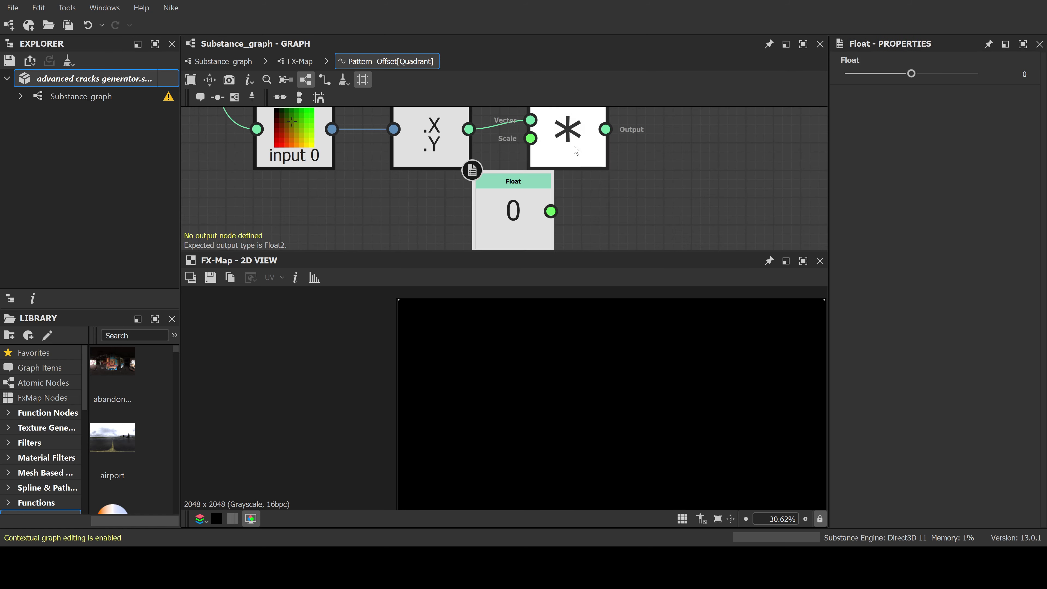
{"action": "left_click_drag", "start_coordinate": [514, 203], "coordinate": [566, 224]}
{"action": "scroll", "coordinate": [451, 134], "scroll_direction": "down", "scroll_amount": 2}
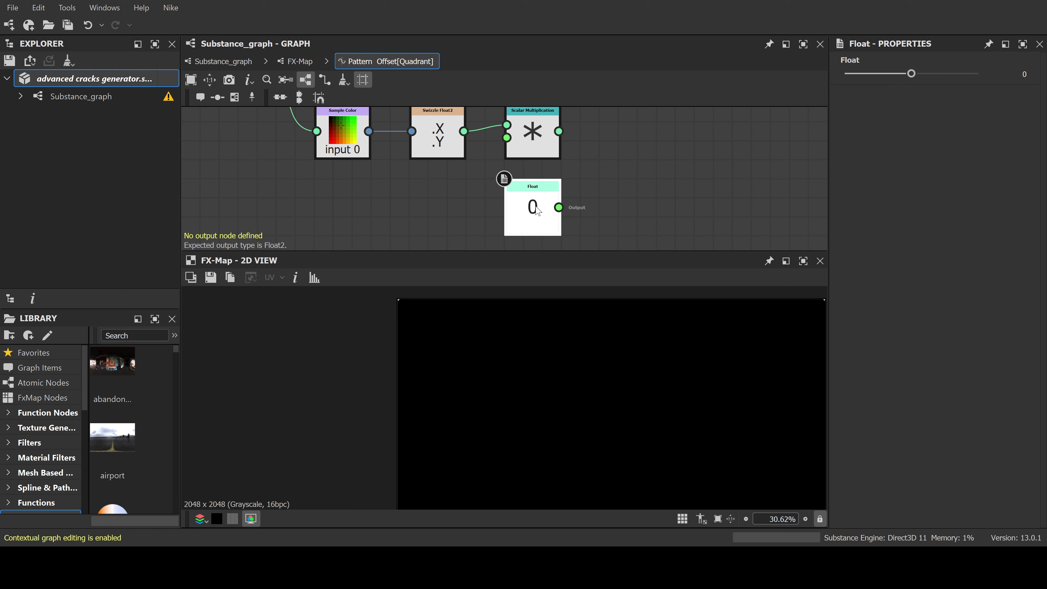
Set the Float node to 2 and connect it to the Scalar Multiplication's Scale input
{"action": "left_click_drag", "start_coordinate": [942, 75], "coordinate": [978, 80]}
{"action": "middle_click_drag", "start_coordinate": [621, 208], "coordinate": [624, 226]}
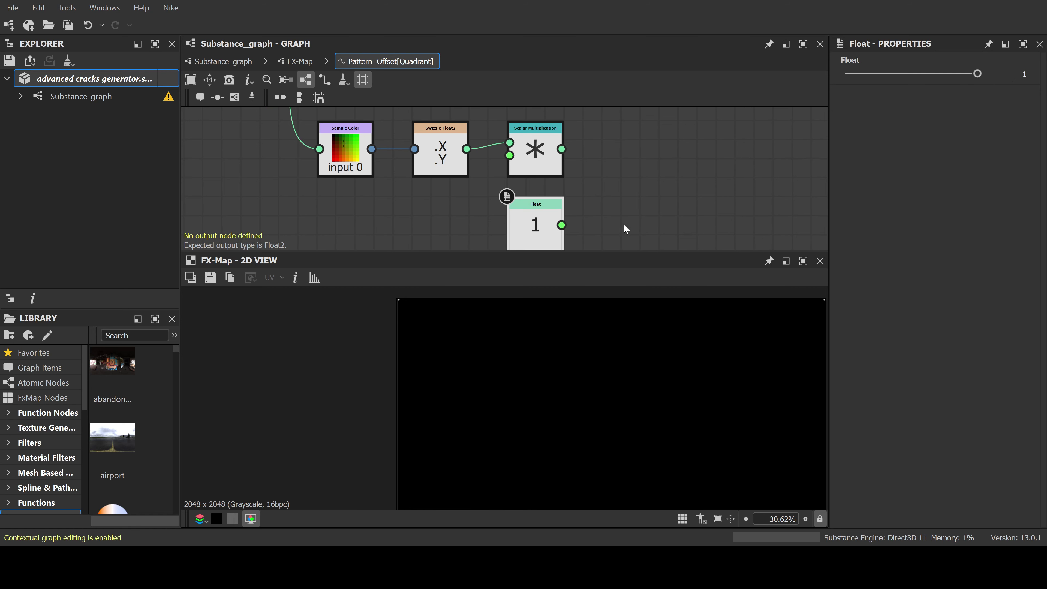
{"action": "left_click_drag", "start_coordinate": [1011, 75], "coordinate": [1041, 81]}
{"action": "type", "text": "2"}
{"action": "left_click", "coordinate": [630, 197]}
{"action": "left_click_drag", "start_coordinate": [561, 225], "coordinate": [536, 162]}
{"action": "left_click", "coordinate": [441, 151]}
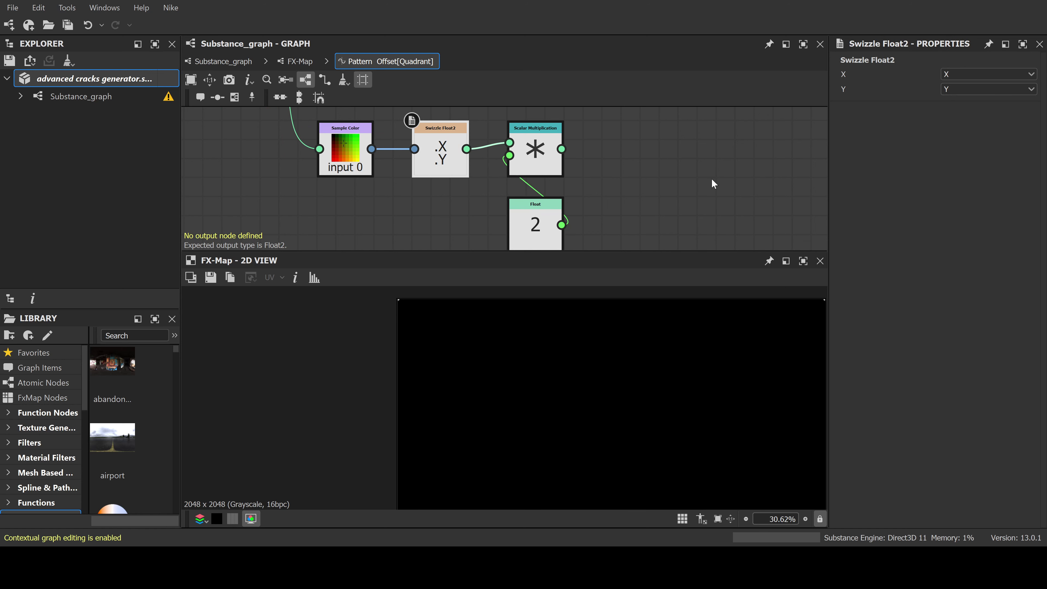
Add a Subtraction node fed by the Scalar Multiplication output and connect a Float2 node of 1 and 1 to its second input
{"action": "middle_click_drag", "start_coordinate": [585, 144], "coordinate": [586, 158]}
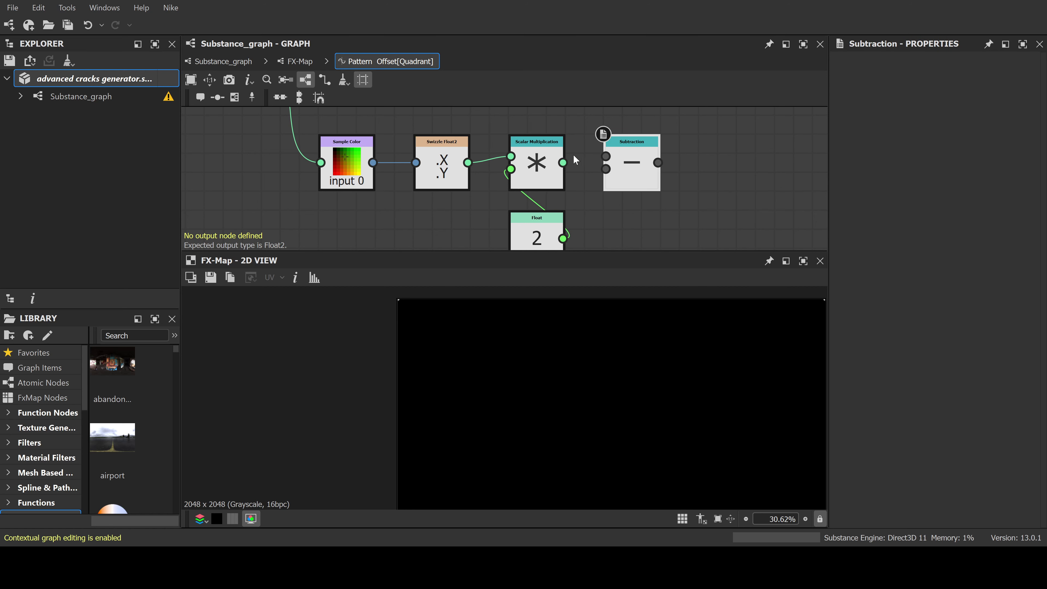
{"action": "left_click_drag", "start_coordinate": [563, 162], "coordinate": [606, 157]}
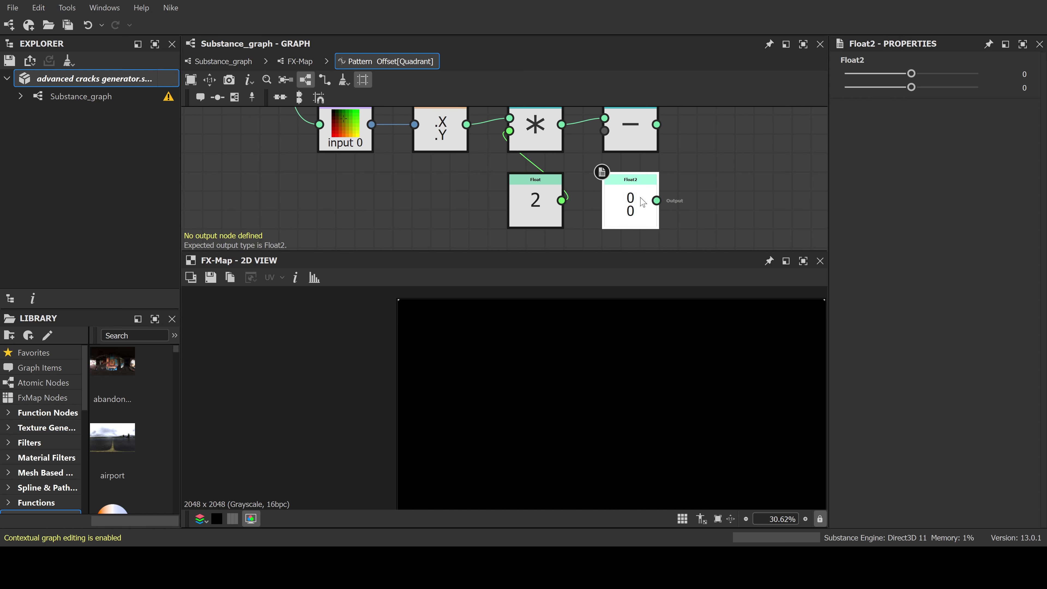
{"action": "left_click_drag", "start_coordinate": [965, 74], "coordinate": [1002, 88]}
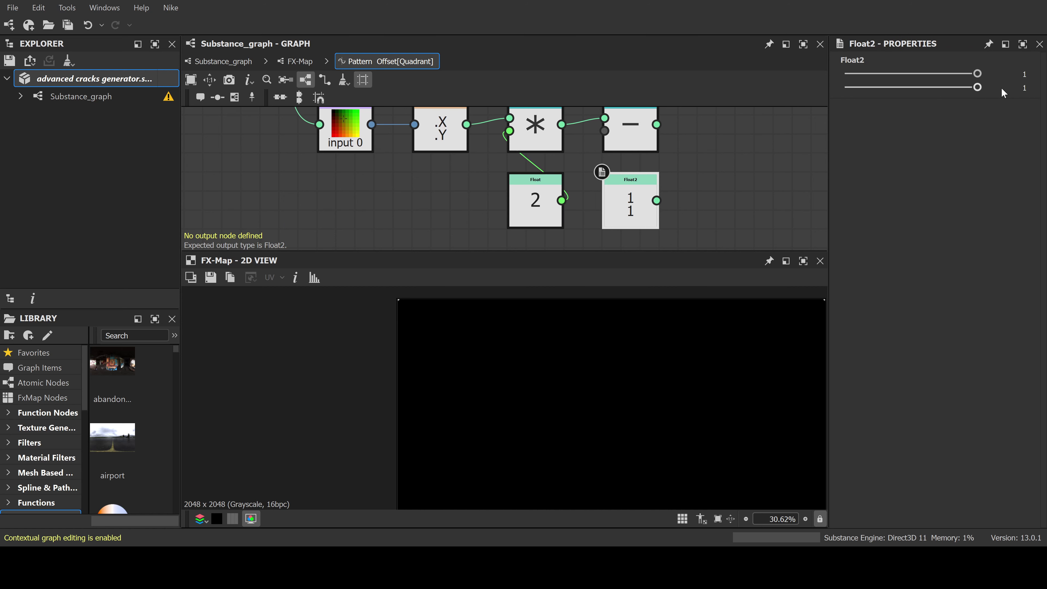
{"action": "middle_click_drag", "start_coordinate": [716, 155], "coordinate": [716, 182]}
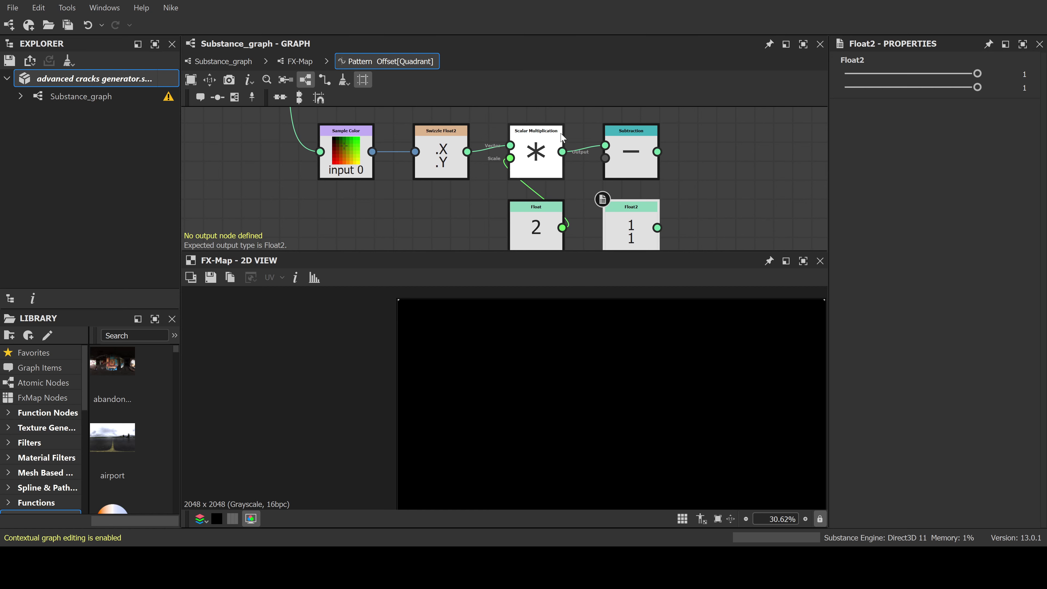
{"action": "scroll", "coordinate": [562, 138], "scroll_direction": "down", "scroll_amount": 2}
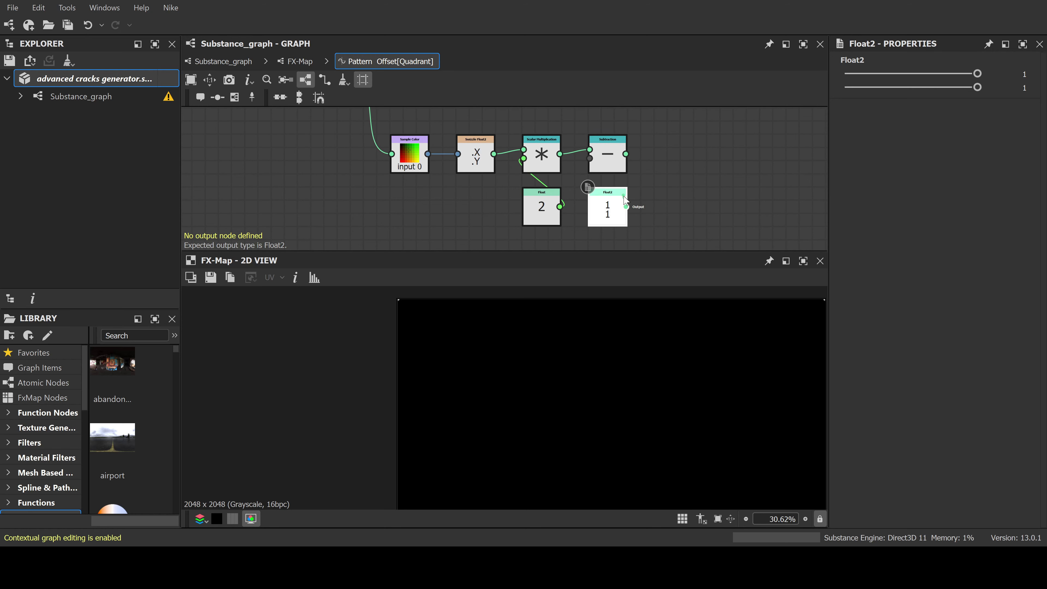
{"action": "left_click_drag", "start_coordinate": [626, 206], "coordinate": [590, 158]}
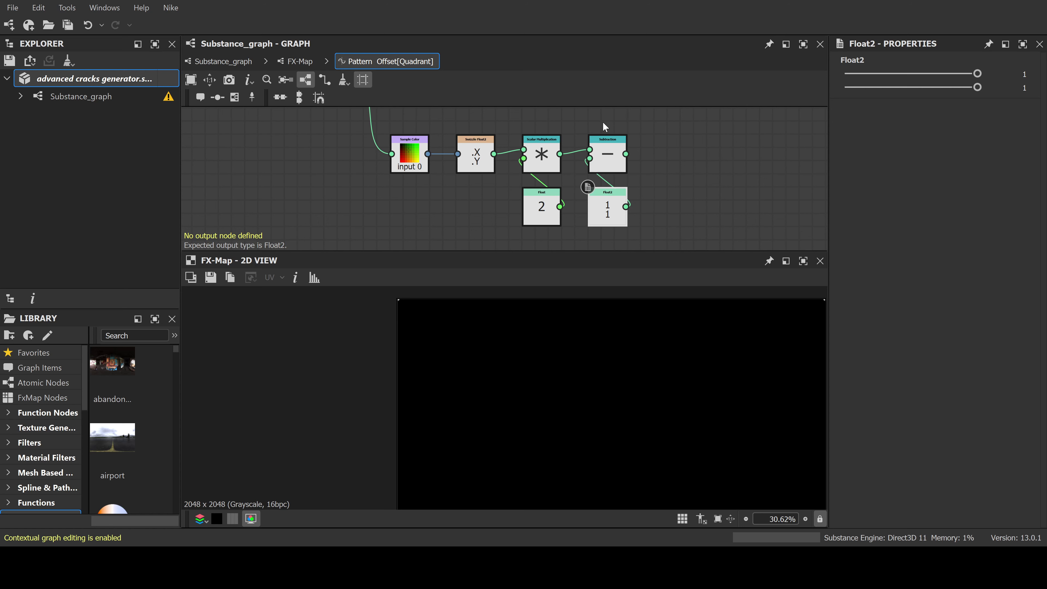
Move the Scalar Multiplication and Subtraction nodes, with their constant nodes, closer together beside the Swizzle Float2 node
{"action": "scroll", "coordinate": [692, 152], "scroll_direction": "down", "scroll_amount": 3}
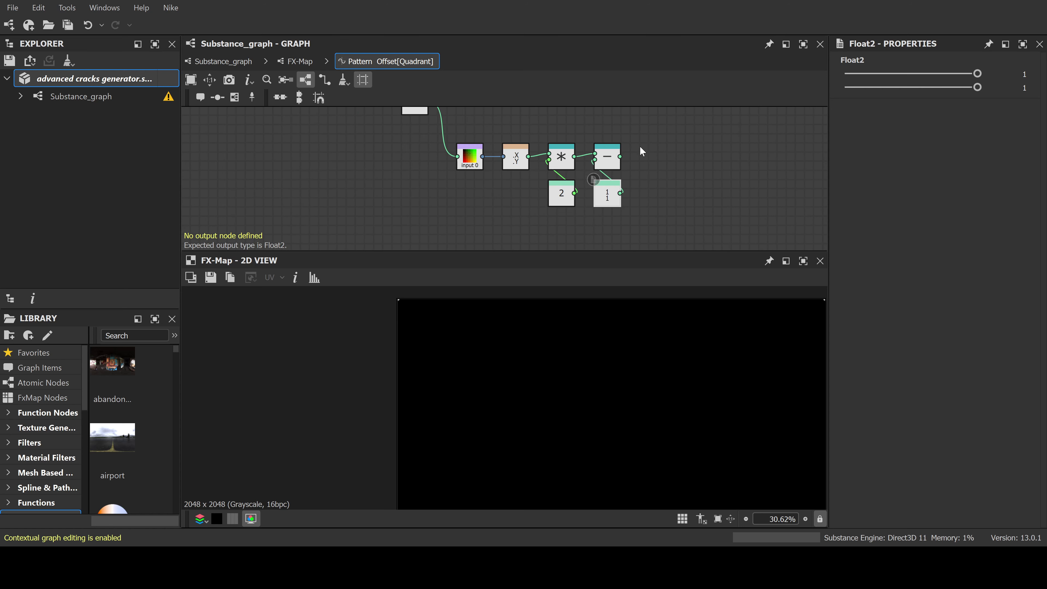
{"action": "left_click_drag", "start_coordinate": [653, 129], "coordinate": [612, 207]}
{"action": "left_click_drag", "start_coordinate": [643, 140], "coordinate": [567, 210]}
{"action": "left_click_drag", "start_coordinate": [608, 162], "coordinate": [601, 163]}
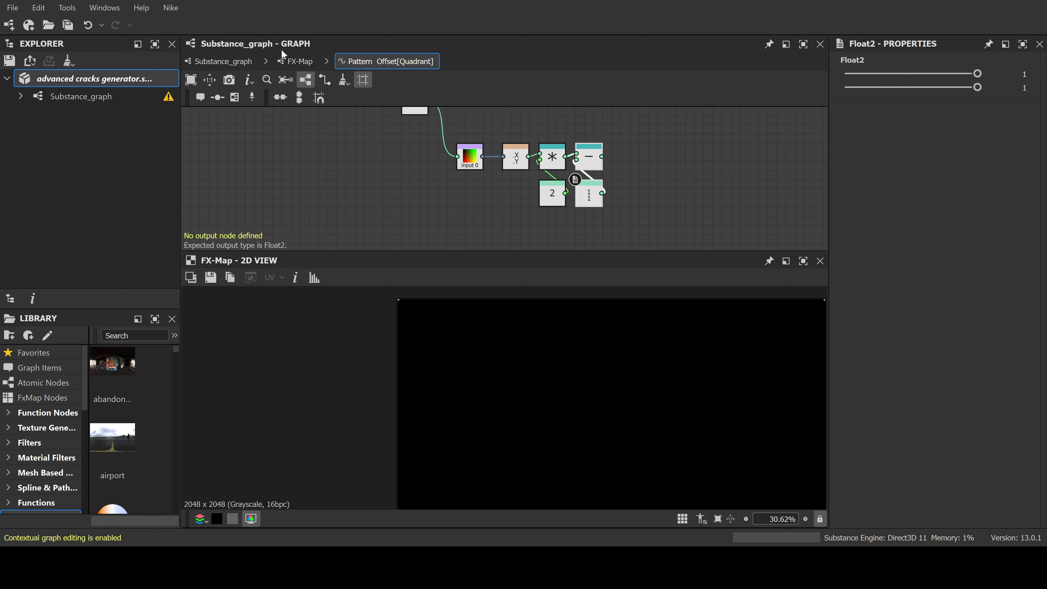
Check the Normal node's connection to the FX-Map in the main graph, and return to the Pattern Offset function
{"action": "left_click", "coordinate": [223, 62]}
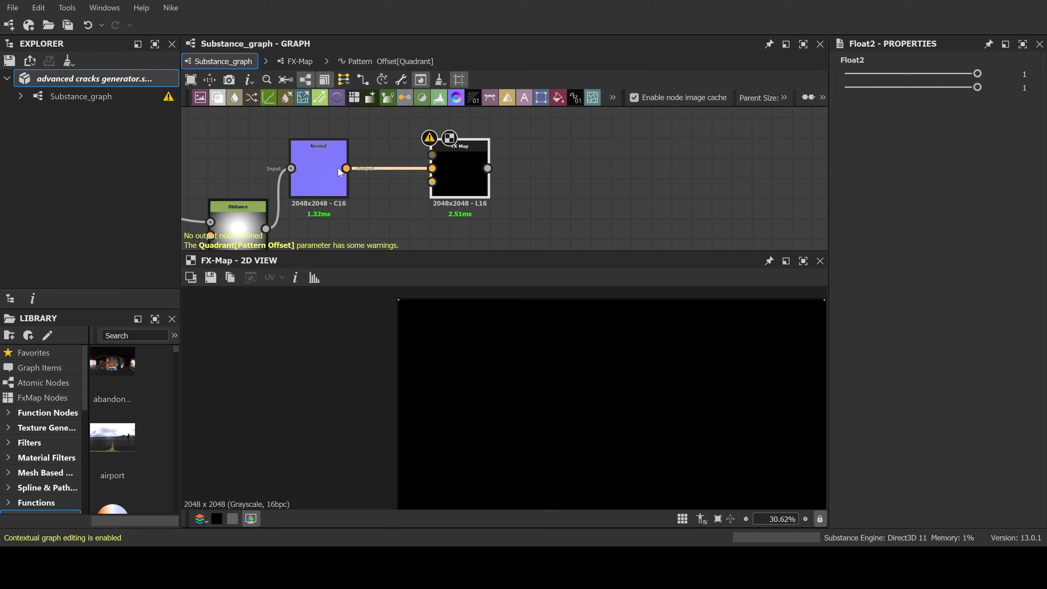
{"action": "left_click", "coordinate": [387, 61]}
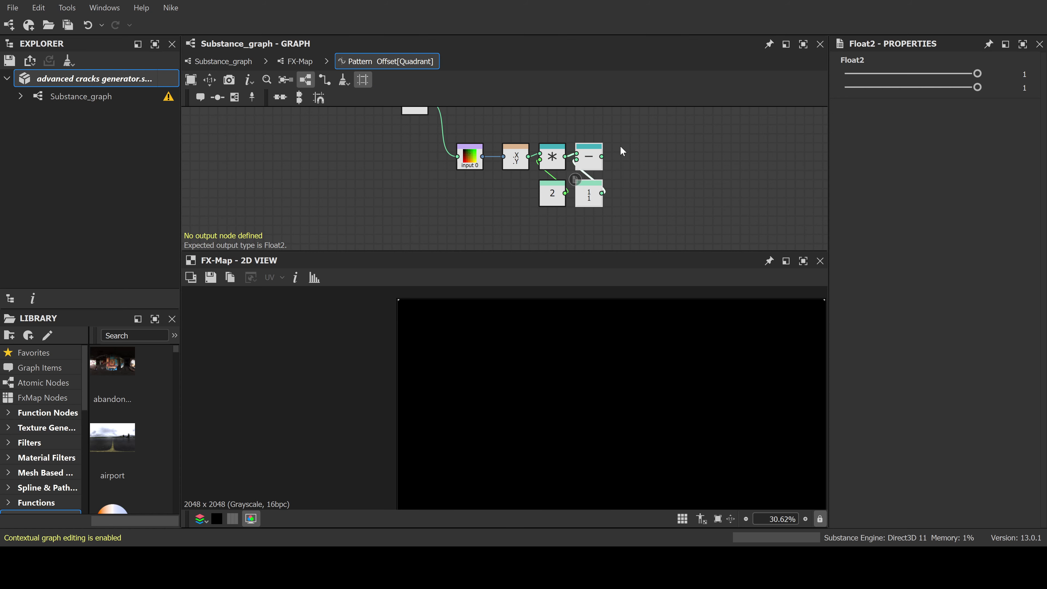
{"action": "middle_click_drag", "start_coordinate": [659, 172], "coordinate": [592, 180]}
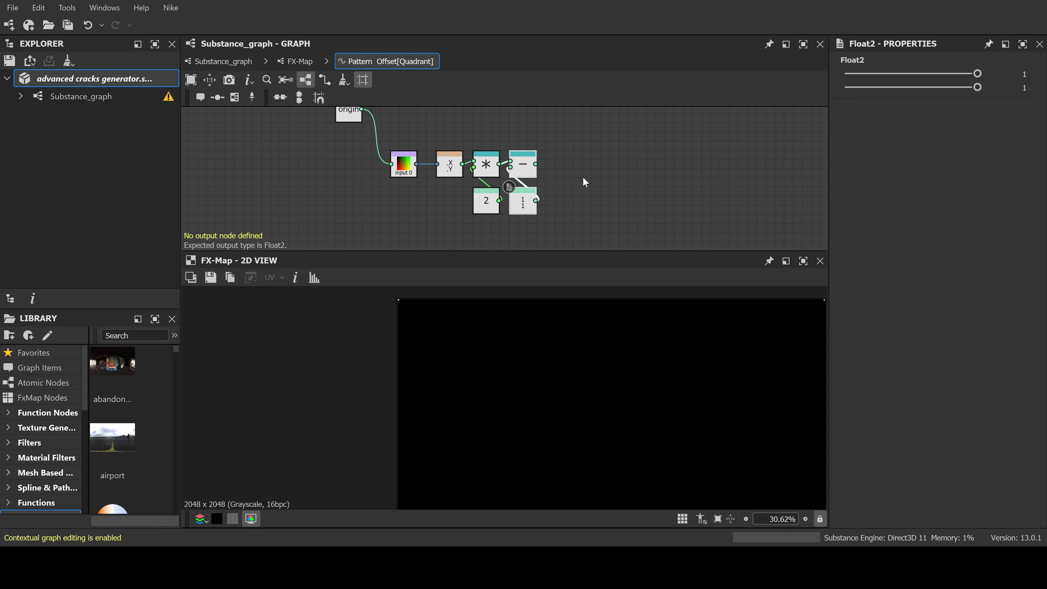
Add a Normalize Vec2 node fed by the Subtraction output and place it well apart from the Subtraction node
{"action": "scroll", "coordinate": [531, 177], "scroll_direction": "up", "scroll_amount": 2}
{"action": "left_click", "coordinate": [523, 164]}
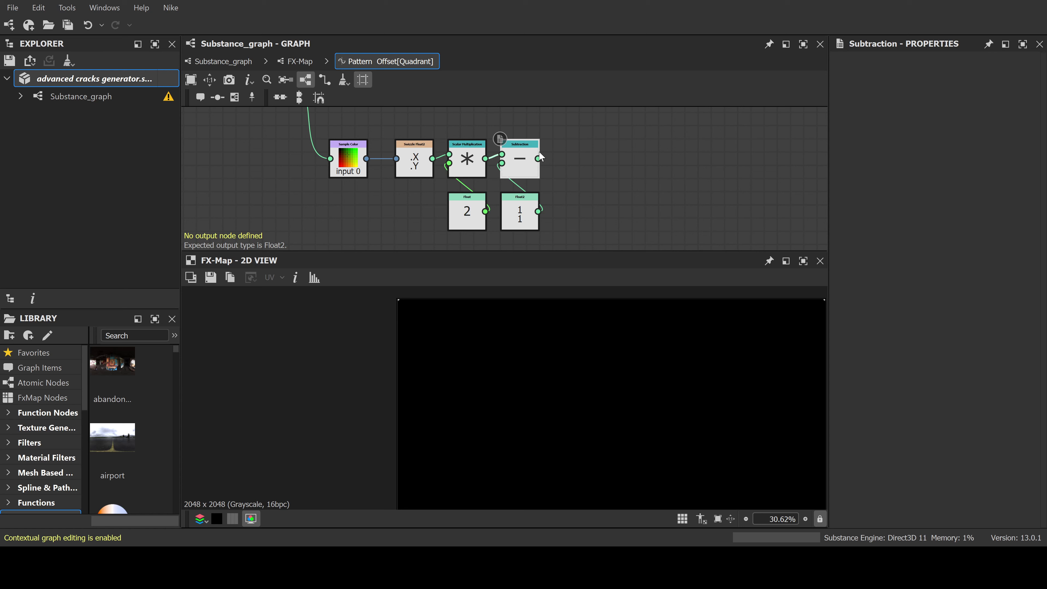
{"action": "key", "text": "ctrl+v"}
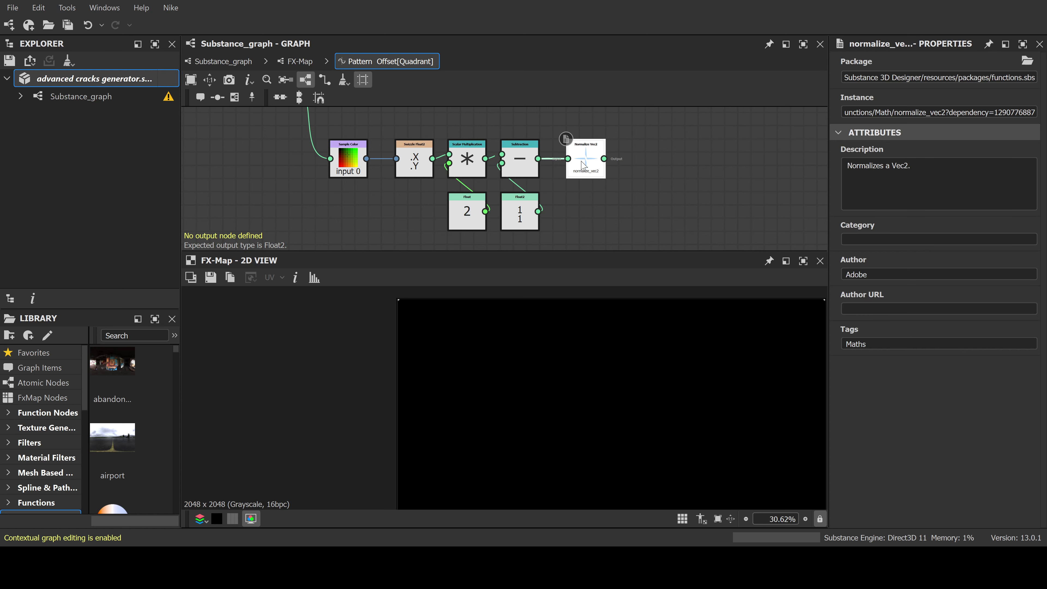
{"action": "left_click_drag", "start_coordinate": [584, 163], "coordinate": [623, 167]}
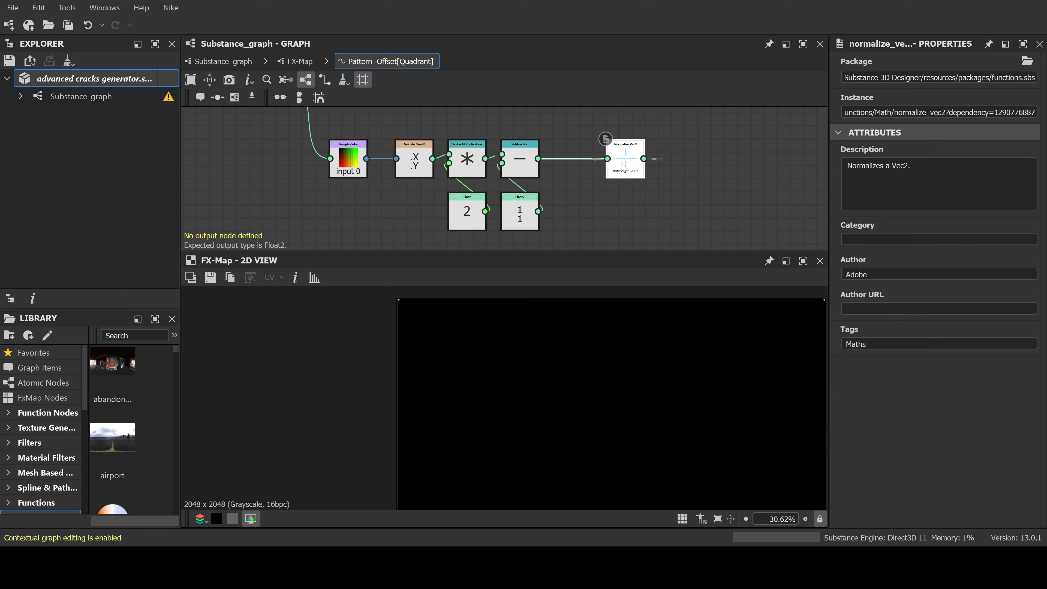
{"action": "middle_click_drag", "start_coordinate": [697, 144], "coordinate": [581, 141]}
{"action": "left_click_drag", "start_coordinate": [515, 160], "coordinate": [570, 160]}
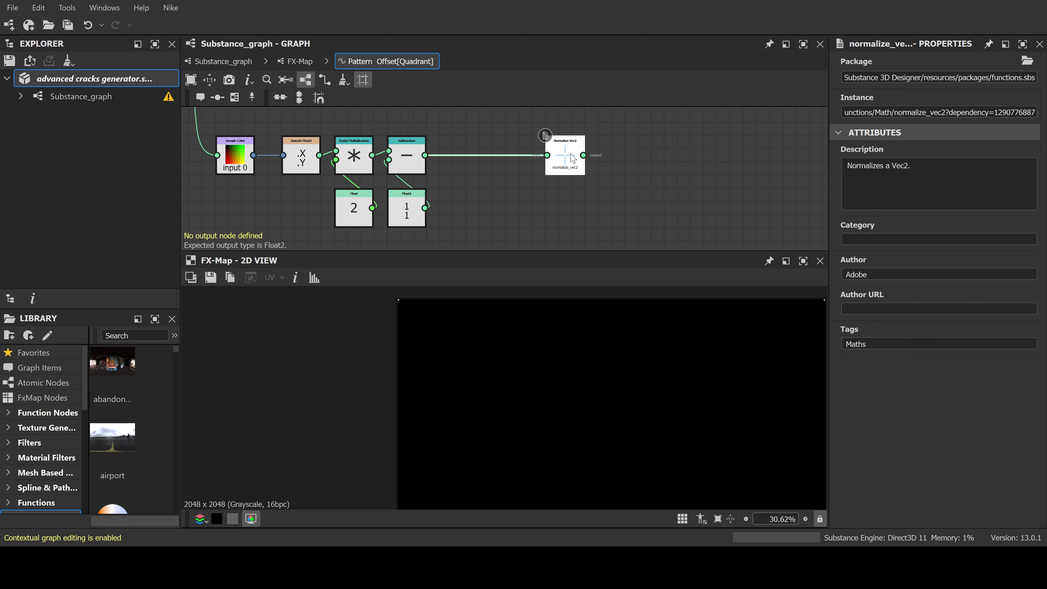
Move the Normalize Vec2 node slightly closer to the Subtraction node and add a Scalar Multiplication node fed by its output
{"action": "scroll", "coordinate": [573, 158], "scroll_direction": "up", "scroll_amount": 3}
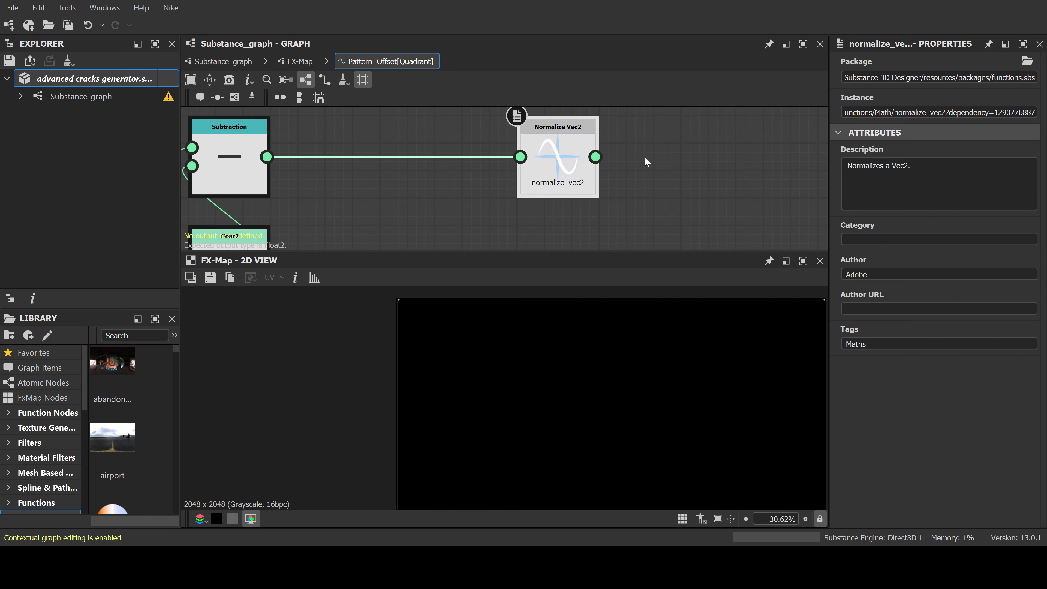
{"action": "left_click_drag", "start_coordinate": [564, 152], "coordinate": [547, 153]}
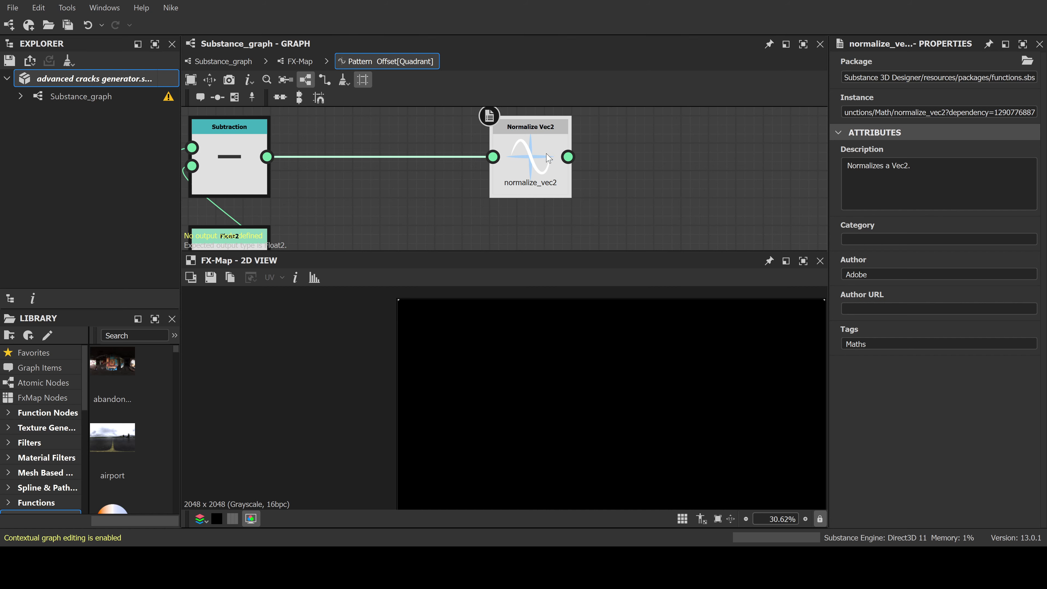
{"action": "scroll", "coordinate": [625, 157], "scroll_direction": "down", "scroll_amount": 4}
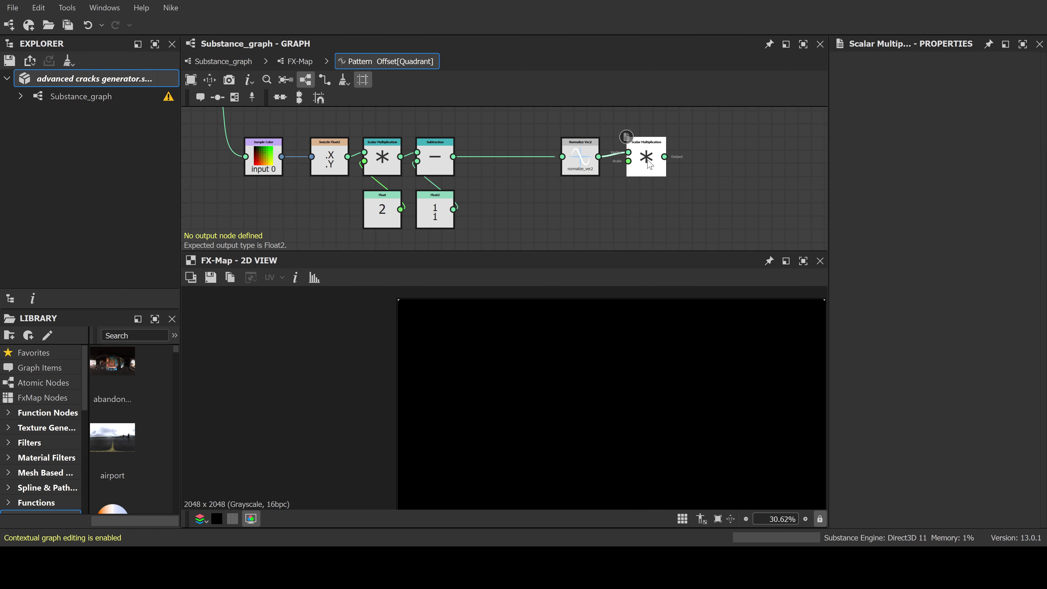
Move the Scalar Multiplication node lower and farther from the Normalize Vec2 node, and attach a Dot node to its scalar input
{"action": "left_click_drag", "start_coordinate": [650, 165], "coordinate": [689, 218]}
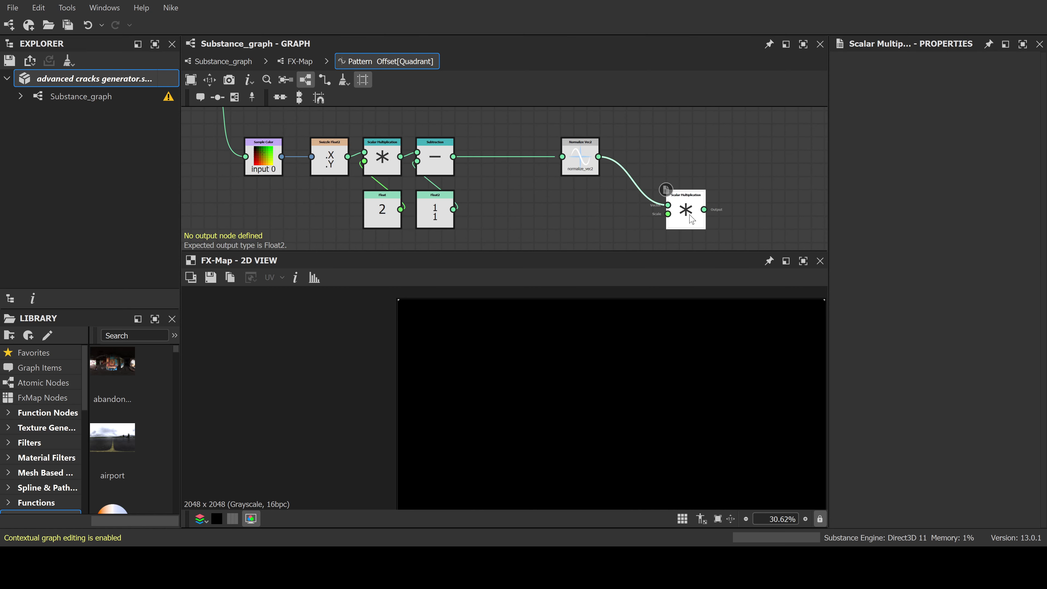
{"action": "middle_click_drag", "start_coordinate": [689, 218], "coordinate": [700, 166]}
{"action": "left_click_drag", "start_coordinate": [679, 164], "coordinate": [634, 204]}
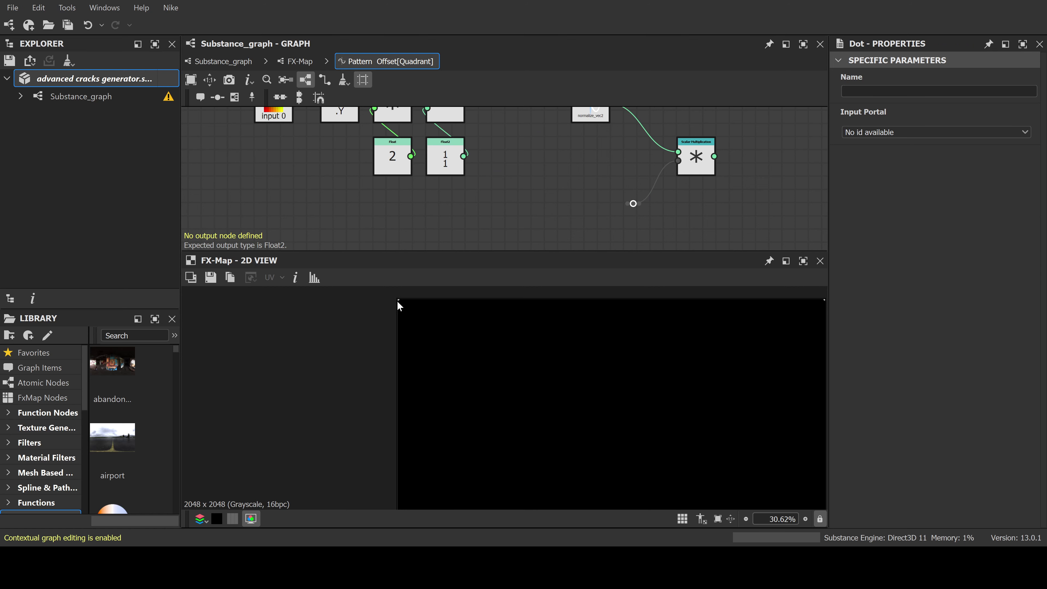
{"action": "middle_click_drag", "start_coordinate": [592, 222], "coordinate": [650, 202]}
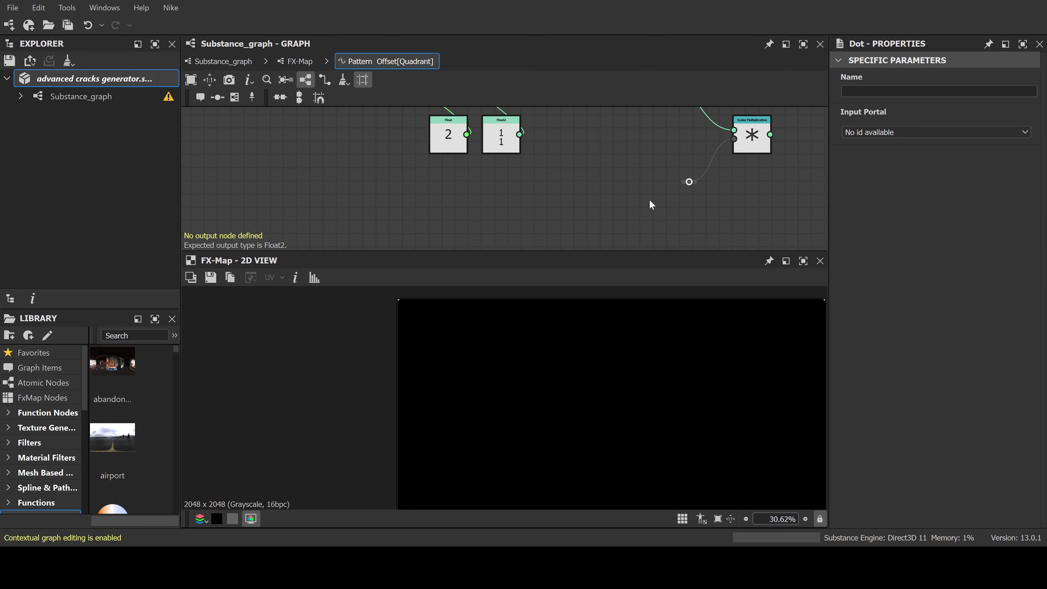
Add a Get Float2 node in the free area below the existing nodes and set its variable to $size
{"action": "scroll", "coordinate": [647, 213], "scroll_direction": "down", "scroll_amount": 2}
{"action": "middle_click_drag", "start_coordinate": [557, 314], "coordinate": [530, 337]}
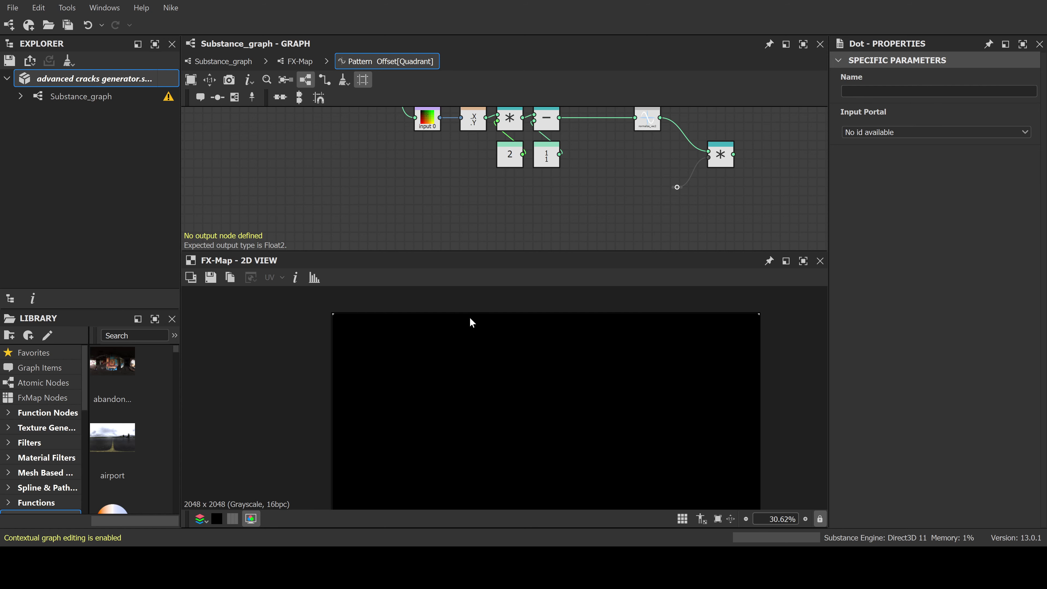
{"action": "scroll", "coordinate": [473, 322], "scroll_direction": "up", "scroll_amount": 4}
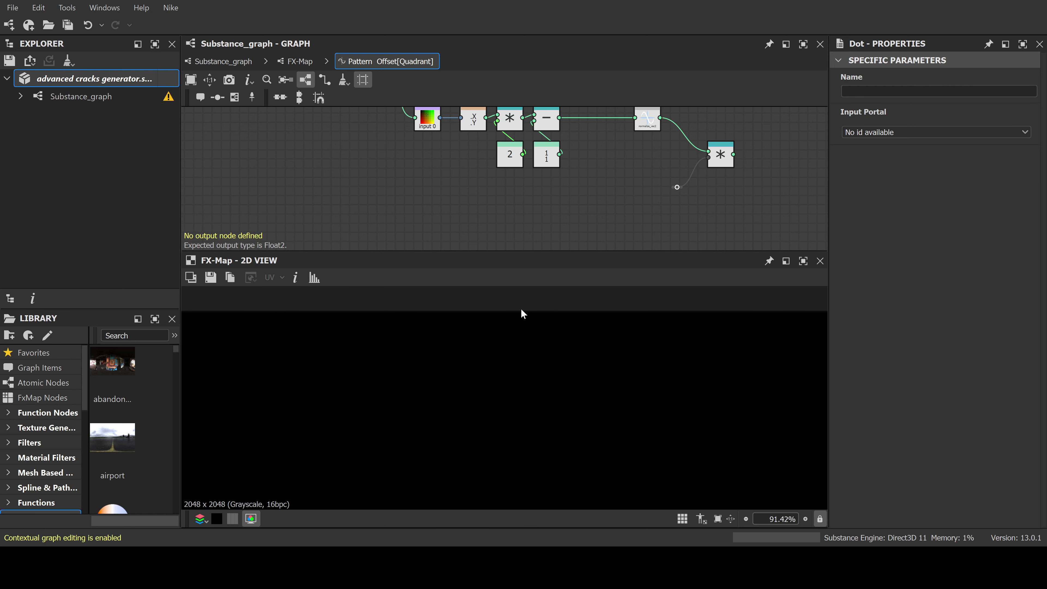
{"action": "middle_click_drag", "start_coordinate": [598, 218], "coordinate": [605, 198]}
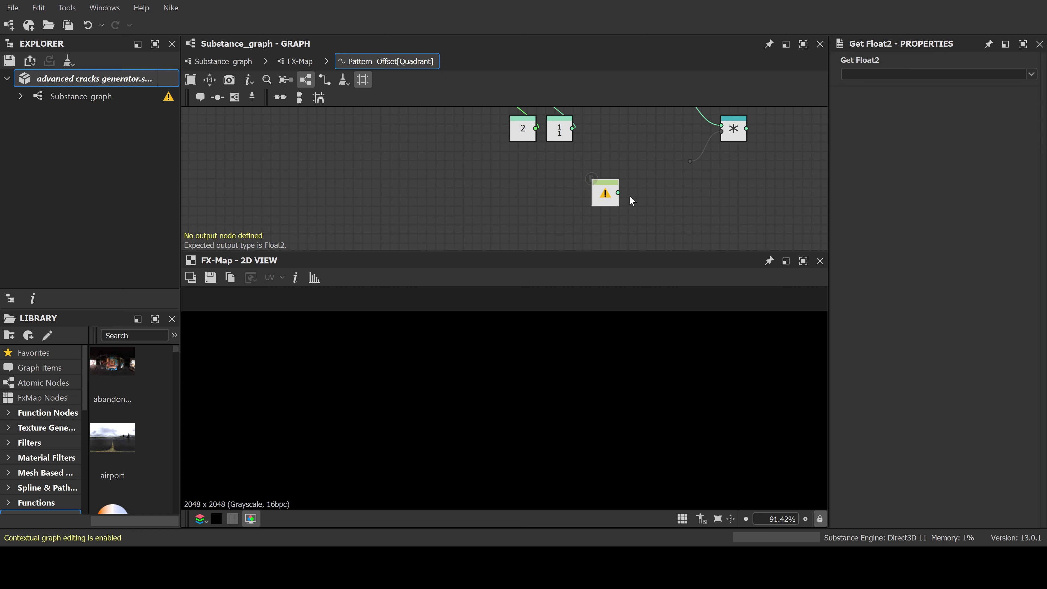
{"action": "scroll", "coordinate": [605, 199], "scroll_direction": "up", "scroll_amount": 5}
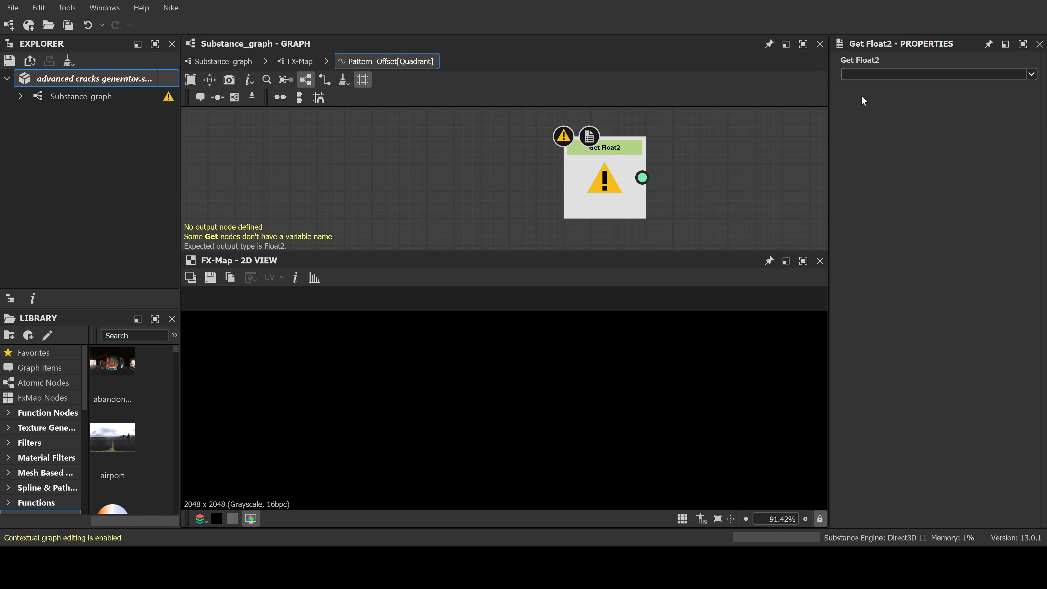
{"action": "type", "text": "$size"}
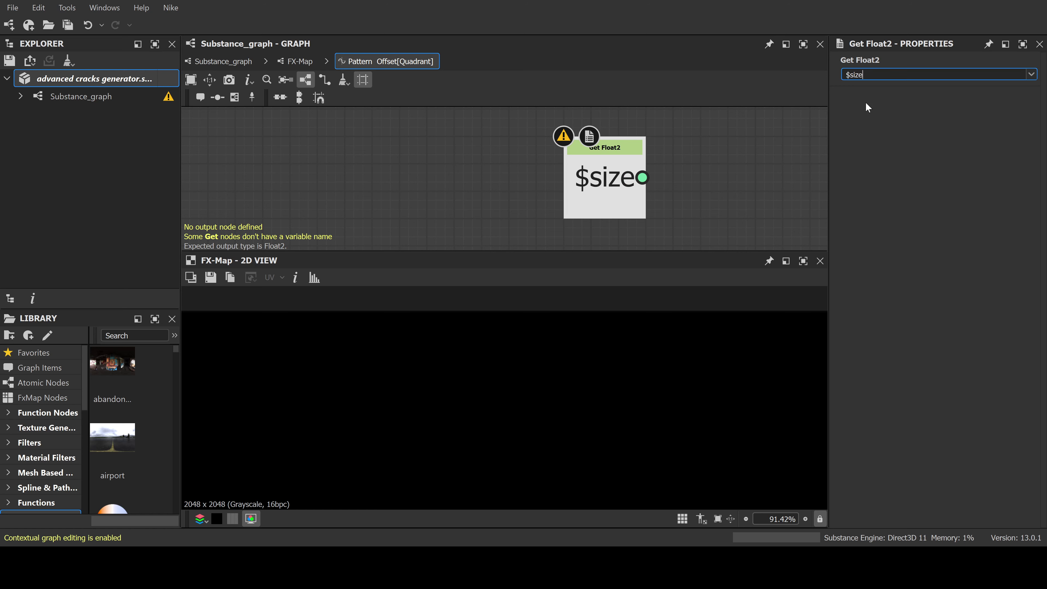
Examine the FX-Map preview and the FX-Map node's resolution in the main graph, and return to the Pattern Offset function
{"action": "middle_click_drag", "start_coordinate": [609, 379], "coordinate": [578, 363]}
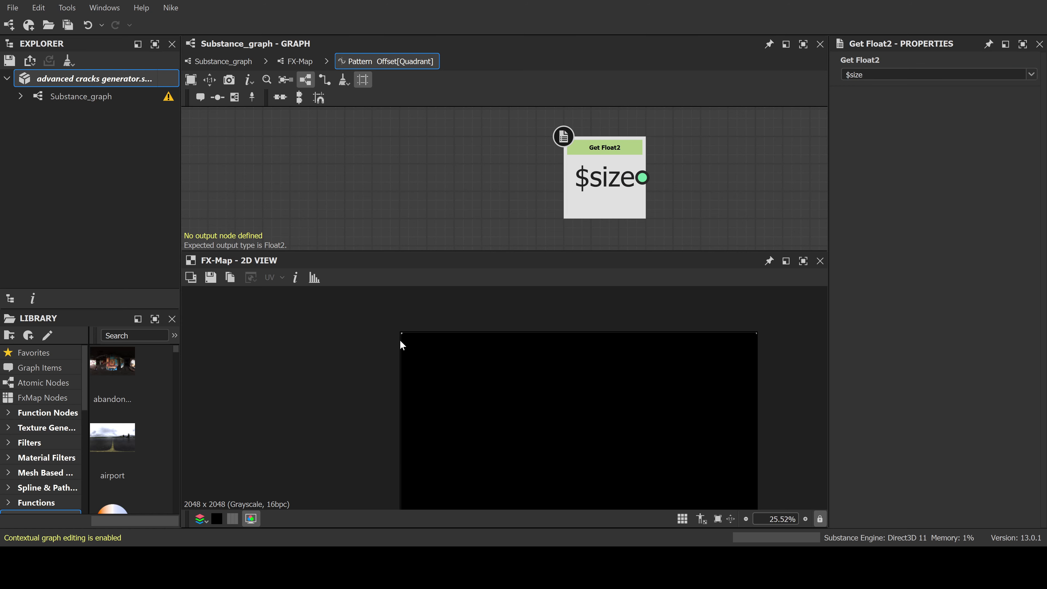
{"action": "middle_click_drag", "start_coordinate": [718, 452], "coordinate": [678, 386]}
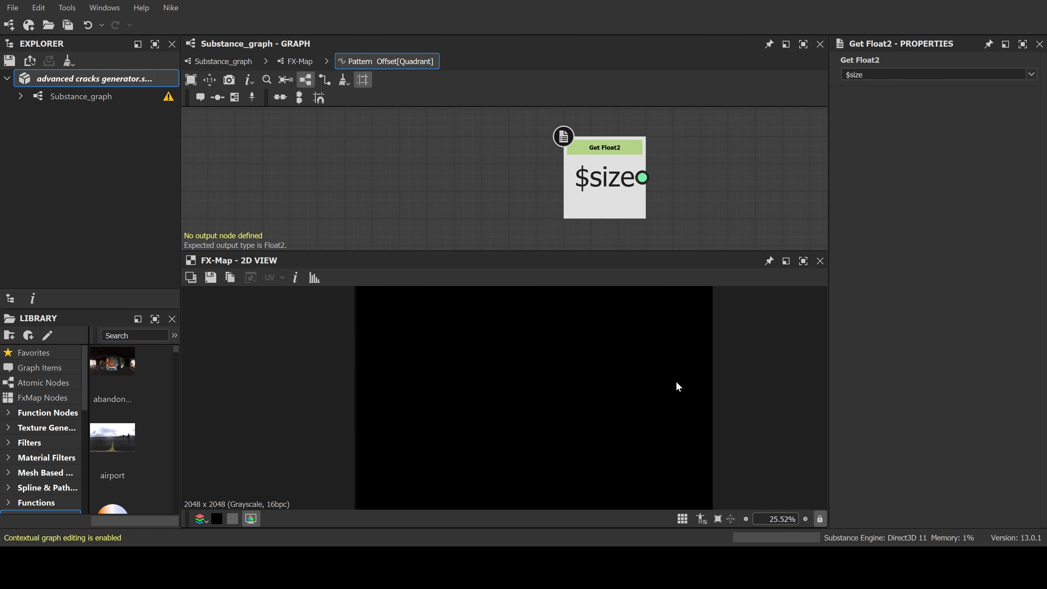
{"action": "scroll", "coordinate": [609, 379], "scroll_direction": "down", "scroll_amount": 3}
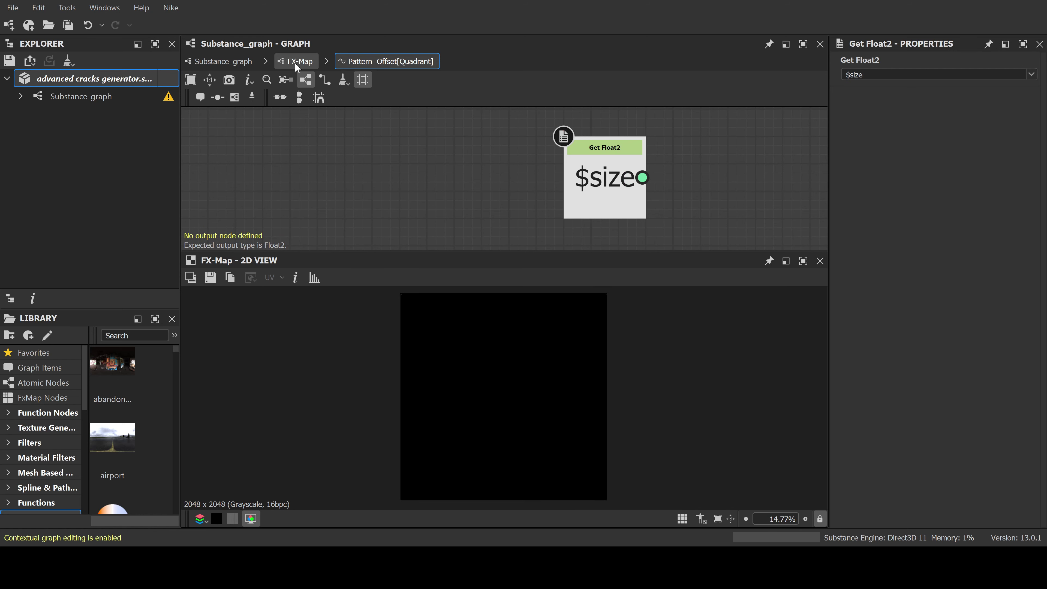
{"action": "left_click", "coordinate": [252, 62]}
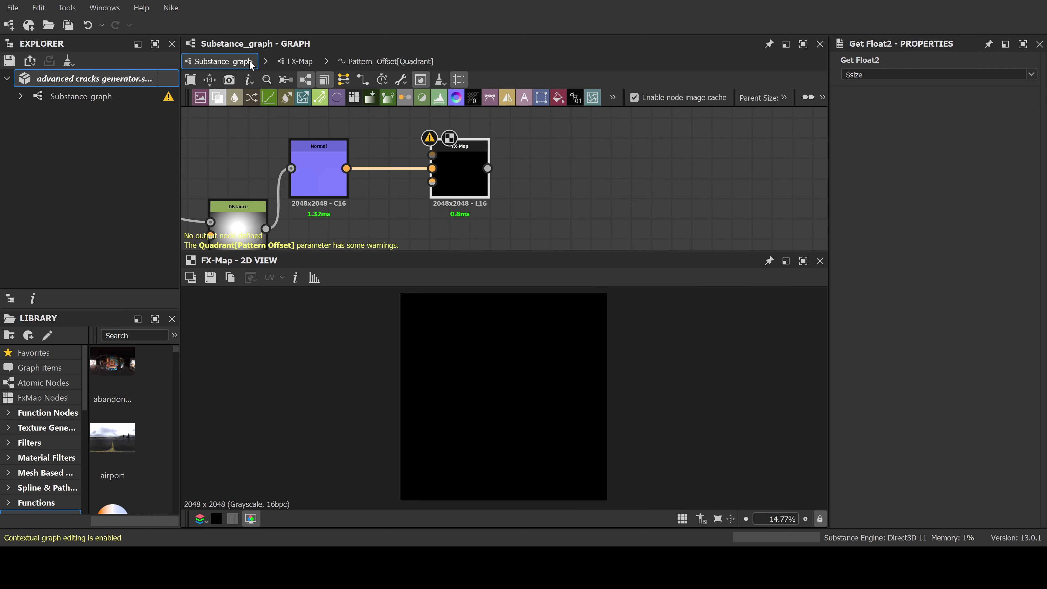
{"action": "scroll", "coordinate": [460, 181], "scroll_direction": "up", "scroll_amount": 2}
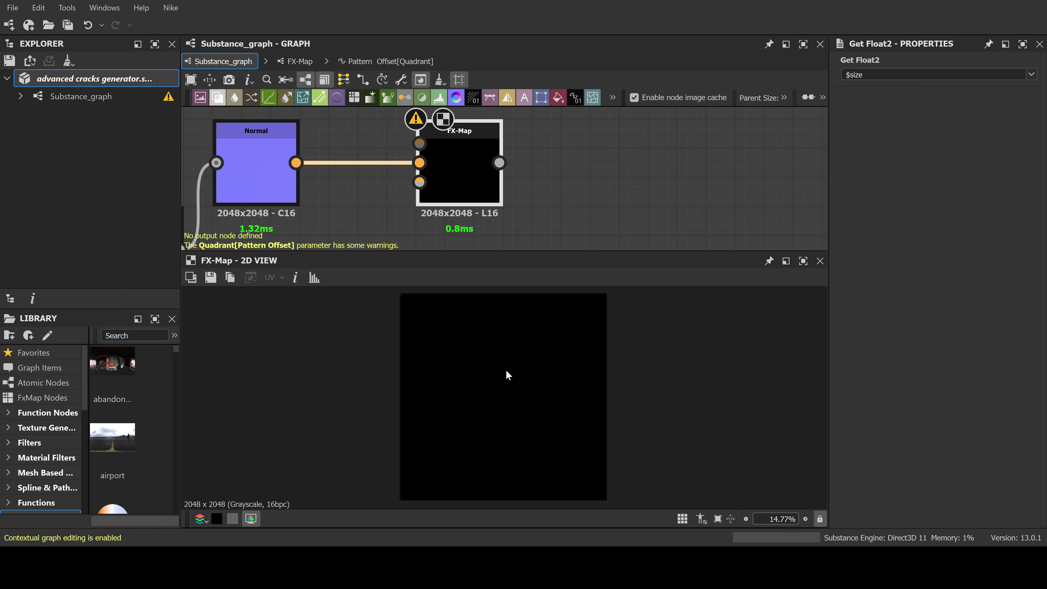
{"action": "left_click", "coordinate": [394, 61]}
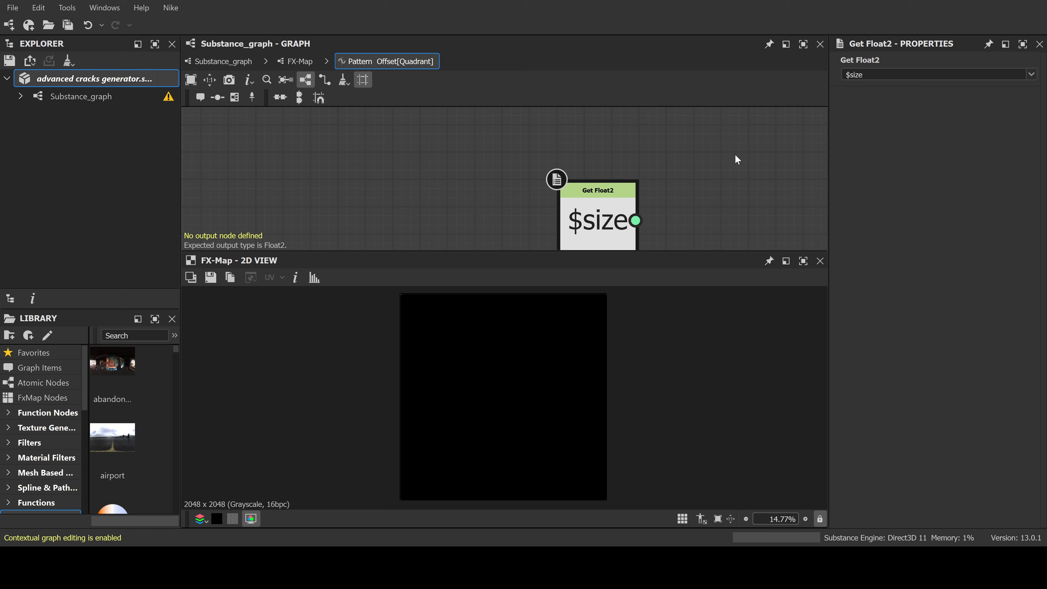
Add a Float2 constant node with both values set to 1 and place it above the $size Get Float2 node
{"action": "key", "text": "2"}
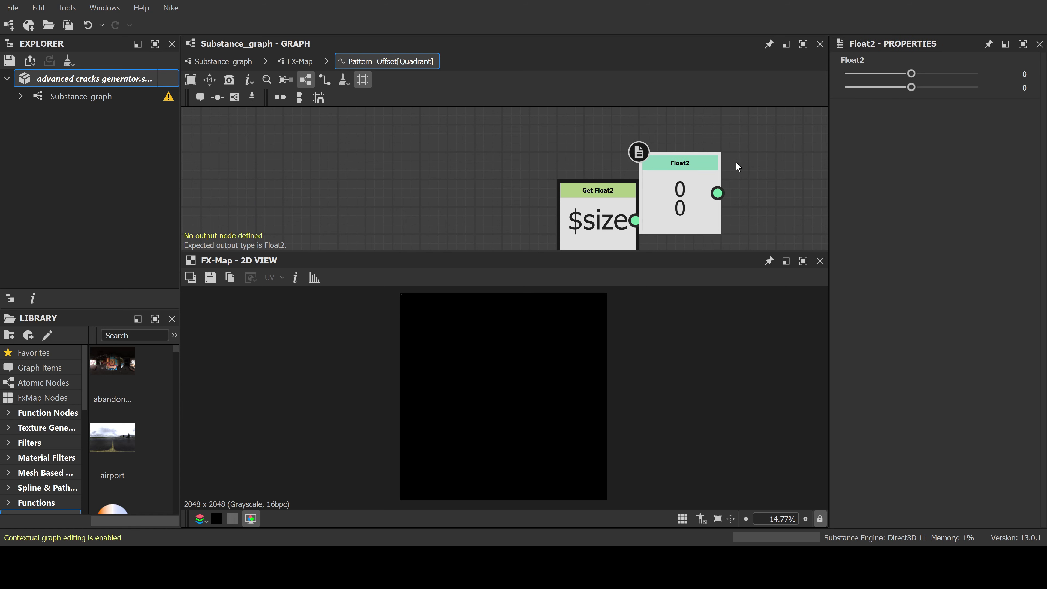
{"action": "left_click_drag", "start_coordinate": [949, 75], "coordinate": [1010, 75]}
{"action": "left_click_drag", "start_coordinate": [911, 87], "coordinate": [1005, 90]}
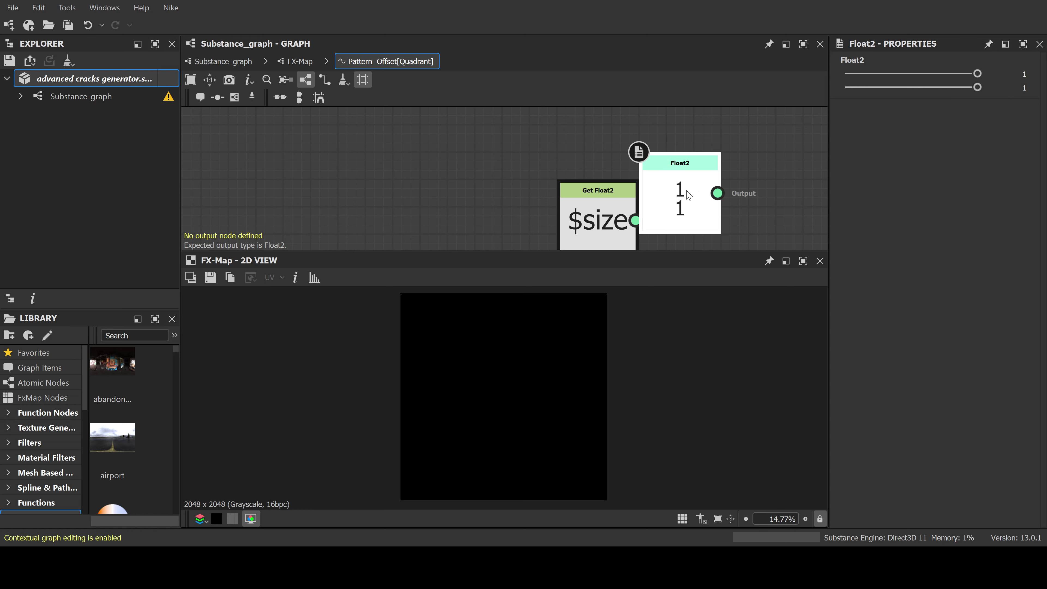
{"action": "left_click_drag", "start_coordinate": [690, 204], "coordinate": [607, 122]}
Add a Division node that divides the Float2 constant by $size, and move all three nodes farther away from the Dot node
{"action": "middle_click_drag", "start_coordinate": [674, 159], "coordinate": [659, 185]}
{"action": "left_click", "coordinate": [672, 183]}
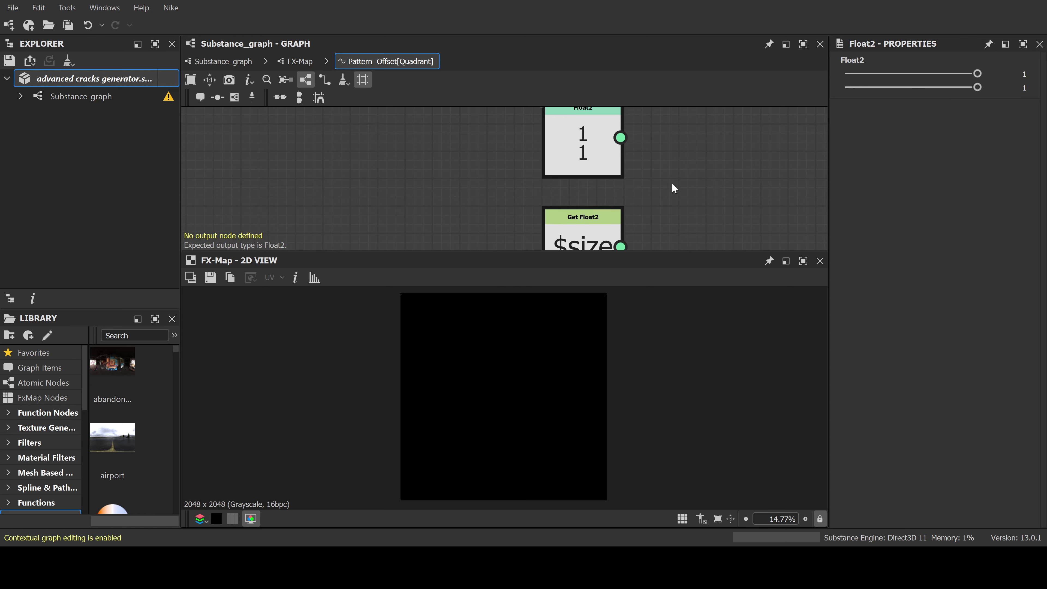
{"action": "key", "text": "d"}
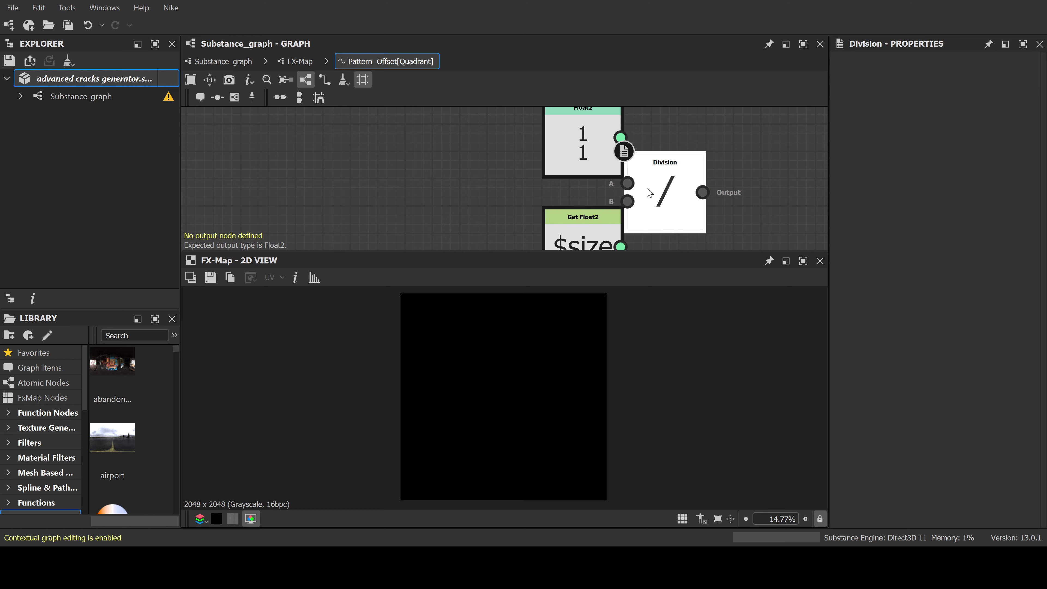
{"action": "left_click_drag", "start_coordinate": [651, 186], "coordinate": [684, 183]}
{"action": "middle_click_drag", "start_coordinate": [625, 226], "coordinate": [613, 213]}
{"action": "left_click_drag", "start_coordinate": [609, 234], "coordinate": [644, 189]}
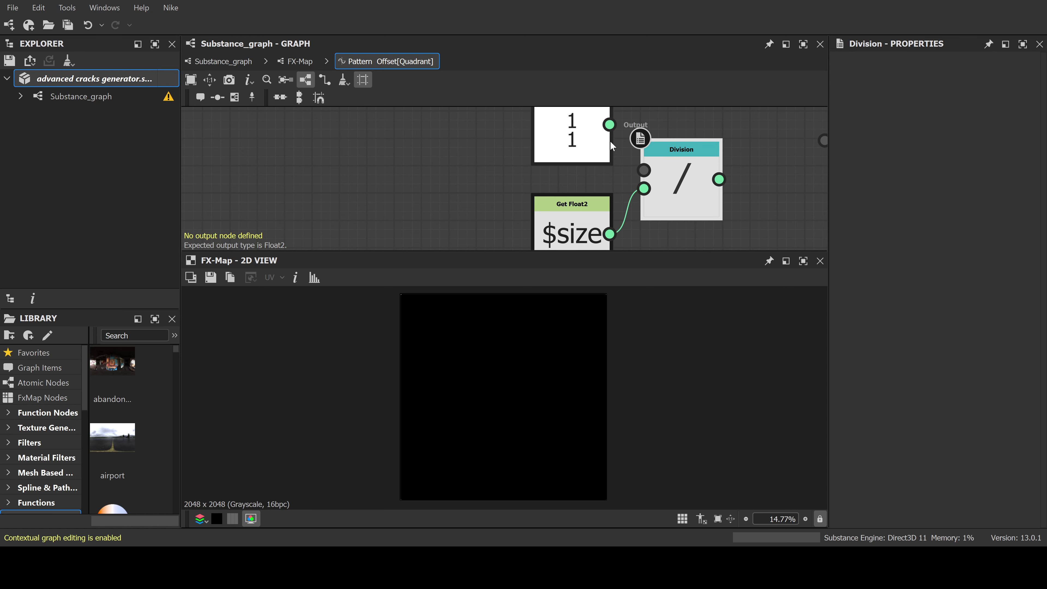
{"action": "left_click_drag", "start_coordinate": [609, 125], "coordinate": [646, 166]}
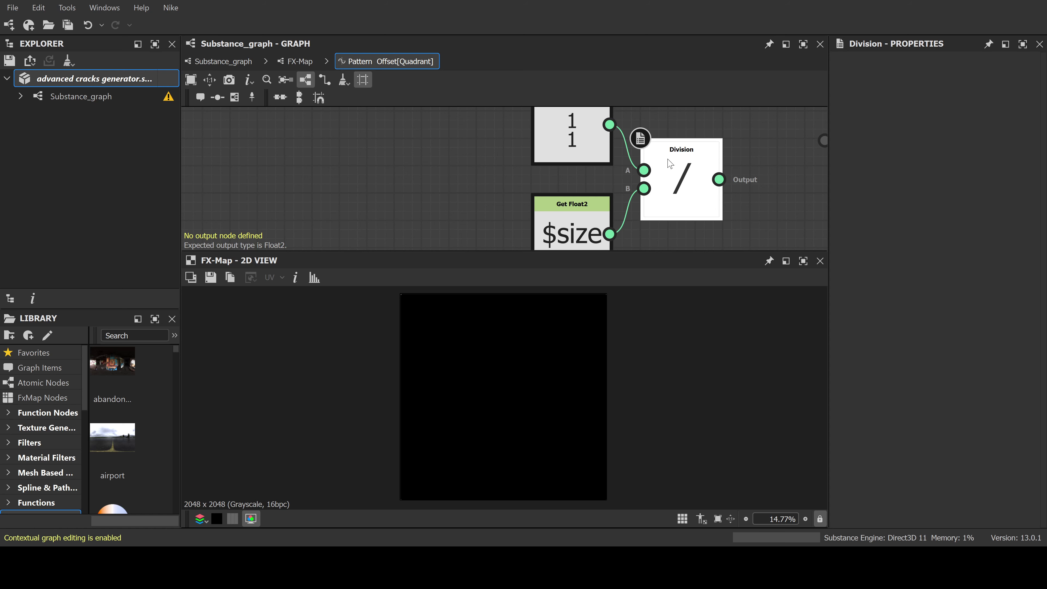
{"action": "scroll", "coordinate": [669, 163], "scroll_direction": "down", "scroll_amount": 4}
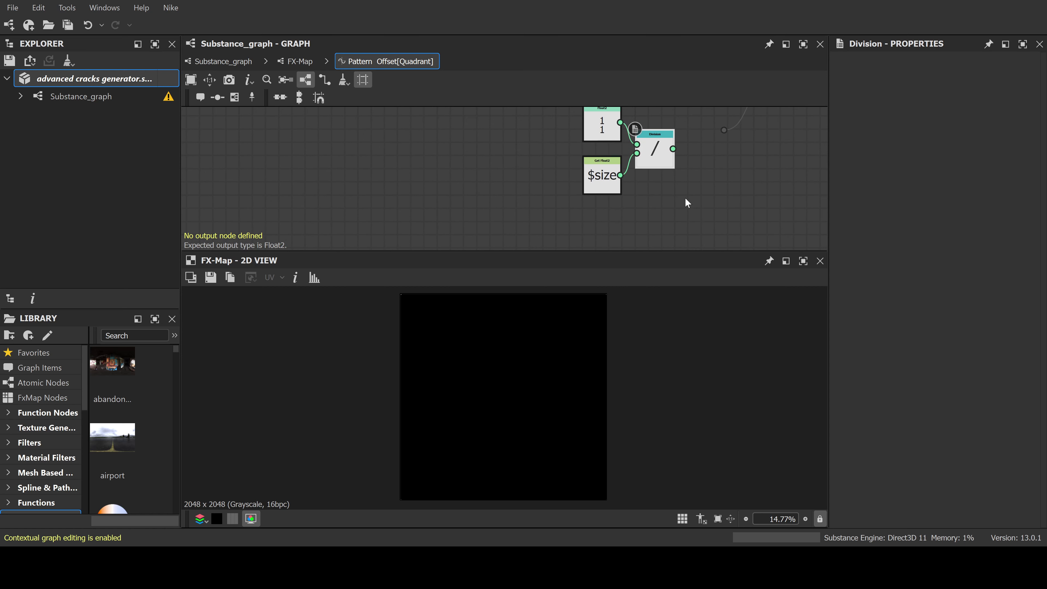
{"action": "left_click_drag", "start_coordinate": [607, 129], "coordinate": [515, 156]}
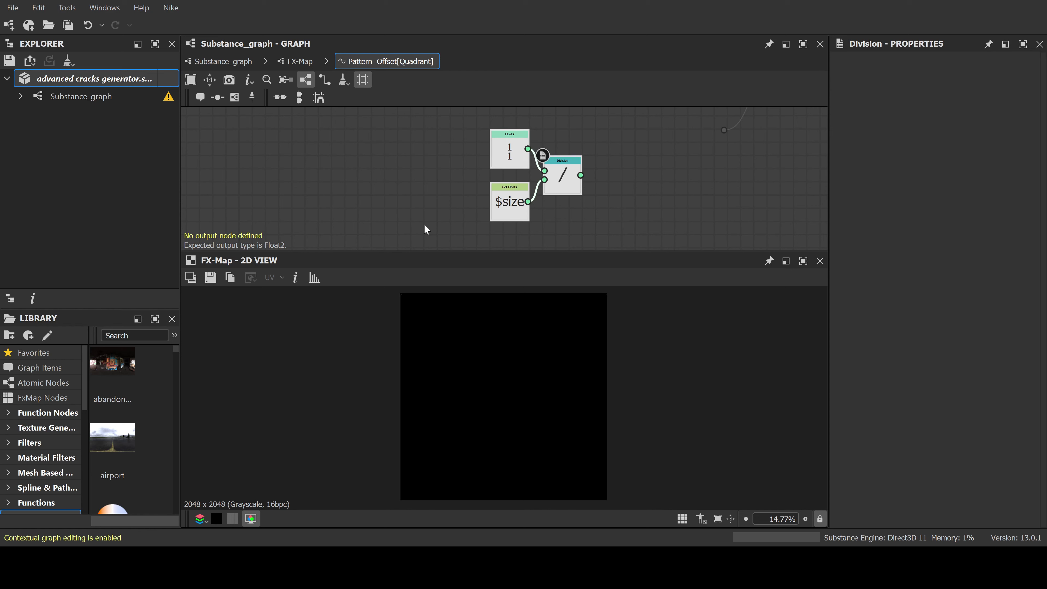
Add a Swizzle Float1 node beside the Division node, taking X from its output, and a Multiplication node fed by the swizzle
{"action": "left_click", "coordinate": [568, 185]}
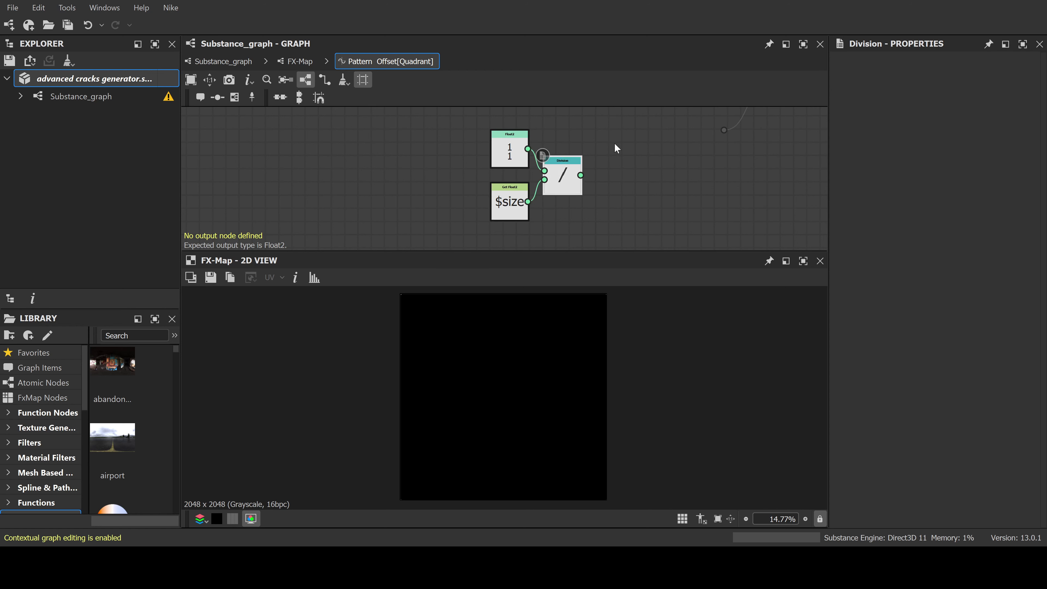
{"action": "key", "text": "1"}
{"action": "scroll", "coordinate": [624, 182], "scroll_direction": "up", "scroll_amount": 3}
{"action": "left_click_drag", "start_coordinate": [637, 182], "coordinate": [615, 182]}
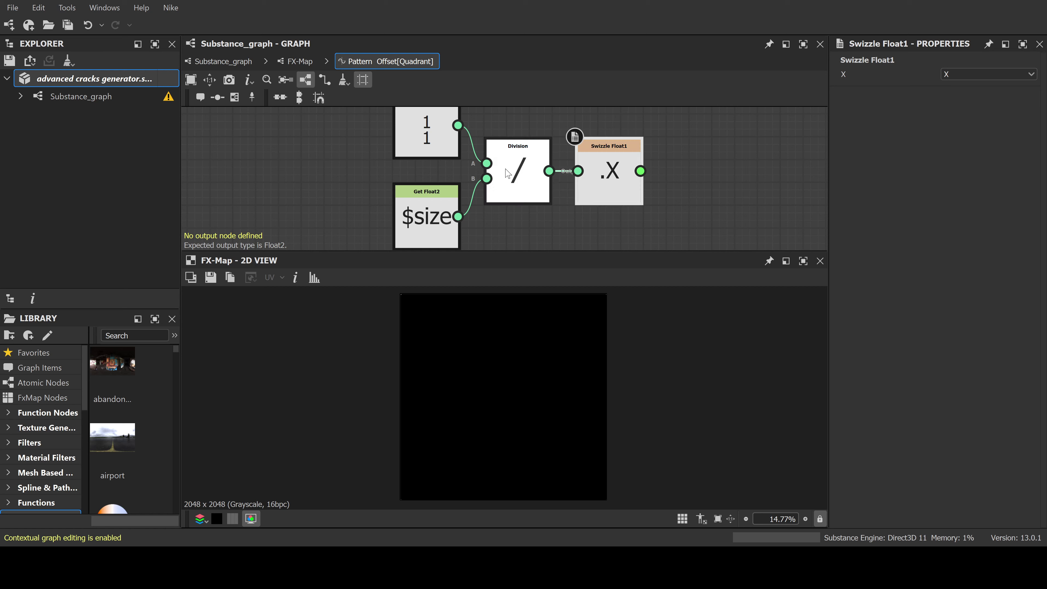
{"action": "scroll", "coordinate": [707, 144], "scroll_direction": "down", "scroll_amount": 2}
{"action": "middle_click_drag", "start_coordinate": [715, 155], "coordinate": [617, 161]}
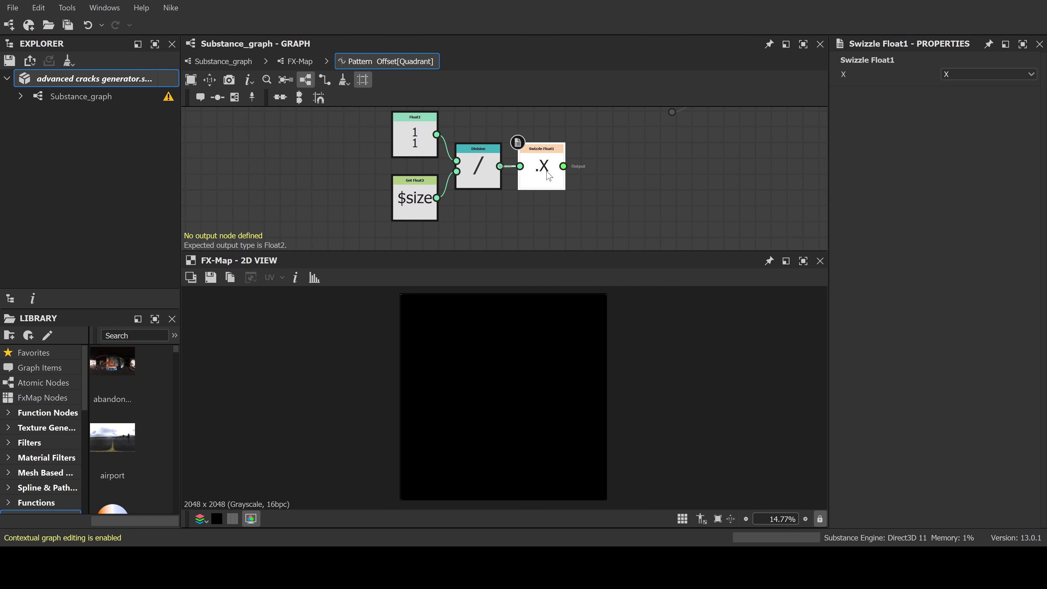
{"action": "key", "text": "m"}
{"action": "middle_click_drag", "start_coordinate": [552, 227], "coordinate": [539, 199]}
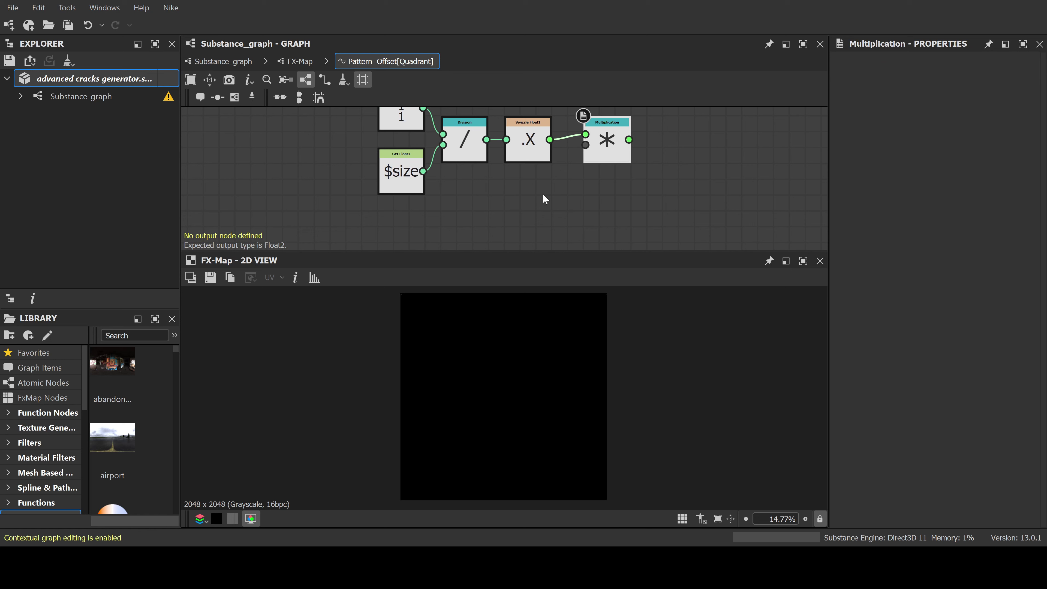
{"action": "scroll", "coordinate": [422, 300], "scroll_direction": "up", "scroll_amount": 4}
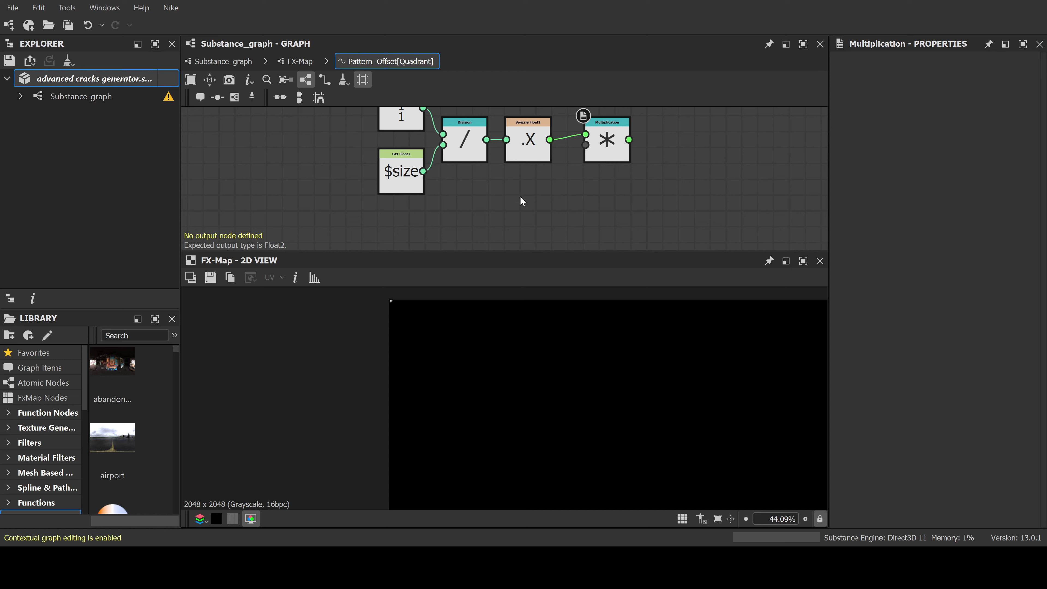
Add a Float constant of 10 below the Swizzle Float1 node and connect it to the Multiplication node's second input
{"action": "key", "text": "1"}
{"action": "left_click_drag", "start_coordinate": [500, 210], "coordinate": [529, 208]}
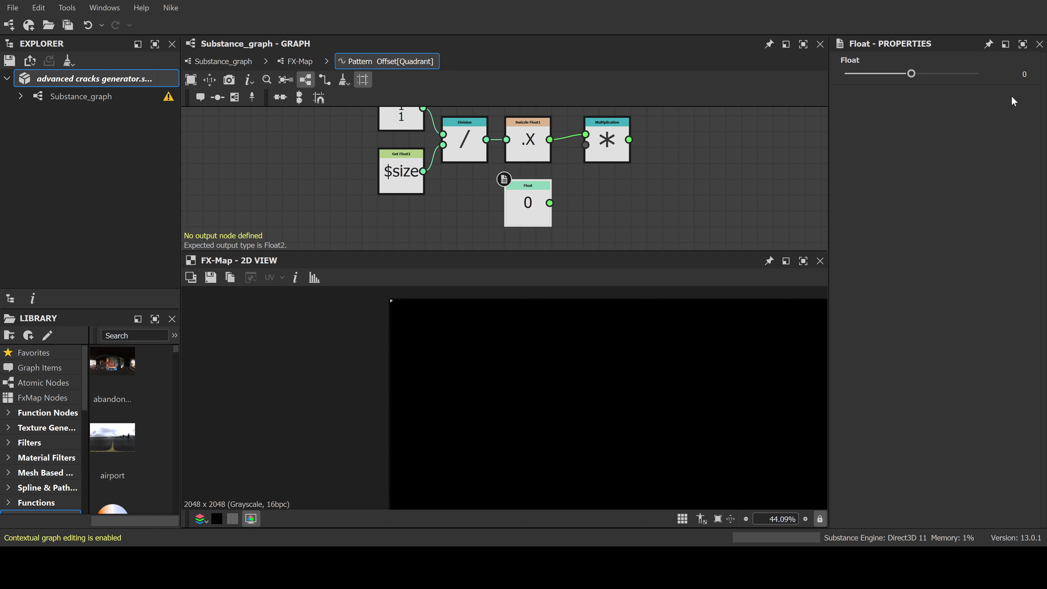
{"action": "left_click_drag", "start_coordinate": [1017, 76], "coordinate": [1037, 77]}
{"action": "type", "text": "10"}
{"action": "key", "text": "Return"}
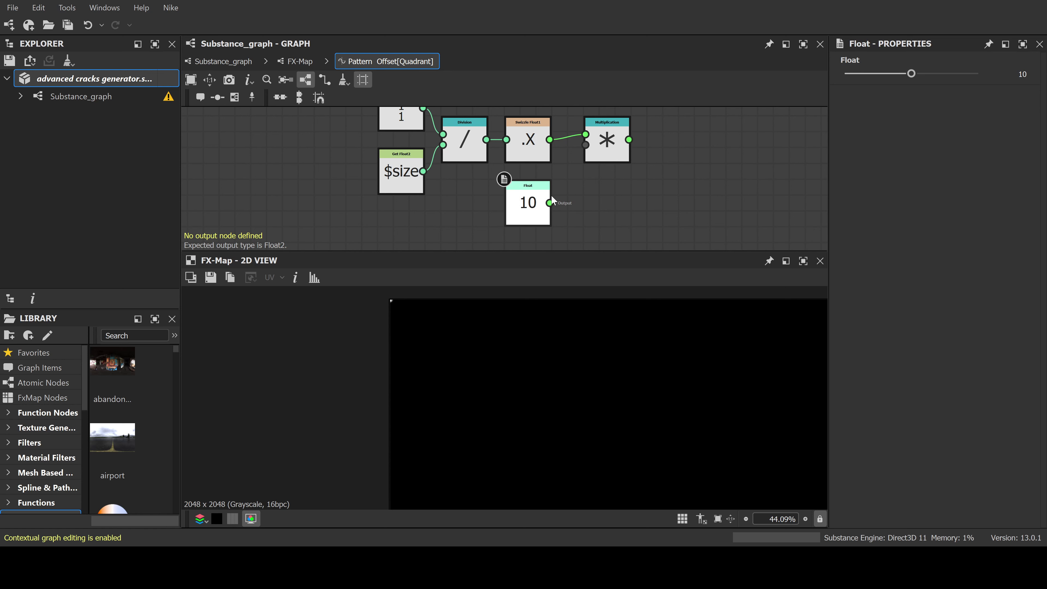
{"action": "left_click_drag", "start_coordinate": [551, 202], "coordinate": [600, 159]}
{"action": "scroll", "coordinate": [600, 159], "scroll_direction": "down", "scroll_amount": 3}
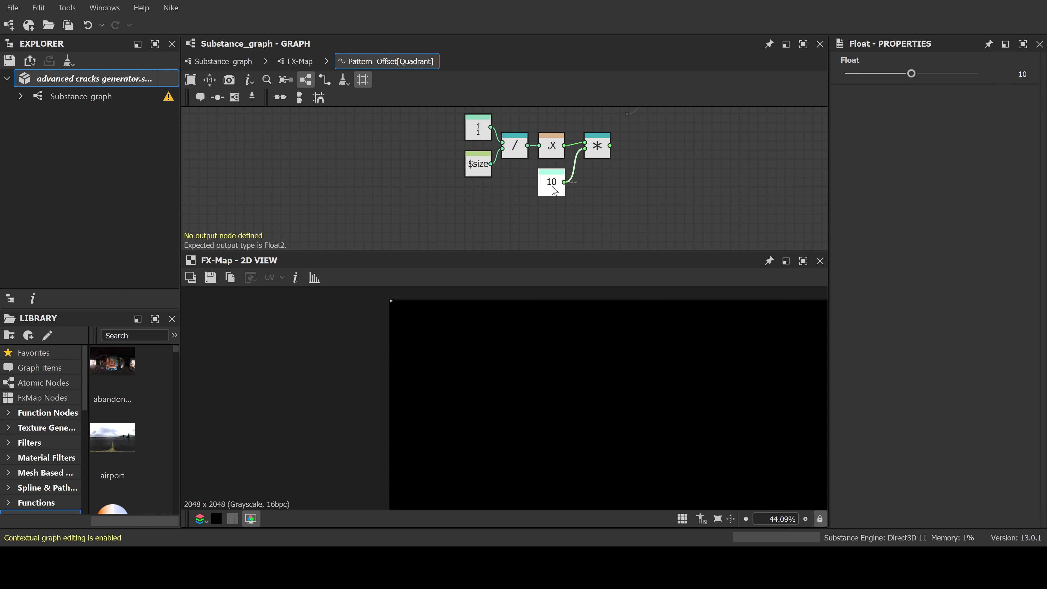
Attach a comment to the Float 10 node reading "this is the distance petween paterns" and, on a second line, "expressed in pixels"
{"action": "left_click", "coordinate": [201, 97]}
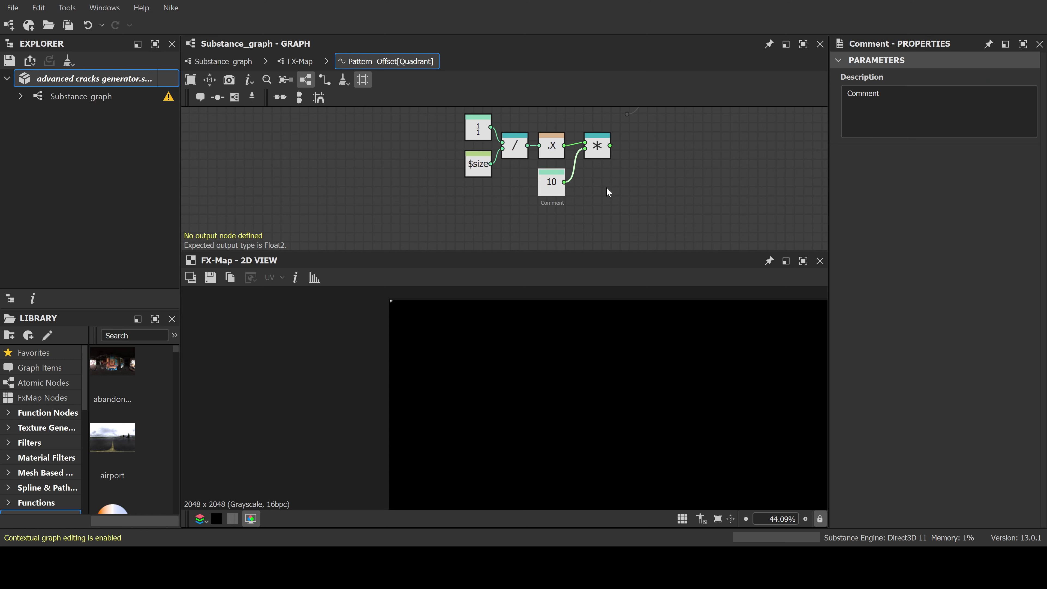
{"action": "left_click_drag", "start_coordinate": [891, 92], "coordinate": [828, 98]}
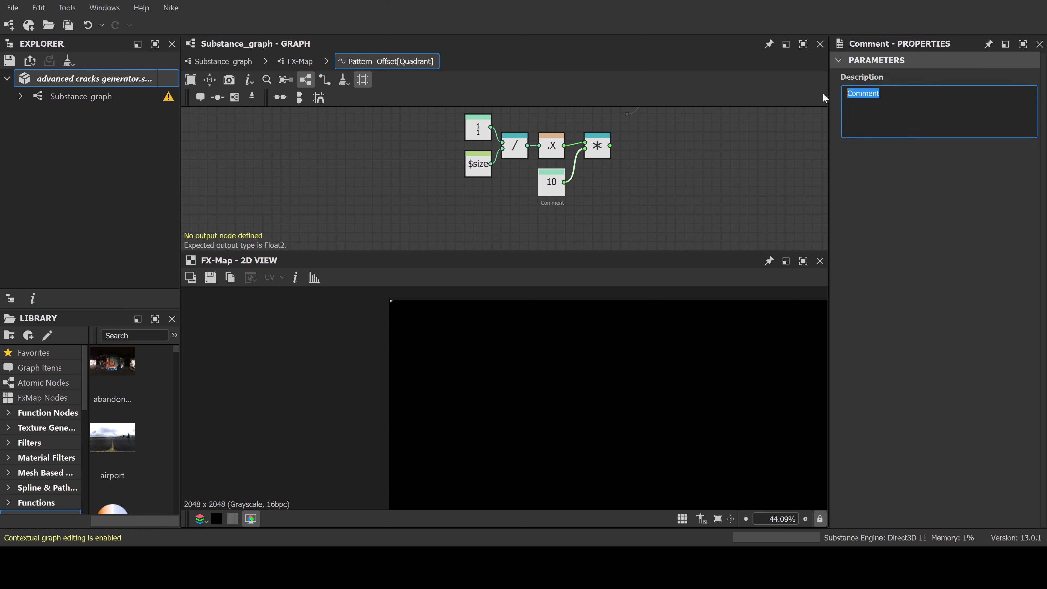
{"action": "type", "text": "this is the distance petween p"}
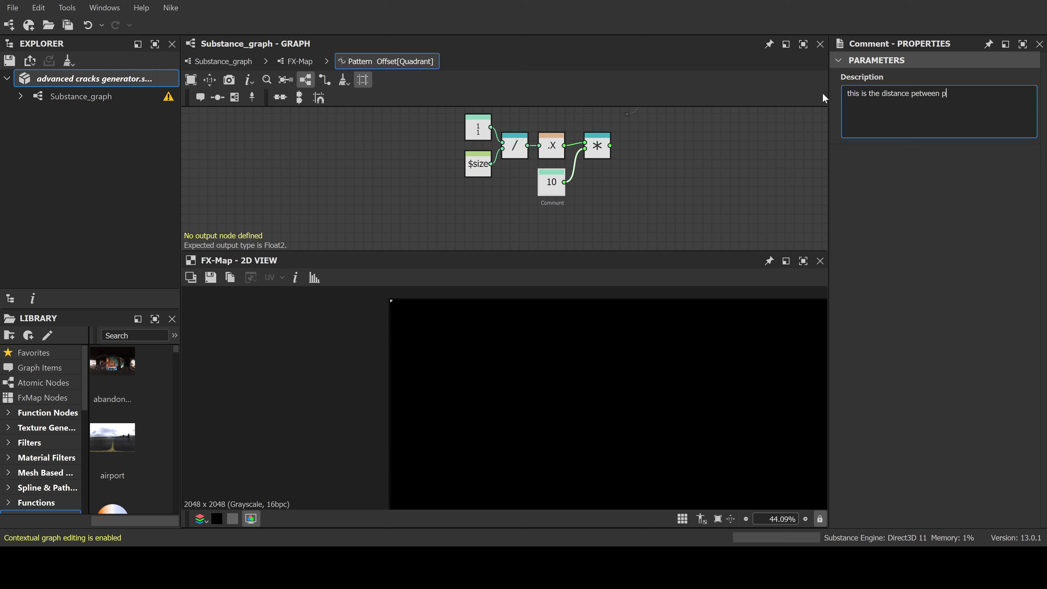
{"action": "type", "text": "aterns"}
{"action": "key", "text": "Return"}
{"action": "type", "text": "expressed in pixels"}
{"action": "left_click", "coordinate": [636, 174]}
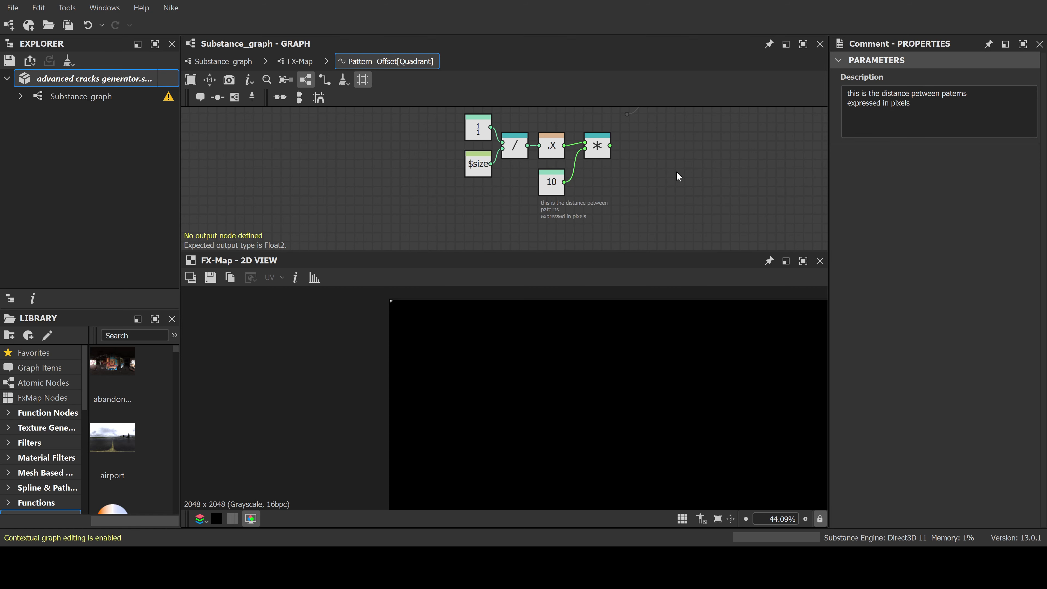
{"action": "scroll", "coordinate": [676, 171], "scroll_direction": "down", "scroll_amount": 1}
{"action": "scroll", "coordinate": [608, 199], "scroll_direction": "up", "scroll_amount": 4}
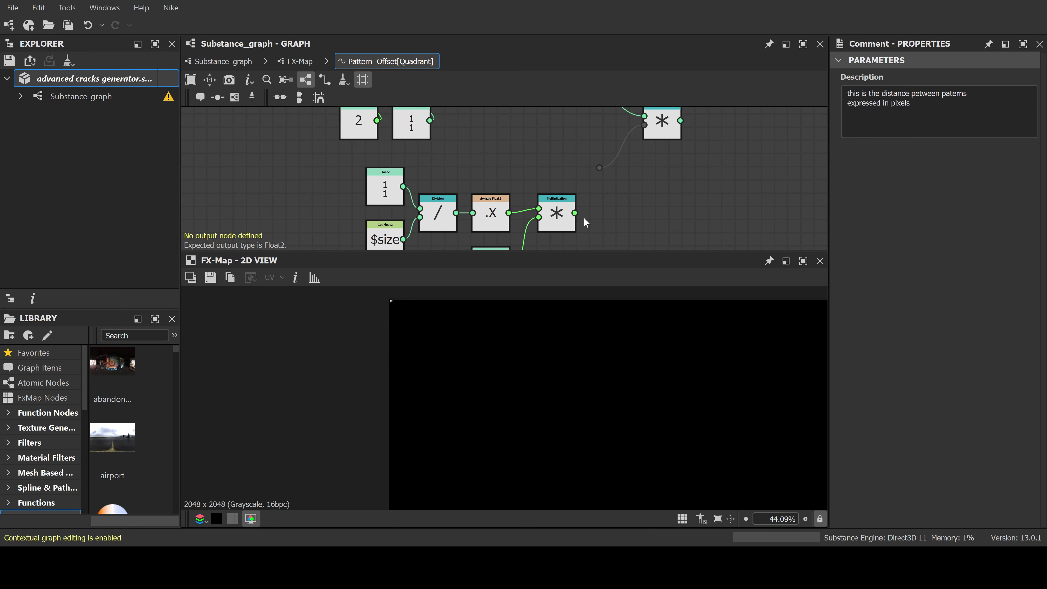
Connect the pixel-distance Multiplication node's output to the Dot node feeding the multiplication of the normalized direction
{"action": "left_click_drag", "start_coordinate": [575, 213], "coordinate": [599, 168]}
{"action": "middle_click_drag", "start_coordinate": [704, 179], "coordinate": [645, 212]}
{"action": "scroll", "coordinate": [682, 202], "scroll_direction": "down", "scroll_amount": 3}
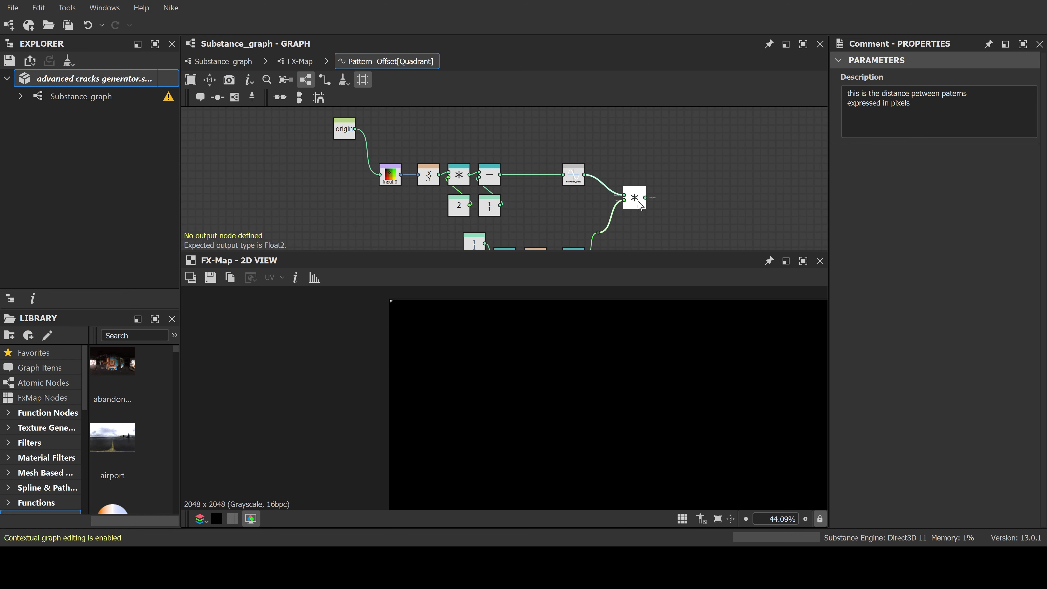
{"action": "middle_click_drag", "start_coordinate": [706, 182], "coordinate": [688, 190]}
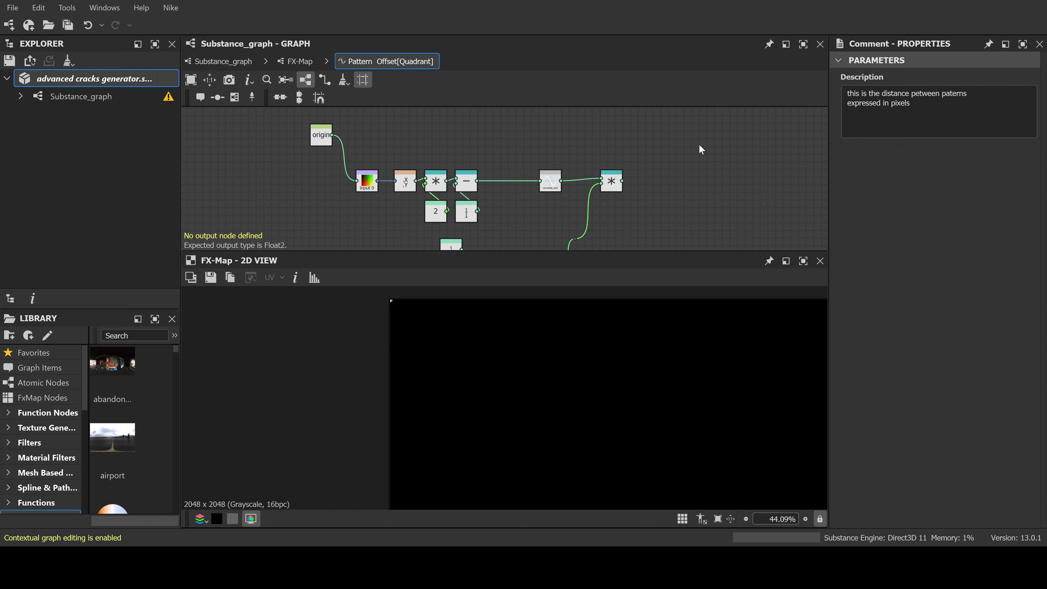
Place an Add node that sums the origin variable with the output of the multiplied direction vector
{"action": "key", "text": "ctrl+v"}
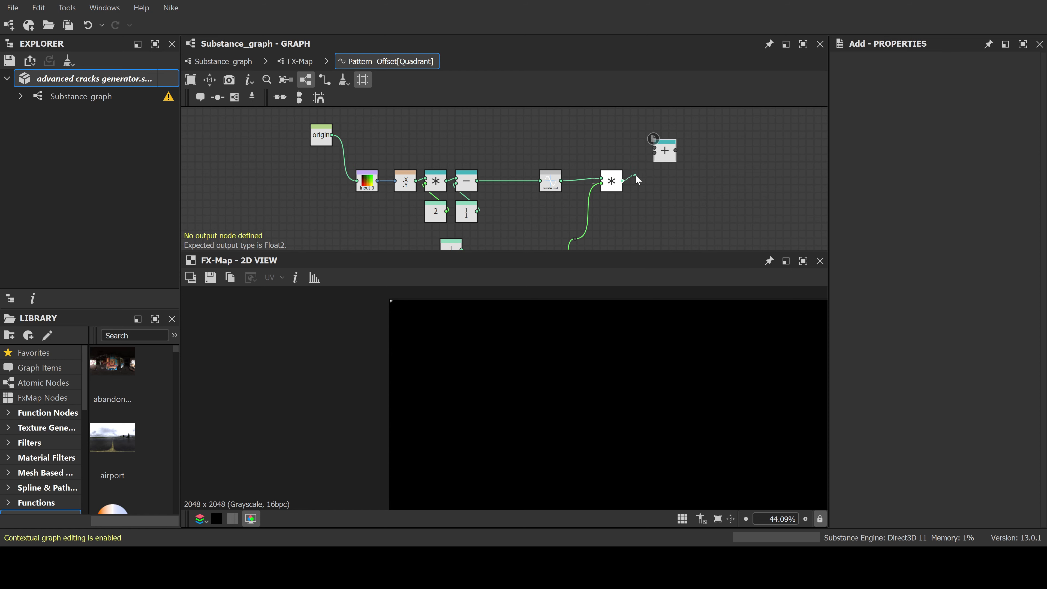
{"action": "left_click_drag", "start_coordinate": [332, 135], "coordinate": [667, 140]}
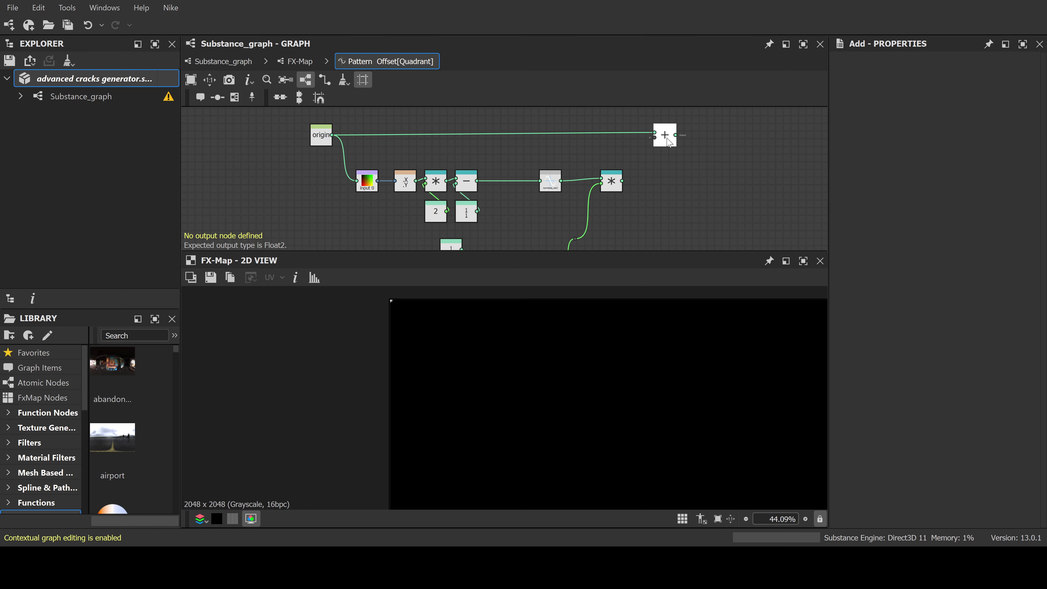
{"action": "middle_click_drag", "start_coordinate": [630, 182], "coordinate": [608, 168]}
{"action": "left_click_drag", "start_coordinate": [605, 168], "coordinate": [635, 134]}
{"action": "scroll", "coordinate": [628, 133], "scroll_direction": "down", "scroll_amount": 3}
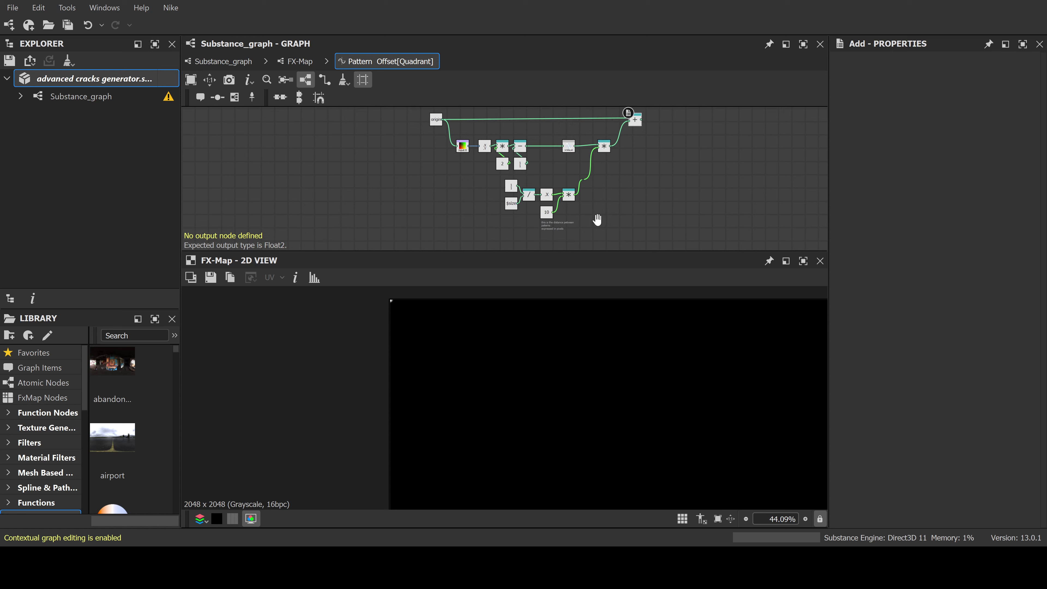
Frame the direction and distance nodes, title the frame "direction" and set its color to black
{"action": "left_click_drag", "start_coordinate": [616, 230], "coordinate": [435, 134]}
{"action": "left_click", "coordinate": [235, 97]}
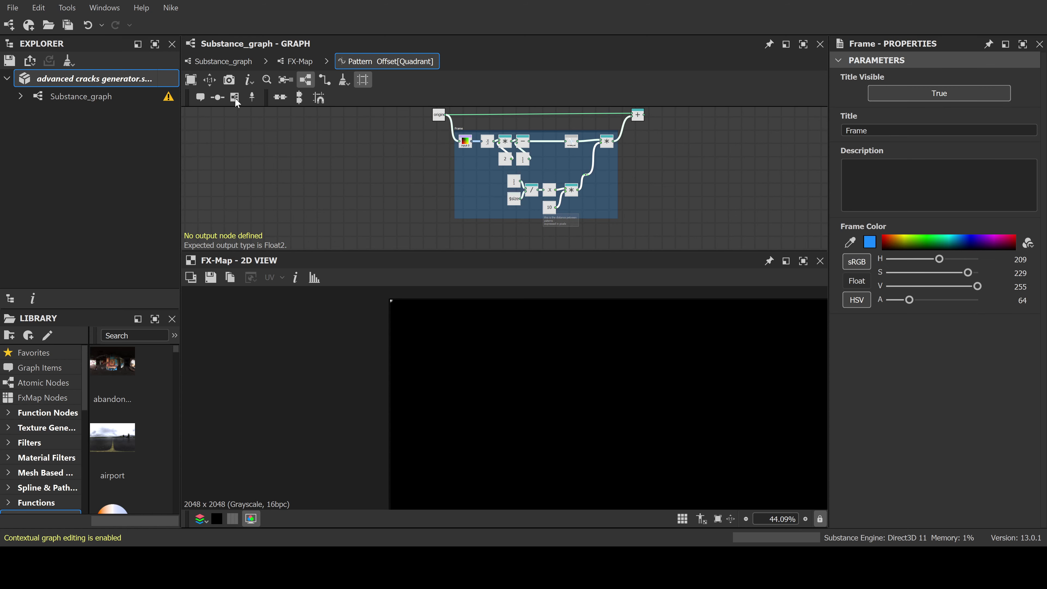
{"action": "double_click", "coordinate": [892, 131]}
{"action": "type", "text": "d"}
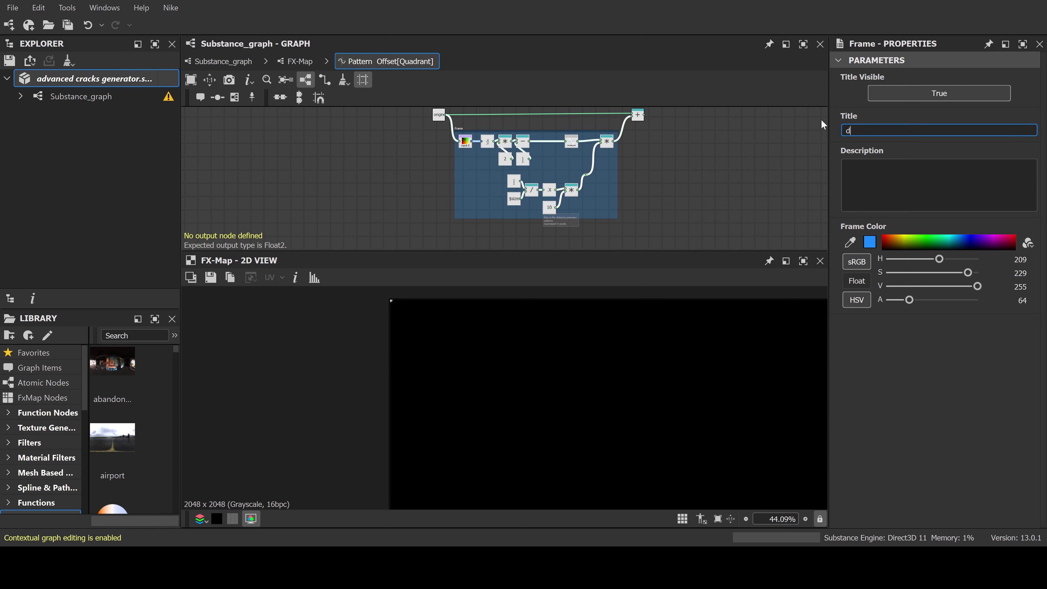
{"action": "type", "text": "irection"}
{"action": "key", "text": "Return"}
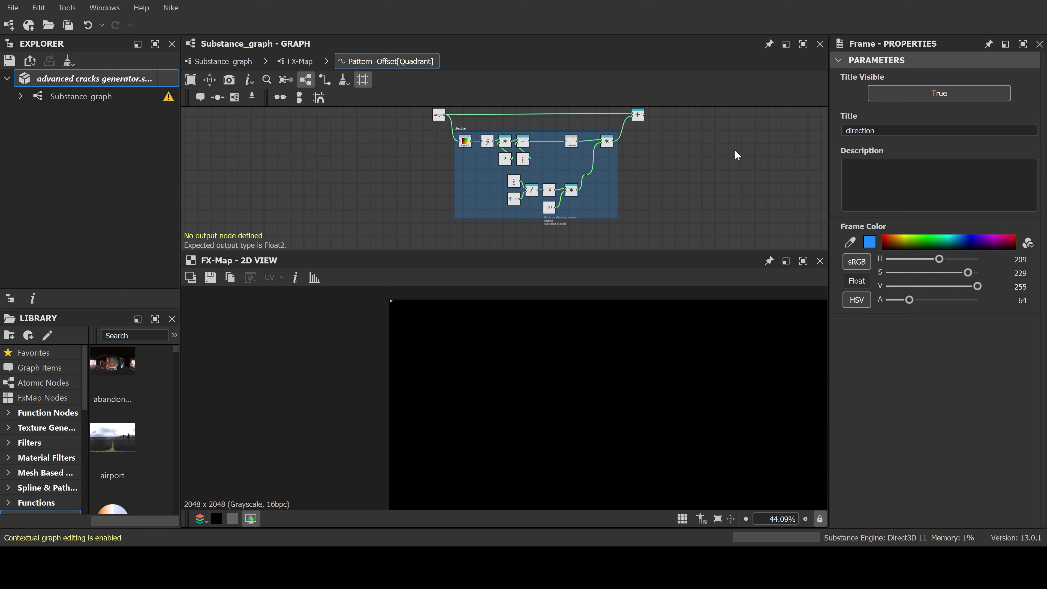
{"action": "left_click", "coordinate": [884, 248]}
{"action": "middle_click_drag", "start_coordinate": [737, 174], "coordinate": [738, 210]}
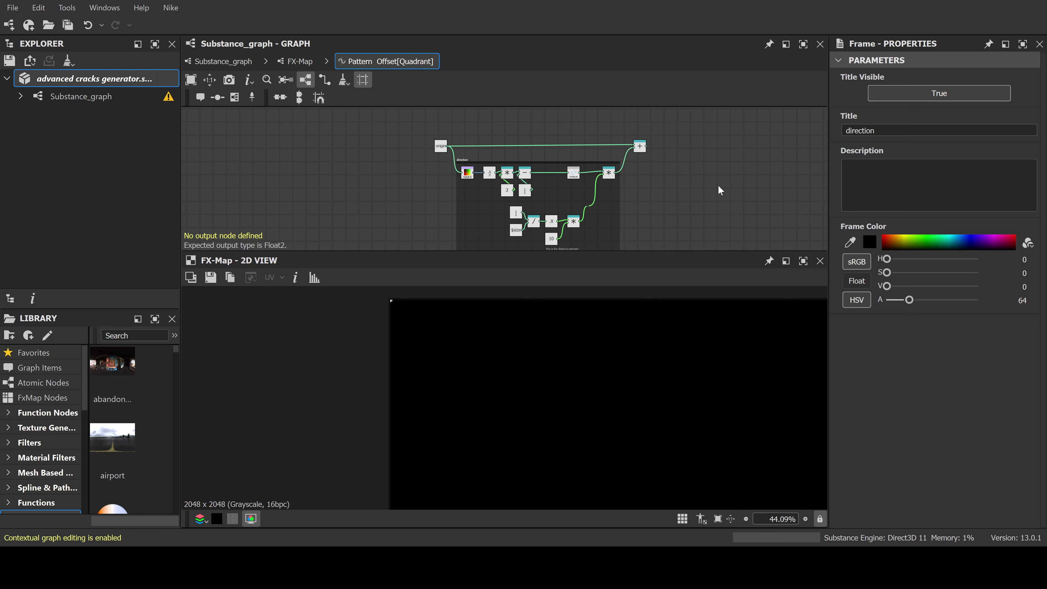
Add a Set node fed by the Add node and name its variable "origin"
{"action": "scroll", "coordinate": [652, 184], "scroll_direction": "up", "scroll_amount": 3}
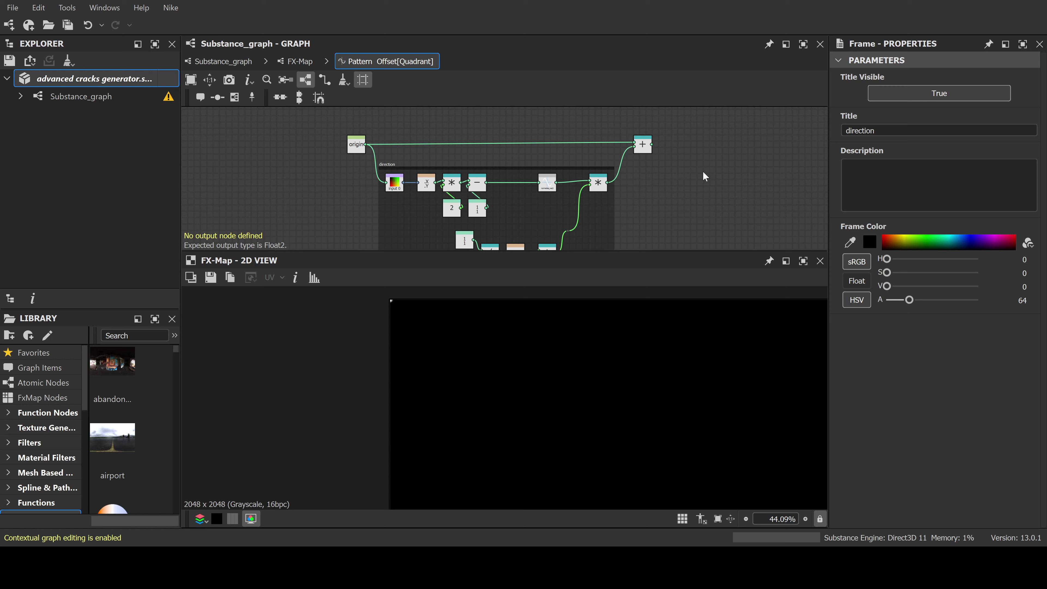
{"action": "scroll", "coordinate": [693, 171], "scroll_direction": "up", "scroll_amount": 3}
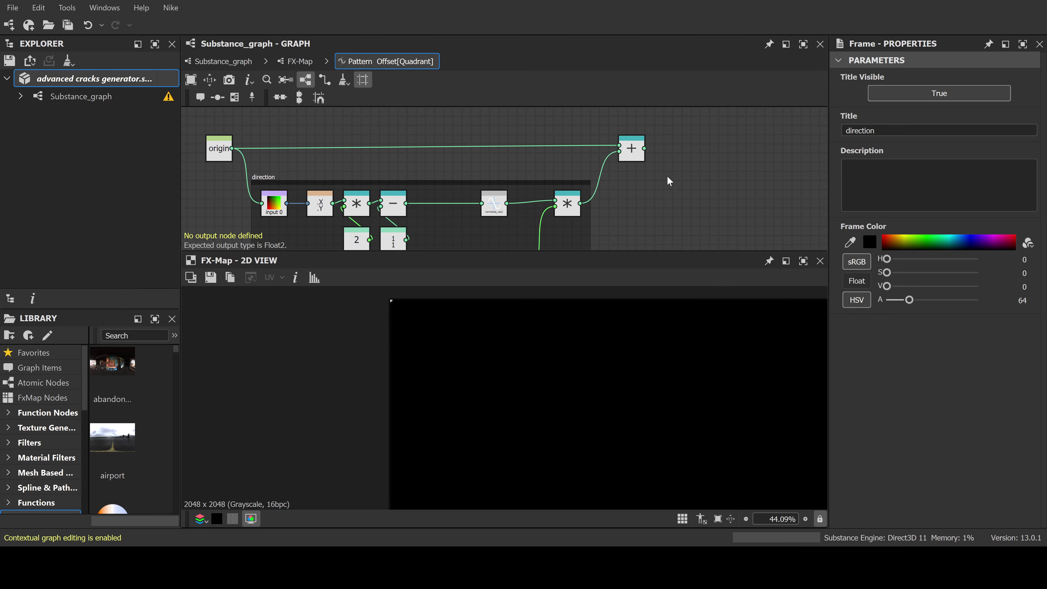
{"action": "middle_click_drag", "start_coordinate": [232, 161], "coordinate": [241, 146]}
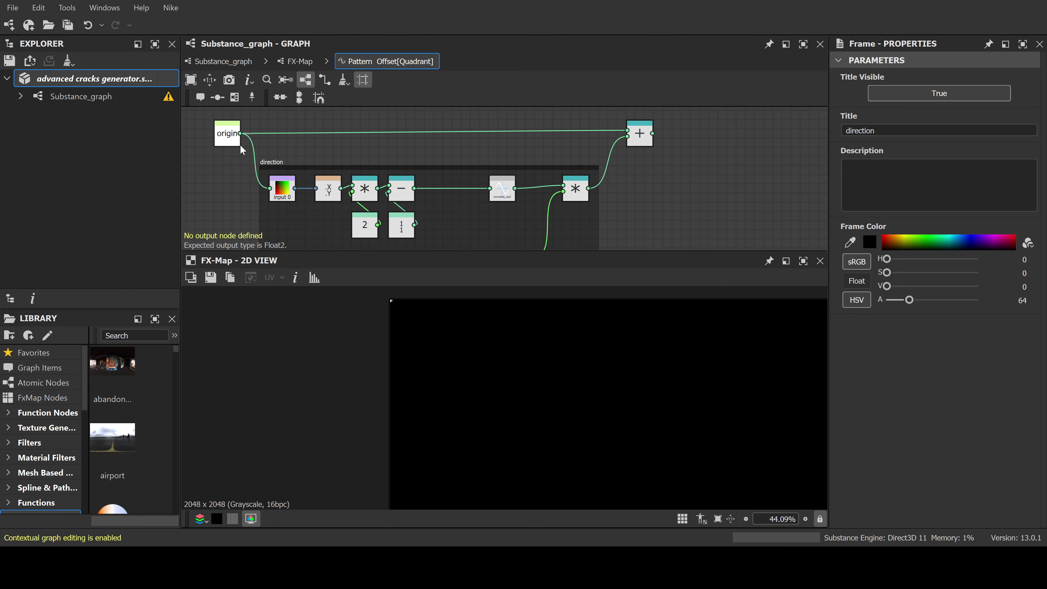
{"action": "scroll", "coordinate": [367, 167], "scroll_direction": "down", "scroll_amount": 3}
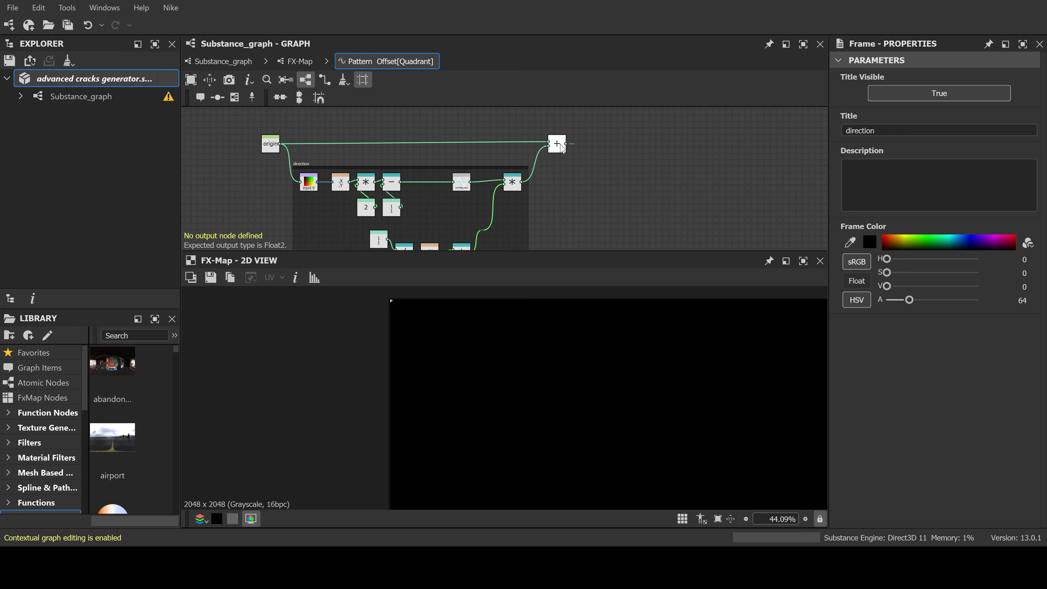
{"action": "scroll", "coordinate": [563, 148], "scroll_direction": "up", "scroll_amount": 2}
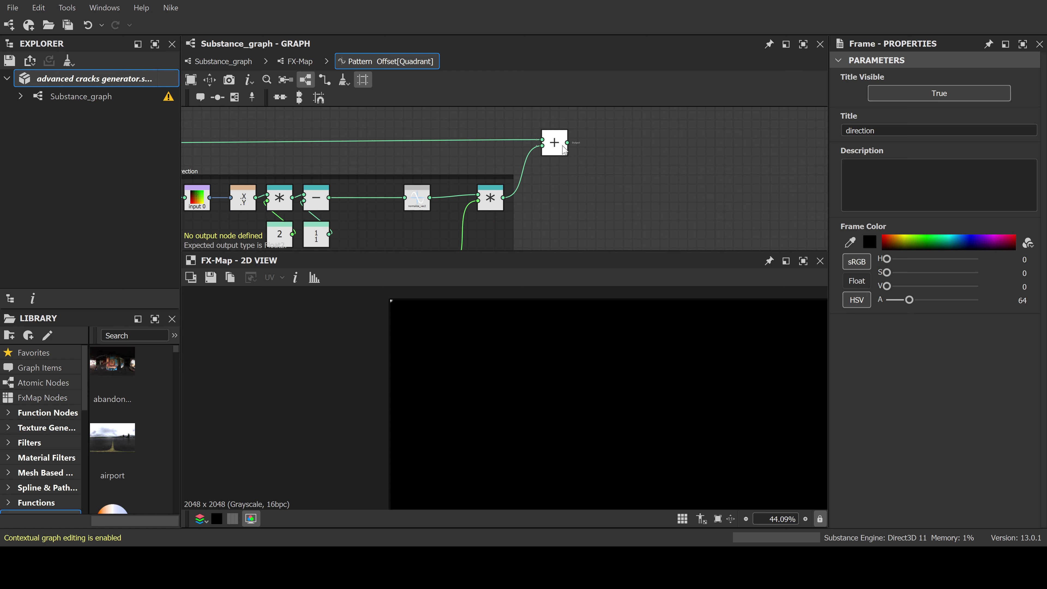
{"action": "left_click", "coordinate": [555, 148]}
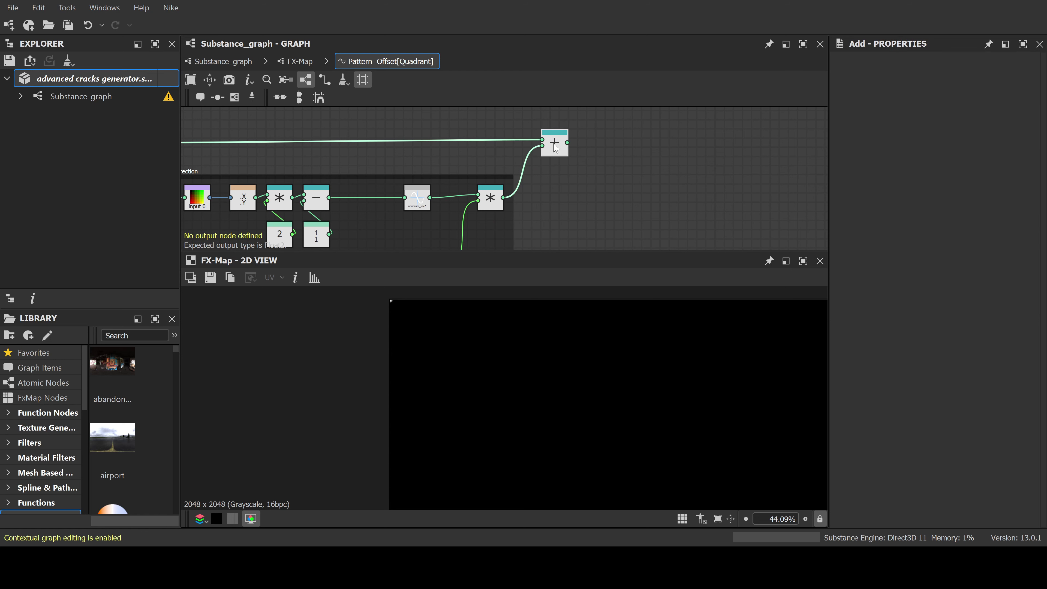
{"action": "key", "text": "s"}
{"action": "left_click_drag", "start_coordinate": [601, 147], "coordinate": [666, 147]}
{"action": "left_click", "coordinate": [907, 75]}
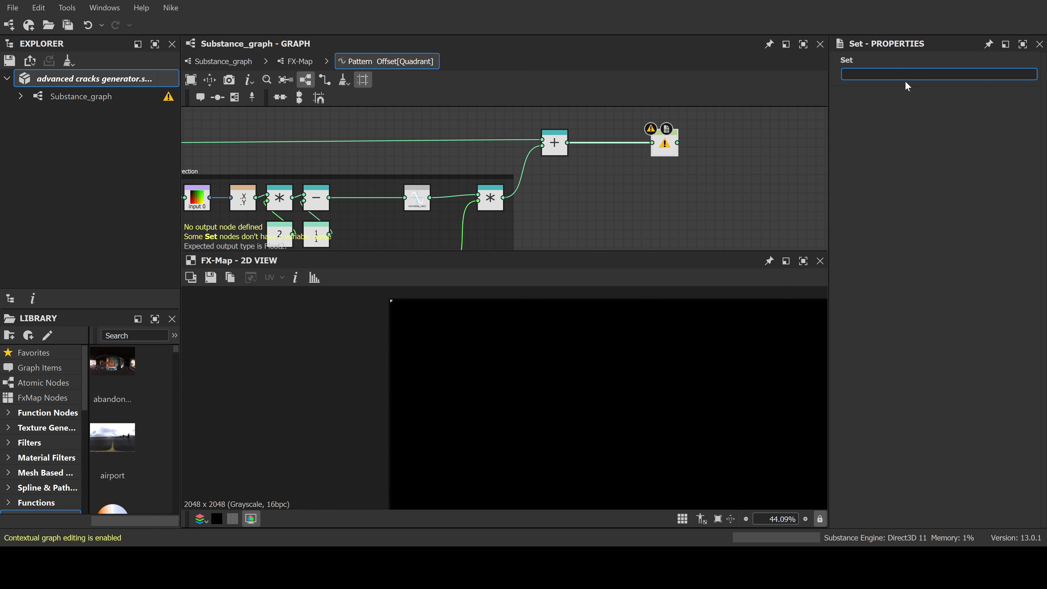
{"action": "type", "text": "origin"}
{"action": "key", "text": "Return"}
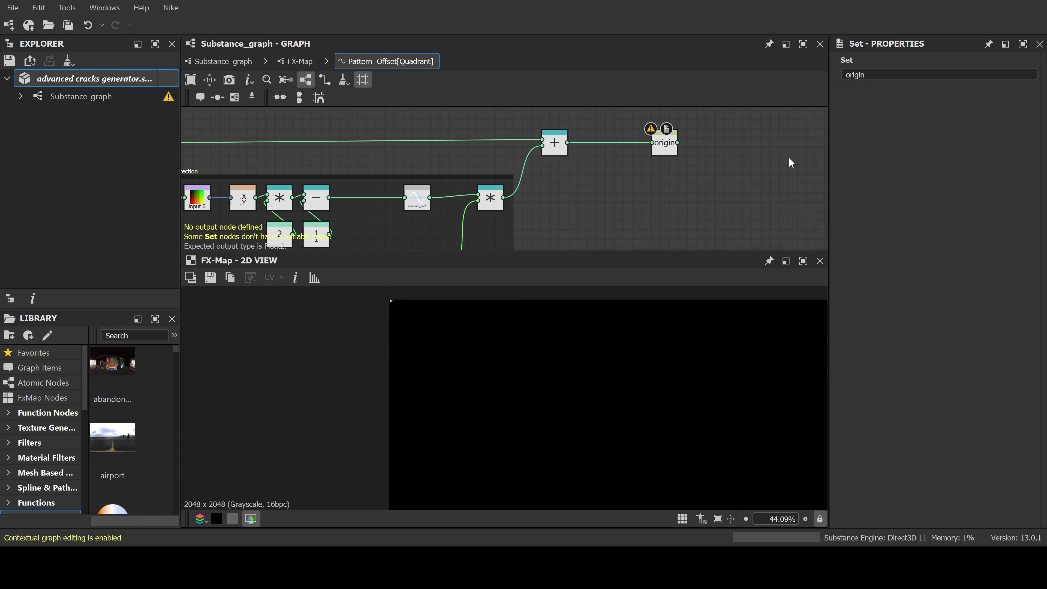
Insert a Dot node on the origin link, route the Sample Color connection through it, and move the Get origin node farther away
{"action": "scroll", "coordinate": [763, 155], "scroll_direction": "down", "scroll_amount": 3}
{"action": "scroll", "coordinate": [541, 146], "scroll_direction": "up", "scroll_amount": 5}
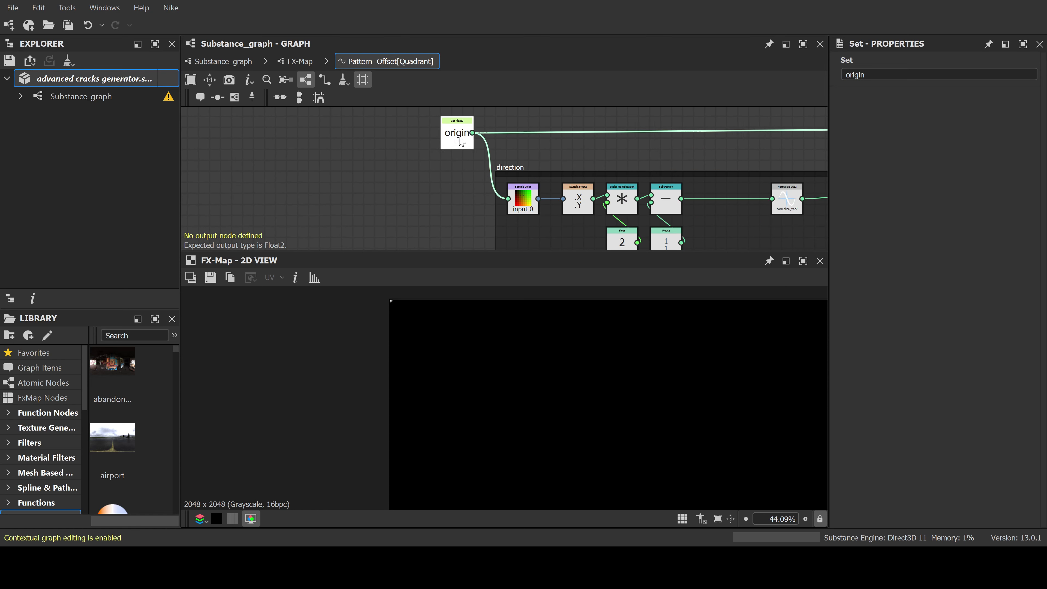
{"action": "double_click", "coordinate": [486, 133]}
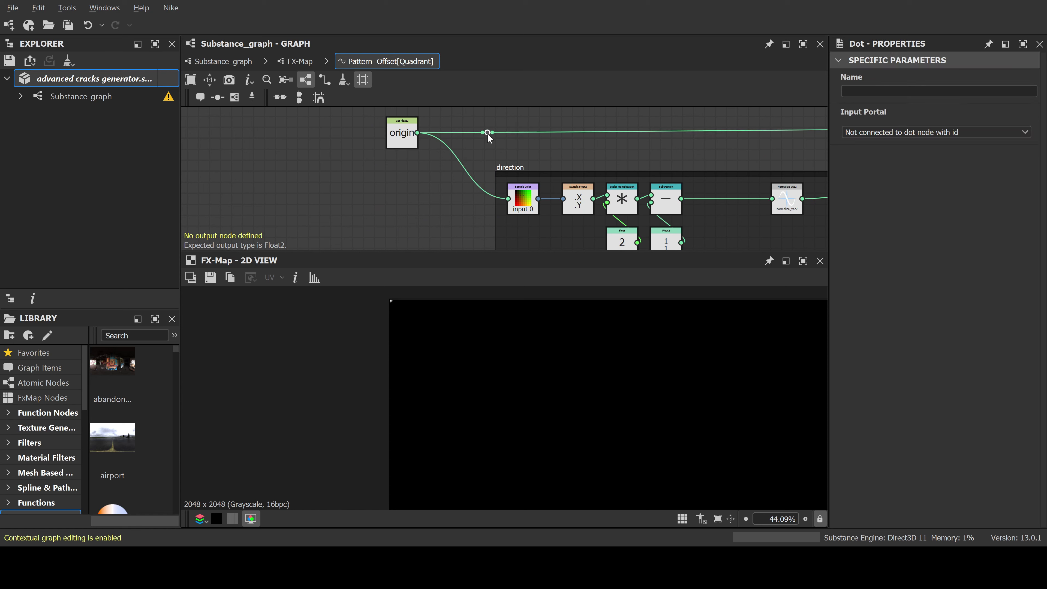
{"action": "left_click_drag", "start_coordinate": [492, 132], "coordinate": [524, 202]}
{"action": "scroll", "coordinate": [524, 202], "scroll_direction": "down", "scroll_amount": 3}
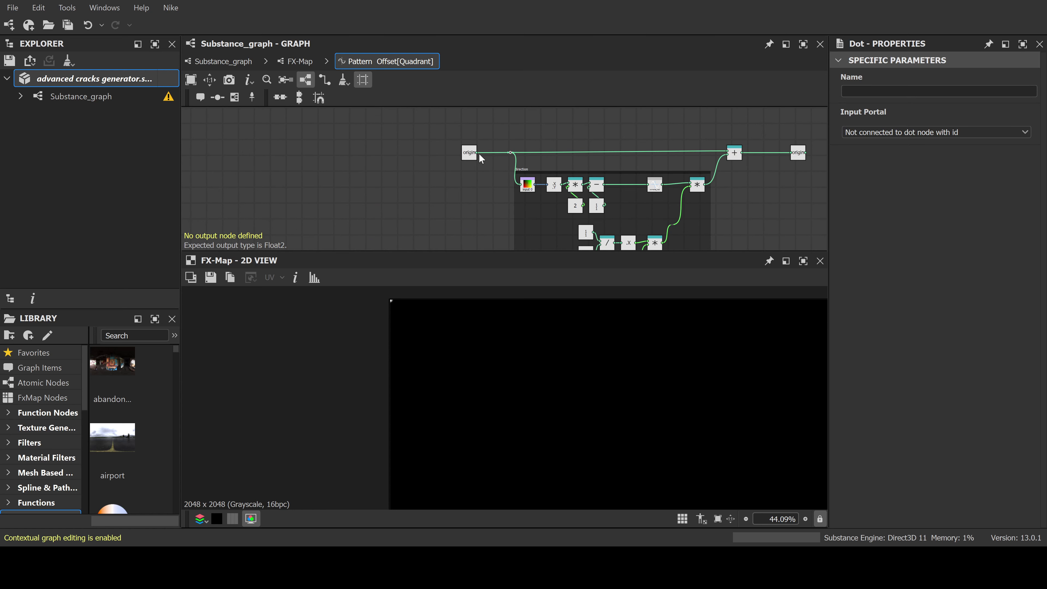
{"action": "left_click_drag", "start_coordinate": [468, 156], "coordinate": [430, 156]}
{"action": "scroll", "coordinate": [697, 163], "scroll_direction": "down", "scroll_amount": 3}
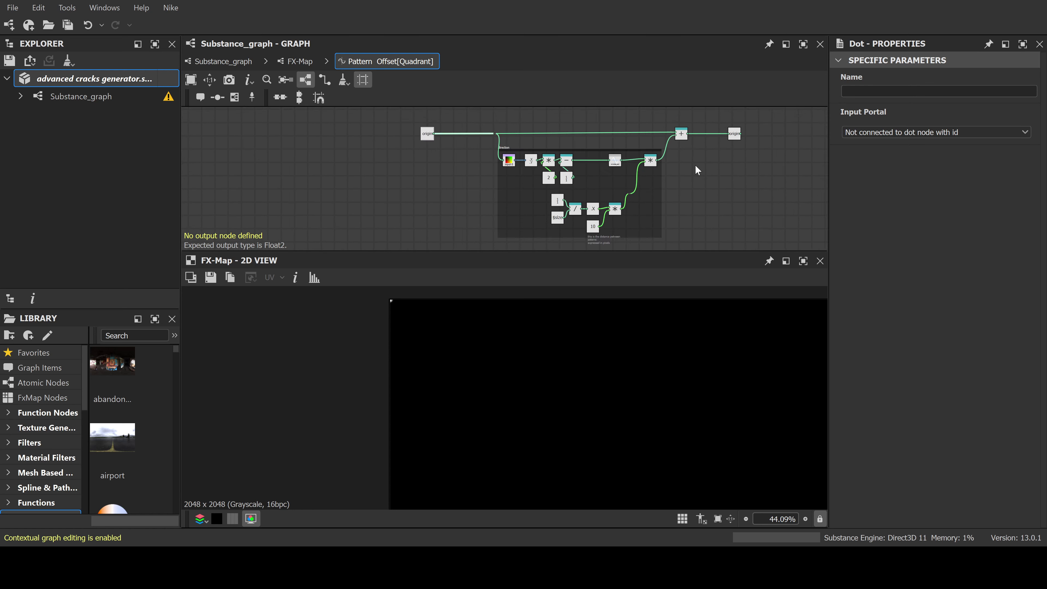
Make the origin Set node the function's output and inspect the resulting row of patterns in the 2D view
{"action": "scroll", "coordinate": [682, 160], "scroll_direction": "up", "scroll_amount": 1}
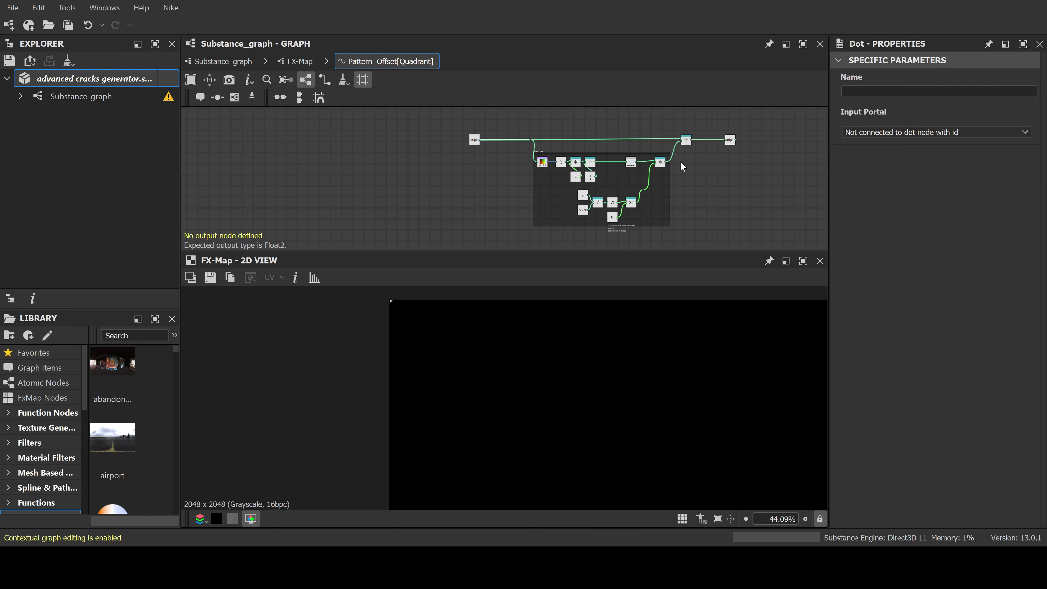
{"action": "middle_click_drag", "start_coordinate": [564, 170], "coordinate": [539, 171]}
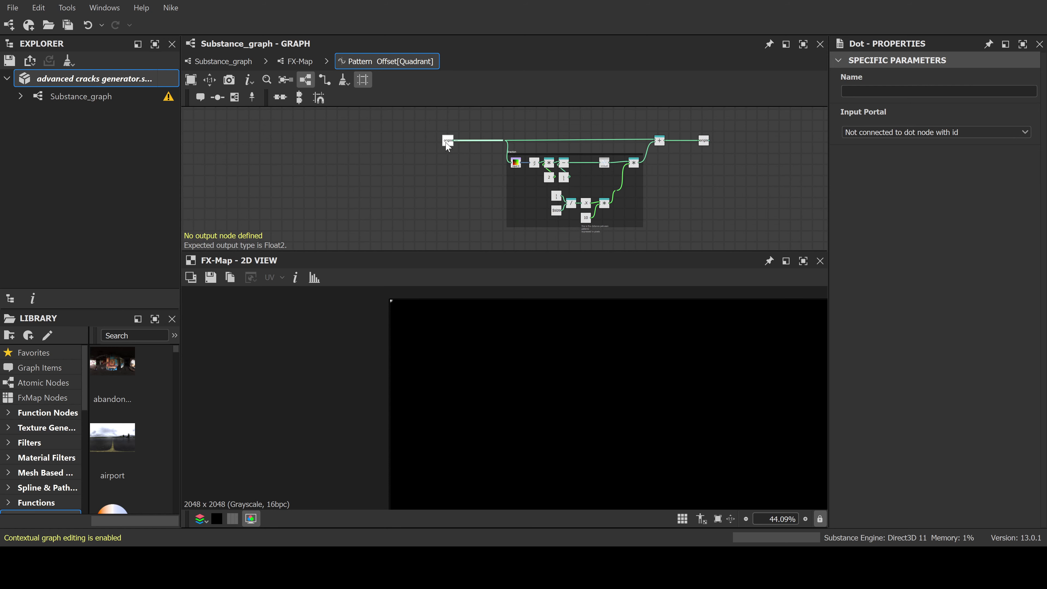
{"action": "left_click_drag", "start_coordinate": [447, 147], "coordinate": [449, 147]}
{"action": "middle_click_drag", "start_coordinate": [746, 154], "coordinate": [677, 186]}
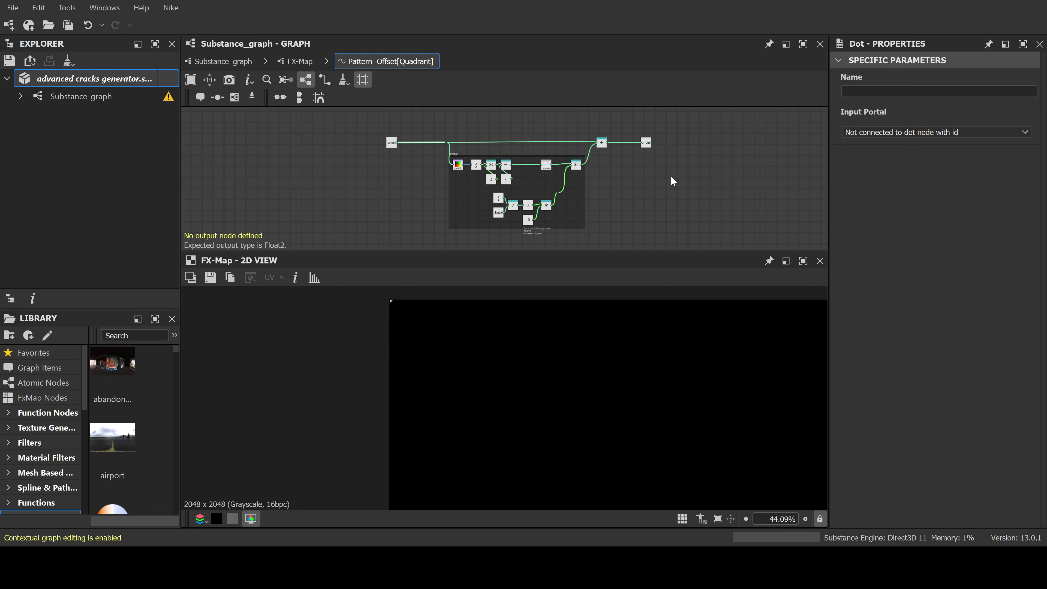
{"action": "scroll", "coordinate": [645, 142], "scroll_direction": "up", "scroll_amount": 3}
{"action": "left_click", "coordinate": [648, 147]}
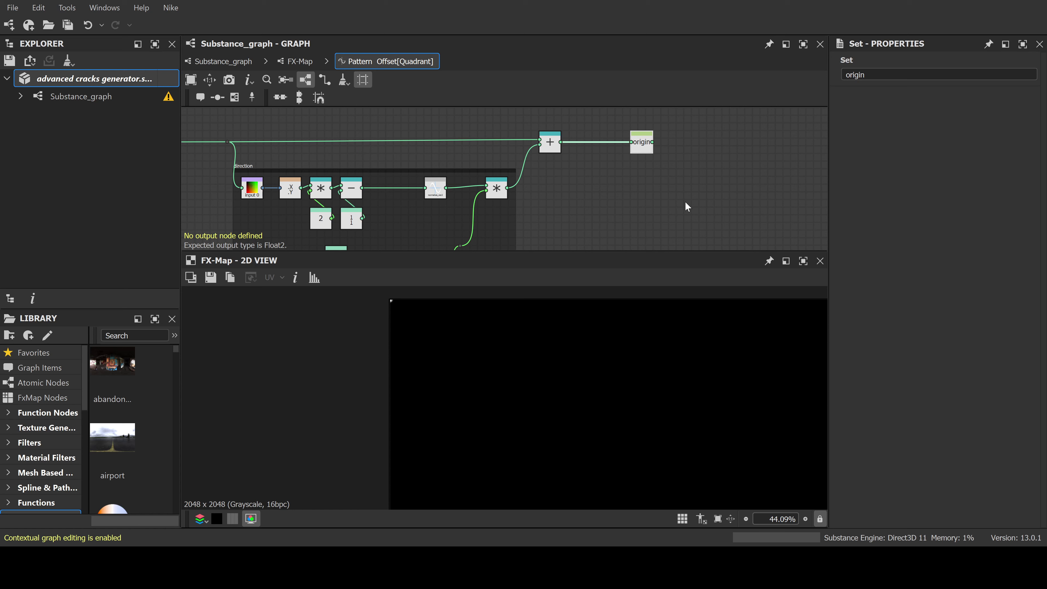
{"action": "key", "text": "o"}
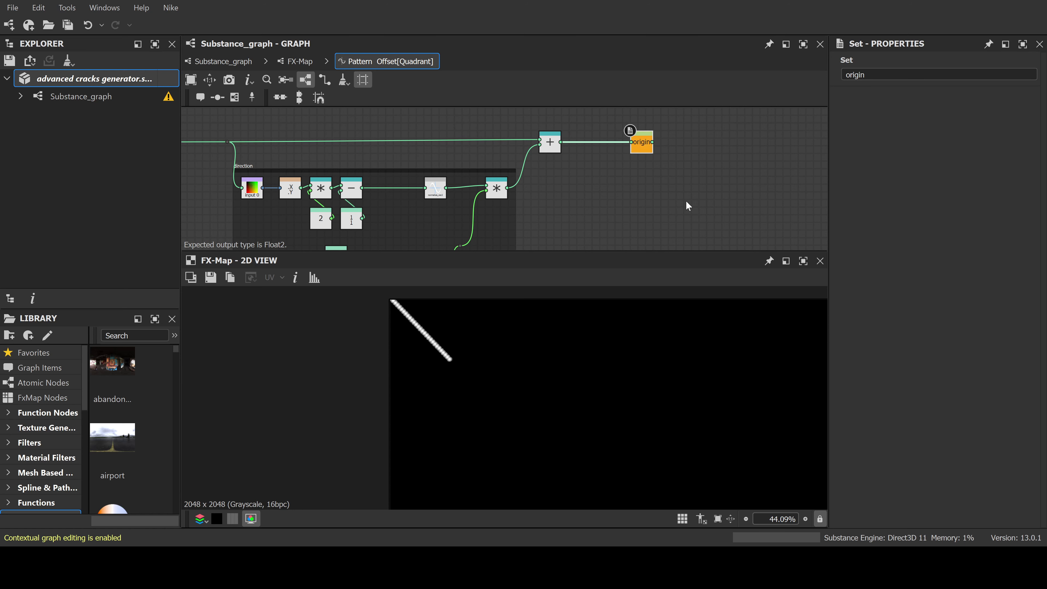
{"action": "scroll", "coordinate": [461, 358], "scroll_direction": "down", "scroll_amount": 1}
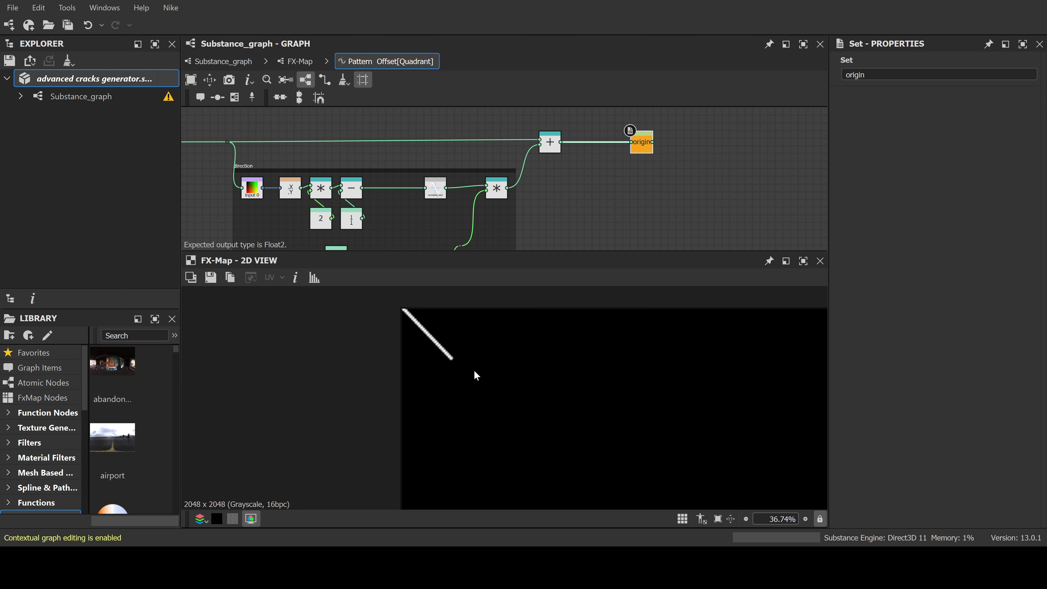
{"action": "scroll", "coordinate": [465, 371], "scroll_direction": "up", "scroll_amount": 7}
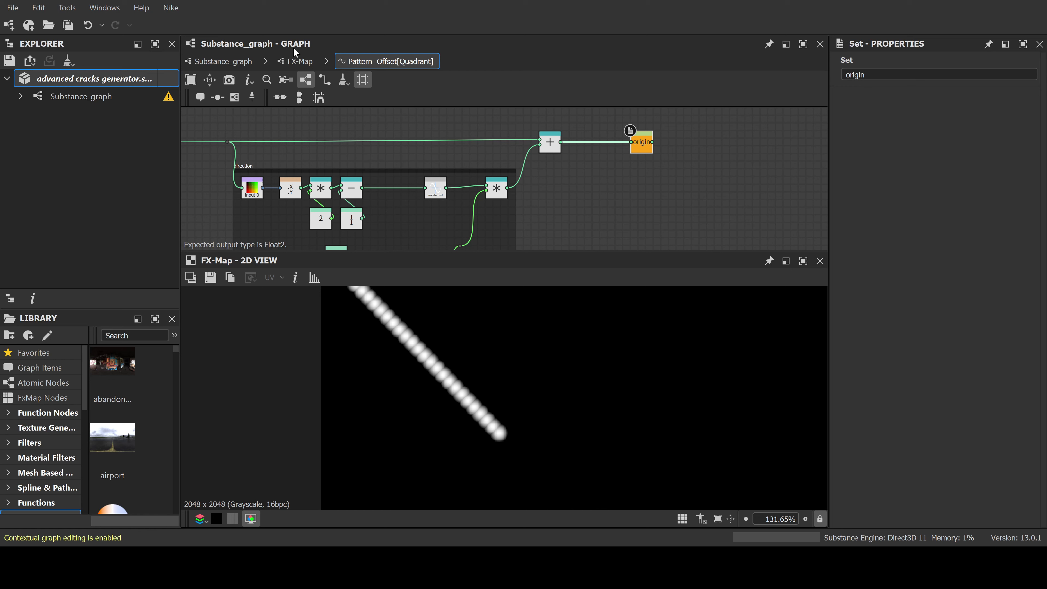
{"action": "scroll", "coordinate": [507, 385], "scroll_direction": "down", "scroll_amount": 10}
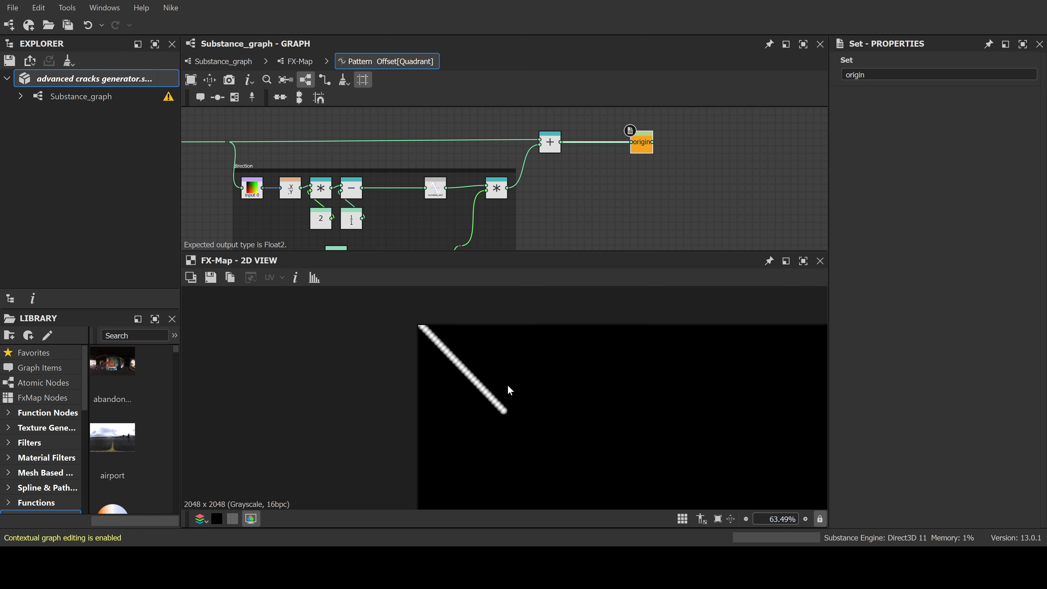
{"action": "middle_click_drag", "start_coordinate": [508, 379], "coordinate": [474, 340]}
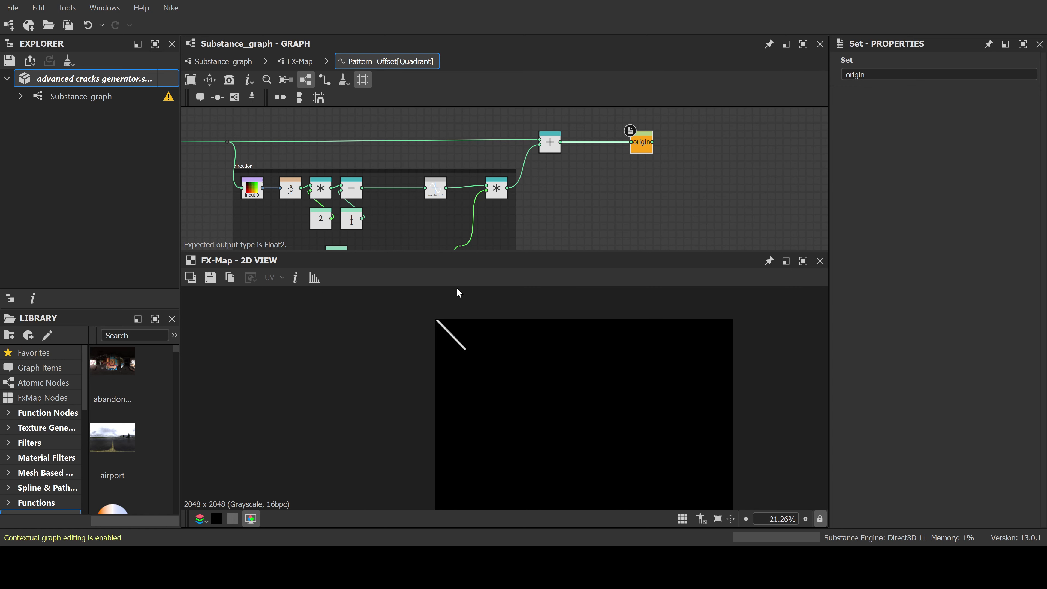
{"action": "scroll", "coordinate": [468, 345], "scroll_direction": "up", "scroll_amount": 4}
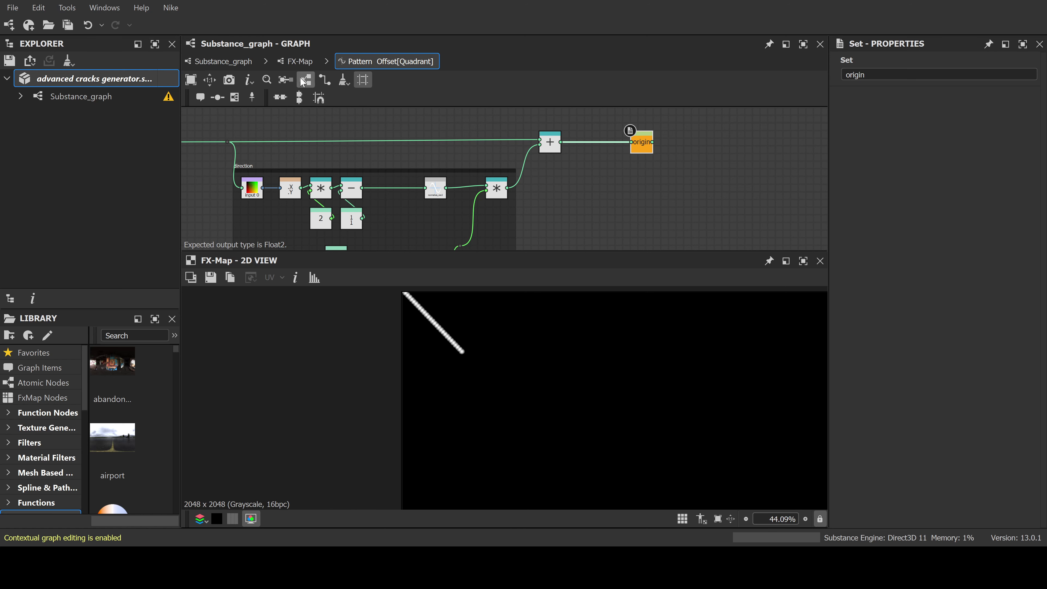
Open the Iterate node's Iterations function, move the Integer node up beneath the origin Set node, and set it to 1
{"action": "left_click", "coordinate": [300, 62]}
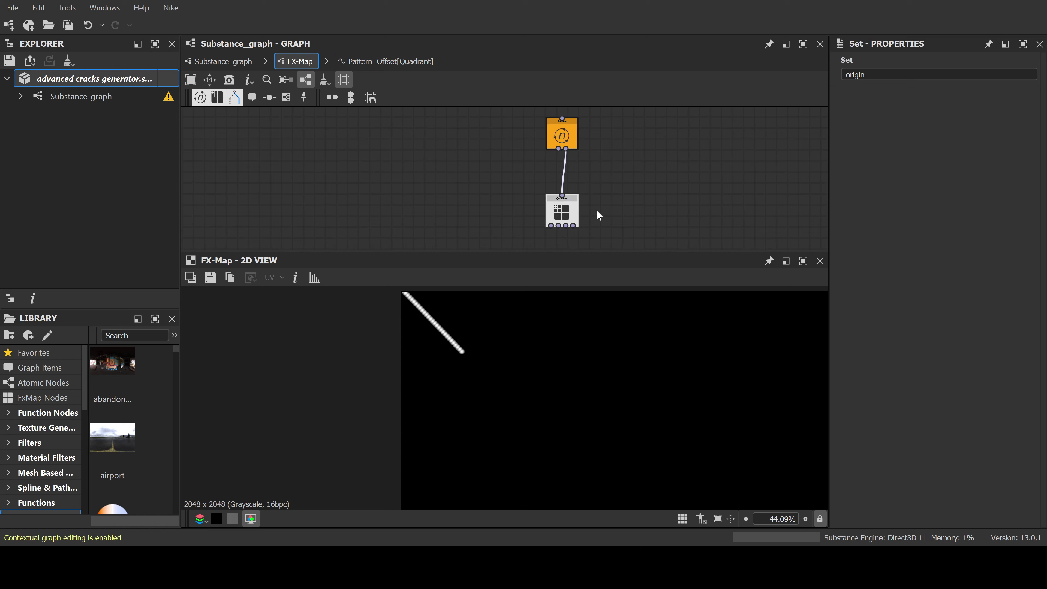
{"action": "left_click", "coordinate": [569, 133]}
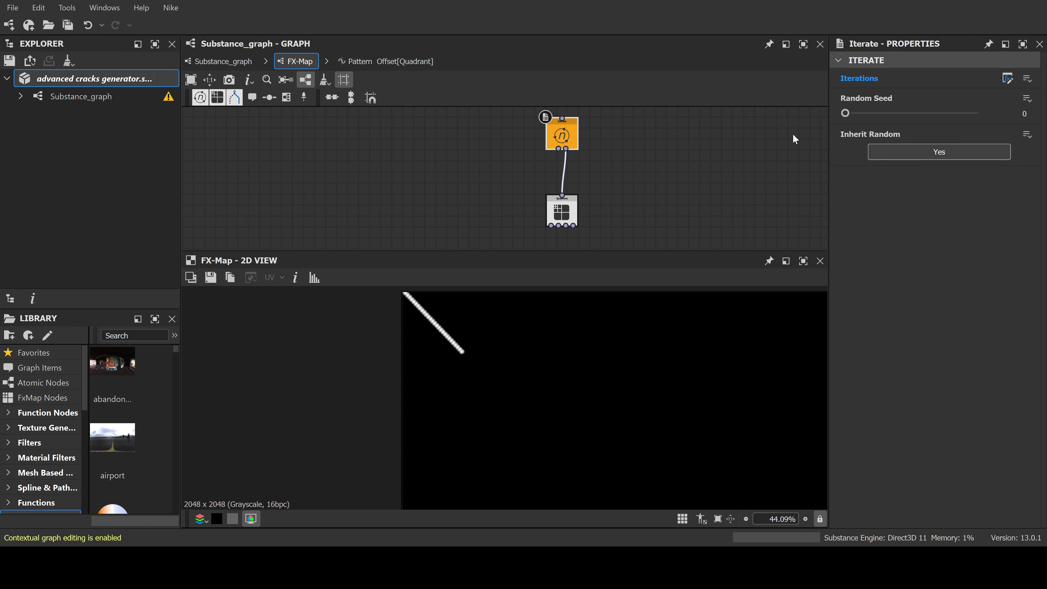
{"action": "left_click", "coordinate": [1013, 78]}
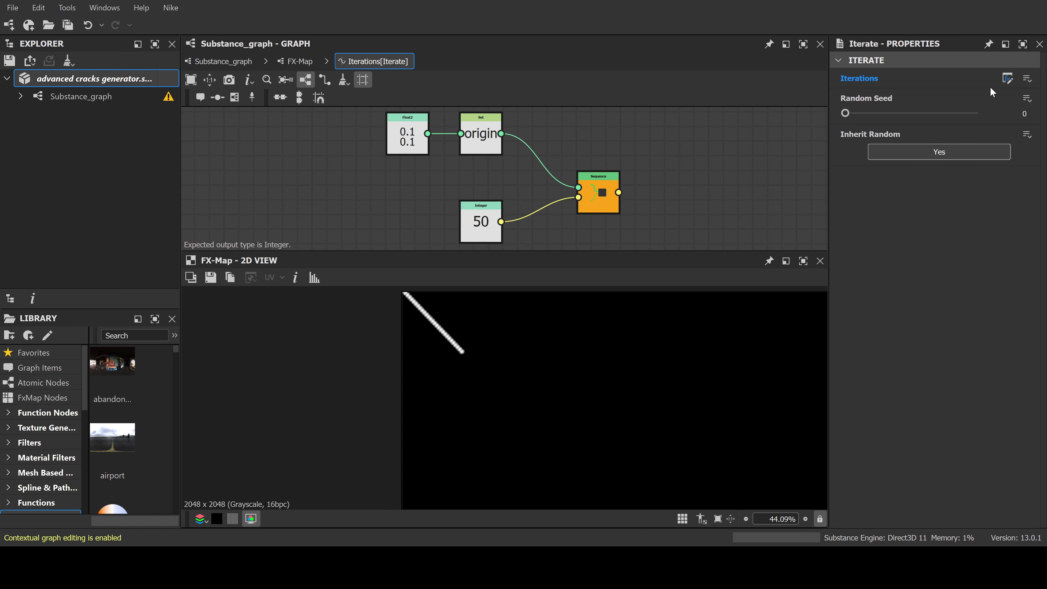
{"action": "left_click", "coordinate": [477, 215]}
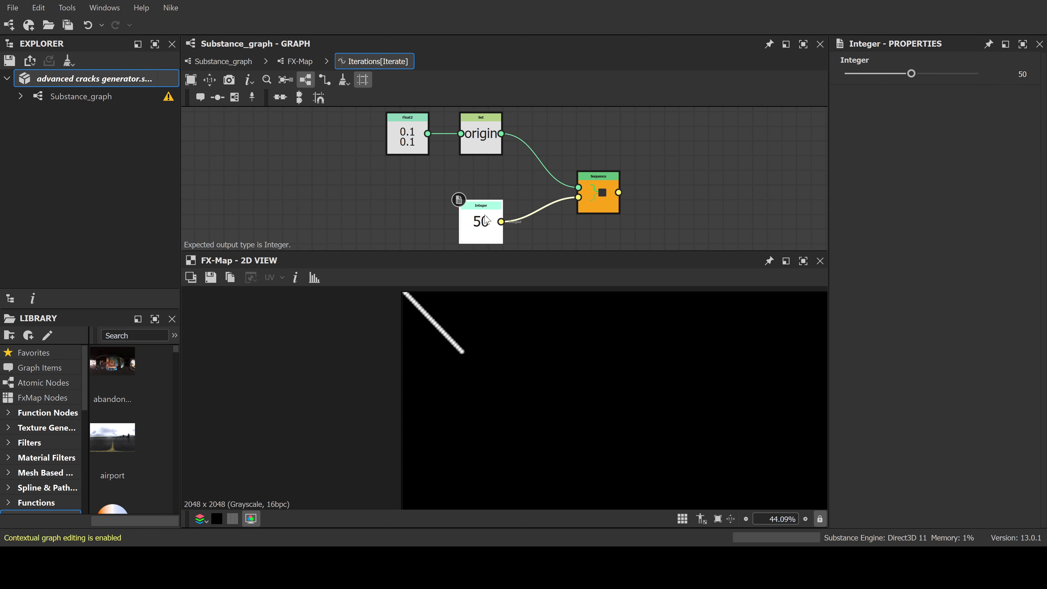
{"action": "left_click_drag", "start_coordinate": [478, 216], "coordinate": [478, 187]}
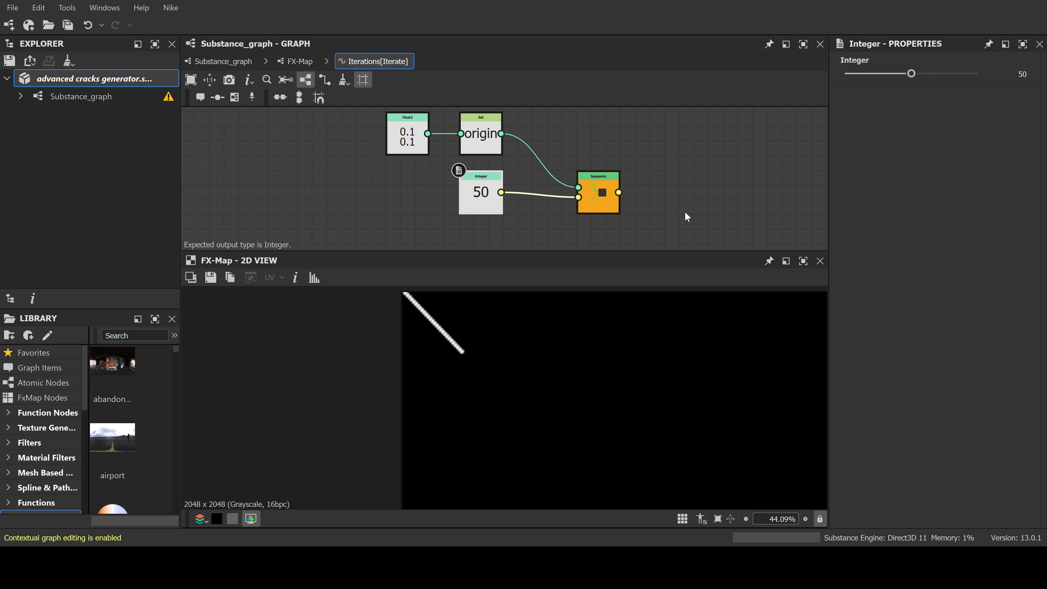
{"action": "left_click_drag", "start_coordinate": [911, 73], "coordinate": [852, 92]}
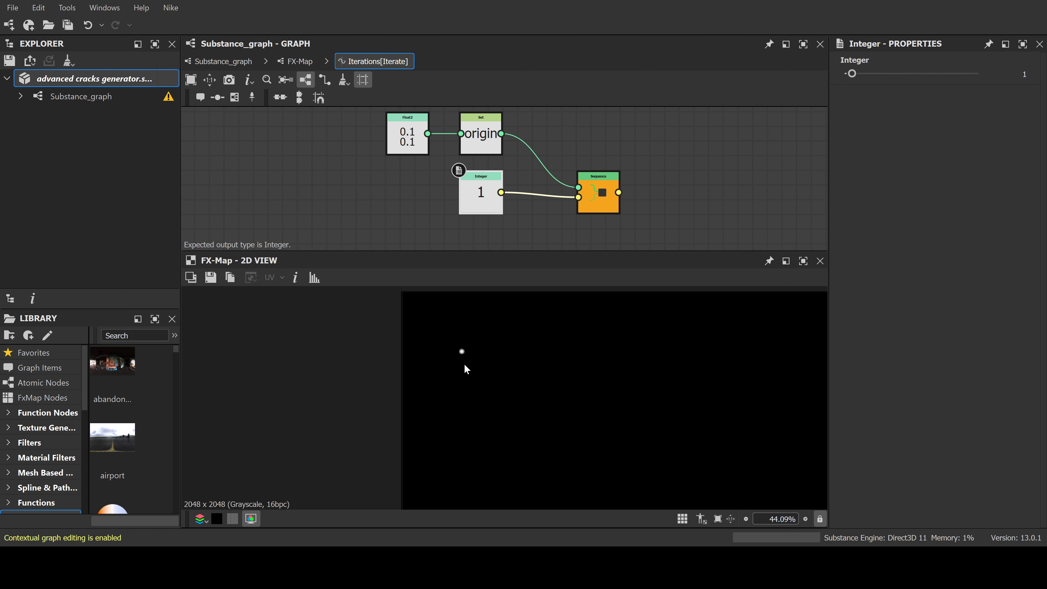
Set the Float2 starting value that feeds the origin variable to 0.35, 0.35
{"action": "left_click", "coordinate": [412, 146]}
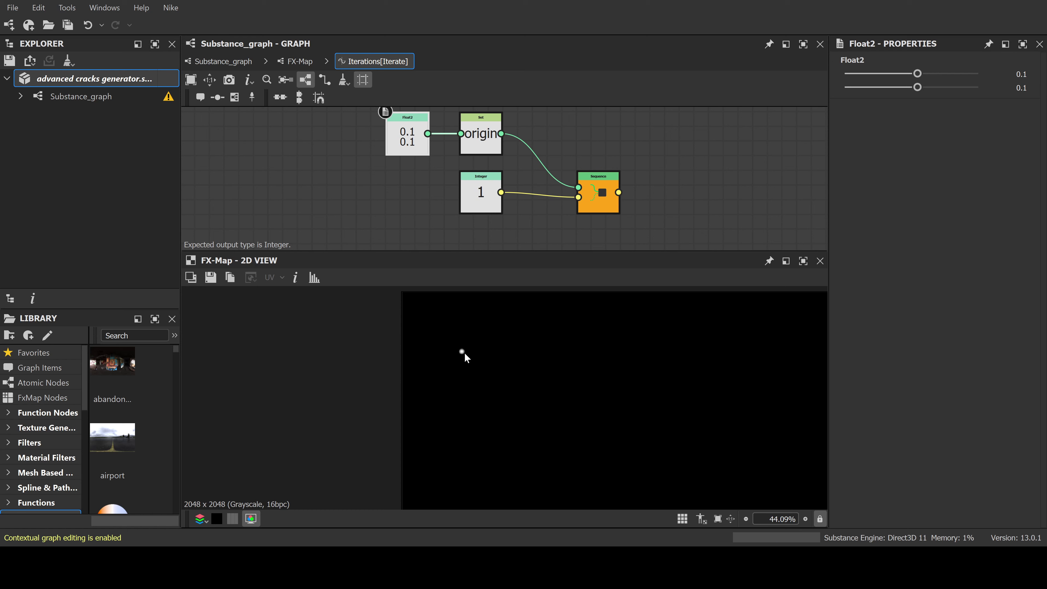
{"action": "mouse_move", "coordinate": [917, 73]}
{"action": "left_mouse_down"}
{"action": "mouse_move", "coordinate": [934, 73]}
{"action": "mouse_move", "coordinate": [916, 81]}
{"action": "mouse_move", "coordinate": [928, 87]}
{"action": "left_mouse_up"}
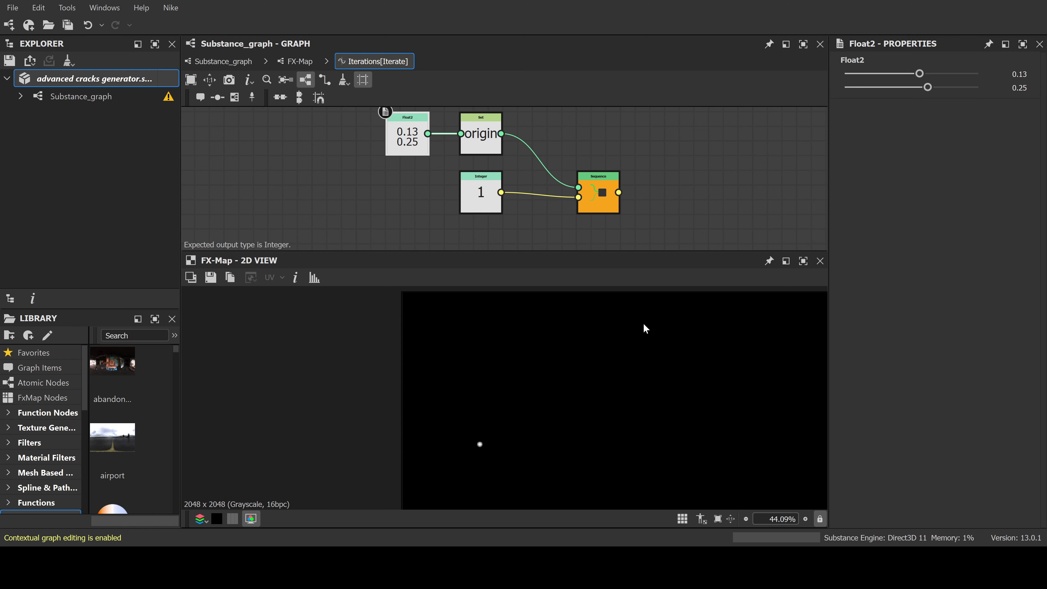
{"action": "scroll", "coordinate": [635, 326], "scroll_direction": "down", "scroll_amount": 4}
{"action": "left_click", "coordinate": [1015, 74]}
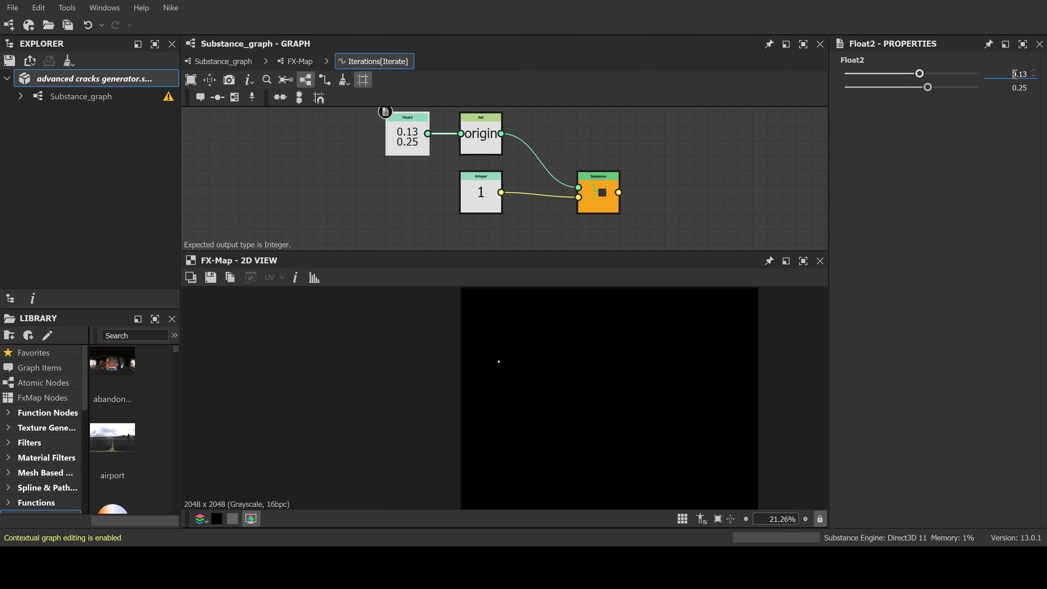
{"action": "double_click", "coordinate": [1015, 75]}
{"action": "type", "text": "0"}
{"action": "key", "text": "Return"}
{"action": "type", "text": "0.35"}
{"action": "key", "text": "Tab"}
{"action": "type", "text": "0."}
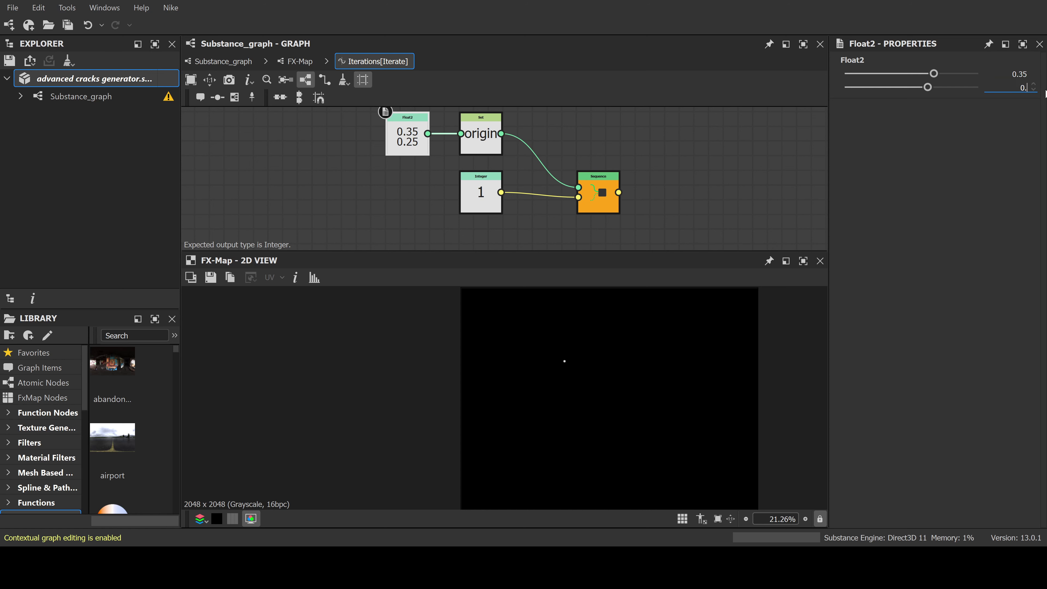
{"action": "type", "text": "35"}
{"action": "key", "text": "Return"}
Return to the main graph and rearrange the Normal and FX-Map nodes to free space beside the Distance node
{"action": "left_click", "coordinate": [227, 61]}
{"action": "scroll", "coordinate": [532, 178], "scroll_direction": "down", "scroll_amount": 2}
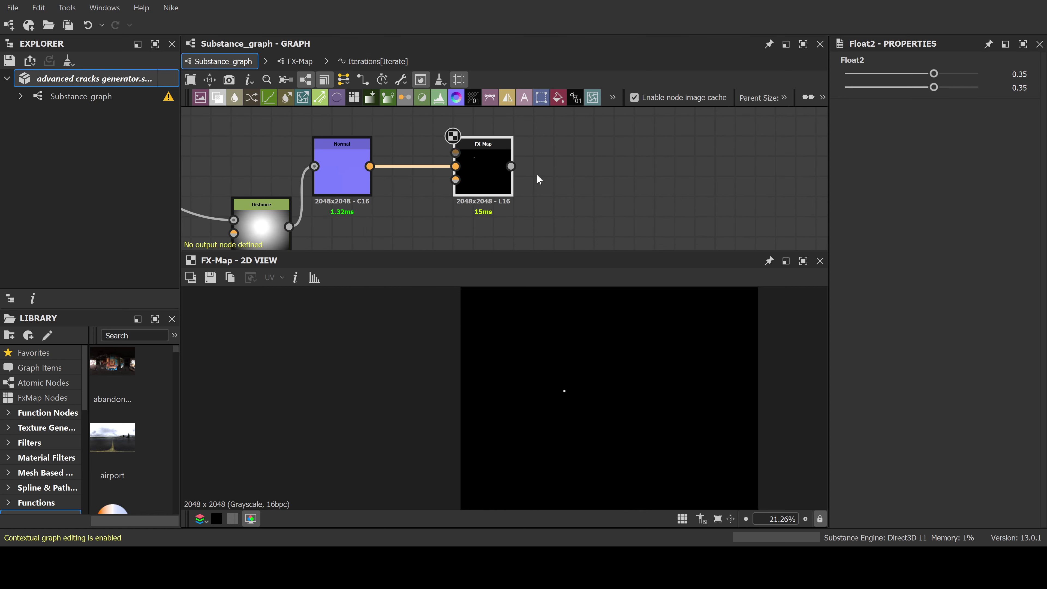
{"action": "scroll", "coordinate": [519, 199], "scroll_direction": "down", "scroll_amount": 2}
{"action": "left_click_drag", "start_coordinate": [392, 181], "coordinate": [325, 168]}
{"action": "left_click_drag", "start_coordinate": [493, 183], "coordinate": [506, 169]}
{"action": "left_click", "coordinate": [392, 160]}
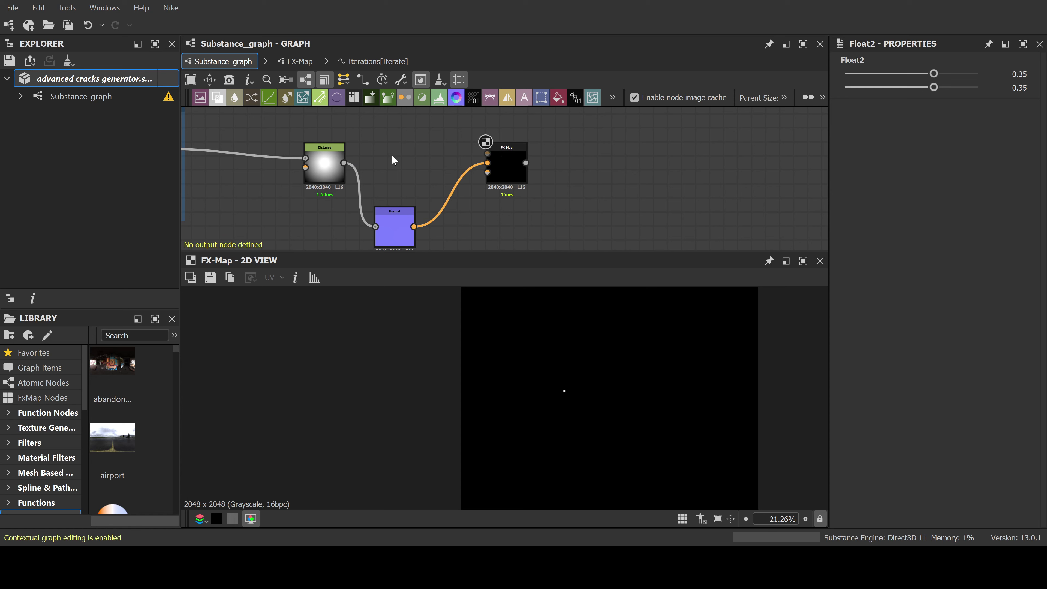
Add a Levels node fed by the Distance node, lower its output white level, and connect it to the FX-Map's background input
{"action": "left_click", "coordinate": [438, 97]}
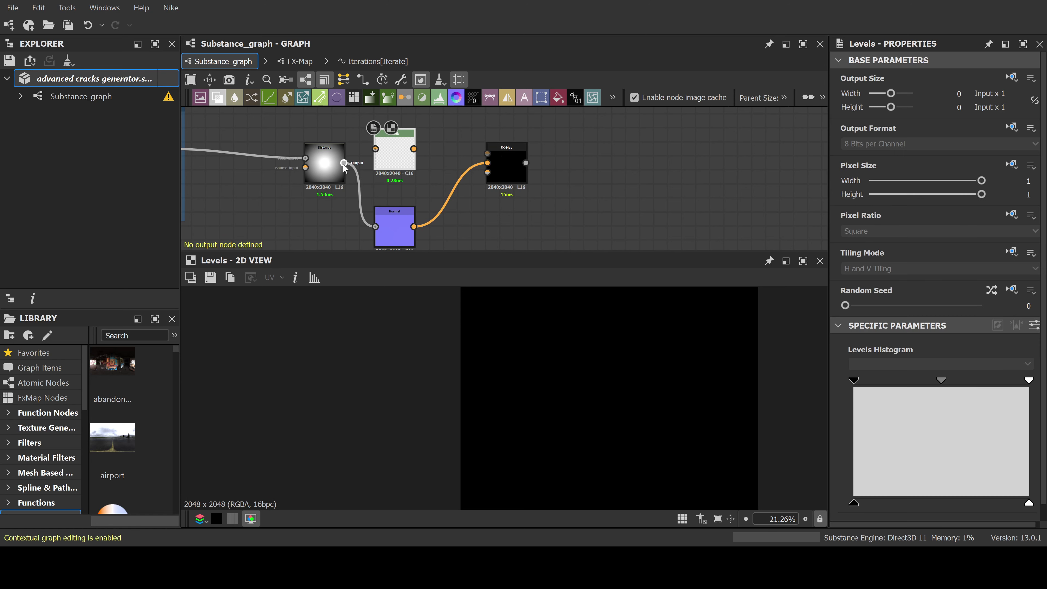
{"action": "left_click_drag", "start_coordinate": [344, 163], "coordinate": [375, 149]}
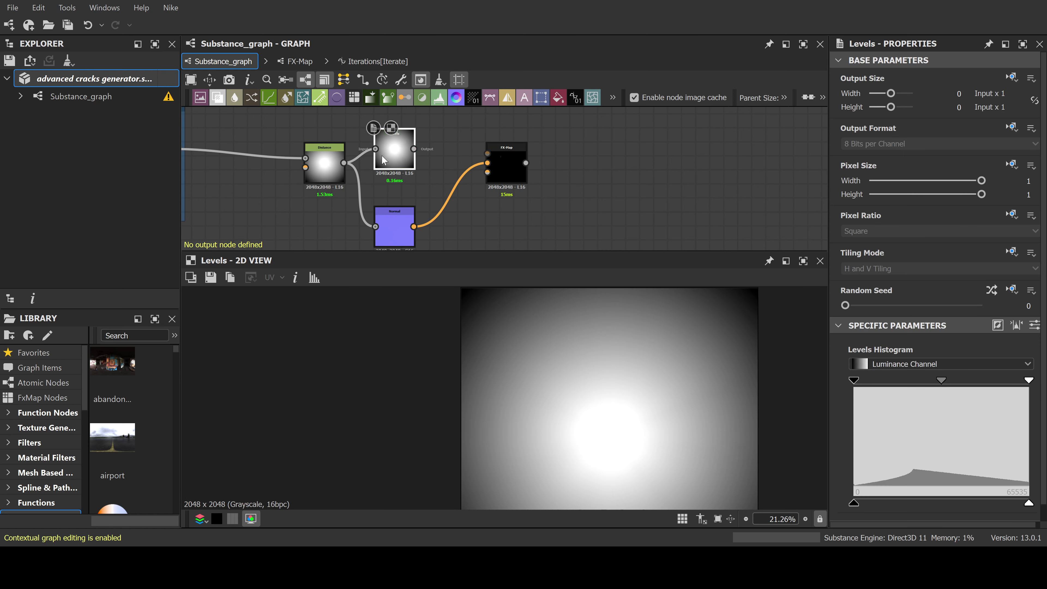
{"action": "left_click_drag", "start_coordinate": [1029, 503], "coordinate": [926, 507]}
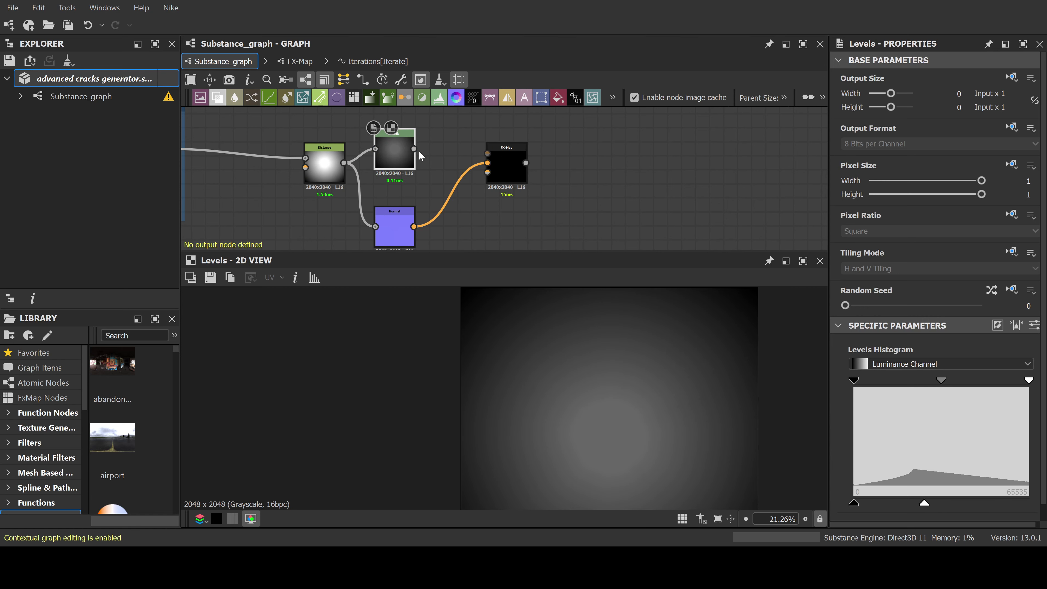
{"action": "left_click_drag", "start_coordinate": [415, 154], "coordinate": [488, 153]}
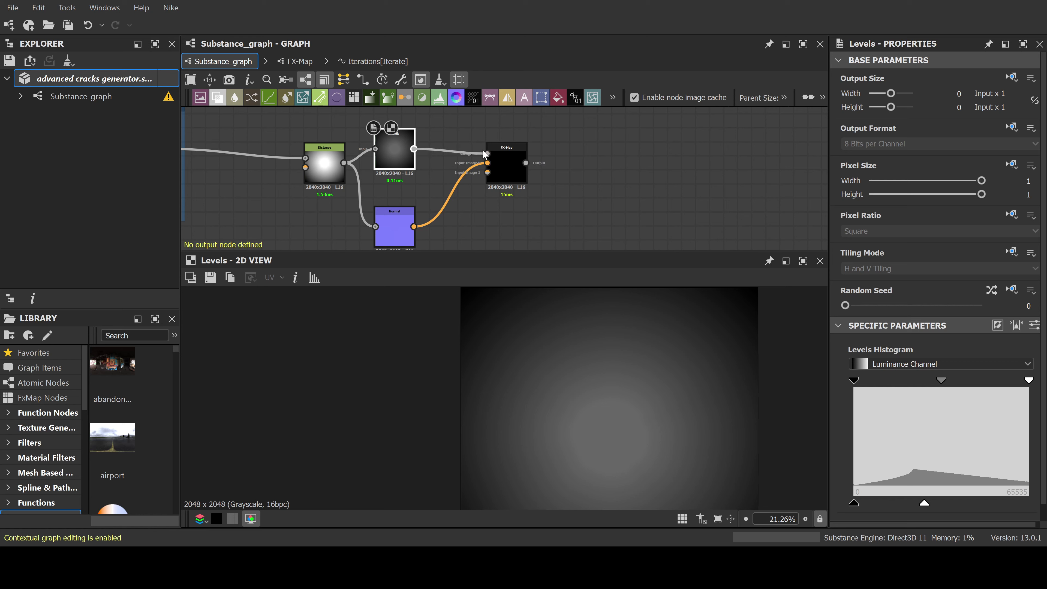
{"action": "left_click", "coordinate": [499, 155]}
{"action": "middle_click_drag", "start_coordinate": [586, 381], "coordinate": [627, 386]}
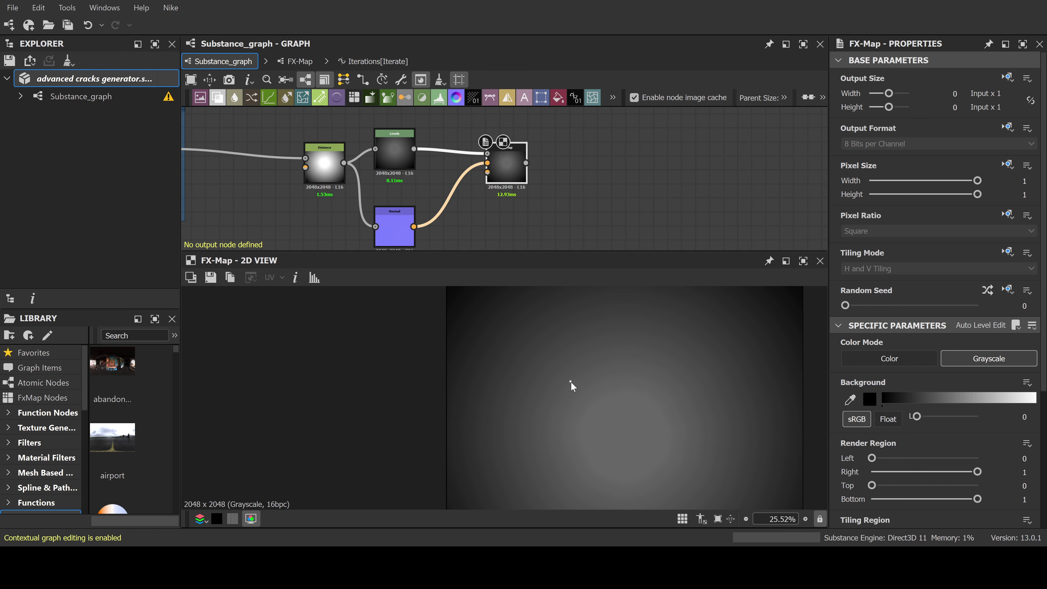
Reopen the FX-Map's Iterations function and set the Integer iteration count to 50
{"action": "double_click", "coordinate": [504, 157]}
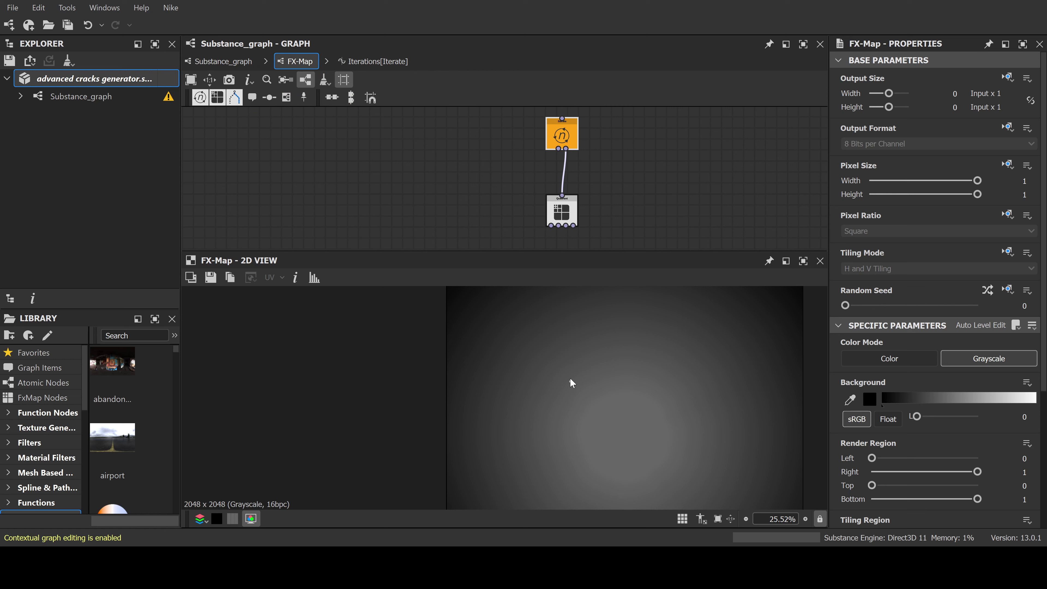
{"action": "left_click", "coordinate": [377, 61]}
{"action": "left_click", "coordinate": [482, 198]}
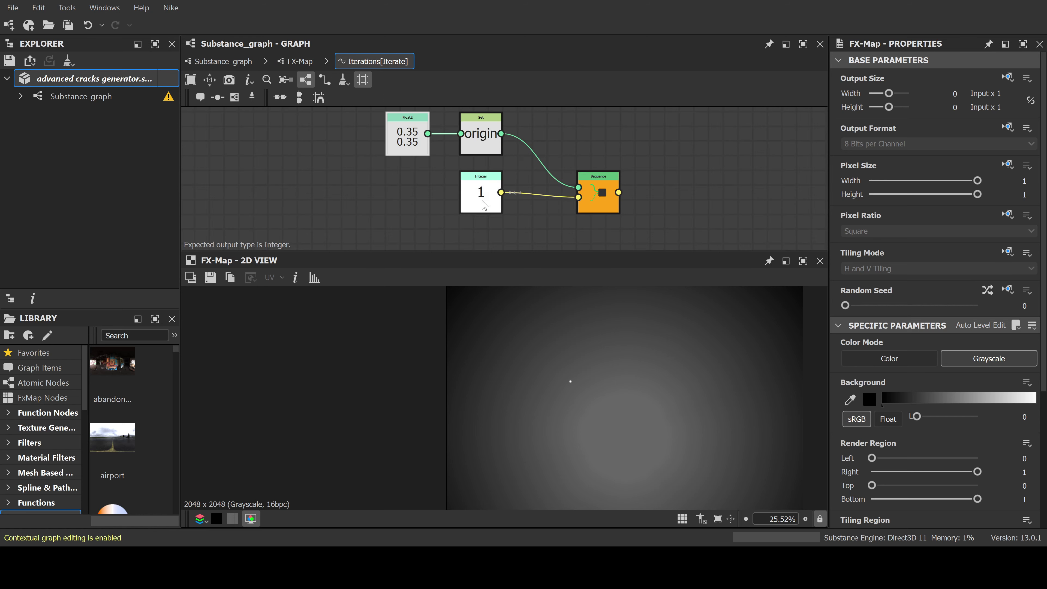
{"action": "left_click_drag", "start_coordinate": [925, 74], "coordinate": [1044, 76]}
{"action": "type", "text": "50"}
{"action": "key", "text": "Return"}
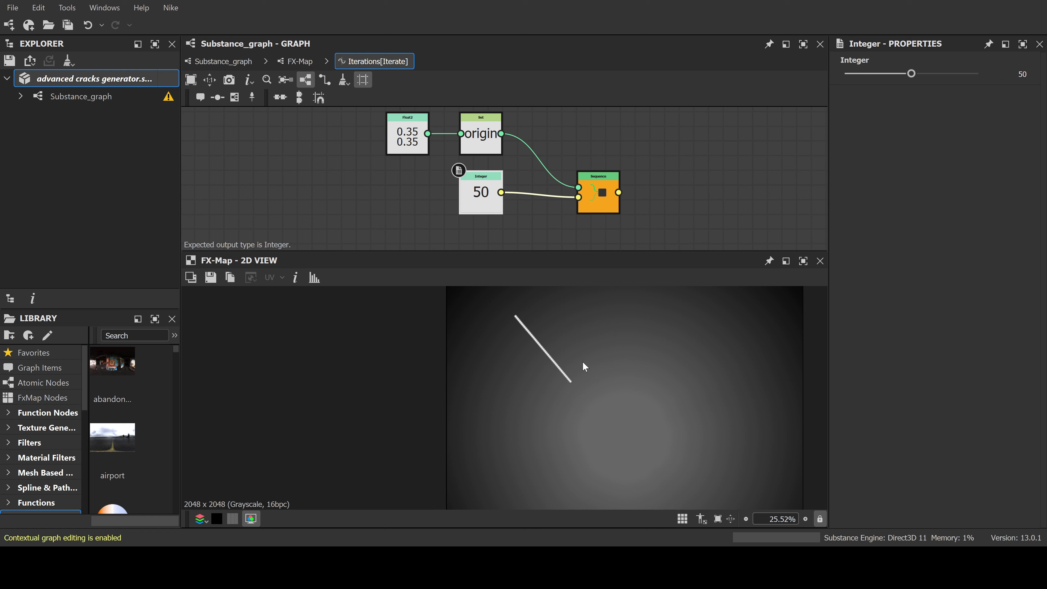
In the Quadrant's Pattern Offset function, realign the distance link's dot and insert a Negation node after the distance Multiplication
{"action": "left_click", "coordinate": [302, 63]}
{"action": "left_click", "coordinate": [561, 212]}
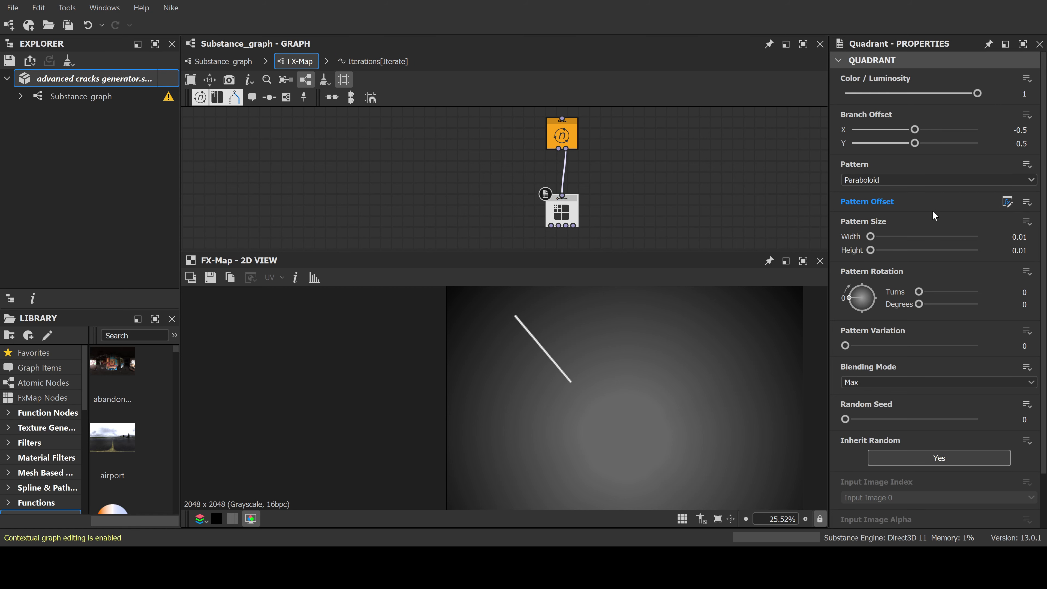
{"action": "left_click", "coordinate": [1007, 202]}
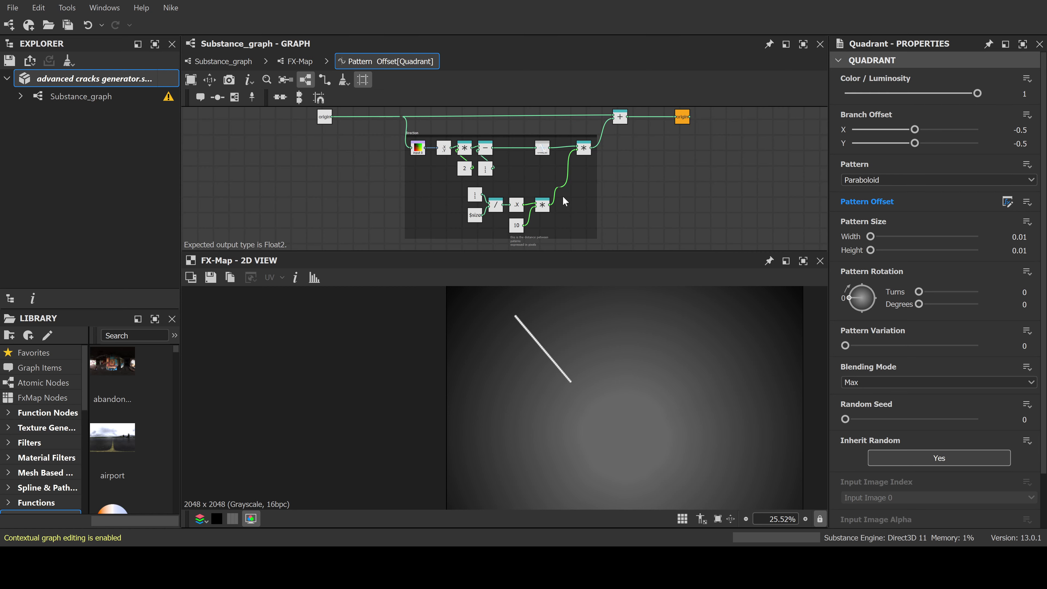
{"action": "scroll", "coordinate": [590, 184], "scroll_direction": "up", "scroll_amount": 3}
{"action": "scroll", "coordinate": [588, 183], "scroll_direction": "up", "scroll_amount": 4}
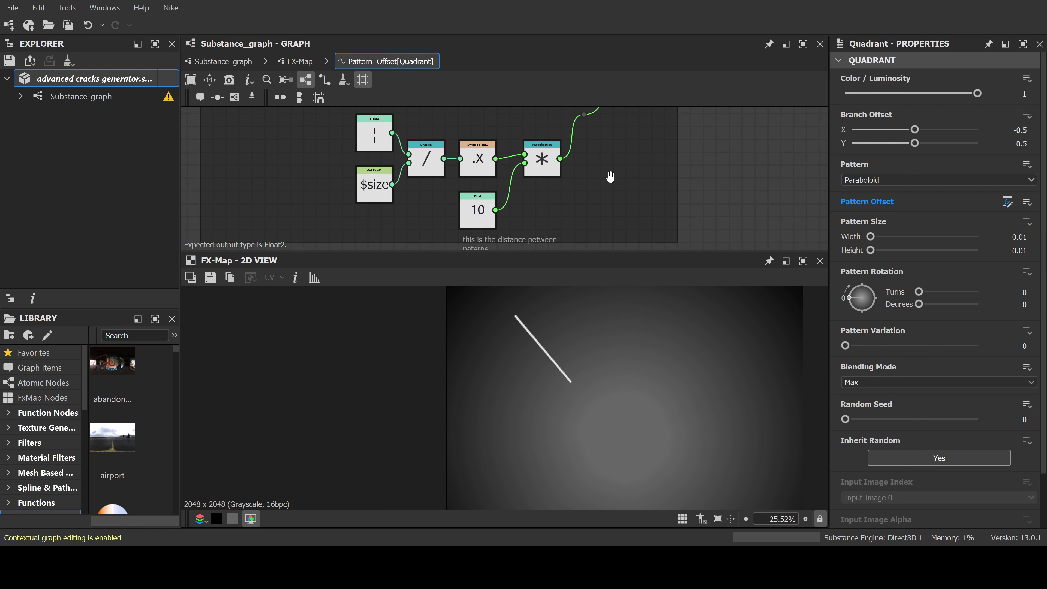
{"action": "middle_click_drag", "start_coordinate": [548, 139], "coordinate": [530, 161]}
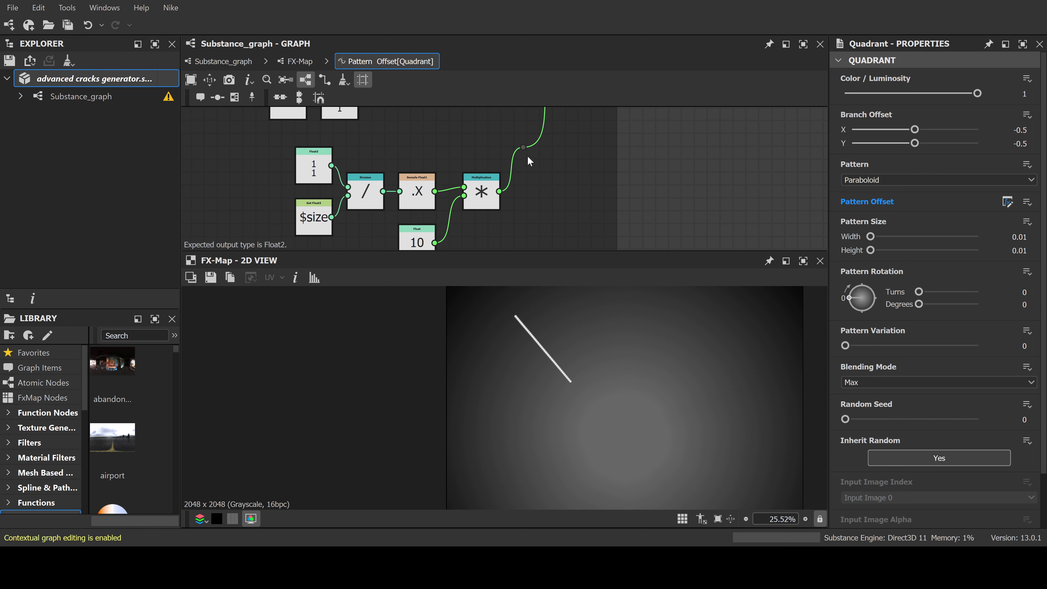
{"action": "left_click_drag", "start_coordinate": [525, 151], "coordinate": [568, 194]}
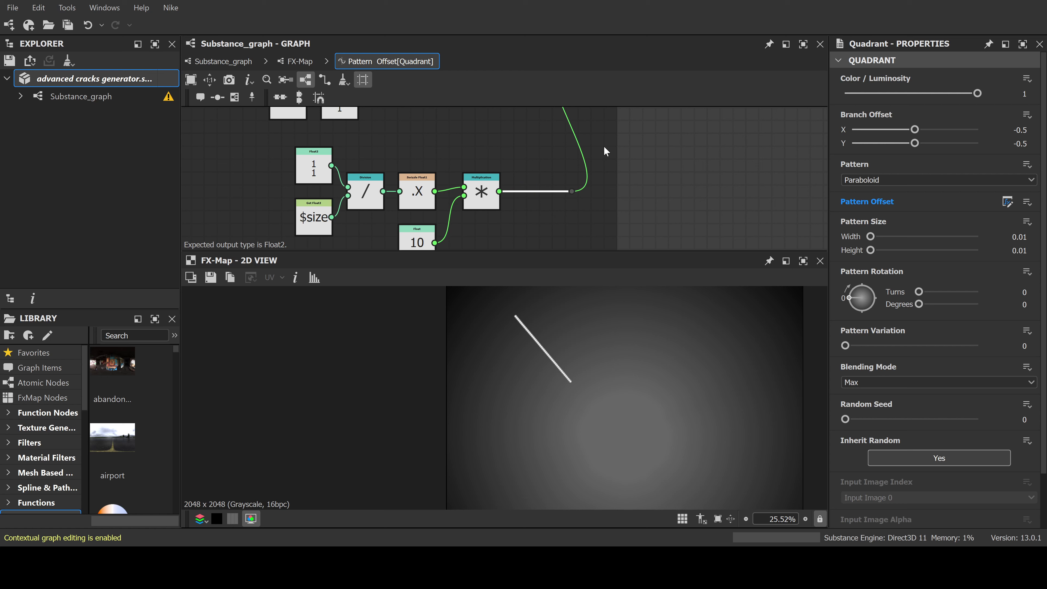
{"action": "key", "text": "n"}
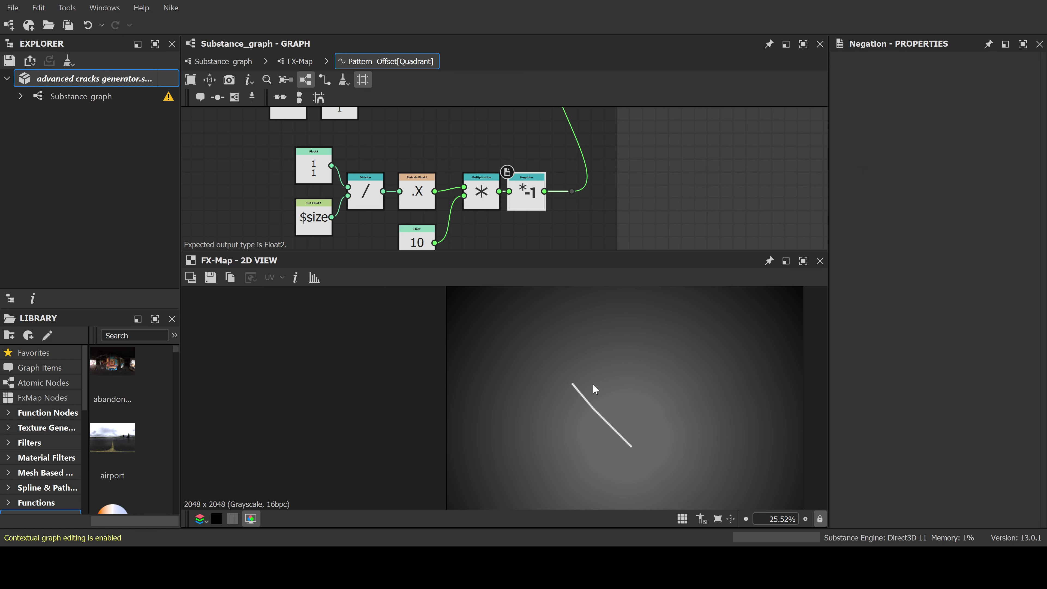
{"action": "left_click_drag", "start_coordinate": [486, 202], "coordinate": [476, 198]}
Set the Float for the distance between patterns to 32 and inspect the spacing in the 2D view
{"action": "middle_click_drag", "start_coordinate": [442, 237], "coordinate": [451, 181]}
{"action": "scroll", "coordinate": [584, 394], "scroll_direction": "up", "scroll_amount": 4}
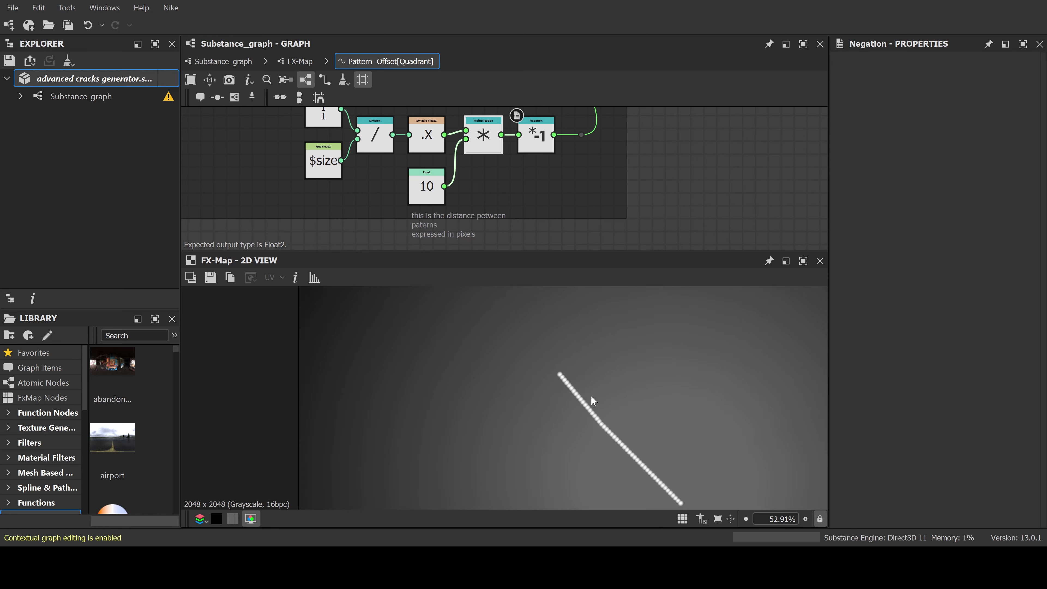
{"action": "scroll", "coordinate": [592, 400], "scroll_direction": "up", "scroll_amount": 4}
{"action": "left_click", "coordinate": [429, 196]}
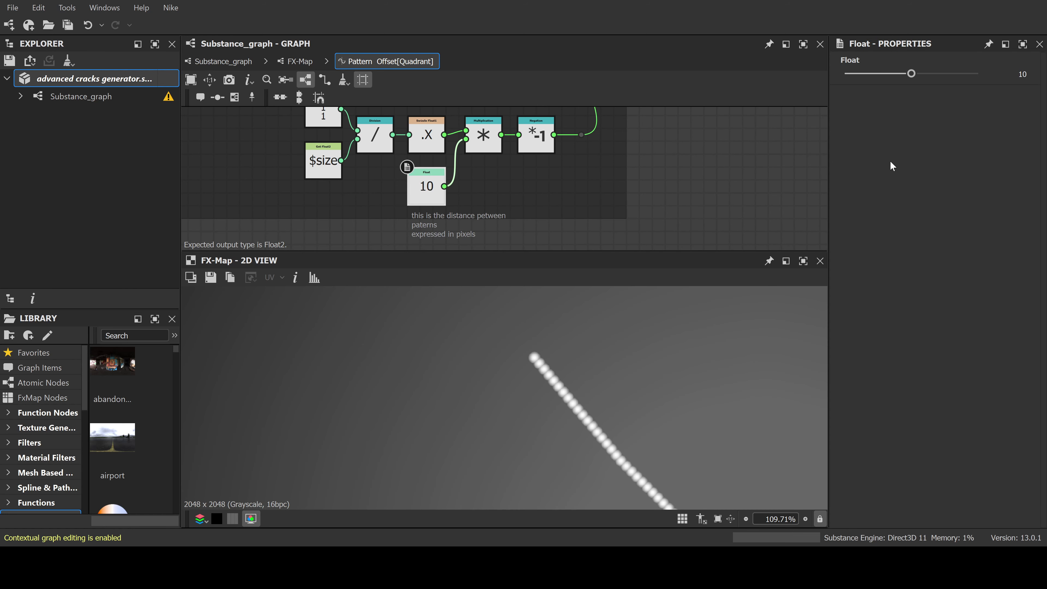
{"action": "double_click", "coordinate": [1021, 74]}
{"action": "type", "text": "32"}
{"action": "key", "text": "Return"}
{"action": "scroll", "coordinate": [652, 396], "scroll_direction": "down", "scroll_amount": 3}
{"action": "middle_click_drag", "start_coordinate": [651, 397], "coordinate": [585, 358]}
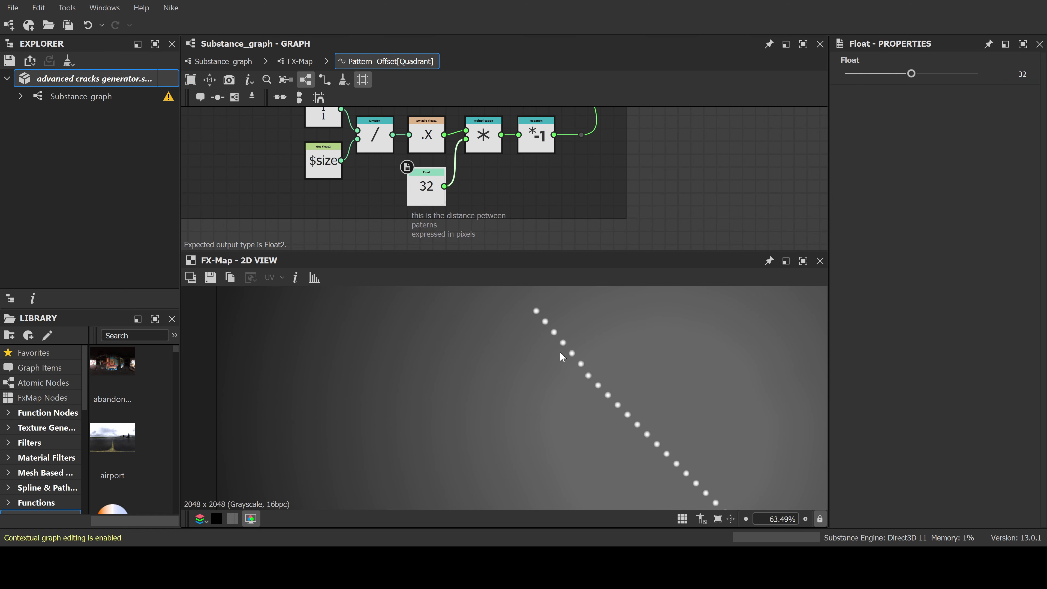
{"action": "scroll", "coordinate": [606, 379], "scroll_direction": "down", "scroll_amount": 4}
{"action": "middle_click_drag", "start_coordinate": [642, 399], "coordinate": [621, 392]}
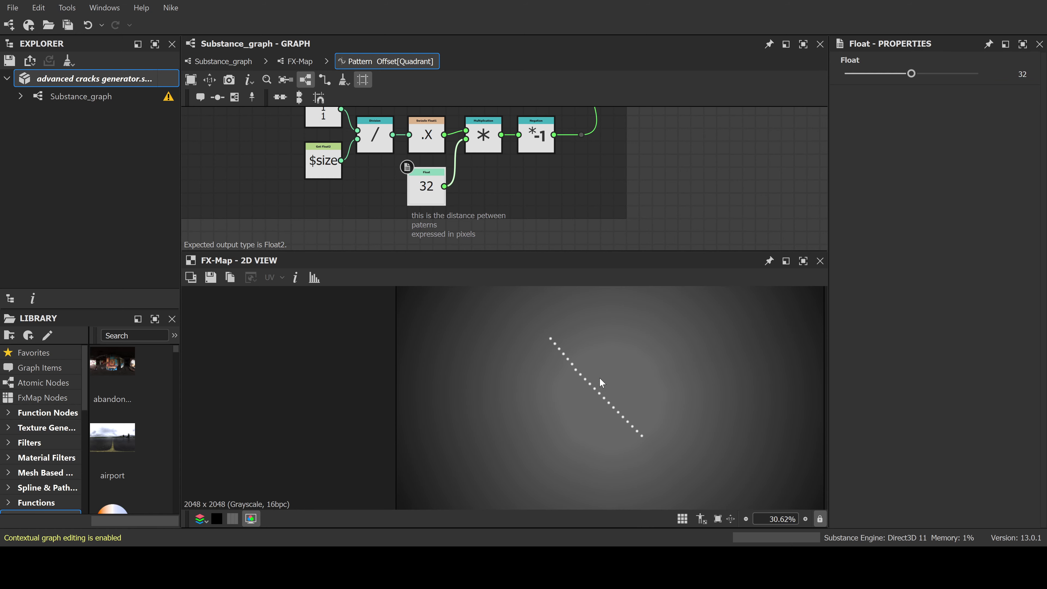
Reduce the pattern distance Float to 5 and inspect the line up close in the 2D view
{"action": "left_click_drag", "start_coordinate": [912, 74], "coordinate": [858, 88]}
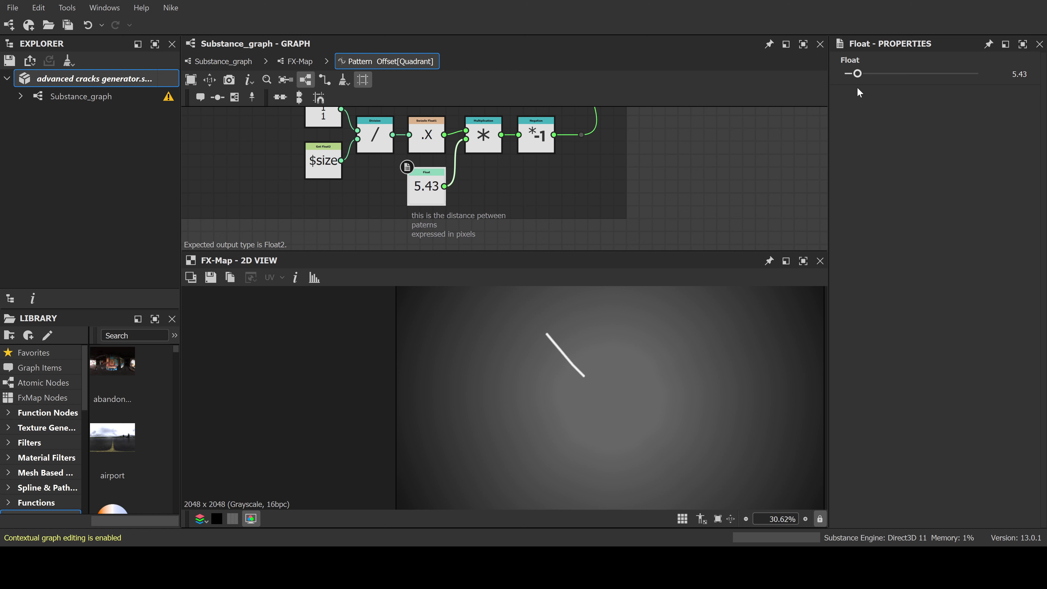
{"action": "left_click_drag", "start_coordinate": [1005, 73], "coordinate": [1027, 74]}
{"action": "type", "text": "5"}
{"action": "key", "text": "Return"}
{"action": "scroll", "coordinate": [595, 359], "scroll_direction": "up", "scroll_amount": 4}
{"action": "scroll", "coordinate": [589, 365], "scroll_direction": "up", "scroll_amount": 3}
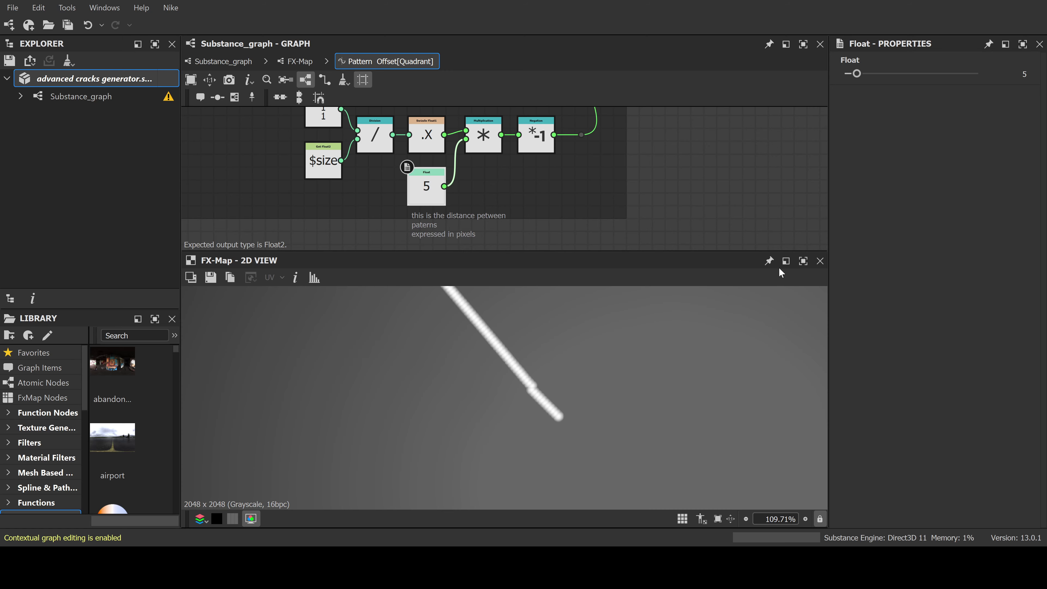
Set the pattern distance Float to 3 and check the line's smoothness in the 2D view
{"action": "double_click", "coordinate": [1025, 74]}
{"action": "type", "text": "3"}
{"action": "key", "text": "Return"}
{"action": "scroll", "coordinate": [520, 353], "scroll_direction": "down", "scroll_amount": 4}
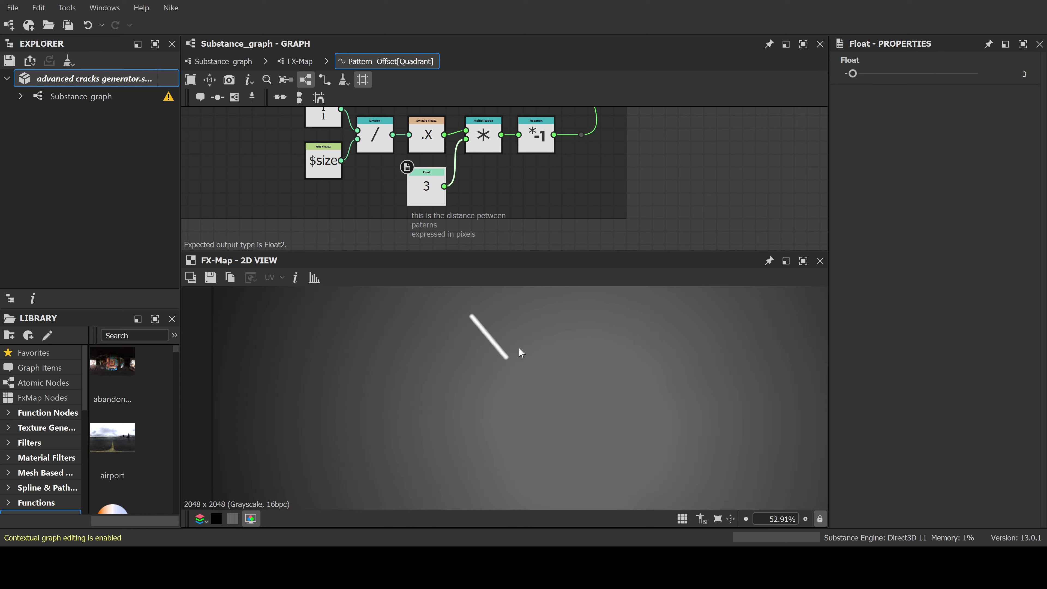
{"action": "scroll", "coordinate": [483, 351], "scroll_direction": "up", "scroll_amount": 7}
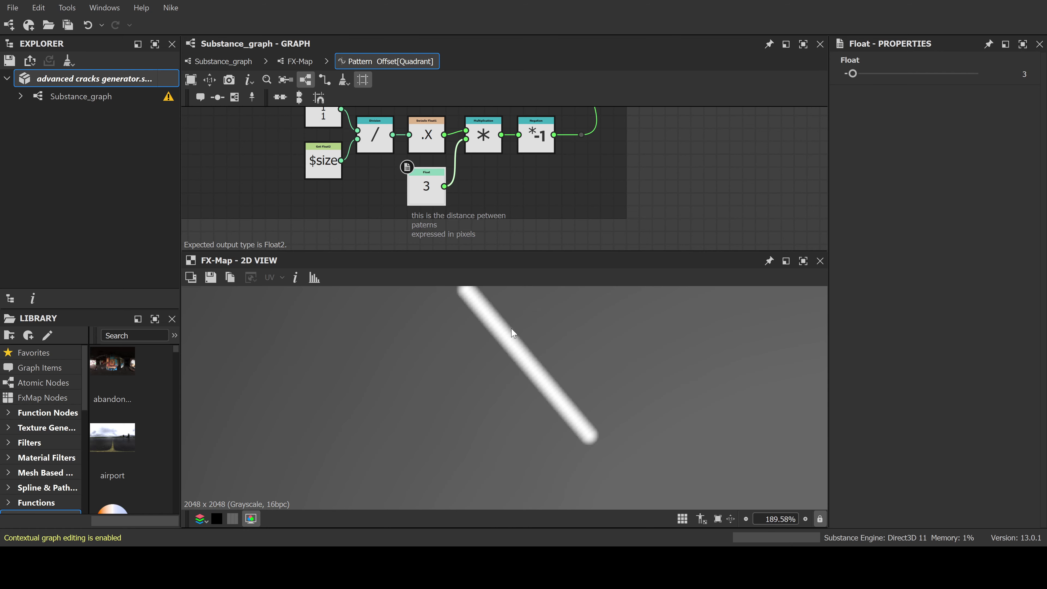
{"action": "scroll", "coordinate": [584, 193], "scroll_direction": "down", "scroll_amount": 5}
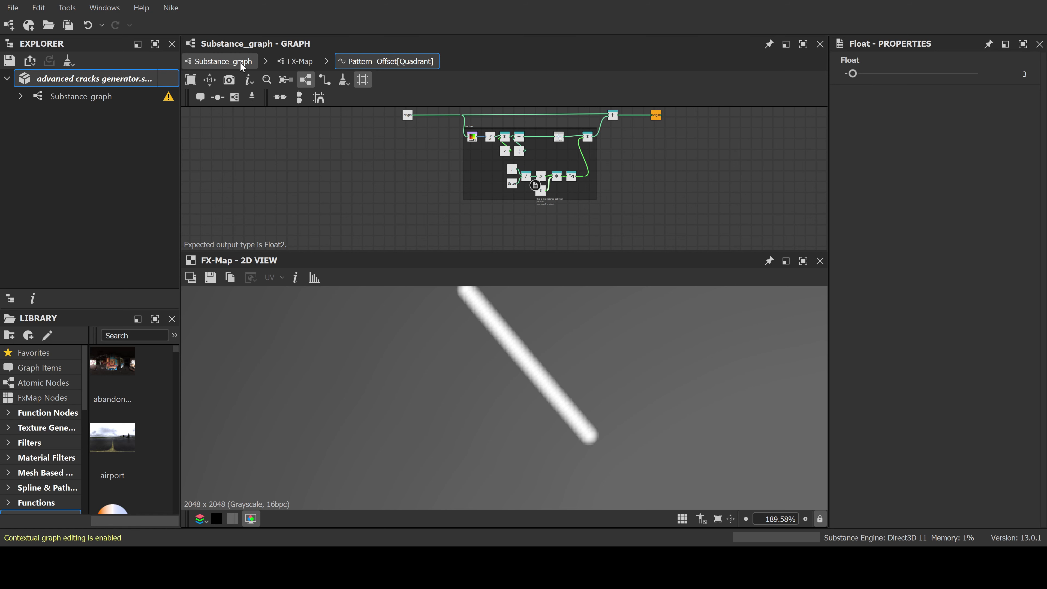
Return to the FX-Map graph and move the Iterate node closer to the Quadrant node
{"action": "scroll", "coordinate": [575, 406], "scroll_direction": "down", "scroll_amount": 9}
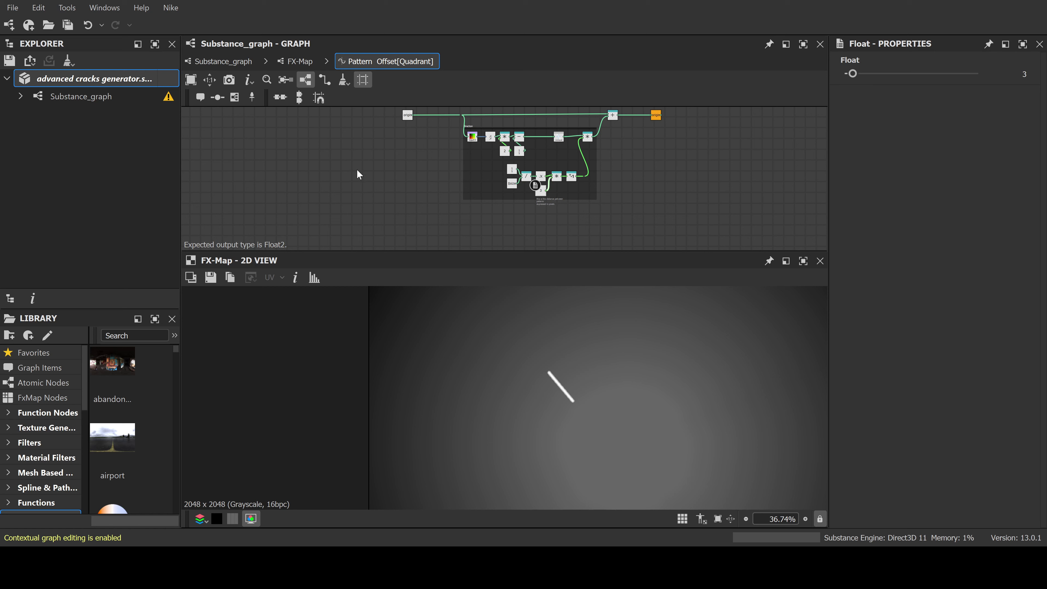
{"action": "left_click", "coordinate": [297, 61]}
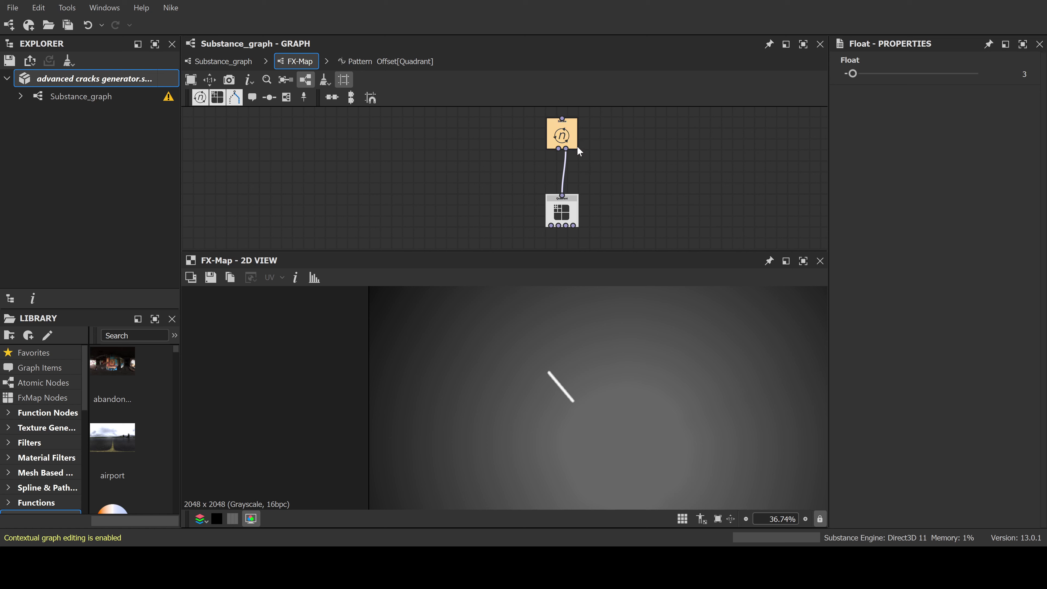
{"action": "left_click_drag", "start_coordinate": [565, 145], "coordinate": [565, 156]}
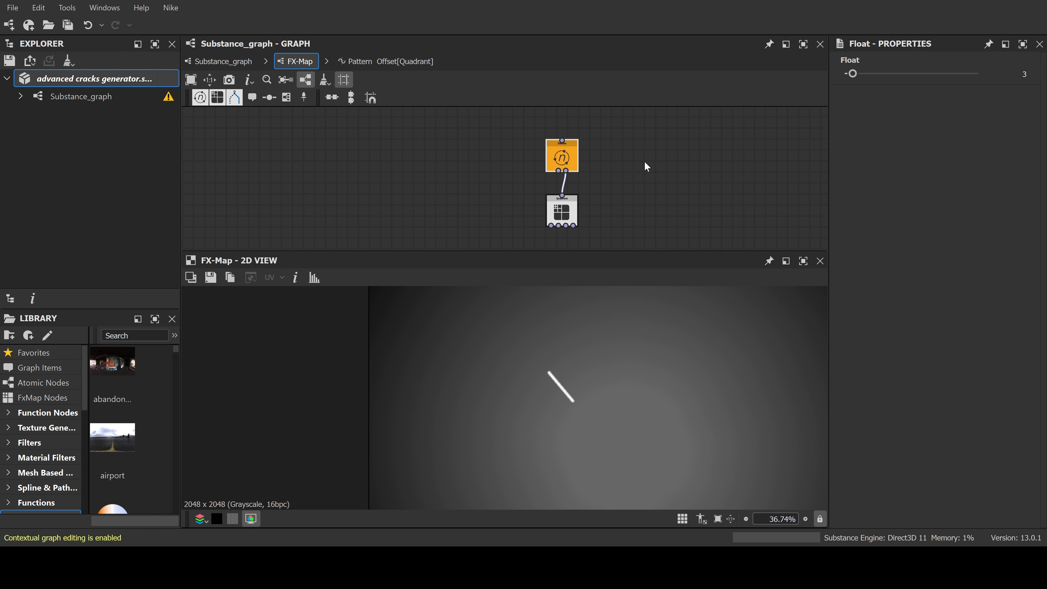
{"action": "middle_click_drag", "start_coordinate": [634, 148], "coordinate": [637, 187]}
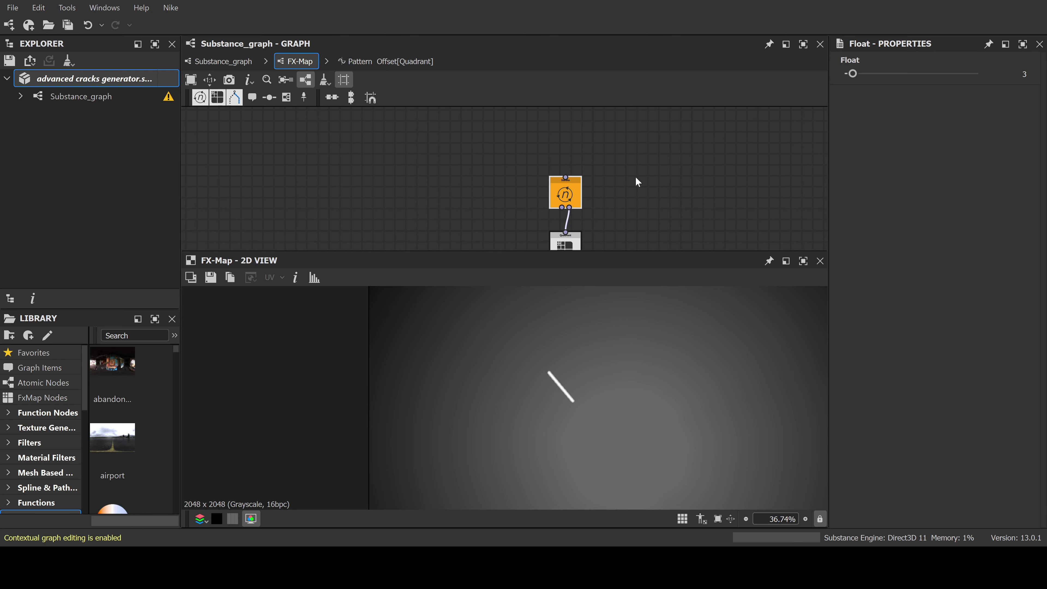
{"action": "left_click", "coordinate": [203, 103]}
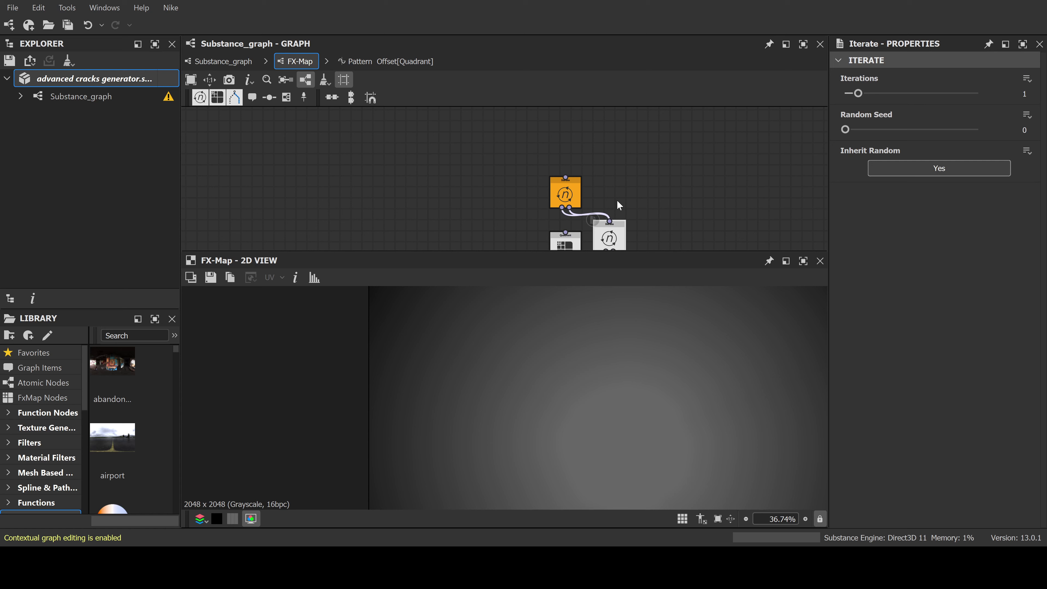
{"action": "middle_click_drag", "start_coordinate": [657, 208], "coordinate": [658, 167]}
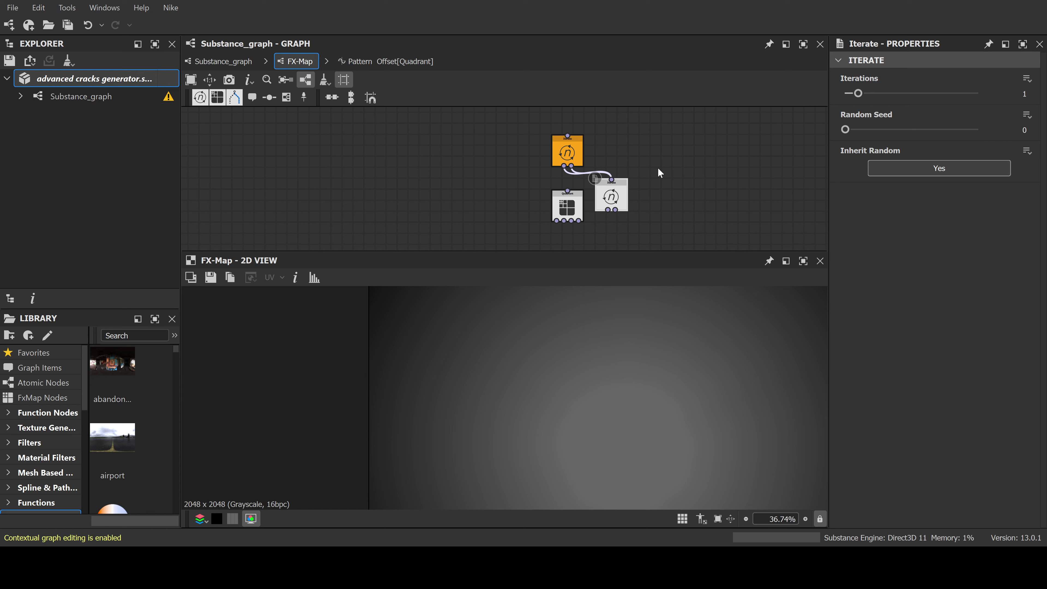
{"action": "key", "text": "ctrl+z"}
Add a second Iterate node above the existing one, connect it to that node's input, and save the package
{"action": "middle_click_drag", "start_coordinate": [633, 149], "coordinate": [633, 205]}
{"action": "left_click", "coordinate": [202, 97]}
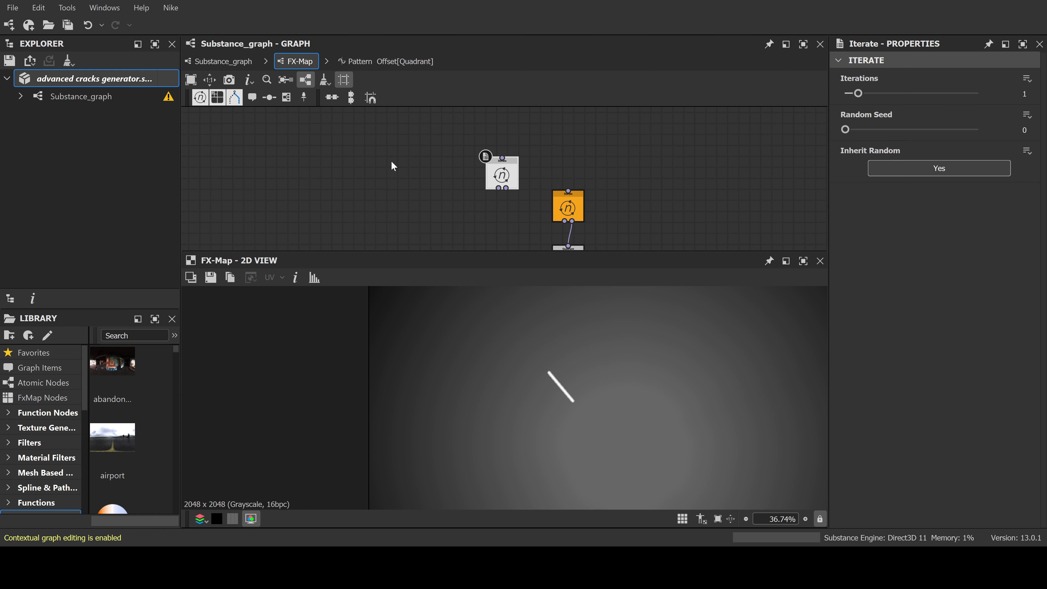
{"action": "left_click", "coordinate": [570, 150]}
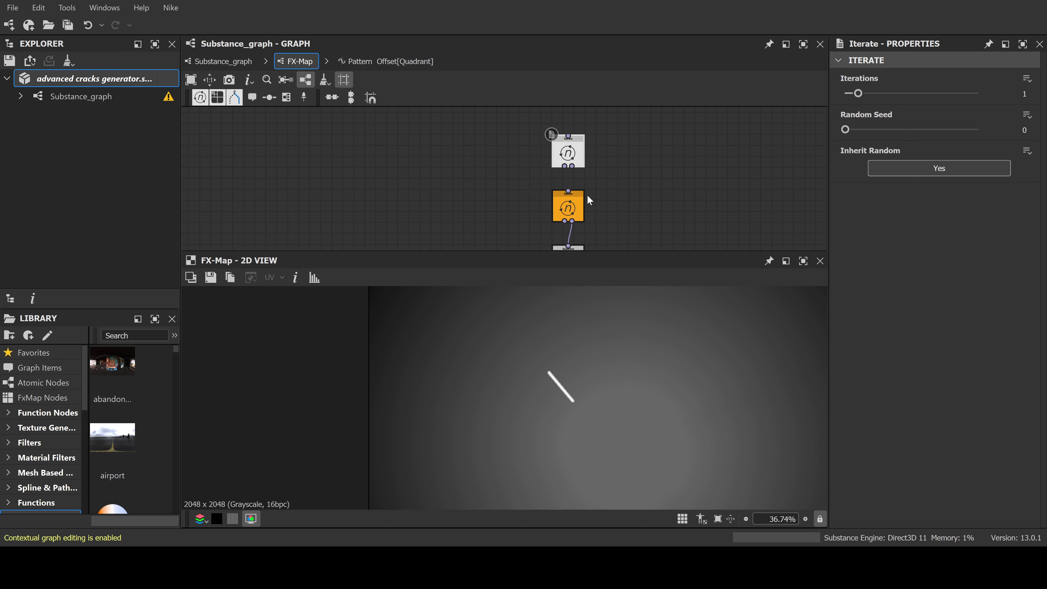
{"action": "left_click_drag", "start_coordinate": [568, 191], "coordinate": [572, 165]}
{"action": "left_click", "coordinate": [91, 79]}
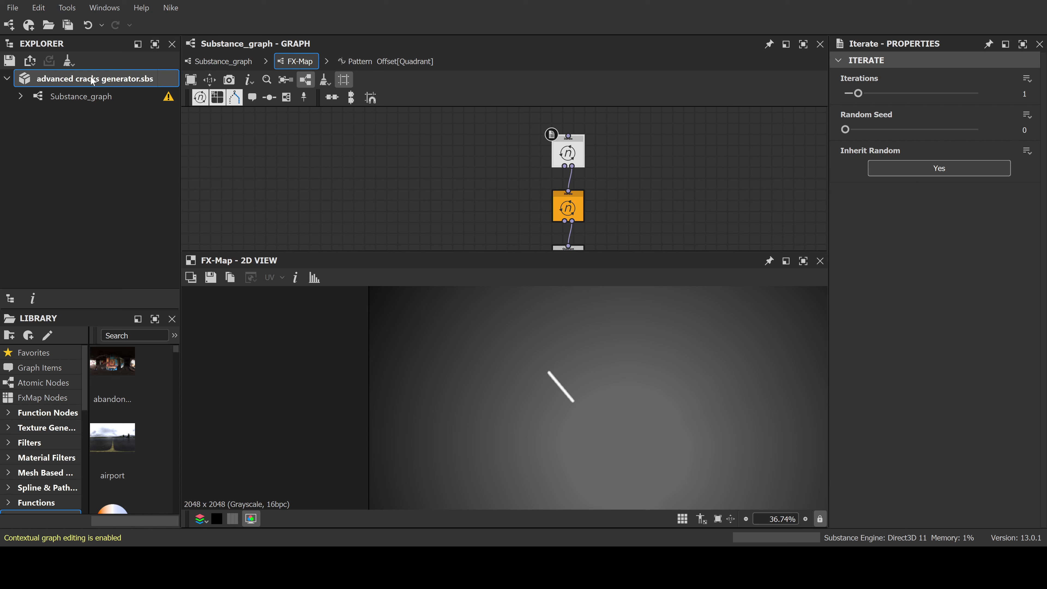
In the Iterations function of the original Iterate node, set the Integer to 1
{"action": "left_click", "coordinate": [575, 154]}
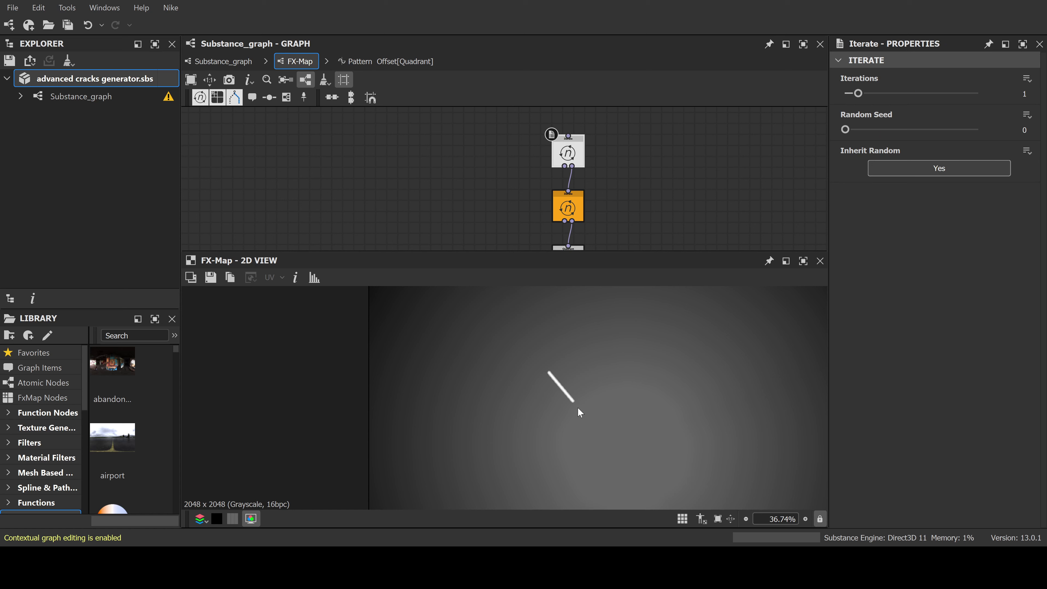
{"action": "scroll", "coordinate": [556, 393], "scroll_direction": "down", "scroll_amount": 3}
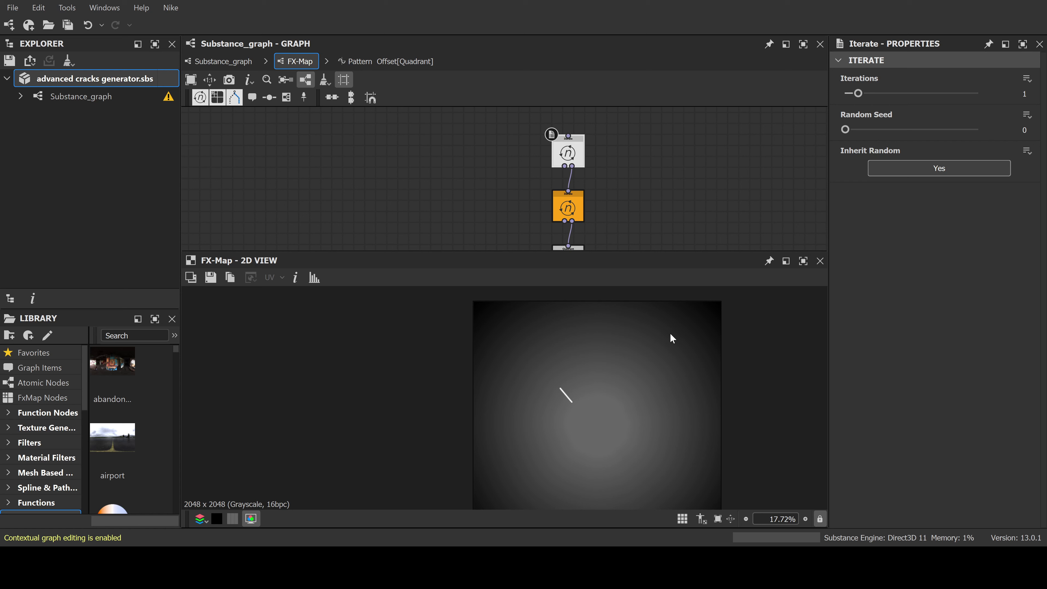
{"action": "middle_click_drag", "start_coordinate": [656, 232], "coordinate": [615, 202]}
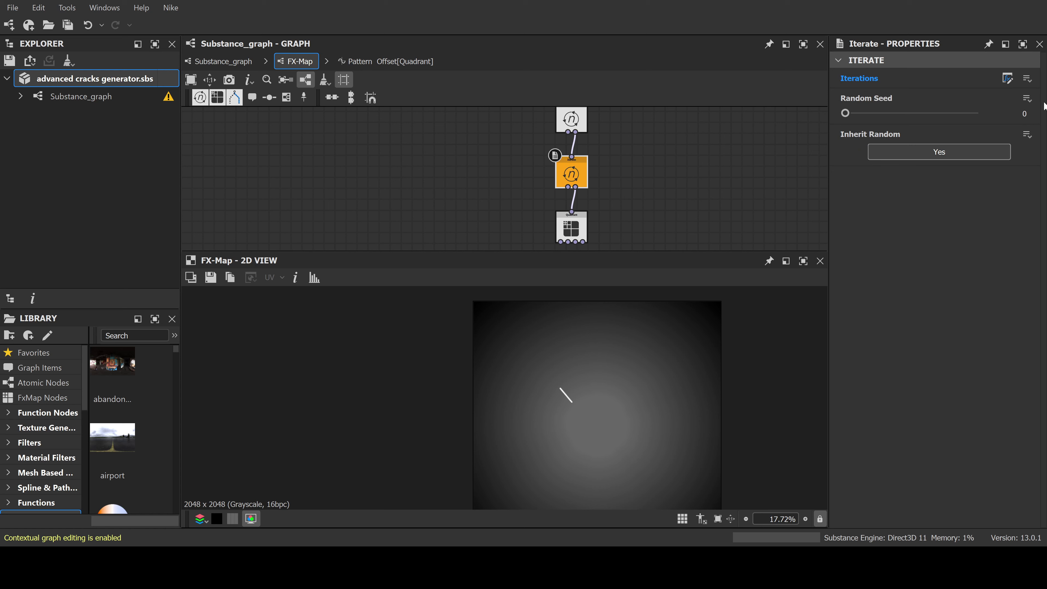
{"action": "left_click", "coordinate": [1008, 78]}
{"action": "left_click", "coordinate": [467, 230]}
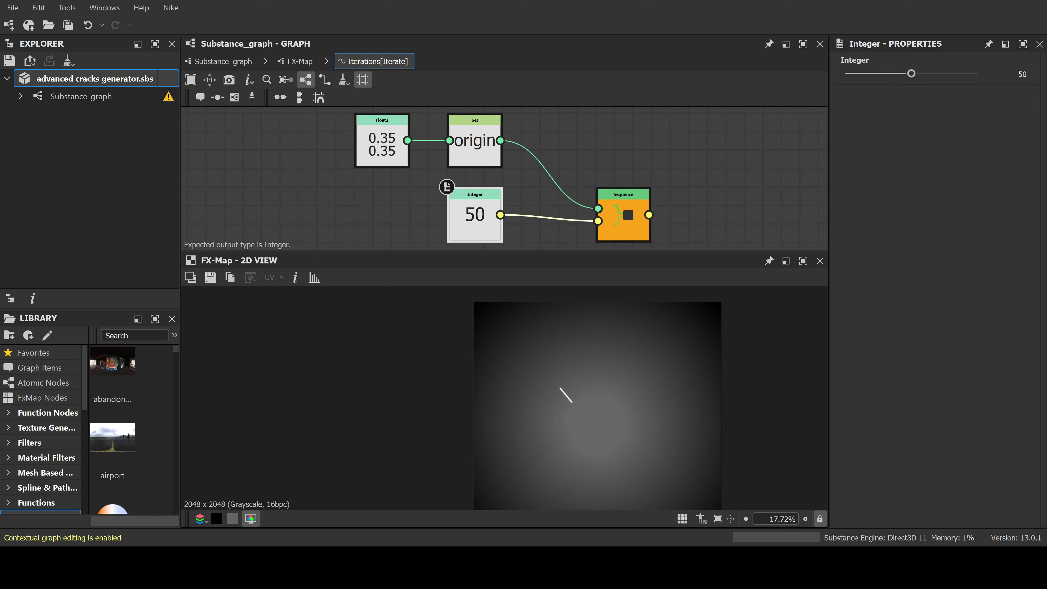
{"action": "key", "text": "Return"}
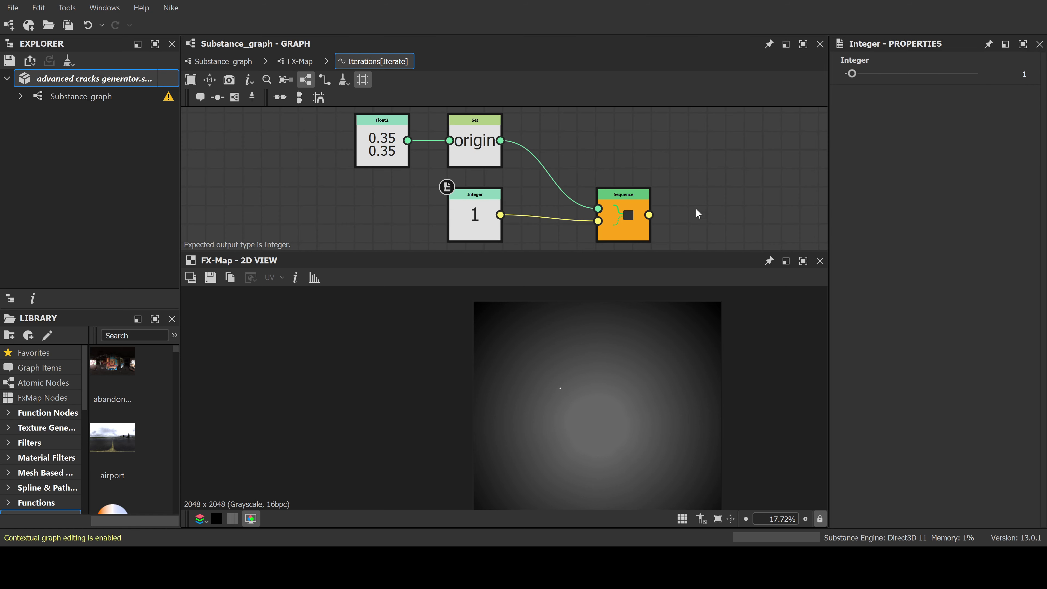
Move the Float2 node well away from the origin Set node to make room between them
{"action": "middle_click_drag", "start_coordinate": [381, 144], "coordinate": [466, 164]}
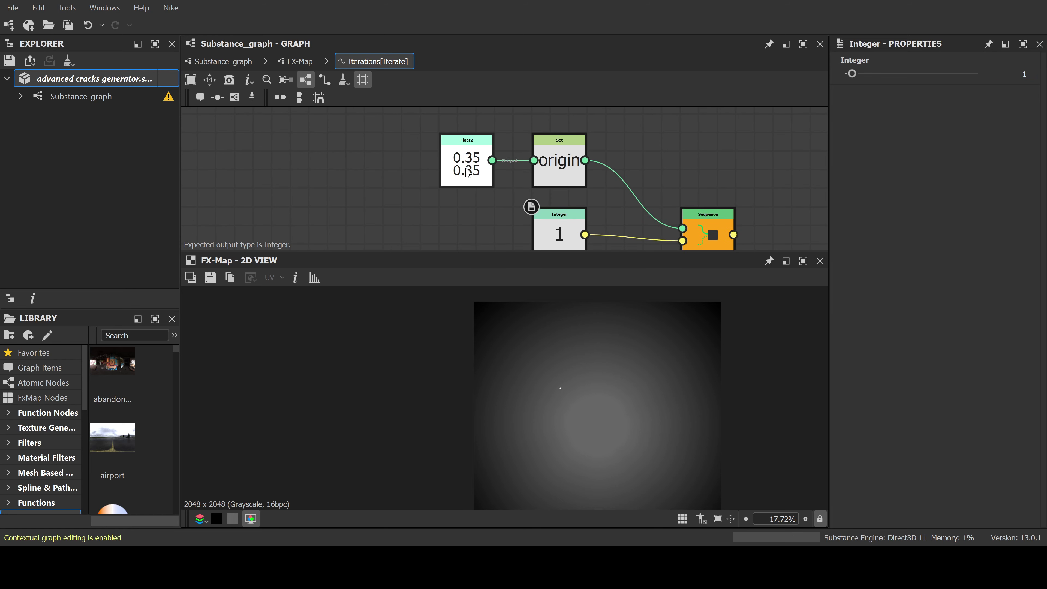
{"action": "left_click", "coordinate": [467, 165]}
{"action": "scroll", "coordinate": [728, 173], "scroll_direction": "down", "scroll_amount": 3}
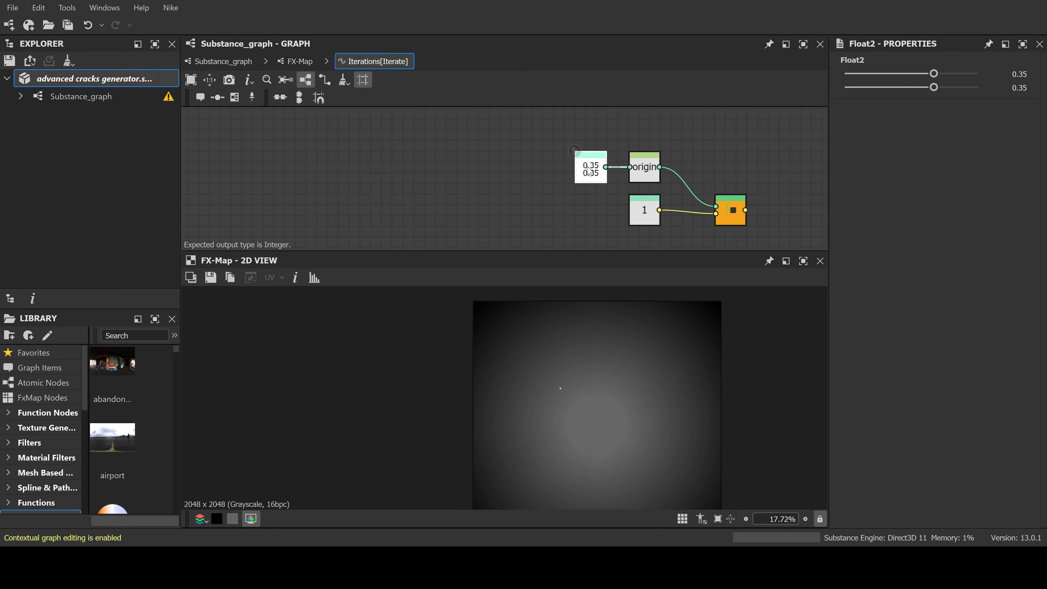
{"action": "left_click_drag", "start_coordinate": [592, 173], "coordinate": [382, 170]}
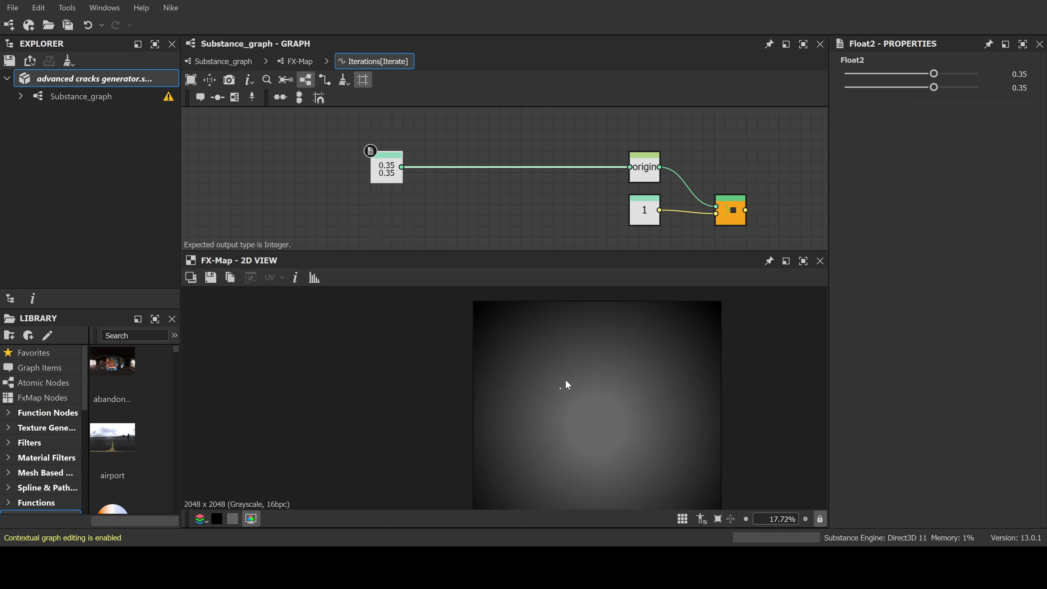
In the FX-Map graph, set the iterations of the topmost Iterate node to 16
{"action": "left_click", "coordinate": [315, 66]}
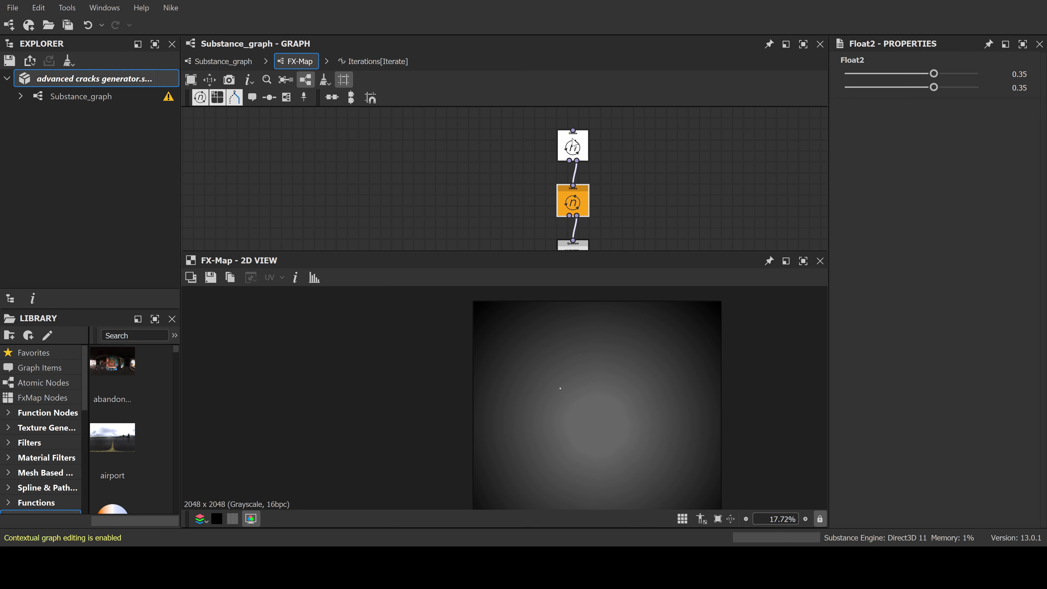
{"action": "left_click", "coordinate": [573, 141]}
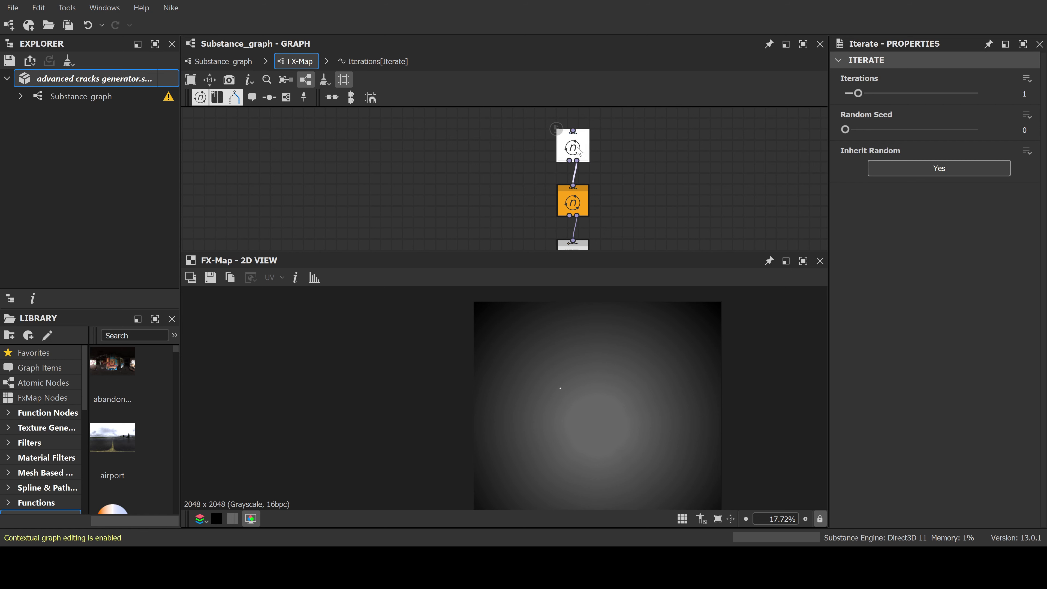
{"action": "left_click", "coordinate": [1020, 94]}
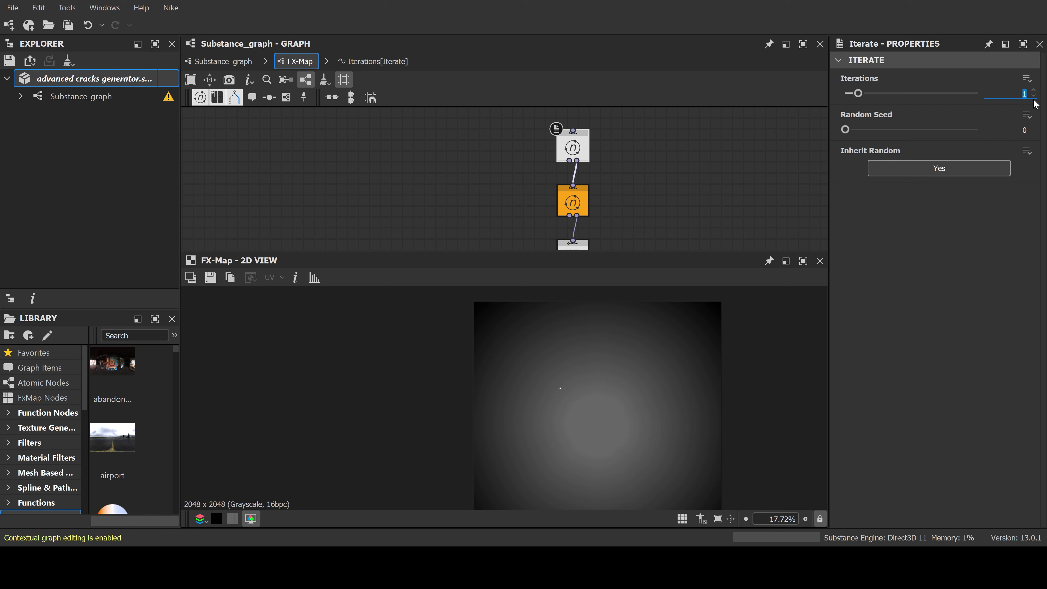
{"action": "type", "text": "6"}
{"action": "key", "text": "Return"}
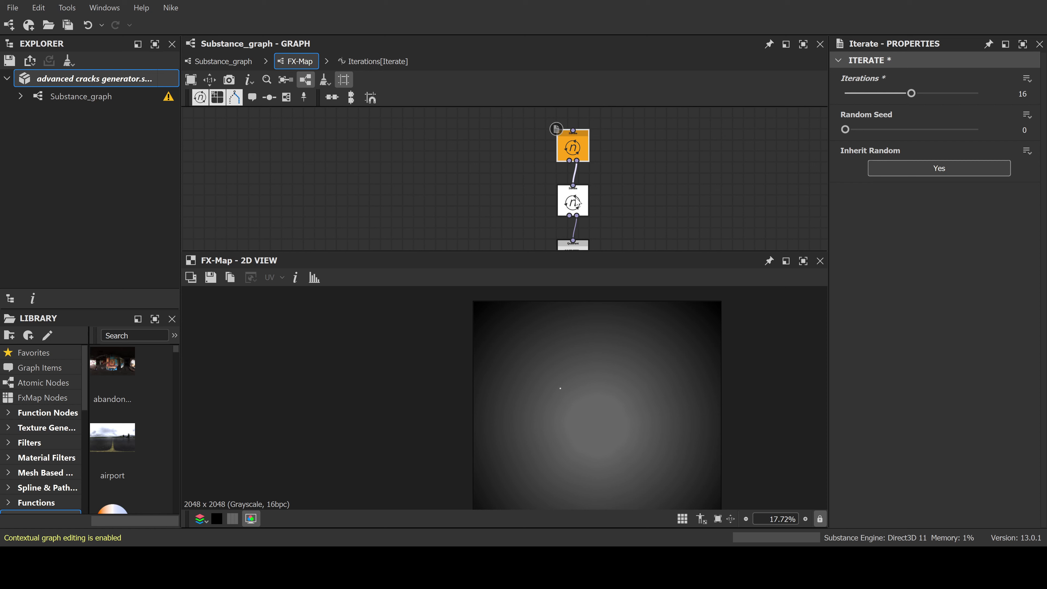
Move the second Iterate node out of line with the first and open its Iterations function for editing
{"action": "left_click", "coordinate": [581, 203]}
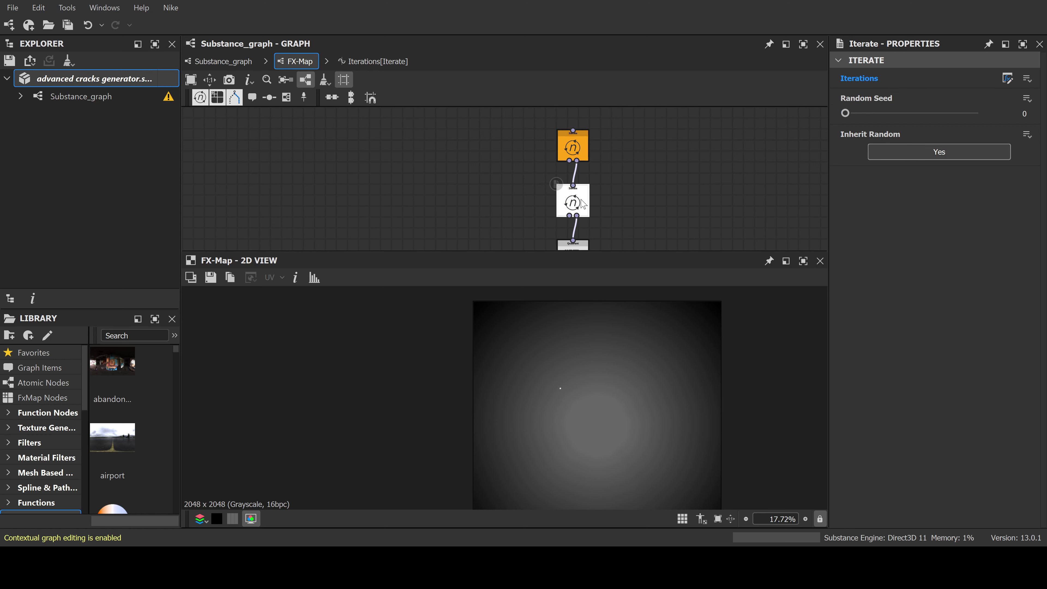
{"action": "left_click_drag", "start_coordinate": [581, 203], "coordinate": [625, 204]}
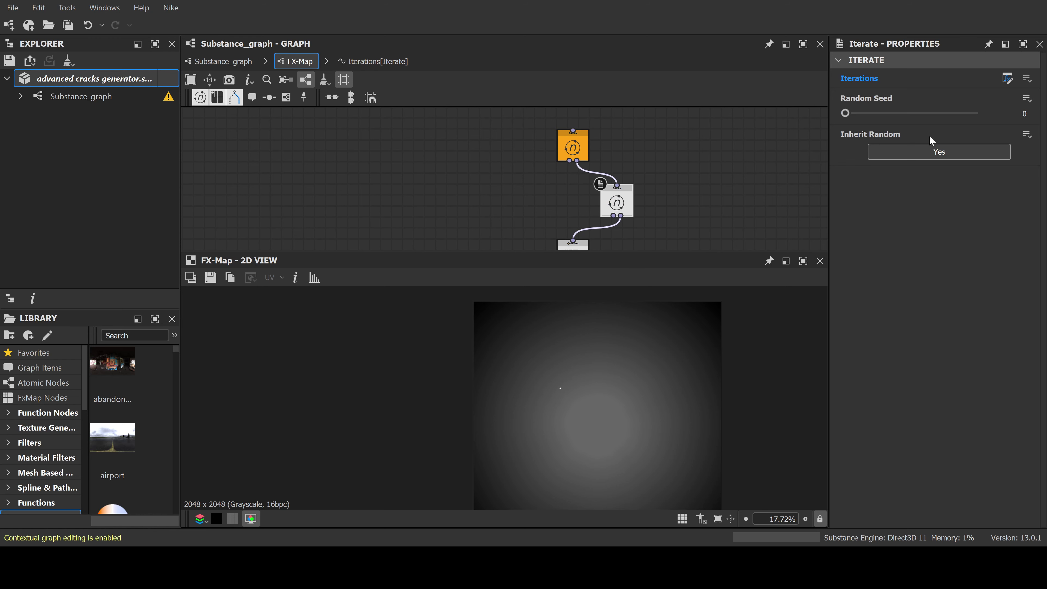
{"action": "left_click", "coordinate": [1007, 78]}
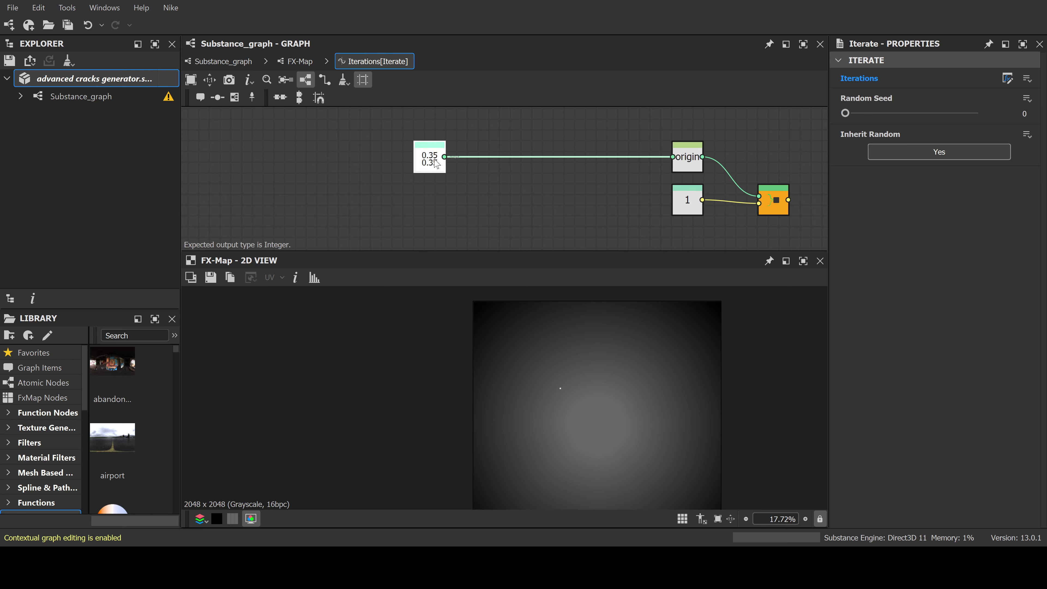
Add a Get Float node above the existing function nodes and set its variable to $number
{"action": "left_click_drag", "start_coordinate": [436, 164], "coordinate": [436, 205]}
{"action": "middle_click_drag", "start_coordinate": [449, 155], "coordinate": [535, 230]}
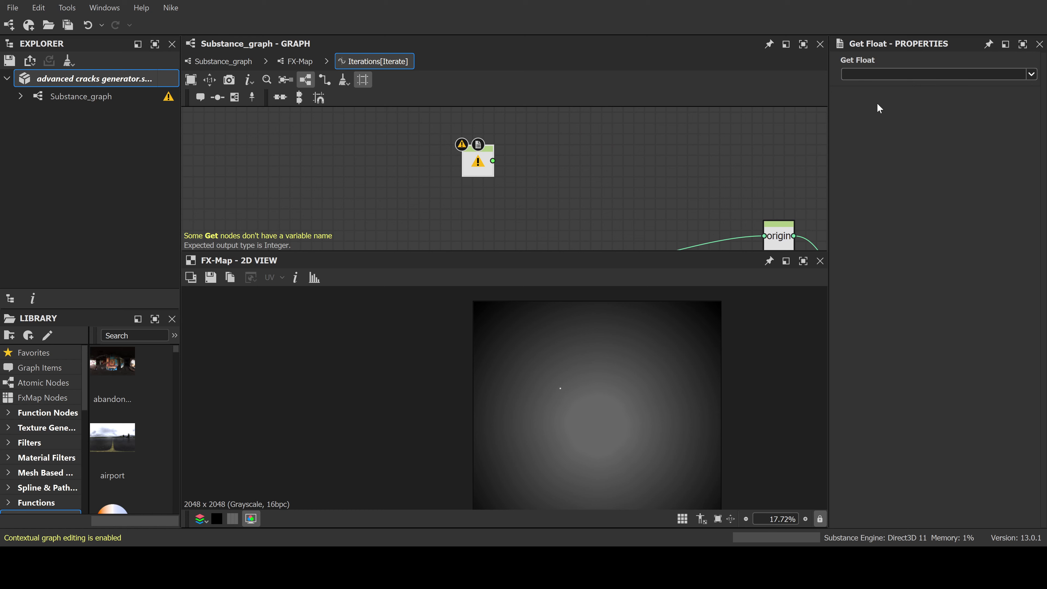
{"action": "type", "text": "$number"}
{"action": "mouse_move", "coordinate": [475, 169]}
{"action": "left_mouse_down"}
{"action": "mouse_move", "coordinate": [476, 149]}
{"action": "mouse_move", "coordinate": [474, 157]}
{"action": "left_mouse_up"}
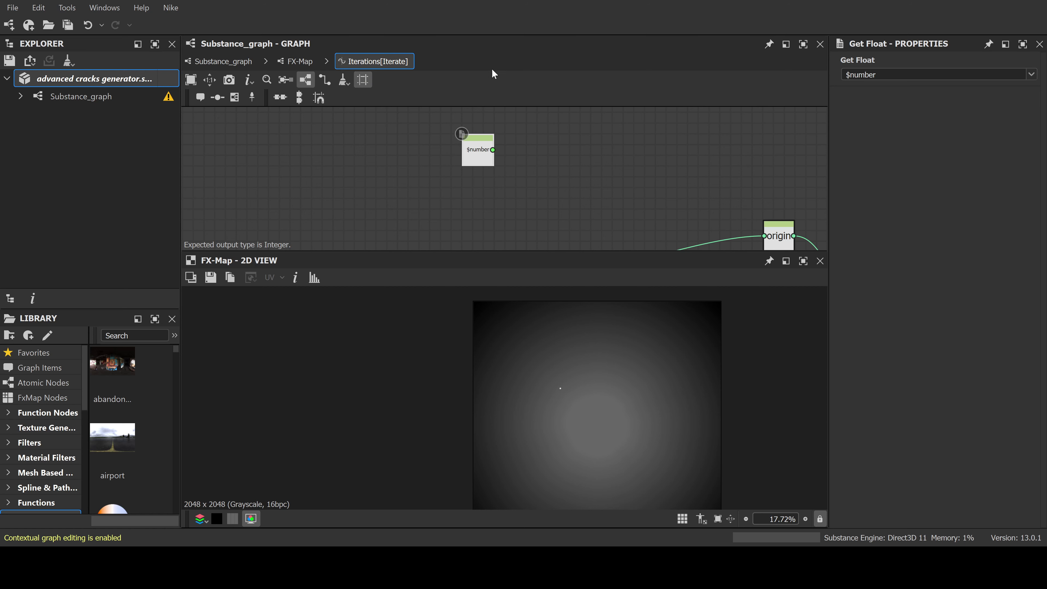
Add a comment reading "0, 1, 2, 3, 4... 15" and place it above the $number node
{"action": "middle_click_drag", "start_coordinate": [497, 144], "coordinate": [459, 194]}
{"action": "scroll", "coordinate": [464, 142], "scroll_direction": "up", "scroll_amount": 2}
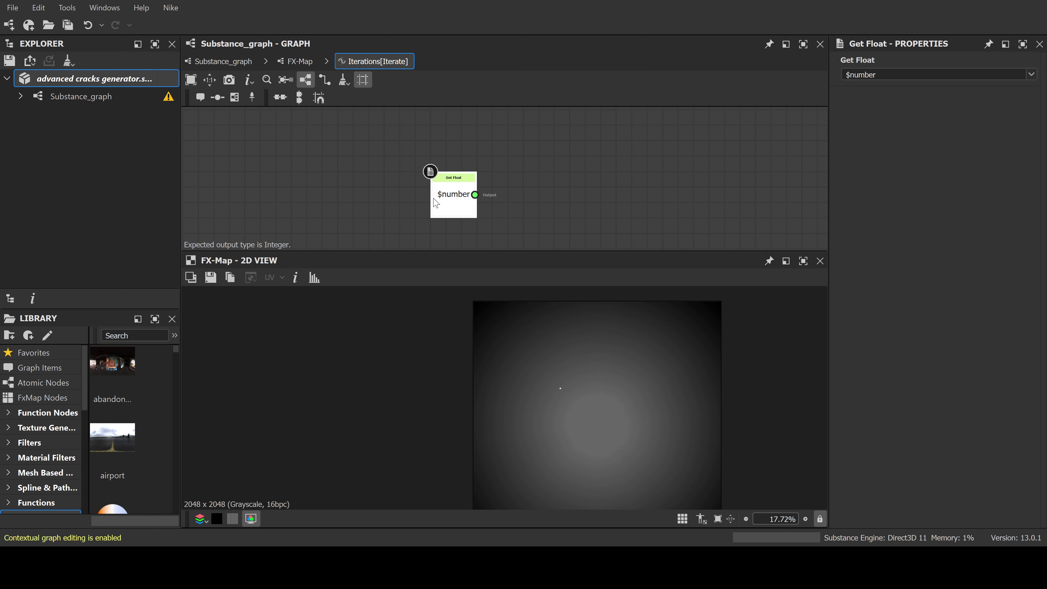
{"action": "left_click", "coordinate": [201, 97]}
{"action": "left_click_drag", "start_coordinate": [451, 228], "coordinate": [449, 154]}
{"action": "left_click", "coordinate": [890, 103]}
{"action": "key", "text": "ctrl+a"}
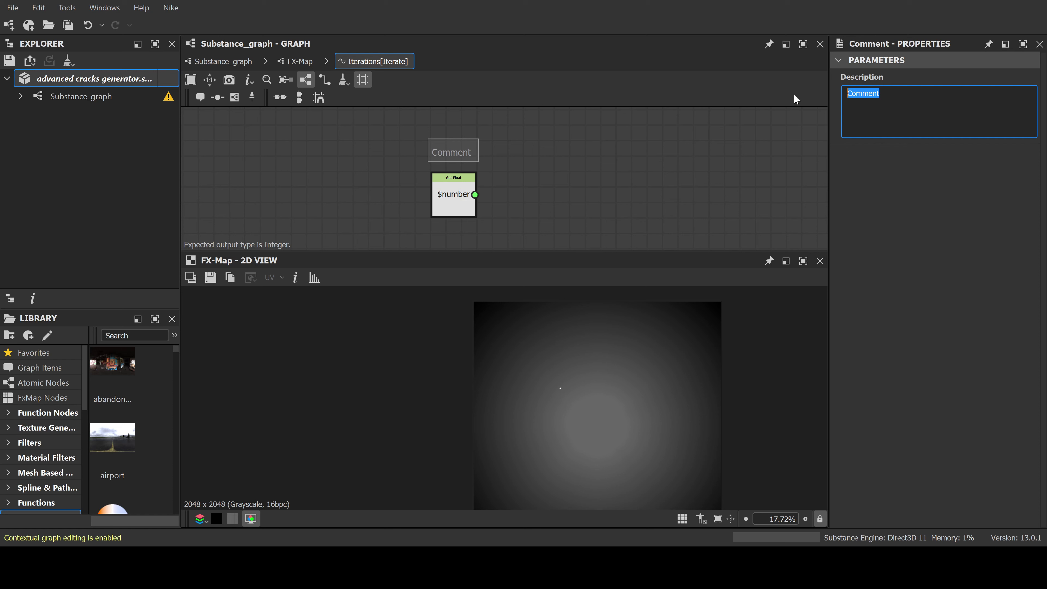
{"action": "type", "text": "0, 1, 2, 3, 4... 15"}
{"action": "left_click", "coordinate": [602, 188]}
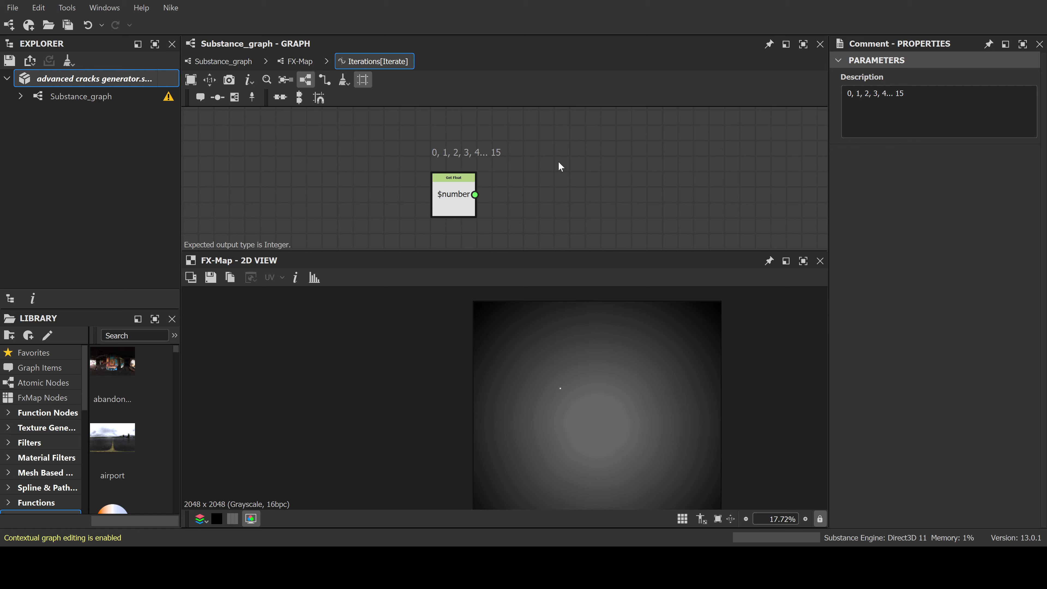
{"action": "mouse_move", "coordinate": [565, 213]}
{"action": "middle_mouse_down"}
{"action": "mouse_move", "coordinate": [557, 187]}
{"action": "mouse_move", "coordinate": [558, 211]}
{"action": "middle_mouse_up"}
{"action": "left_click_drag", "start_coordinate": [470, 149], "coordinate": [440, 154]}
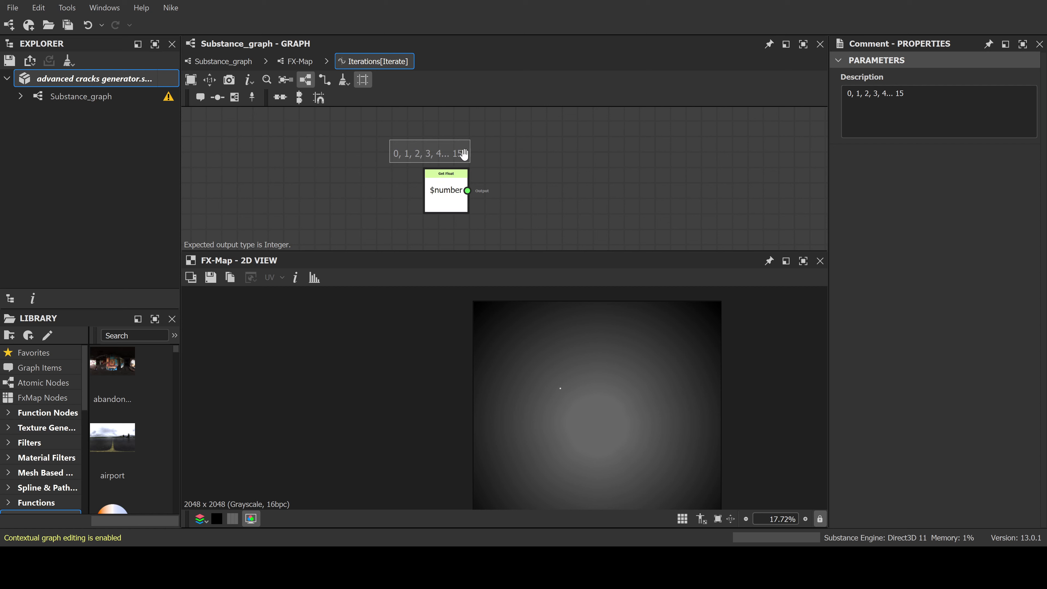
{"action": "middle_click_drag", "start_coordinate": [551, 200], "coordinate": [553, 182]}
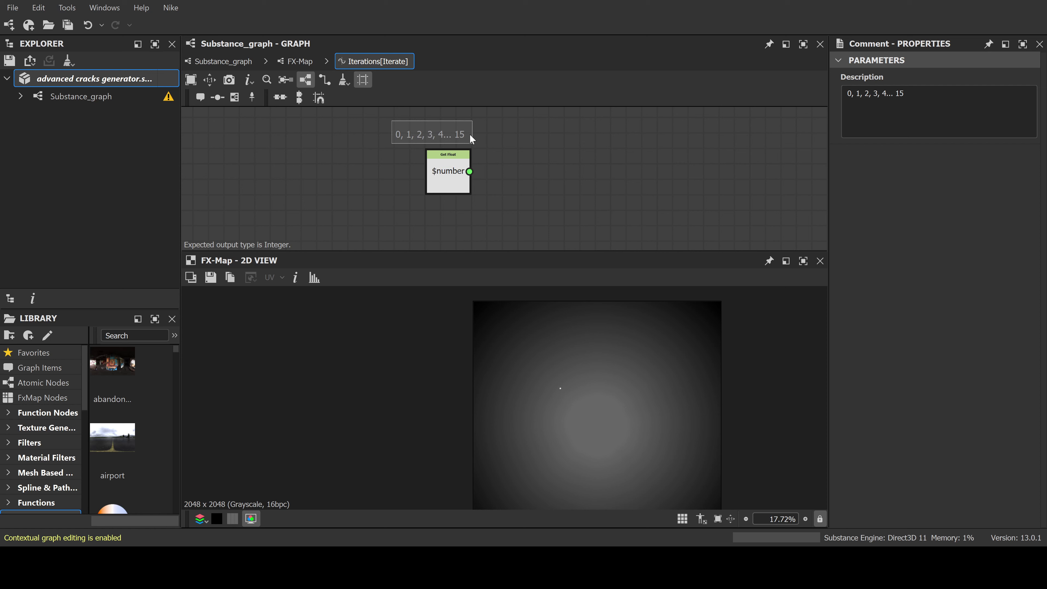
Add a Modulo node fed by the $number node and space it further away from that node
{"action": "left_click", "coordinate": [458, 176]}
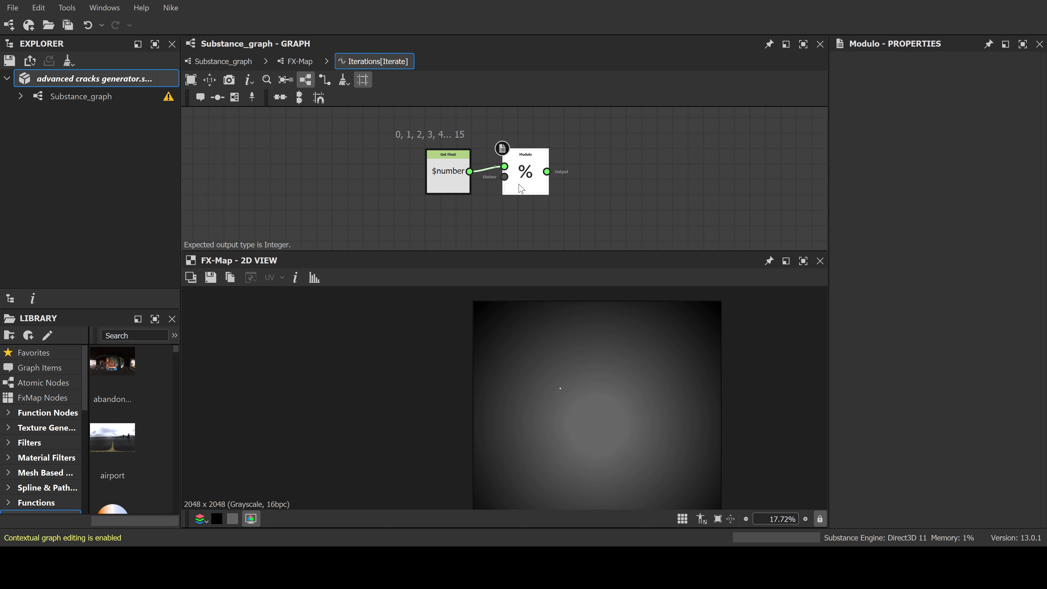
{"action": "left_click_drag", "start_coordinate": [497, 148], "coordinate": [550, 150]}
{"action": "middle_click_drag", "start_coordinate": [528, 214], "coordinate": [526, 194]}
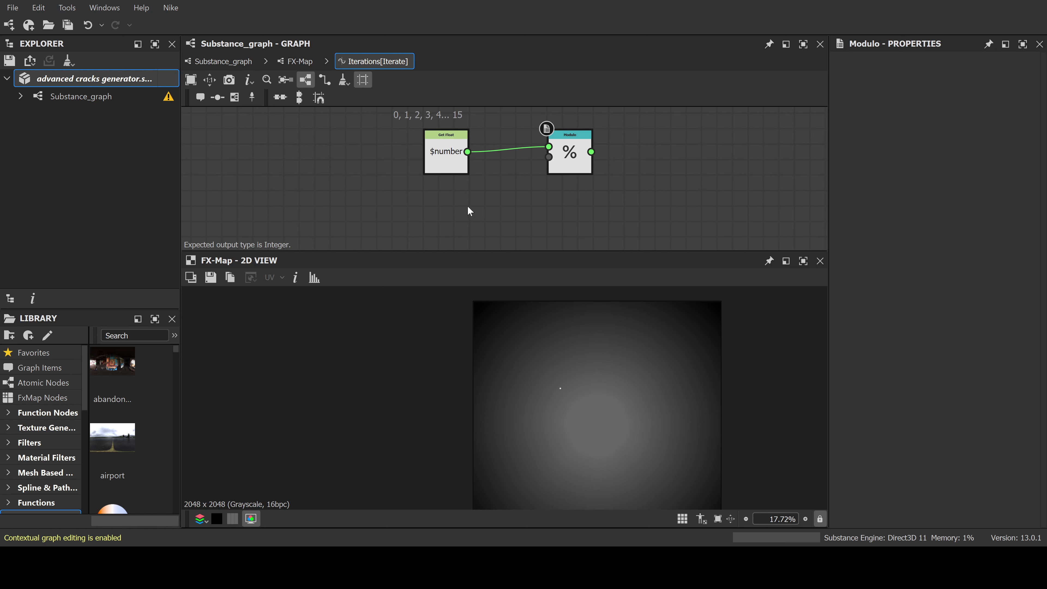
Add a Float node with value 4 below $number and connect it to the Modulo node's divisor input
{"action": "key", "text": "1"}
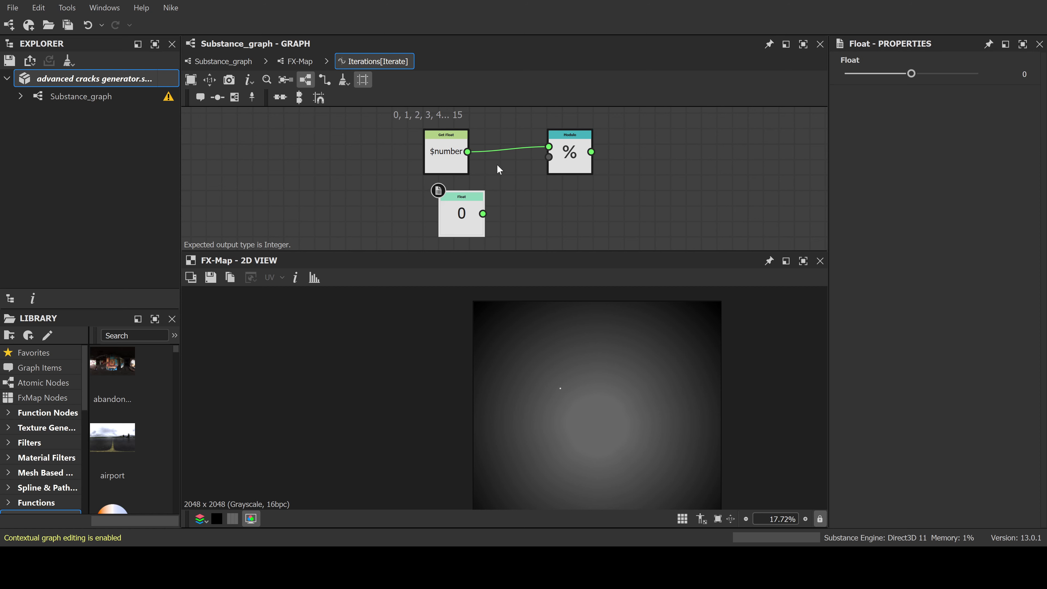
{"action": "left_click_drag", "start_coordinate": [469, 212], "coordinate": [455, 211]}
{"action": "left_click", "coordinate": [1025, 74]}
{"action": "type", "text": "4"}
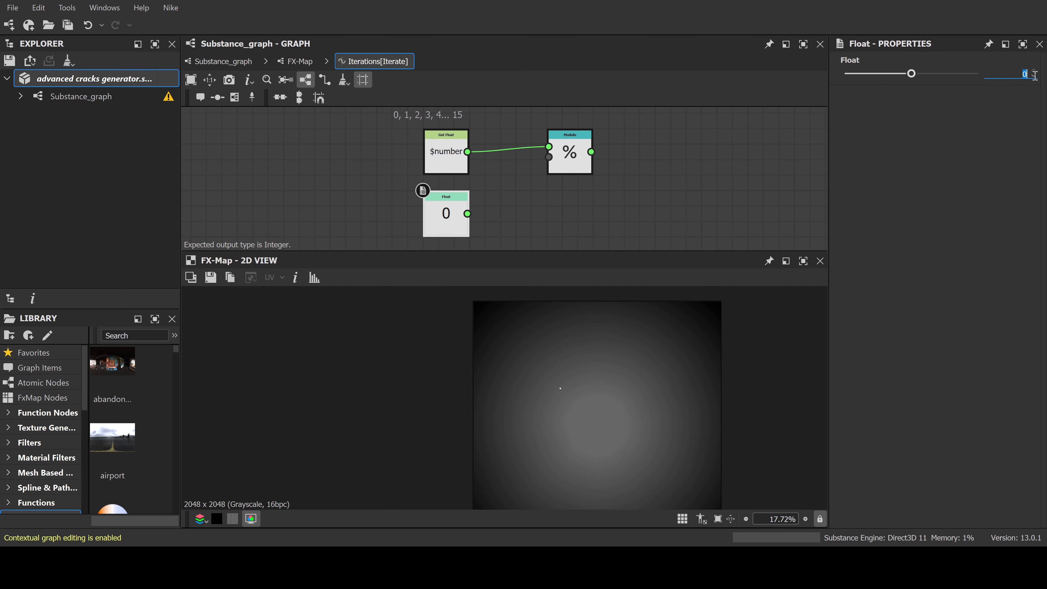
{"action": "key", "text": "Return"}
{"action": "left_click_drag", "start_coordinate": [467, 213], "coordinate": [549, 157]}
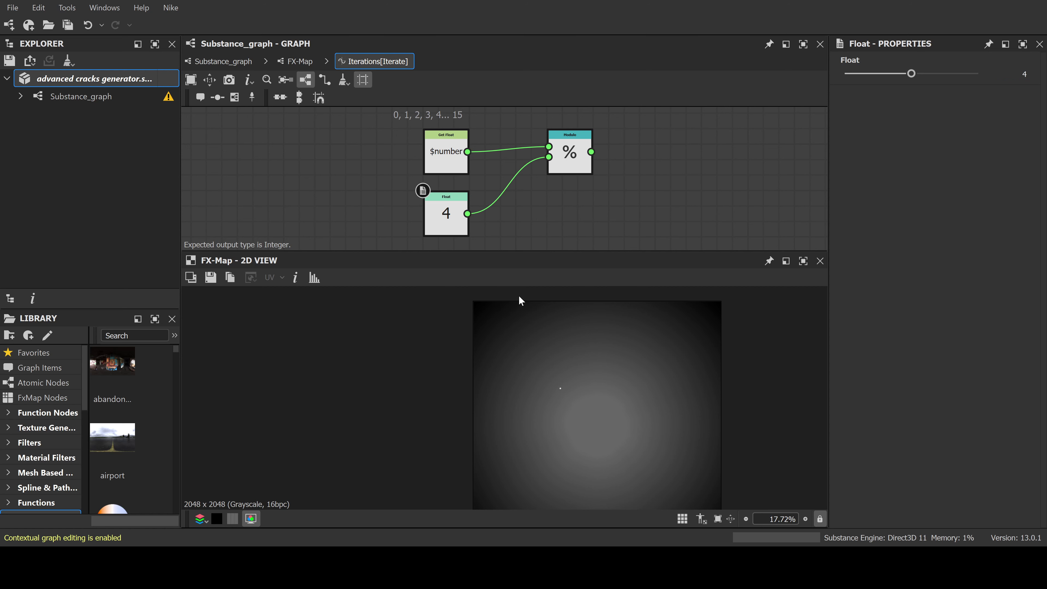
Duplicate the comment above the $number node and place the copy above the Modulo node
{"action": "middle_click_drag", "start_coordinate": [564, 222], "coordinate": [555, 242]}
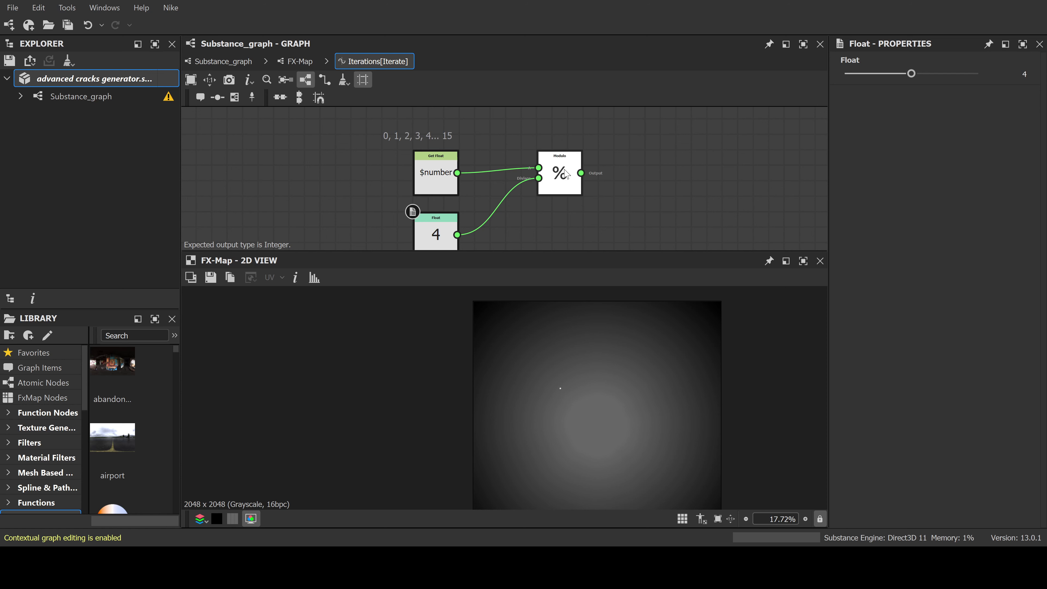
{"action": "left_click", "coordinate": [432, 133]}
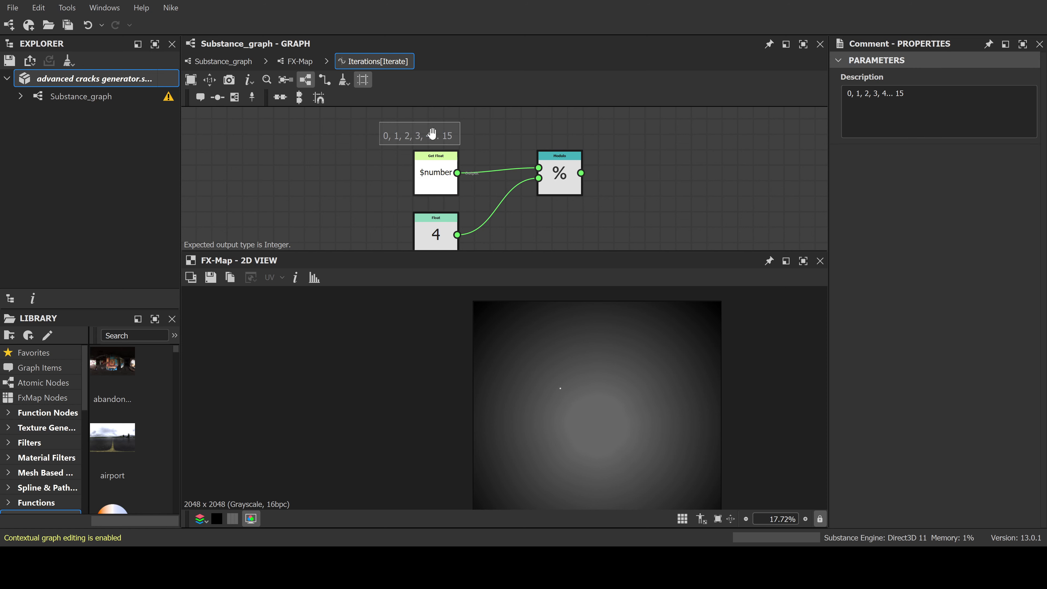
{"action": "key", "text": "ctrl+c"}
{"action": "key", "text": "ctrl+v"}
{"action": "left_click_drag", "start_coordinate": [536, 218], "coordinate": [564, 130]}
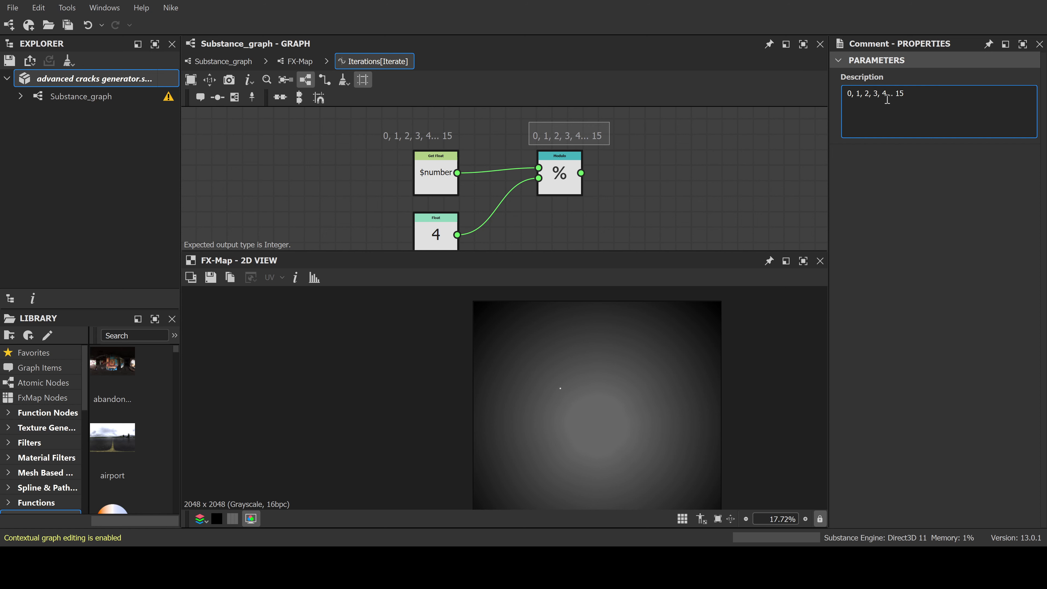
Change the comment above the Modulo node to "0, 1, 2, 3, 0, 1, 2, 3, 0, 1, 2, 3, 0, 1, 2, 3" and clear it from the node
{"action": "left_click_drag", "start_coordinate": [905, 94], "coordinate": [883, 98]}
{"action": "type", "text": "0,1"}
{"action": "key", "text": "BackSpace"}
{"action": "type", "text": "1, 2, 3, 0"}
{"action": "type", "text": "3"}
{"action": "type", "text": "0, 1, 2, 3, 0, 1, 2, 3"}
{"action": "left_click", "coordinate": [660, 173]}
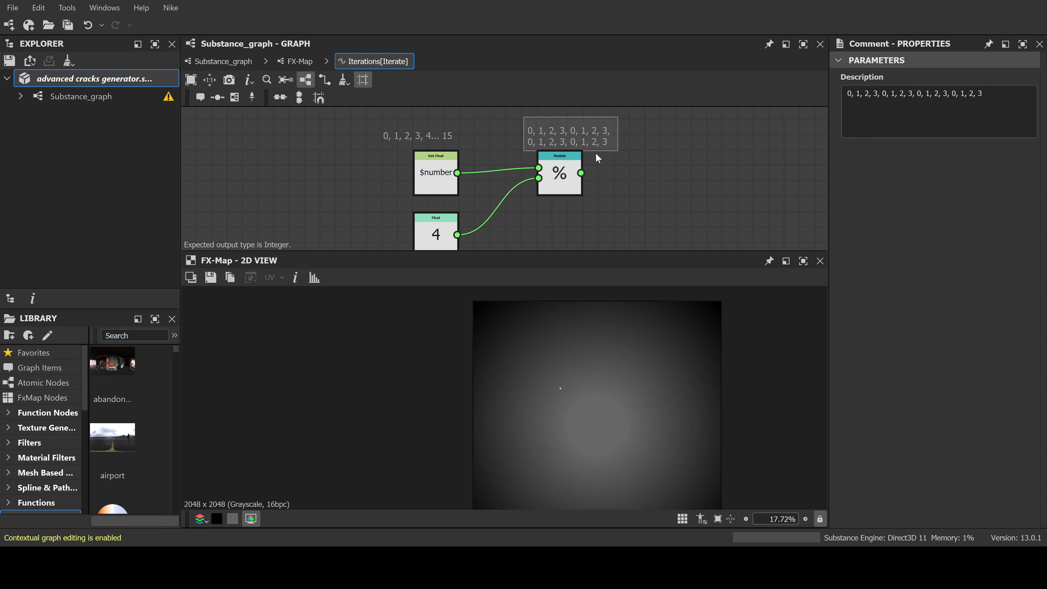
{"action": "left_click_drag", "start_coordinate": [596, 136], "coordinate": [590, 129]}
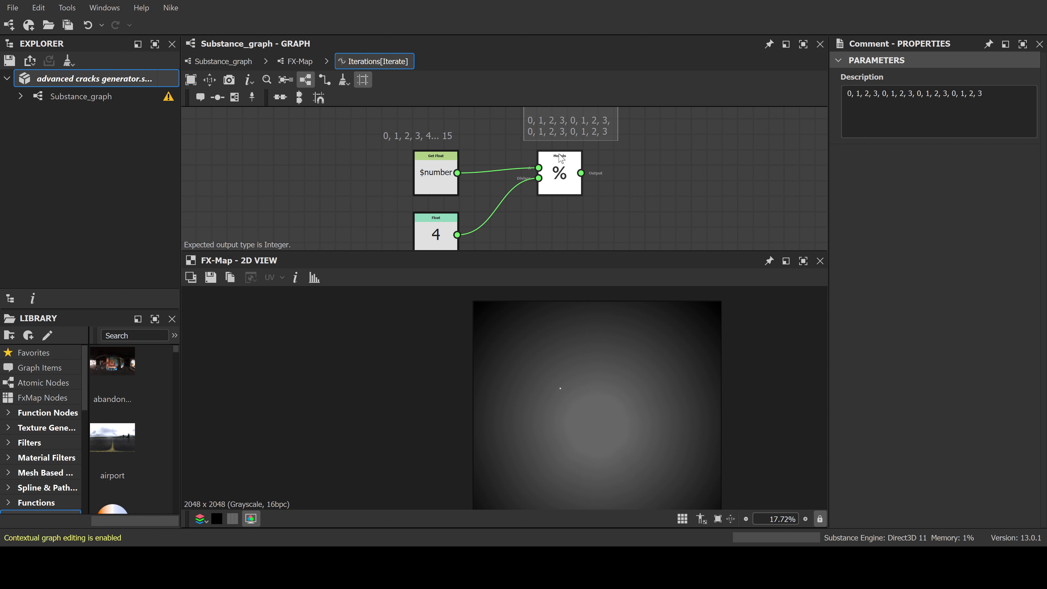
Add a Division node that divides the Modulo output by the Float 4 node, and place it beside Modulo
{"action": "left_click", "coordinate": [563, 176]}
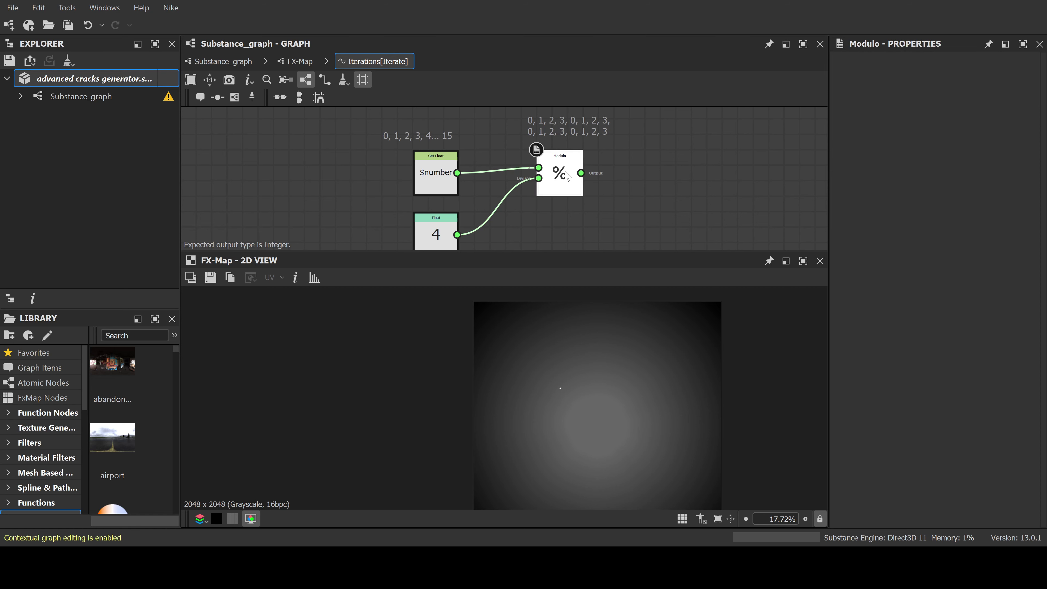
{"action": "key", "text": "slash"}
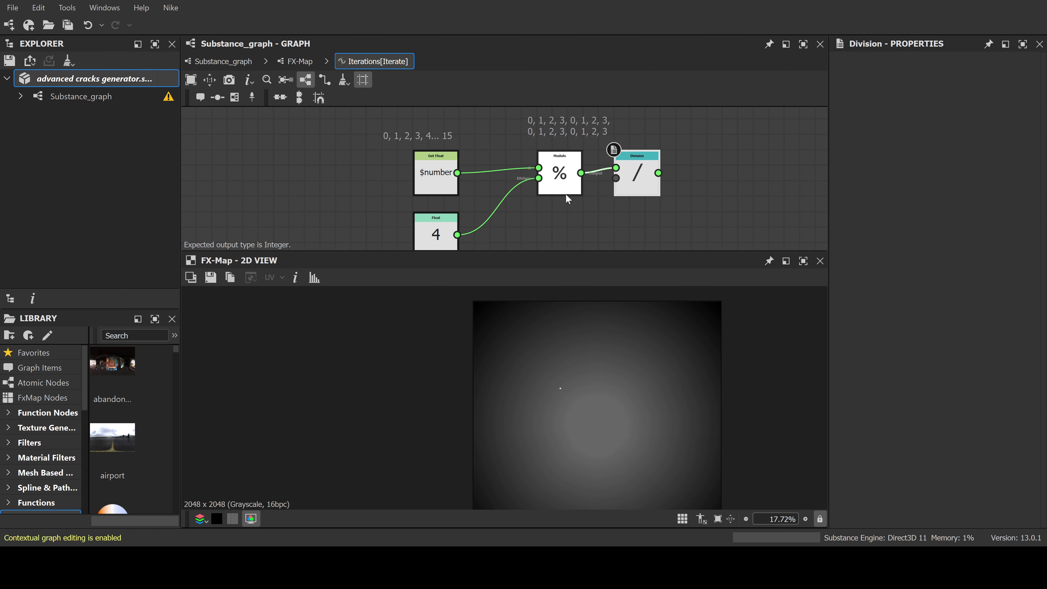
{"action": "left_click_drag", "start_coordinate": [457, 234], "coordinate": [691, 156]}
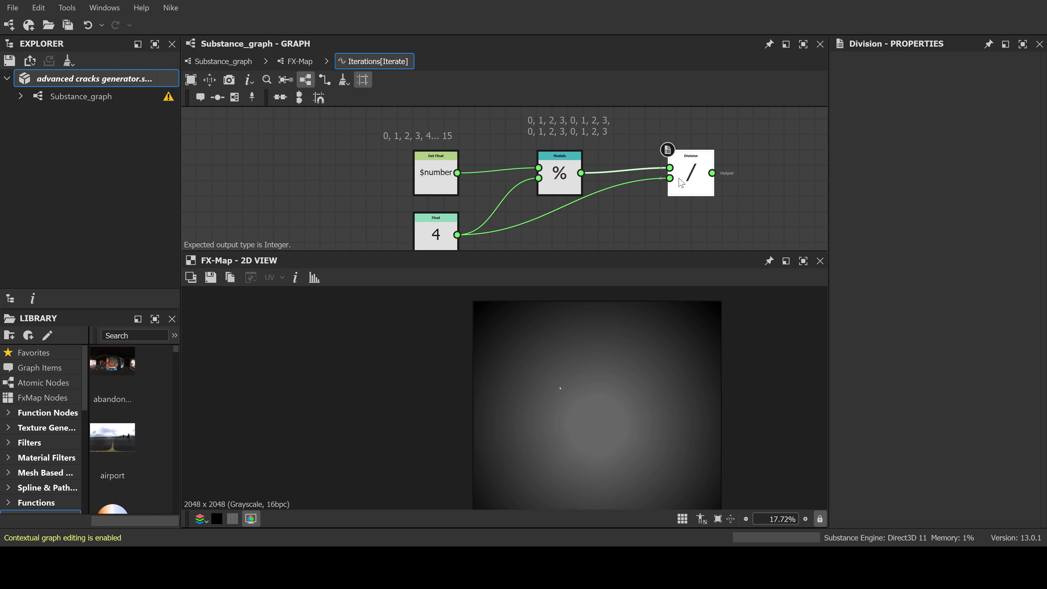
{"action": "scroll", "coordinate": [708, 178], "scroll_direction": "down", "scroll_amount": 3}
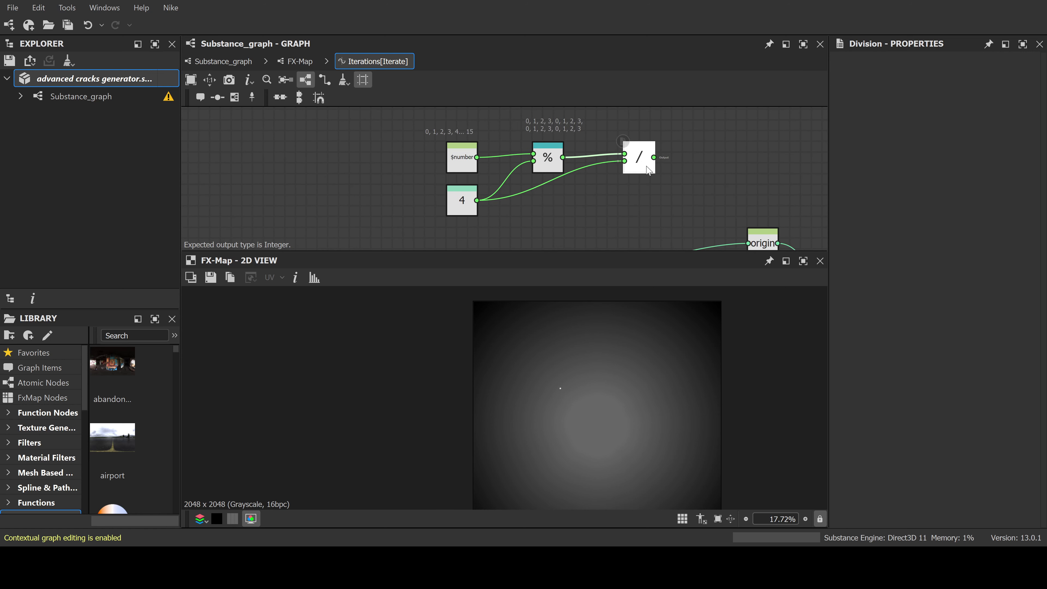
{"action": "left_click_drag", "start_coordinate": [631, 169], "coordinate": [611, 168]}
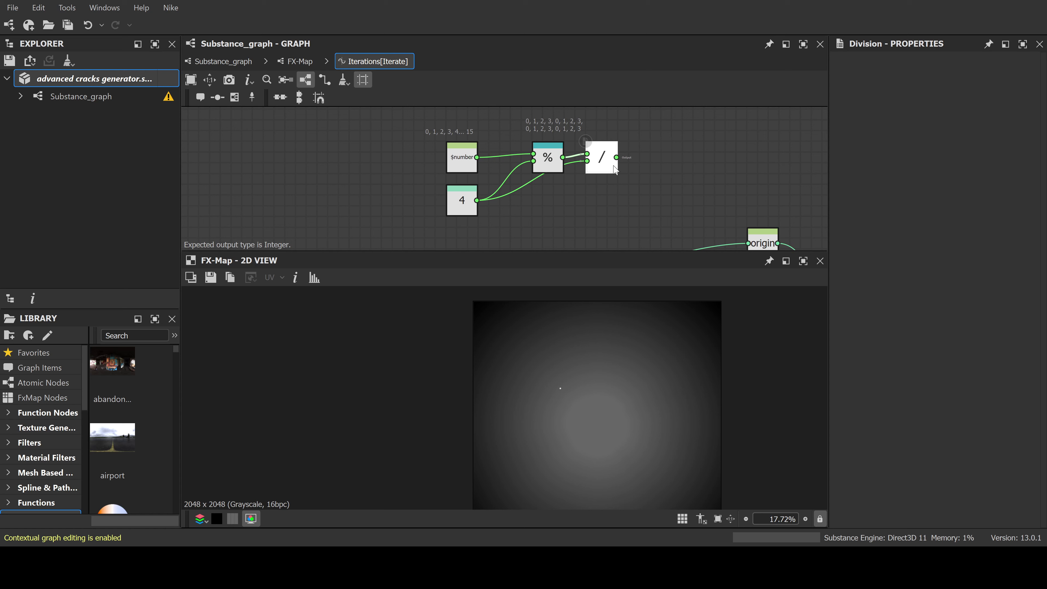
Replace the constant Float2 node feeding the origin node with a Vector Float2 node whose first input comes from the Division output
{"action": "key", "text": "2"}
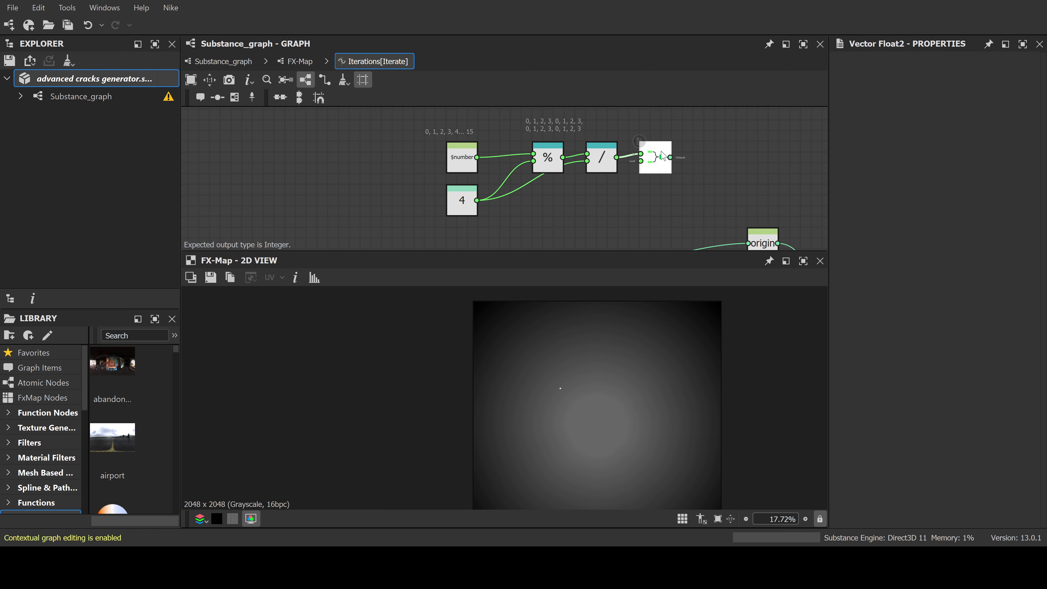
{"action": "mouse_move", "coordinate": [655, 160]}
{"action": "left_mouse_down"}
{"action": "mouse_move", "coordinate": [665, 175]}
{"action": "mouse_move", "coordinate": [667, 162]}
{"action": "left_mouse_up"}
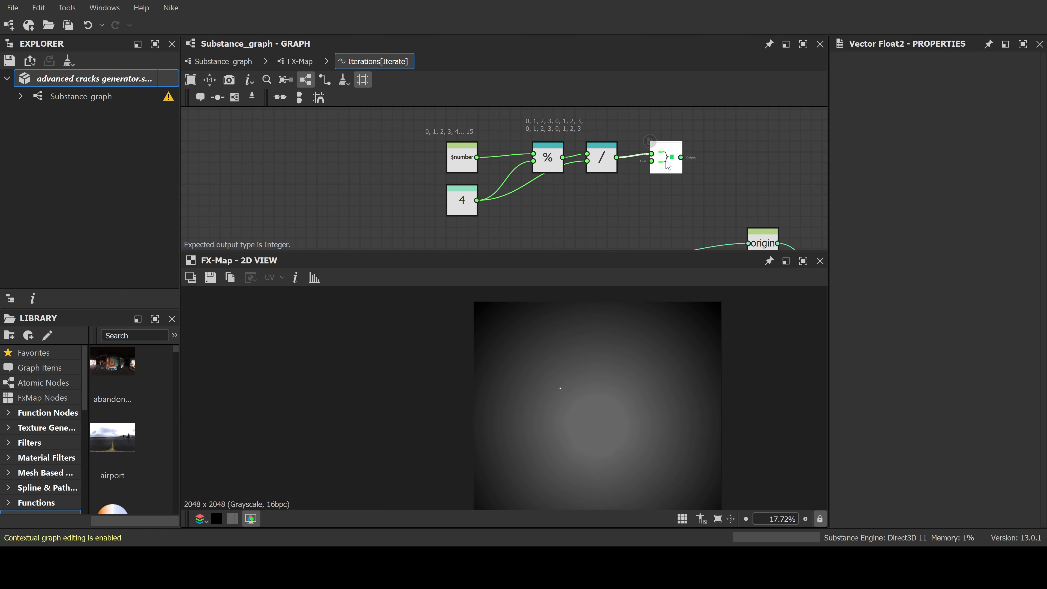
{"action": "middle_click_drag", "start_coordinate": [697, 205], "coordinate": [643, 162]}
{"action": "scroll", "coordinate": [640, 145], "scroll_direction": "down", "scroll_amount": 1}
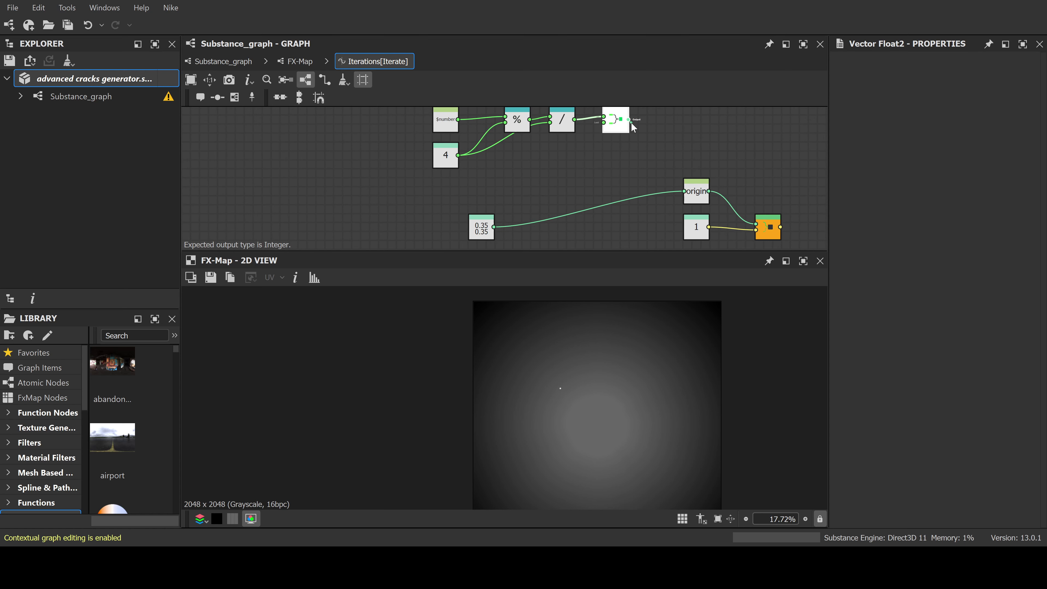
{"action": "left_click_drag", "start_coordinate": [629, 119], "coordinate": [686, 191]}
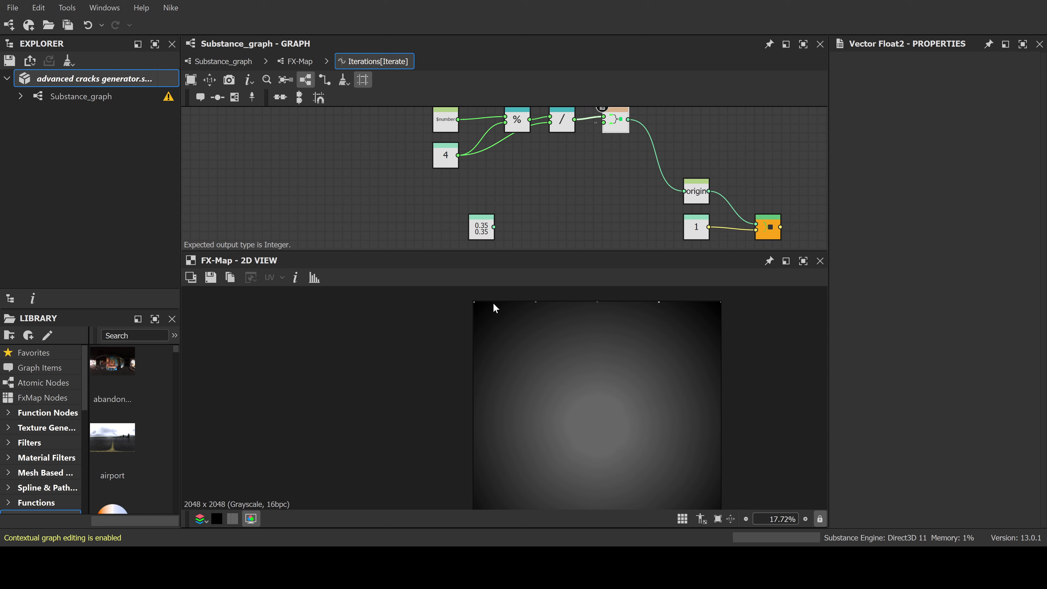
{"action": "left_click", "coordinate": [485, 228]}
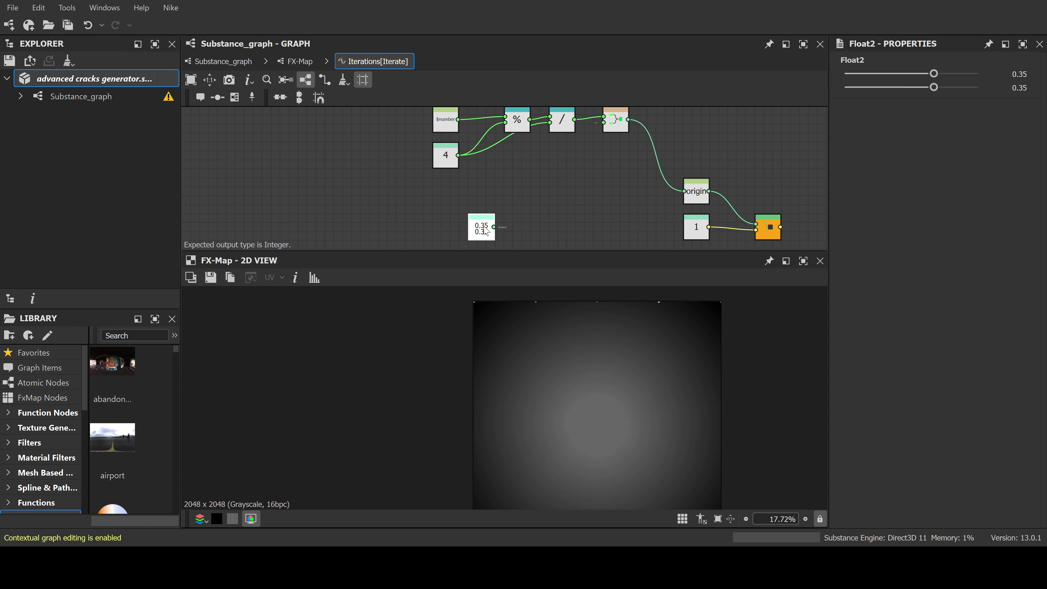
{"action": "key", "text": "Delete"}
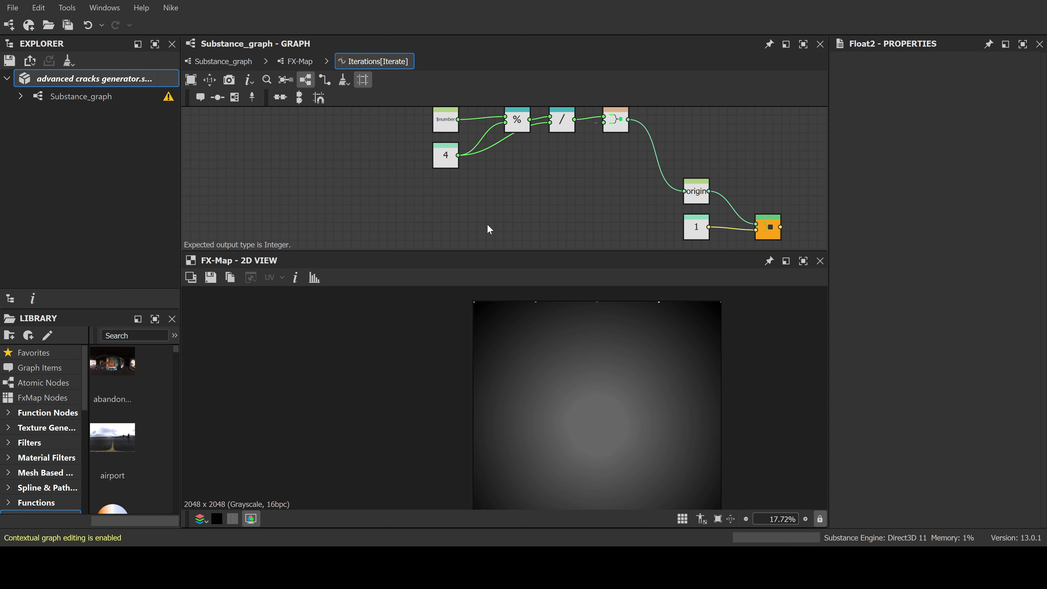
Move the $number, Float 4, Modulo and Division nodes with their comments away from the Vector Float2 node
{"action": "middle_click_drag", "start_coordinate": [535, 207], "coordinate": [545, 236]}
{"action": "middle_click_drag", "start_coordinate": [401, 125], "coordinate": [404, 140]}
{"action": "left_click_drag", "start_coordinate": [397, 123], "coordinate": [585, 233]}
{"action": "left_click_drag", "start_coordinate": [573, 171], "coordinate": [546, 140]}
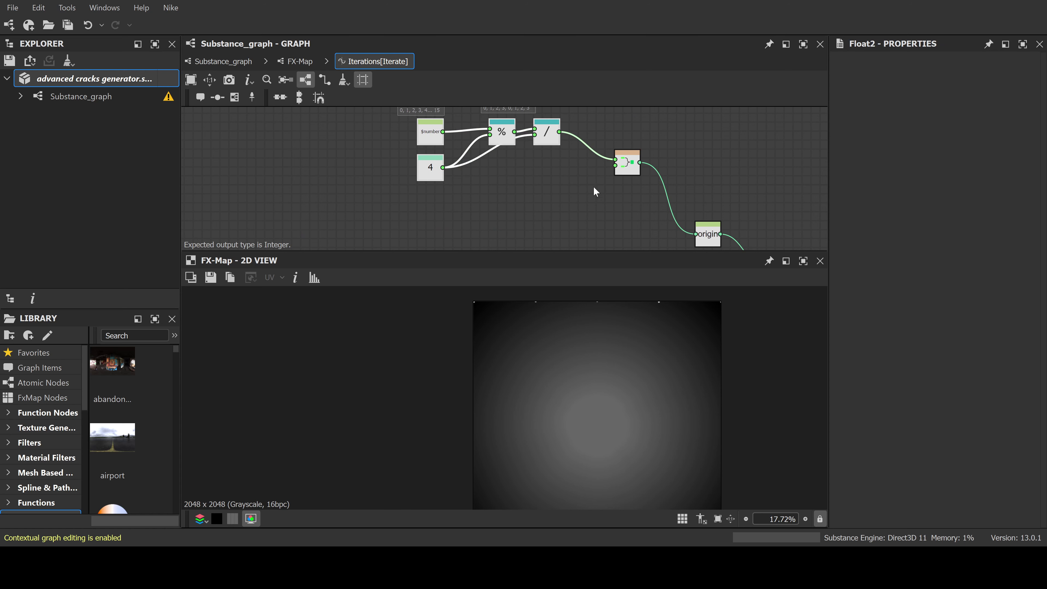
{"action": "middle_click_drag", "start_coordinate": [496, 213], "coordinate": [529, 224]}
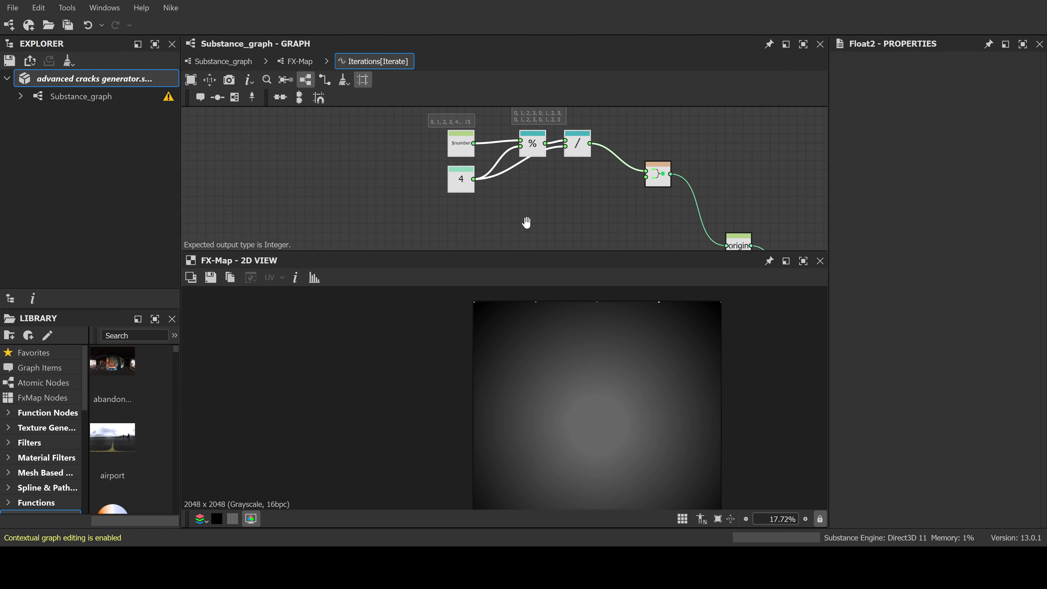
{"action": "left_click", "coordinate": [517, 208]}
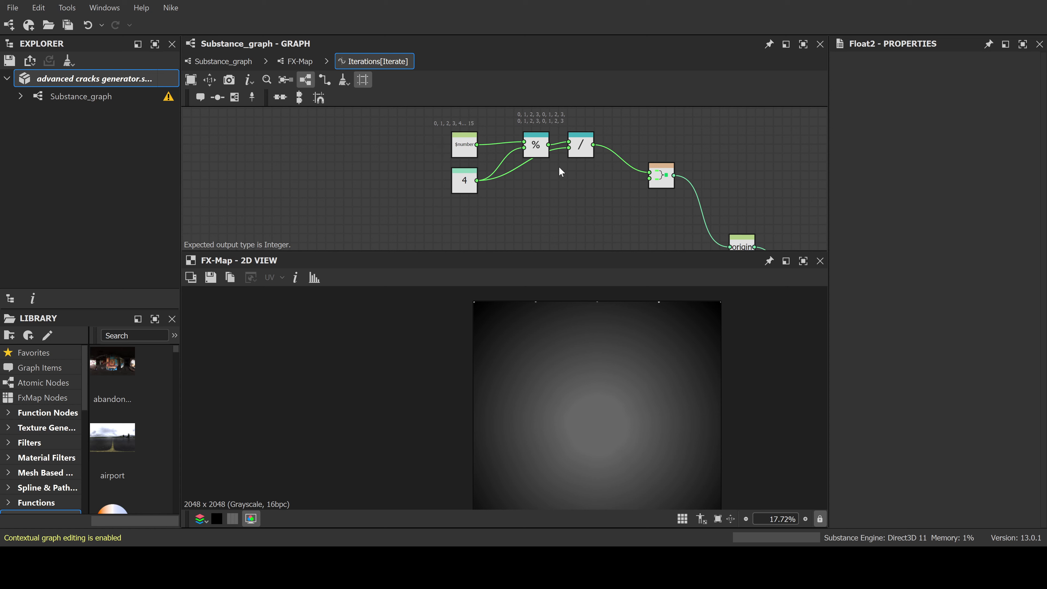
Add a second Division node that divides $number by the Float 4 node, and place it beside Float 4
{"action": "left_click", "coordinate": [578, 145]}
{"action": "left_click_drag", "start_coordinate": [478, 144], "coordinate": [524, 208]}
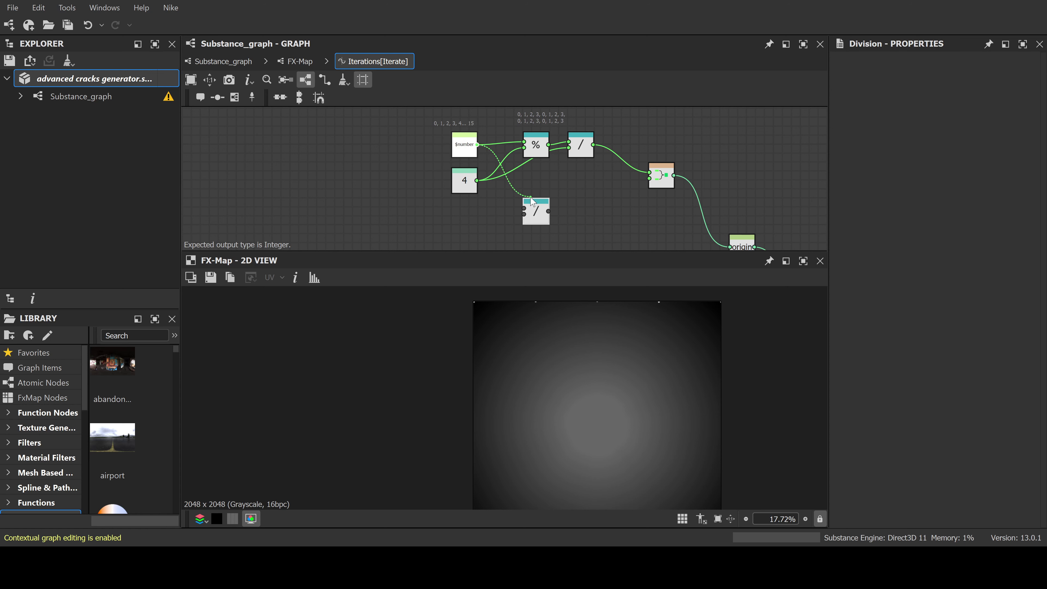
{"action": "left_click_drag", "start_coordinate": [477, 180], "coordinate": [515, 196]}
{"action": "left_click", "coordinate": [468, 194]}
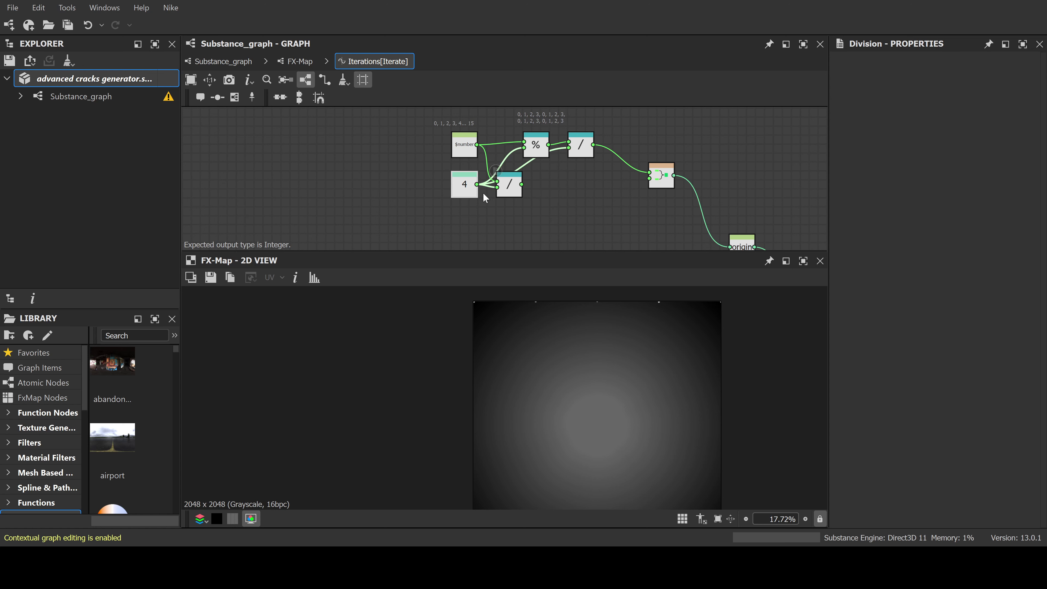
{"action": "left_click", "coordinate": [516, 190]}
{"action": "left_click", "coordinate": [514, 191]}
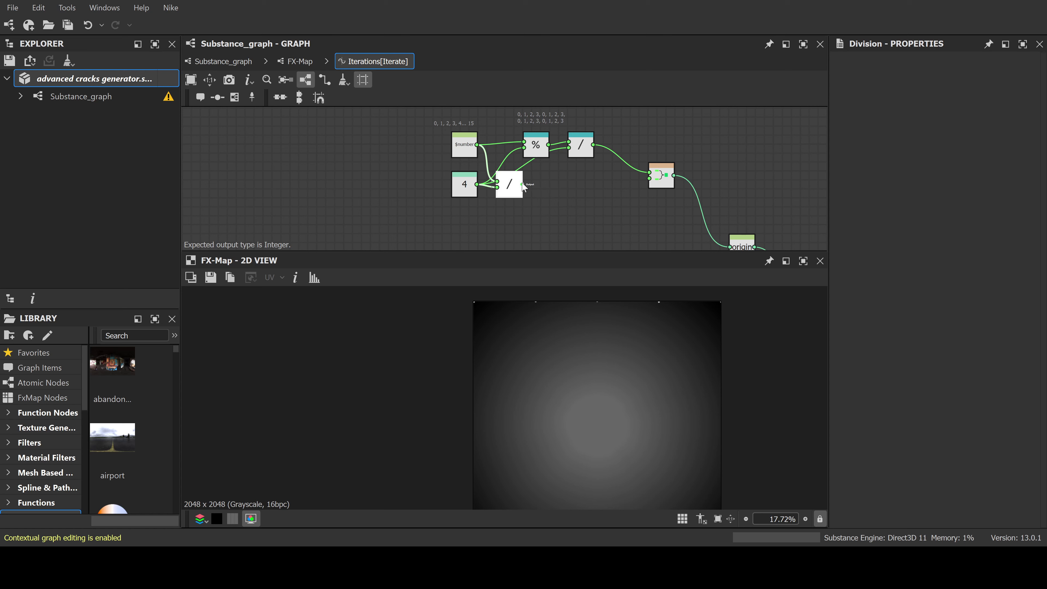
Add a Floor node after the new Division node and move the Modulo and Division row higher to make room
{"action": "scroll", "coordinate": [519, 186], "scroll_direction": "up", "scroll_amount": 1}
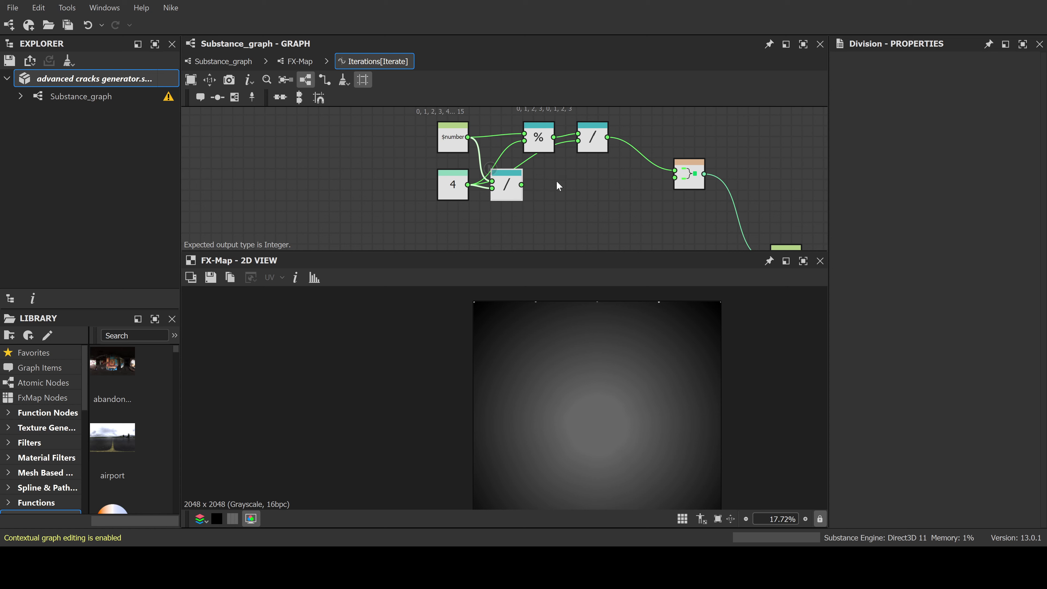
{"action": "key", "text": "f"}
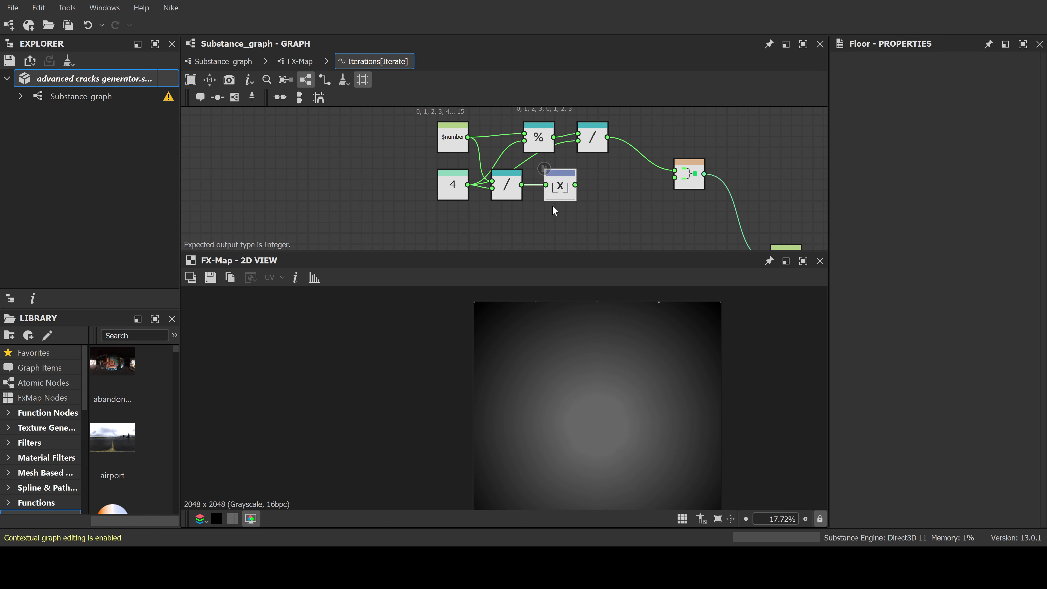
{"action": "left_click_drag", "start_coordinate": [565, 188], "coordinate": [555, 185]}
{"action": "scroll", "coordinate": [555, 185], "scroll_direction": "down", "scroll_amount": 3}
{"action": "left_click_drag", "start_coordinate": [600, 129], "coordinate": [545, 158]}
{"action": "scroll", "coordinate": [548, 177], "scroll_direction": "up", "scroll_amount": 2}
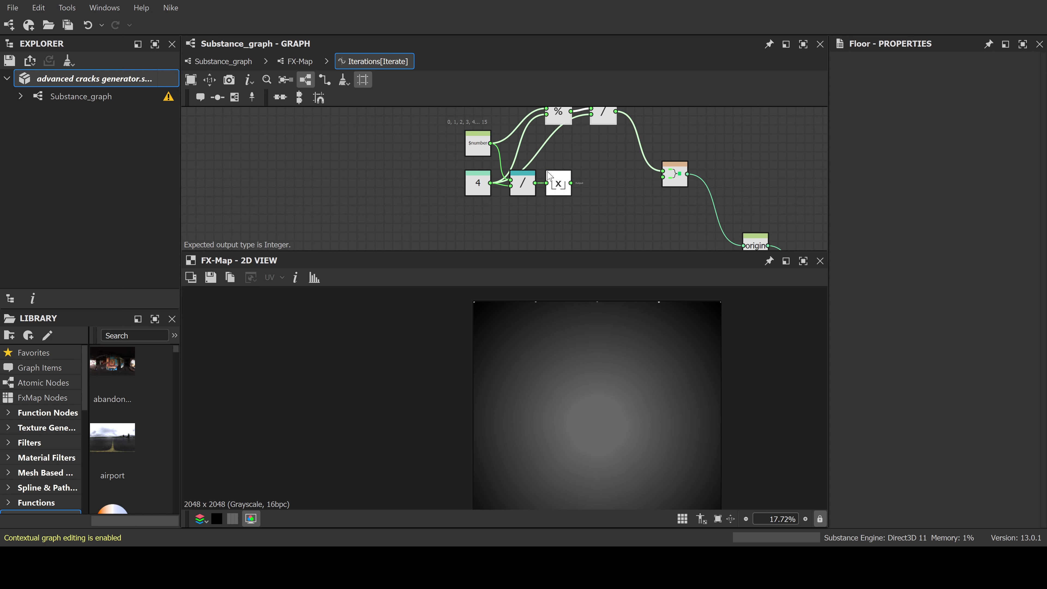
Add a comment above the Floor node, keeping the Division node in its original place
{"action": "left_click", "coordinate": [201, 97]}
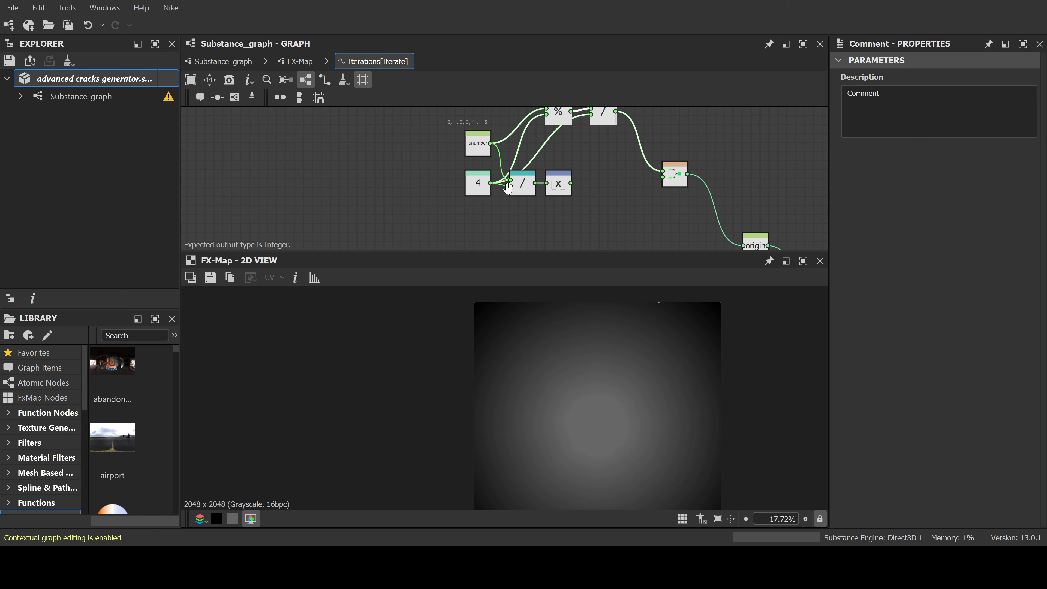
{"action": "left_click_drag", "start_coordinate": [528, 188], "coordinate": [527, 179]}
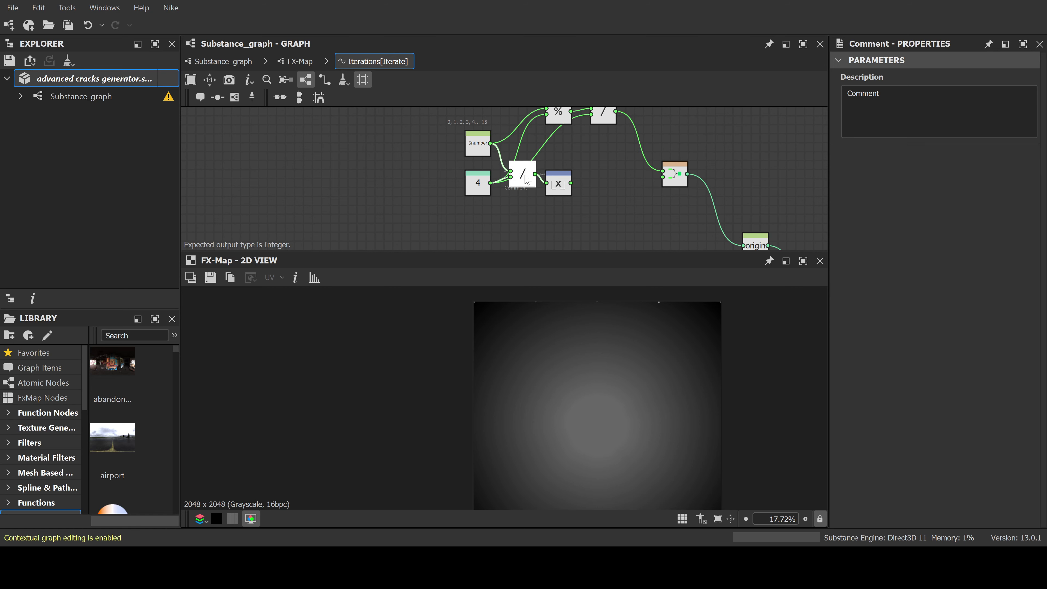
{"action": "key", "text": "ctrl+z"}
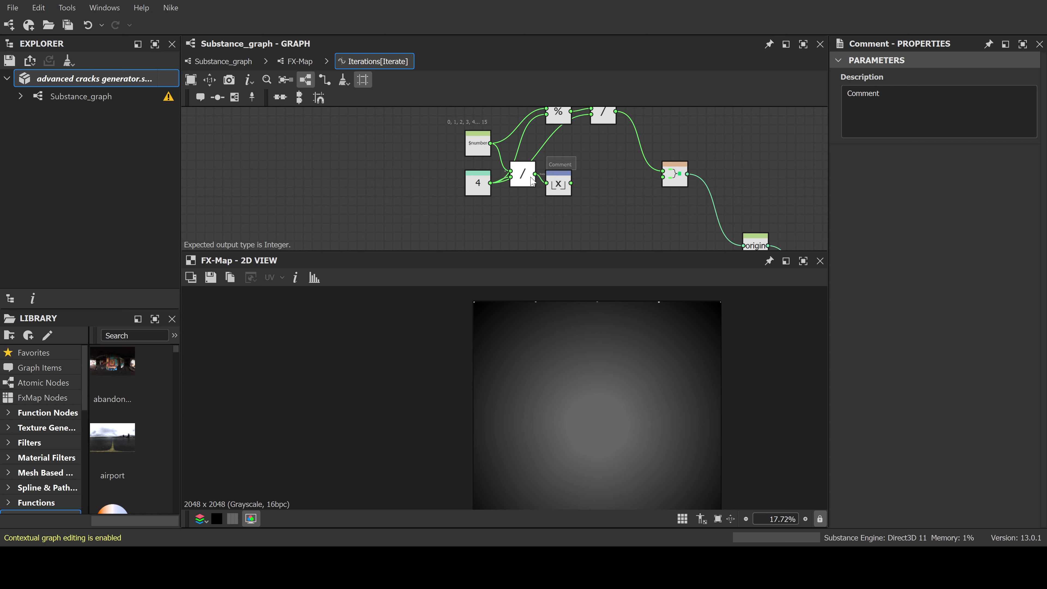
{"action": "scroll", "coordinate": [532, 187], "scroll_direction": "up", "scroll_amount": 2}
Set the new comment's description to "0, 0, 0, 0, 1, 1, 1, 1, 2, 2, 2, 2, 3, 3, 3, 3" and align it above the Floor node
{"action": "left_click", "coordinate": [891, 93]}
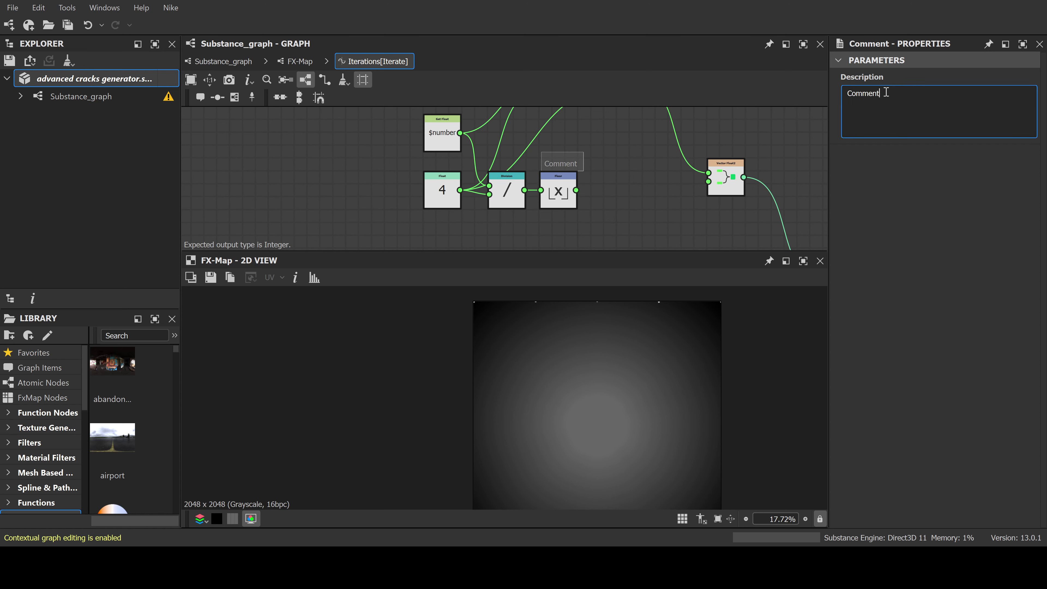
{"action": "left_click_drag", "start_coordinate": [891, 93], "coordinate": [831, 95]}
{"action": "type", "text": "0"}
{"action": "type", "text": "0, "}
{"action": "type", "text": "1, 1, 1, 1, 2, 2, 2, 2, 3, 3, 3, 3"}
{"action": "left_click", "coordinate": [603, 205]}
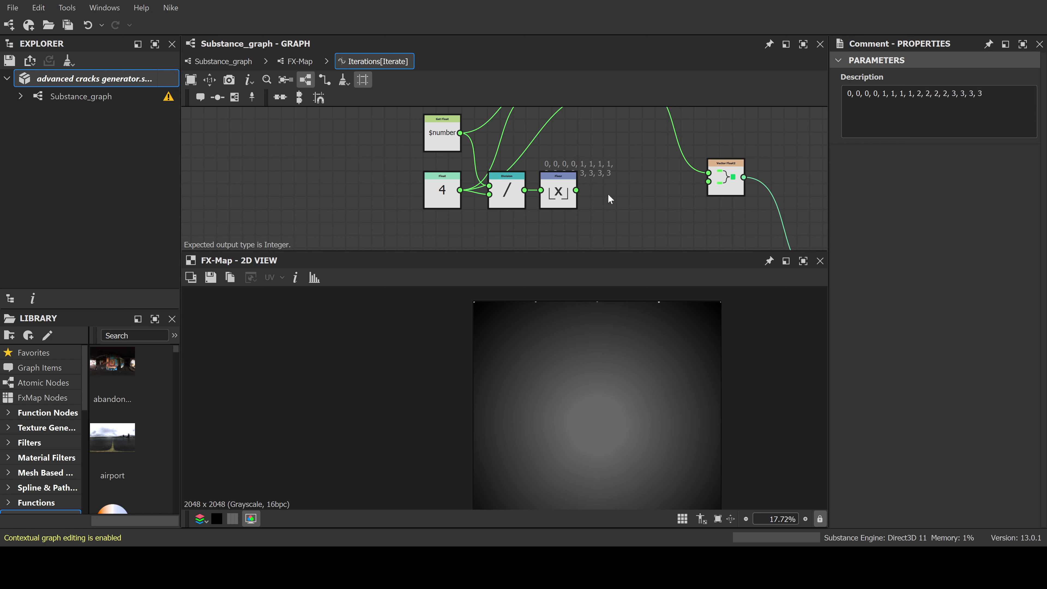
{"action": "left_click_drag", "start_coordinate": [596, 172], "coordinate": [579, 159]}
Add a Division node that divides the Floor output by Float 4, and feed it into the second input of Vector Float2
{"action": "key", "text": "d"}
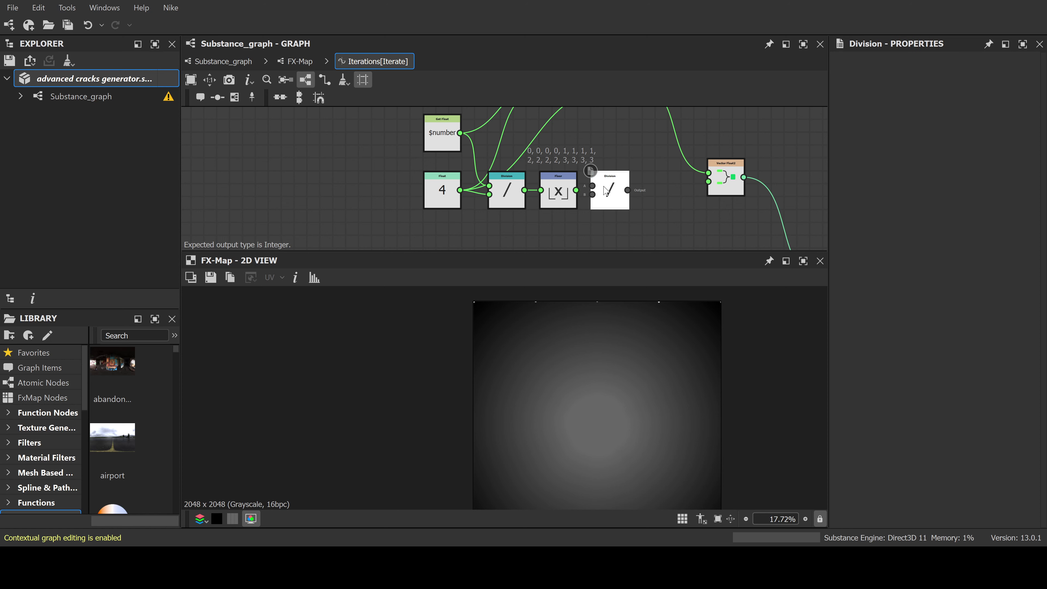
{"action": "mouse_move", "coordinate": [604, 186]}
{"action": "left_mouse_down"}
{"action": "mouse_move", "coordinate": [617, 186]}
{"action": "mouse_move", "coordinate": [604, 190]}
{"action": "left_mouse_up"}
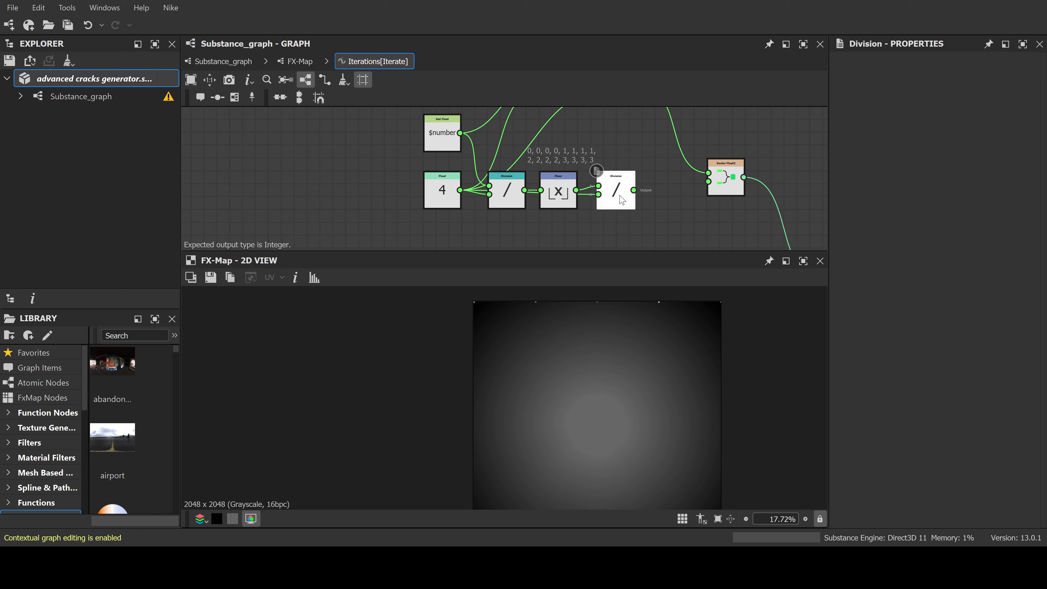
{"action": "left_click_drag", "start_coordinate": [627, 190], "coordinate": [707, 190]}
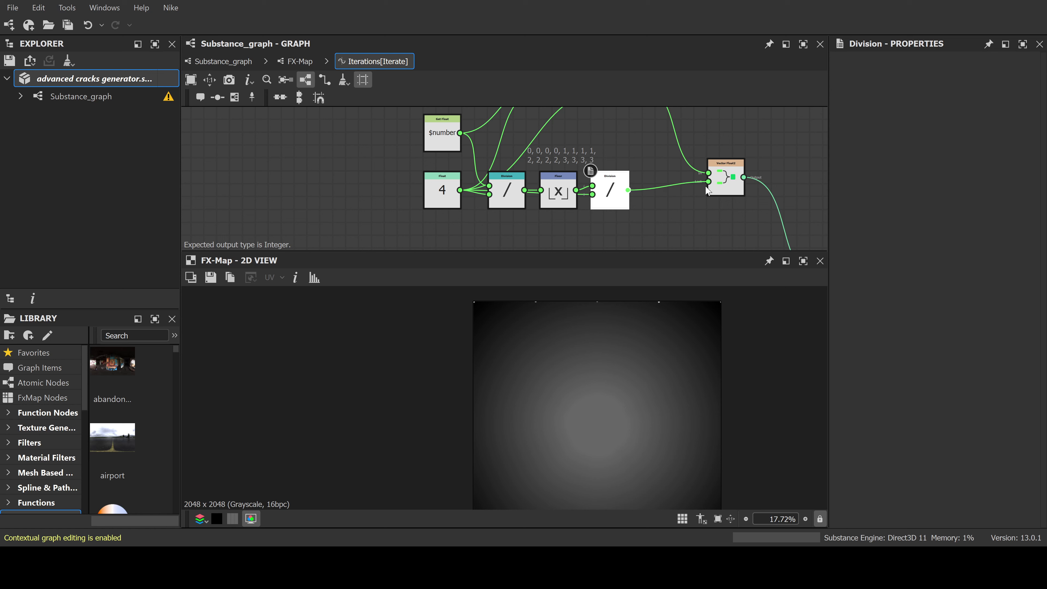
{"action": "scroll", "coordinate": [670, 358], "scroll_direction": "down", "scroll_amount": 3}
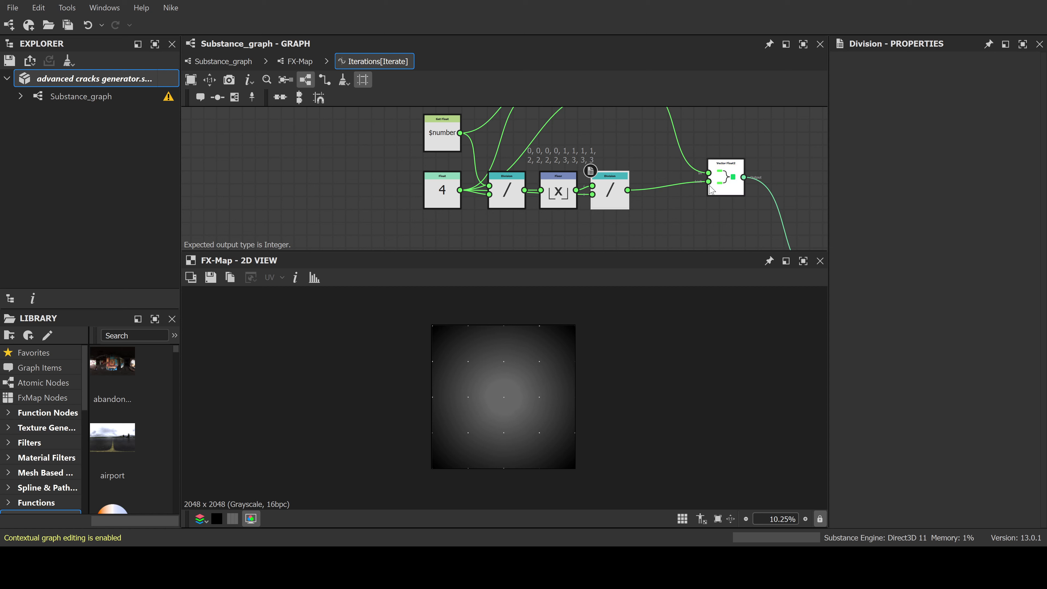
{"action": "left_click_drag", "start_coordinate": [725, 181], "coordinate": [686, 142]}
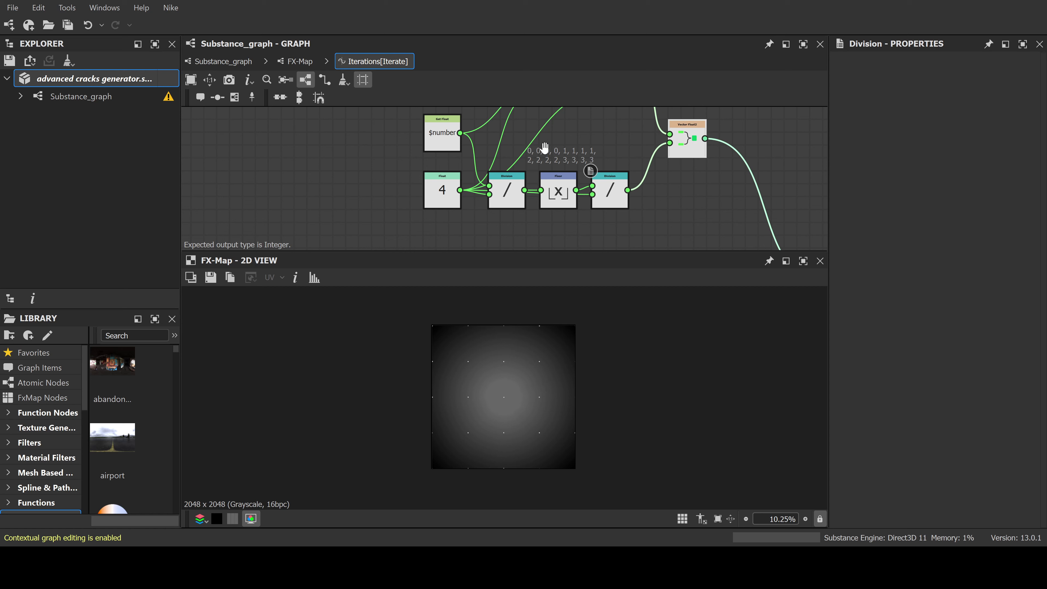
Return to the main graph and override the FX-Map node's Tiling Mode with No Tiling
{"action": "left_click", "coordinate": [223, 61]}
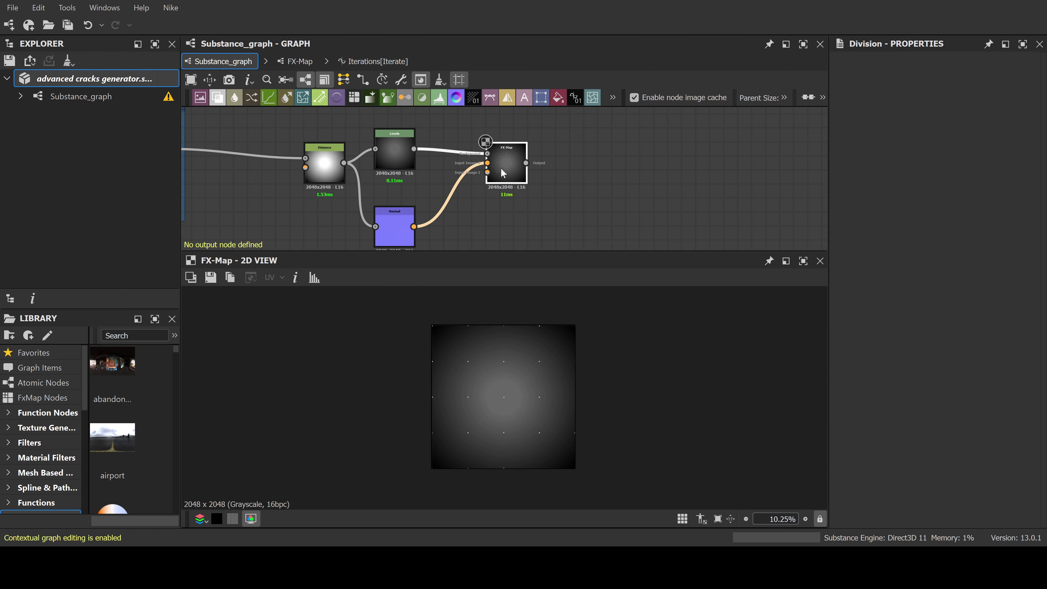
{"action": "left_click", "coordinate": [511, 165]}
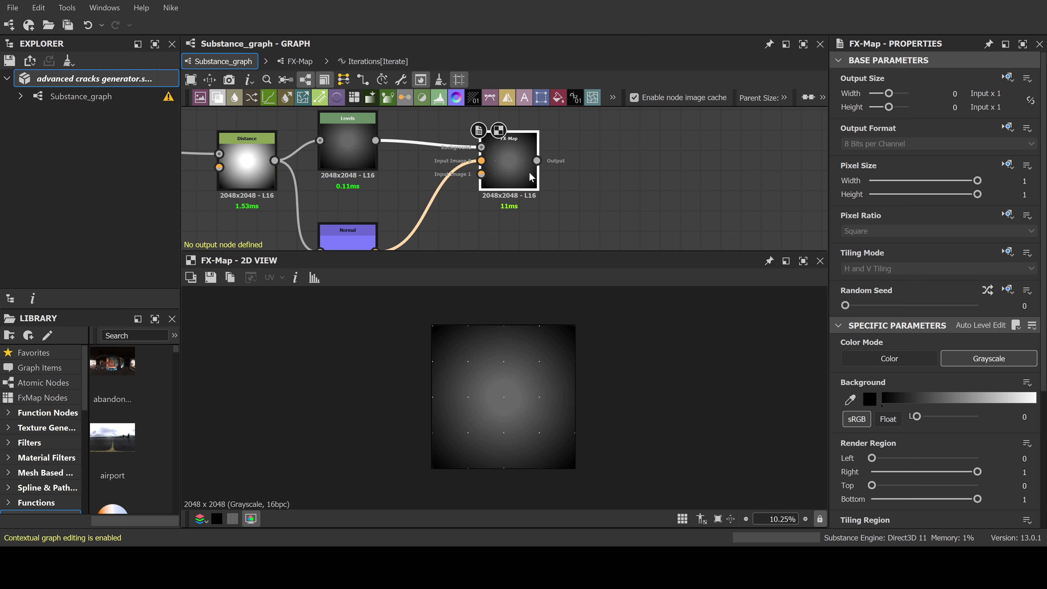
{"action": "scroll", "coordinate": [478, 415], "scroll_direction": "up", "scroll_amount": 1}
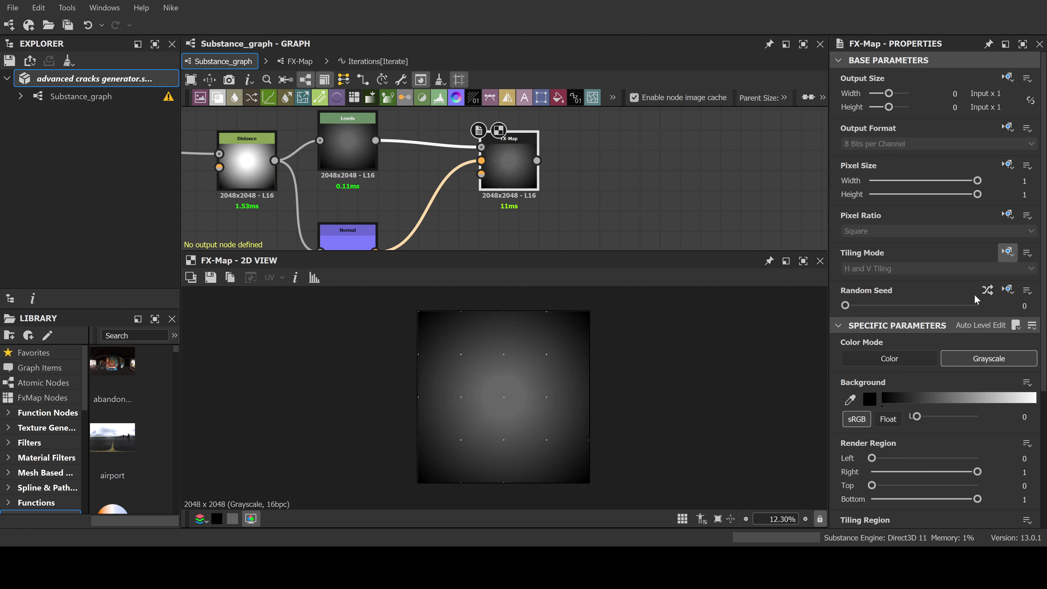
{"action": "left_click", "coordinate": [1009, 254]}
{"action": "left_click", "coordinate": [859, 277]}
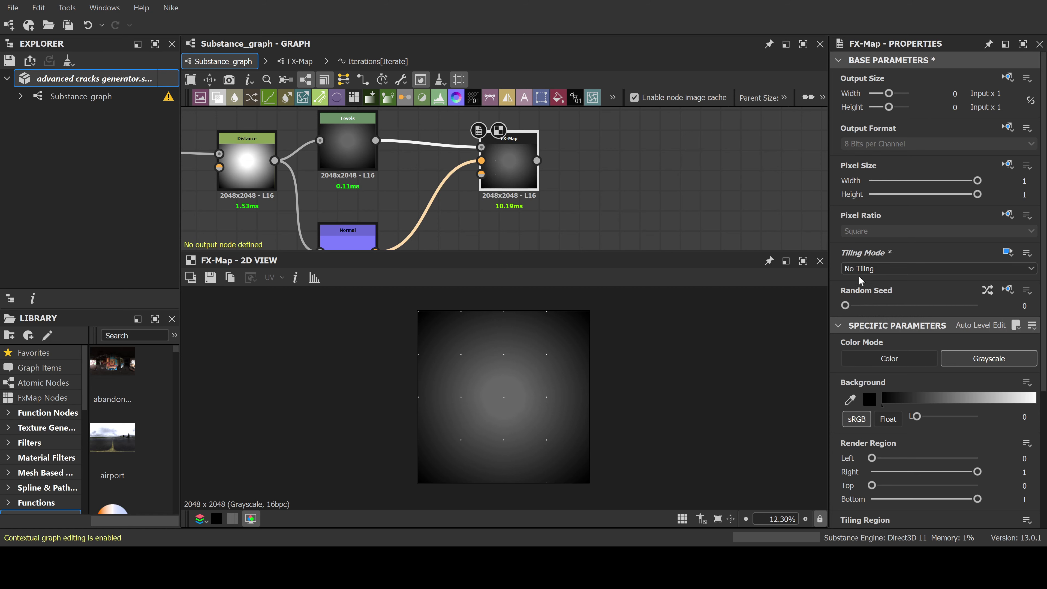
{"action": "scroll", "coordinate": [455, 389], "scroll_direction": "up", "scroll_amount": 1}
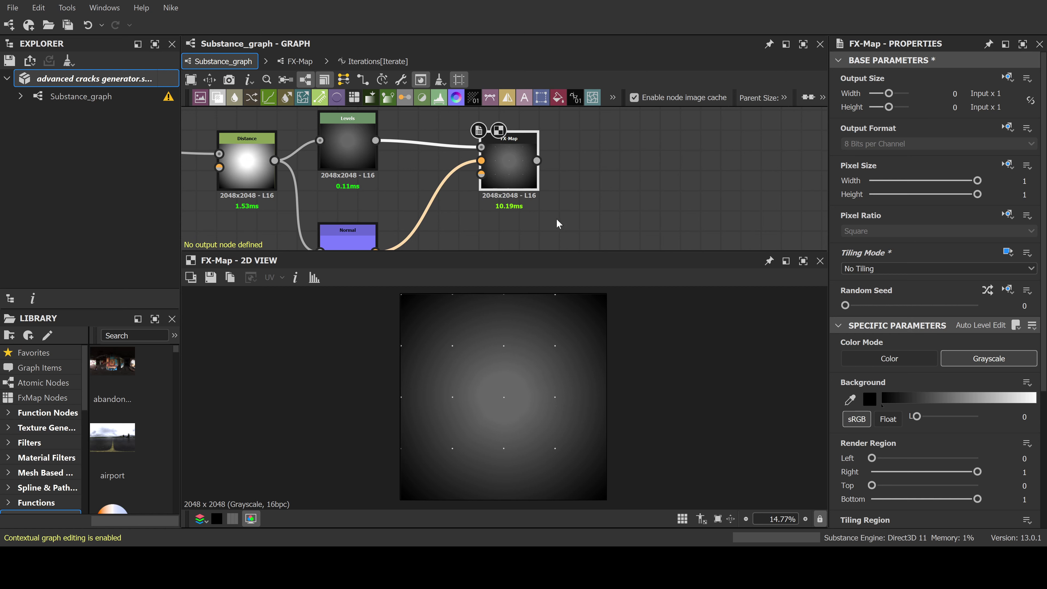
Reopen the Iterate node's Iterations function and move the grid position nodes farther from the origin node
{"action": "double_click", "coordinate": [513, 168]}
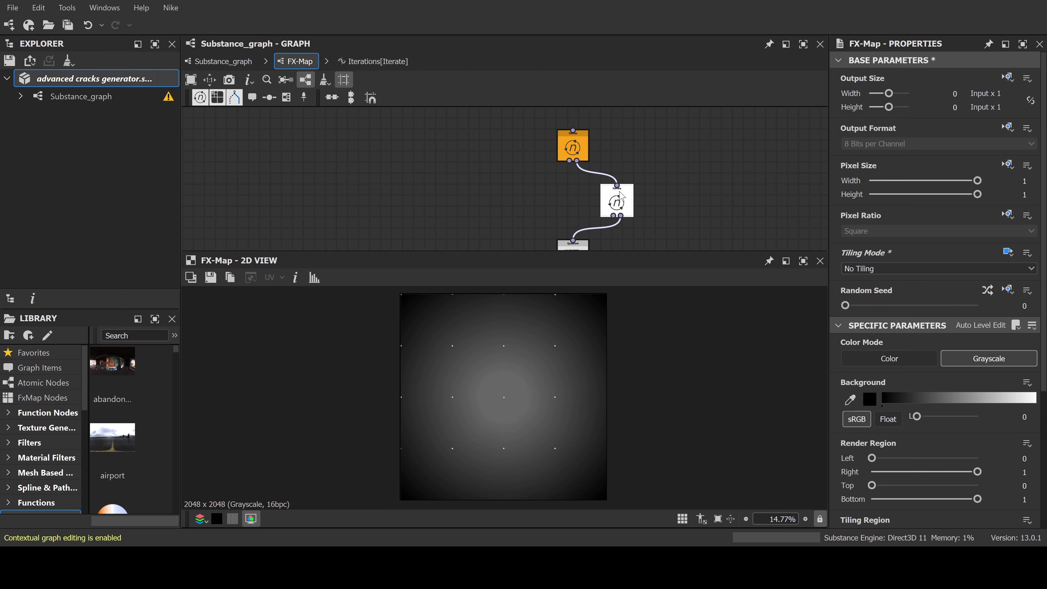
{"action": "left_click", "coordinate": [617, 200]}
{"action": "left_click", "coordinate": [1007, 78]}
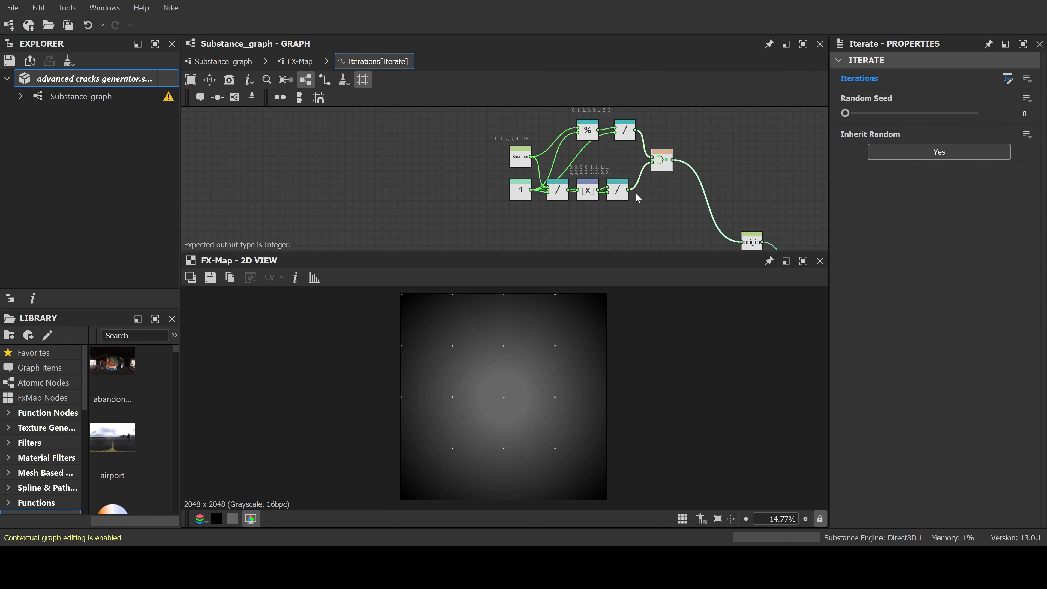
{"action": "scroll", "coordinate": [662, 210], "scroll_direction": "down", "scroll_amount": 3}
{"action": "left_click_drag", "start_coordinate": [663, 210], "coordinate": [552, 151]}
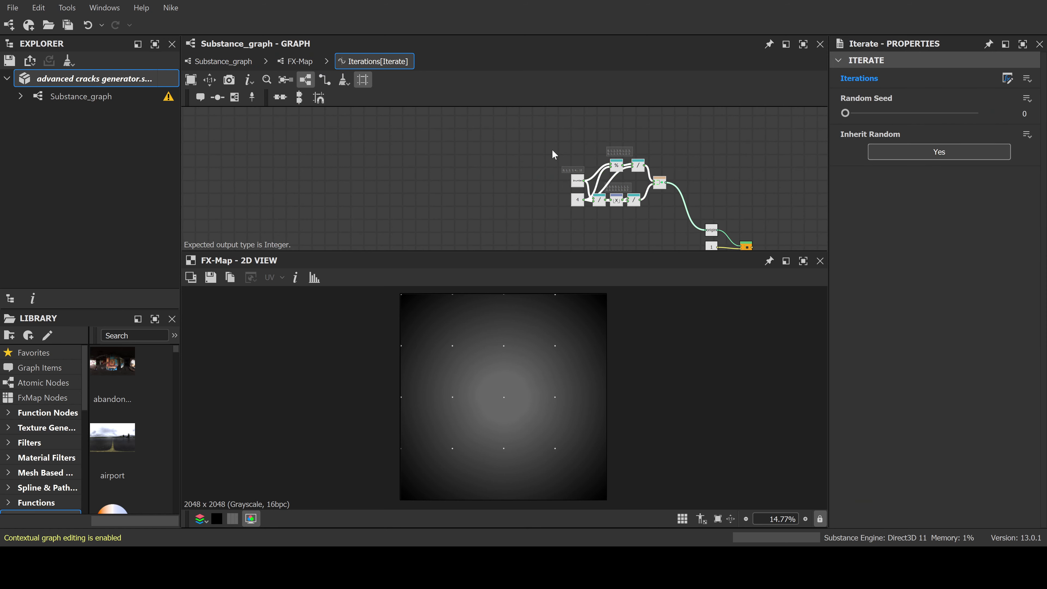
{"action": "left_click_drag", "start_coordinate": [616, 169], "coordinate": [515, 146]}
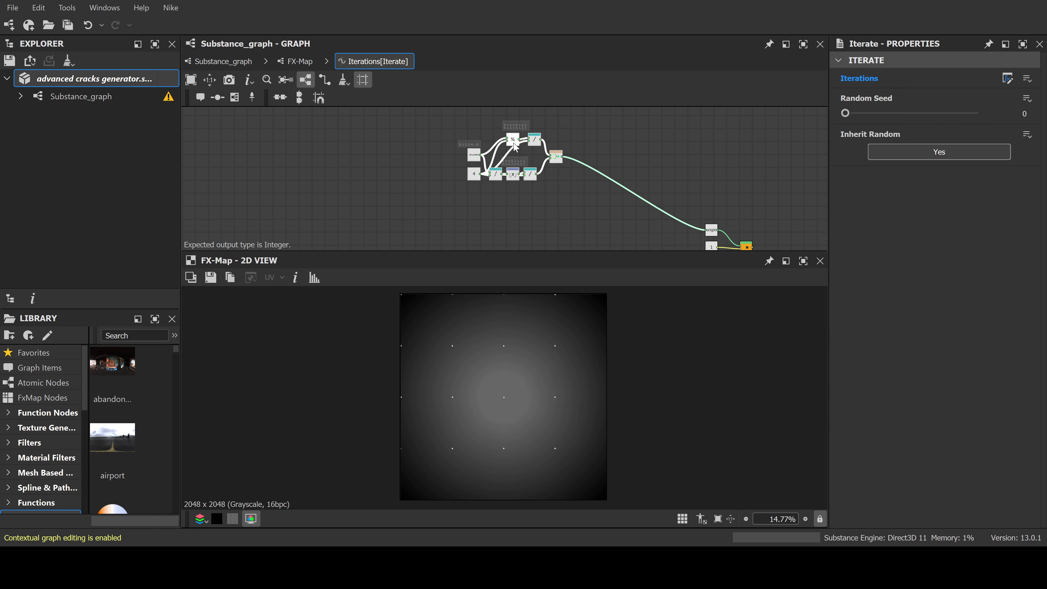
{"action": "left_click", "coordinate": [550, 188]}
Insert an Add node between Vector Float2 and the origin node, with a new constant Float2 feeding its second input
{"action": "scroll", "coordinate": [550, 188], "scroll_direction": "up", "scroll_amount": 2}
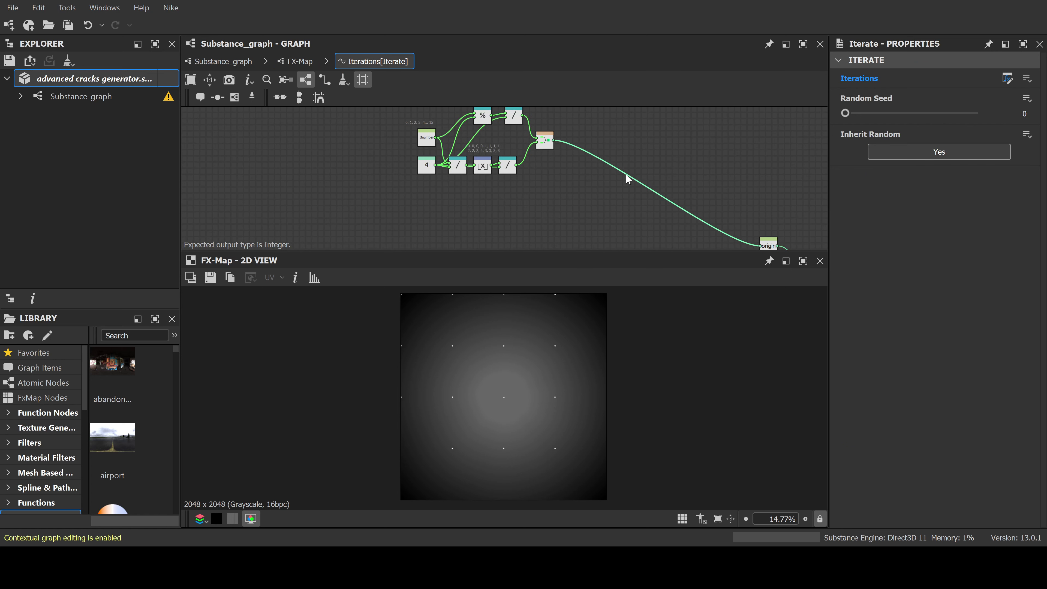
{"action": "left_click_drag", "start_coordinate": [610, 153], "coordinate": [603, 166]}
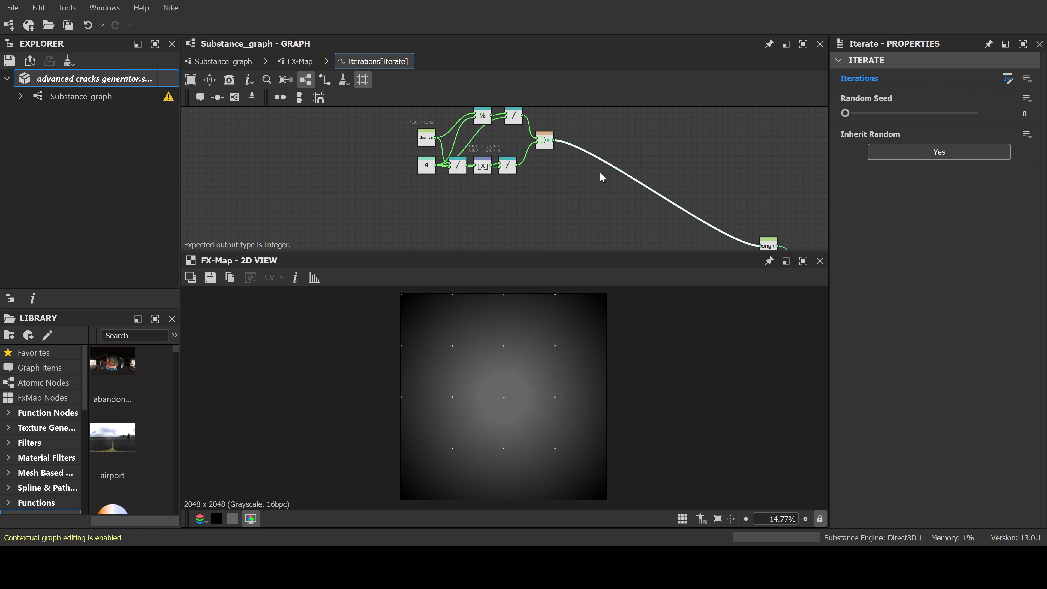
{"action": "key", "text": "a"}
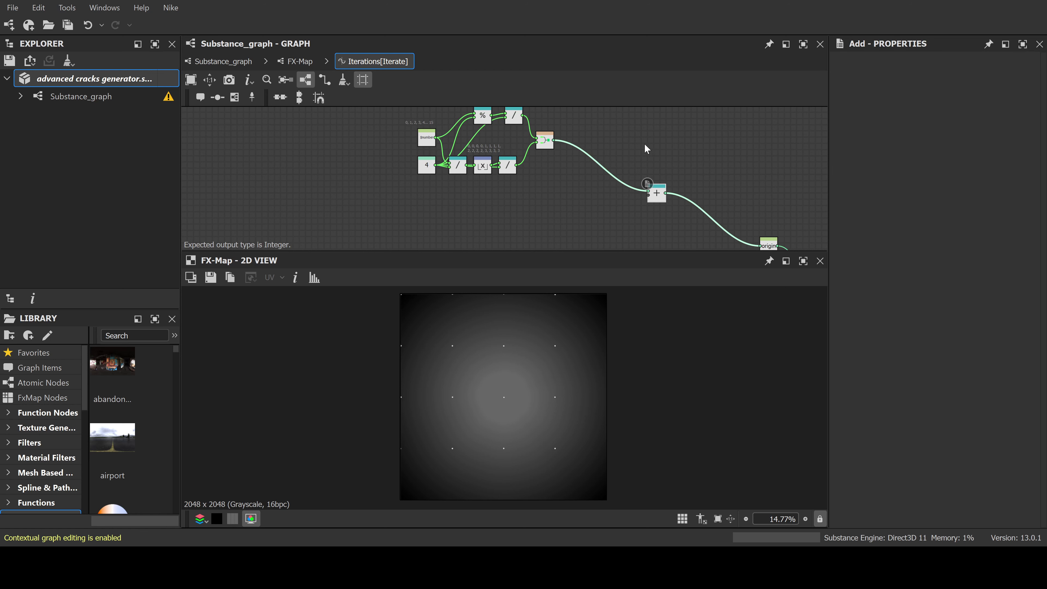
{"action": "left_click", "coordinate": [620, 212]}
{"action": "key", "text": "2"}
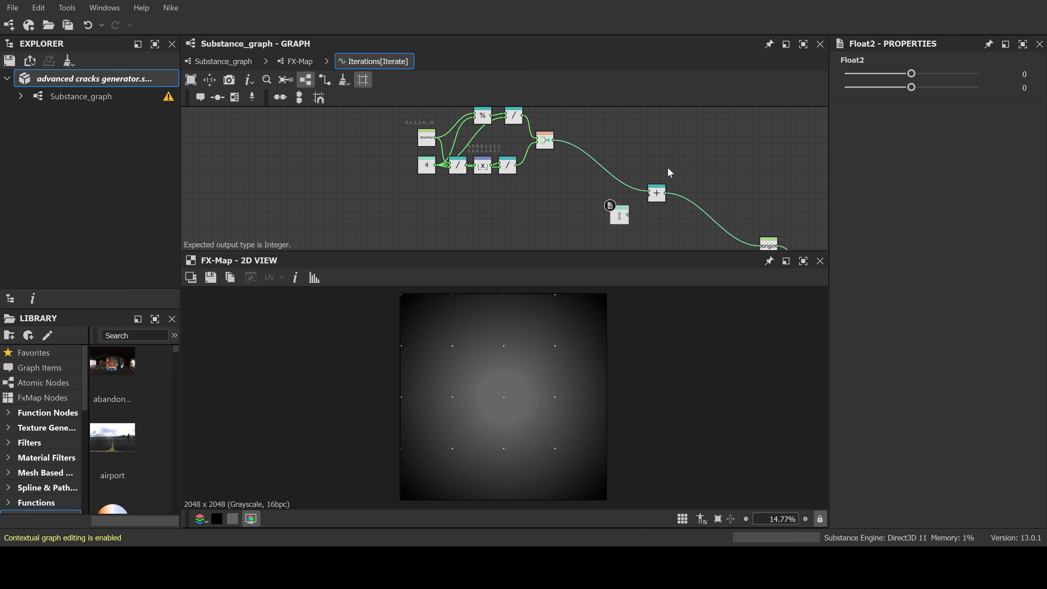
{"action": "scroll", "coordinate": [635, 217], "scroll_direction": "up", "scroll_amount": 2}
{"action": "left_click_drag", "start_coordinate": [625, 215], "coordinate": [654, 185]}
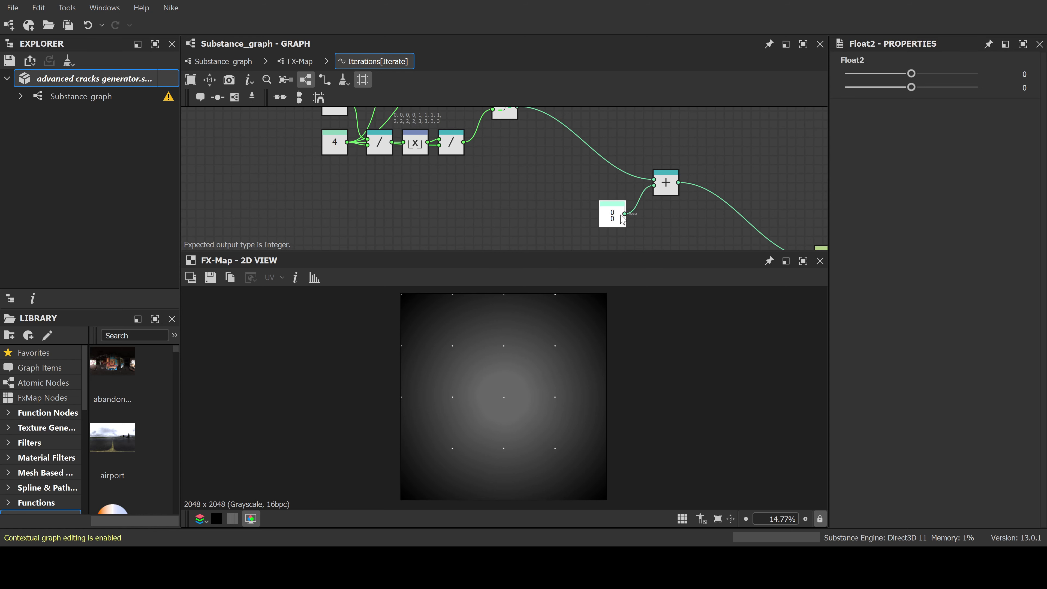
Set the constant Float2 offset feeding the Add node to 0.13 and 0.12
{"action": "mouse_move", "coordinate": [912, 73]}
{"action": "left_mouse_down"}
{"action": "mouse_move", "coordinate": [915, 87]}
{"action": "mouse_move", "coordinate": [919, 77]}
{"action": "left_mouse_up"}
{"action": "scroll", "coordinate": [615, 199], "scroll_direction": "up", "scroll_amount": 4}
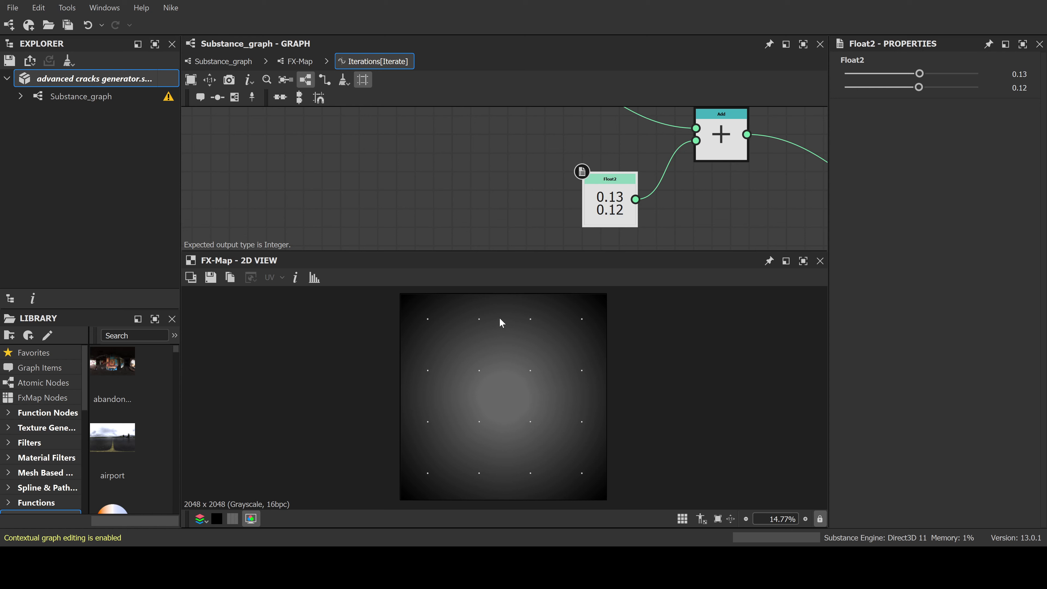
{"action": "scroll", "coordinate": [621, 202], "scroll_direction": "down", "scroll_amount": 5}
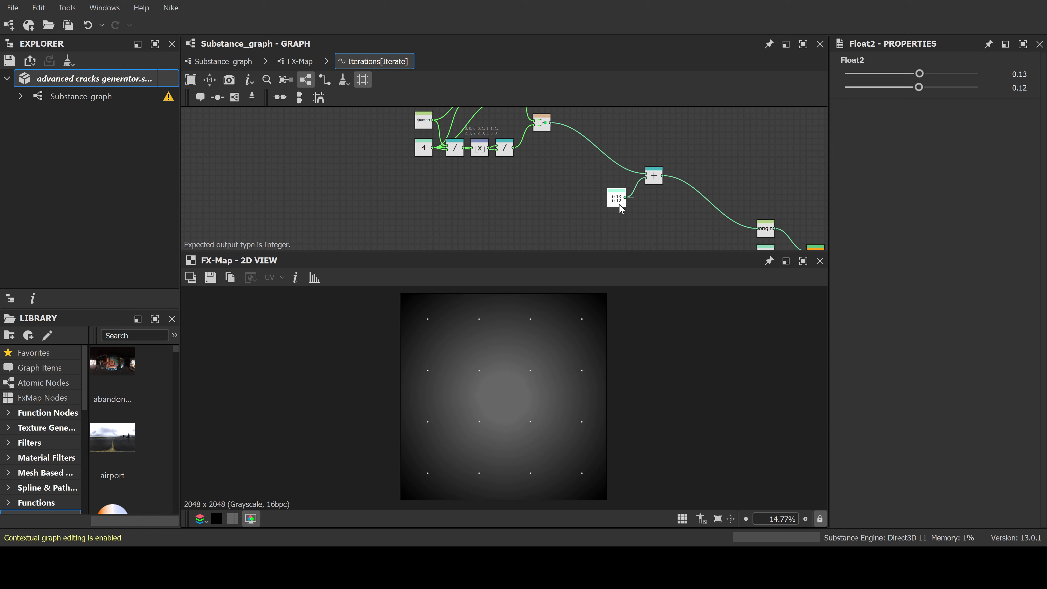
Add a constant Float node below the constant 4 node and set its value to 1
{"action": "scroll", "coordinate": [420, 108], "scroll_direction": "up", "scroll_amount": 3}
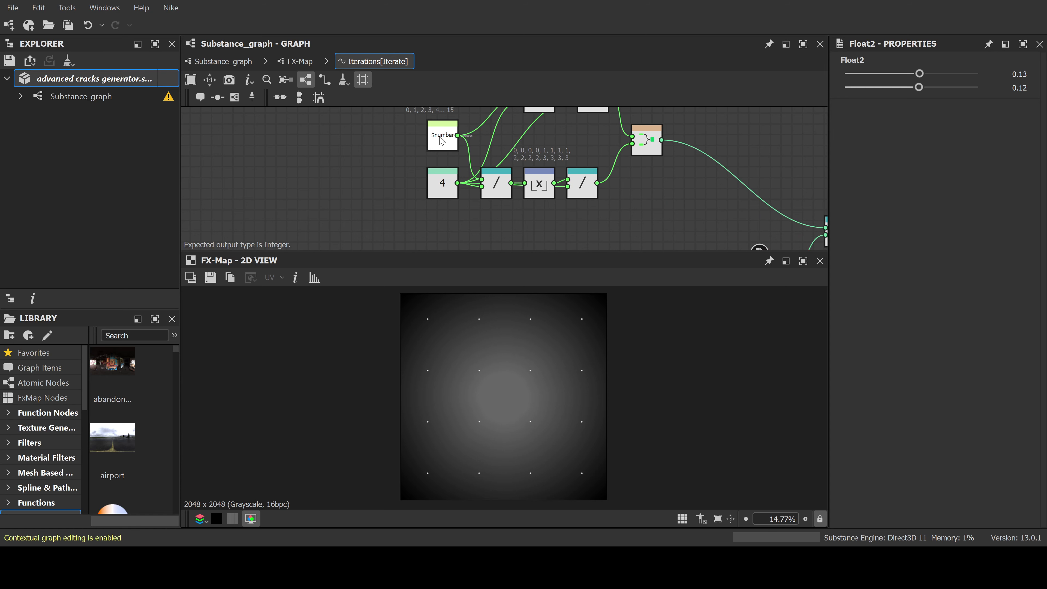
{"action": "scroll", "coordinate": [451, 202], "scroll_direction": "down", "scroll_amount": 2}
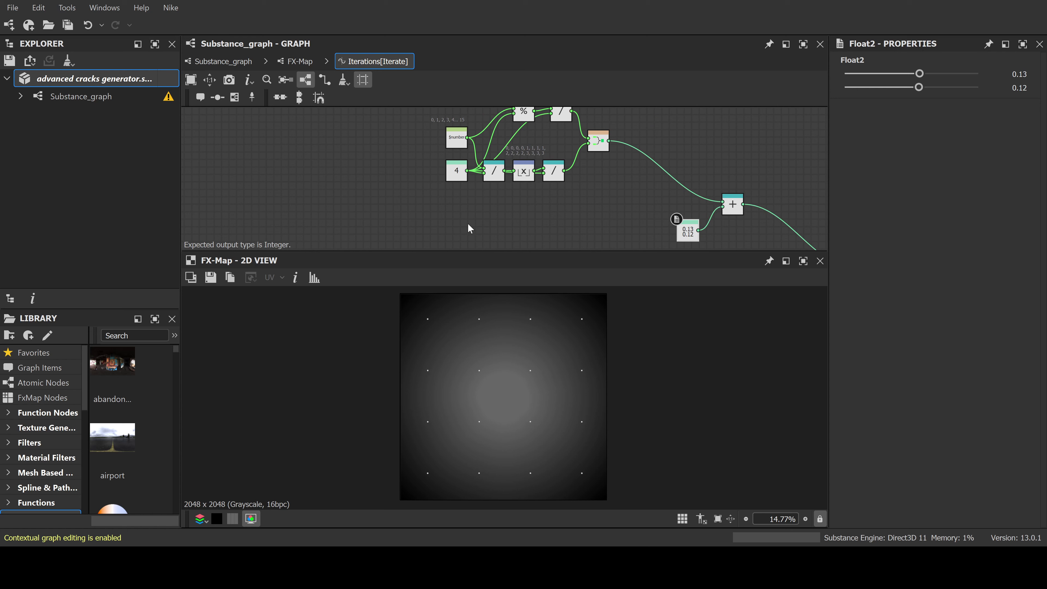
{"action": "middle_click_drag", "start_coordinate": [456, 227], "coordinate": [467, 218]}
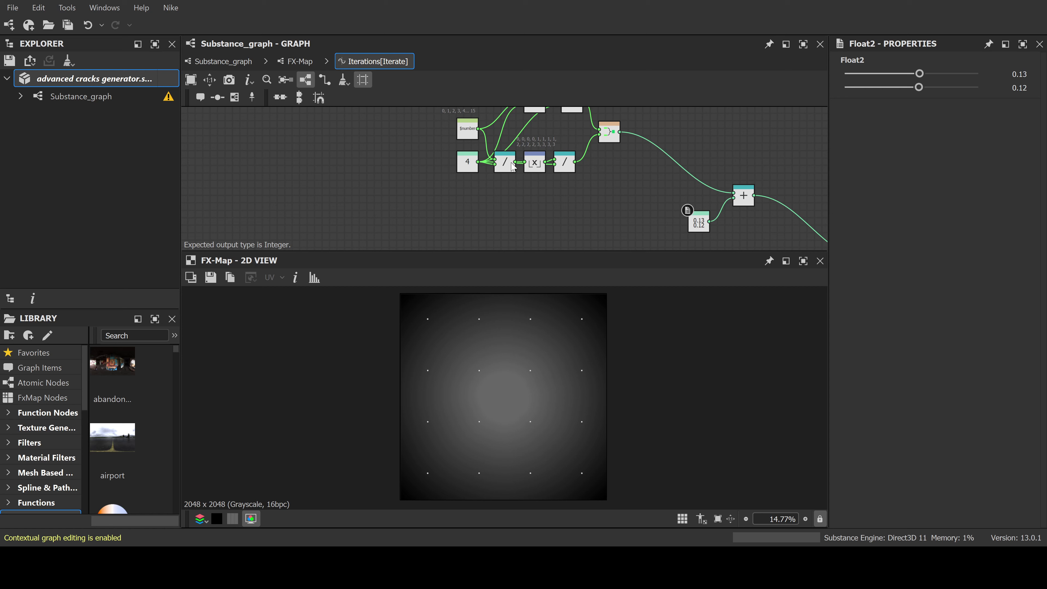
{"action": "key", "text": "1"}
{"action": "left_click_drag", "start_coordinate": [478, 212], "coordinate": [471, 223]}
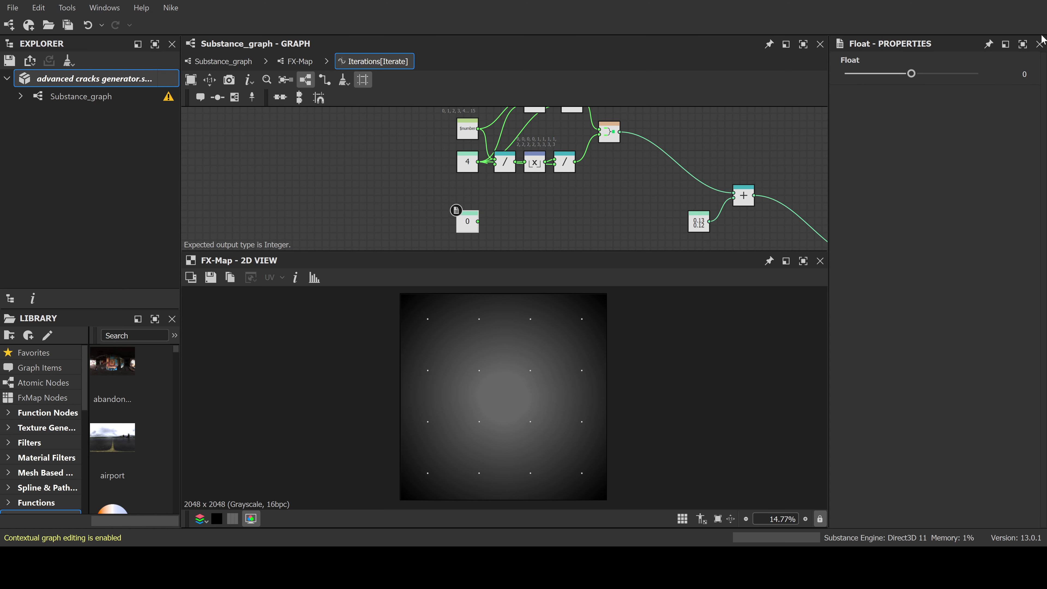
{"action": "left_click_drag", "start_coordinate": [968, 73], "coordinate": [987, 77]}
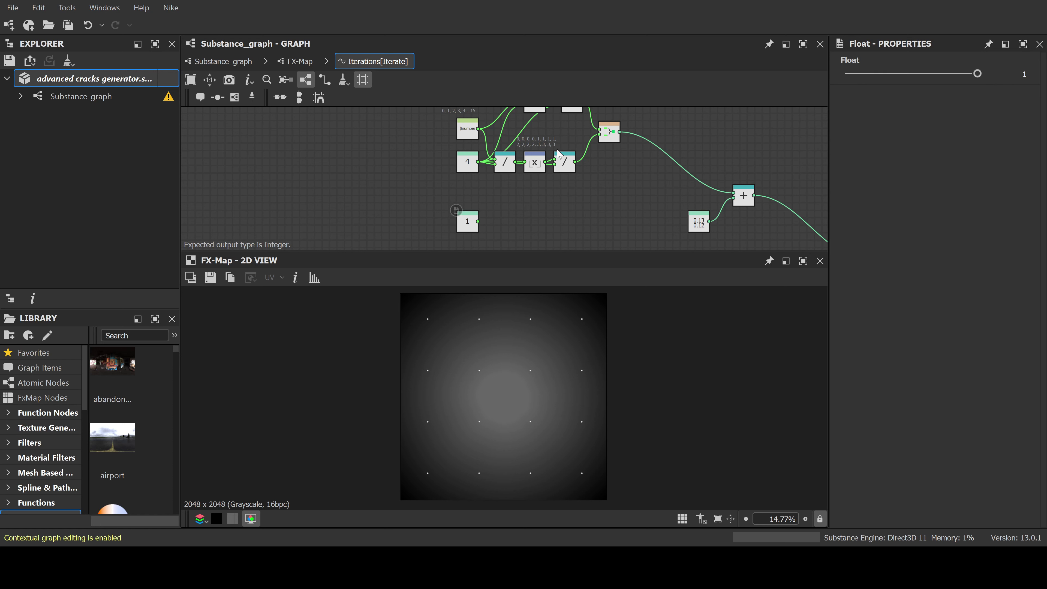
Add a Division node that divides the constant 1 by the constant 4
{"action": "key", "text": "slash"}
{"action": "scroll", "coordinate": [482, 222], "scroll_direction": "up", "scroll_amount": 2}
{"action": "left_click_drag", "start_coordinate": [477, 222], "coordinate": [513, 224]}
{"action": "left_click_drag", "start_coordinate": [477, 137], "coordinate": [499, 226]}
{"action": "middle_click_drag", "start_coordinate": [499, 226], "coordinate": [480, 193]}
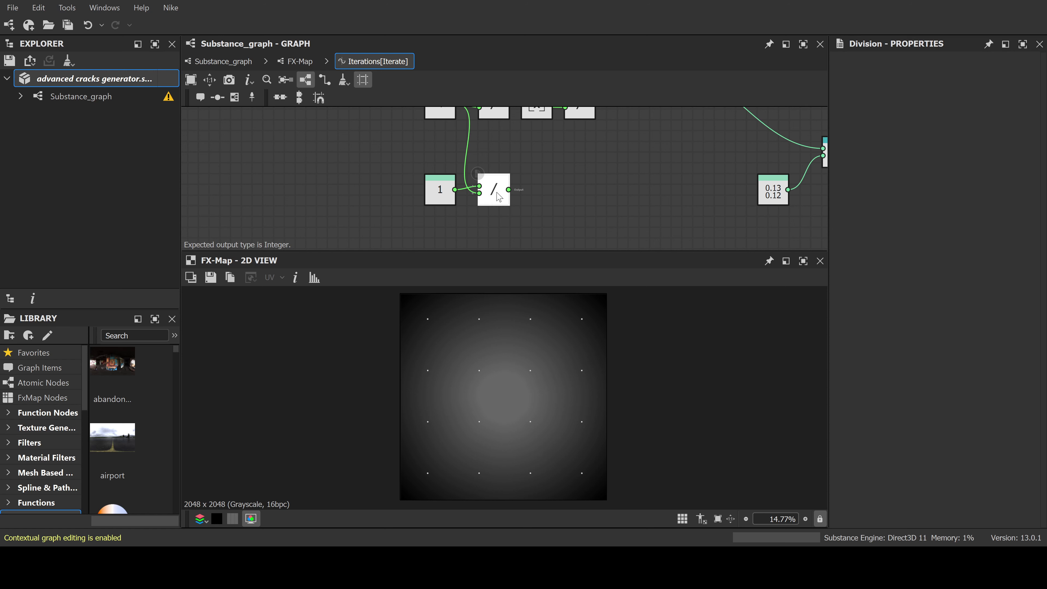
Add a second Division node that divides the first quotient by a new constant Float of 2
{"action": "key", "text": "ctrl+d"}
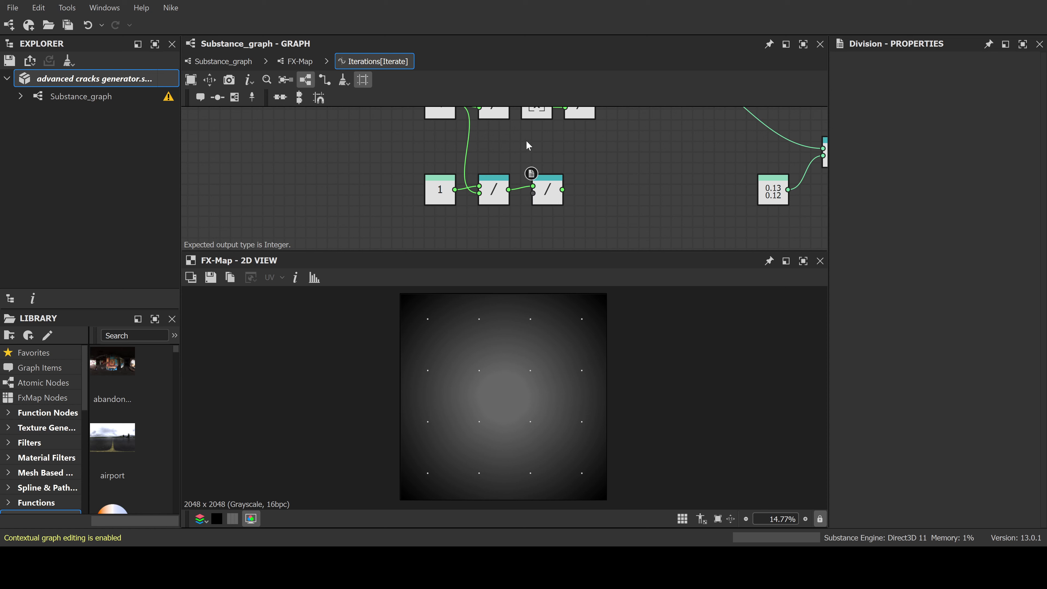
{"action": "key", "text": "ctrl+v"}
{"action": "left_click_drag", "start_coordinate": [458, 207], "coordinate": [494, 233]}
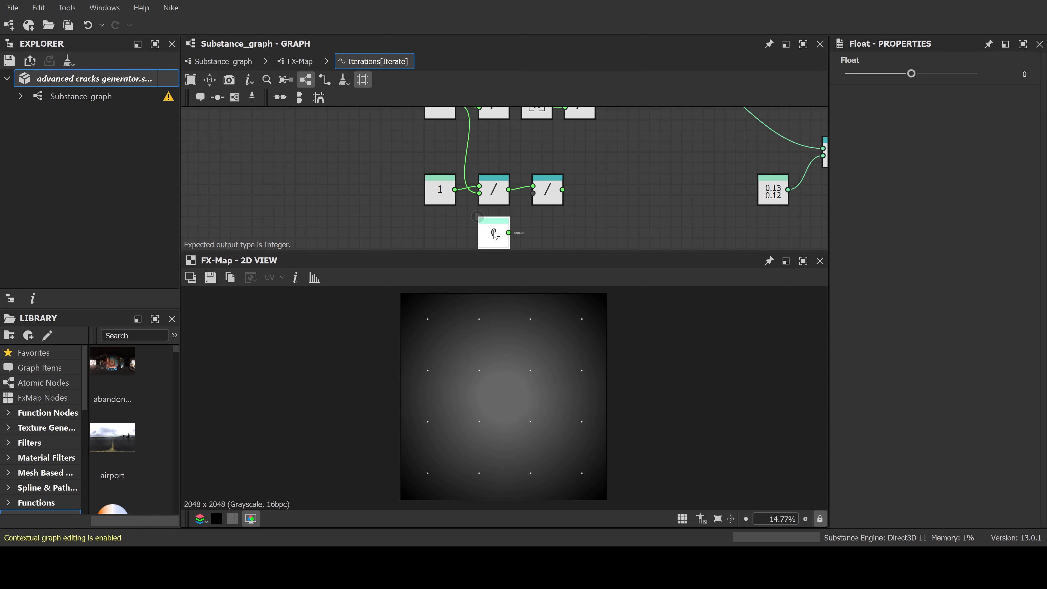
{"action": "left_click", "coordinate": [989, 77]}
{"action": "type", "text": "2"}
{"action": "key", "text": "Return"}
{"action": "left_click_drag", "start_coordinate": [509, 233], "coordinate": [534, 193]}
{"action": "middle_click_drag", "start_coordinate": [572, 206], "coordinate": [539, 215]}
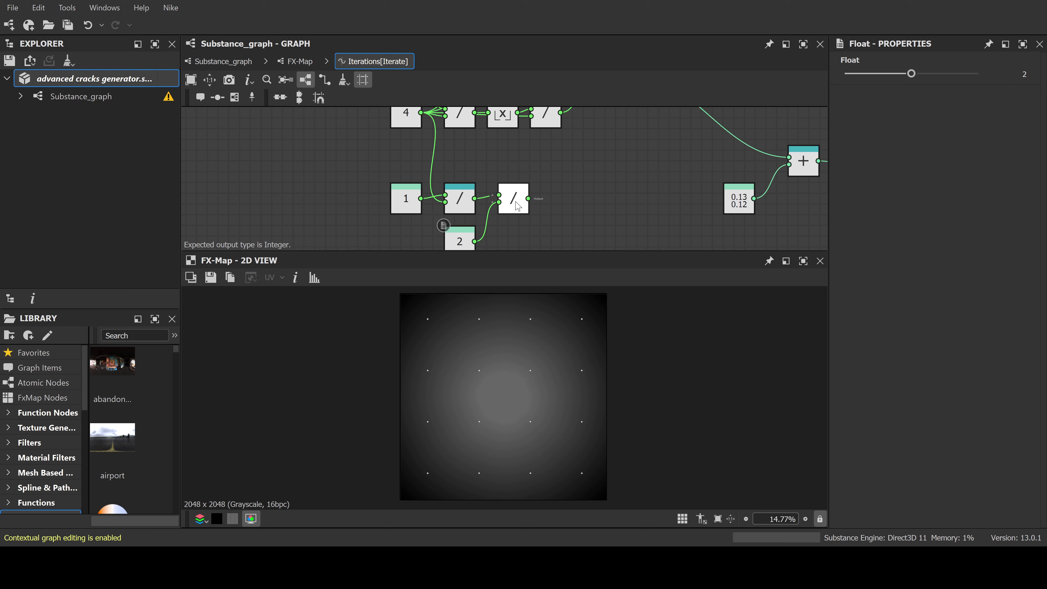
Add a Vector Float2 node with the second Division's output feeding both of its inputs
{"action": "left_click", "coordinate": [516, 200]}
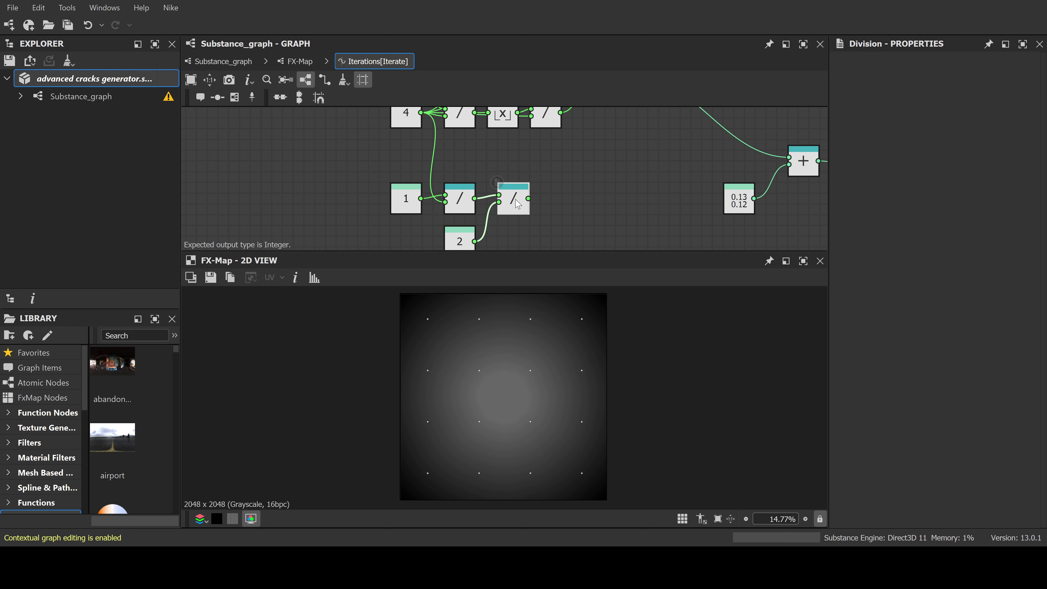
{"action": "key", "text": "v"}
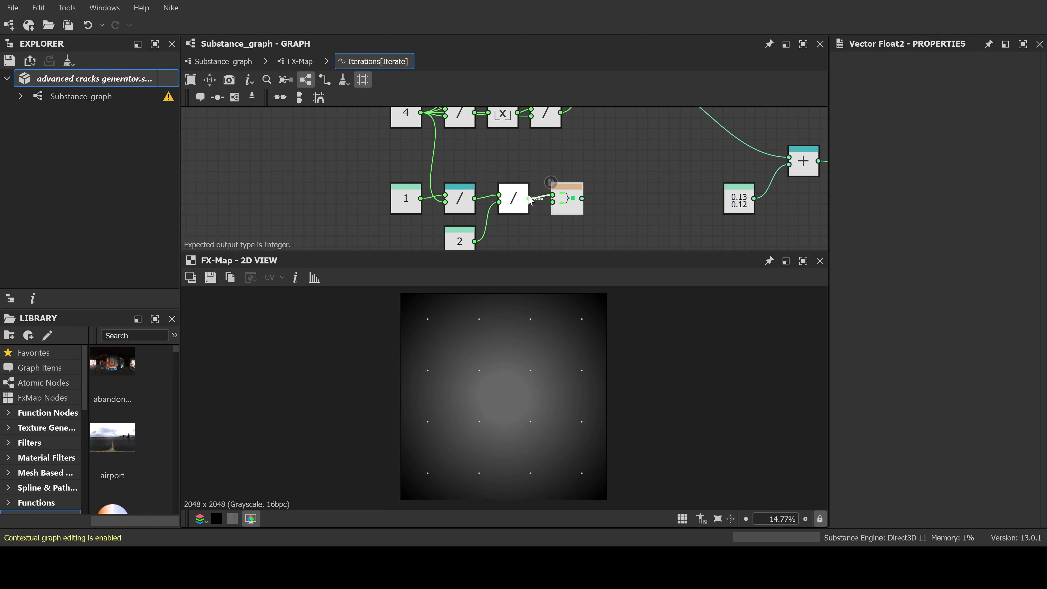
{"action": "left_click_drag", "start_coordinate": [528, 198], "coordinate": [553, 202]}
{"action": "scroll", "coordinate": [594, 200], "scroll_direction": "down", "scroll_amount": 3}
Connect the new Vector Float2 to the Add node's second input and delete the constant Float2 it replaces
{"action": "left_click_drag", "start_coordinate": [676, 200], "coordinate": [676, 240]}
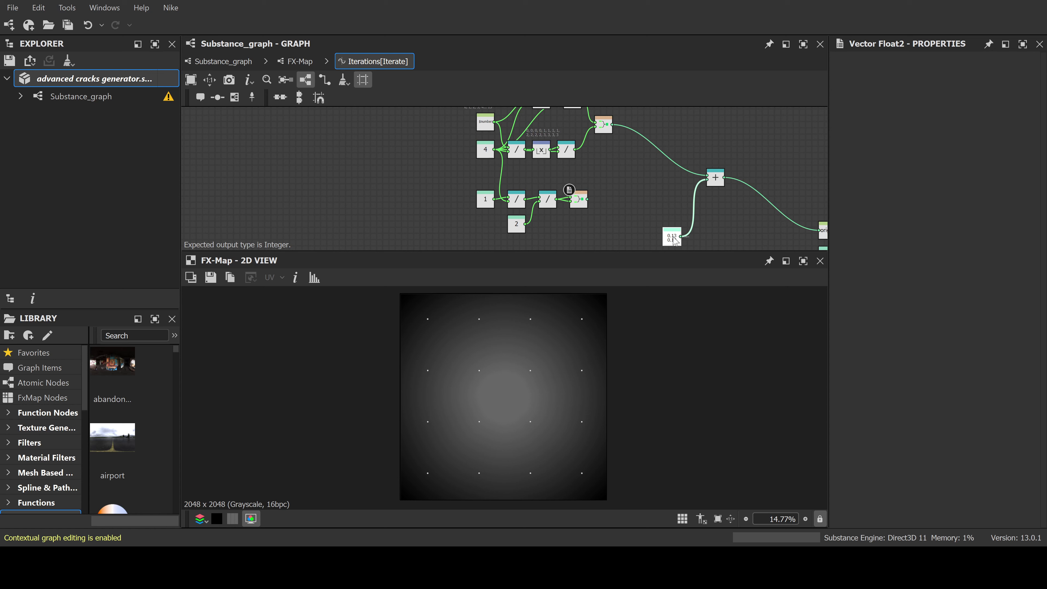
{"action": "left_click", "coordinate": [587, 202]}
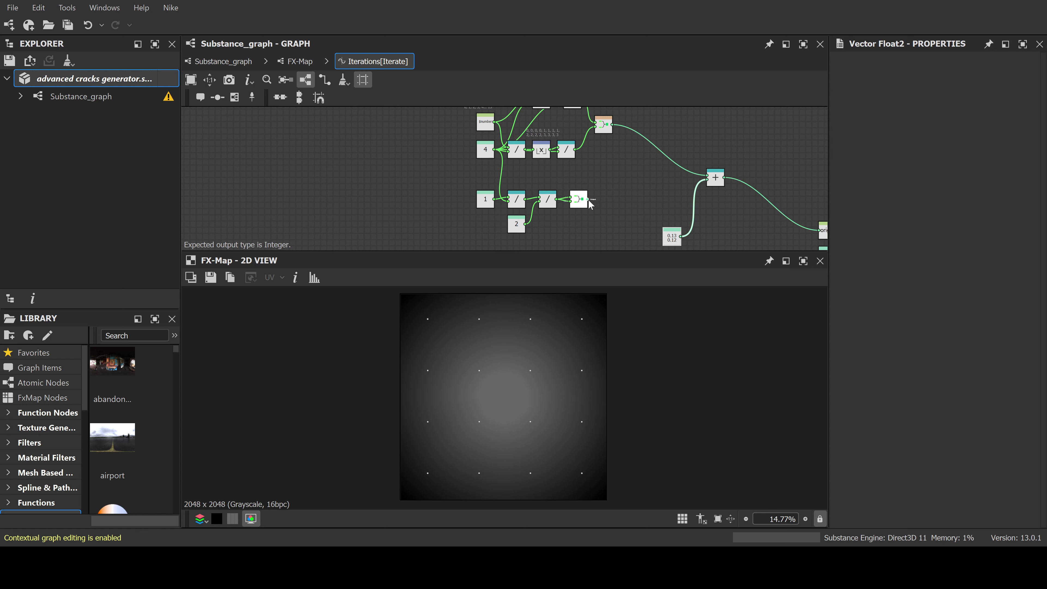
{"action": "left_click", "coordinate": [671, 234]}
{"action": "left_click_drag", "start_coordinate": [588, 200], "coordinate": [707, 180]}
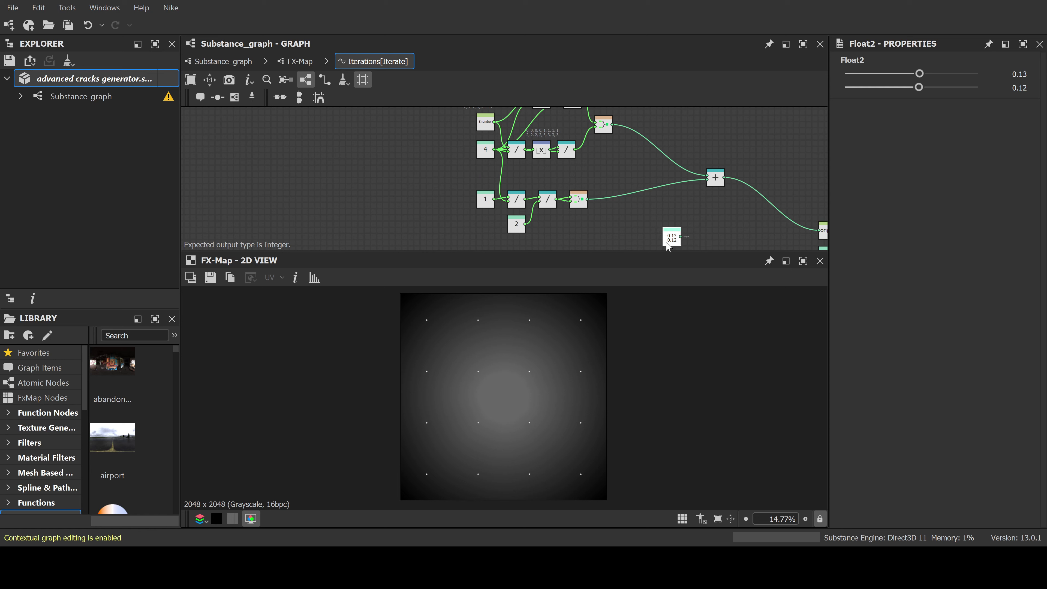
{"action": "key", "text": "Delete"}
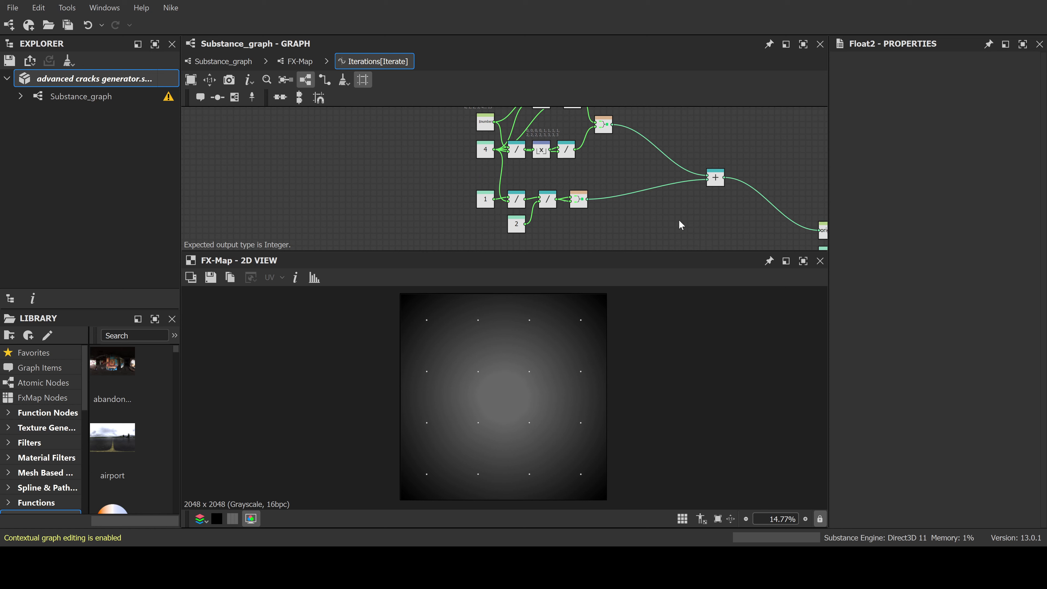
Move the Add node closer to the Vector Float2 nodes and insert a second Add node between it and the origin node
{"action": "left_click", "coordinate": [638, 213]}
{"action": "left_click_drag", "start_coordinate": [673, 182], "coordinate": [612, 160]}
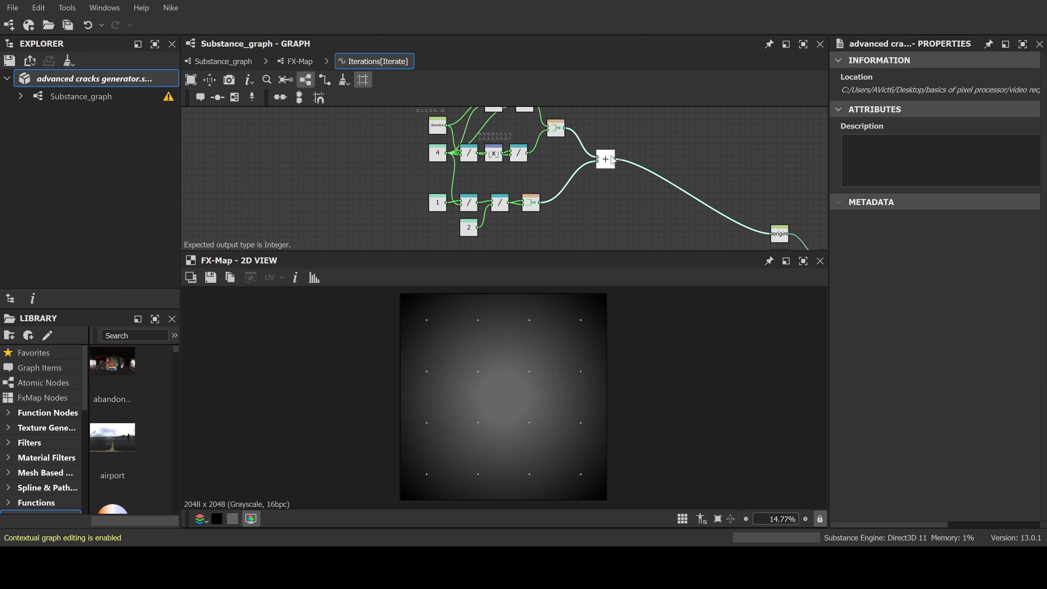
{"action": "middle_click_drag", "start_coordinate": [770, 230], "coordinate": [720, 219]}
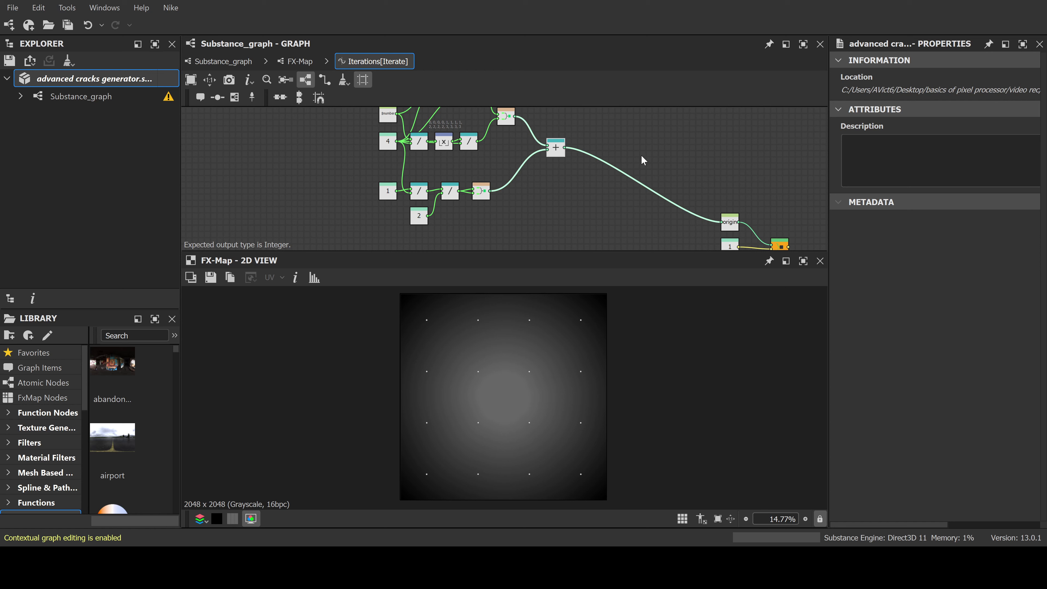
{"action": "left_click_drag", "start_coordinate": [644, 154], "coordinate": [631, 182]}
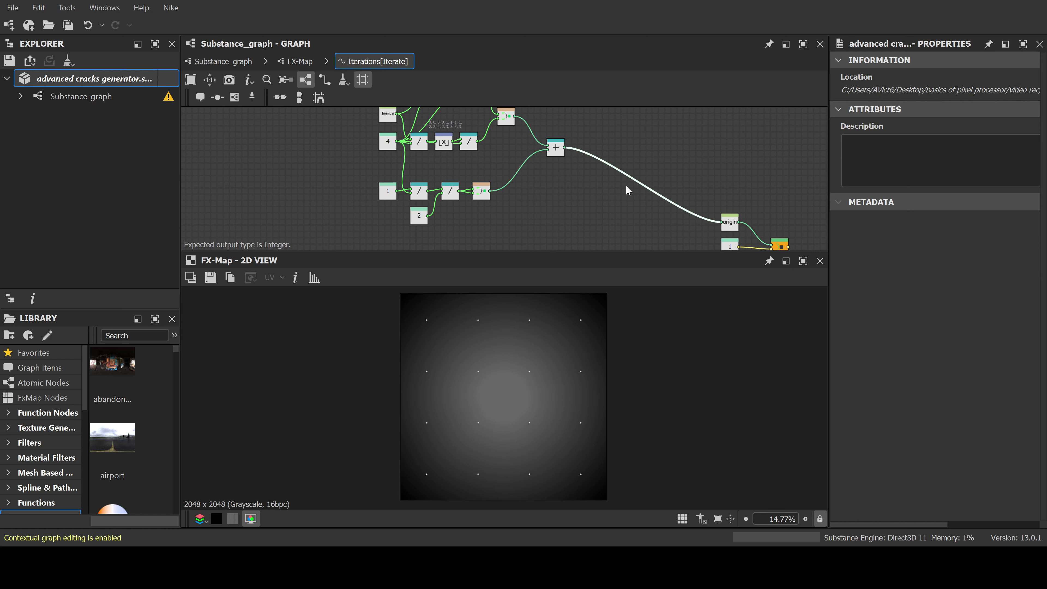
{"action": "key", "text": "a"}
{"action": "left_click_drag", "start_coordinate": [639, 190], "coordinate": [637, 158]}
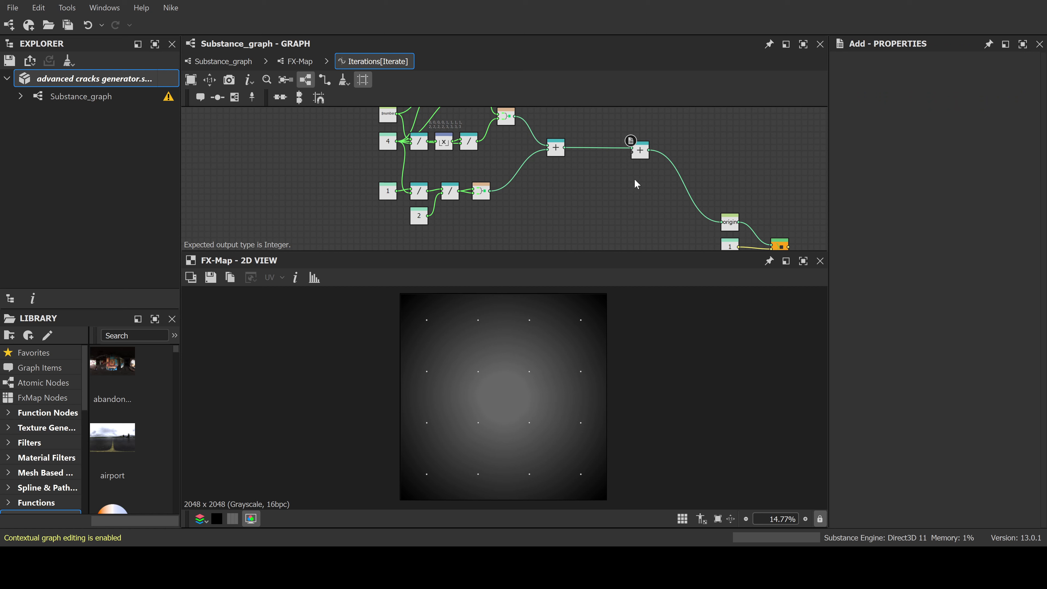
Test a temporary constant Float2 offset of -0.07 and 0.01 on the second Add node, and delete the constant
{"action": "key", "text": "2"}
{"action": "left_click_drag", "start_coordinate": [614, 203], "coordinate": [634, 158]}
{"action": "scroll", "coordinate": [605, 205], "scroll_direction": "up", "scroll_amount": 2}
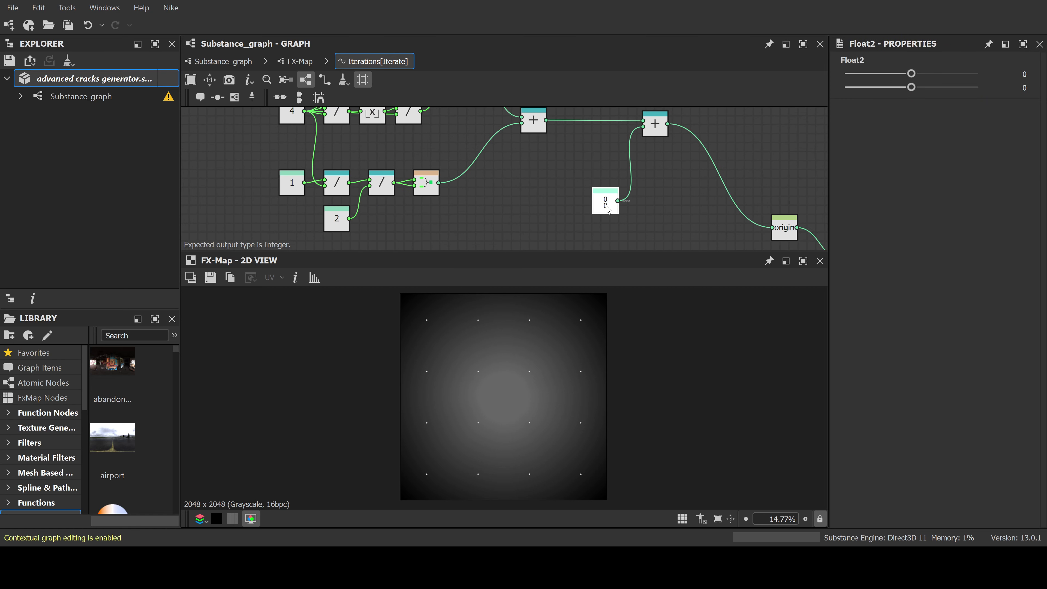
{"action": "mouse_move", "coordinate": [607, 208]}
{"action": "left_mouse_down"}
{"action": "mouse_move", "coordinate": [627, 178]}
{"action": "mouse_move", "coordinate": [619, 199]}
{"action": "left_mouse_up"}
{"action": "mouse_move", "coordinate": [912, 74]}
{"action": "left_mouse_down"}
{"action": "mouse_move", "coordinate": [927, 88]}
{"action": "mouse_move", "coordinate": [911, 88]}
{"action": "left_mouse_up"}
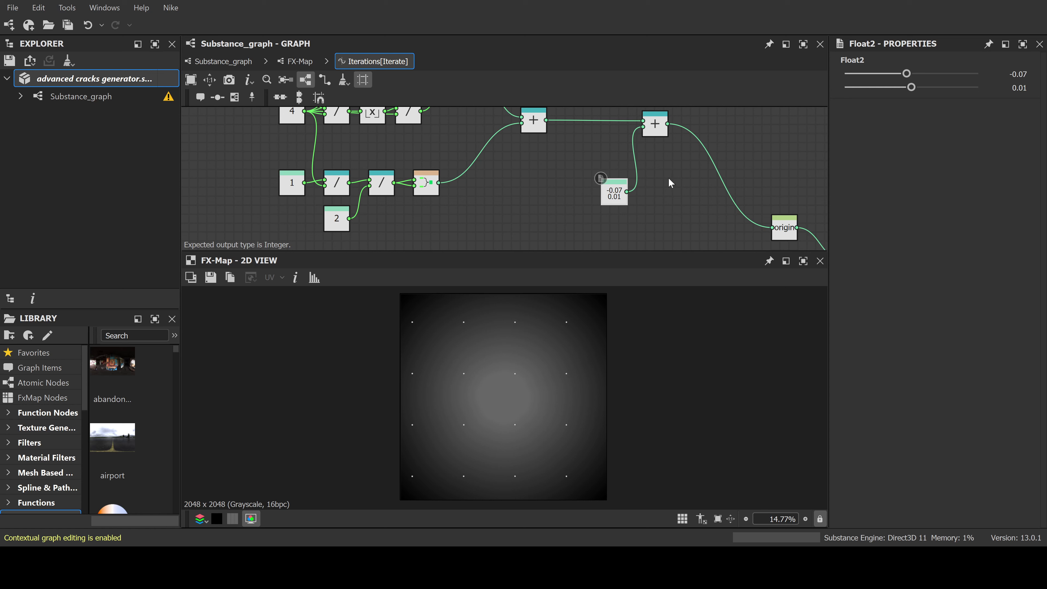
{"action": "left_click_drag", "start_coordinate": [669, 178], "coordinate": [617, 208]}
{"action": "key", "text": "Delete"}
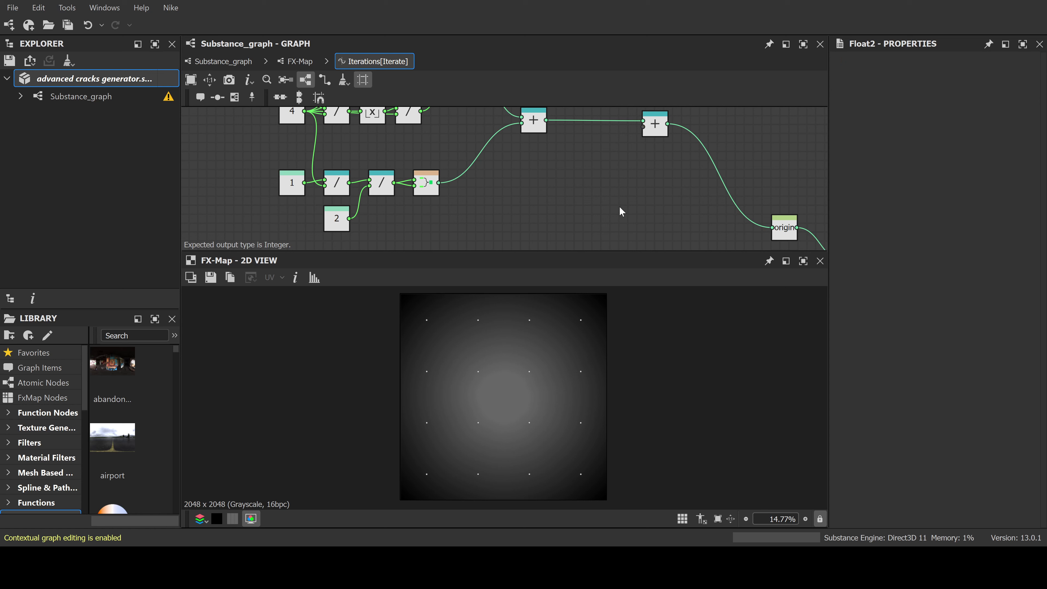
Shift the second Add node slightly toward the origin node and place a Cartesian node below it
{"action": "left_click_drag", "start_coordinate": [665, 131], "coordinate": [672, 131]}
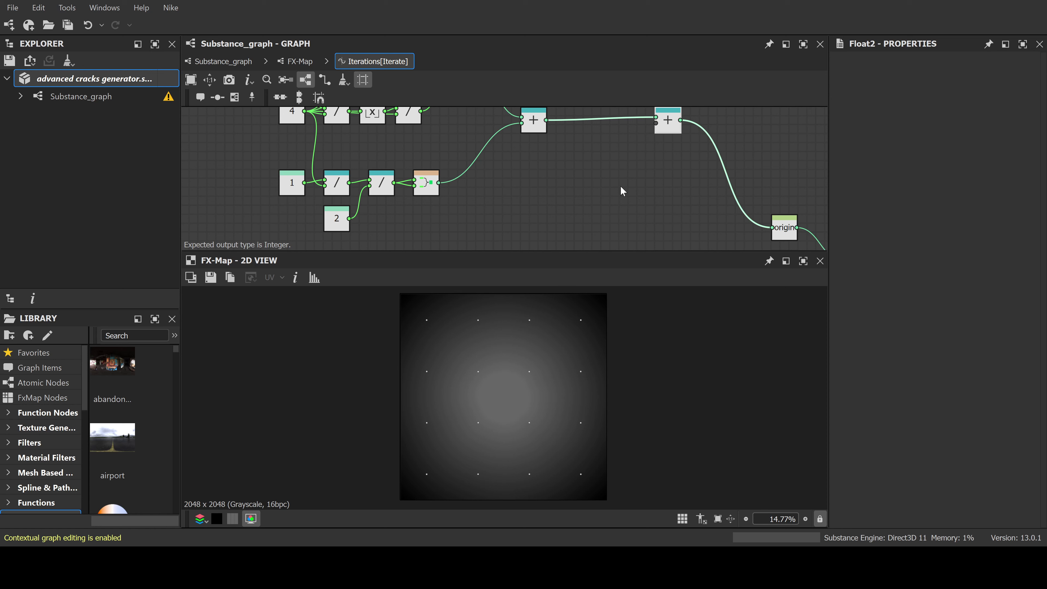
{"action": "scroll", "coordinate": [622, 191], "scroll_direction": "up", "scroll_amount": 1}
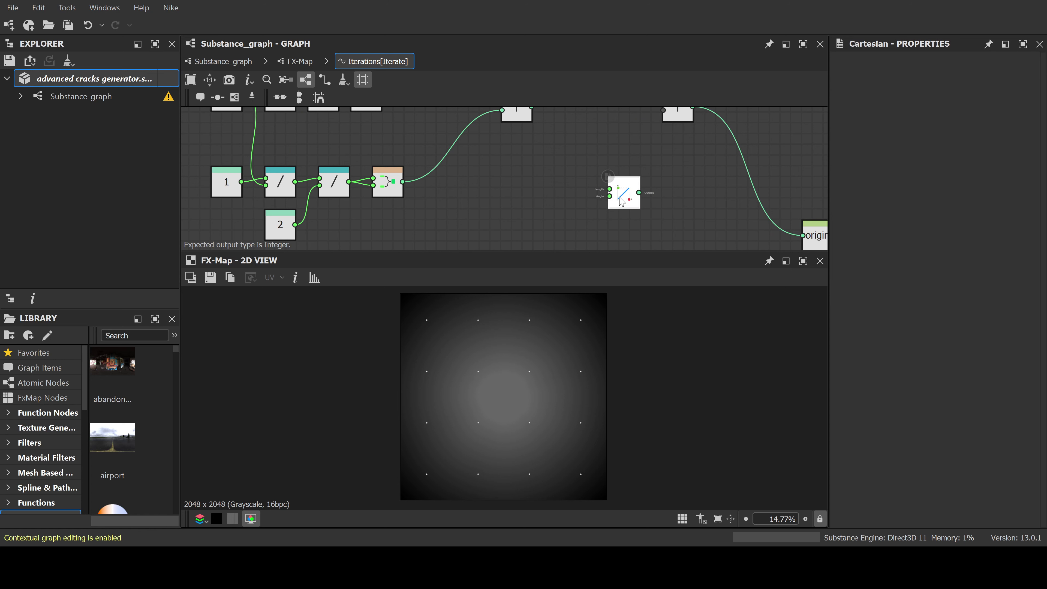
{"action": "scroll", "coordinate": [623, 190], "scroll_direction": "up", "scroll_amount": 3}
{"action": "scroll", "coordinate": [625, 190], "scroll_direction": "up", "scroll_amount": 2}
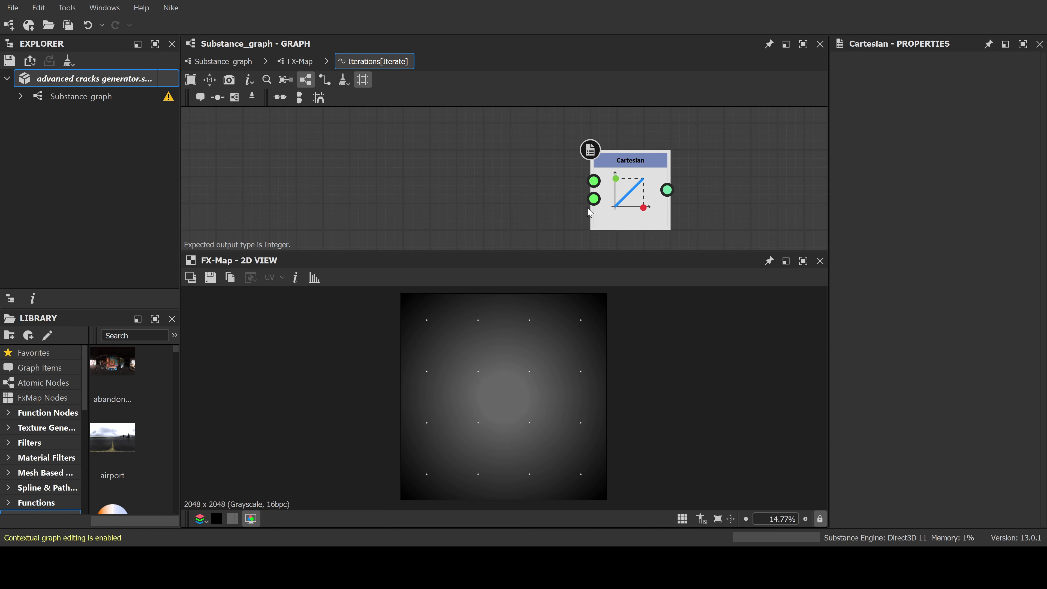
{"action": "scroll", "coordinate": [596, 202], "scroll_direction": "down", "scroll_amount": 3}
{"action": "scroll", "coordinate": [597, 201], "scroll_direction": "up", "scroll_amount": 2}
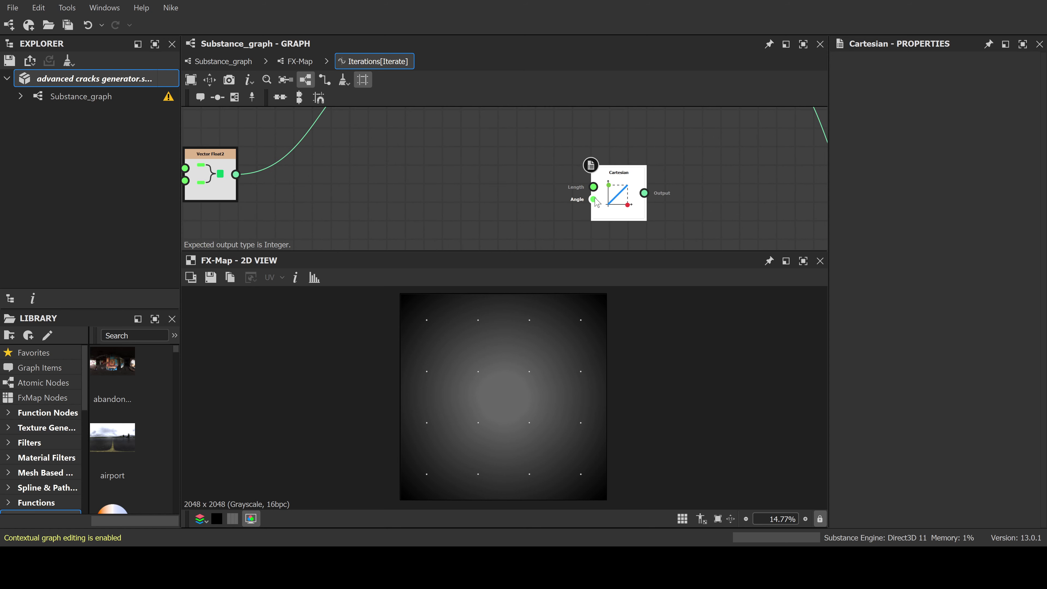
{"action": "left_click", "coordinate": [602, 191]}
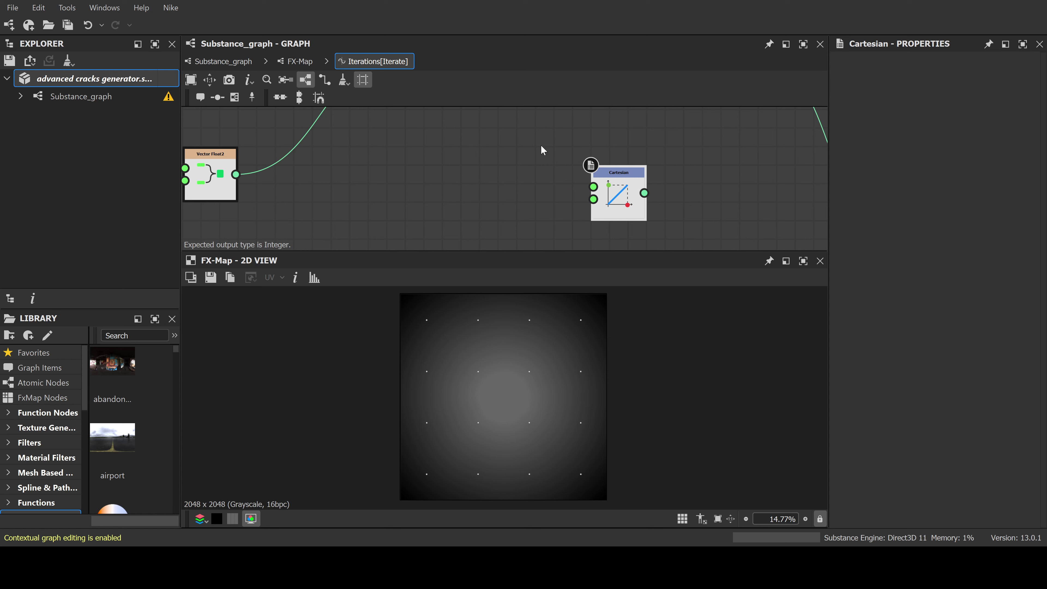
{"action": "middle_click_drag", "start_coordinate": [541, 145], "coordinate": [537, 163]}
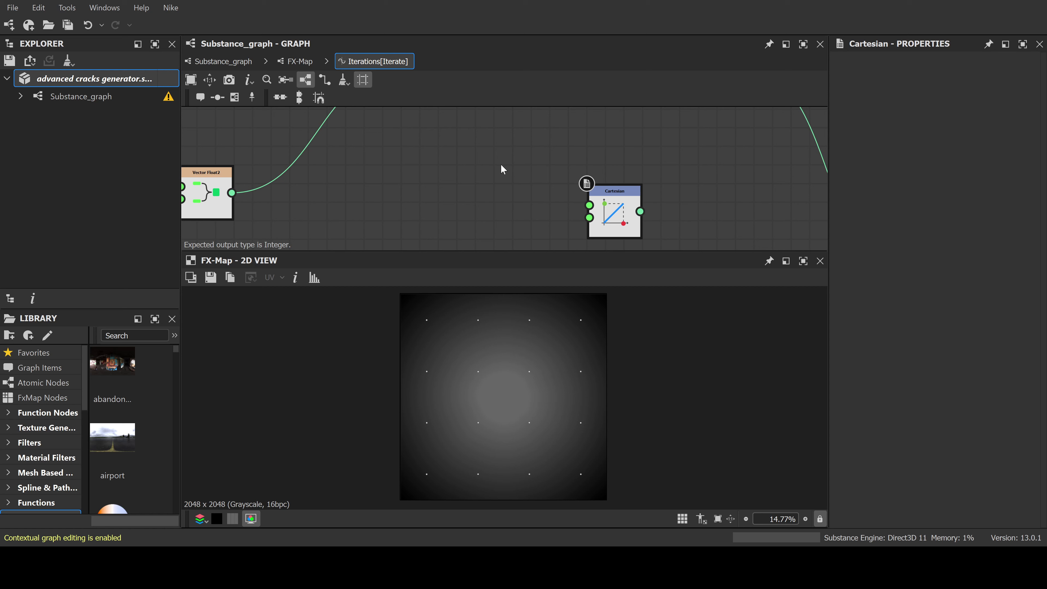
Add a constant Float node and connect it to the Cartesian node's Length input
{"action": "key", "text": "1"}
{"action": "left_click_drag", "start_coordinate": [566, 157], "coordinate": [589, 205]}
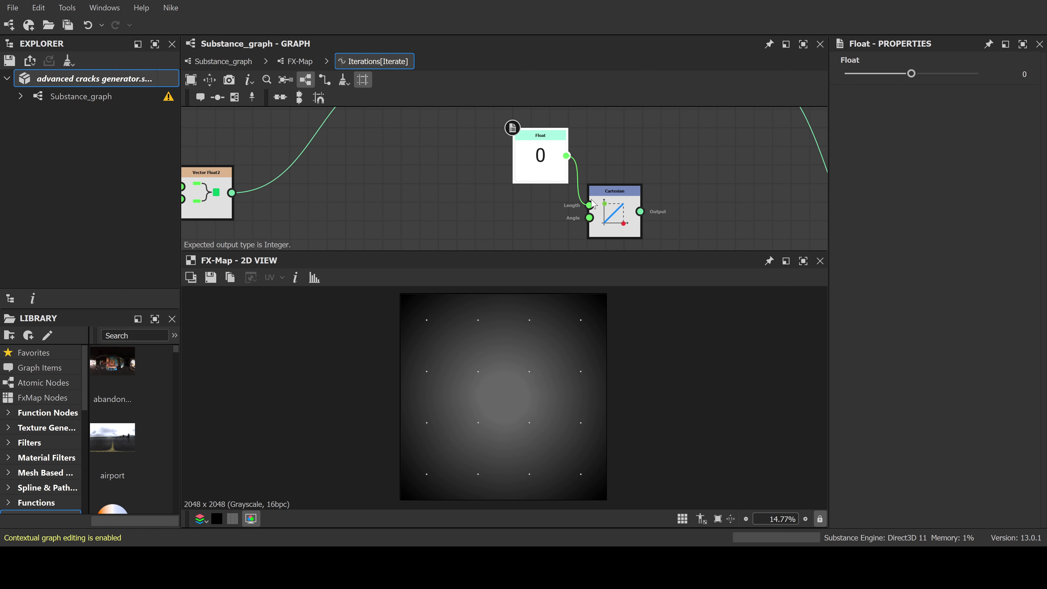
{"action": "scroll", "coordinate": [594, 198], "scroll_direction": "down", "scroll_amount": 3}
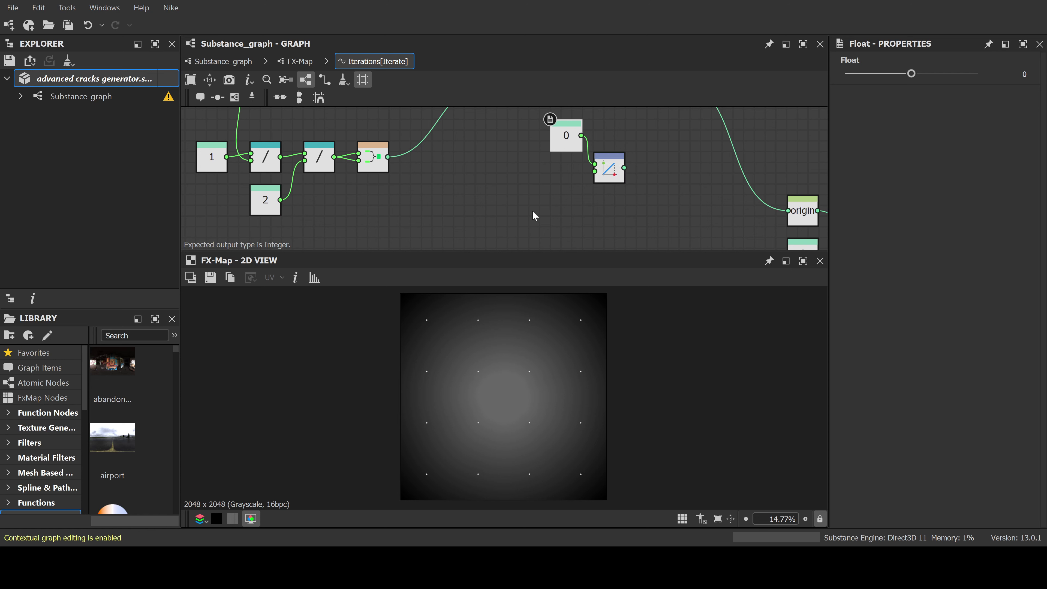
Add a 2Pi node beside the Cartesian node and feed it into a new Random node
{"action": "scroll", "coordinate": [532, 210], "scroll_direction": "up", "scroll_amount": 2}
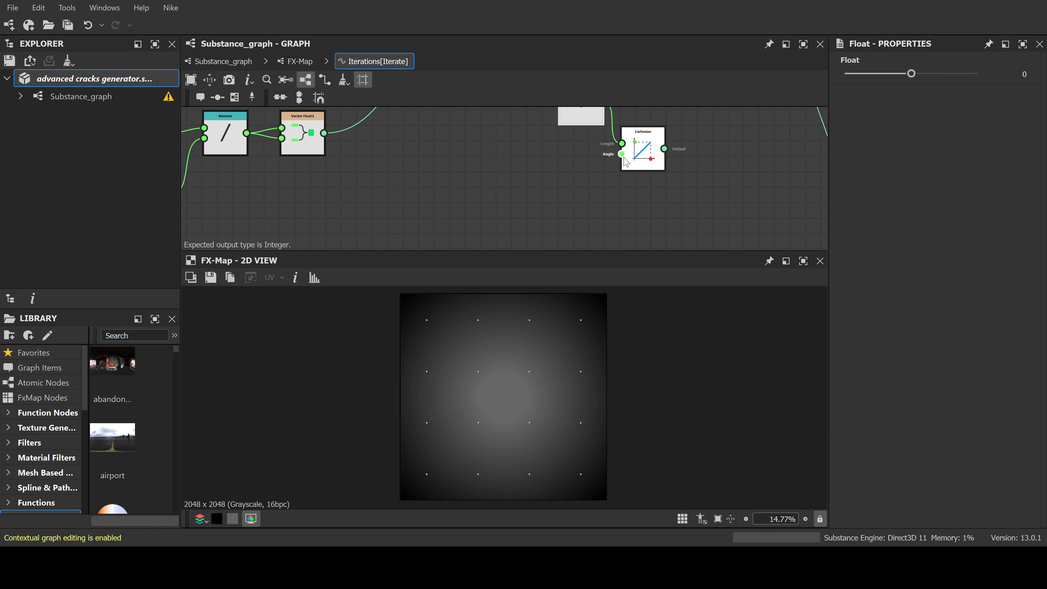
{"action": "middle_click_drag", "start_coordinate": [465, 218], "coordinate": [540, 202]}
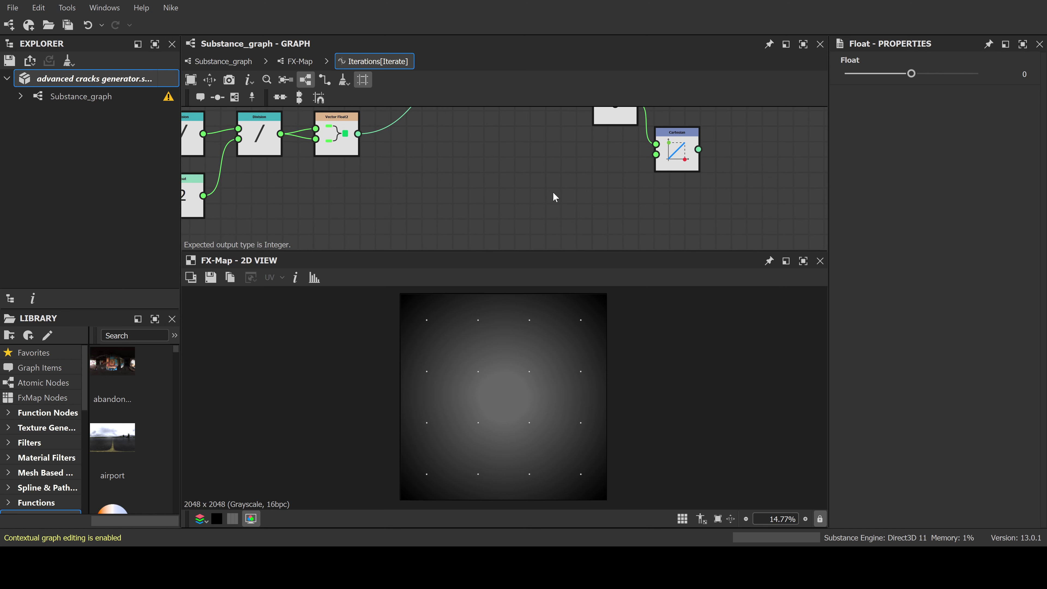
{"action": "key", "text": "ctrl+v"}
{"action": "left_click_drag", "start_coordinate": [549, 195], "coordinate": [518, 193]}
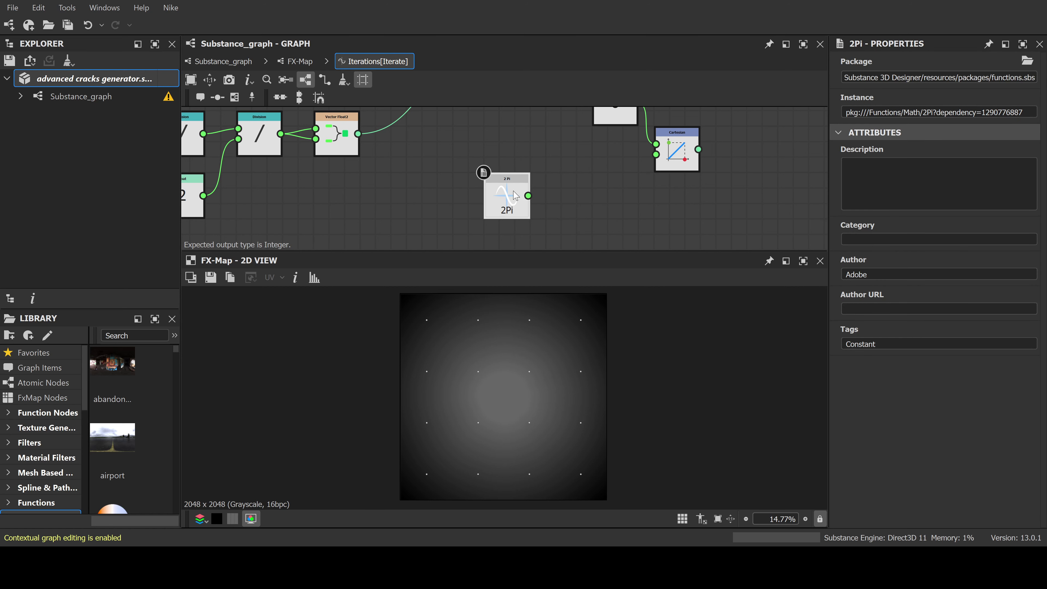
{"action": "key", "text": "ctrl+v"}
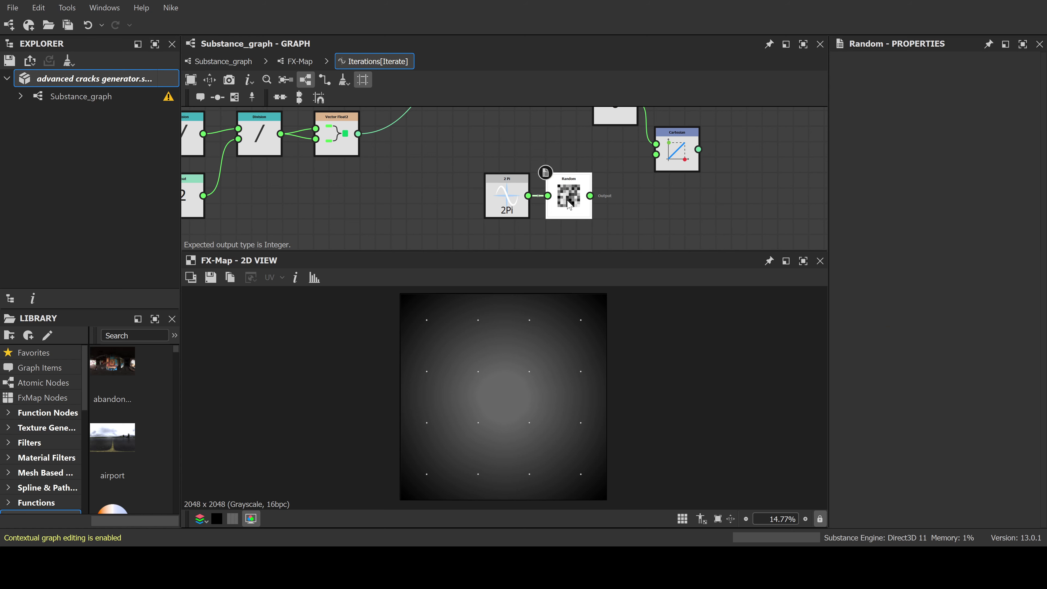
{"action": "scroll", "coordinate": [577, 205], "scroll_direction": "down", "scroll_amount": 4}
{"action": "scroll", "coordinate": [577, 206], "scroll_direction": "up", "scroll_amount": 2}
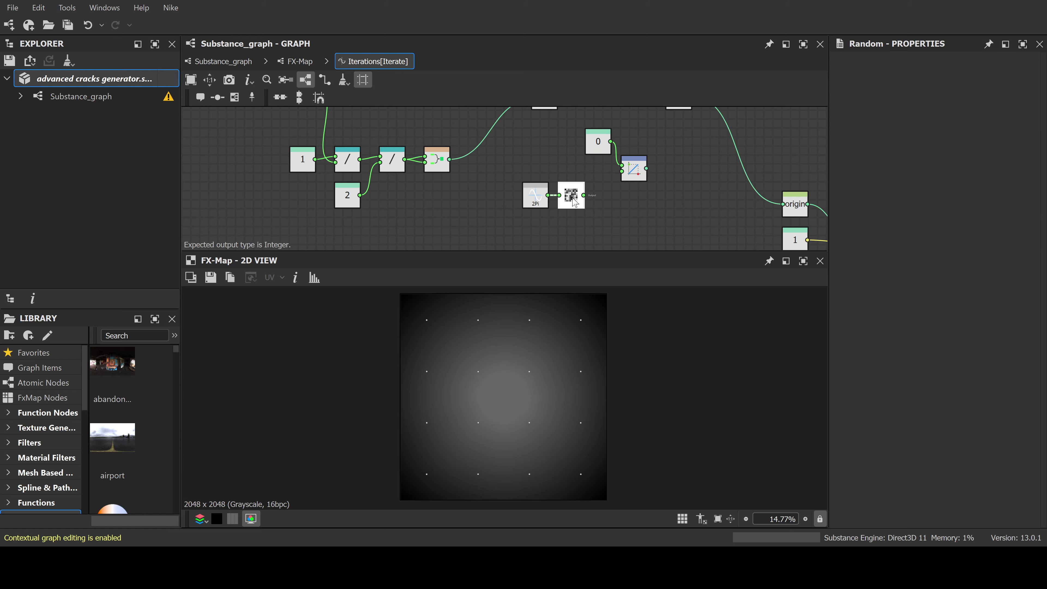
Connect the Random node's output to the remaining free input of the Cartesian node
{"action": "scroll", "coordinate": [575, 205], "scroll_direction": "up", "scroll_amount": 2}
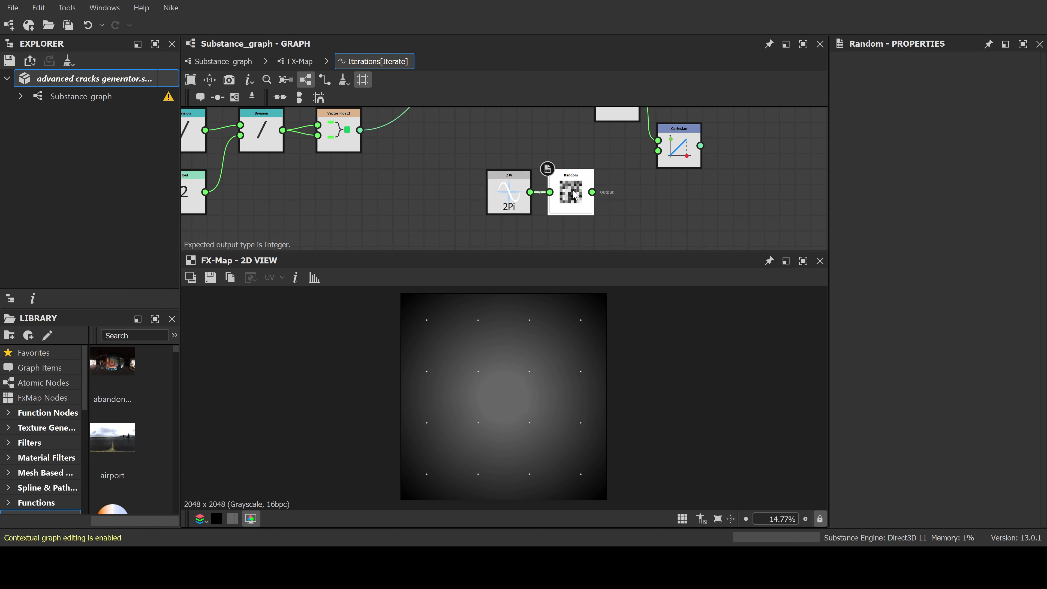
{"action": "scroll", "coordinate": [577, 195], "scroll_direction": "down", "scroll_amount": 2}
{"action": "scroll", "coordinate": [575, 194], "scroll_direction": "down", "scroll_amount": 2}
{"action": "middle_click_drag", "start_coordinate": [562, 160], "coordinate": [565, 202]}
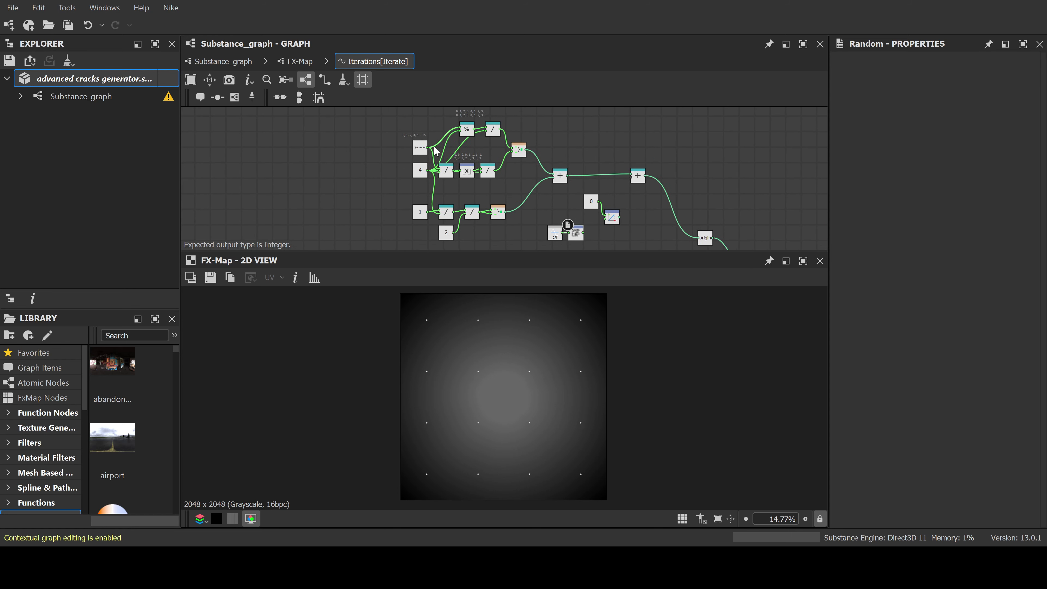
{"action": "scroll", "coordinate": [559, 201], "scroll_direction": "up", "scroll_amount": 4}
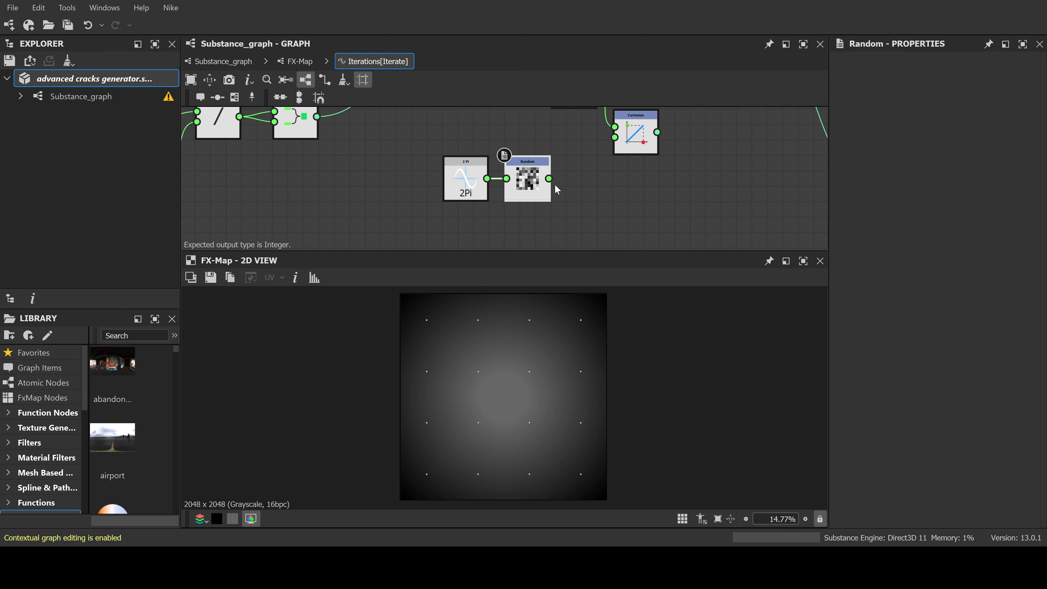
{"action": "scroll", "coordinate": [555, 184], "scroll_direction": "down", "scroll_amount": 2}
{"action": "middle_click_drag", "start_coordinate": [569, 184], "coordinate": [544, 198]}
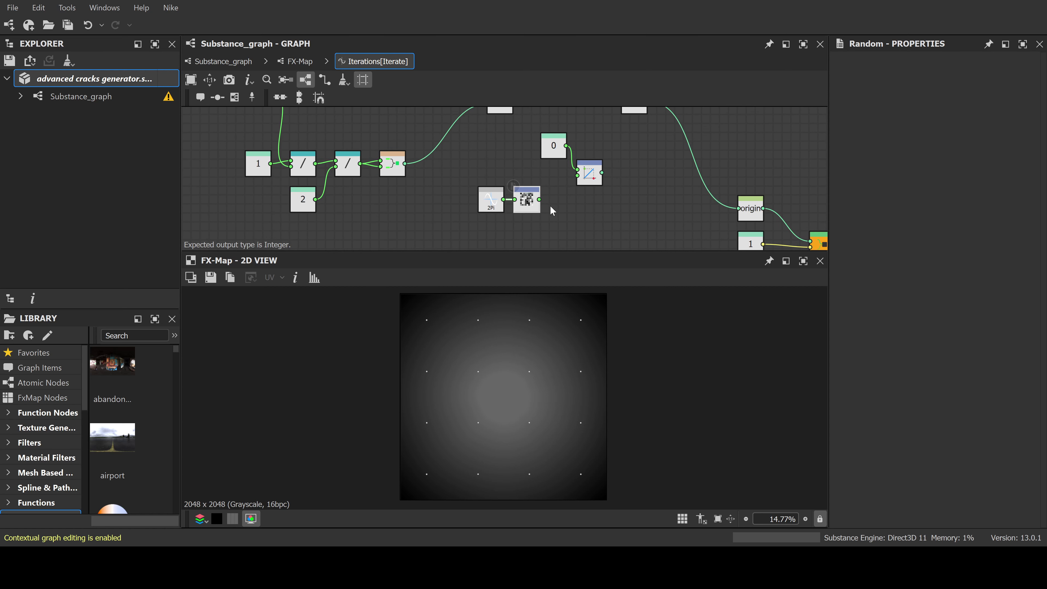
{"action": "scroll", "coordinate": [545, 198], "scroll_direction": "up", "scroll_amount": 1}
{"action": "left_click_drag", "start_coordinate": [535, 197], "coordinate": [590, 163]}
Connect the Cartesian node's output to the free input of the second Add node
{"action": "middle_click_drag", "start_coordinate": [647, 172], "coordinate": [624, 223]}
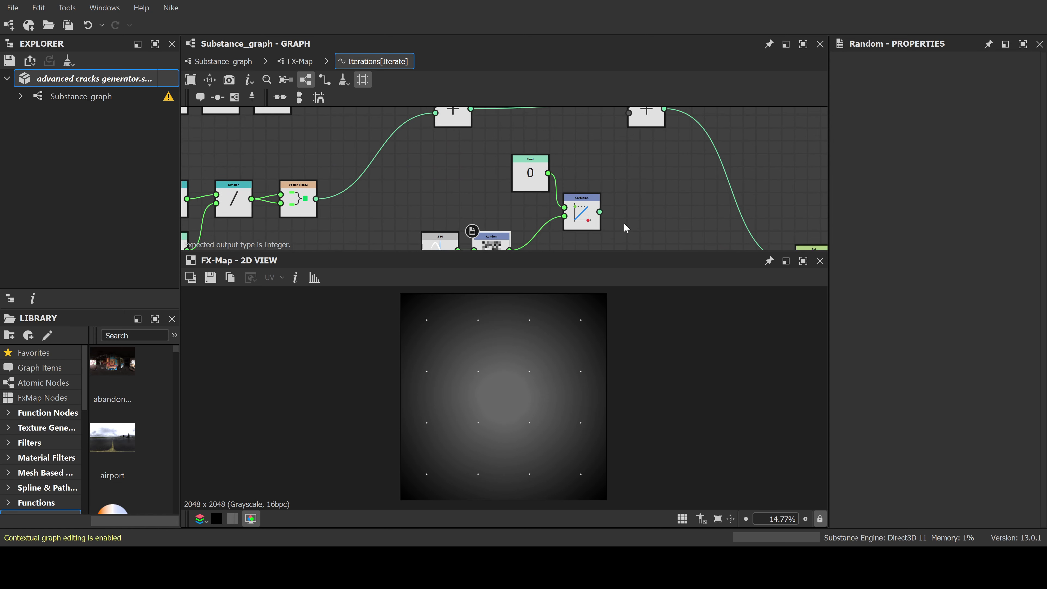
{"action": "scroll", "coordinate": [619, 191], "scroll_direction": "down", "scroll_amount": 2}
{"action": "left_click_drag", "start_coordinate": [610, 217], "coordinate": [627, 159]}
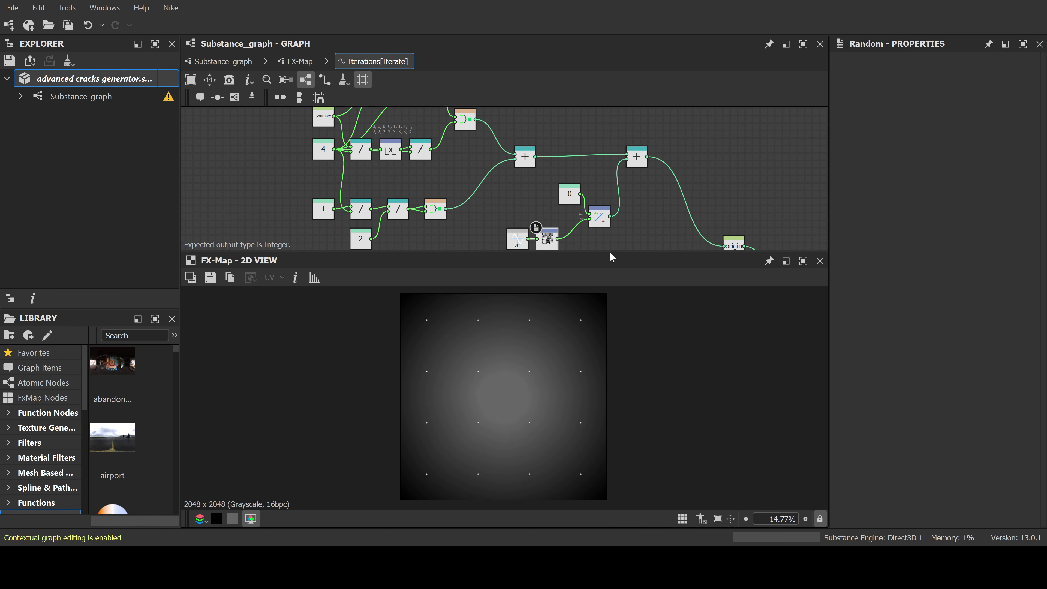
Move the 2Pi and Random nodes closer to the Cartesian node, lined up below the Float constant
{"action": "scroll", "coordinate": [516, 215], "scroll_direction": "up", "scroll_amount": 3}
{"action": "left_click_drag", "start_coordinate": [499, 207], "coordinate": [539, 188]}
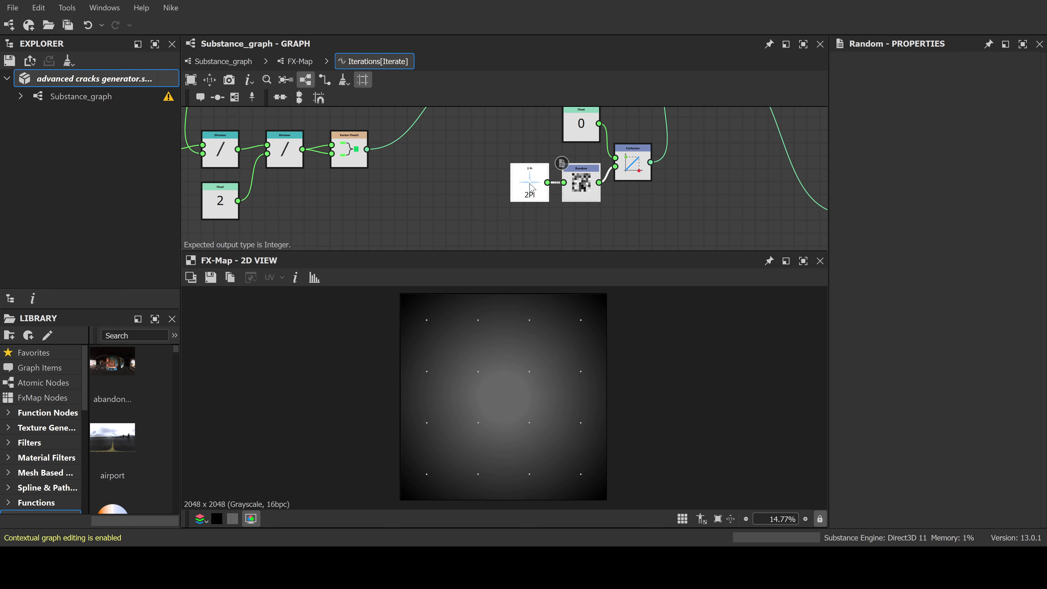
{"action": "left_click", "coordinate": [593, 188]}
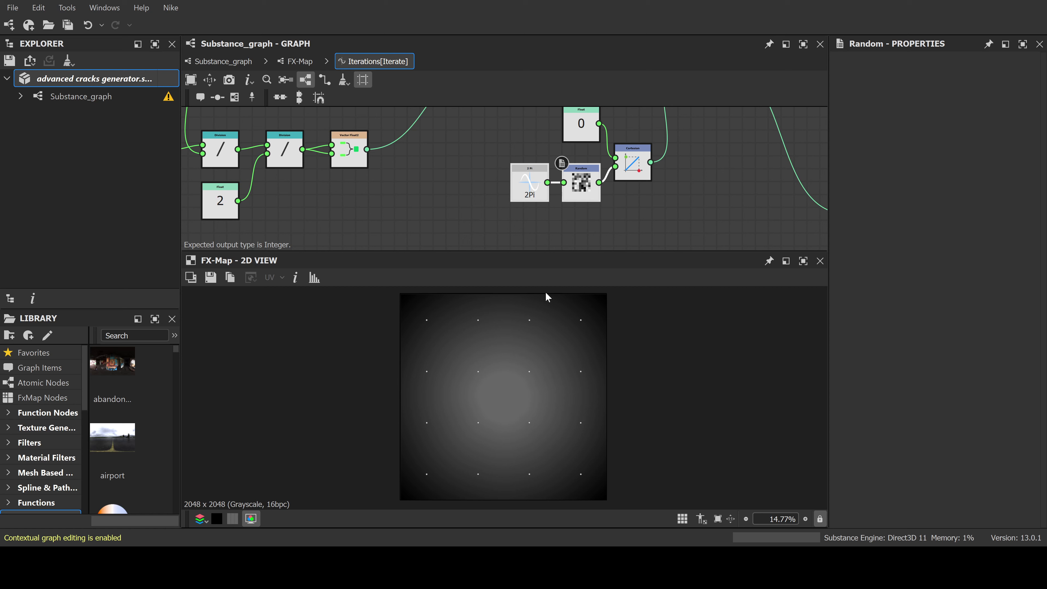
{"action": "middle_click_drag", "start_coordinate": [662, 205], "coordinate": [656, 233]}
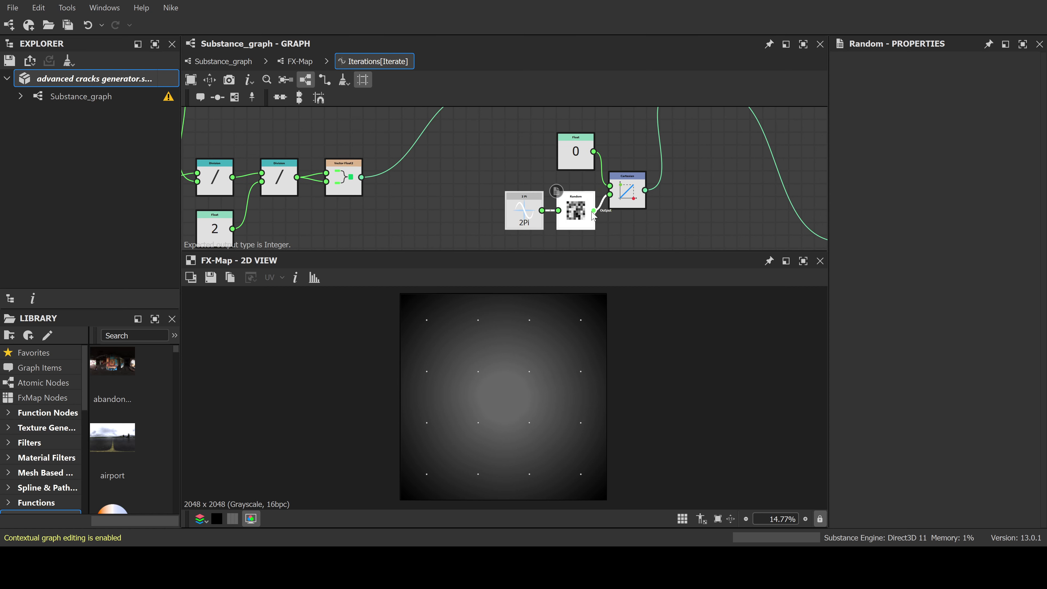
{"action": "left_click_drag", "start_coordinate": [584, 180], "coordinate": [532, 198]}
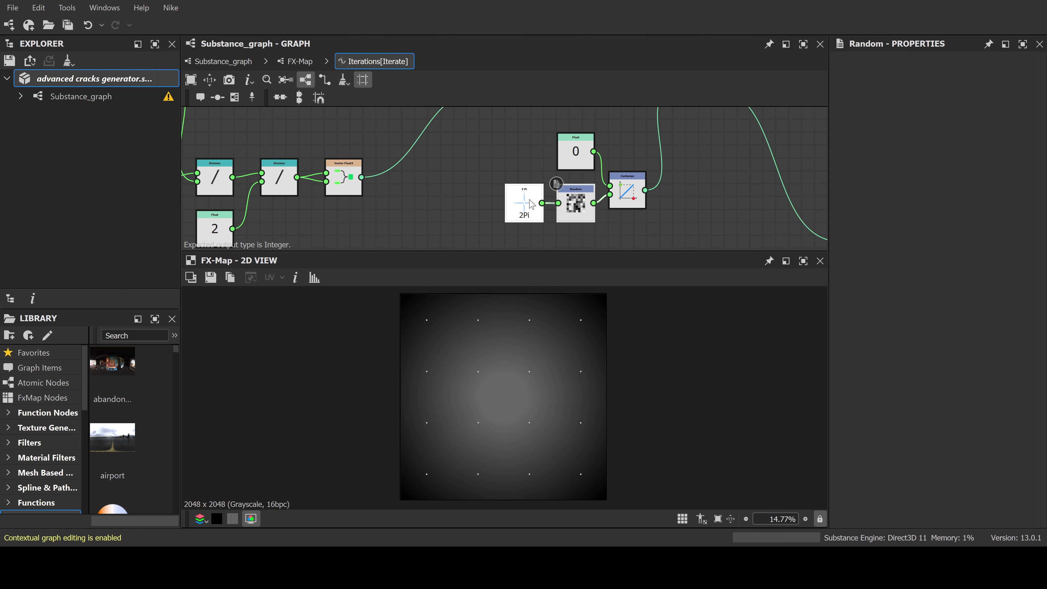
Set the Float constant feeding the Cartesian node's Length input to 0.03
{"action": "left_click", "coordinate": [559, 159]}
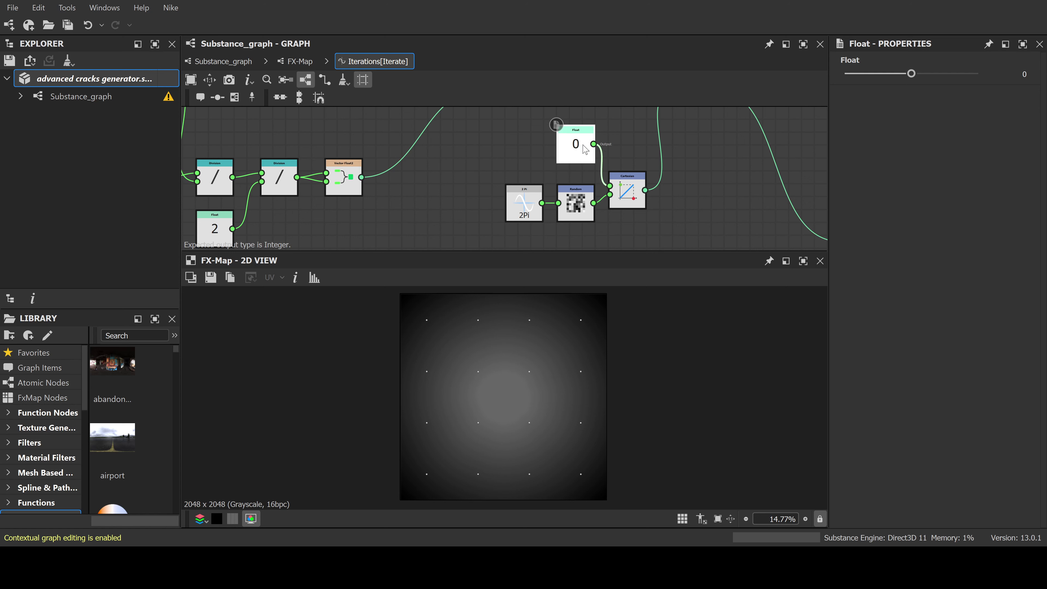
{"action": "left_click_drag", "start_coordinate": [911, 74], "coordinate": [914, 77]}
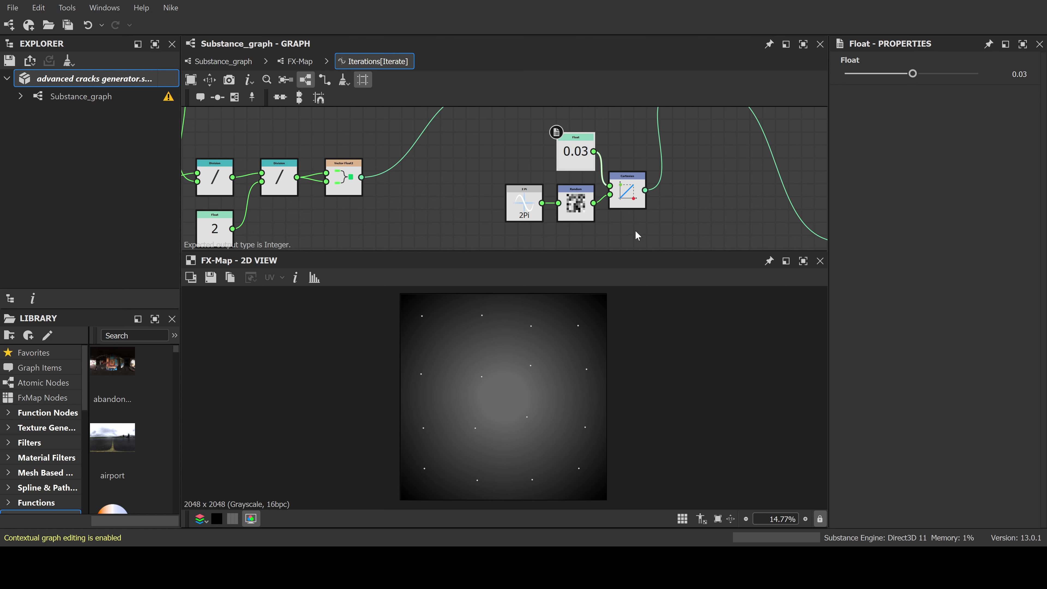
{"action": "scroll", "coordinate": [717, 178], "scroll_direction": "down", "scroll_amount": 6}
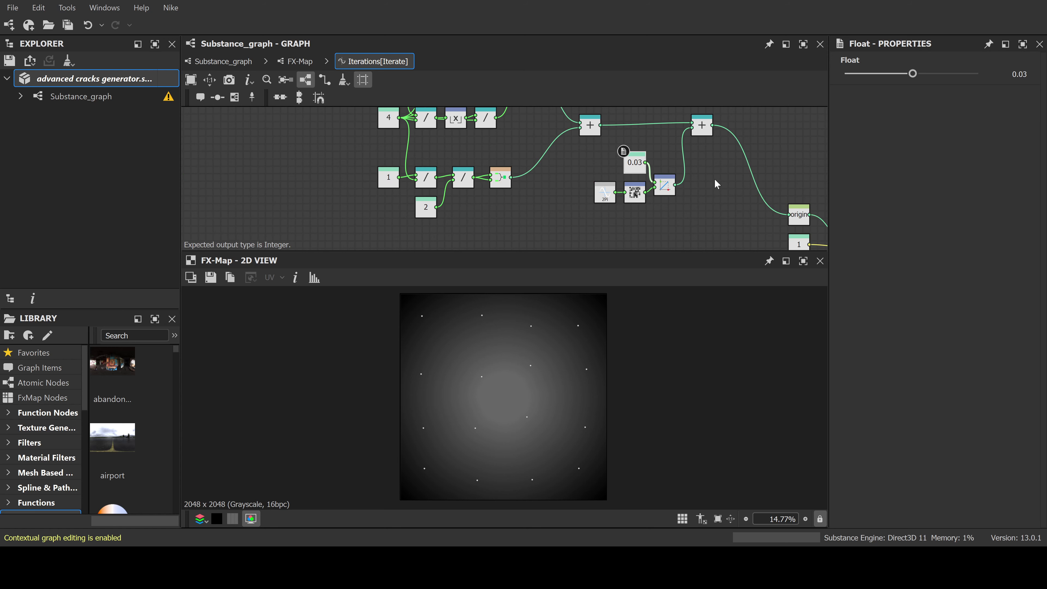
{"action": "middle_click_drag", "start_coordinate": [719, 196], "coordinate": [631, 197]}
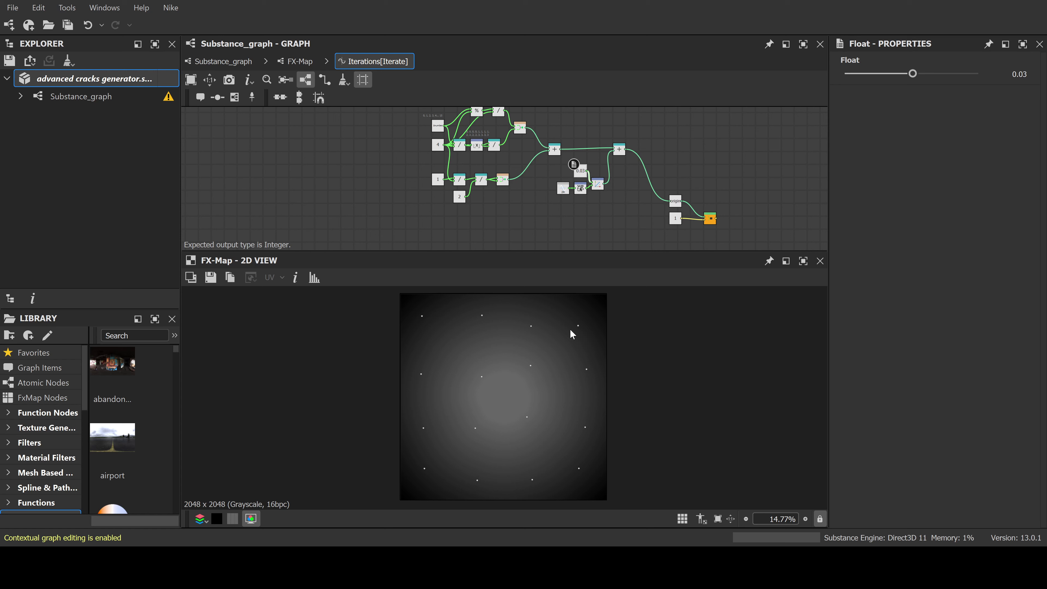
Return to the FX-Map graph to check the second Iterate node, and reopen its Iterations function
{"action": "left_click", "coordinate": [306, 66]}
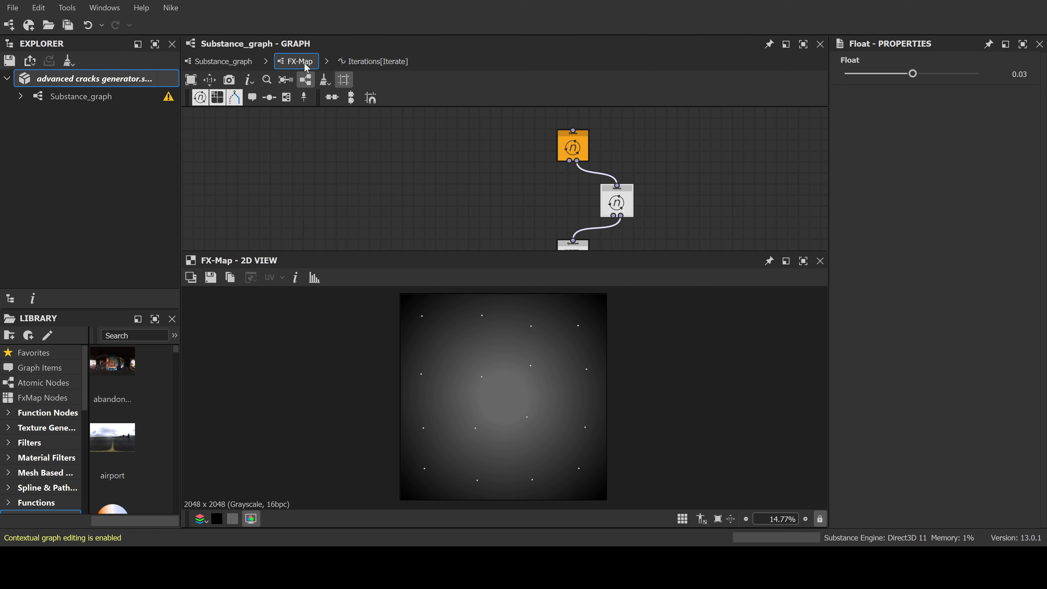
{"action": "middle_click_drag", "start_coordinate": [610, 237], "coordinate": [597, 167]}
{"action": "left_click", "coordinate": [606, 131]}
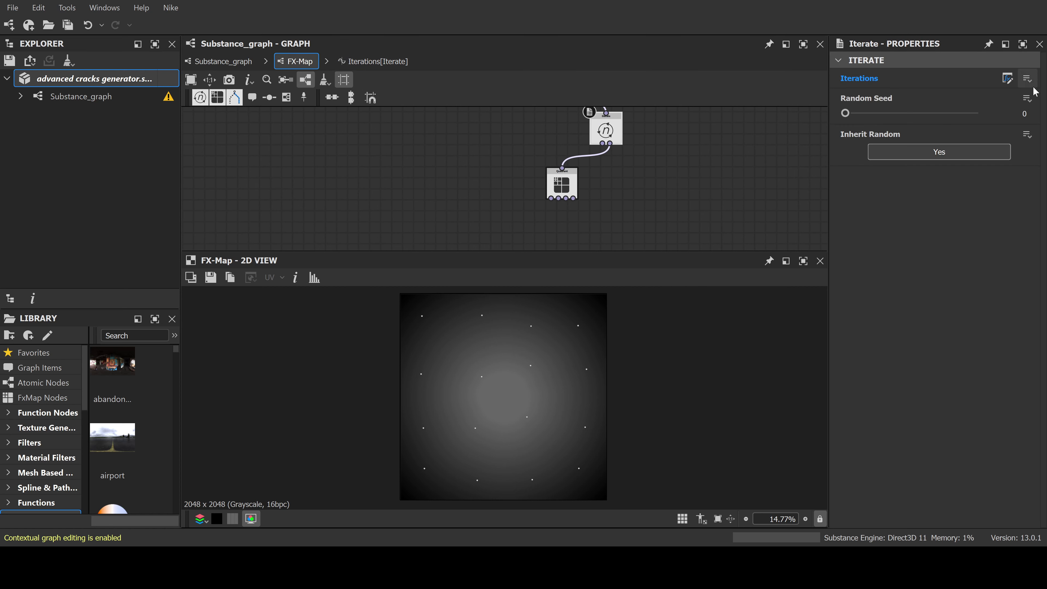
{"action": "double_click", "coordinate": [606, 131]}
{"action": "scroll", "coordinate": [679, 225], "scroll_direction": "up", "scroll_amount": 2}
Set the Integer constant below the origin node to 50, and raise it to 86
{"action": "left_click", "coordinate": [670, 210]}
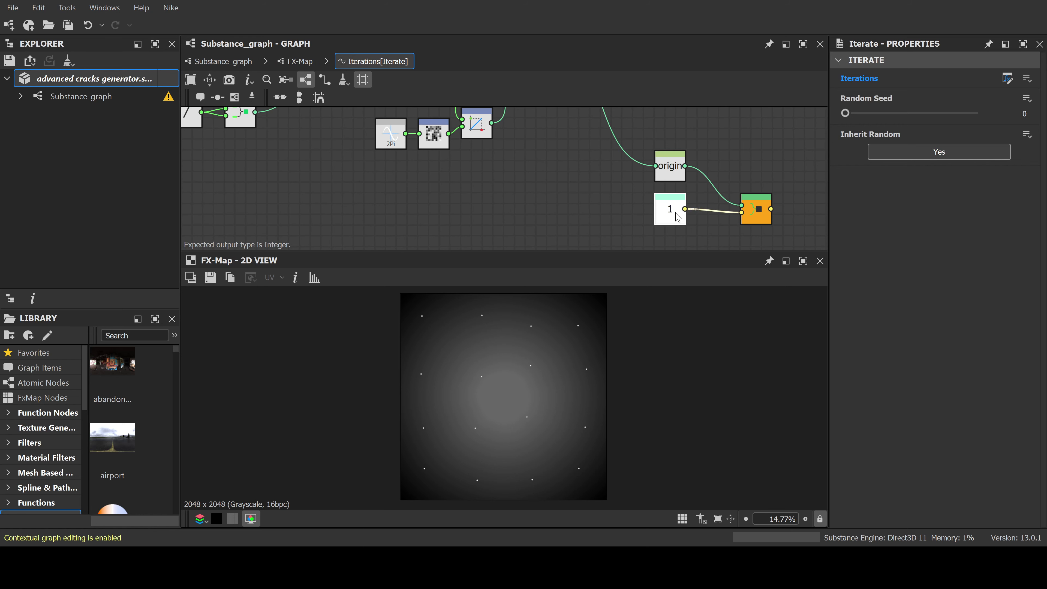
{"action": "left_click_drag", "start_coordinate": [924, 73], "coordinate": [1024, 75]}
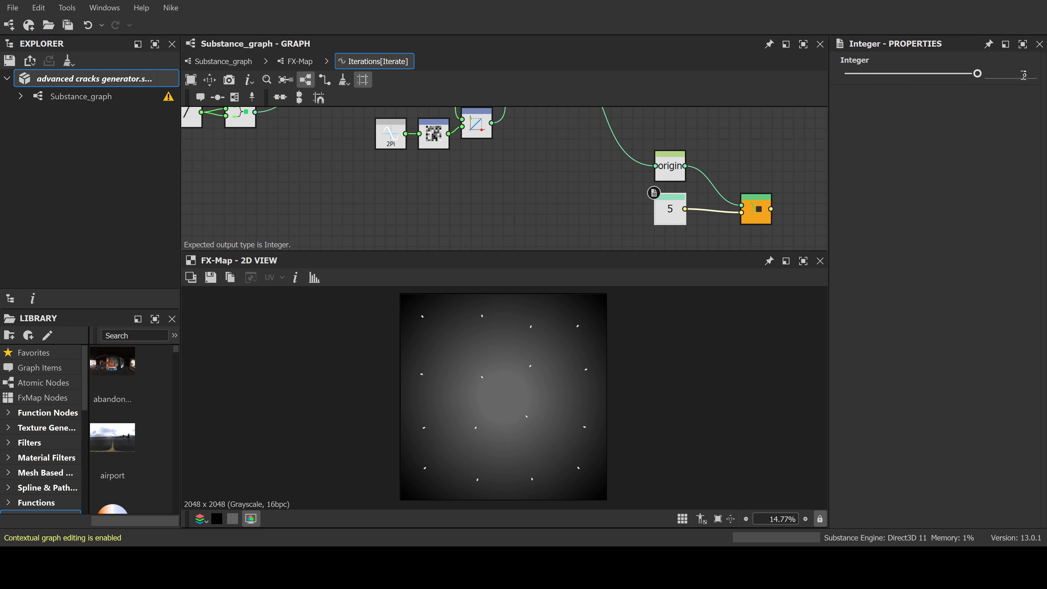
{"action": "left_click", "coordinate": [1024, 74]}
{"action": "type", "text": "50"}
{"action": "key", "text": "Return"}
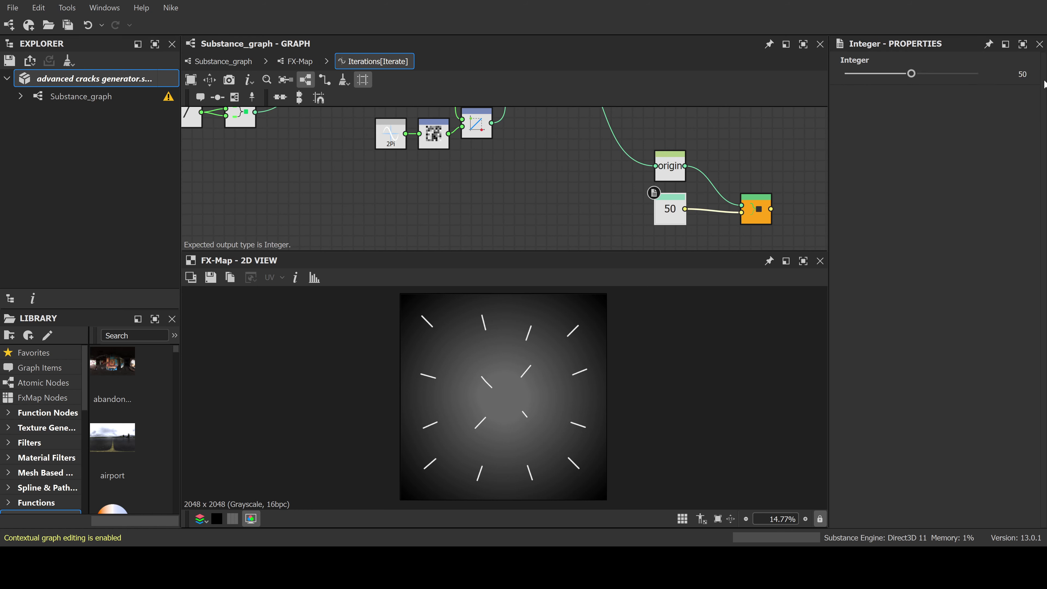
{"action": "mouse_move", "coordinate": [911, 74]}
{"action": "left_mouse_down"}
{"action": "mouse_move", "coordinate": [983, 77]}
{"action": "mouse_move", "coordinate": [931, 80]}
{"action": "mouse_move", "coordinate": [955, 83]}
{"action": "left_mouse_up"}
Return to the main Substance graph and delete the Levels node between Distance and FX-Map
{"action": "left_click", "coordinate": [228, 62]}
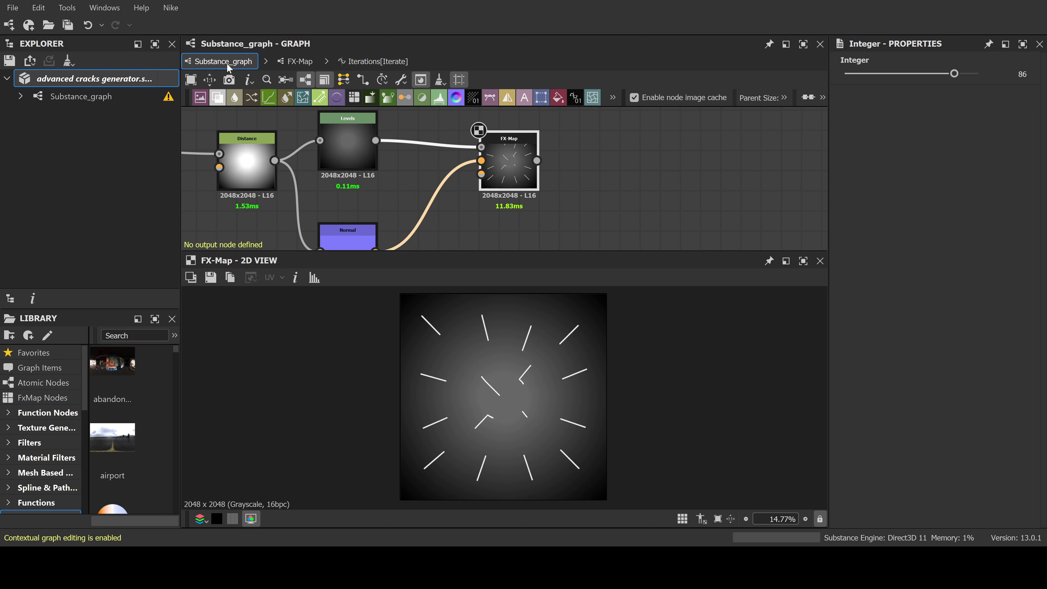
{"action": "middle_click_drag", "start_coordinate": [539, 213], "coordinate": [595, 188]}
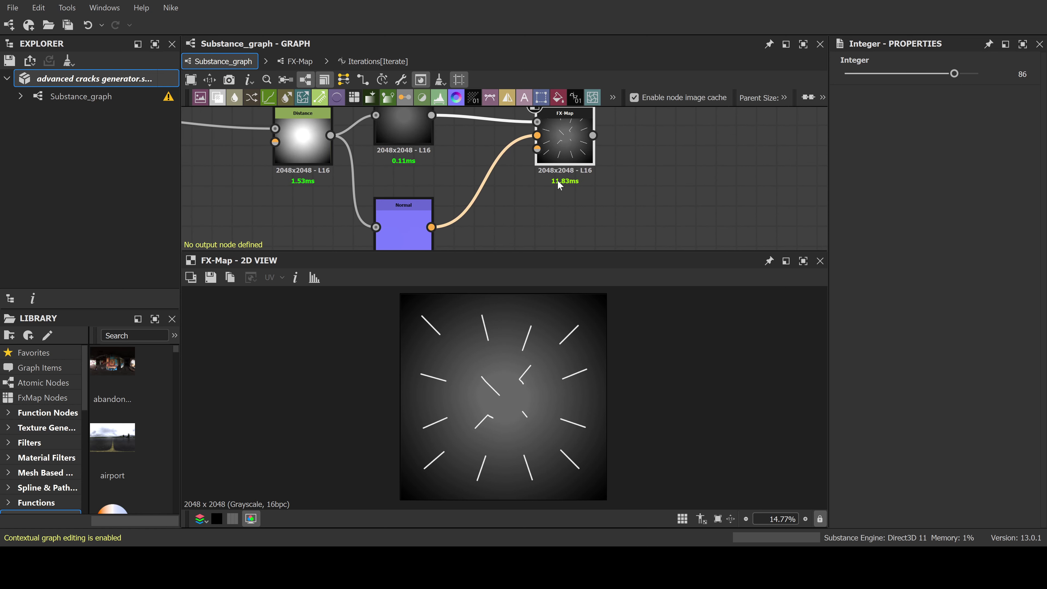
{"action": "middle_click_drag", "start_coordinate": [511, 205], "coordinate": [544, 223]}
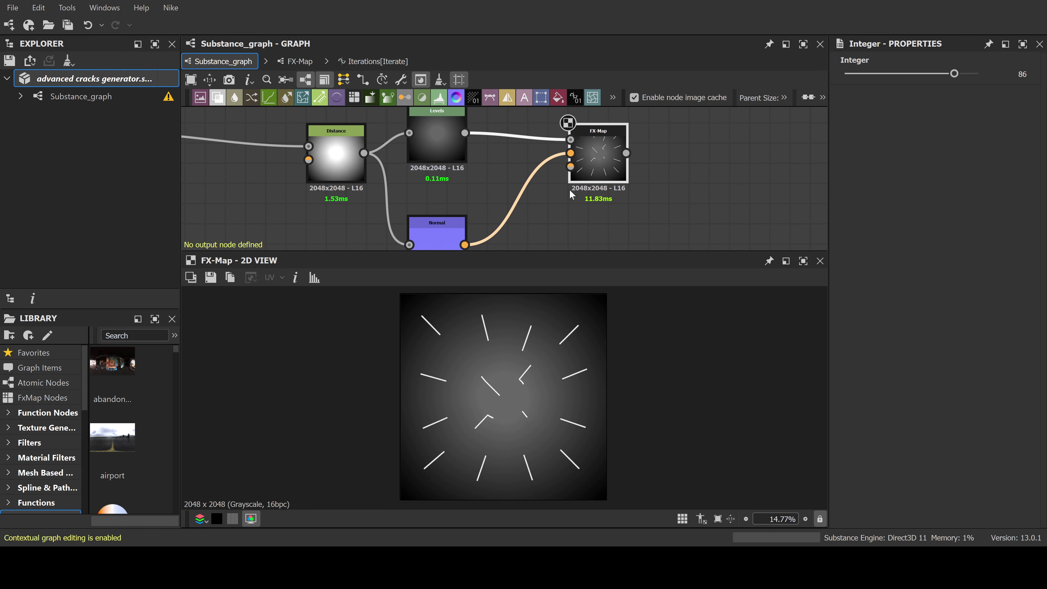
{"action": "middle_click_drag", "start_coordinate": [468, 173], "coordinate": [488, 208]}
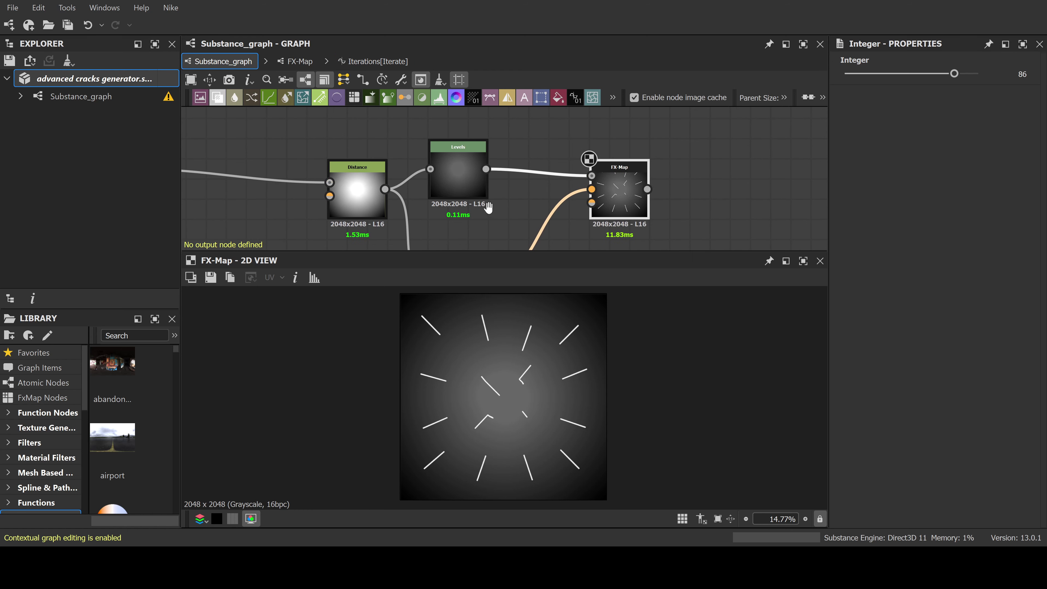
{"action": "left_click", "coordinate": [465, 171]}
{"action": "key", "text": "Delete"}
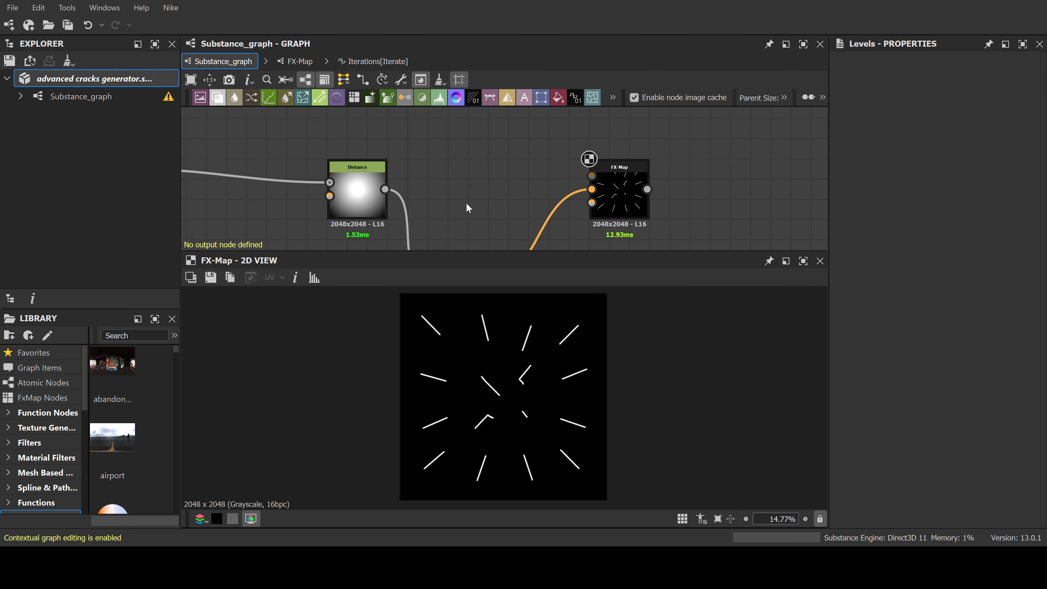
Move the Distance node directly beside the Normal node and shift the FX-Map node slightly closer to them
{"action": "middle_click_drag", "start_coordinate": [382, 213], "coordinate": [409, 155]}
{"action": "left_click_drag", "start_coordinate": [409, 149], "coordinate": [429, 229]}
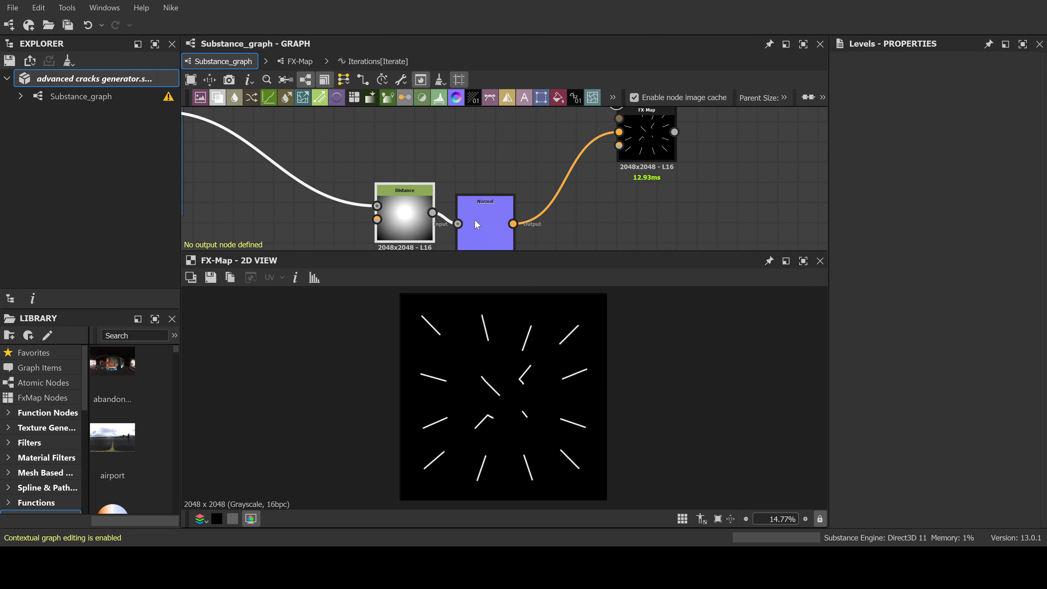
{"action": "left_click", "coordinate": [483, 210]}
{"action": "scroll", "coordinate": [615, 144], "scroll_direction": "down", "scroll_amount": 3}
{"action": "middle_click_drag", "start_coordinate": [488, 150], "coordinate": [481, 173]}
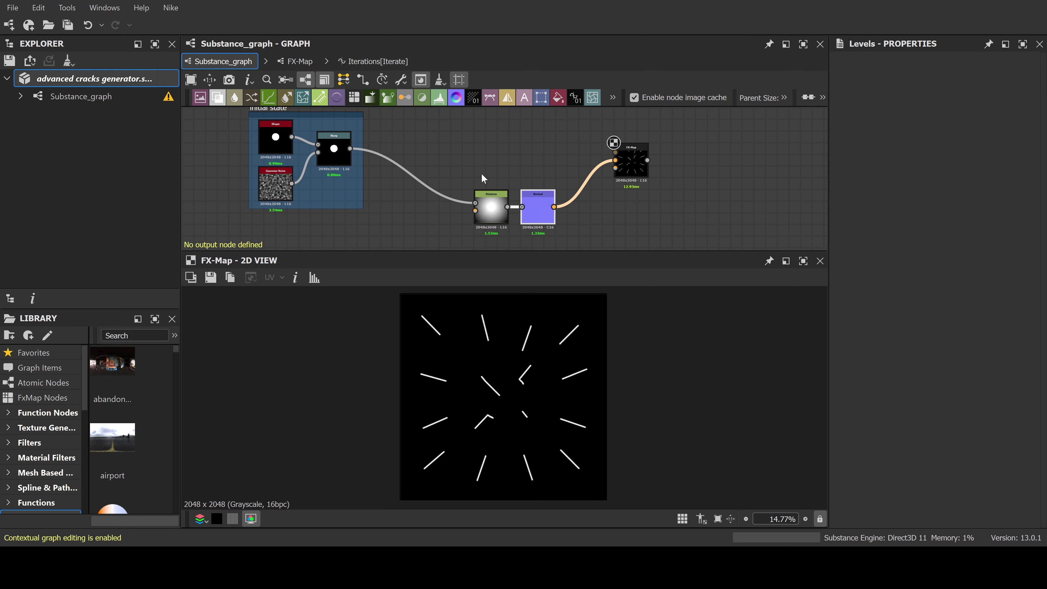
{"action": "left_click", "coordinate": [335, 150]}
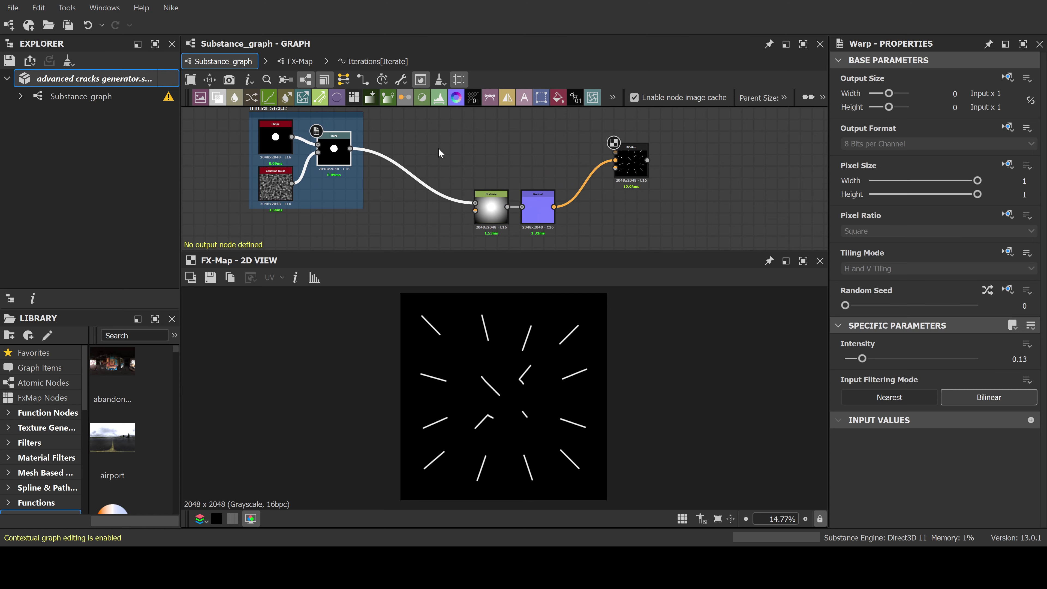
{"action": "left_click_drag", "start_coordinate": [626, 165], "coordinate": [607, 167]}
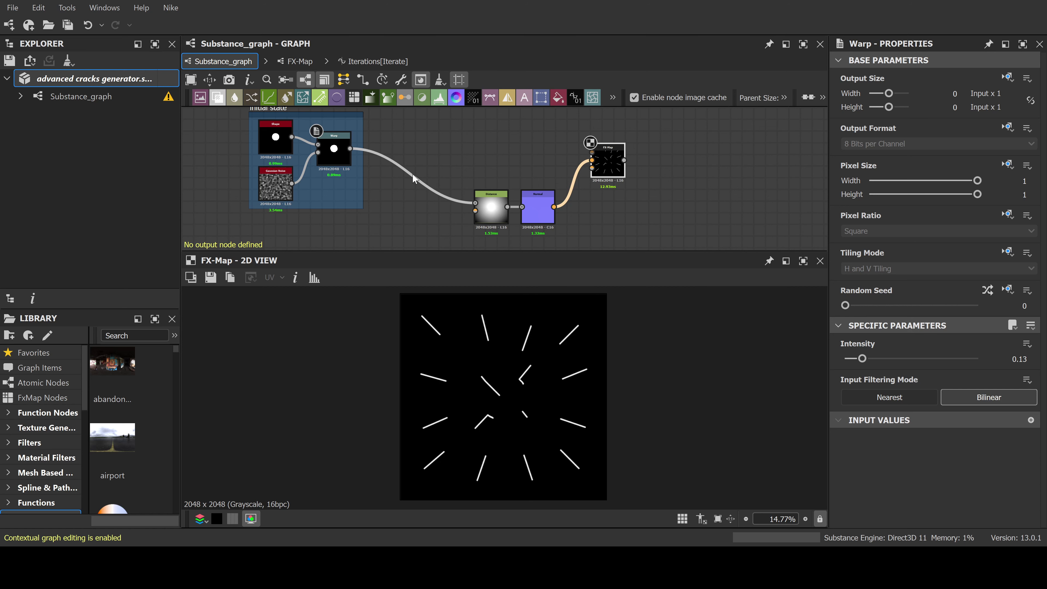
{"action": "middle_click_drag", "start_coordinate": [370, 174], "coordinate": [408, 199]}
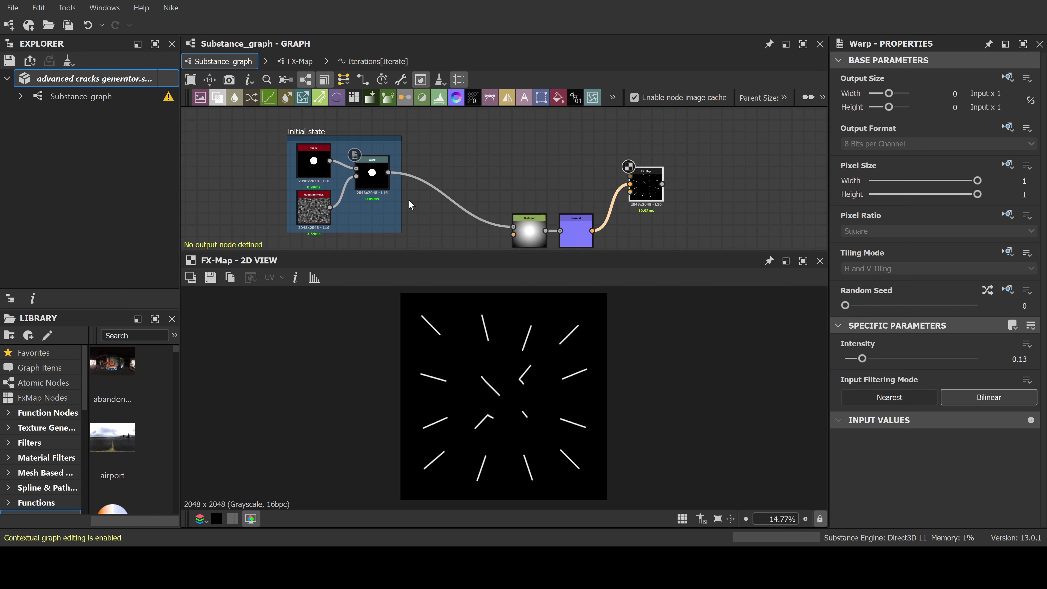
Insert a Dot node on the link between Warp and Distance, and align it with the Warp node's output
{"action": "left_click", "coordinate": [454, 204]}
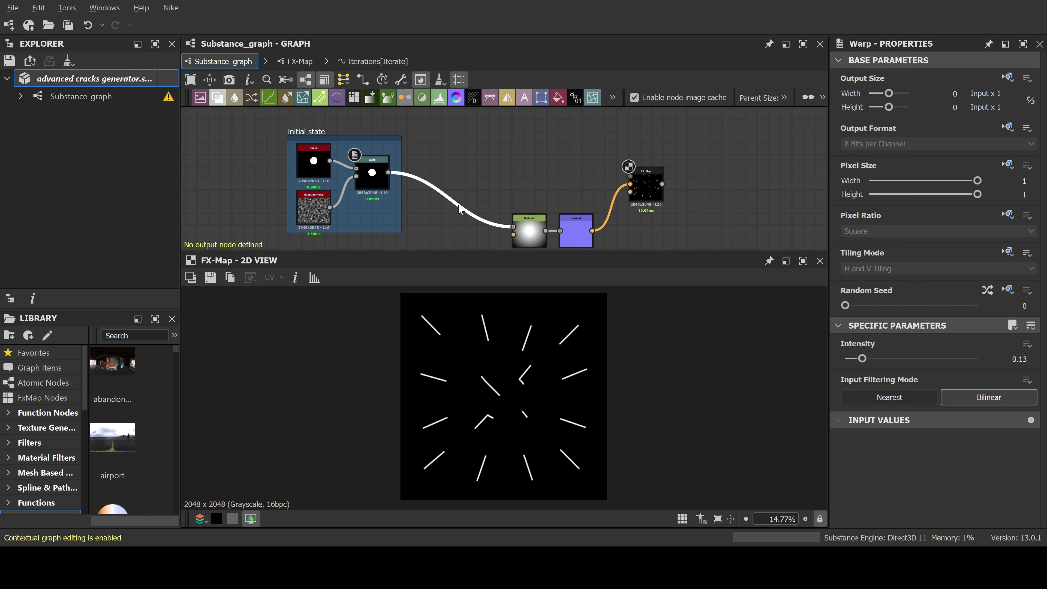
{"action": "scroll", "coordinate": [522, 181], "scroll_direction": "down", "scroll_amount": 1}
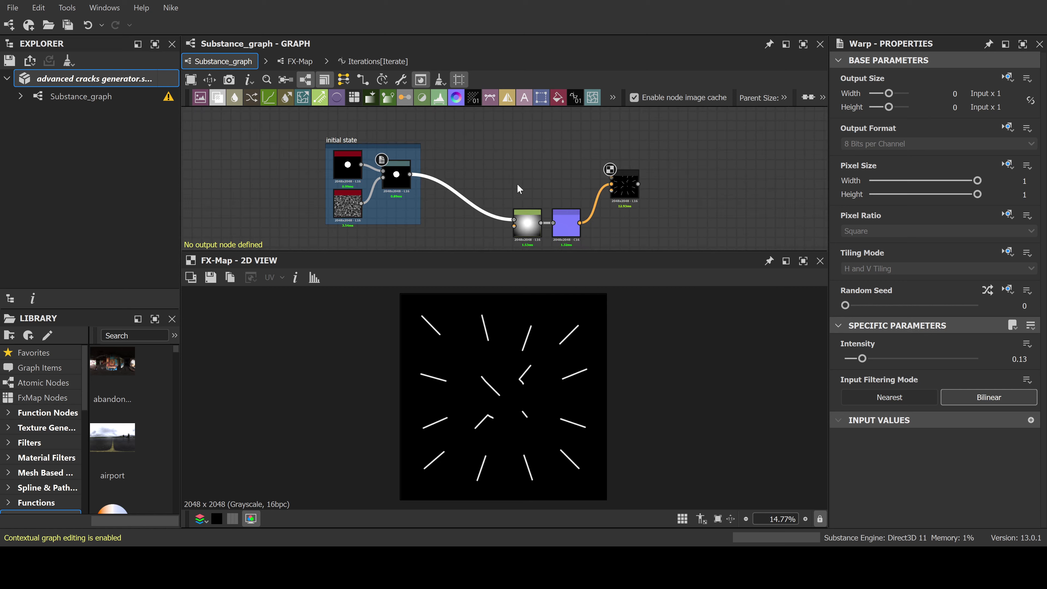
{"action": "scroll", "coordinate": [476, 205], "scroll_direction": "up", "scroll_amount": 1}
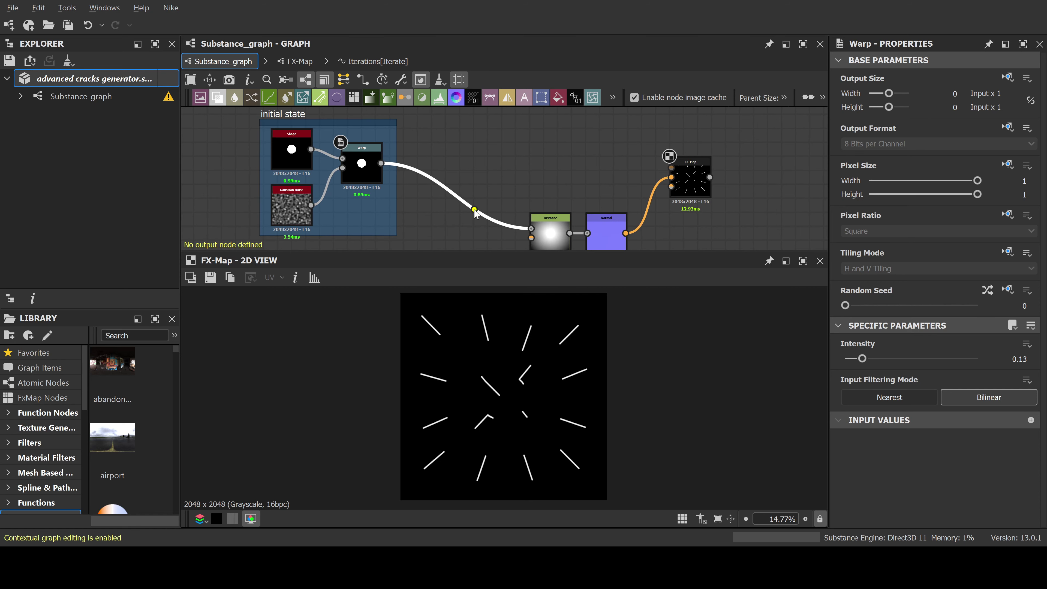
{"action": "double_click", "coordinate": [477, 213]}
{"action": "left_click_drag", "start_coordinate": [478, 213], "coordinate": [496, 164]}
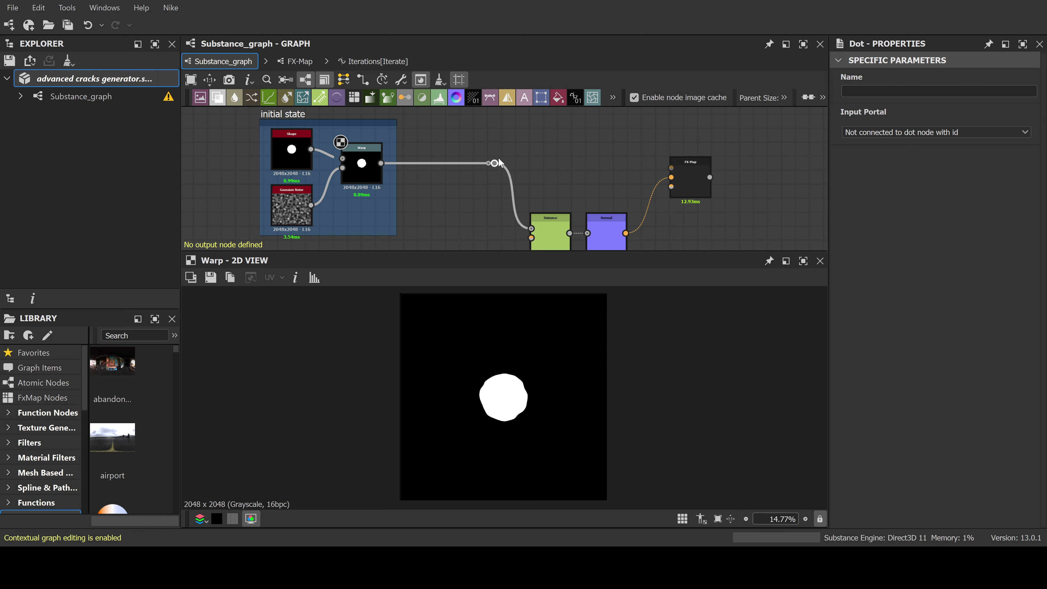
Connect the Dot node to the FX-Map's background input and display the FX-Map in the 2D view
{"action": "scroll", "coordinate": [496, 165], "scroll_direction": "down", "scroll_amount": 1}
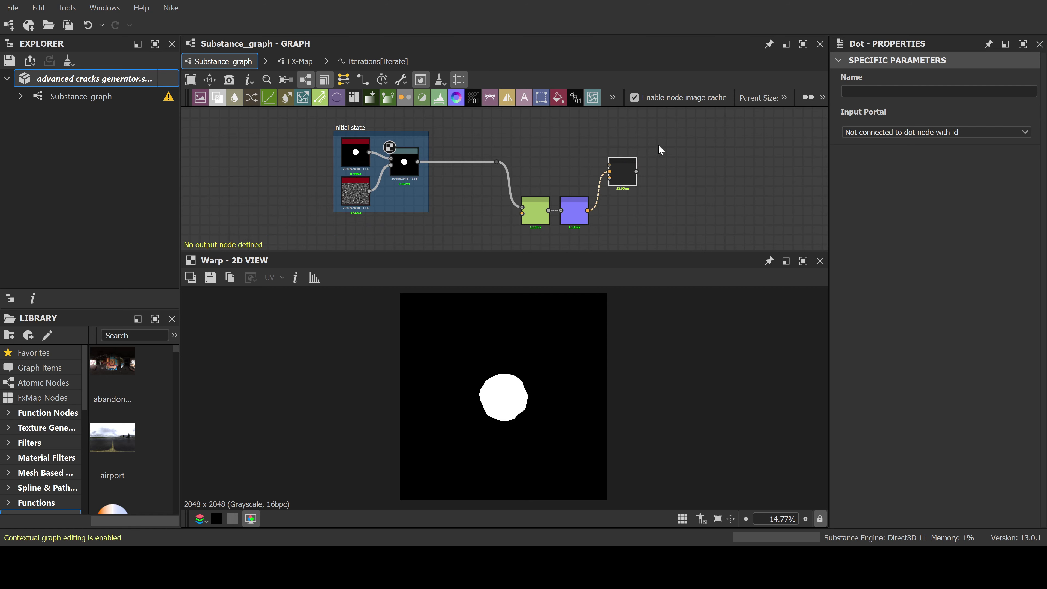
{"action": "scroll", "coordinate": [504, 165], "scroll_direction": "up", "scroll_amount": 1}
{"action": "left_click_drag", "start_coordinate": [500, 160], "coordinate": [656, 165]}
{"action": "double_click", "coordinate": [675, 176]}
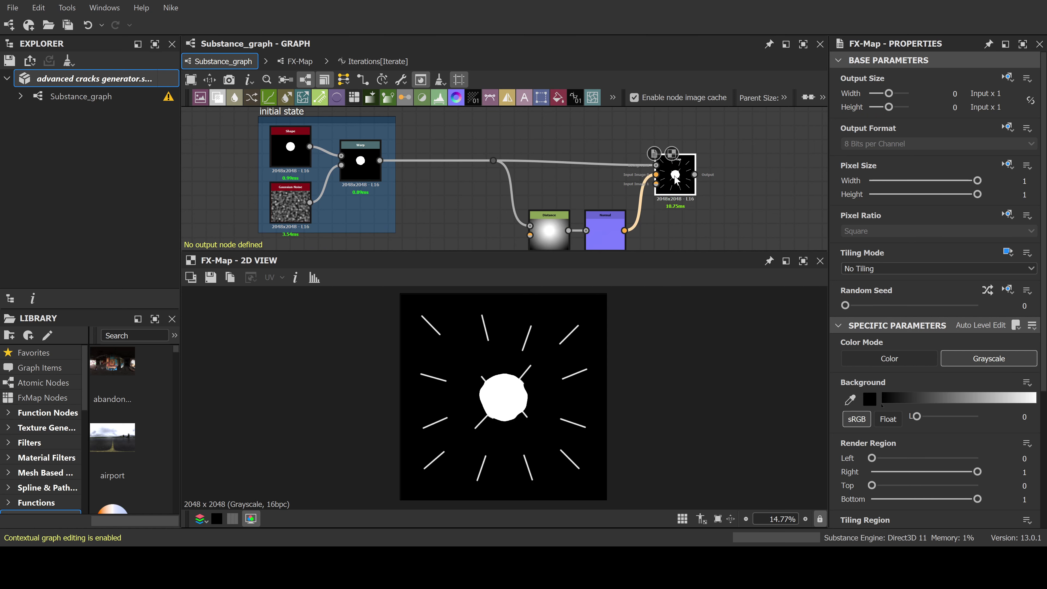
Add a Dot node to the FX-Map's output
{"action": "middle_click_drag", "start_coordinate": [697, 185], "coordinate": [641, 182]}
{"action": "scroll", "coordinate": [641, 182], "scroll_direction": "up", "scroll_amount": 2}
{"action": "left_click_drag", "start_coordinate": [638, 166], "coordinate": [673, 171]}
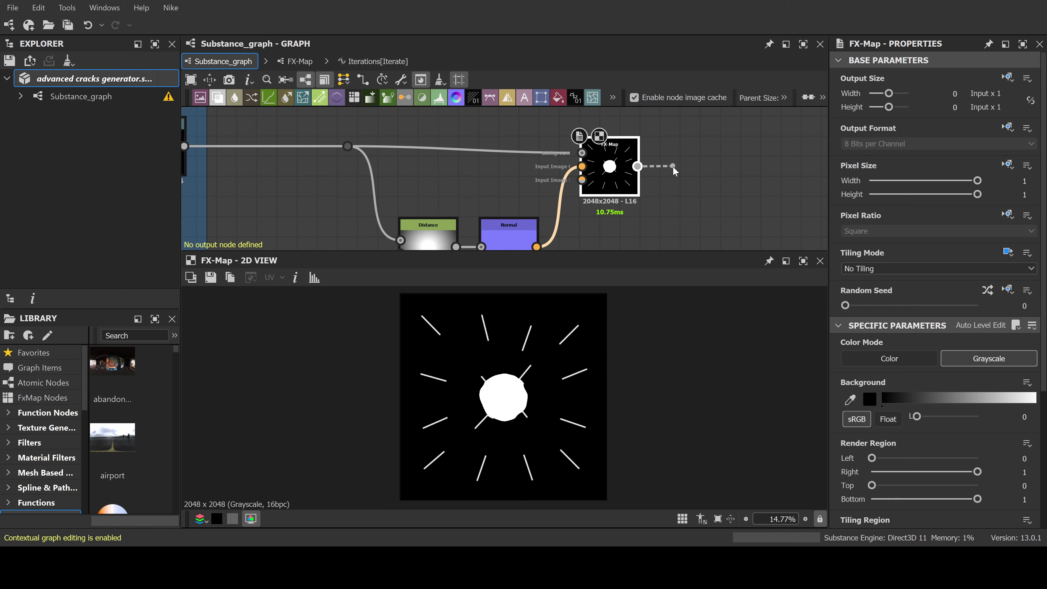
{"action": "key", "text": "alt"}
{"action": "left_click_drag", "start_coordinate": [673, 167], "coordinate": [707, 205]}
{"action": "scroll", "coordinate": [668, 185], "scroll_direction": "down", "scroll_amount": 5}
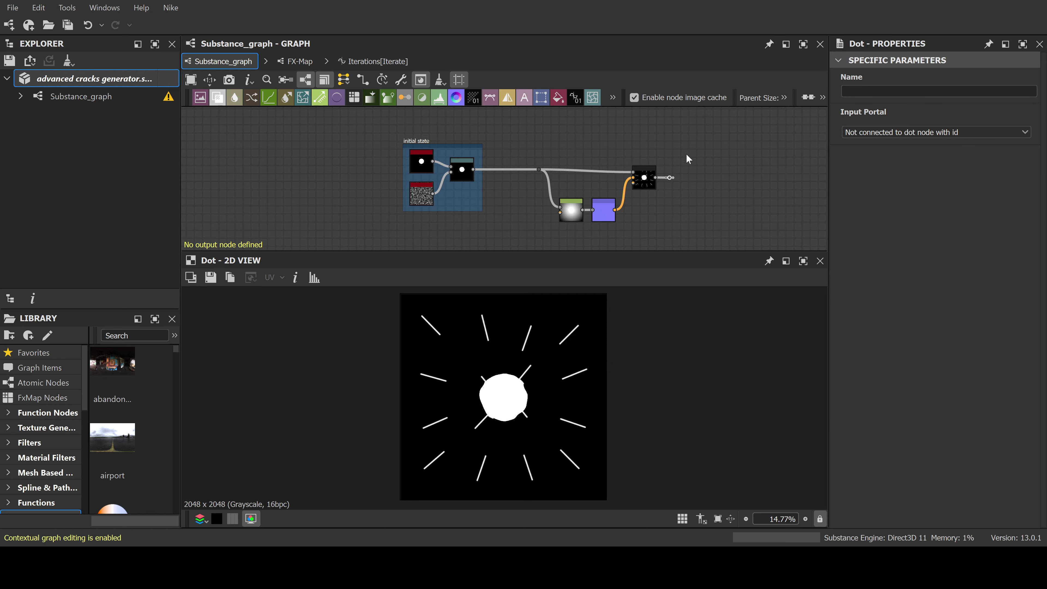
Enclose the two Dot nodes, Distance, Normal and FX-Map in a new frame
{"action": "left_click_drag", "start_coordinate": [695, 139], "coordinate": [528, 233]}
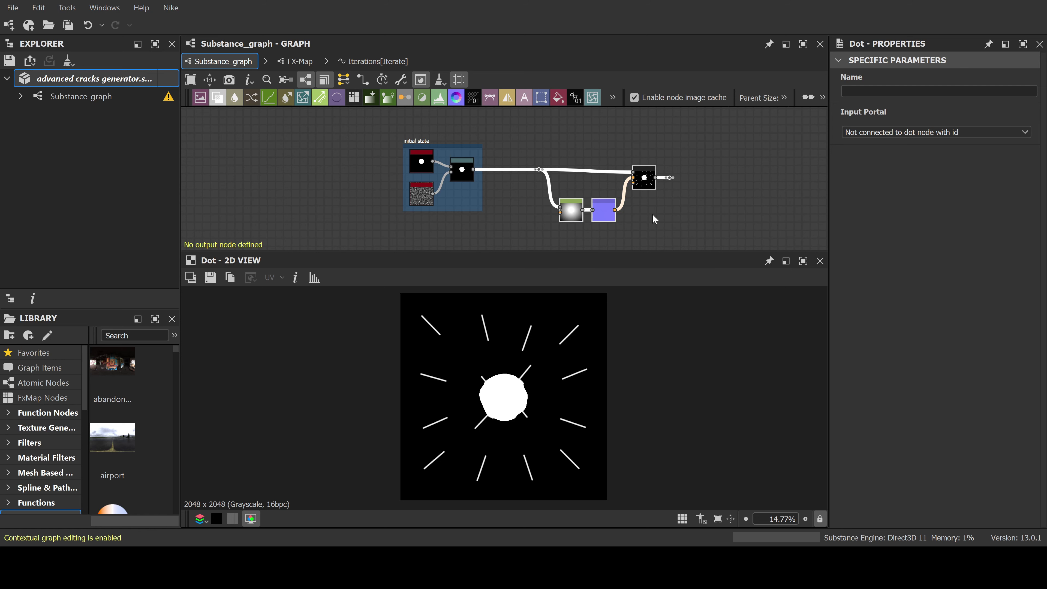
{"action": "middle_click_drag", "start_coordinate": [725, 210], "coordinate": [633, 187]}
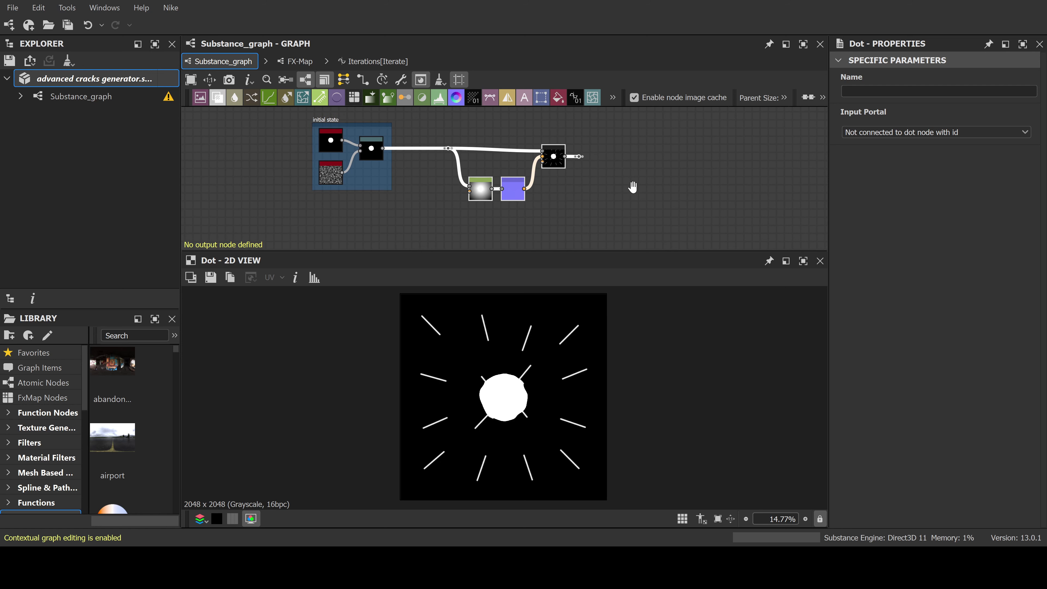
{"action": "left_click", "coordinate": [613, 97]}
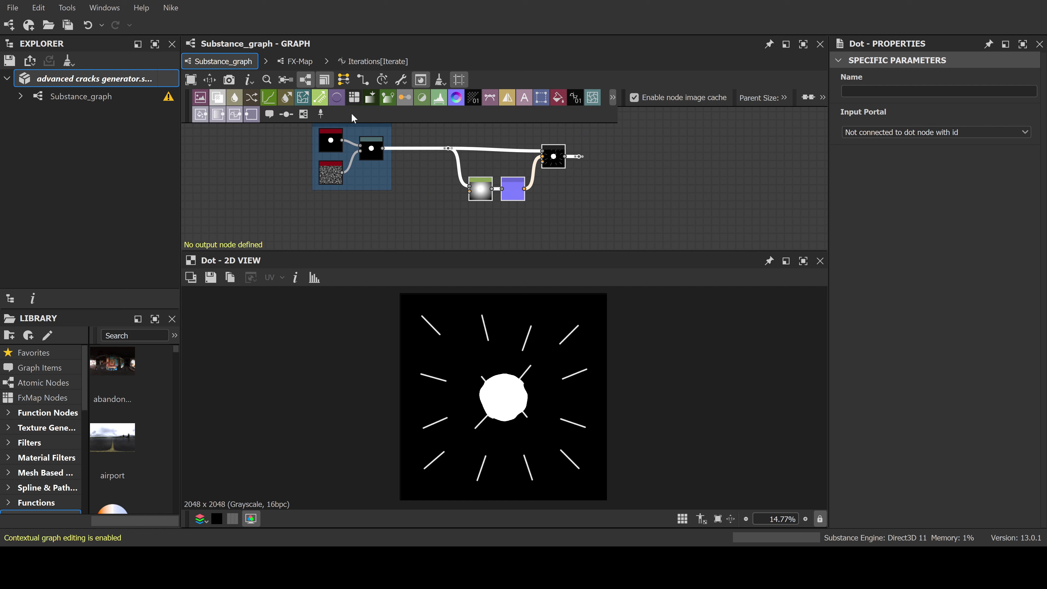
{"action": "left_click", "coordinate": [303, 114]}
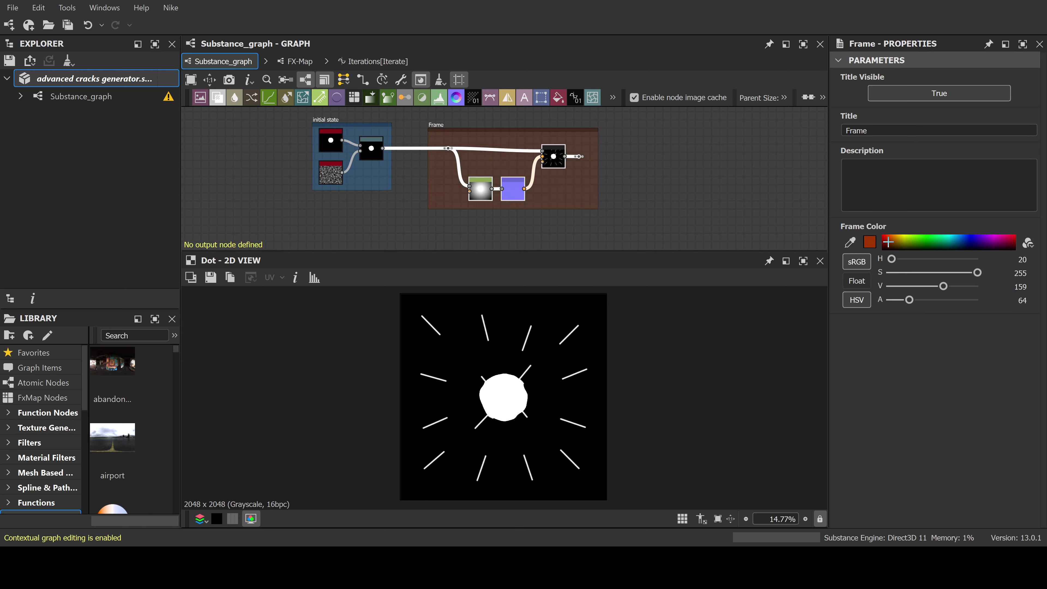
Title the new frame "iteration" and set its colour to black
{"action": "left_click", "coordinate": [449, 126]}
{"action": "left_click_drag", "start_coordinate": [890, 131], "coordinate": [783, 135]}
{"action": "type", "text": "iteration"}
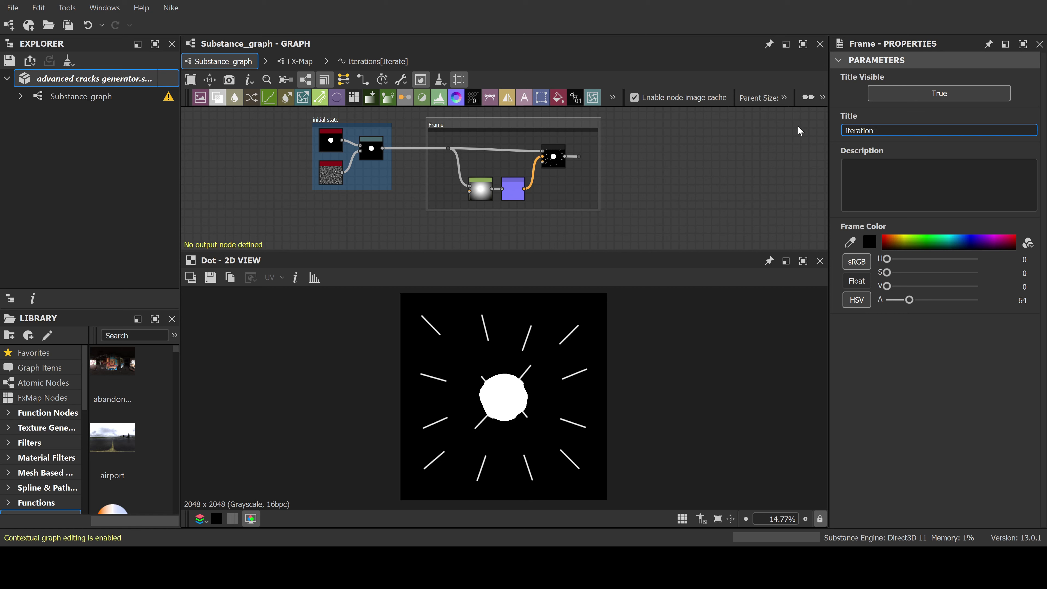
{"action": "left_click", "coordinate": [694, 156]}
{"action": "scroll", "coordinate": [591, 181], "scroll_direction": "up", "scroll_amount": 2}
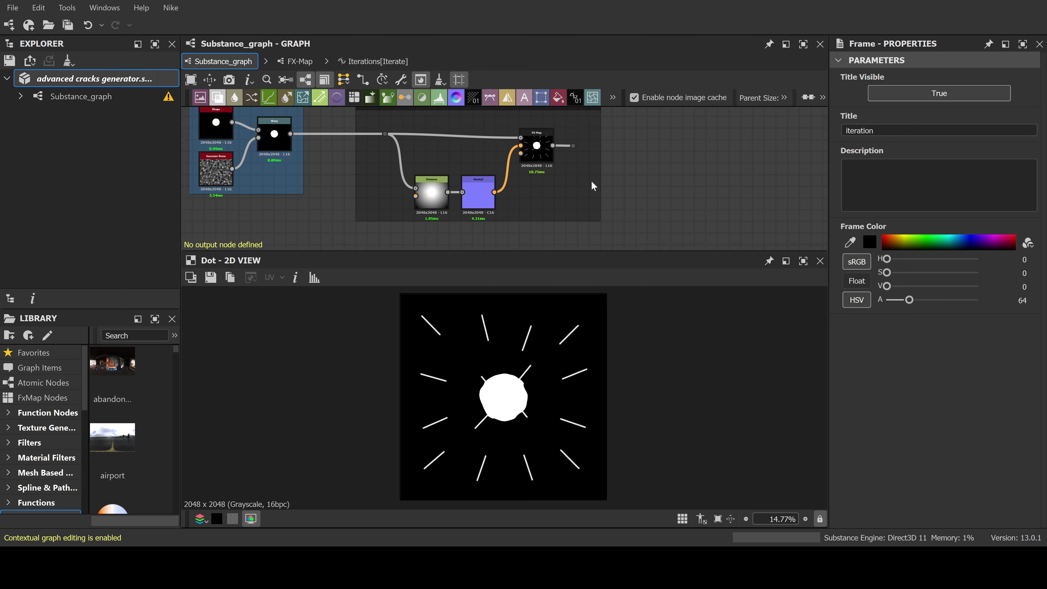
Duplicate the iteration frame with its nodes, chain the copy to the first FX-Map's output, and display the copied FX-Map
{"action": "scroll", "coordinate": [591, 181], "scroll_direction": "down", "scroll_amount": 3}
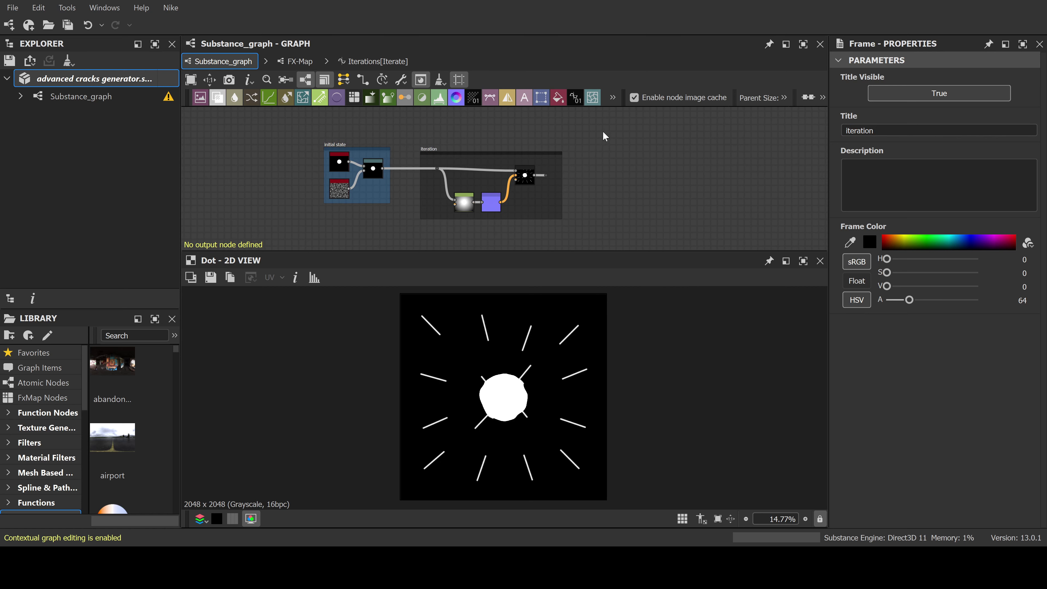
{"action": "left_click_drag", "start_coordinate": [605, 136], "coordinate": [412, 243]}
{"action": "middle_click_drag", "start_coordinate": [643, 179], "coordinate": [484, 125]}
{"action": "key", "text": "ctrl+c"}
{"action": "key", "text": "ctrl+v"}
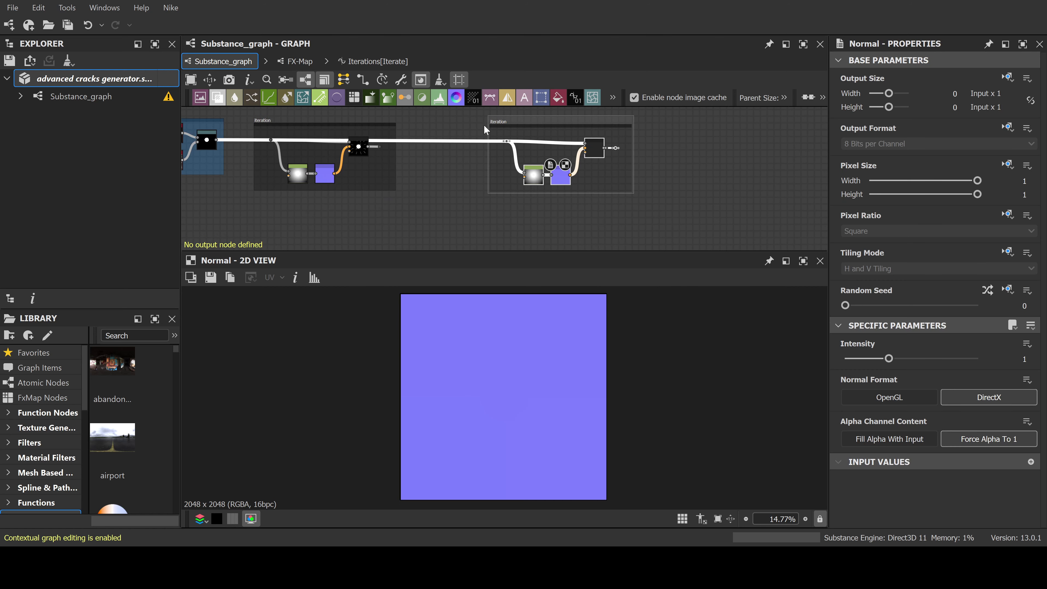
{"action": "mouse_move", "coordinate": [491, 125]}
{"action": "left_mouse_down"}
{"action": "mouse_move", "coordinate": [430, 129]}
{"action": "mouse_move", "coordinate": [464, 157]}
{"action": "mouse_move", "coordinate": [491, 142]}
{"action": "left_mouse_up"}
{"action": "left_click", "coordinate": [387, 154]}
{"action": "scroll", "coordinate": [383, 147], "scroll_direction": "up", "scroll_amount": 3}
{"action": "left_click", "coordinate": [645, 150]}
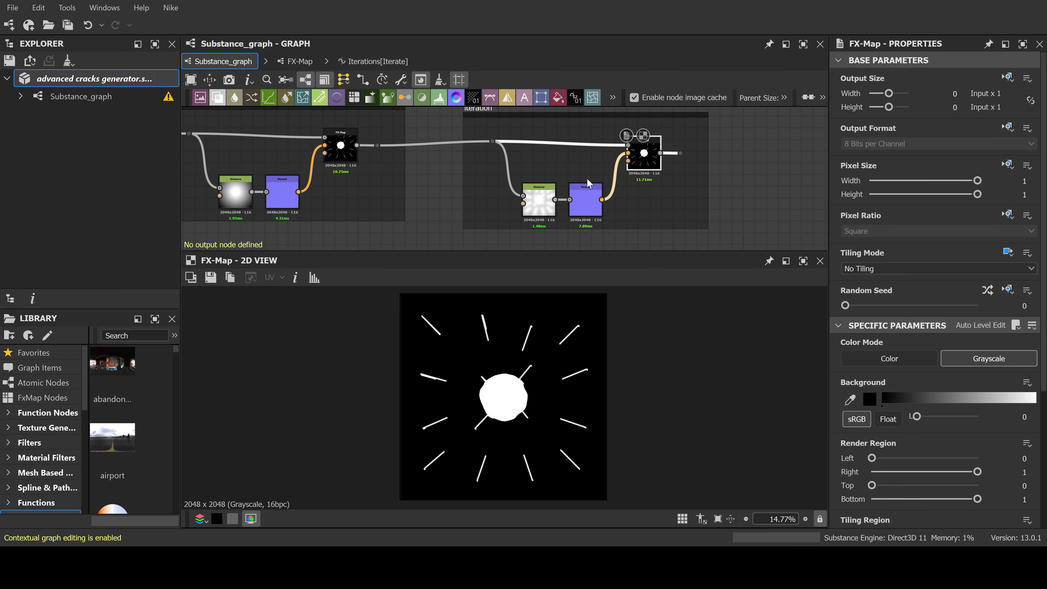
Compare the first and second iterations' FX-Map nodes and examine the second one's crack lines up close in the 2D view
{"action": "middle_click_drag", "start_coordinate": [588, 184], "coordinate": [634, 207]}
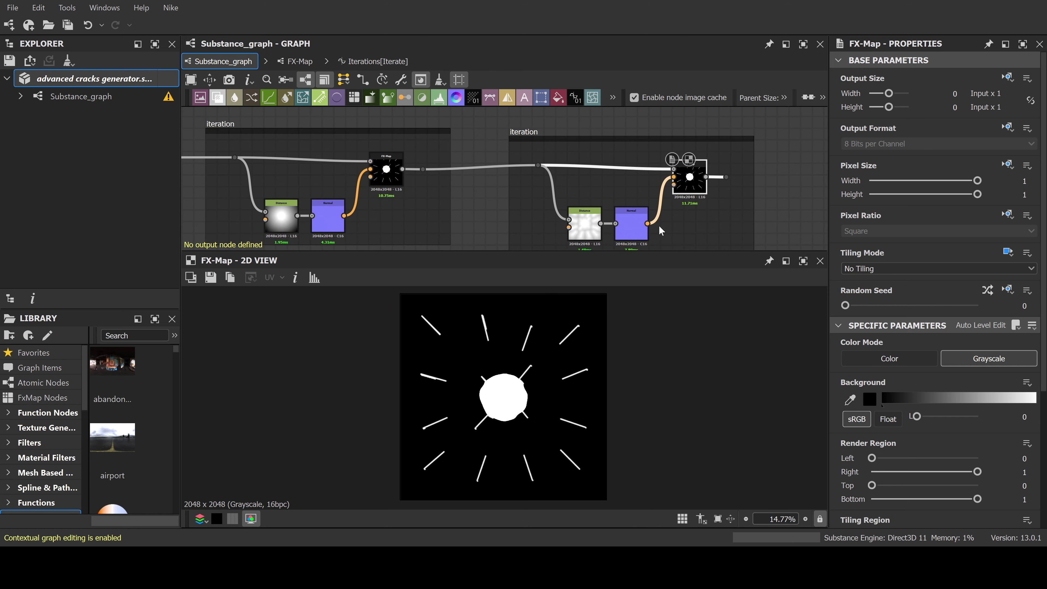
{"action": "left_click", "coordinate": [386, 170]}
{"action": "left_click", "coordinate": [695, 179]}
{"action": "scroll", "coordinate": [481, 384], "scroll_direction": "up", "scroll_amount": 6}
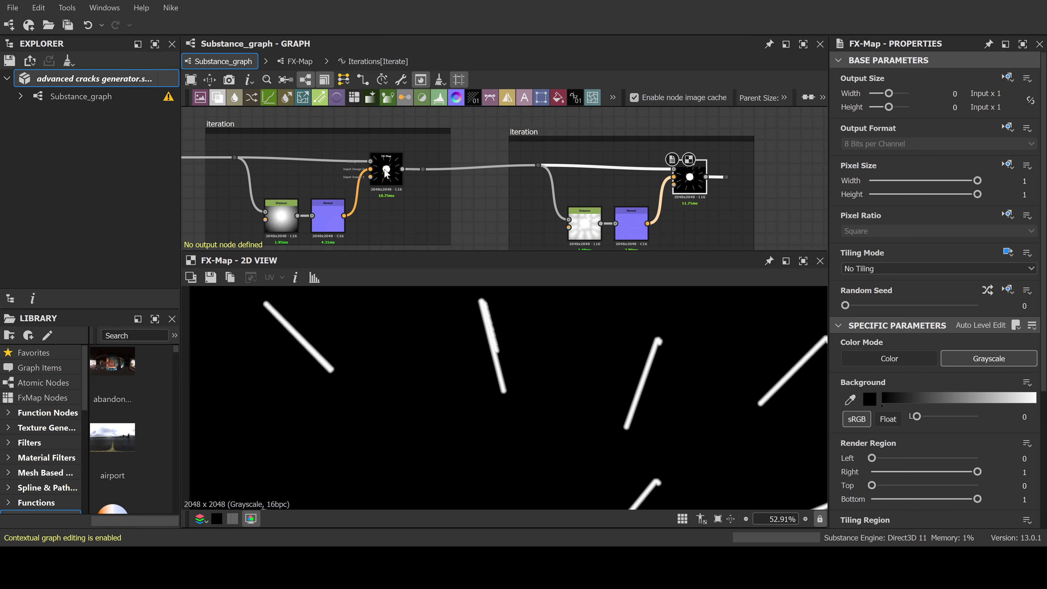
{"action": "left_click", "coordinate": [386, 171]}
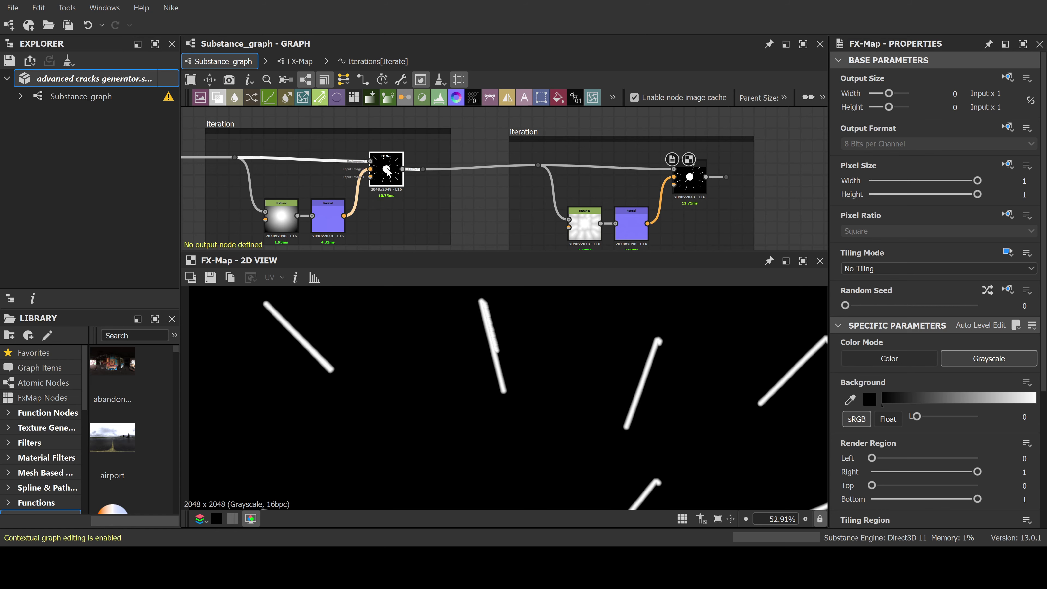
Set the second iteration's FX-Map random seed to 1 and check the branching lines in the 2D view
{"action": "left_click", "coordinate": [697, 187]}
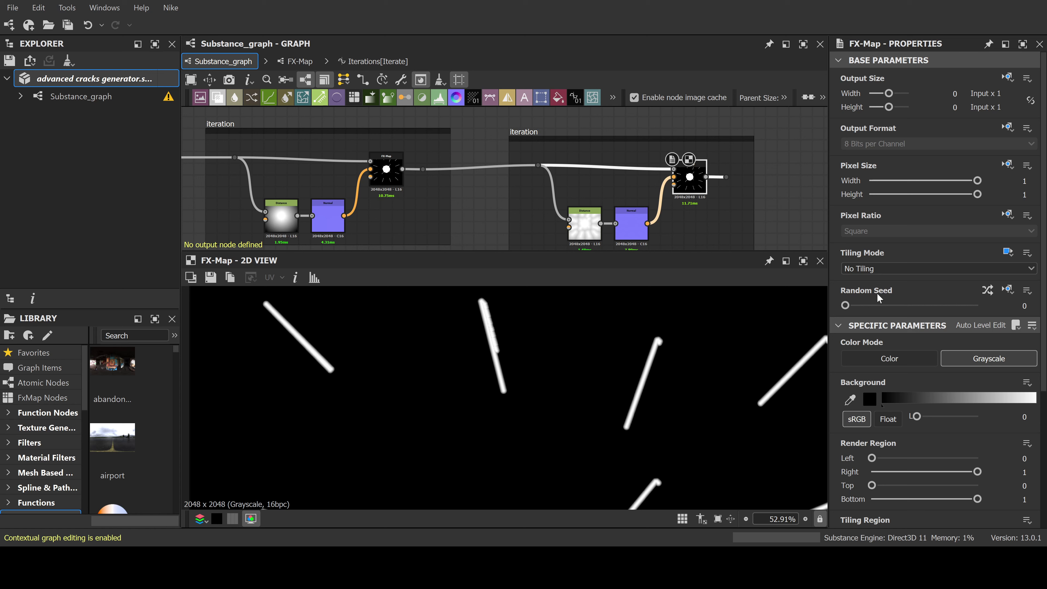
{"action": "left_click", "coordinate": [859, 306]}
{"action": "scroll", "coordinate": [557, 399], "scroll_direction": "down", "scroll_amount": 4}
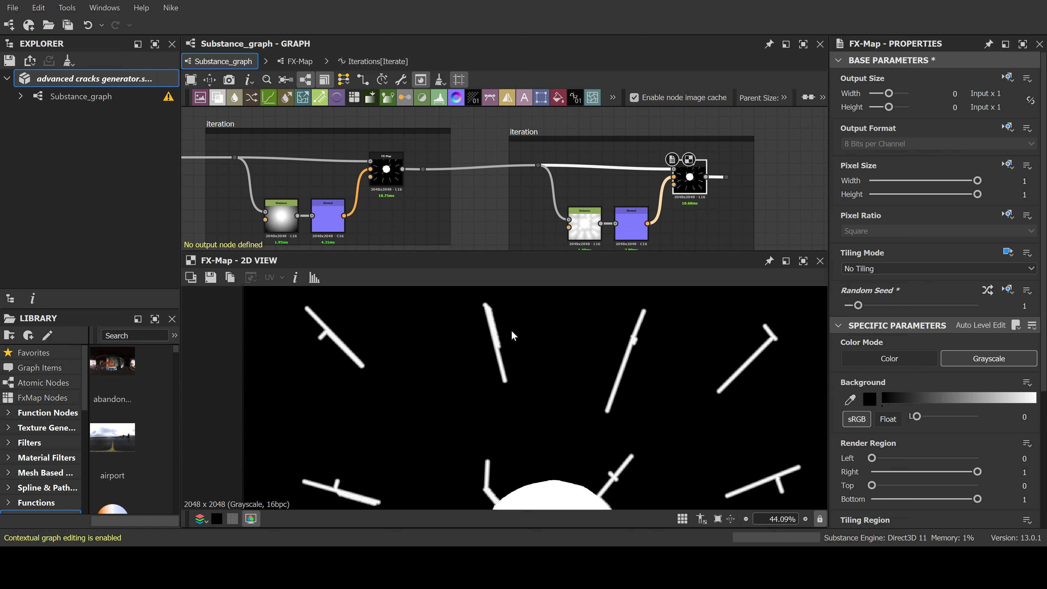
{"action": "scroll", "coordinate": [558, 400], "scroll_direction": "down", "scroll_amount": 2}
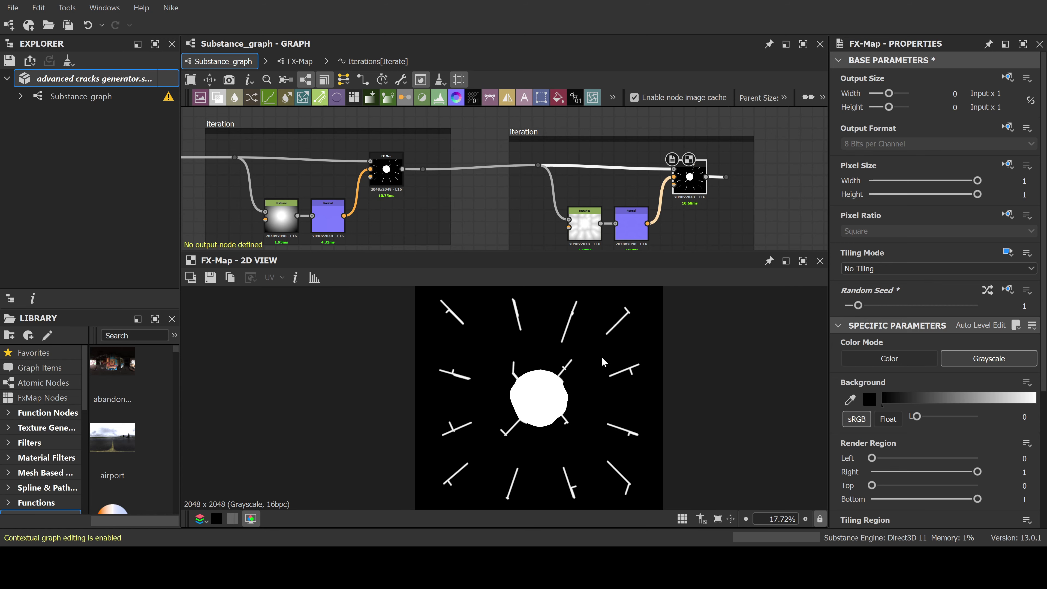
Delete the second iteration frame together with all its nodes
{"action": "middle_click_drag", "start_coordinate": [564, 220], "coordinate": [577, 214]}
{"action": "scroll", "coordinate": [577, 215], "scroll_direction": "down", "scroll_amount": 3}
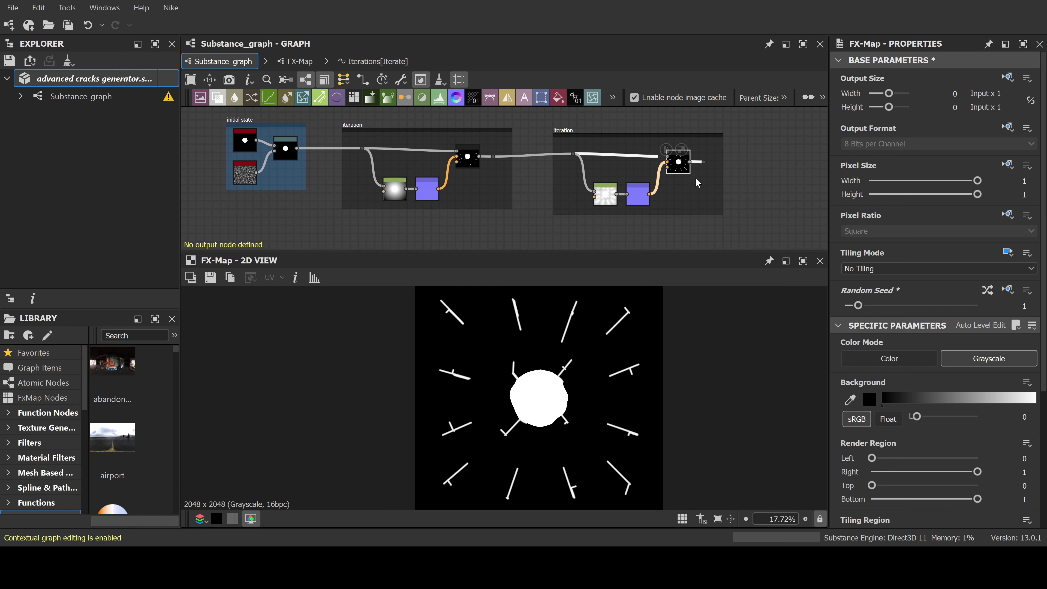
{"action": "middle_click_drag", "start_coordinate": [561, 204], "coordinate": [516, 214]}
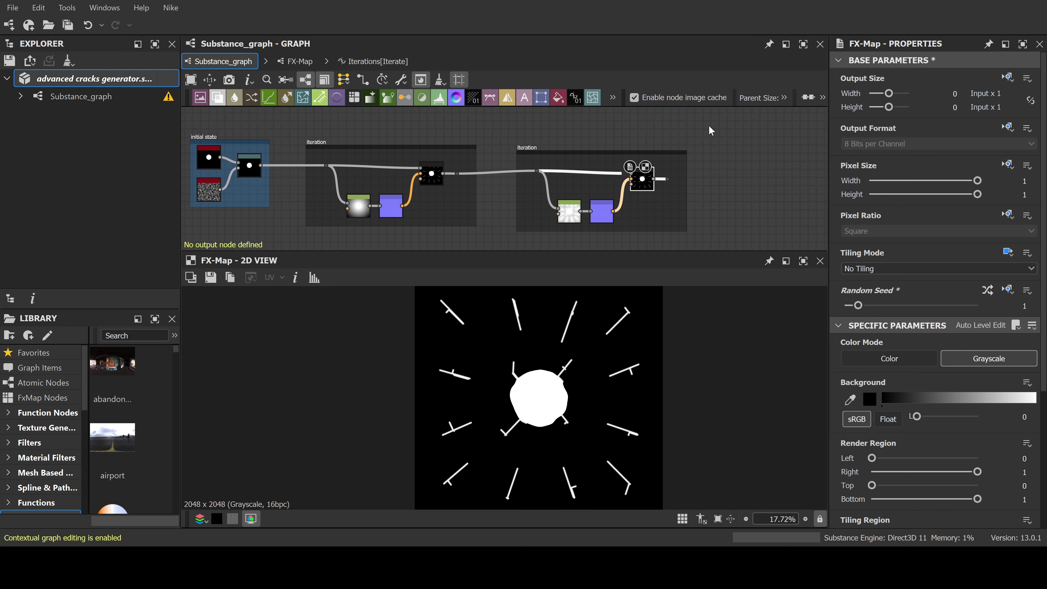
{"action": "left_click_drag", "start_coordinate": [710, 125], "coordinate": [510, 247]}
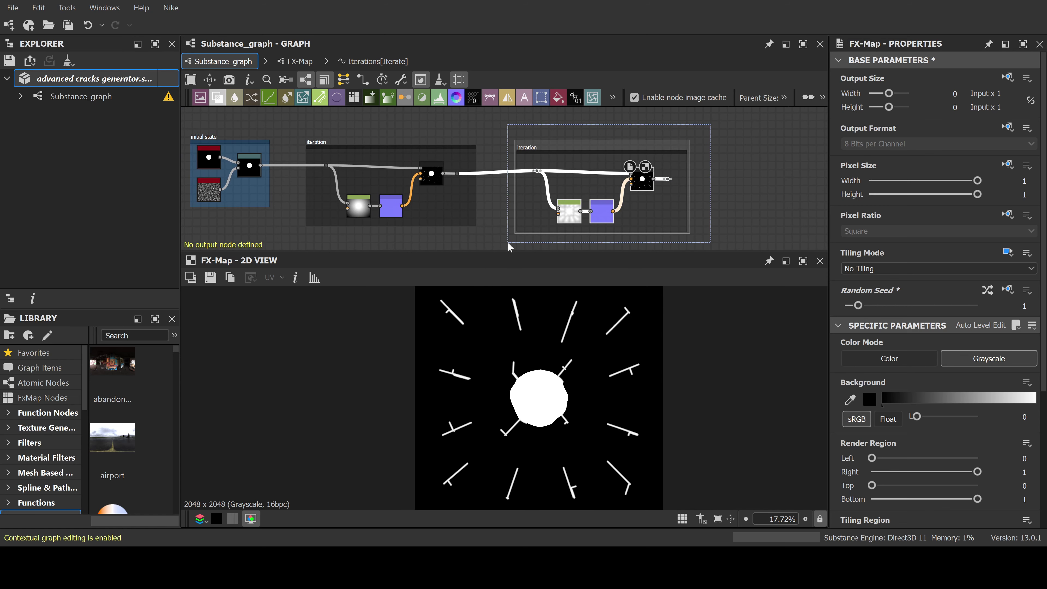
{"action": "key", "text": "Delete"}
Remove the link between the Dot node and the FX-Map's background input
{"action": "scroll", "coordinate": [449, 183], "scroll_direction": "up", "scroll_amount": 3}
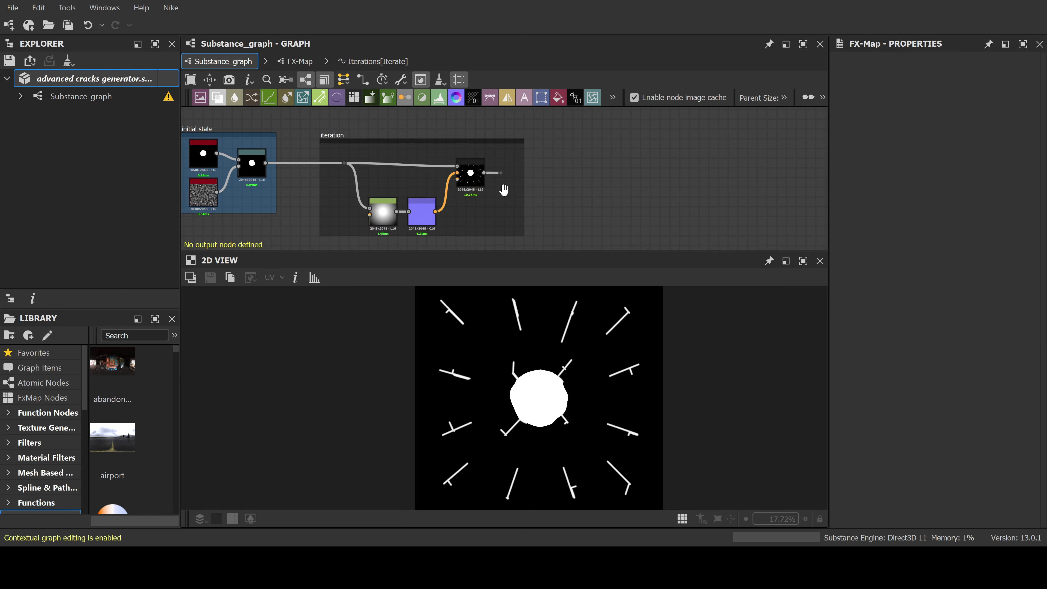
{"action": "scroll", "coordinate": [546, 201], "scroll_direction": "down", "scroll_amount": 2}
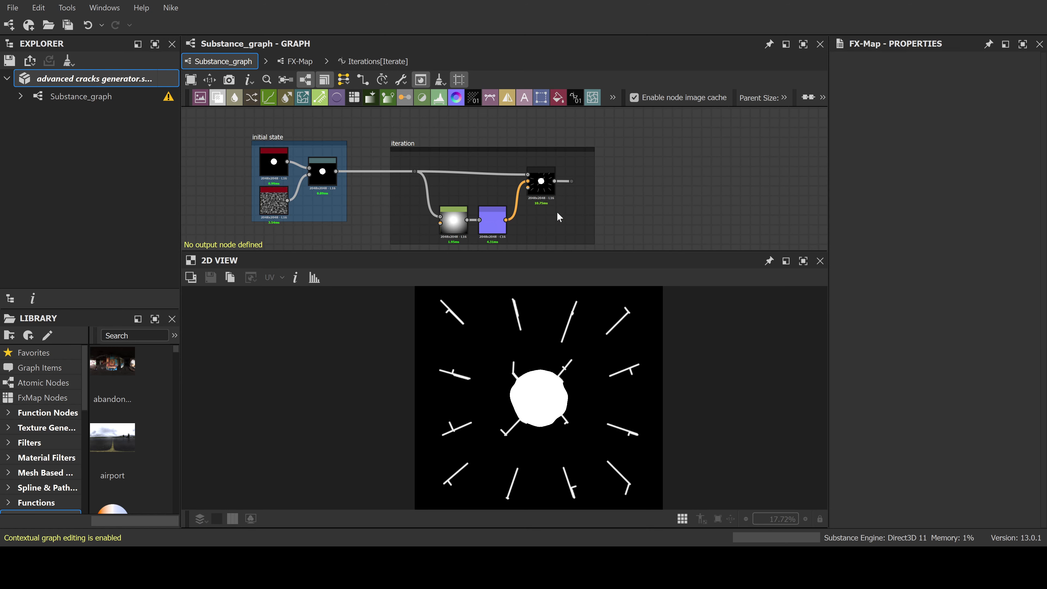
{"action": "scroll", "coordinate": [496, 216], "scroll_direction": "up", "scroll_amount": 2}
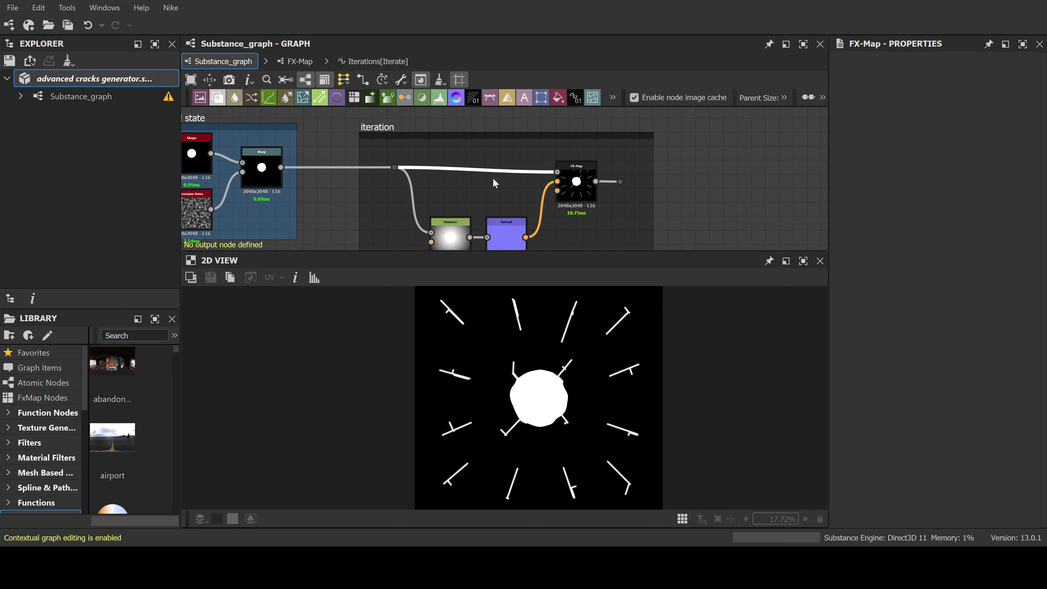
{"action": "key", "text": "Delete"}
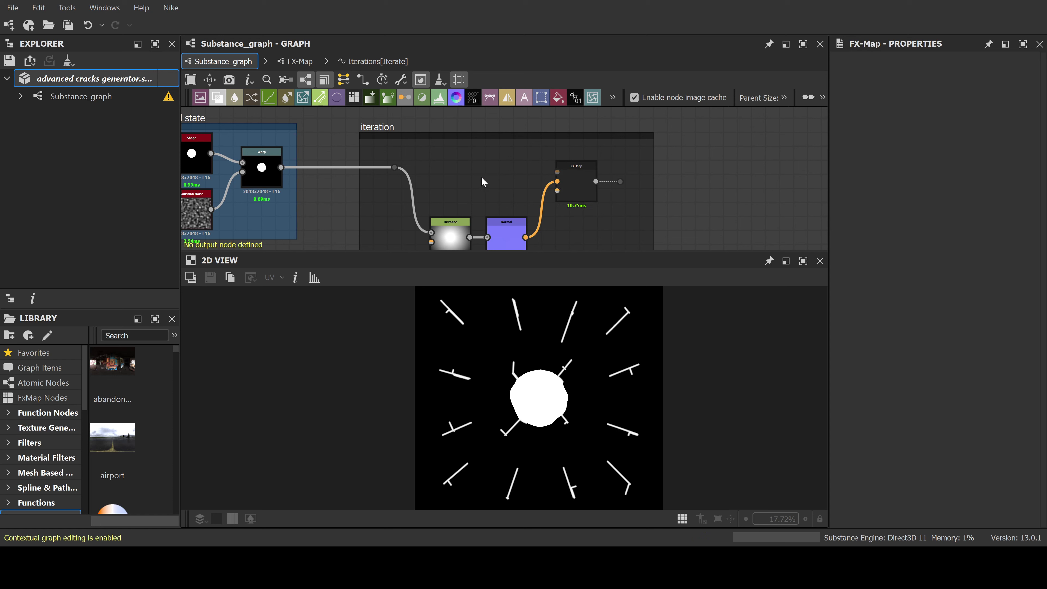
Feed Distance through a new Levels node with its output white level lowered to about half, into the FX-Map's background, and display the FX-Map
{"action": "key", "text": "l"}
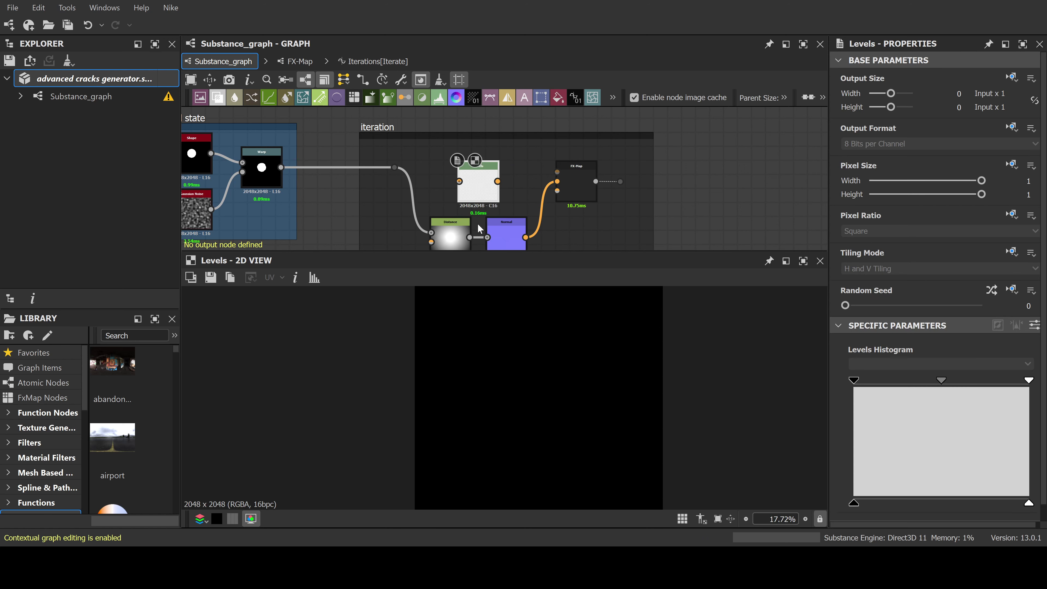
{"action": "left_click_drag", "start_coordinate": [469, 238], "coordinate": [489, 181]}
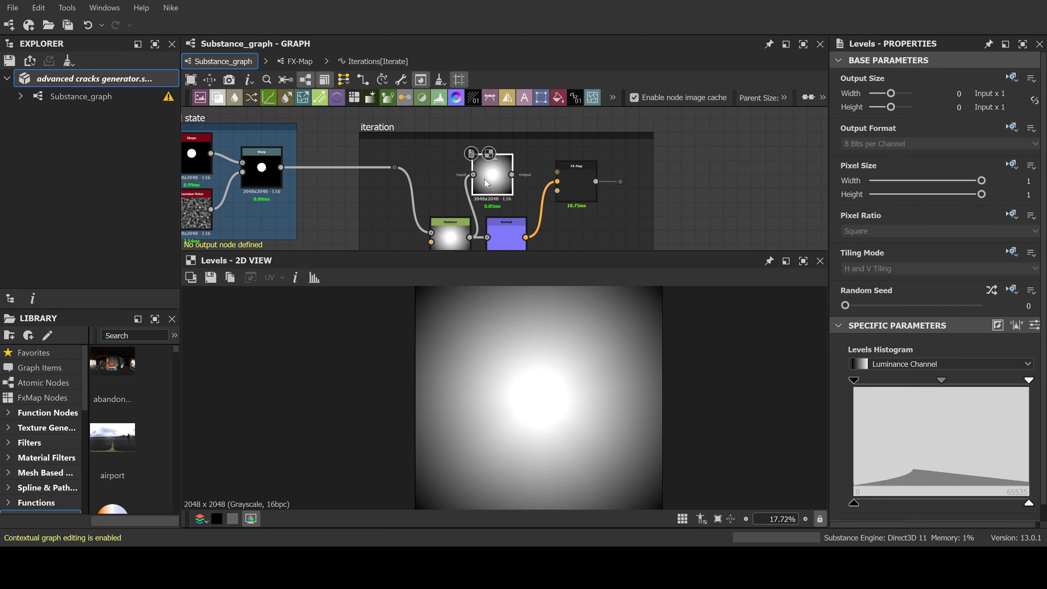
{"action": "left_click_drag", "start_coordinate": [1029, 503], "coordinate": [945, 504]}
{"action": "left_click_drag", "start_coordinate": [512, 174], "coordinate": [579, 174]}
{"action": "double_click", "coordinate": [579, 175]}
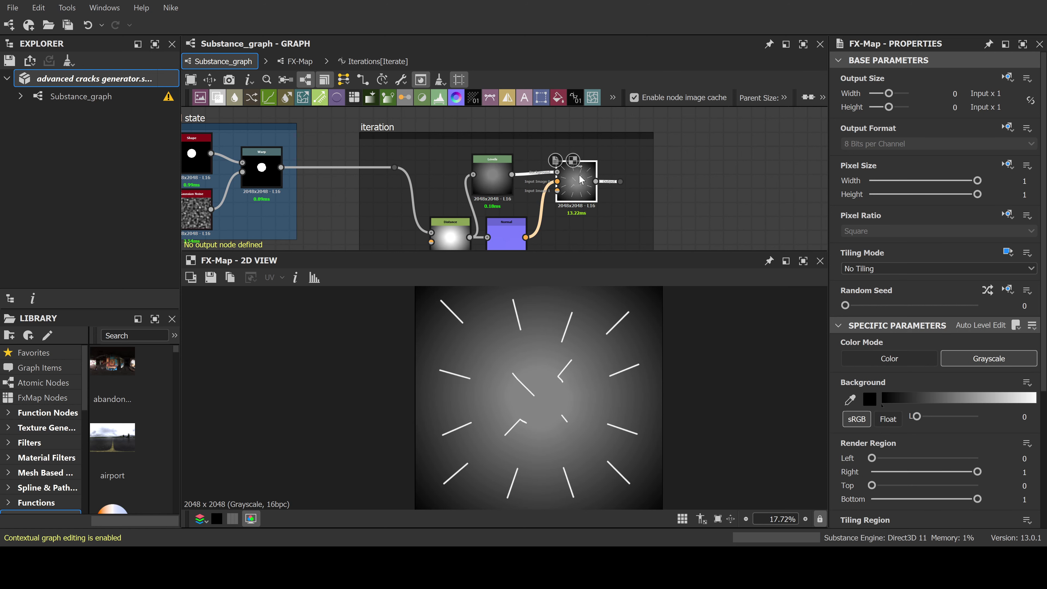
Inside the FX-Map, reposition the Quadrant node and open the Iterations function of the Iterate node directly above it
{"action": "double_click", "coordinate": [581, 184]}
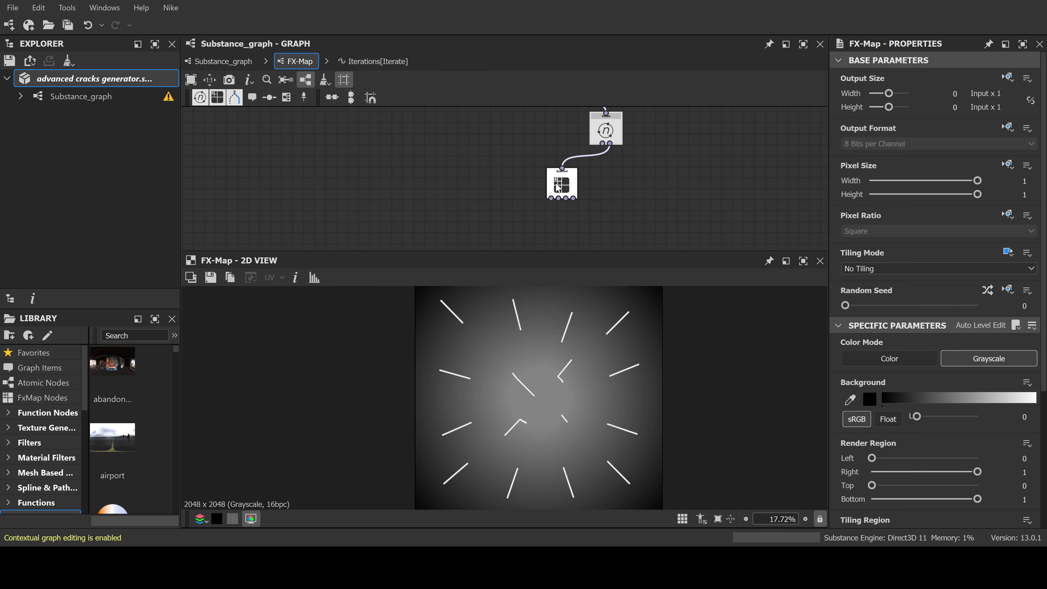
{"action": "left_click", "coordinate": [574, 186]}
{"action": "left_click_drag", "start_coordinate": [571, 182], "coordinate": [612, 173]}
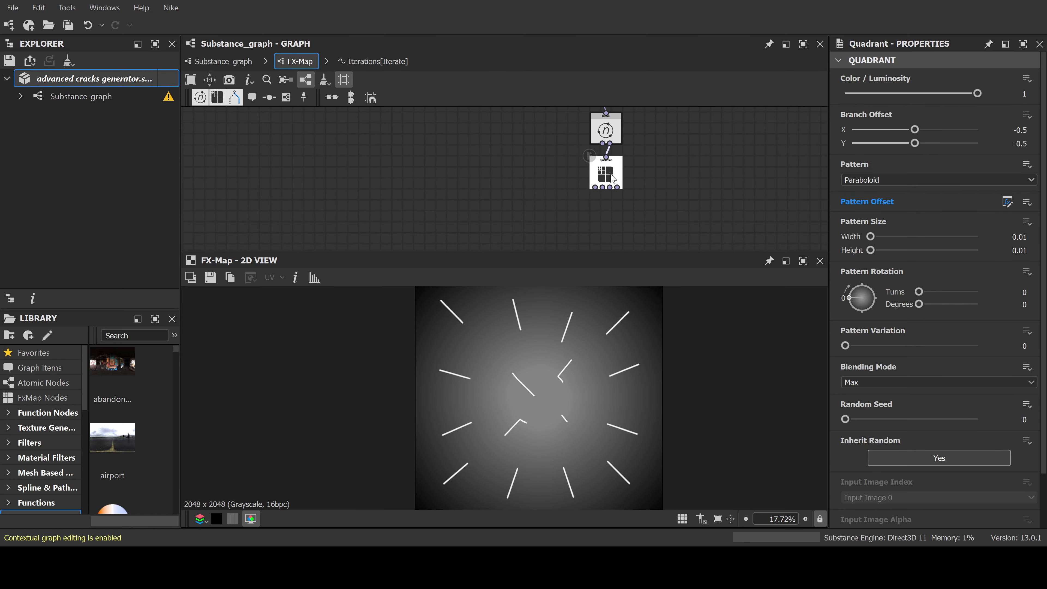
{"action": "middle_click_drag", "start_coordinate": [632, 153], "coordinate": [604, 186]}
{"action": "left_click", "coordinate": [612, 162]}
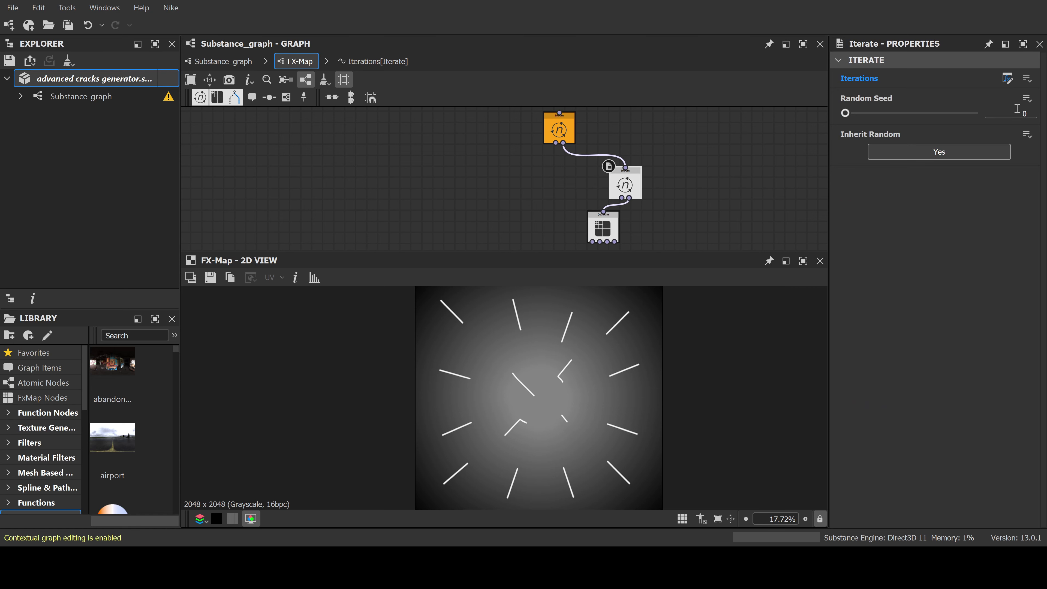
{"action": "left_click", "coordinate": [1007, 79]}
Try 3 for the Integer constant in the Iterations function, settle on 159, and return to the main Substance graph
{"action": "left_click", "coordinate": [670, 210]}
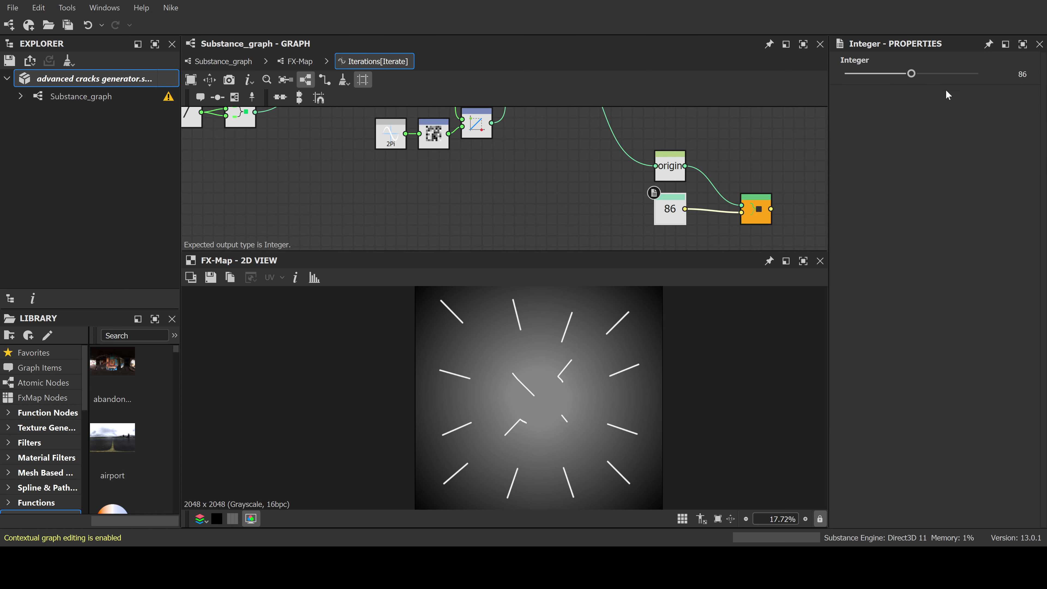
{"action": "left_click_drag", "start_coordinate": [914, 73], "coordinate": [853, 93]}
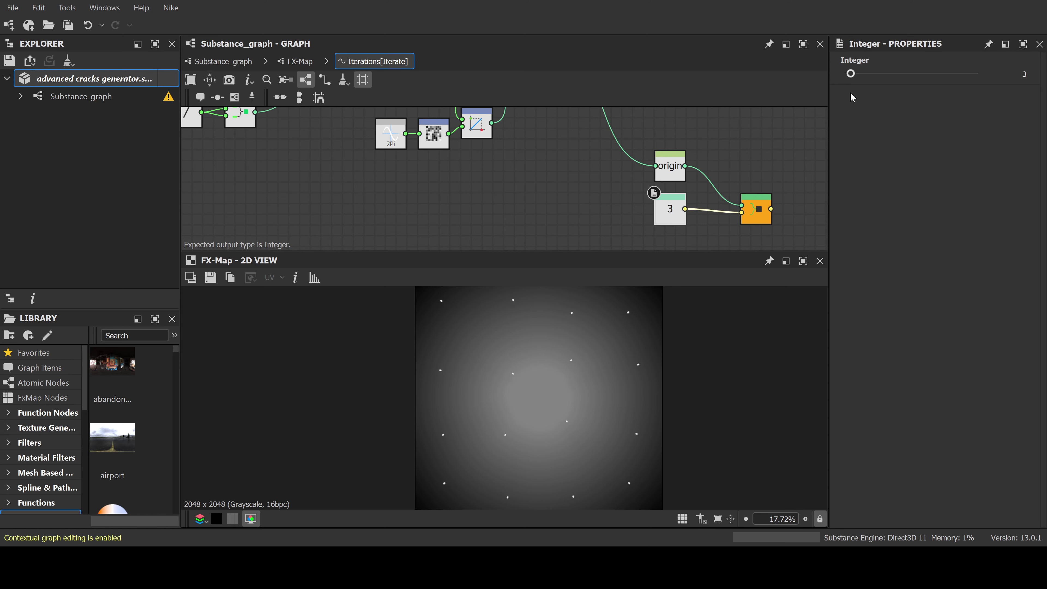
{"action": "left_click_drag", "start_coordinate": [850, 93], "coordinate": [965, 120]}
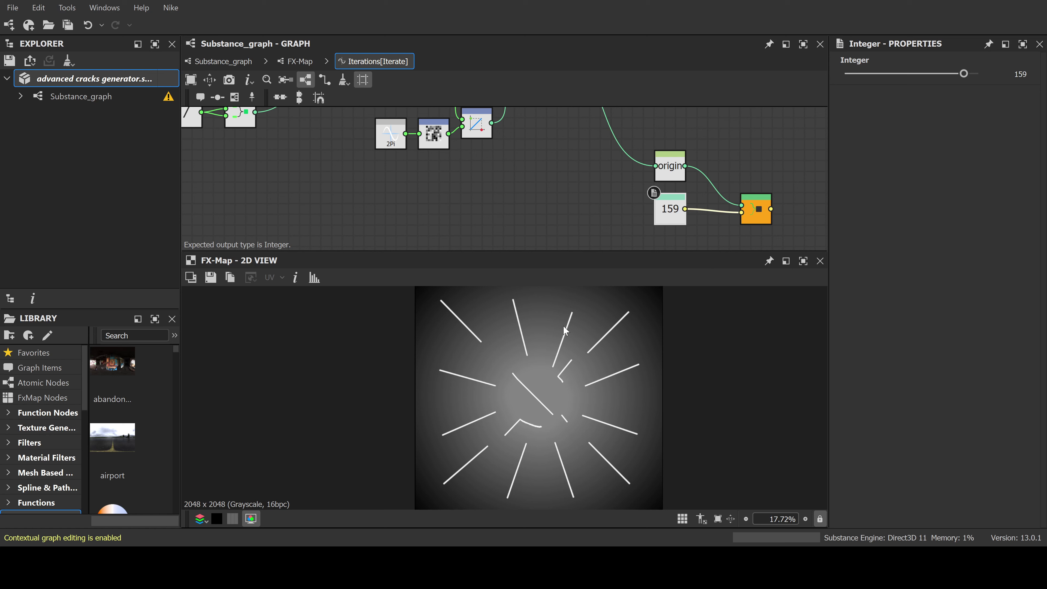
{"action": "middle_click_drag", "start_coordinate": [511, 308], "coordinate": [531, 363]}
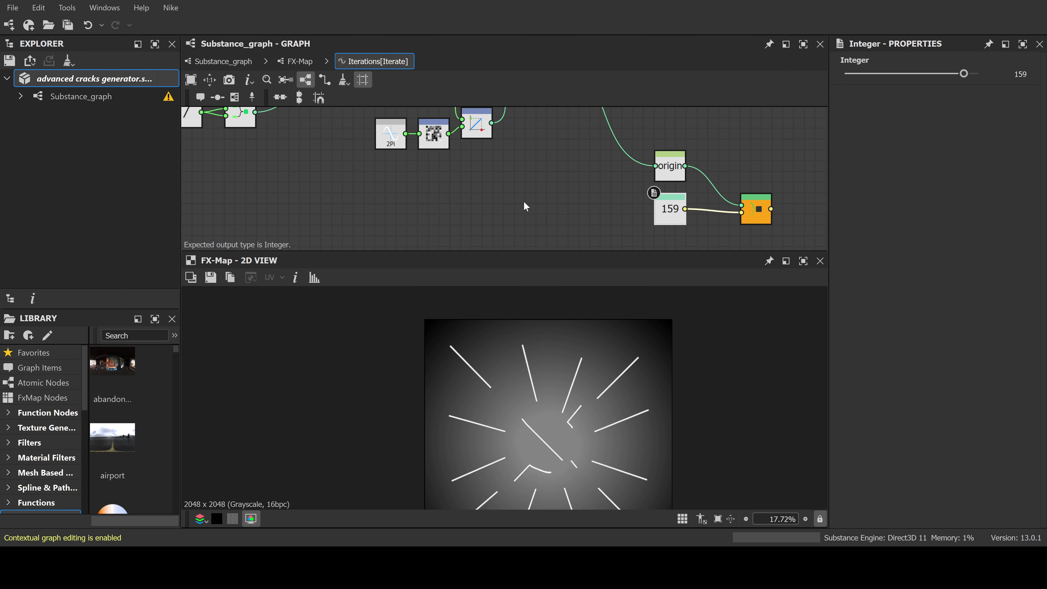
{"action": "left_click", "coordinate": [230, 62]}
{"action": "middle_click_drag", "start_coordinate": [502, 204], "coordinate": [484, 186]}
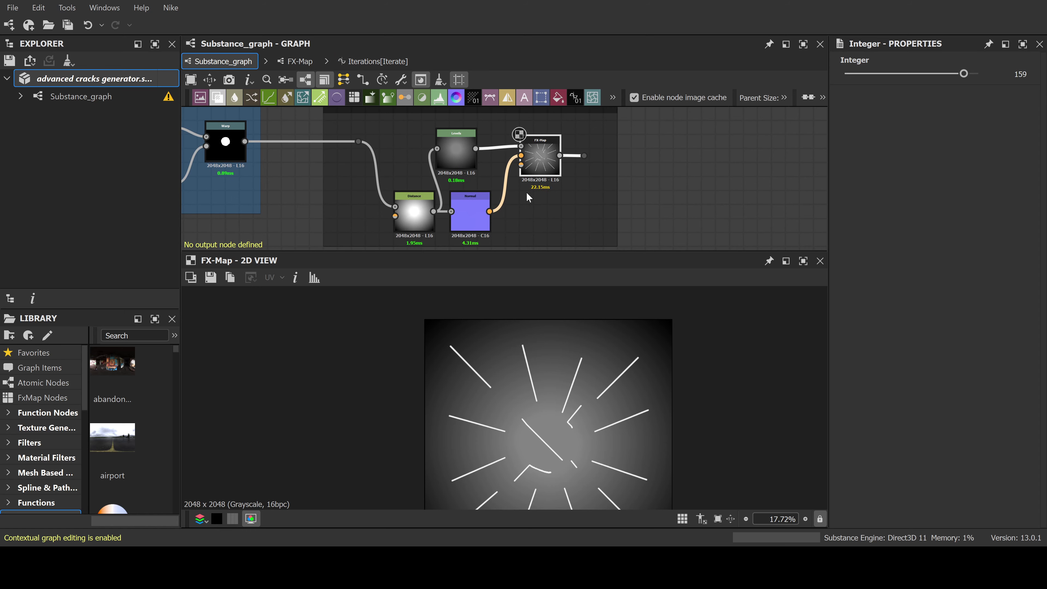
Duplicate the FX-Map node with its input links and place the copy directly below the original
{"action": "scroll", "coordinate": [540, 173], "scroll_direction": "up", "scroll_amount": 1}
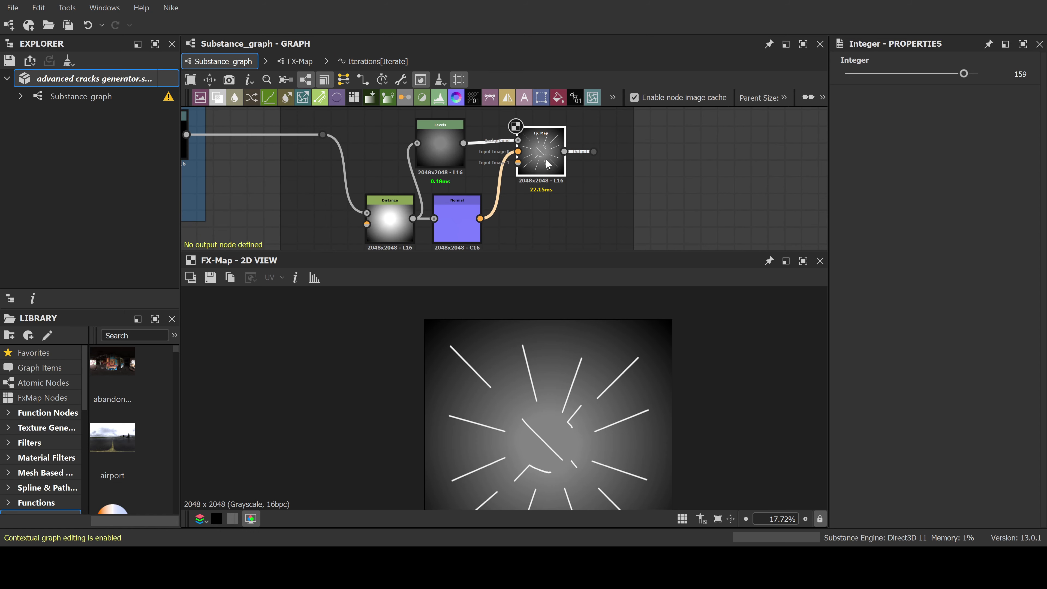
{"action": "left_click", "coordinate": [547, 164]}
{"action": "left_click_drag", "start_coordinate": [548, 163], "coordinate": [556, 155]}
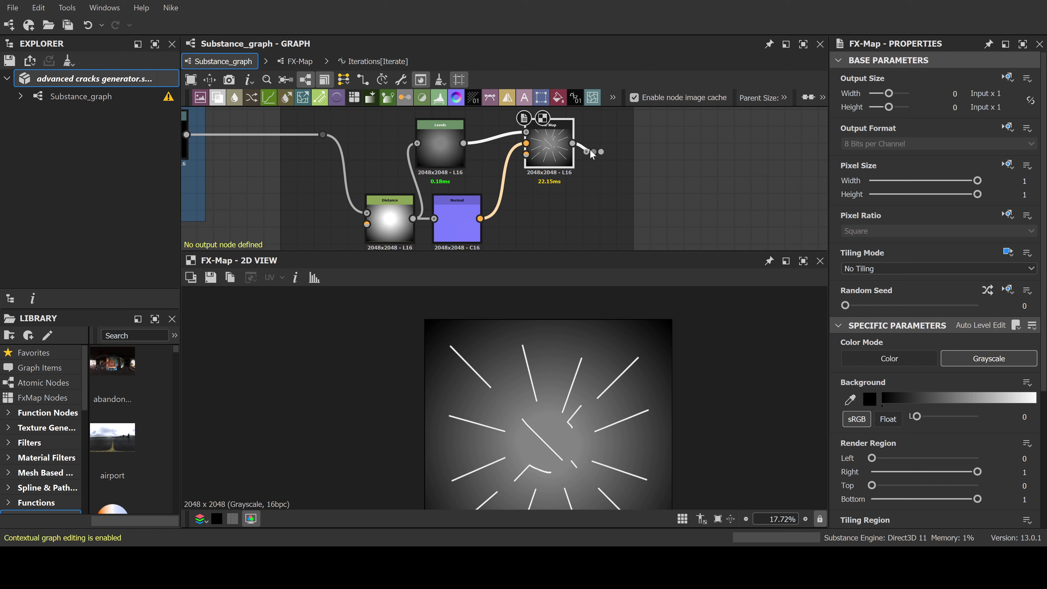
{"action": "key", "text": "ctrl+d"}
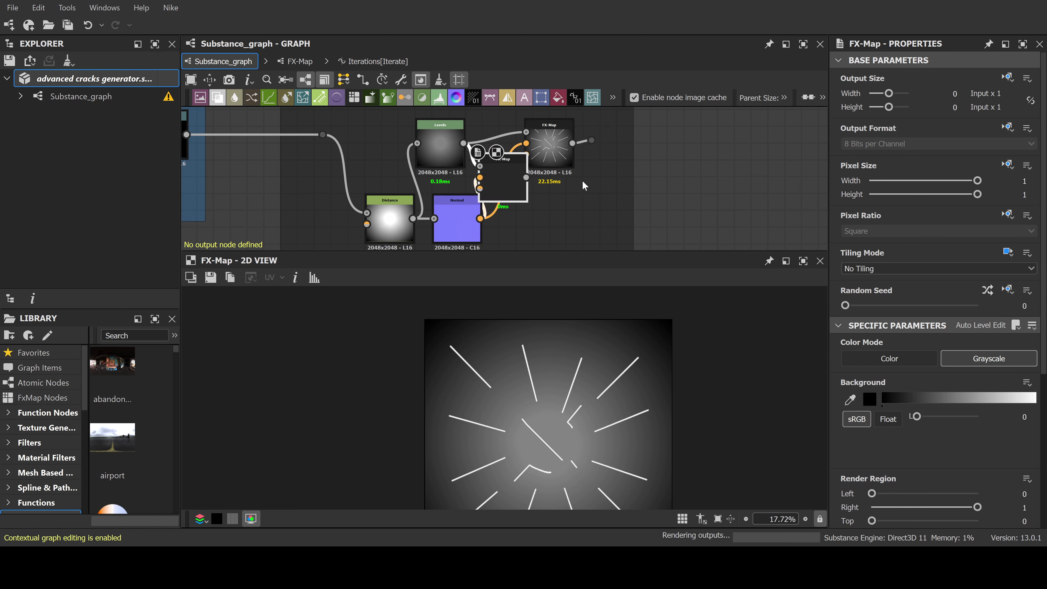
{"action": "left_click_drag", "start_coordinate": [509, 176], "coordinate": [555, 211]}
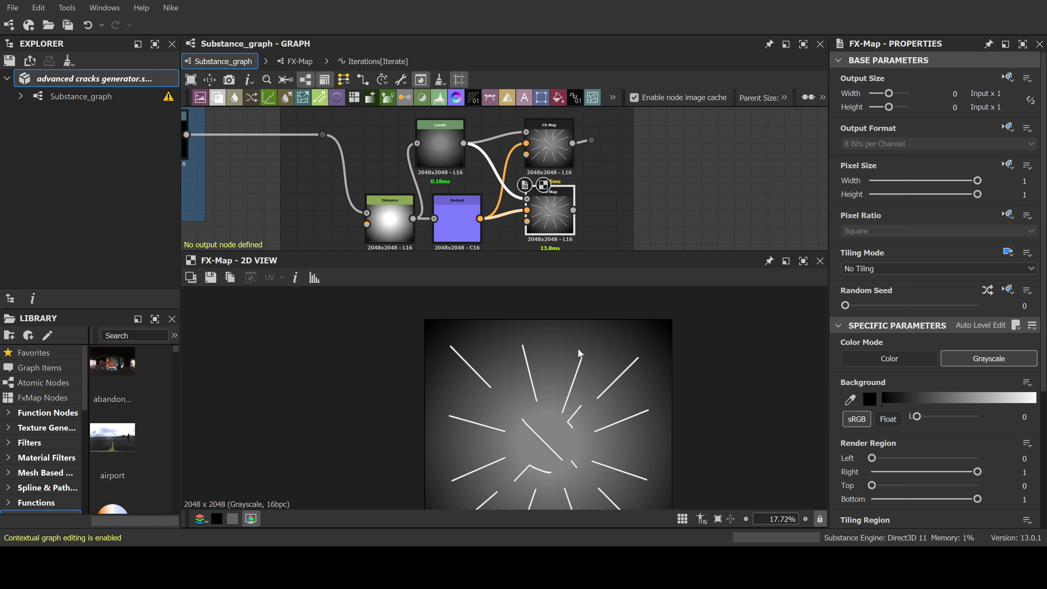
In the duplicate FX-Map's Quadrant Pattern Offset function, bypass Negation by linking Multiplication straight to the Dot node, and return to the main Substance graph
{"action": "double_click", "coordinate": [554, 205]}
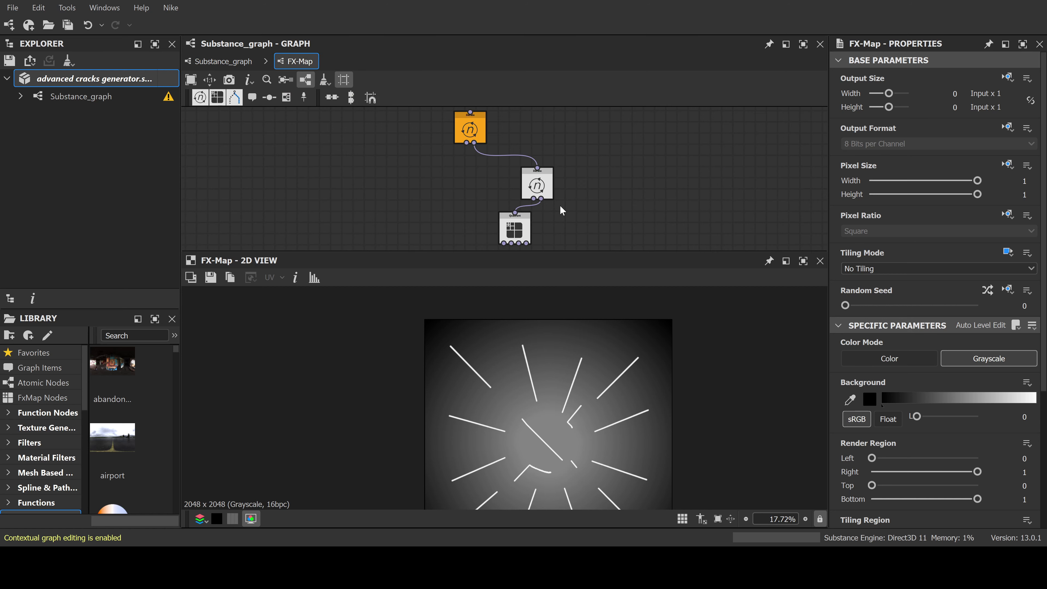
{"action": "left_click", "coordinate": [543, 188]}
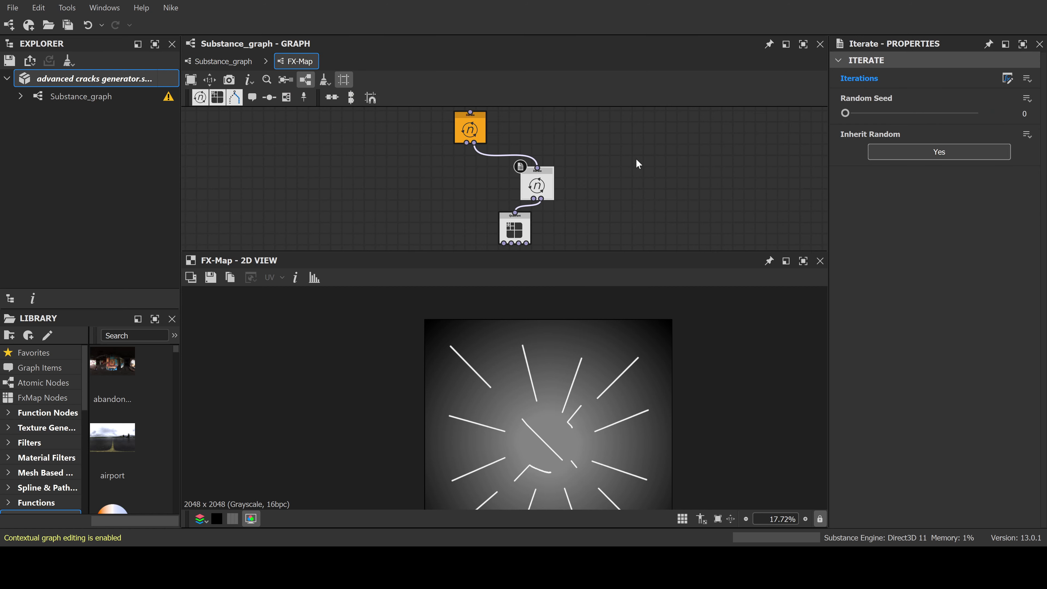
{"action": "left_click", "coordinate": [529, 232]}
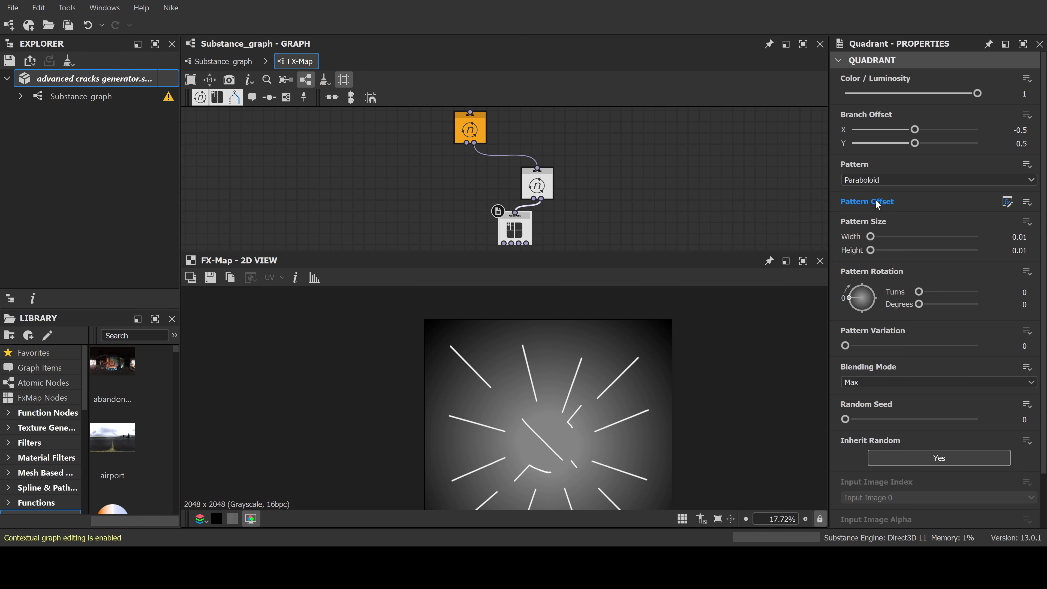
{"action": "left_click", "coordinate": [1008, 202]}
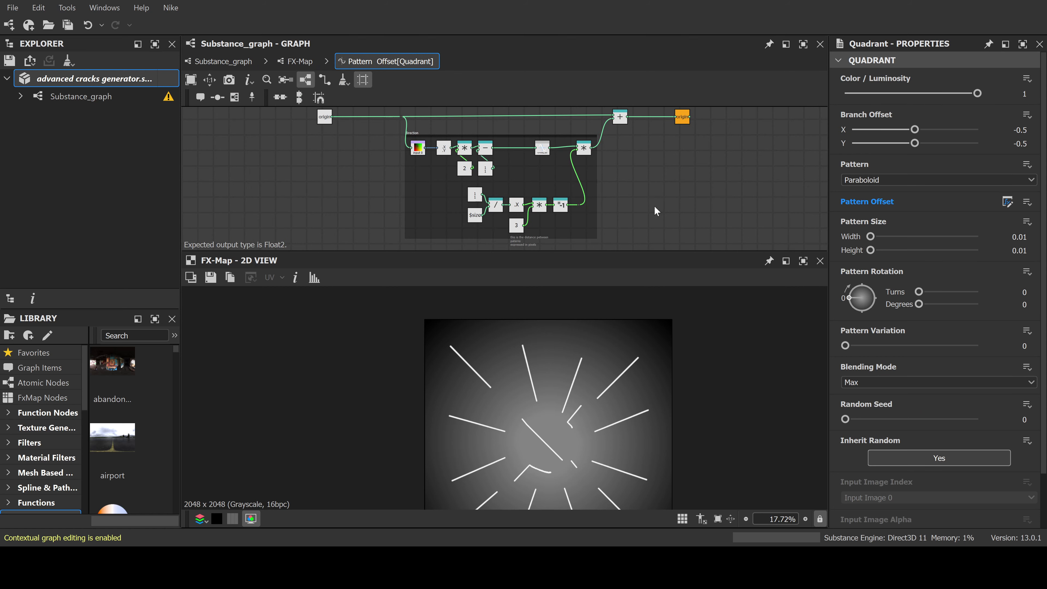
{"action": "scroll", "coordinate": [586, 199], "scroll_direction": "up", "scroll_amount": 5}
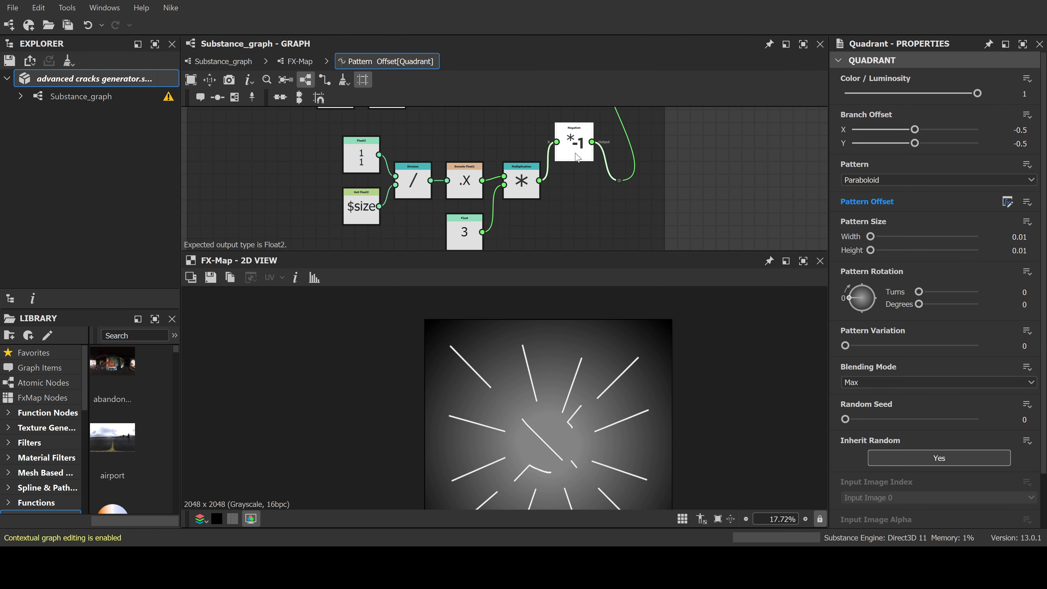
{"action": "left_click_drag", "start_coordinate": [575, 153], "coordinate": [582, 221]}
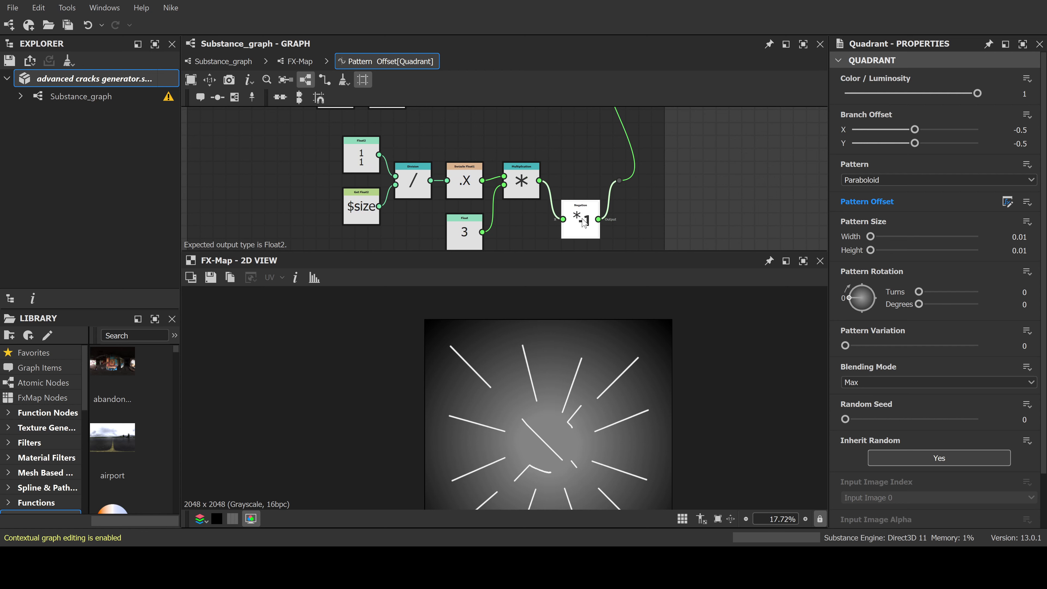
{"action": "middle_click_drag", "start_coordinate": [559, 179], "coordinate": [553, 189]}
{"action": "left_click_drag", "start_coordinate": [533, 191], "coordinate": [607, 190]}
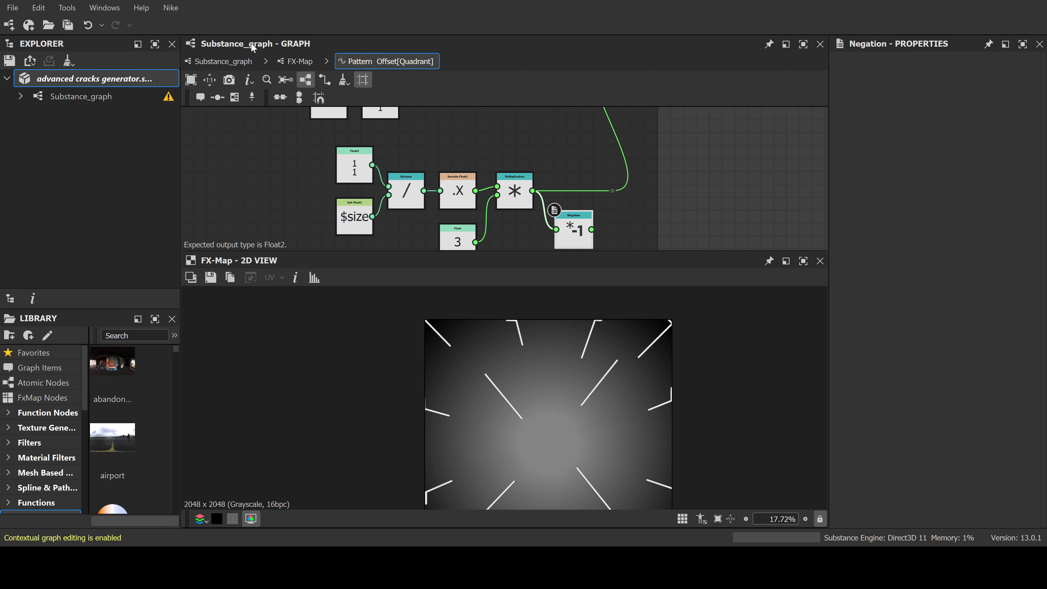
{"action": "left_click", "coordinate": [224, 64]}
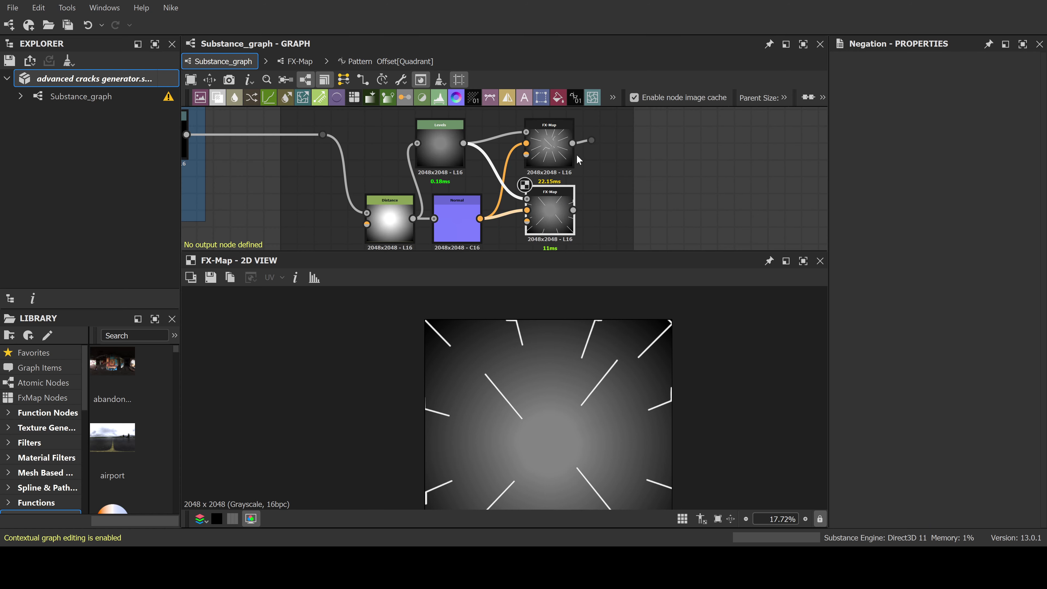
Connect the upper FX-Map's output to the lower FX-Map's background input and disconnect Levels from the FX-Maps
{"action": "left_click_drag", "start_coordinate": [573, 143], "coordinate": [540, 200]}
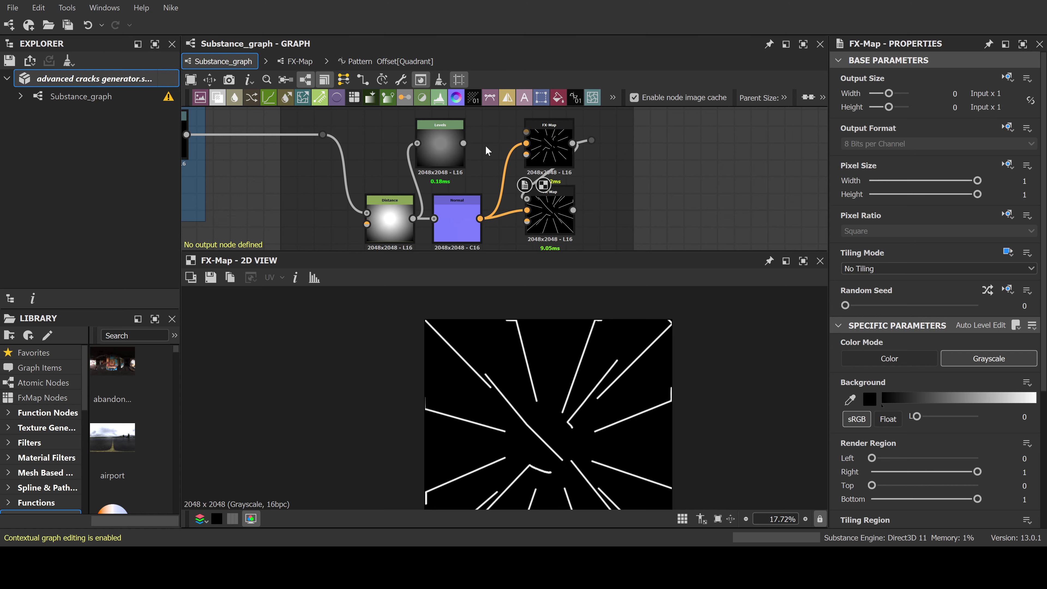
{"action": "scroll", "coordinate": [547, 198], "scroll_direction": "down", "scroll_amount": 3}
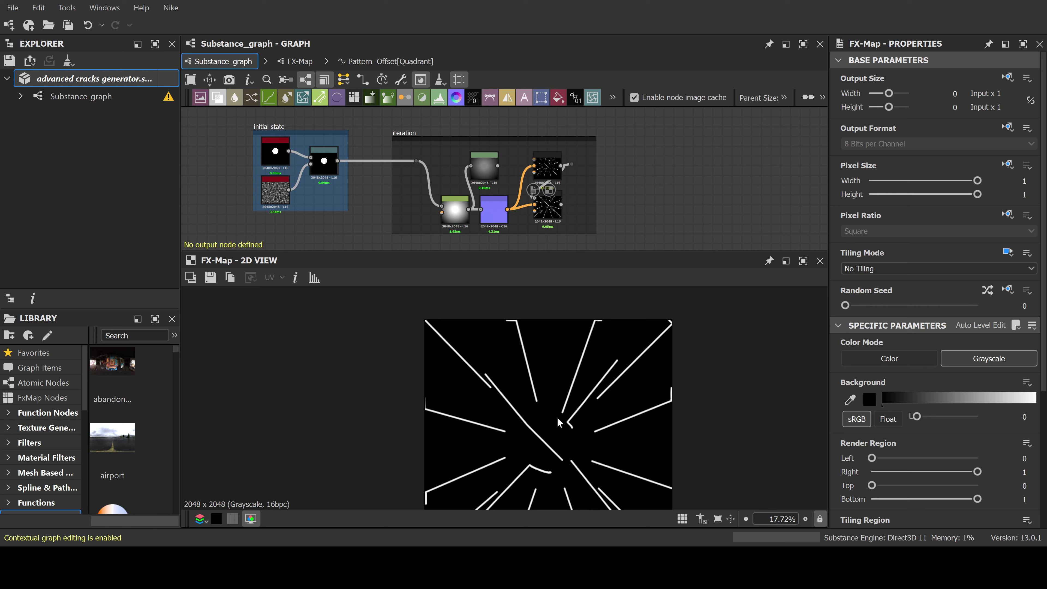
{"action": "scroll", "coordinate": [551, 415], "scroll_direction": "down", "scroll_amount": 2}
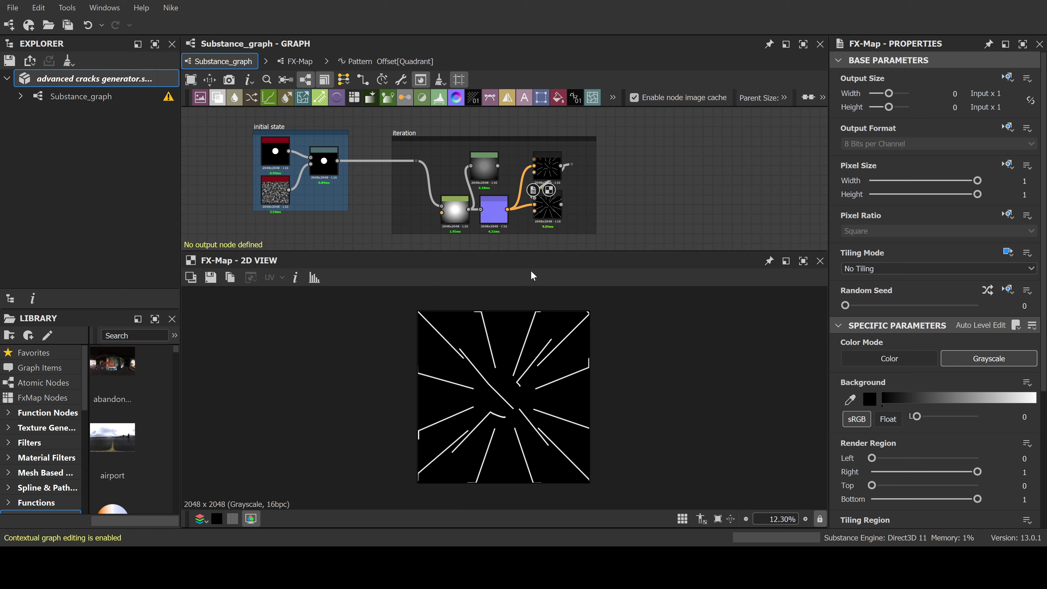
{"action": "scroll", "coordinate": [553, 195], "scroll_direction": "up", "scroll_amount": 2}
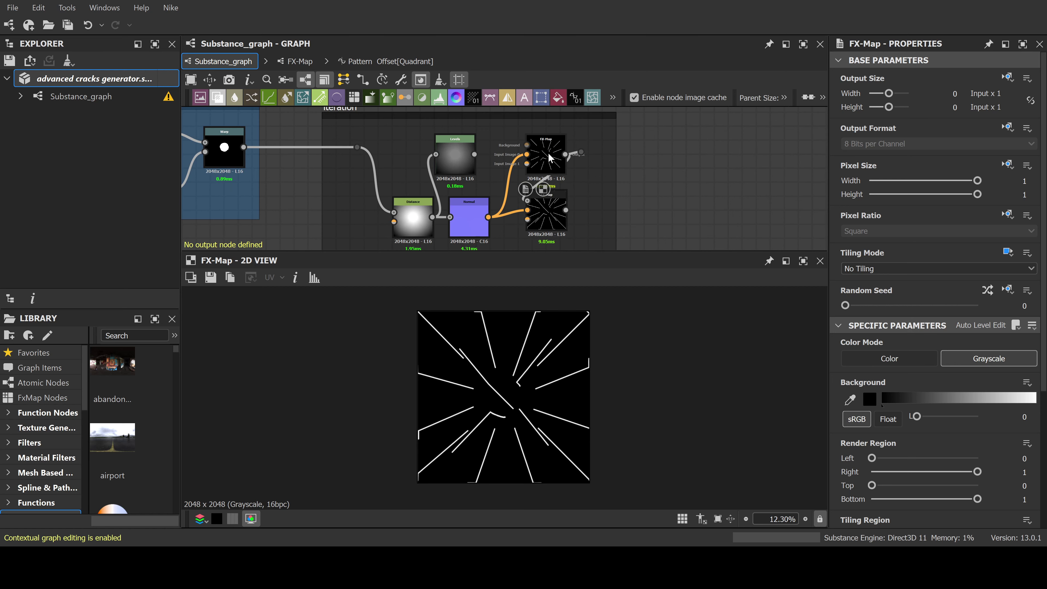
Delete the Dot node after the upper FX-Map and the unused Levels node
{"action": "left_click", "coordinate": [555, 208]}
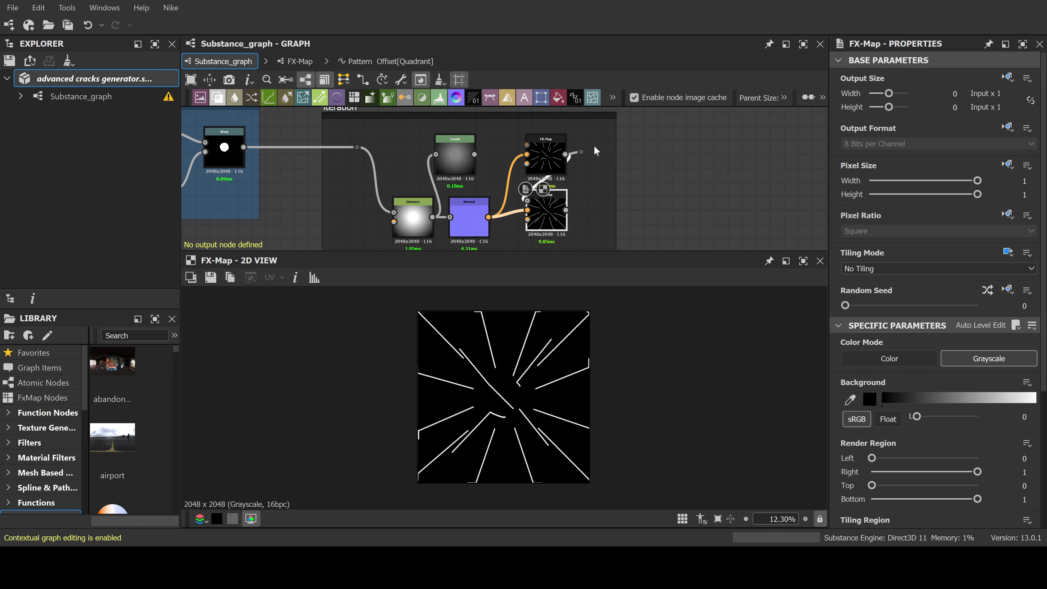
{"action": "left_click", "coordinate": [582, 162]}
{"action": "left_click", "coordinate": [458, 161]}
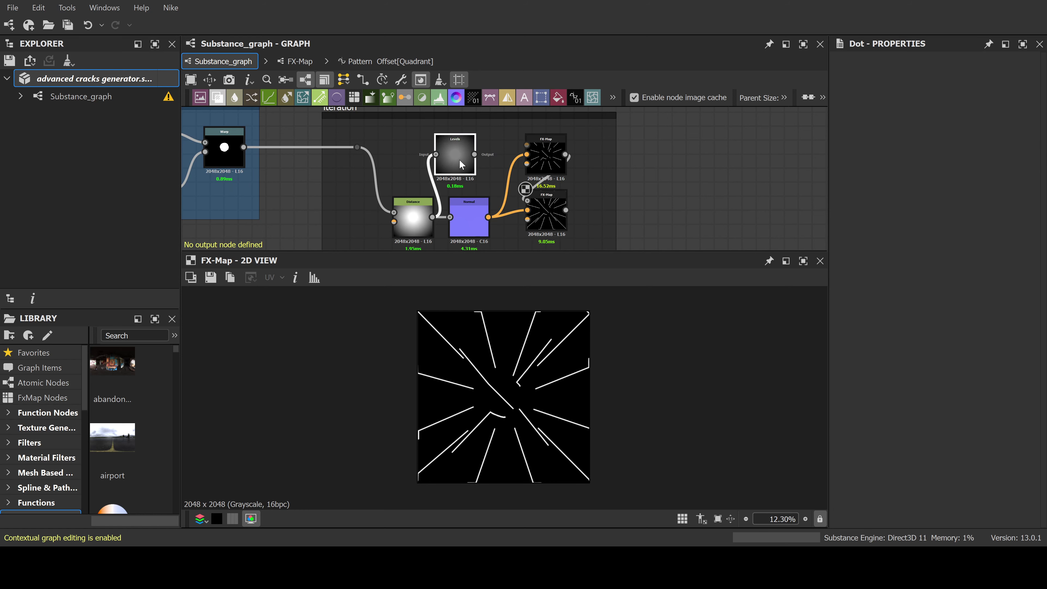
{"action": "key", "text": "Delete"}
Connect the Dot node after Warp to the upper FX-Map's background input and compare the Warp and lower FX-Map outputs
{"action": "scroll", "coordinate": [562, 165], "scroll_direction": "down", "scroll_amount": 4}
{"action": "middle_click_drag", "start_coordinate": [448, 169], "coordinate": [523, 201]}
{"action": "scroll", "coordinate": [523, 201], "scroll_direction": "down", "scroll_amount": 2}
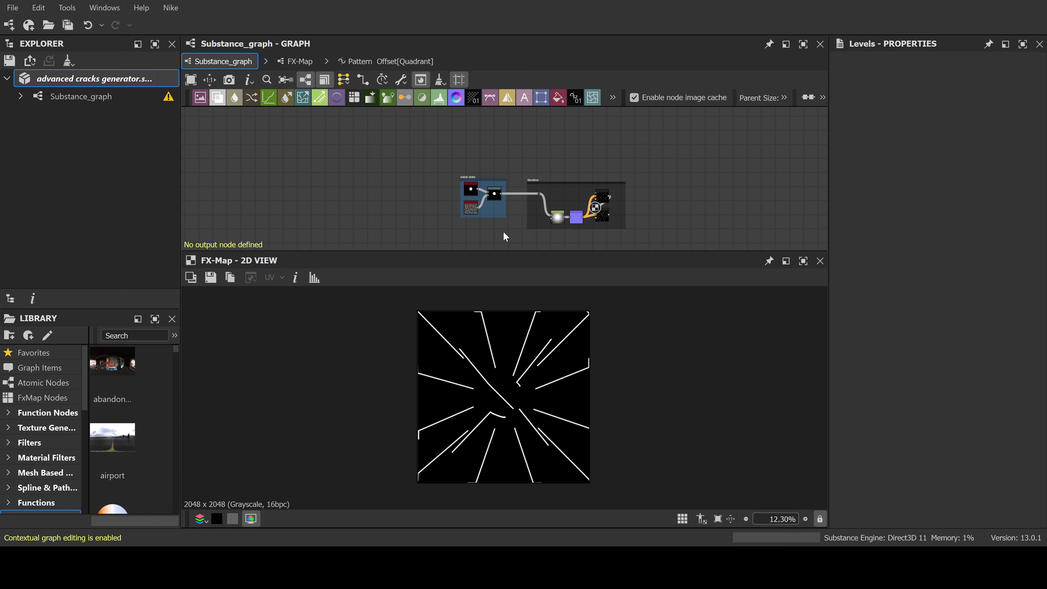
{"action": "scroll", "coordinate": [594, 216], "scroll_direction": "up", "scroll_amount": 4}
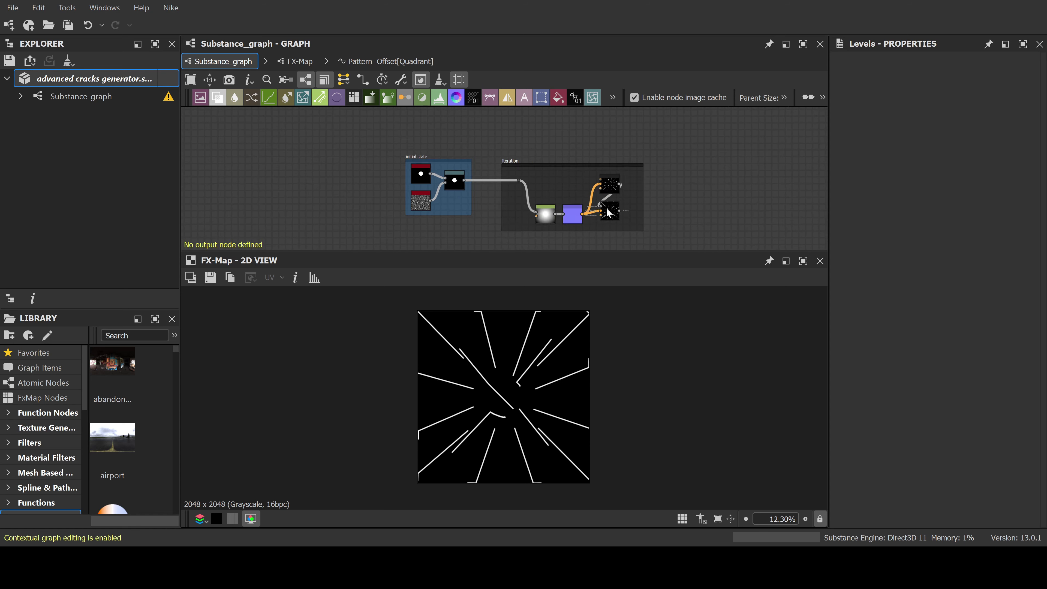
{"action": "scroll", "coordinate": [542, 166], "scroll_direction": "up", "scroll_amount": 2}
{"action": "scroll", "coordinate": [458, 153], "scroll_direction": "up", "scroll_amount": 1}
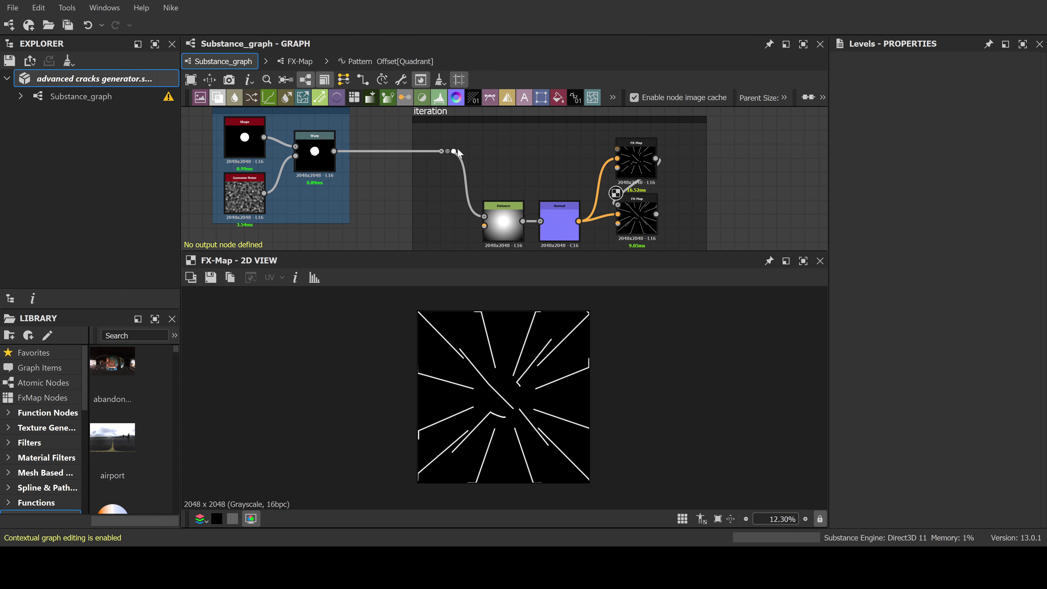
{"action": "left_click_drag", "start_coordinate": [454, 151], "coordinate": [617, 149]}
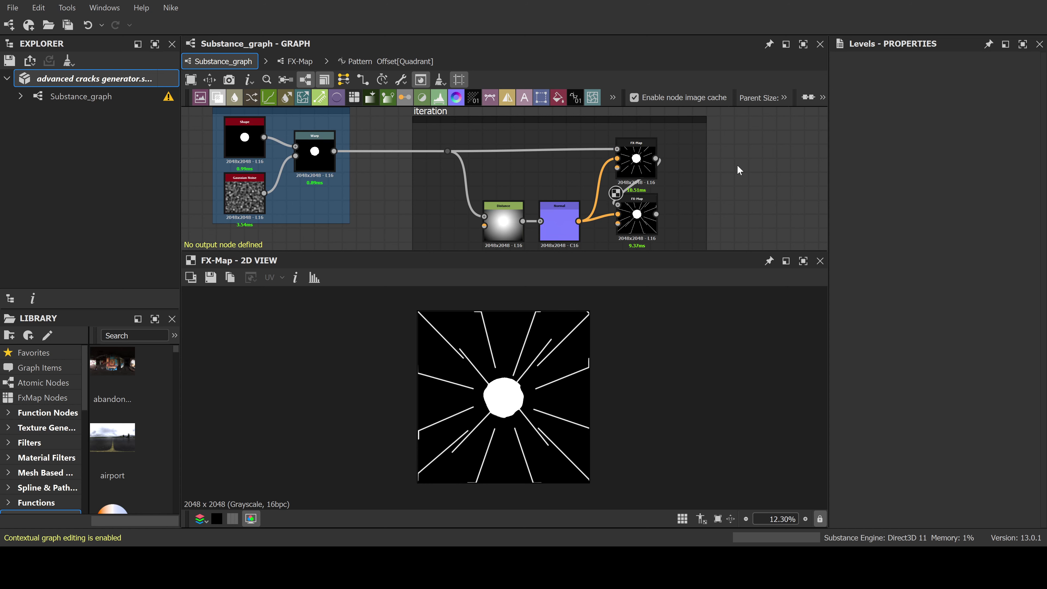
{"action": "left_click", "coordinate": [315, 153]}
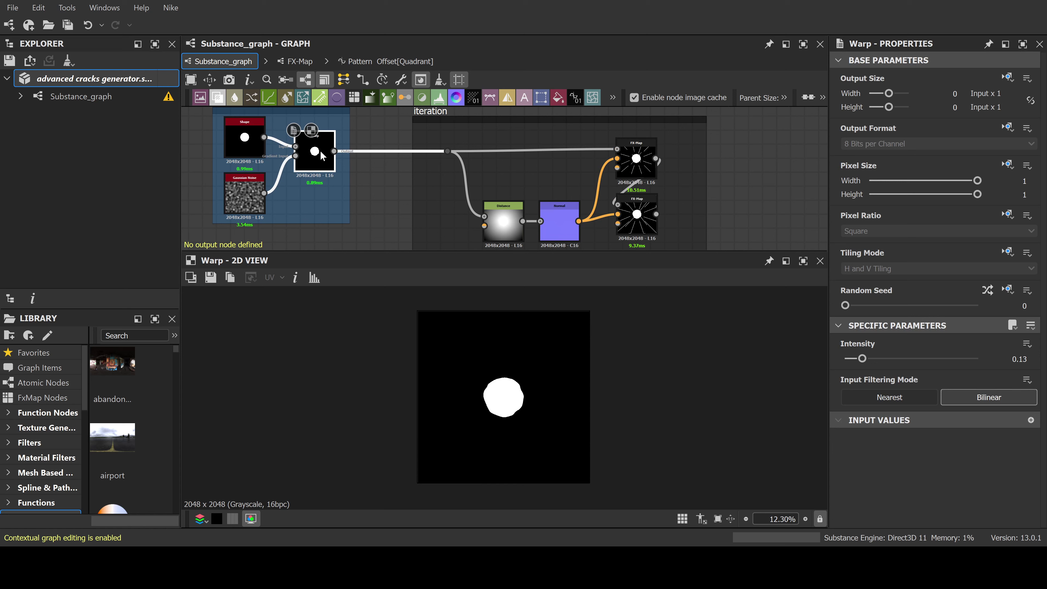
{"action": "left_click", "coordinate": [638, 216]}
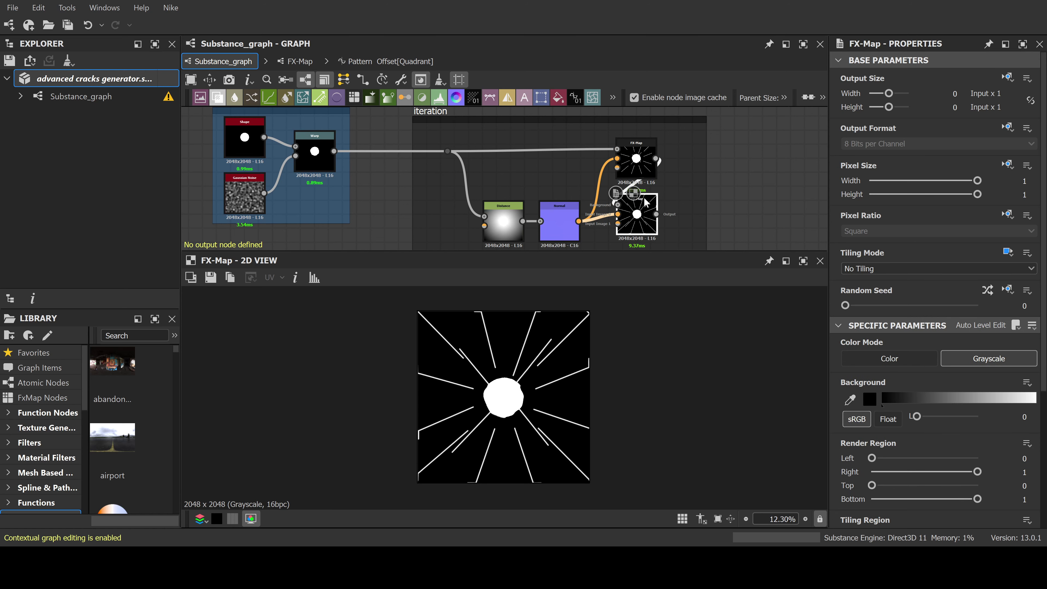
Offset the lower FX-Map, create a new graph named iteration for the iteration frame's nodes, and place an instance of it in the main graph
{"action": "scroll", "coordinate": [615, 158], "scroll_direction": "down", "scroll_amount": 4}
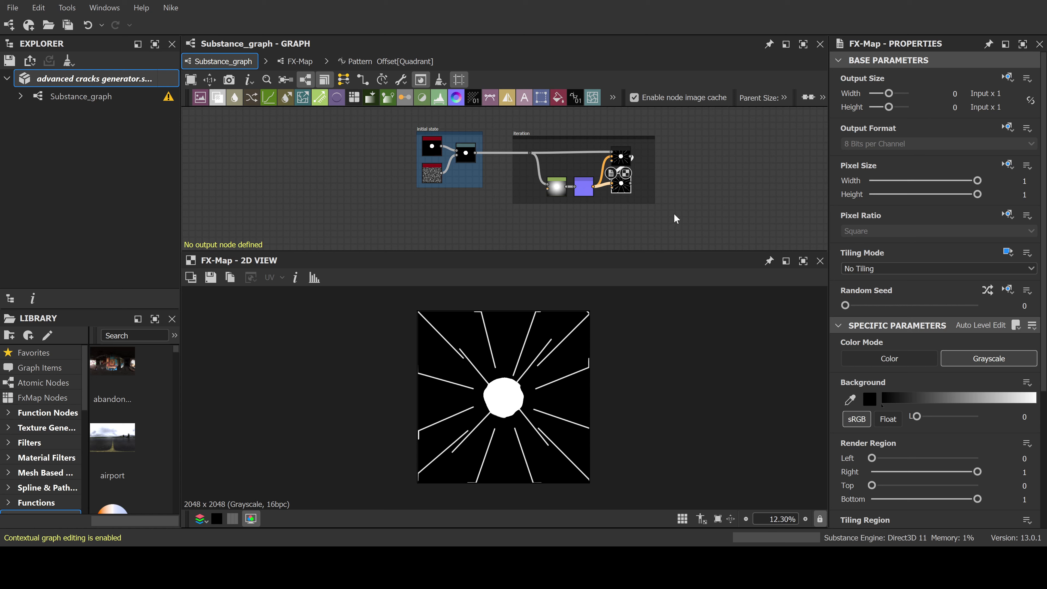
{"action": "scroll", "coordinate": [606, 184], "scroll_direction": "up", "scroll_amount": 3}
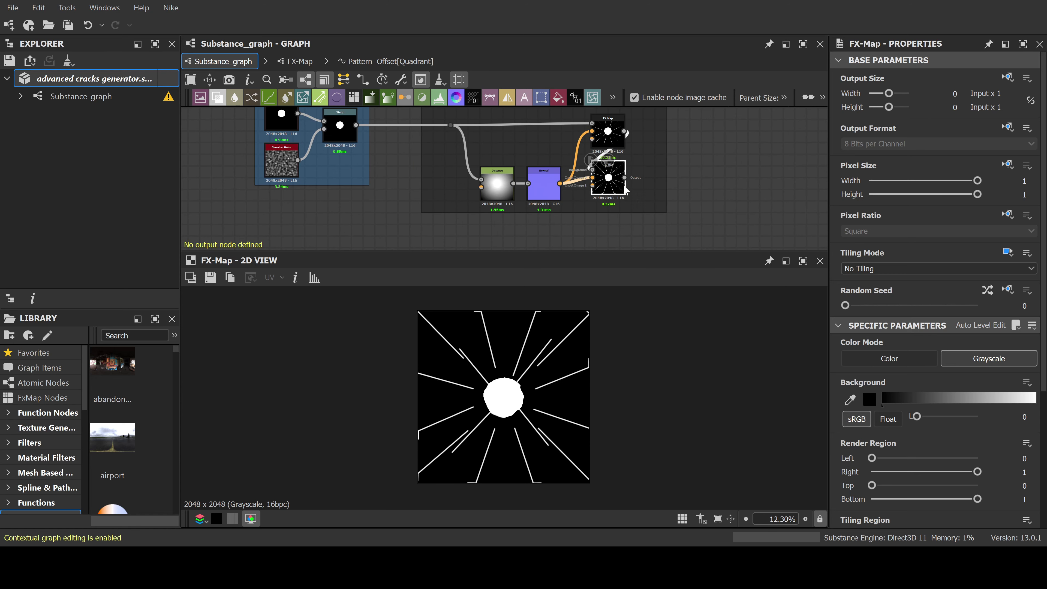
{"action": "scroll", "coordinate": [647, 187], "scroll_direction": "down", "scroll_amount": 3}
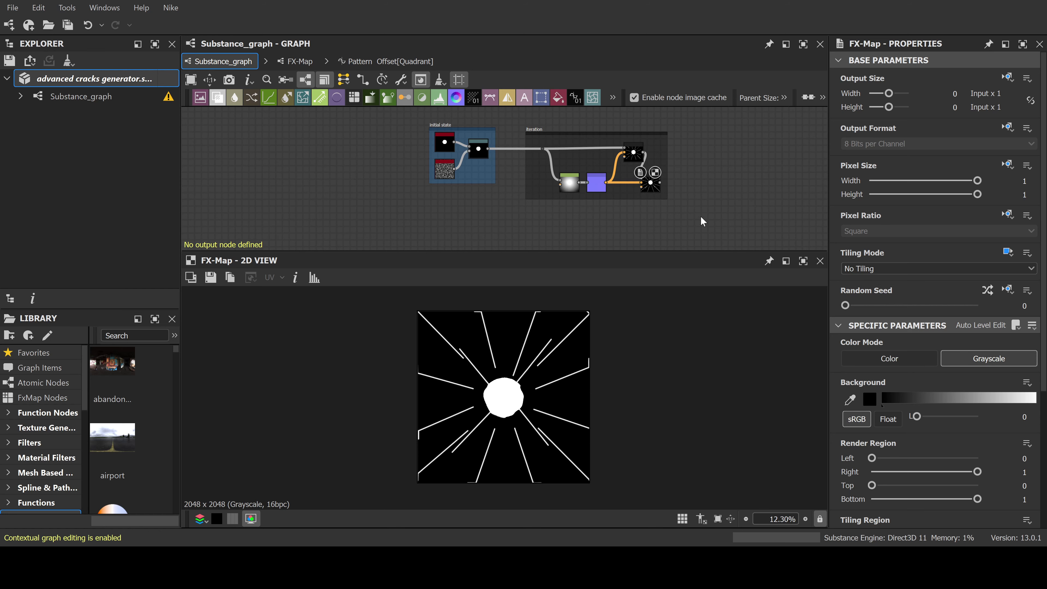
{"action": "left_click_drag", "start_coordinate": [700, 217], "coordinate": [517, 117]}
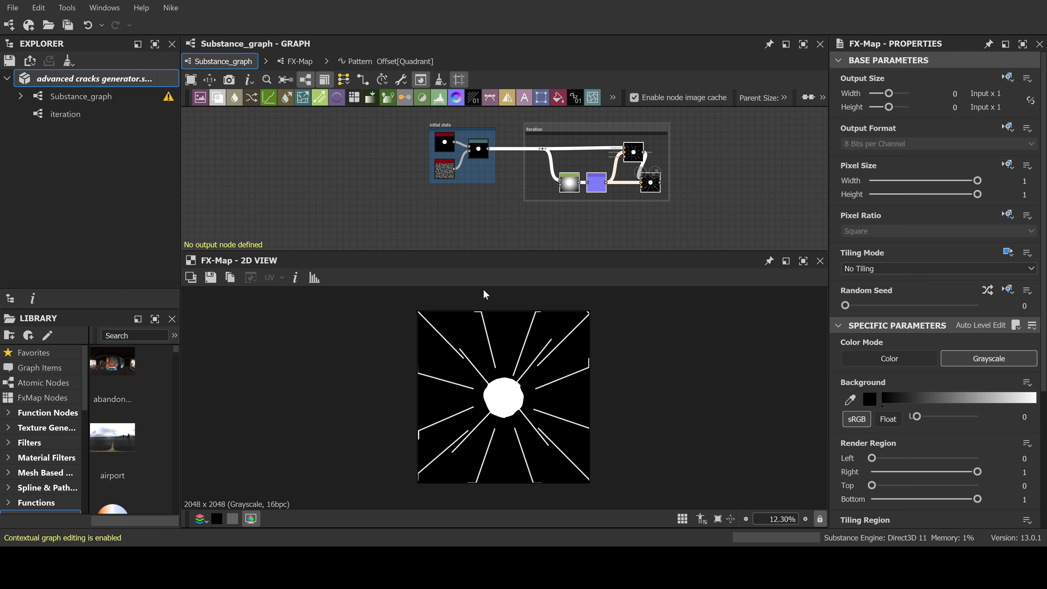
{"action": "left_click_drag", "start_coordinate": [61, 113], "coordinate": [499, 218]}
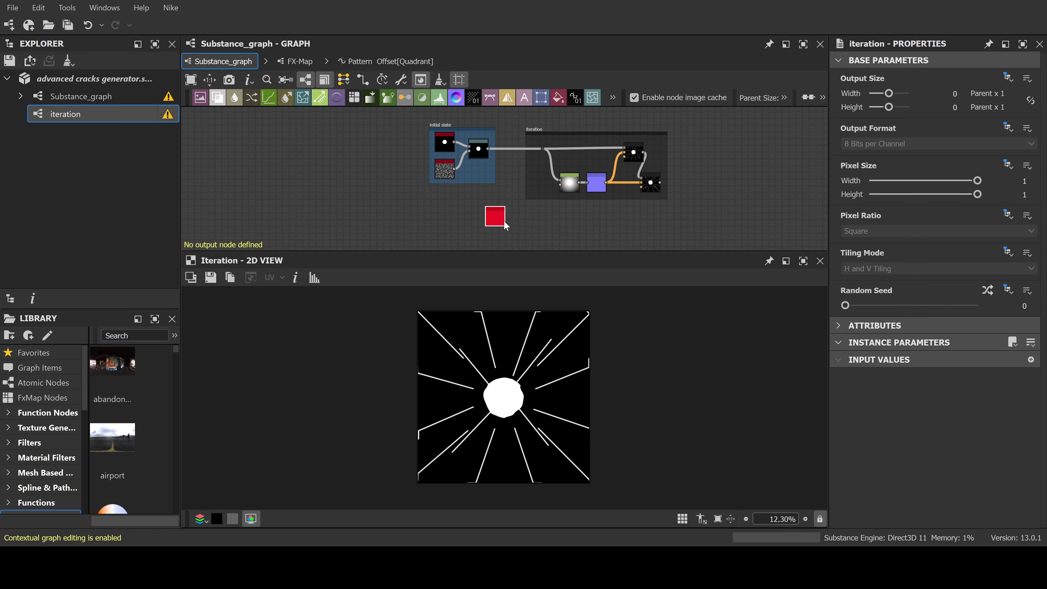
Inside the iteration graph, add an input node before the iteration frame and connect it to the frame's Dot node
{"action": "double_click", "coordinate": [489, 209]}
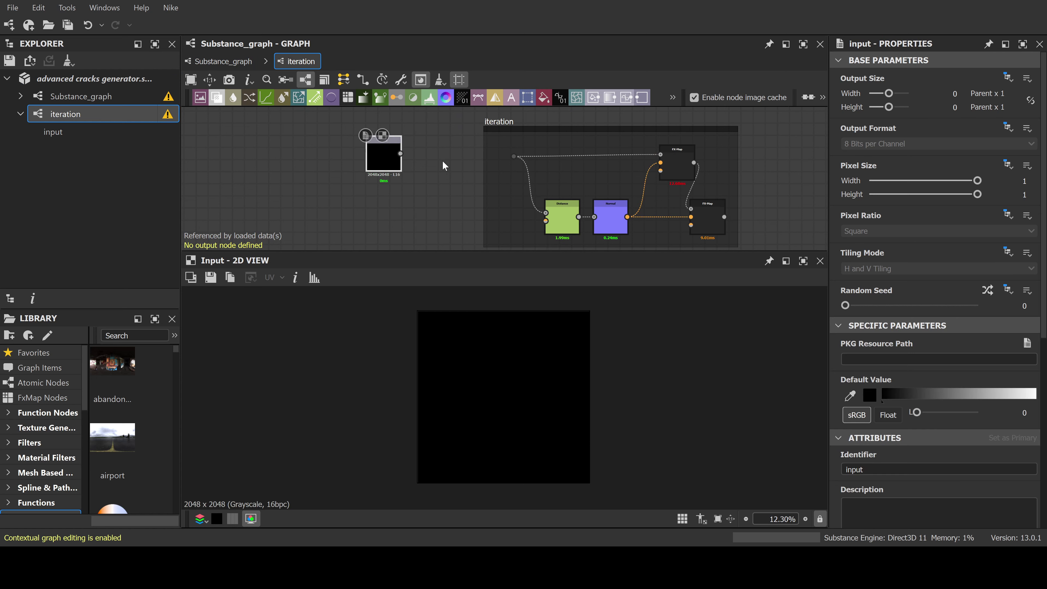
{"action": "left_click_drag", "start_coordinate": [401, 153], "coordinate": [505, 154]}
{"action": "middle_click_drag", "start_coordinate": [505, 155], "coordinate": [383, 130]}
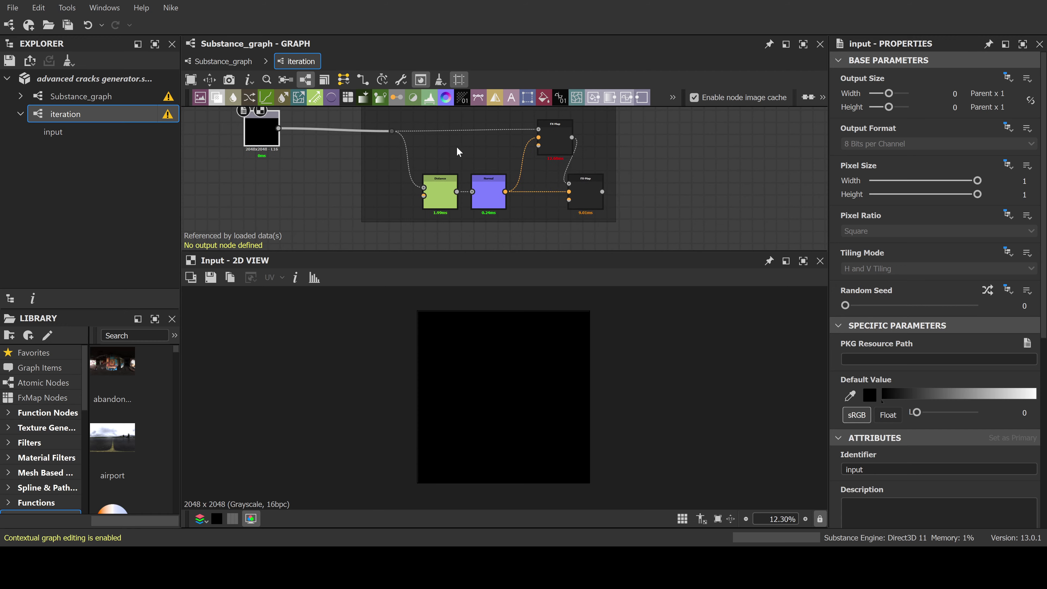
Add an output node to the iteration graph, fed by the lower FX-Map
{"action": "left_click", "coordinate": [580, 188]}
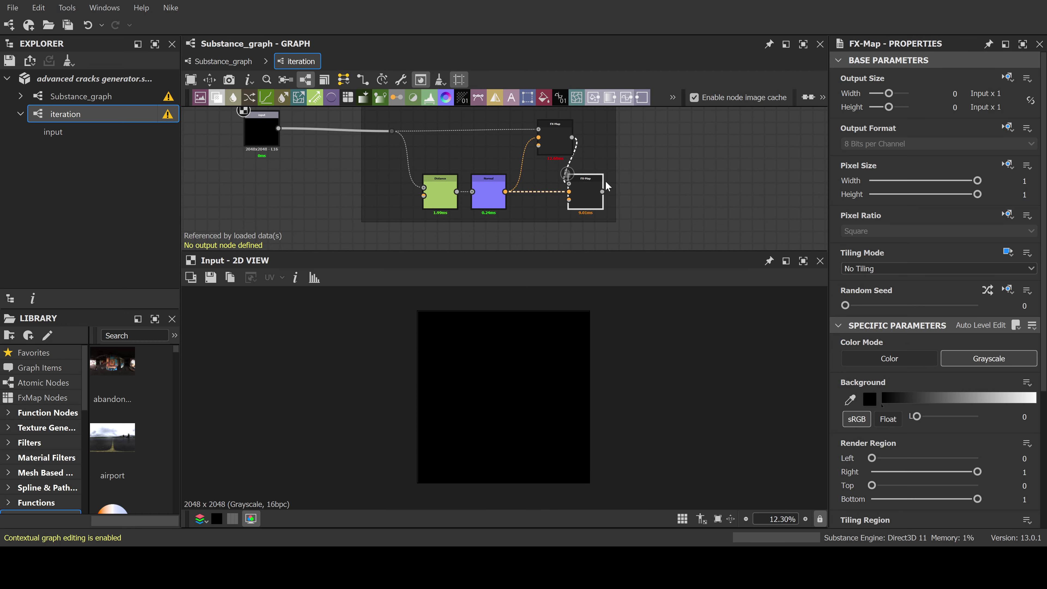
{"action": "left_click", "coordinate": [642, 98]}
{"action": "left_click_drag", "start_coordinate": [640, 187], "coordinate": [673, 188]}
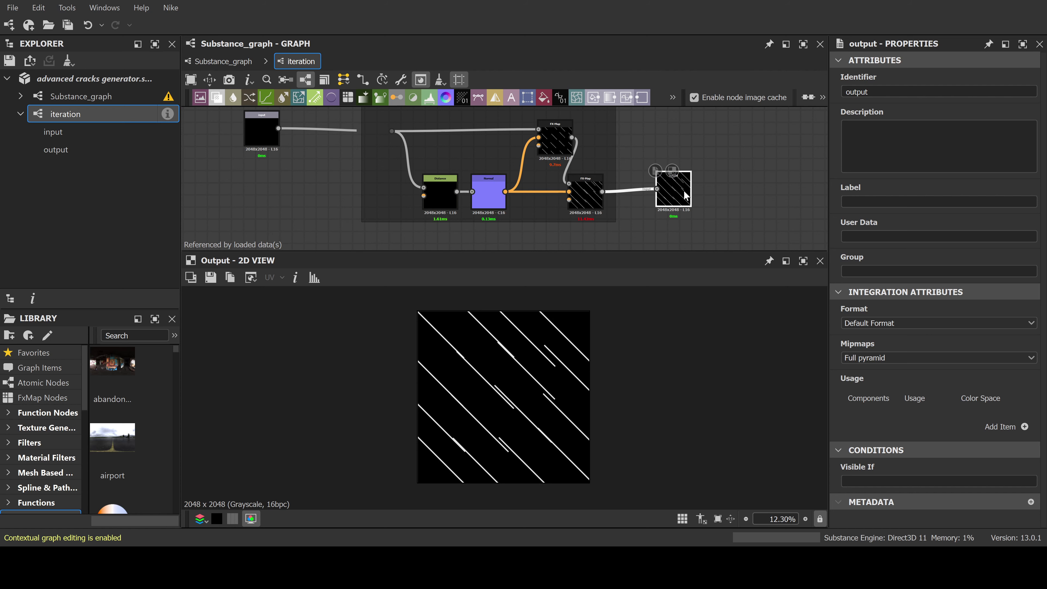
Return to the main graph, move the iteration instance below the iteration frame and connect the Dot node to its input
{"action": "left_click", "coordinate": [223, 61]}
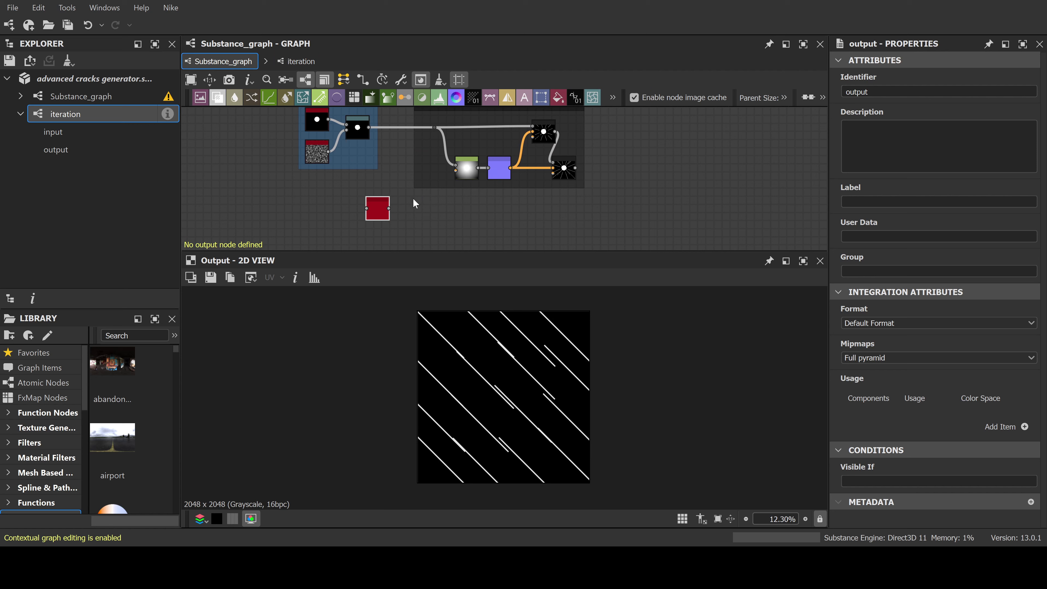
{"action": "left_click_drag", "start_coordinate": [376, 208], "coordinate": [451, 212]}
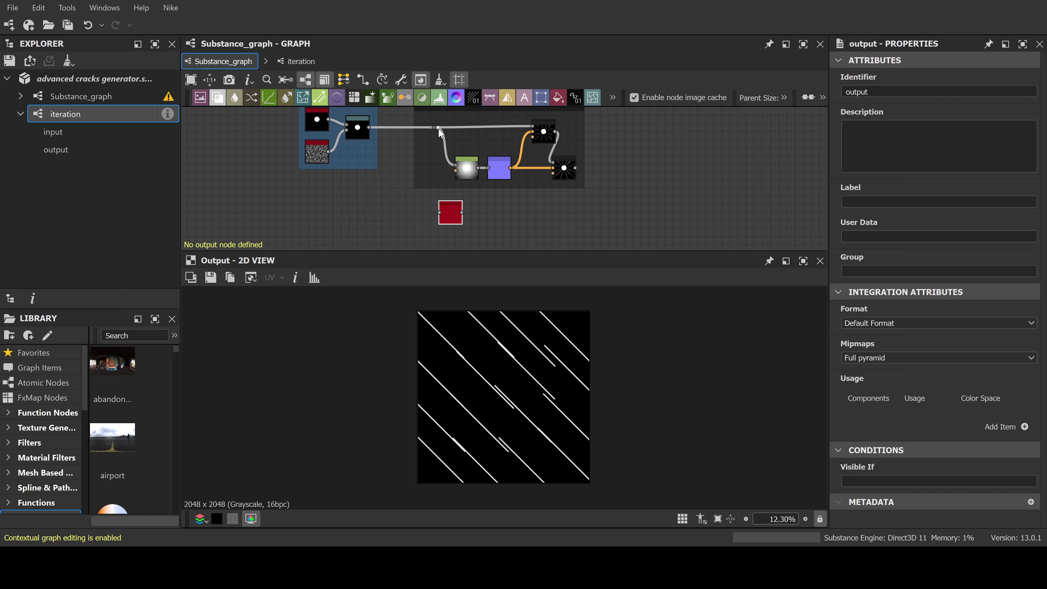
{"action": "left_click_drag", "start_coordinate": [439, 128], "coordinate": [439, 201]}
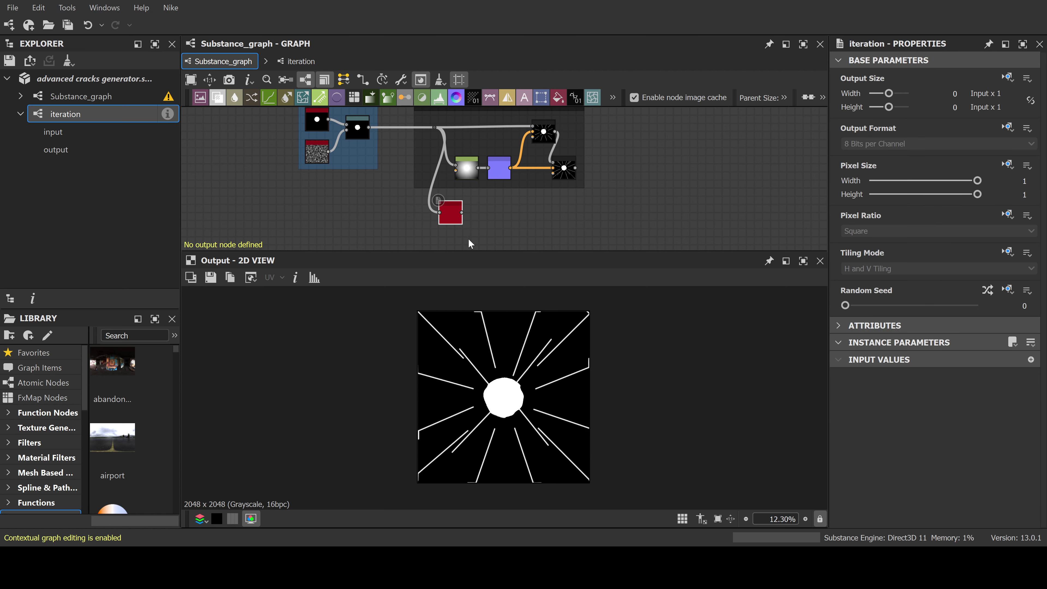
Replace the original iteration frame and its nodes in the main graph with the iteration instance and preview its output
{"action": "left_click", "coordinate": [565, 169]}
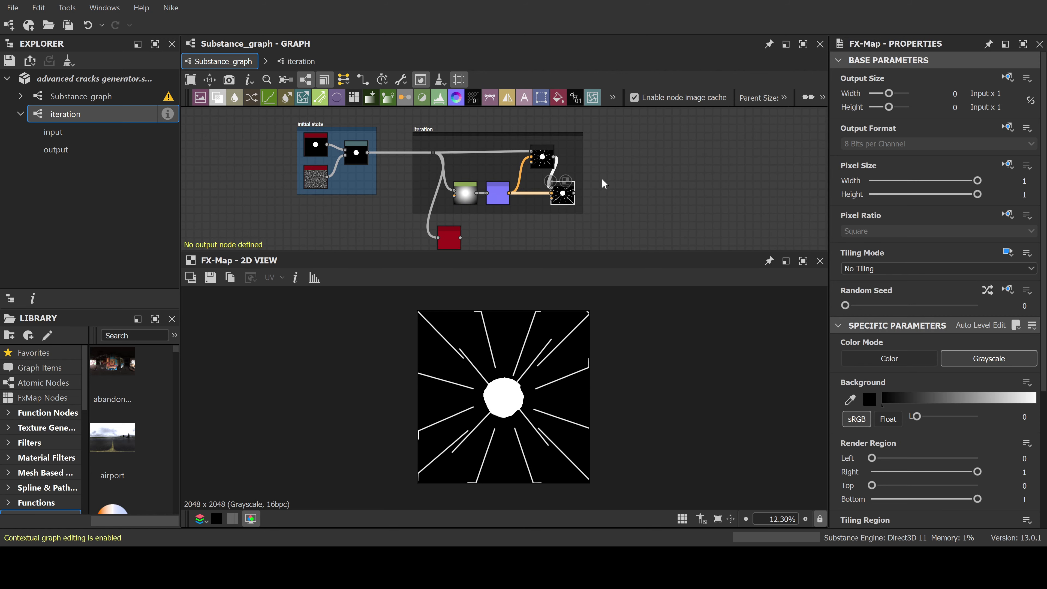
{"action": "left_click_drag", "start_coordinate": [619, 214], "coordinate": [412, 123]}
{"action": "key", "text": "Delete"}
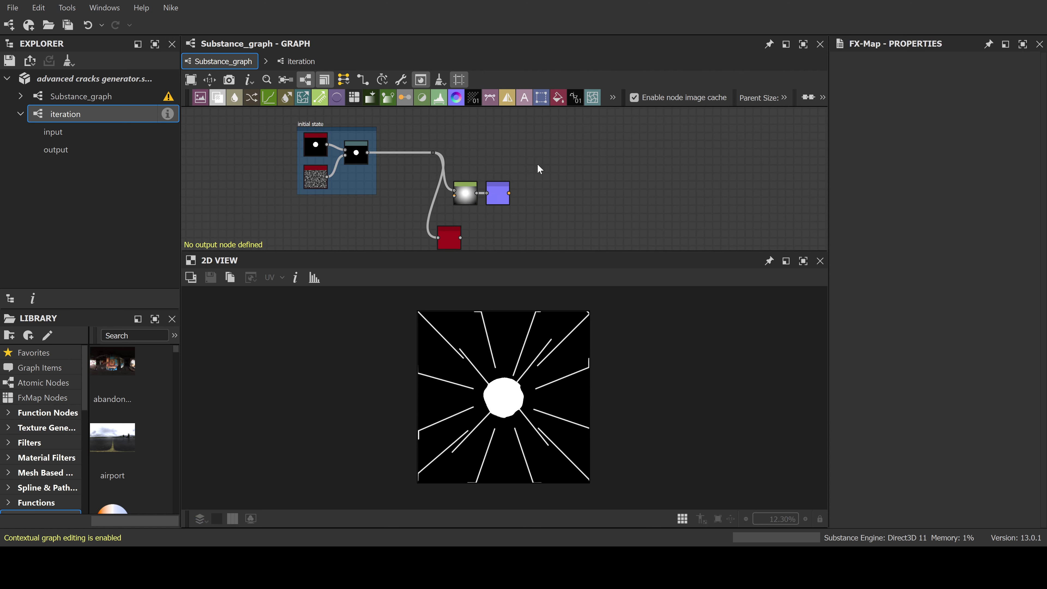
{"action": "left_click_drag", "start_coordinate": [538, 169], "coordinate": [462, 153]}
{"action": "key", "text": "Delete"}
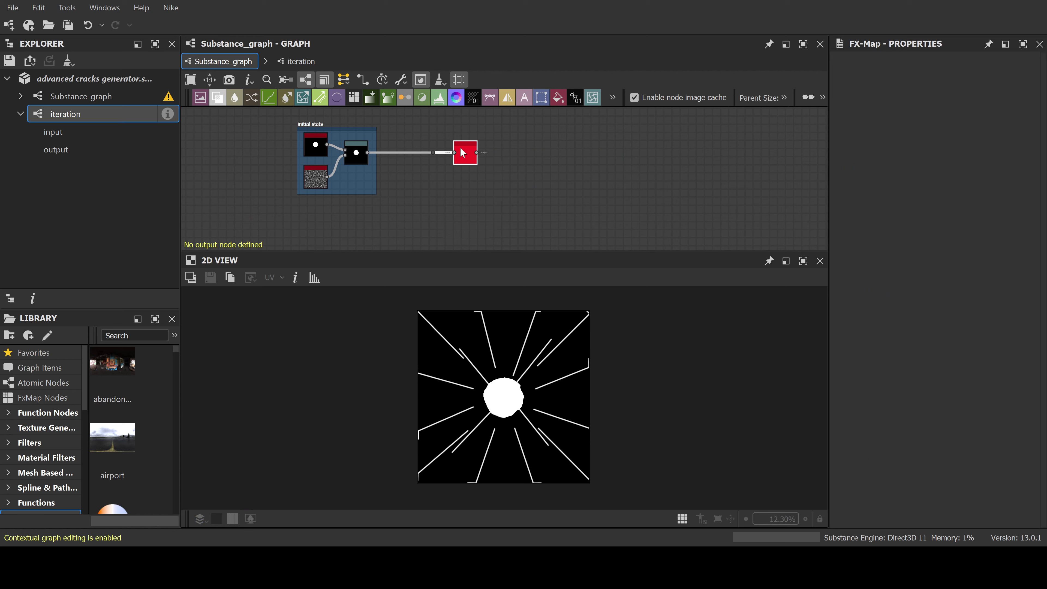
{"action": "double_click", "coordinate": [465, 152]}
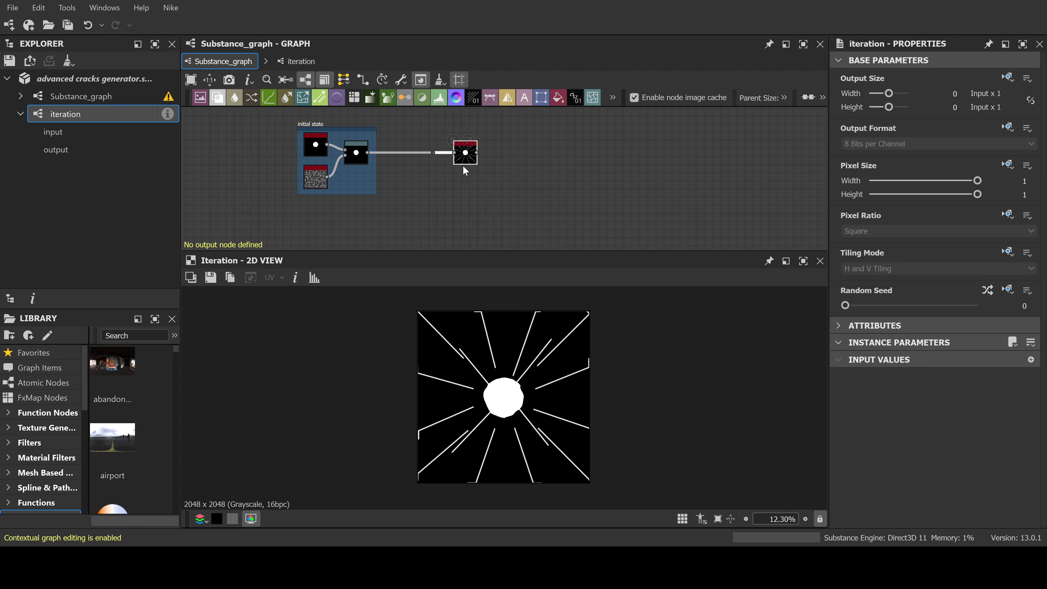
{"action": "scroll", "coordinate": [461, 160], "scroll_direction": "up", "scroll_amount": 2}
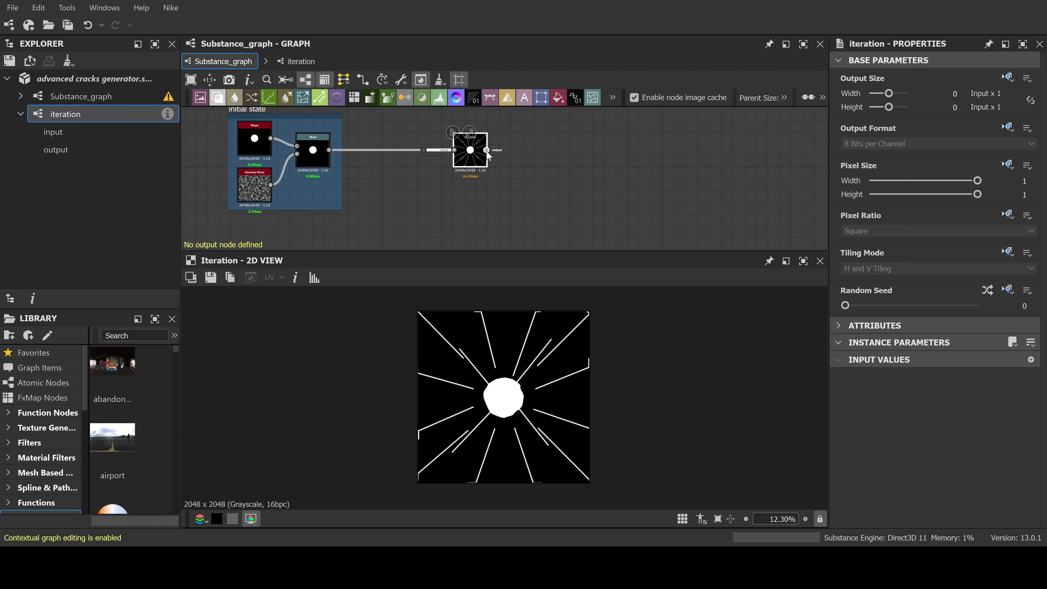
Open the iteration graph and tidy the placement of the Distance, Normal and lower FX-Map nodes
{"action": "double_click", "coordinate": [471, 153]}
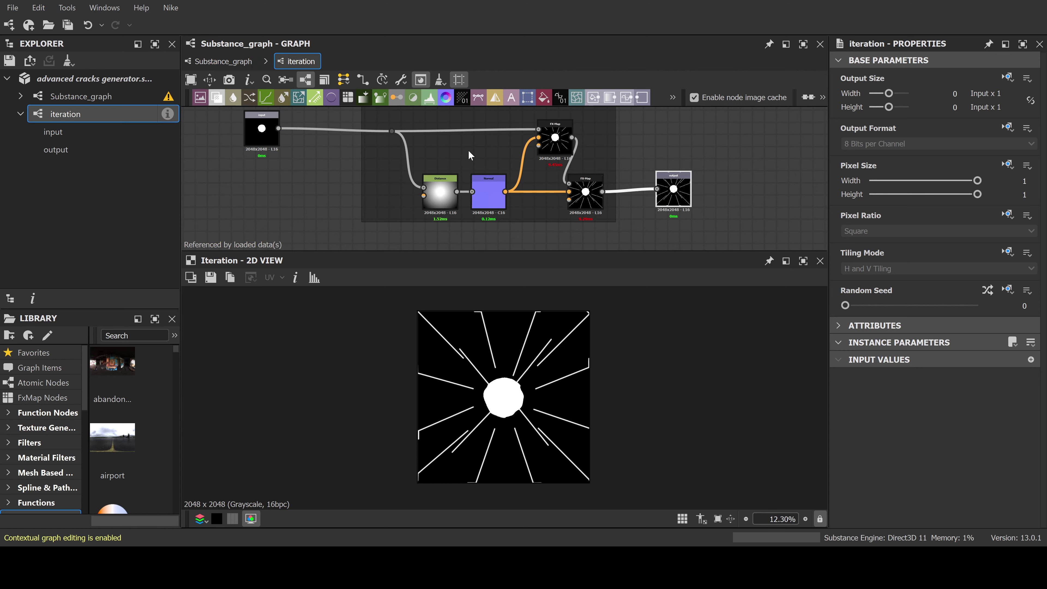
{"action": "left_click_drag", "start_coordinate": [435, 193], "coordinate": [426, 191]}
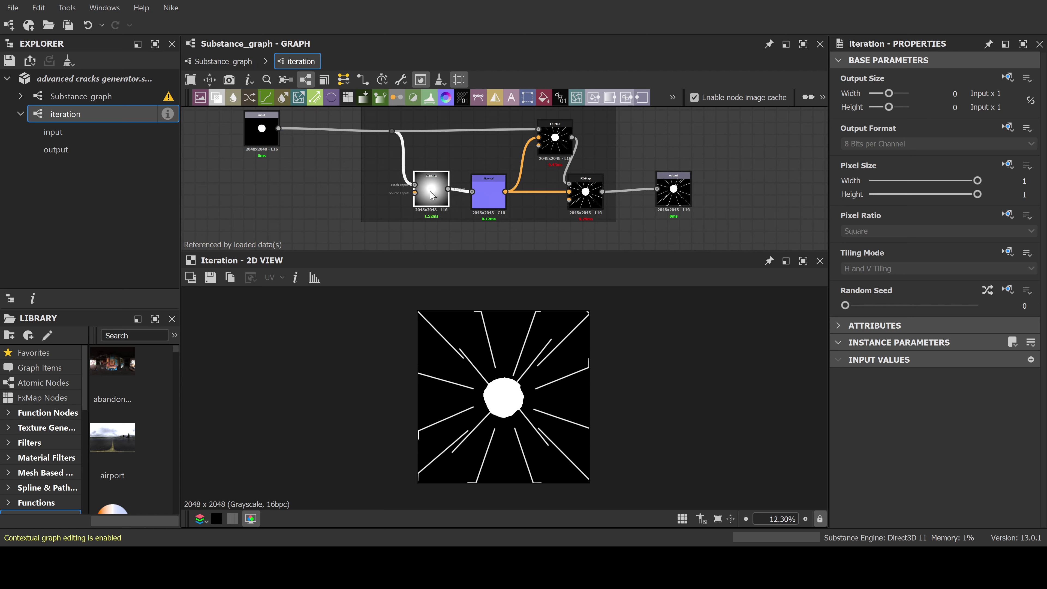
{"action": "left_click_drag", "start_coordinate": [491, 194], "coordinate": [484, 192]}
{"action": "left_click_drag", "start_coordinate": [586, 192], "coordinate": [589, 190]}
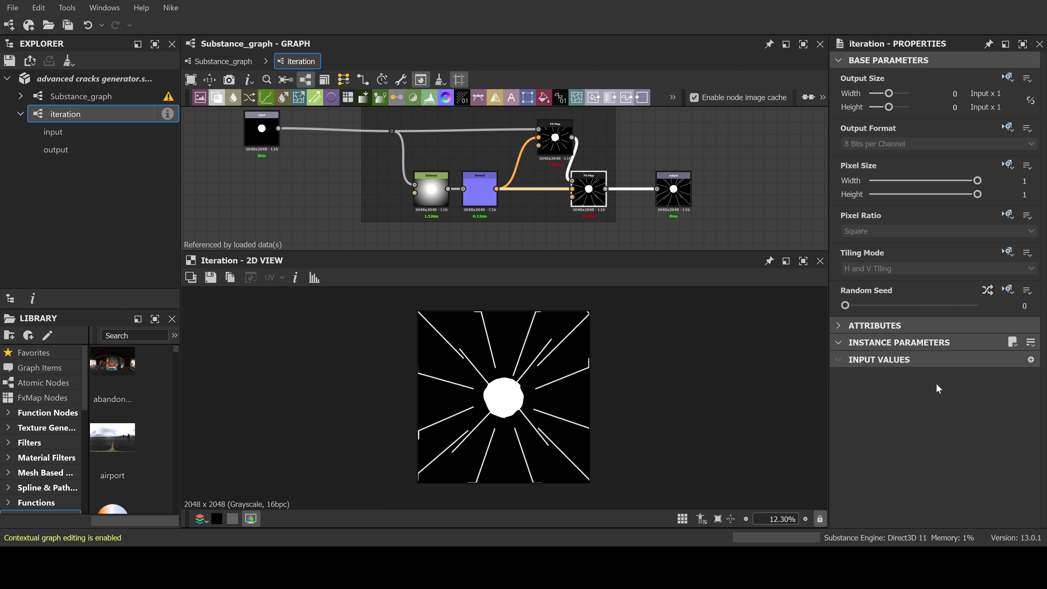
Add an input parameter to the iteration graph and set its identifier to patternsize
{"action": "left_click", "coordinate": [768, 152]}
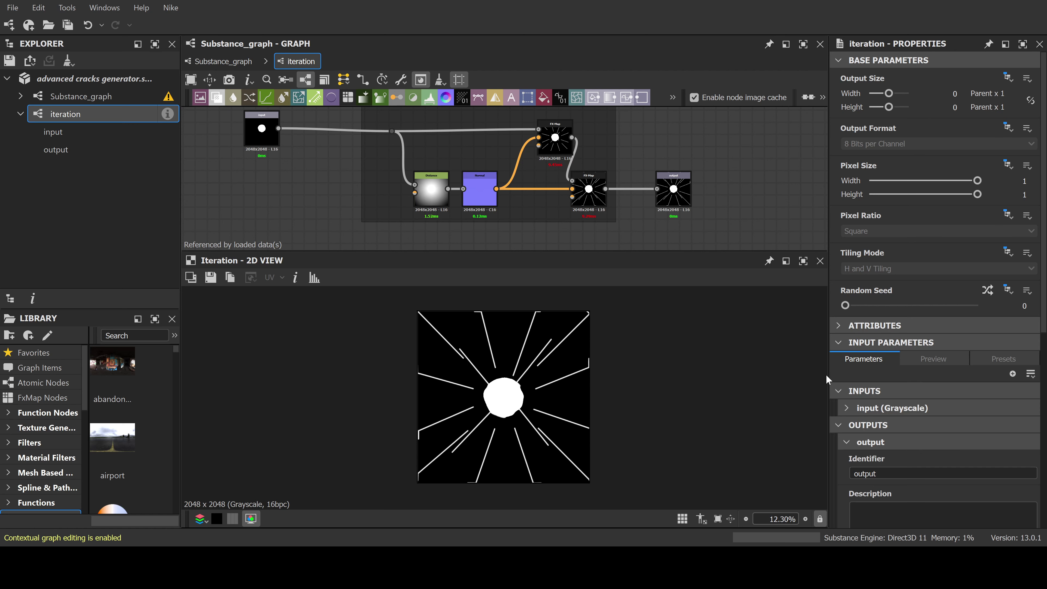
{"action": "scroll", "coordinate": [835, 370], "scroll_direction": "down", "scroll_amount": 5}
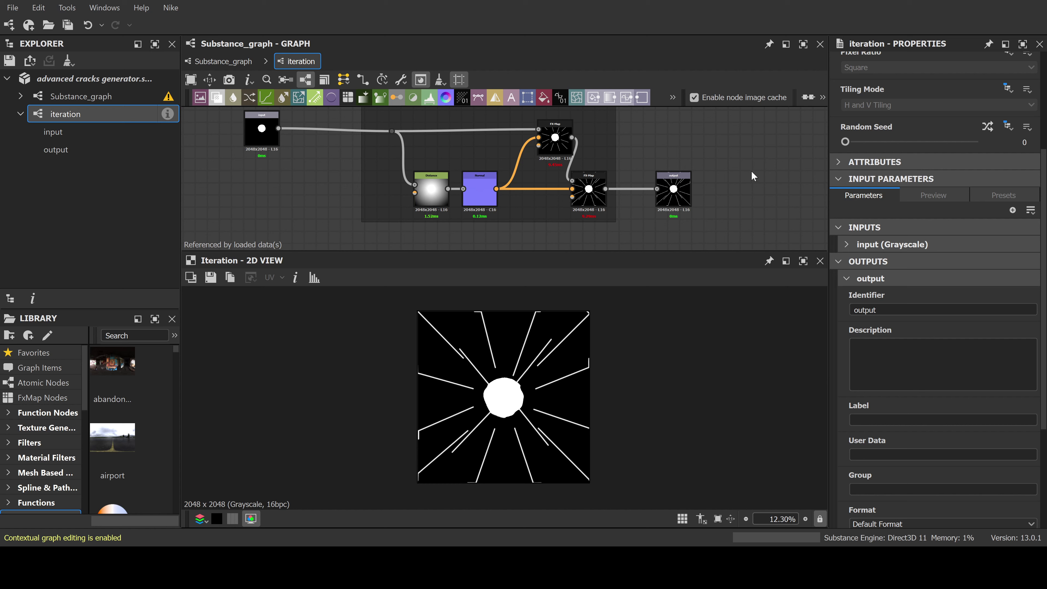
{"action": "left_click", "coordinate": [1017, 209]}
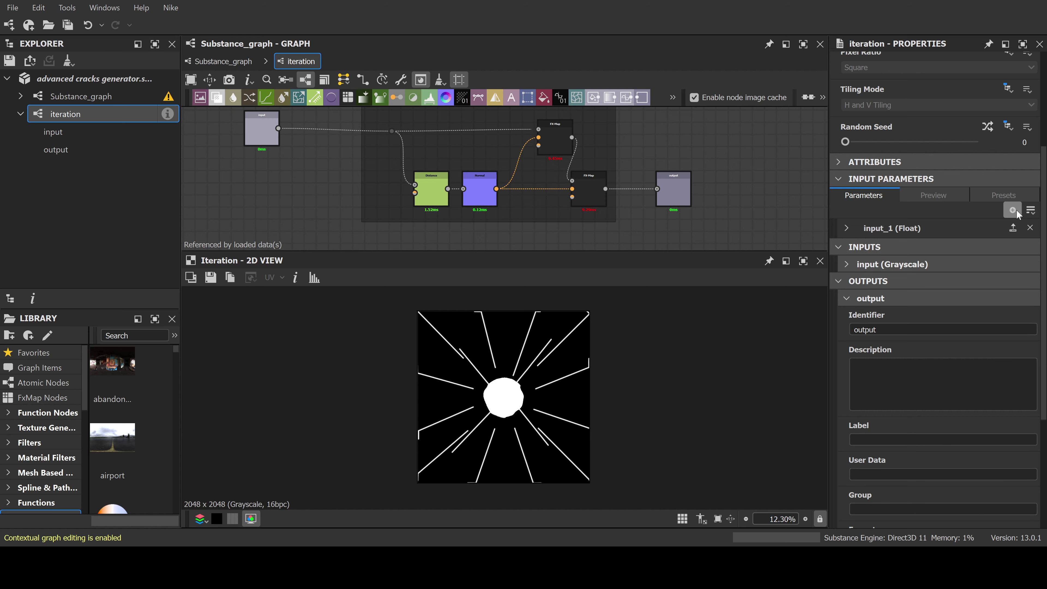
{"action": "left_click", "coordinate": [848, 228]}
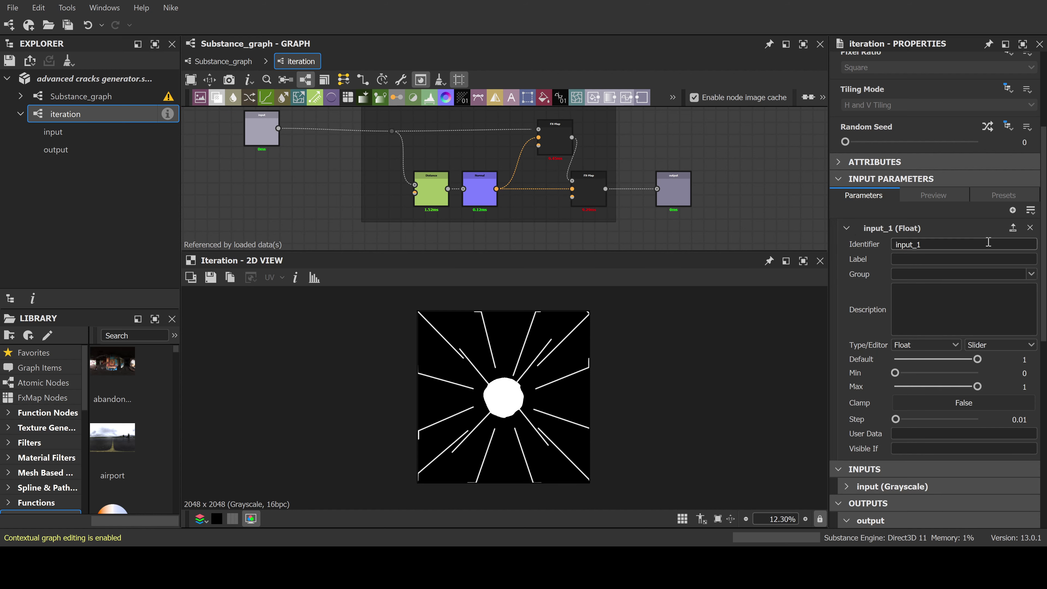
{"action": "double_click", "coordinate": [949, 246]}
{"action": "type", "text": "si"}
{"action": "type", "text": "xe"}
{"action": "key", "text": "BackSpace"}
{"action": "key", "text": "BackSpace"}
{"action": "type", "text": "ze"}
{"action": "key", "text": "BackSpace"}
{"action": "key", "text": "BackSpace"}
{"action": "key", "text": "BackSpace"}
{"action": "key", "text": "BackSpace"}
{"action": "type", "text": "patternsize"}
Make the patternsize parameter an Integer with a default of 5 and a maximum of 256
{"action": "left_click", "coordinate": [926, 346]}
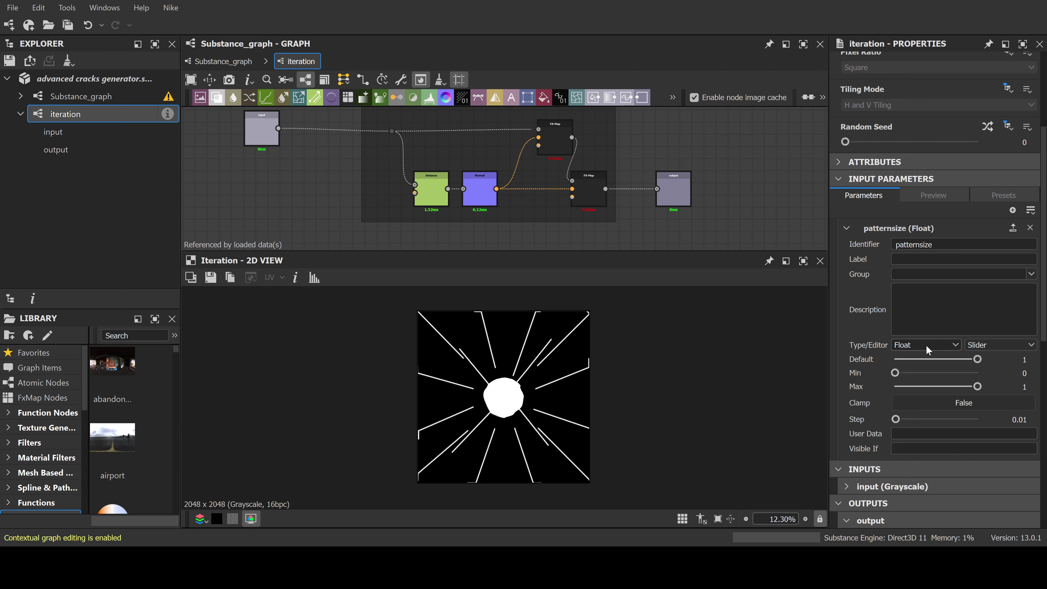
{"action": "left_click", "coordinate": [914, 366]}
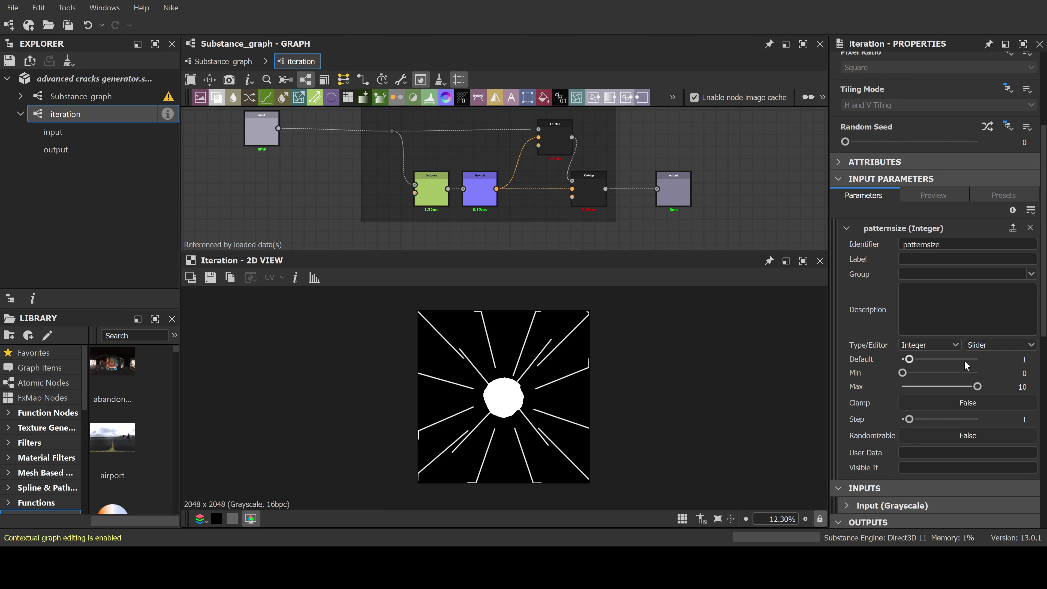
{"action": "double_click", "coordinate": [1024, 359]}
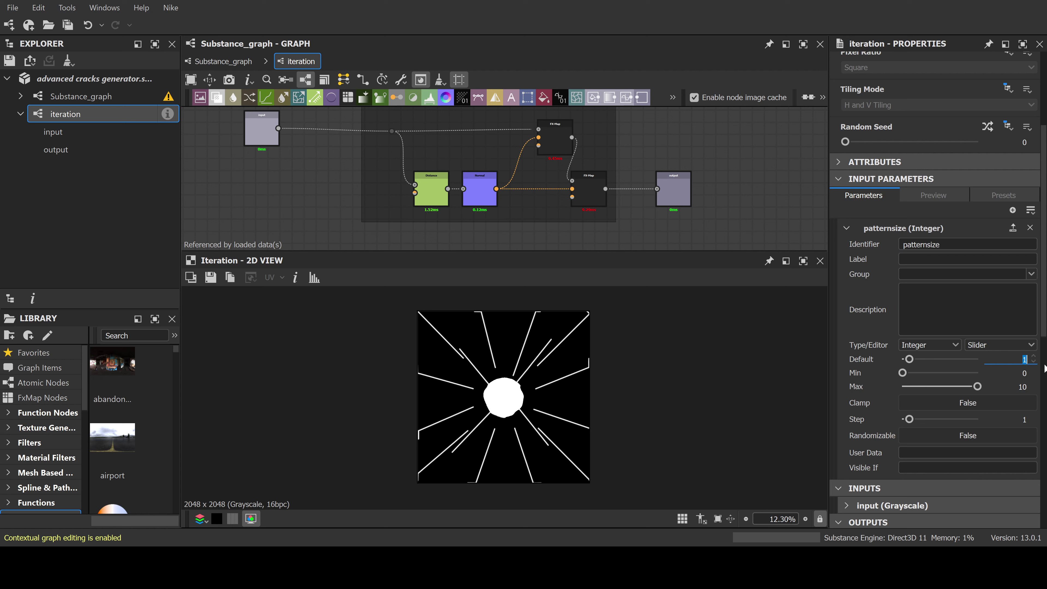
{"action": "type", "text": "5"}
{"action": "double_click", "coordinate": [1023, 387]}
{"action": "type", "text": "256"}
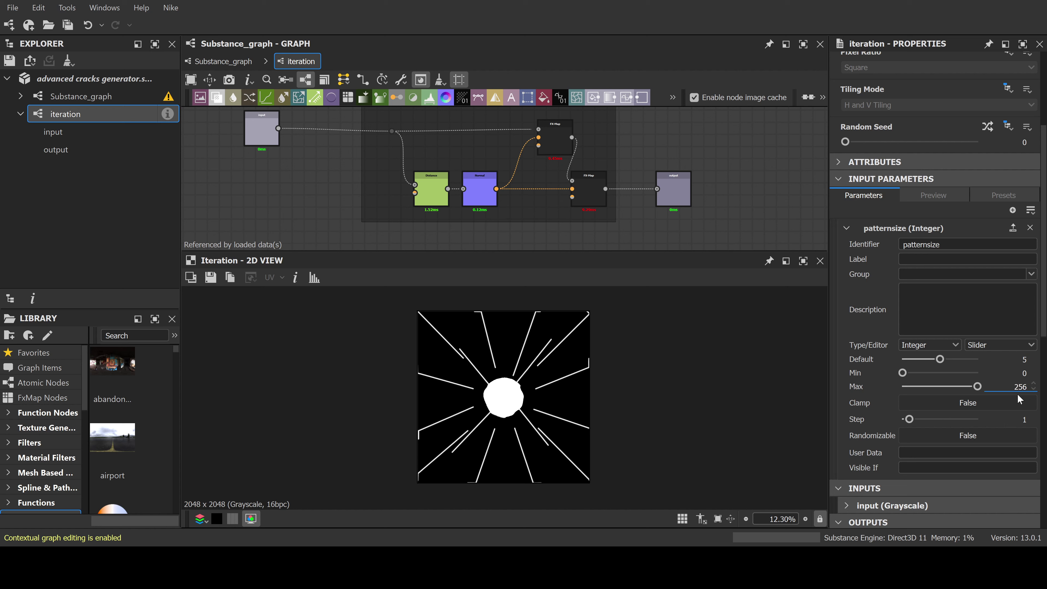
{"action": "left_click", "coordinate": [771, 202]}
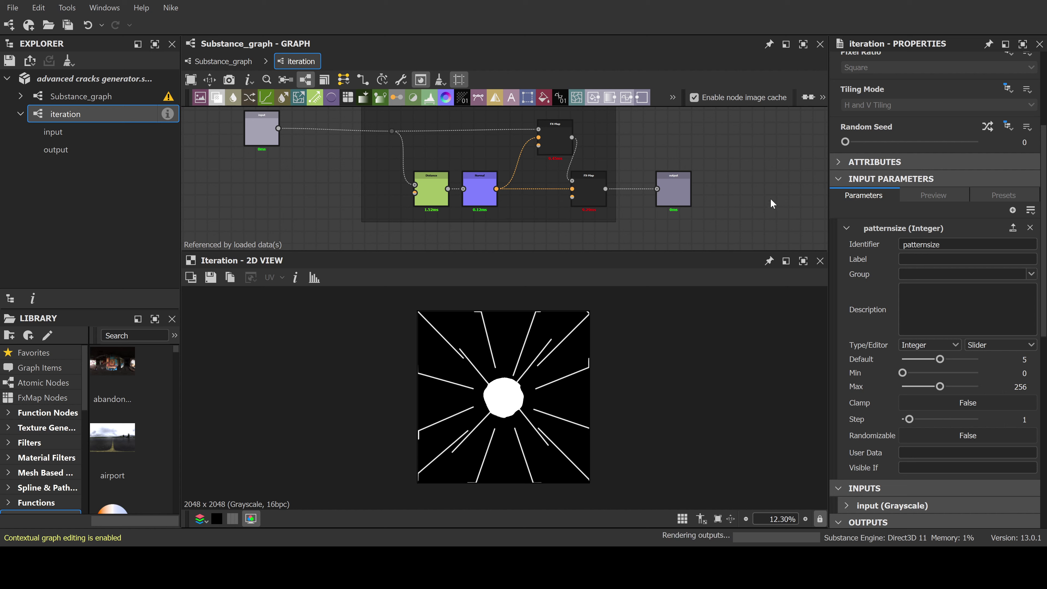
Inside the upper FX-Map, create an empty function for the Quadrant node's Pattern Size
{"action": "left_click", "coordinate": [557, 136]}
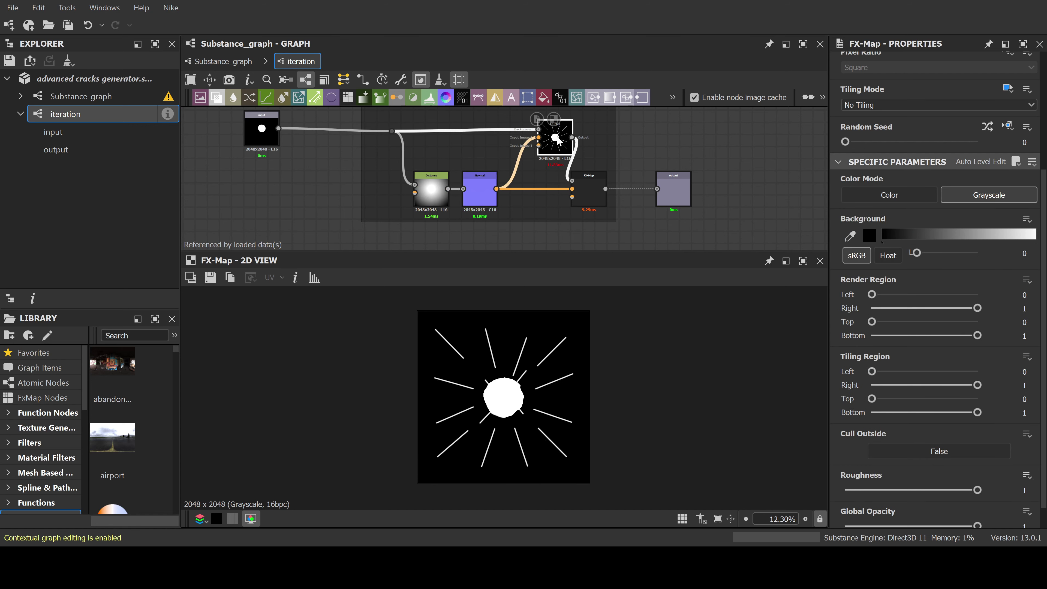
{"action": "double_click", "coordinate": [556, 139]}
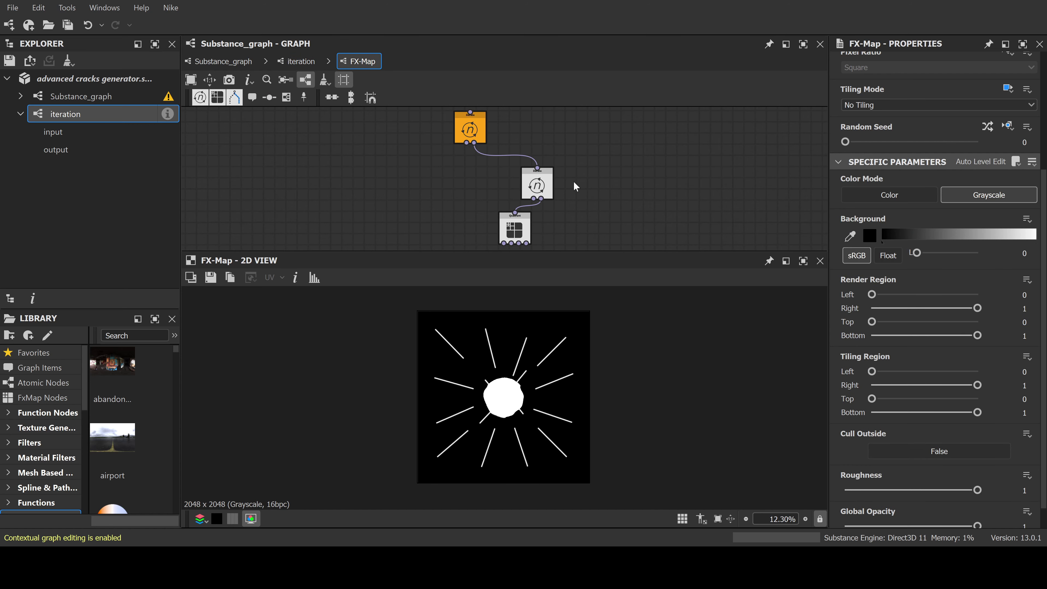
{"action": "left_click", "coordinate": [523, 208]}
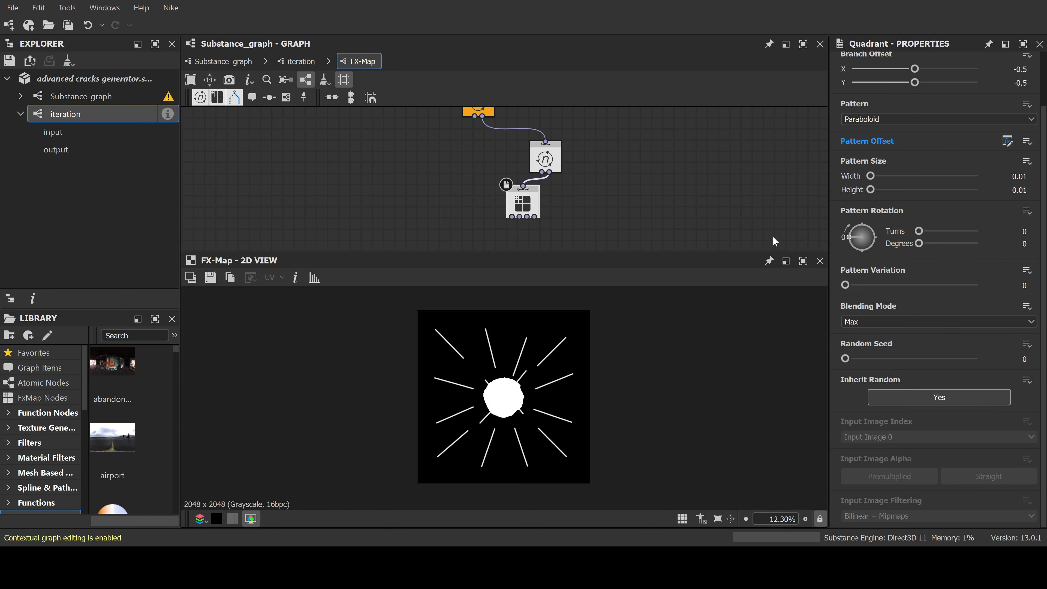
{"action": "left_click_drag", "start_coordinate": [532, 203], "coordinate": [566, 221]}
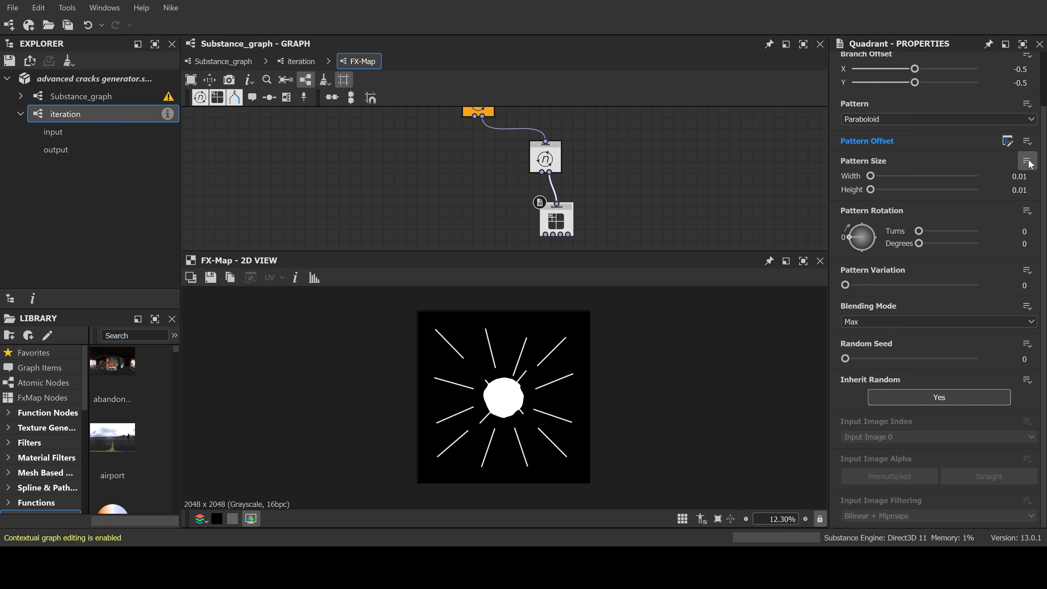
{"action": "left_click", "coordinate": [1016, 178]}
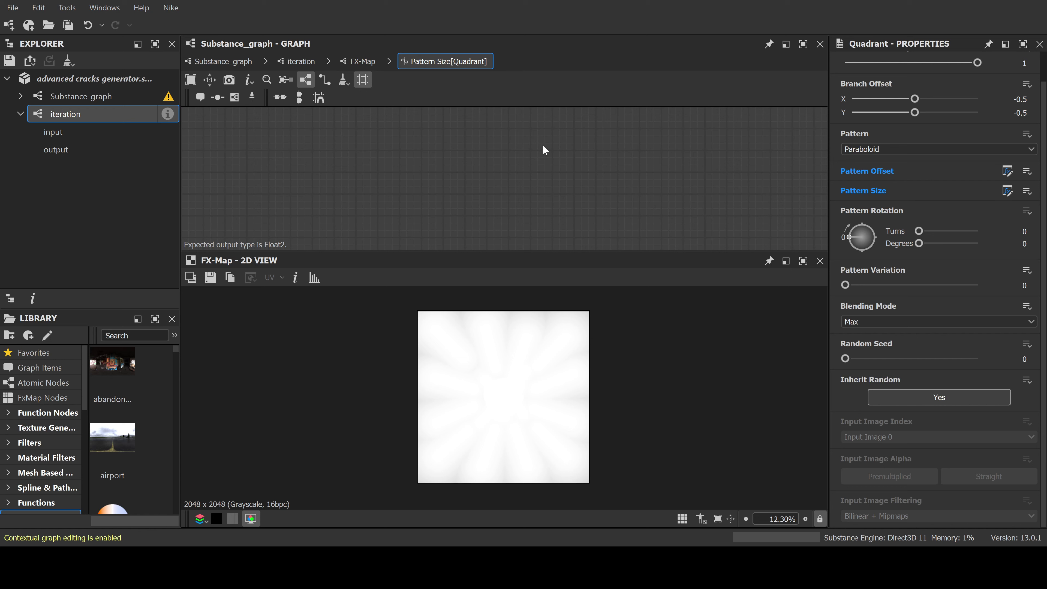
In the Pattern Size function, add a Get Integer node reading patternsize and a Get Float2 node reading $size
{"action": "left_click", "coordinate": [578, 252]}
{"action": "left_click", "coordinate": [1032, 75]}
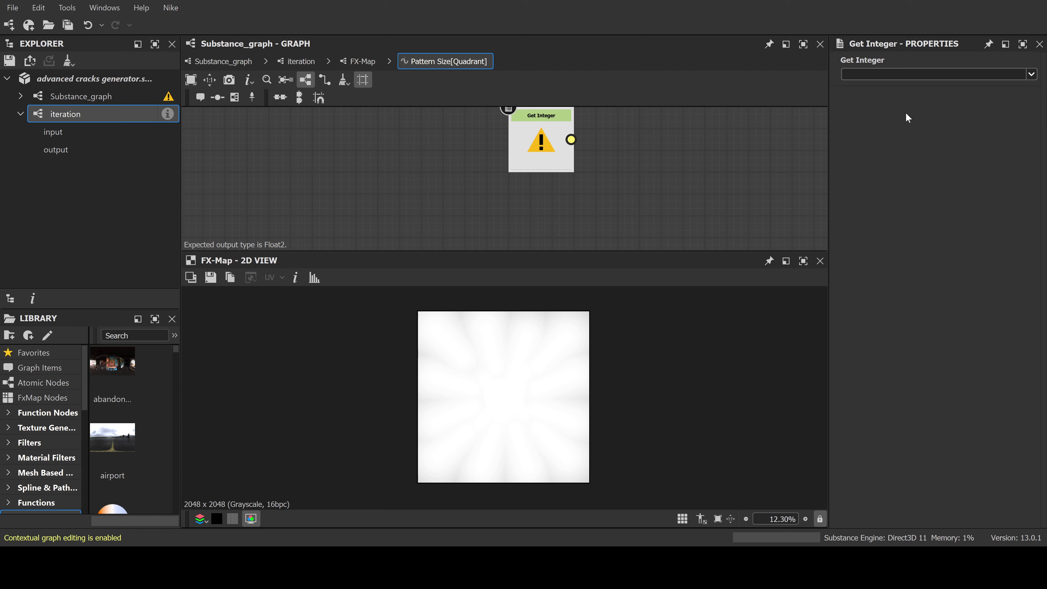
{"action": "left_click", "coordinate": [873, 98]}
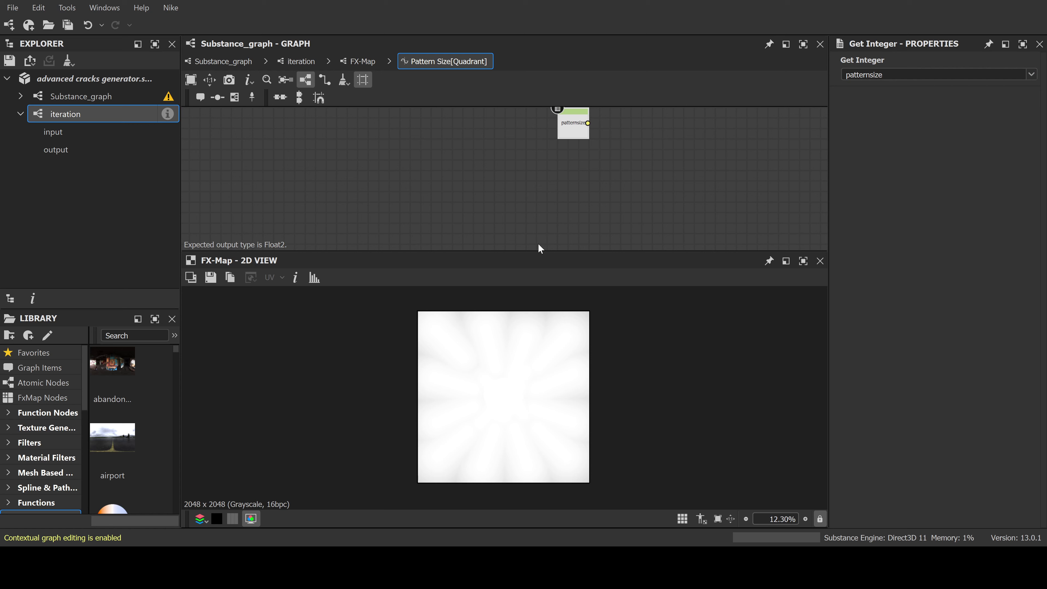
{"action": "left_click", "coordinate": [600, 167]}
{"action": "left_click", "coordinate": [1030, 74]}
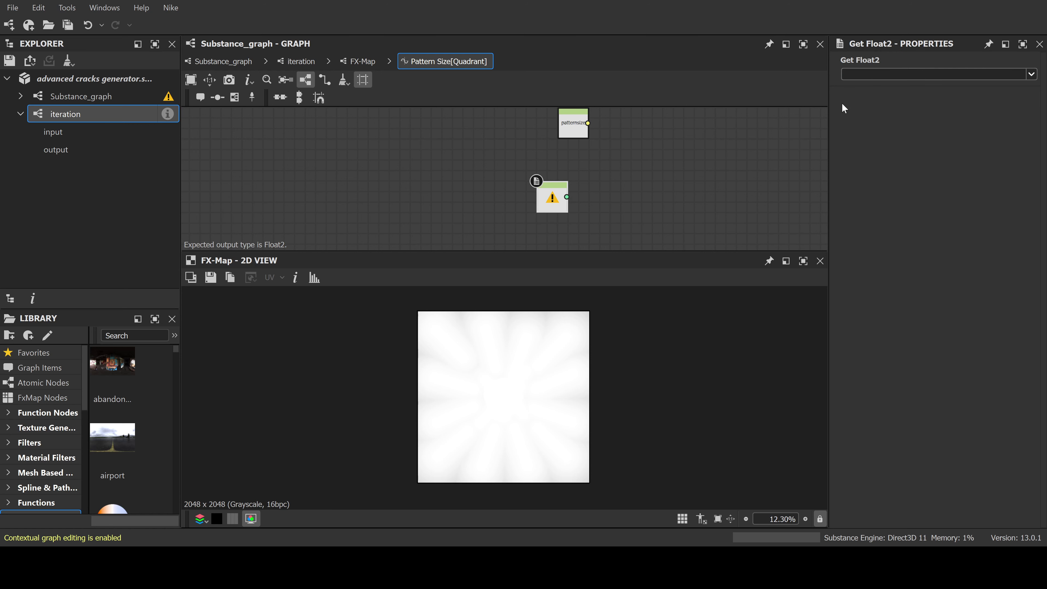
{"action": "left_click", "coordinate": [859, 93]}
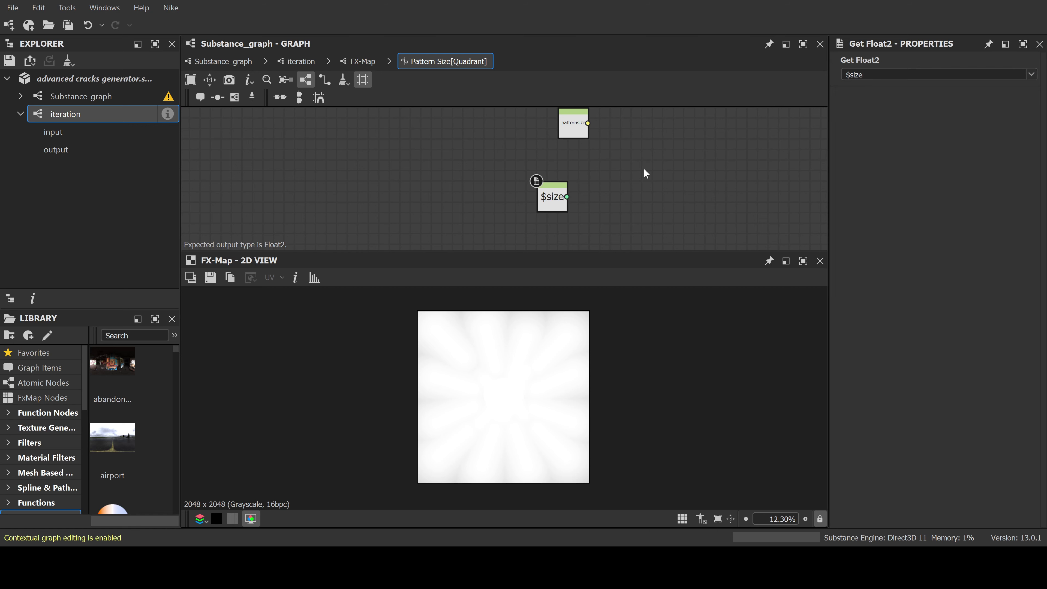
Add a Float2 constant of 1, 1 above the $size node and divide it by $size with a Division node
{"action": "left_click", "coordinate": [697, 148]}
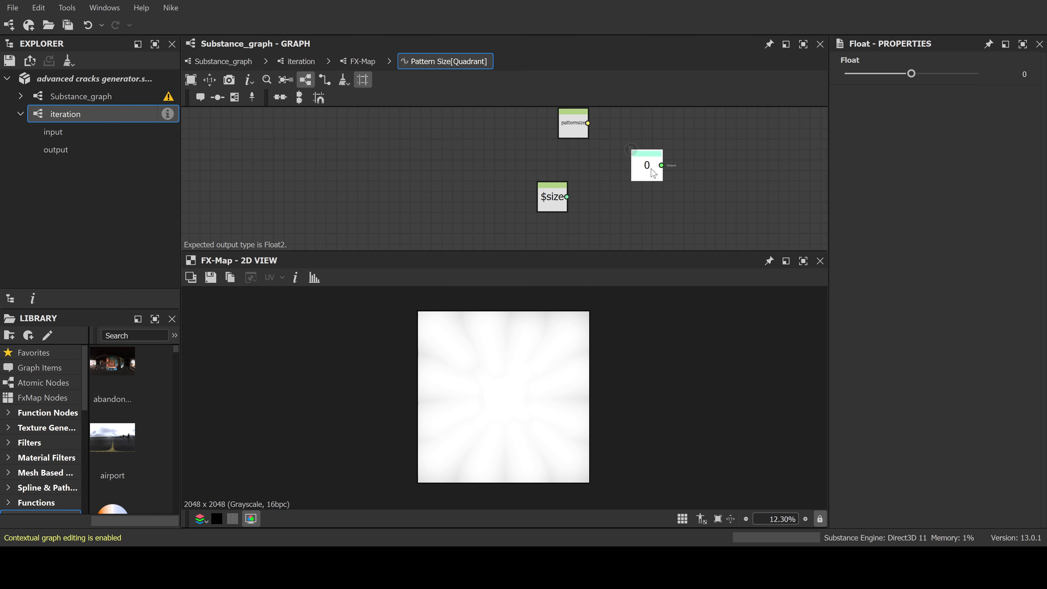
{"action": "key", "text": "Delete"}
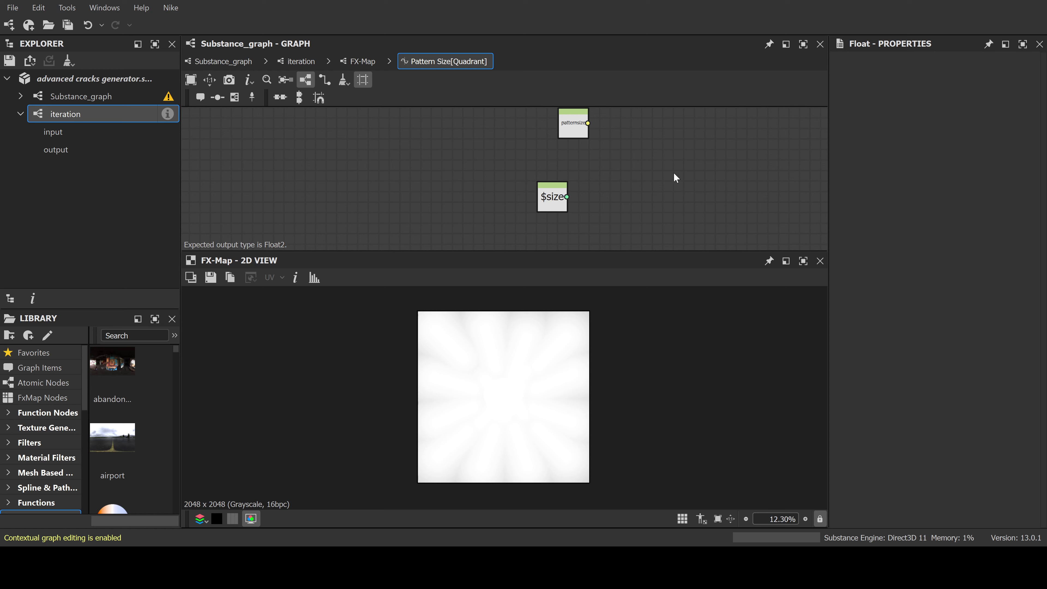
{"action": "key", "text": "2"}
{"action": "left_click", "coordinate": [973, 76]}
{"action": "left_click", "coordinate": [975, 87]}
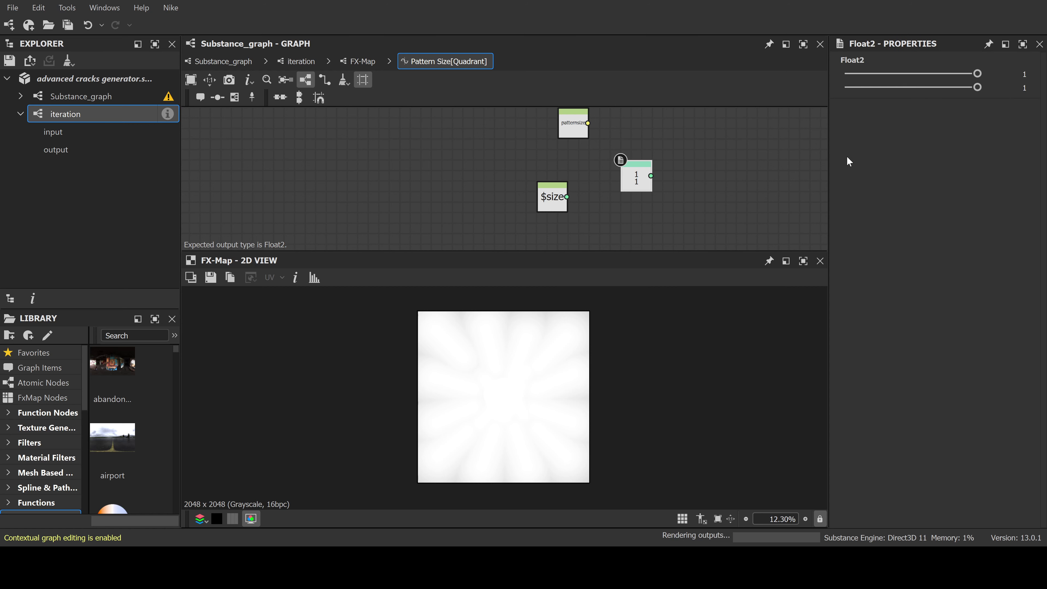
{"action": "left_click_drag", "start_coordinate": [637, 181], "coordinate": [553, 171]}
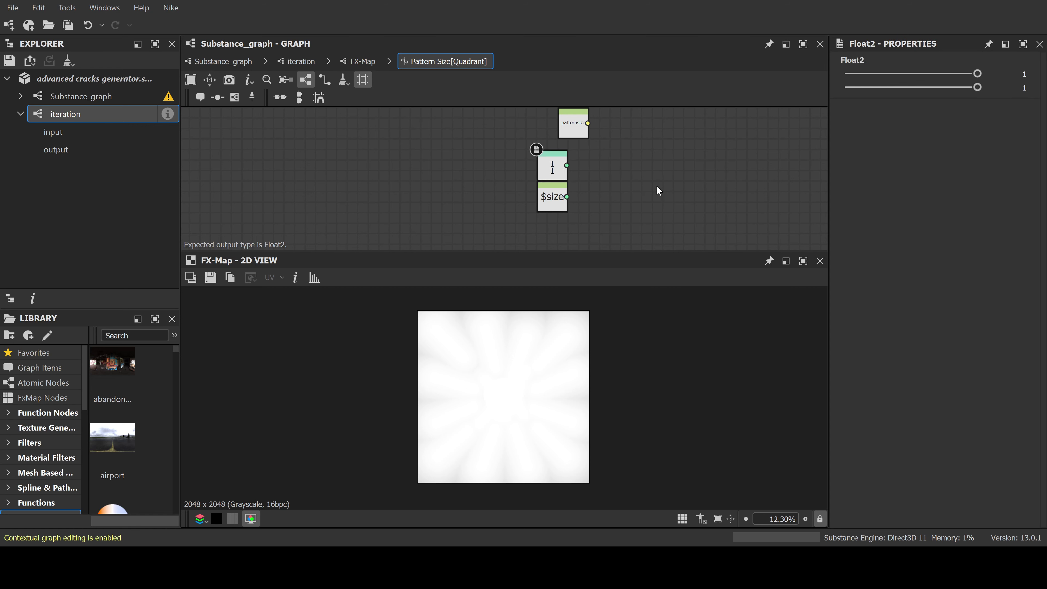
{"action": "key", "text": "slash"}
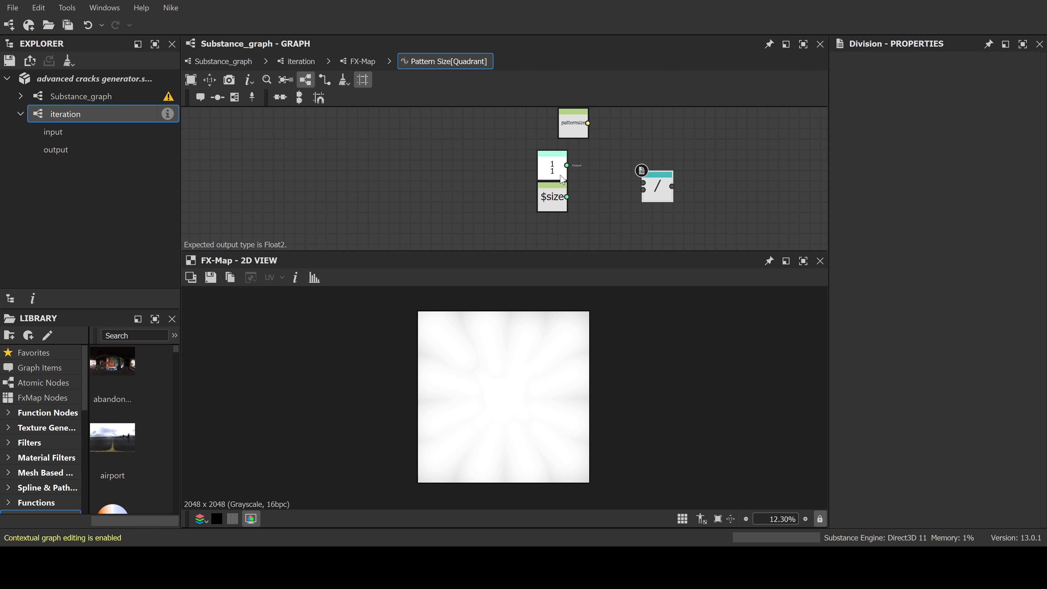
{"action": "left_click_drag", "start_coordinate": [643, 182], "coordinate": [600, 186]}
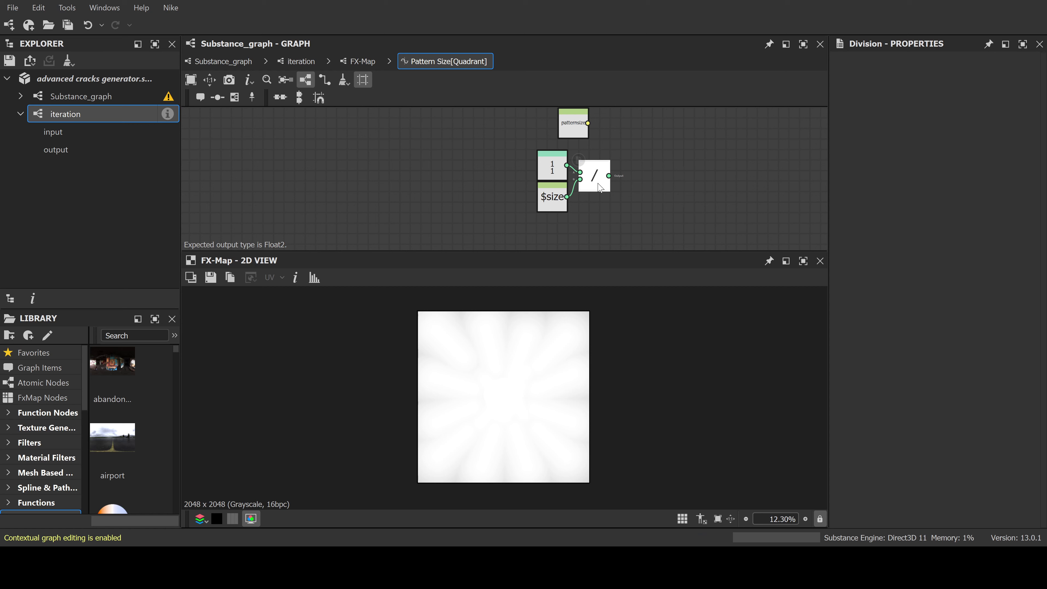
Place the patternsize node below the Division node and add a Scalar Multiplication node with the Division result as its vector input
{"action": "left_click_drag", "start_coordinate": [587, 120], "coordinate": [608, 216]}
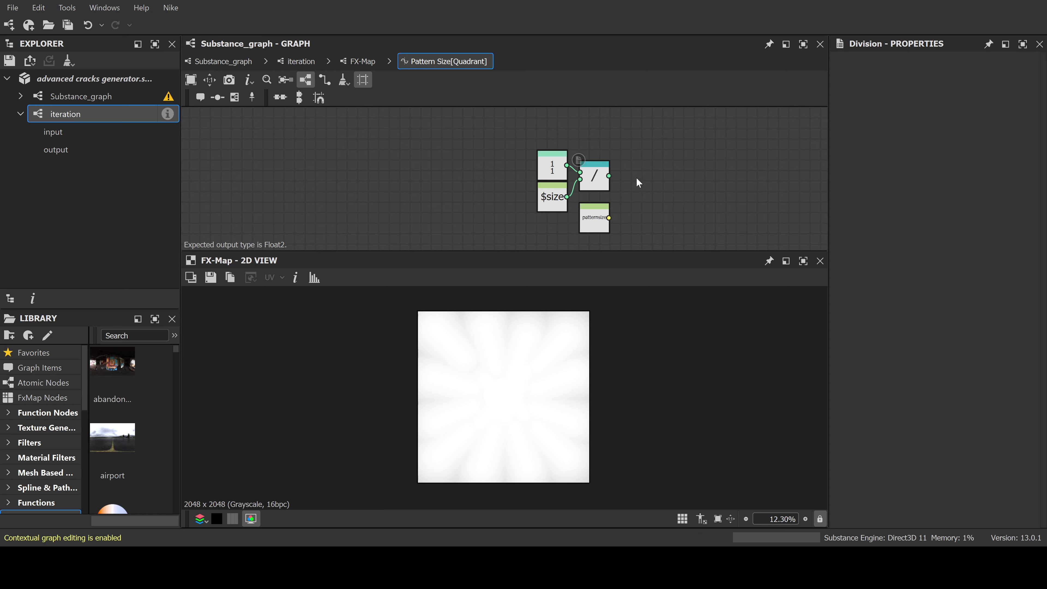
{"action": "key", "text": "ctrl+v"}
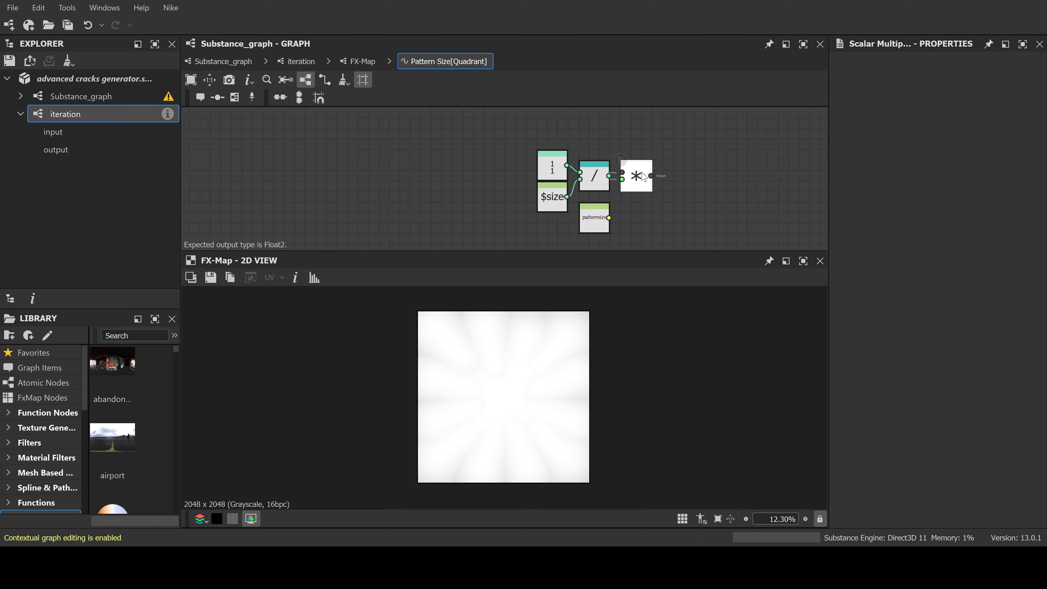
{"action": "left_click_drag", "start_coordinate": [609, 176], "coordinate": [696, 173]}
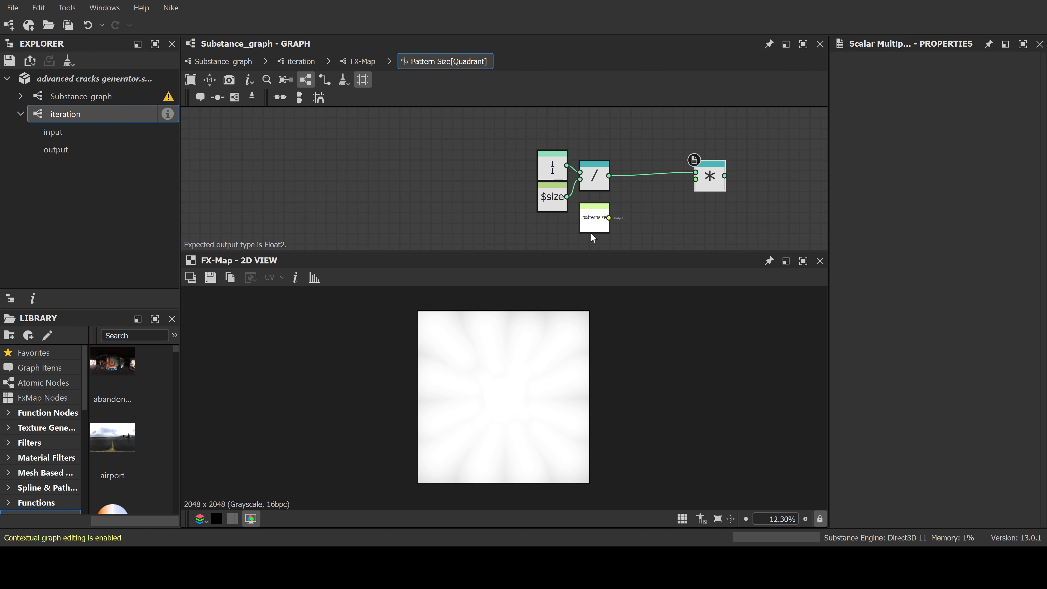
{"action": "scroll", "coordinate": [614, 219], "scroll_direction": "up", "scroll_amount": 2}
{"action": "left_click_drag", "start_coordinate": [609, 217], "coordinate": [666, 227]}
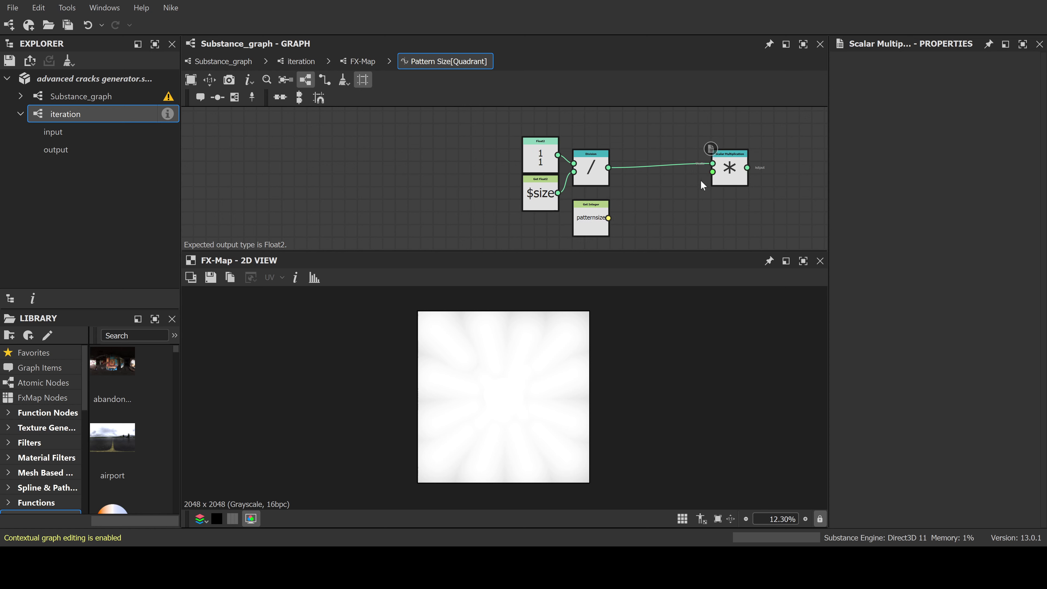
Convert patternsize with a To Float node, feed it into the Scalar Multiplication's scalar input, and make the multiplication the function's output
{"action": "left_click", "coordinate": [593, 226]}
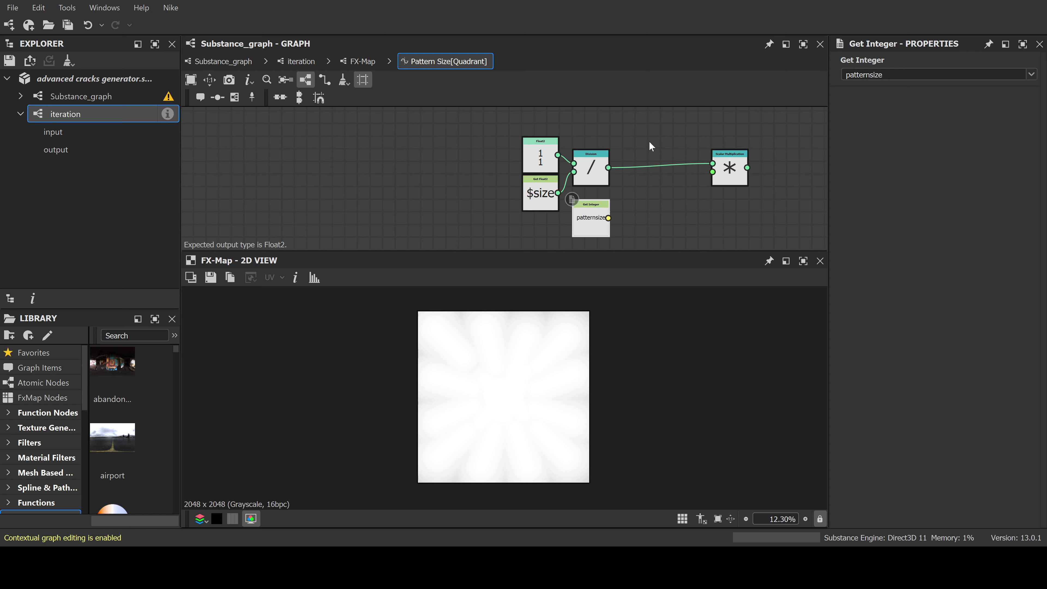
{"action": "key", "text": "f"}
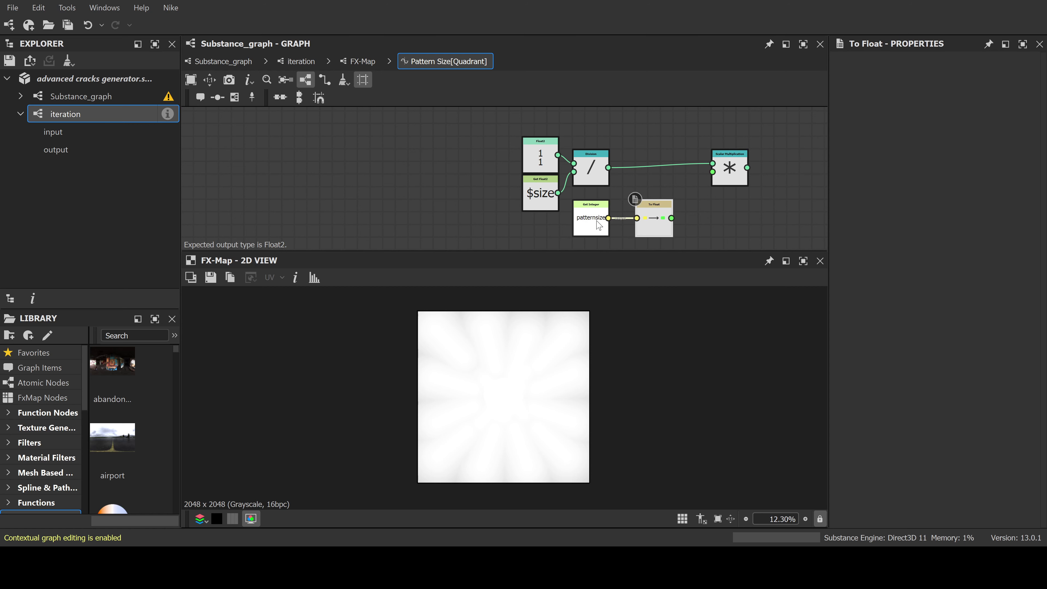
{"action": "left_click_drag", "start_coordinate": [671, 218], "coordinate": [713, 172]}
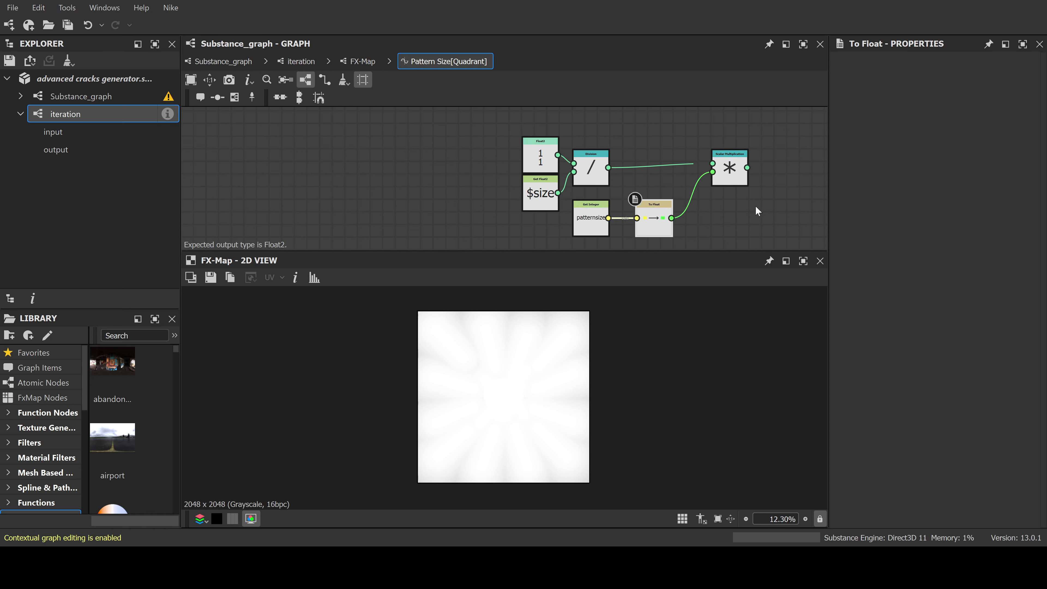
{"action": "middle_click_drag", "start_coordinate": [755, 206], "coordinate": [711, 198]}
{"action": "left_click", "coordinate": [701, 175]}
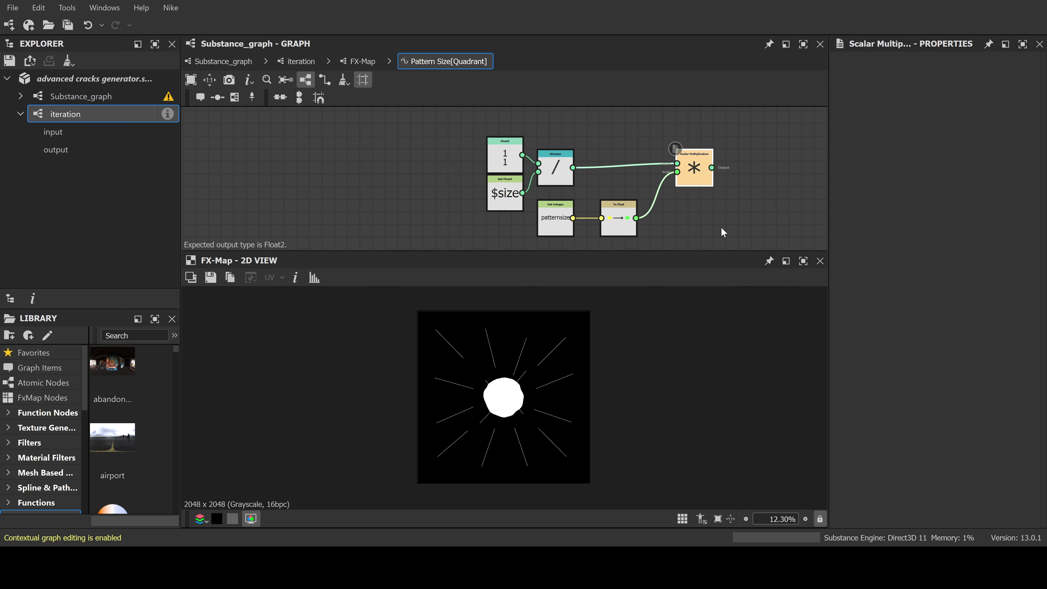
{"action": "scroll", "coordinate": [540, 351], "scroll_direction": "up", "scroll_amount": 10}
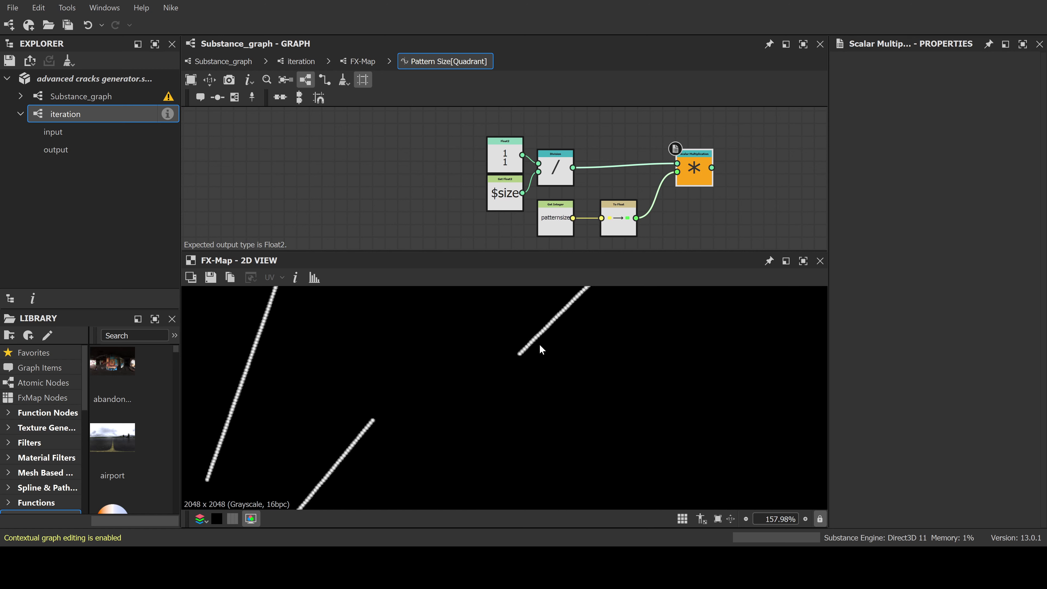
On the iteration node in Substance_graph, try patternsize values of 10 and 20 and compare the line thickness
{"action": "left_click", "coordinate": [223, 61]}
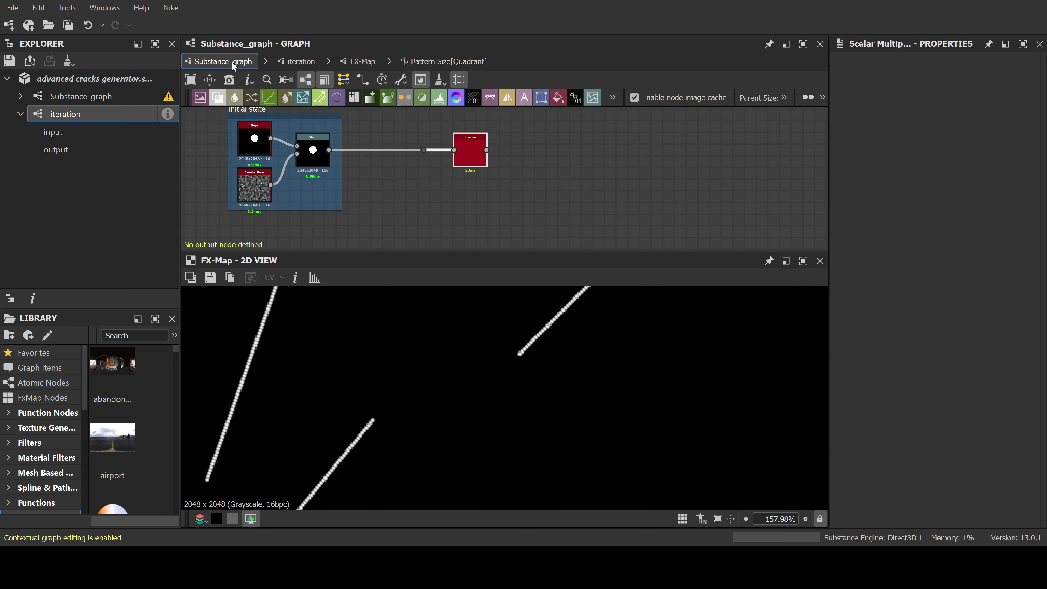
{"action": "left_click", "coordinate": [469, 148]}
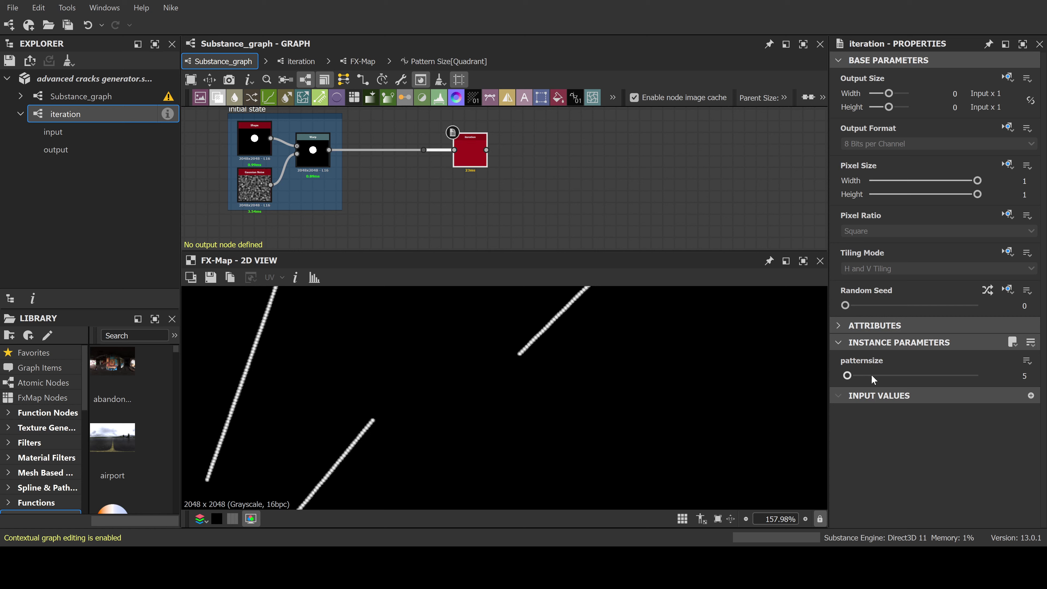
{"action": "left_click", "coordinate": [1024, 376]}
{"action": "type", "text": "0"}
{"action": "key", "text": "Return"}
{"action": "scroll", "coordinate": [633, 380], "scroll_direction": "down", "scroll_amount": 5}
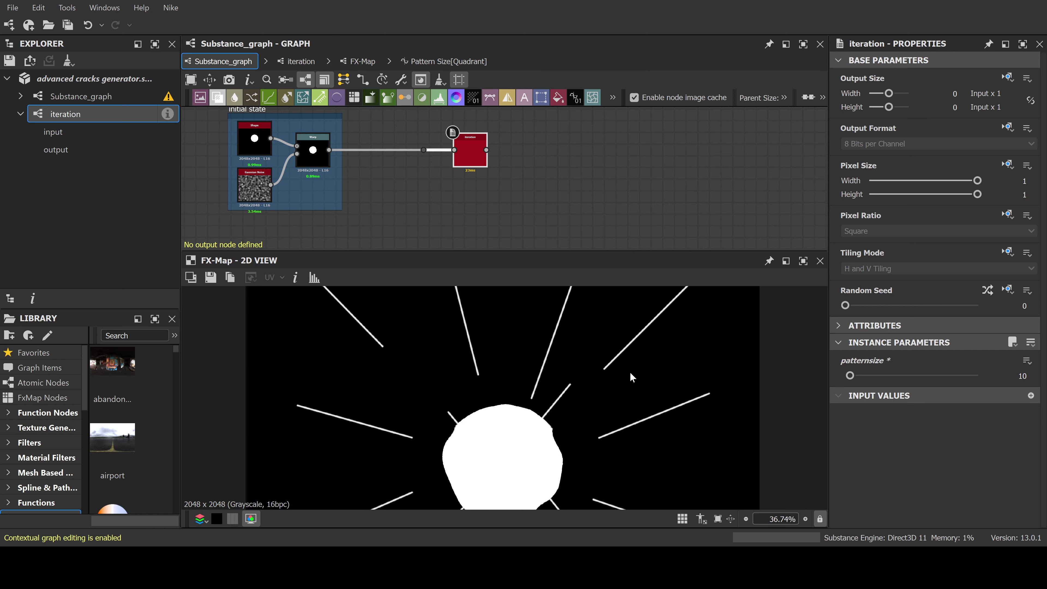
{"action": "key", "text": "ctrl+a"}
{"action": "type", "text": "20"}
{"action": "key", "text": "Return"}
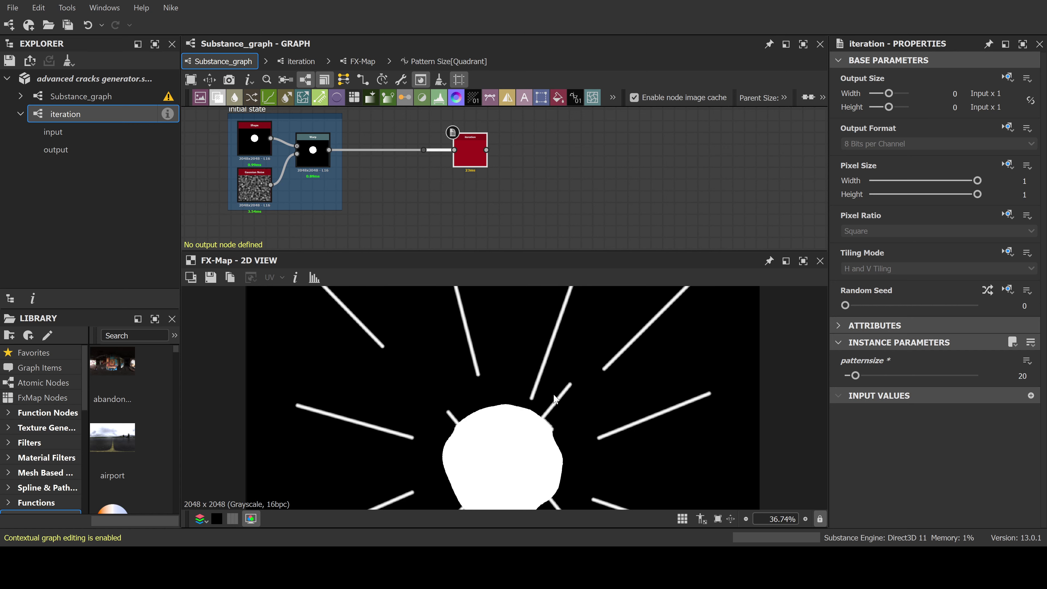
{"action": "scroll", "coordinate": [577, 400], "scroll_direction": "down", "scroll_amount": 2}
Set the iteration node's patternsize to 15
{"action": "left_click", "coordinate": [1005, 374]}
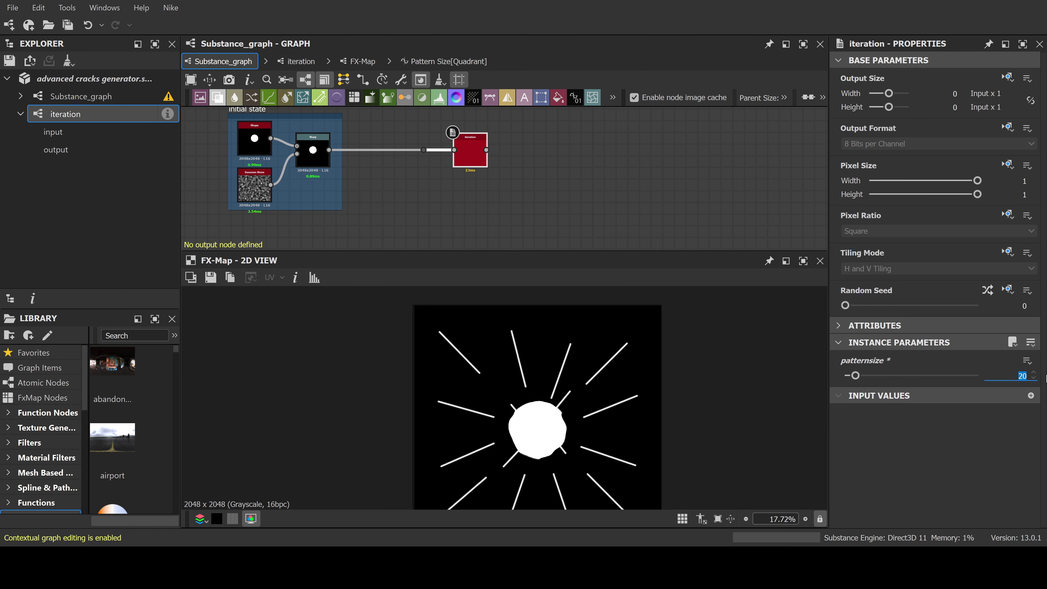
{"action": "type", "text": "15"}
{"action": "key", "text": "Return"}
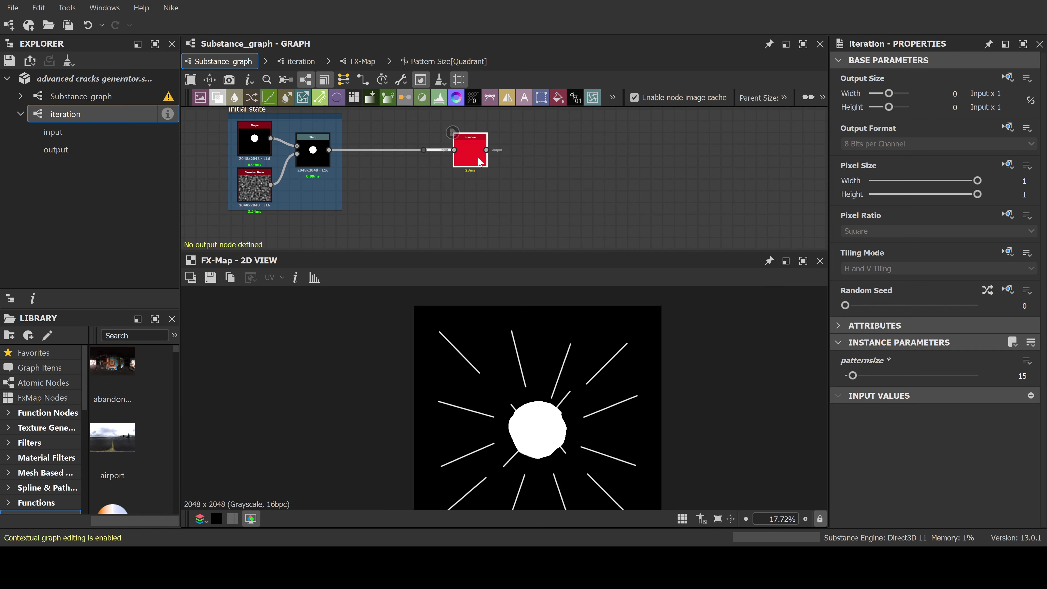
Inside the iteration graph, open the upper FX-Map's Quadrant Pattern Size function and copy all of its nodes
{"action": "double_click", "coordinate": [469, 161]}
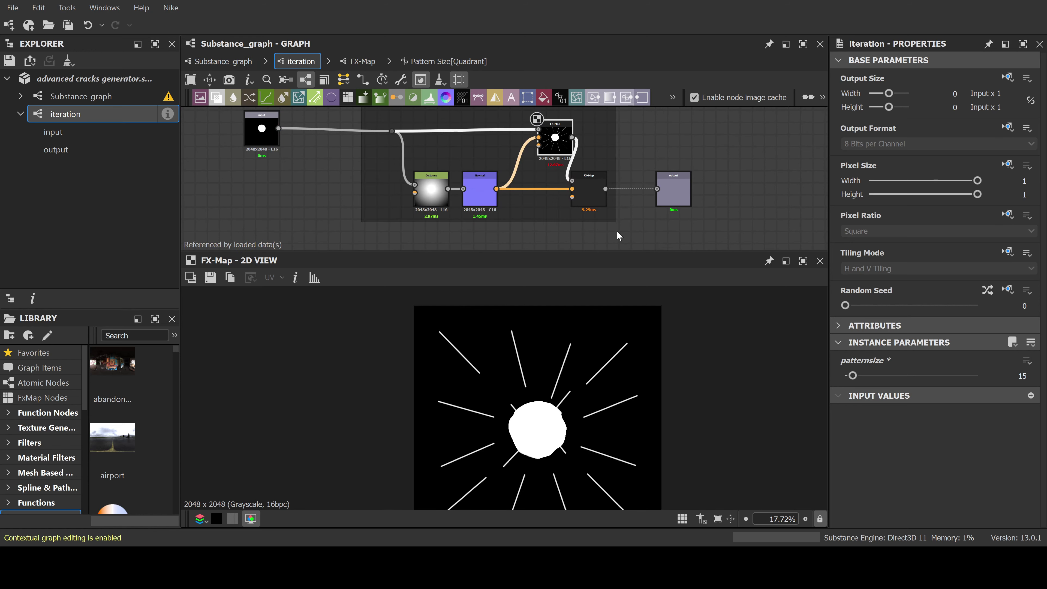
{"action": "left_click", "coordinate": [591, 191]}
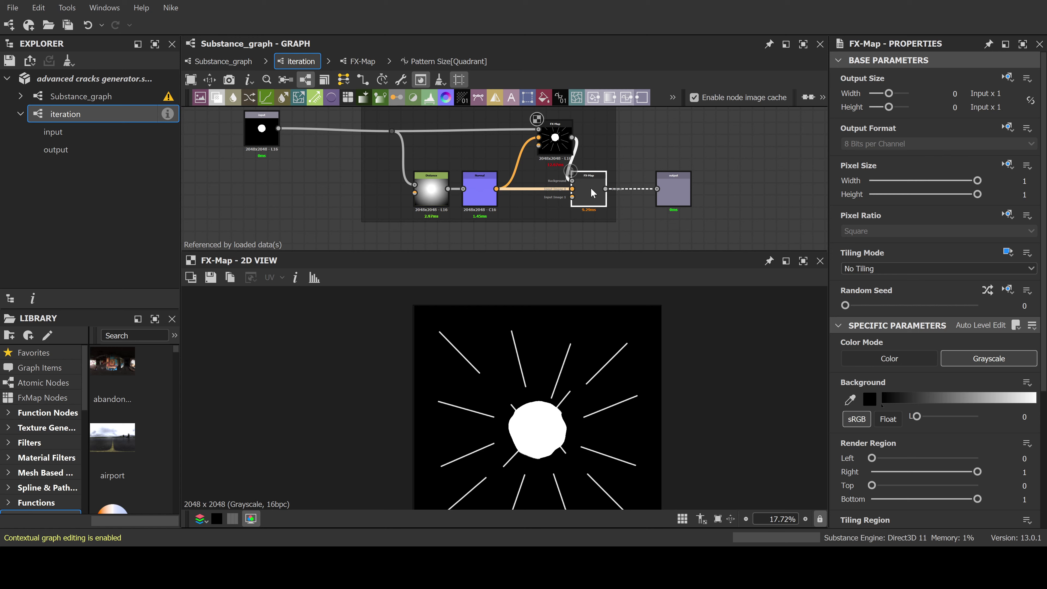
{"action": "double_click", "coordinate": [592, 192]}
{"action": "left_click", "coordinate": [297, 61]}
{"action": "left_click", "coordinate": [549, 138]}
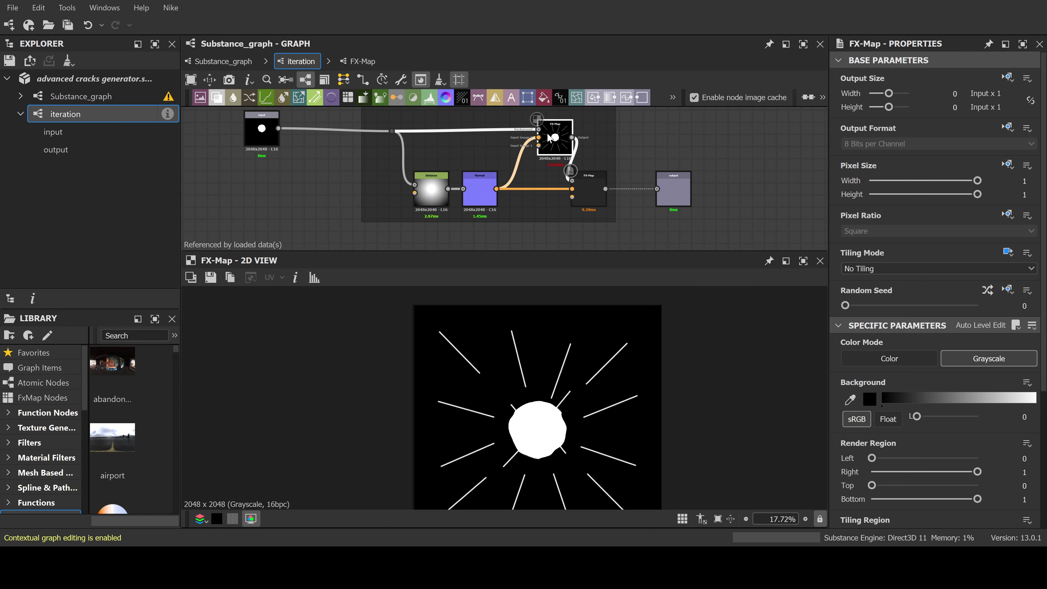
{"action": "double_click", "coordinate": [553, 140]}
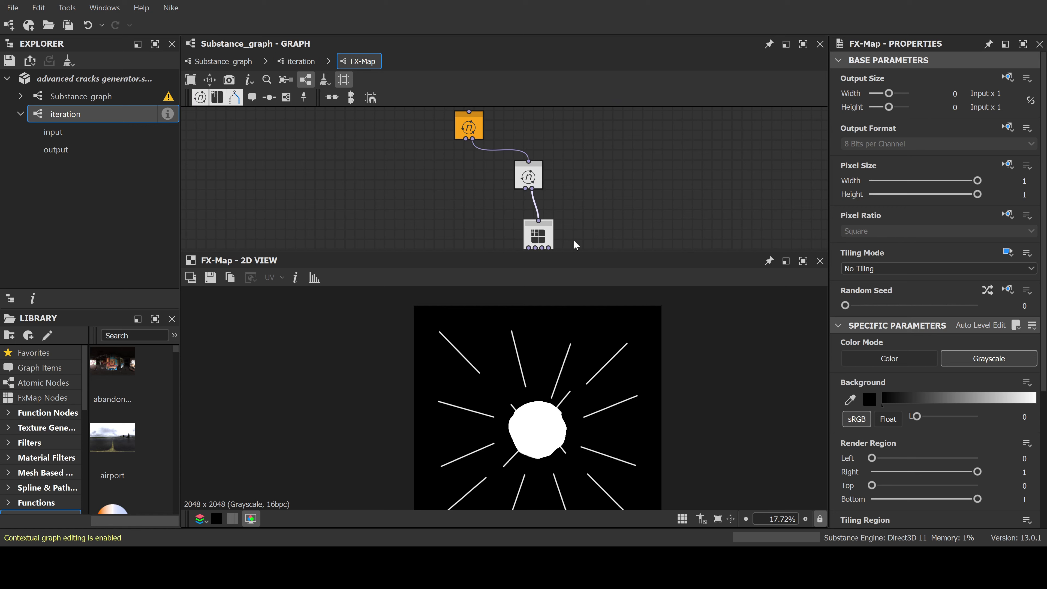
{"action": "left_click", "coordinate": [538, 235]}
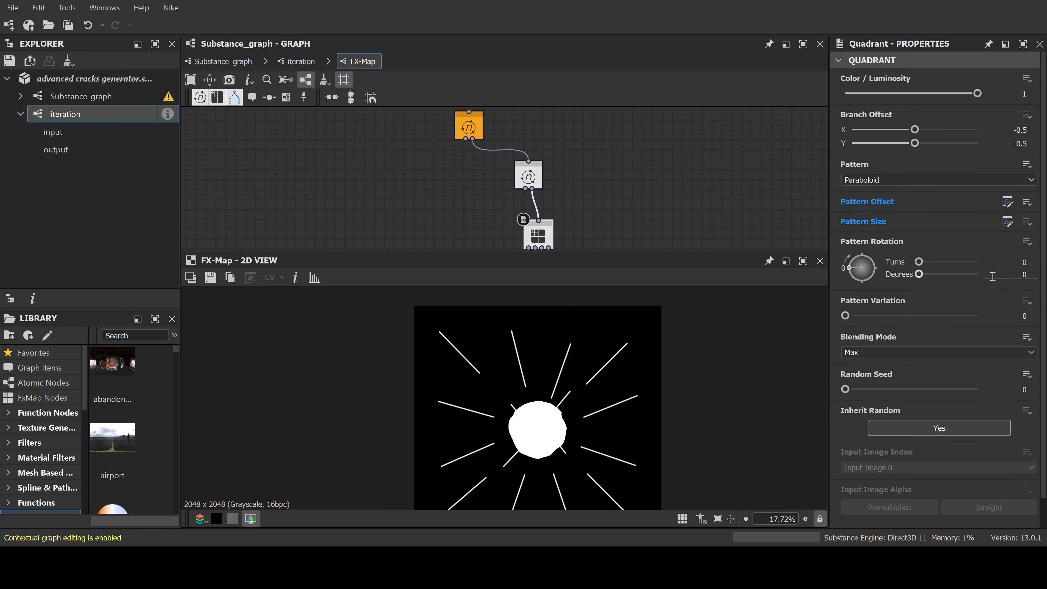
{"action": "left_click", "coordinate": [1007, 222]}
{"action": "scroll", "coordinate": [655, 138], "scroll_direction": "down", "scroll_amount": 3}
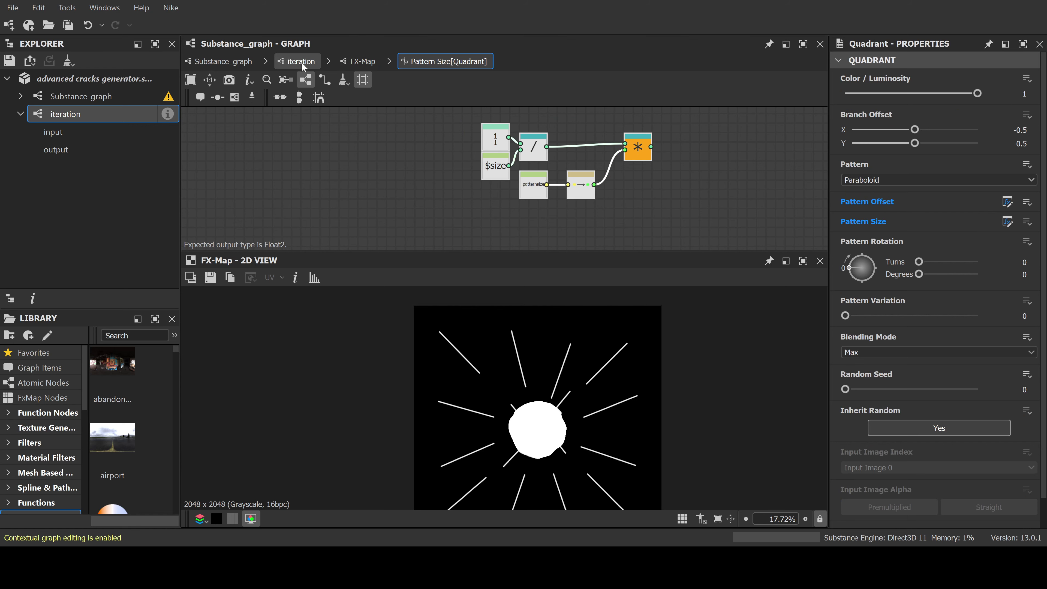
Create a Pattern Size function for the lower FX-Map's Quadrant, paste the copied nodes, and make the Scalar Multiplication its output
{"action": "left_click", "coordinate": [363, 62]}
{"action": "left_click", "coordinate": [288, 61]}
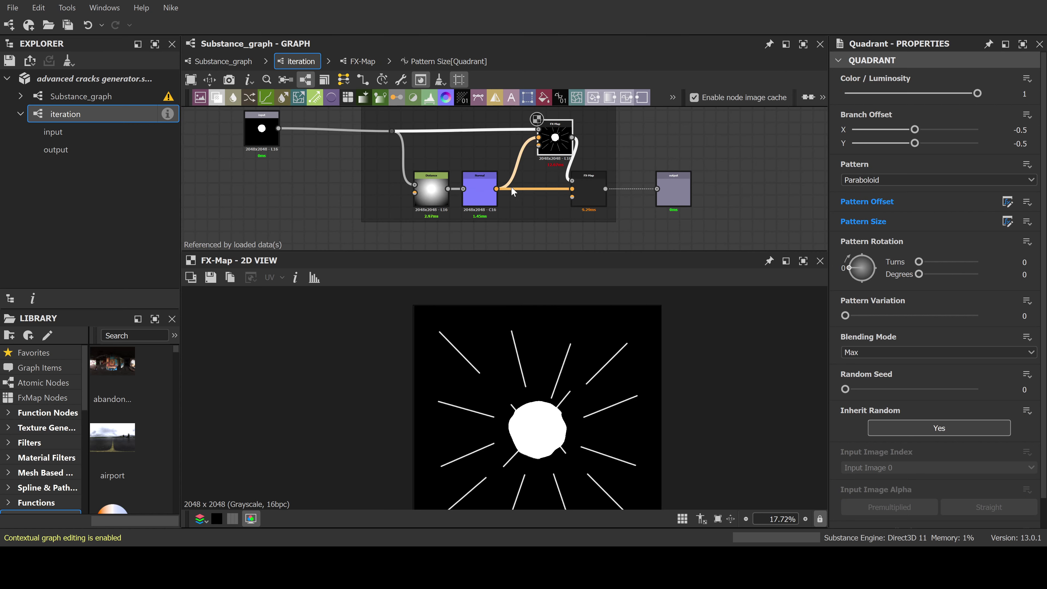
{"action": "left_click", "coordinate": [587, 193]}
{"action": "double_click", "coordinate": [588, 194]}
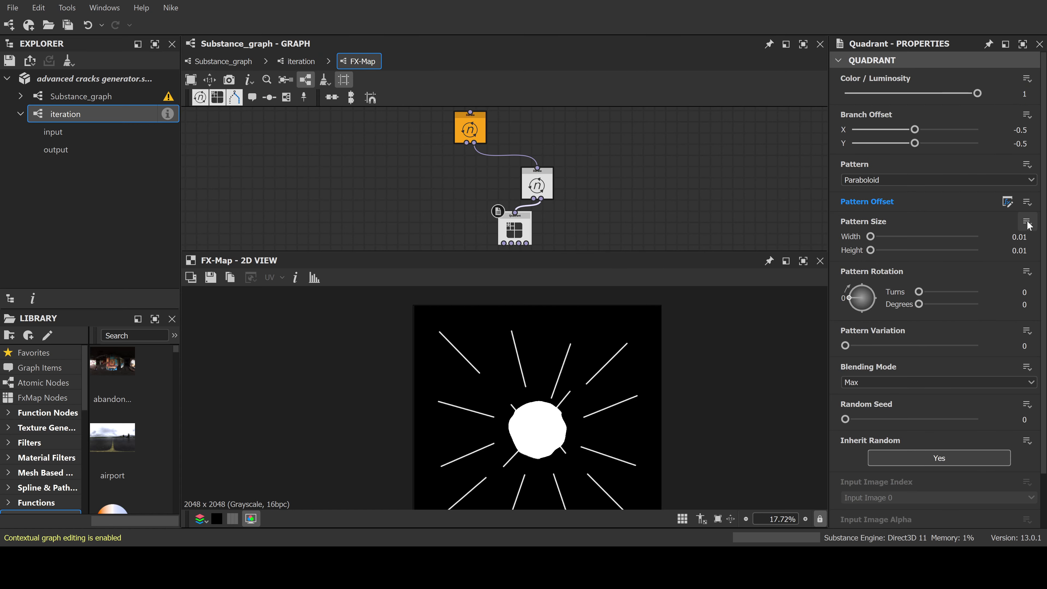
{"action": "left_click", "coordinate": [1007, 222]}
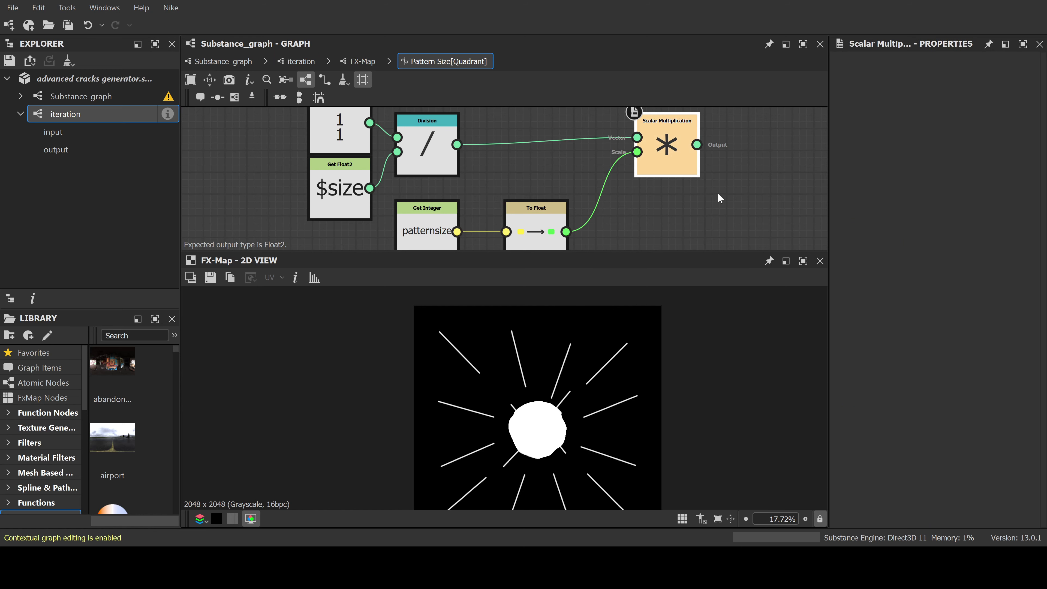
{"action": "left_click", "coordinate": [358, 61]}
{"action": "left_click", "coordinate": [289, 64]}
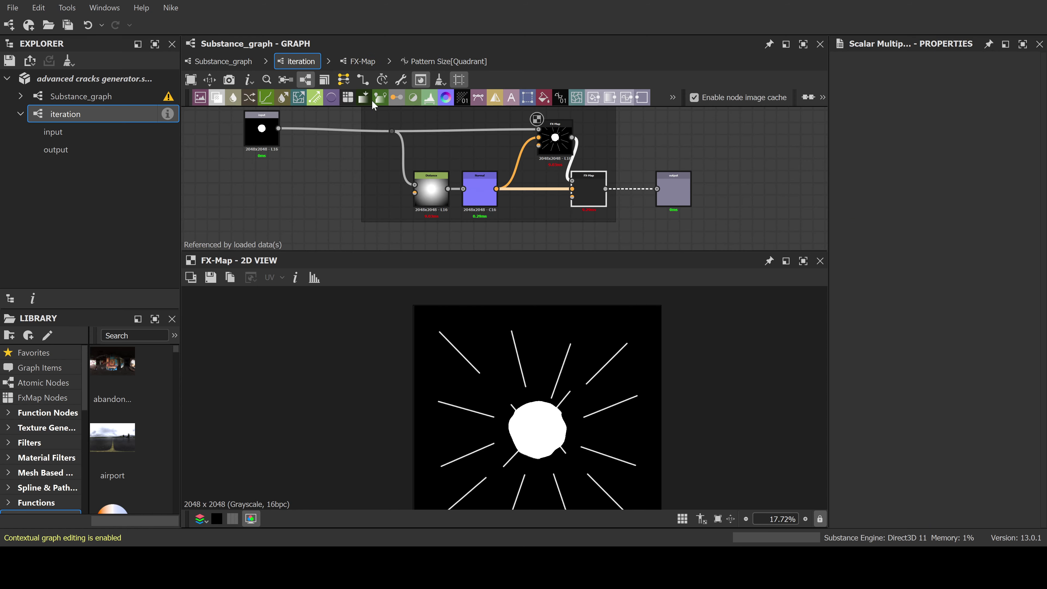
Preview the lower FX-Map and the iteration graph's output, and examine the iteration node's result in Substance_graph
{"action": "left_click", "coordinate": [595, 190]}
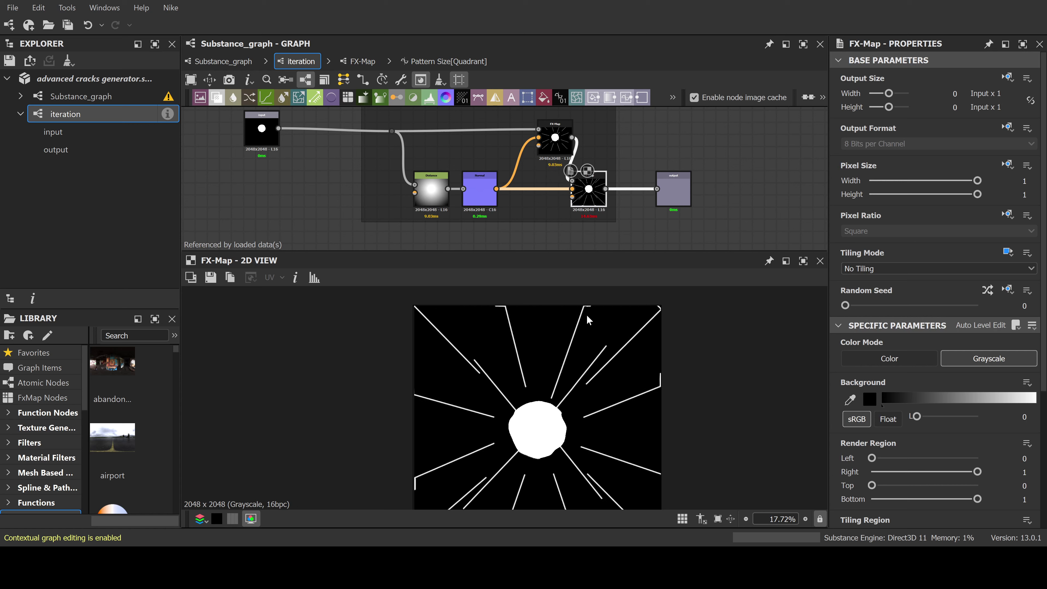
{"action": "double_click", "coordinate": [674, 189]}
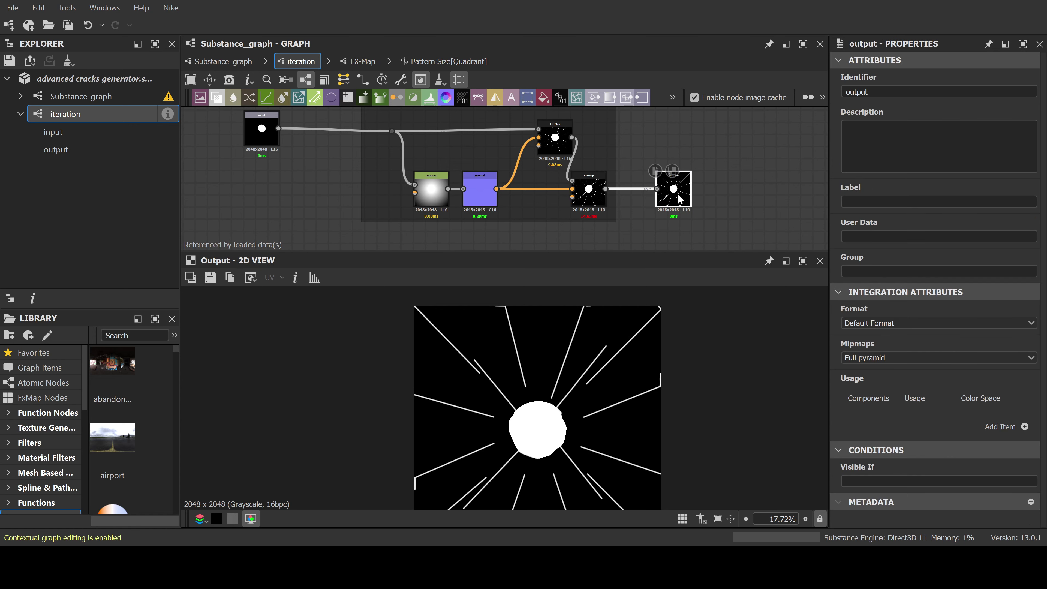
{"action": "left_click", "coordinate": [238, 62]}
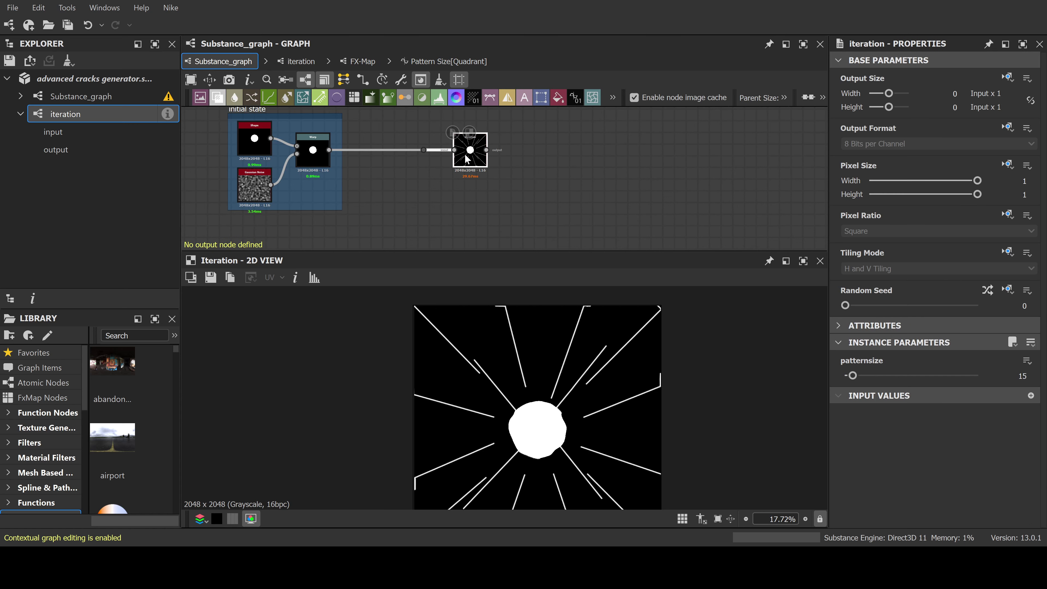
{"action": "scroll", "coordinate": [567, 386], "scroll_direction": "up", "scroll_amount": 3}
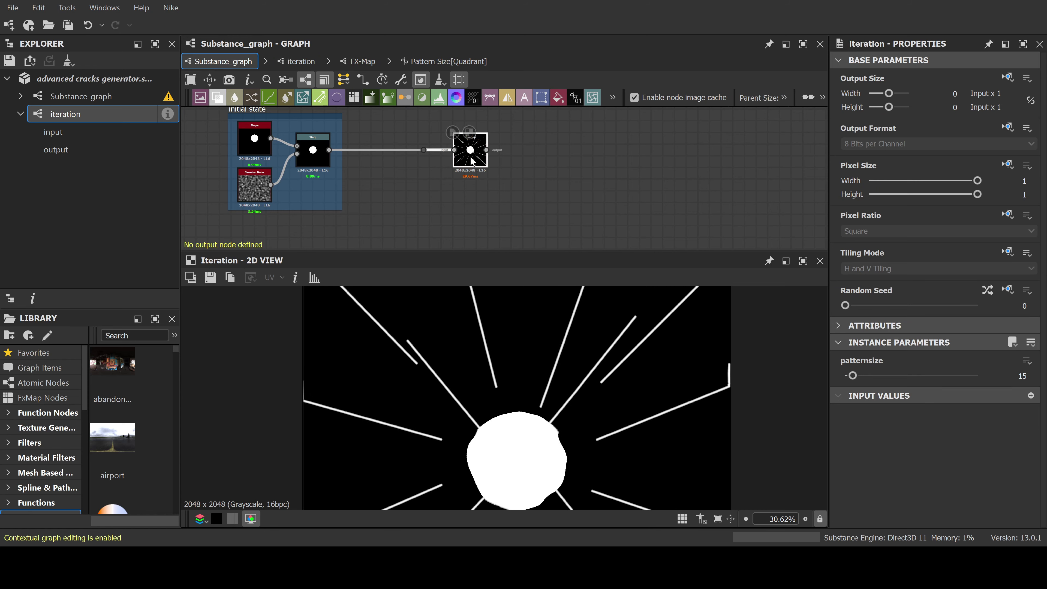
{"action": "scroll", "coordinate": [499, 181], "scroll_direction": "up", "scroll_amount": 3}
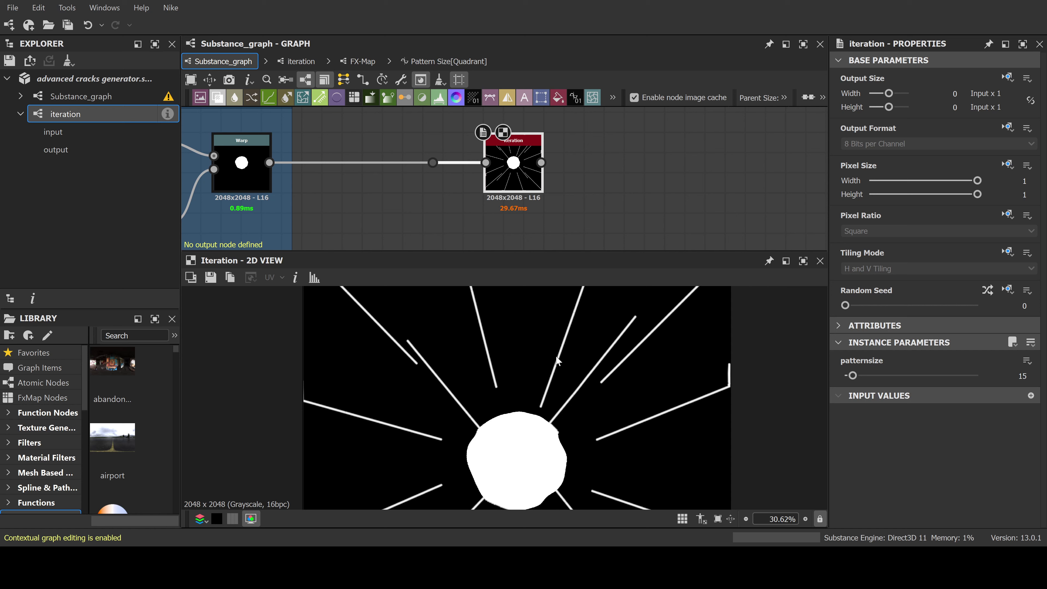
Add a new input parameter to the iteration graph with the identifier length and set its type to Integer
{"action": "double_click", "coordinate": [514, 163]}
{"action": "left_click", "coordinate": [737, 159]}
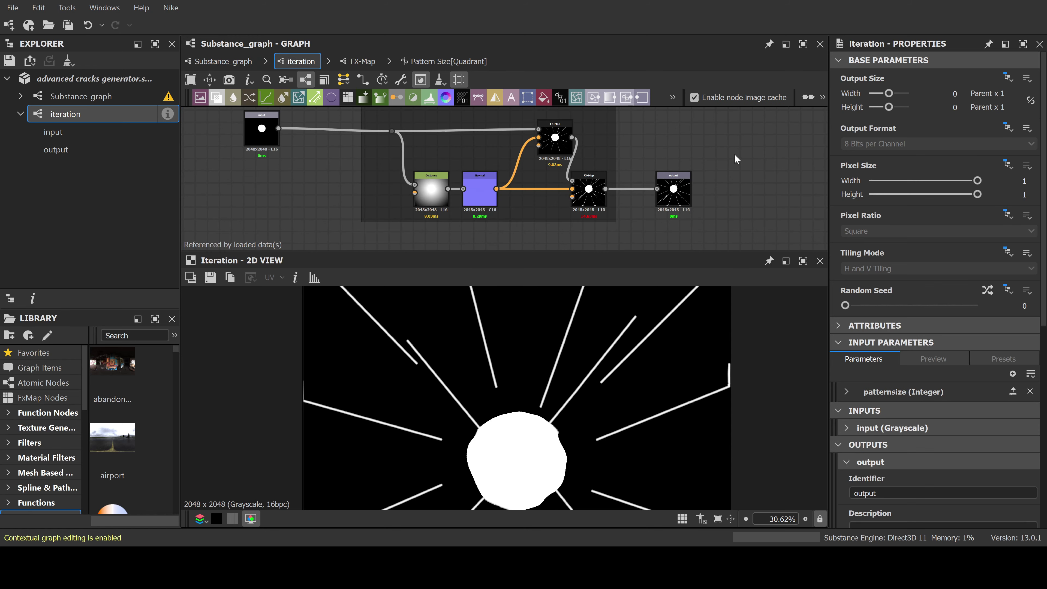
{"action": "left_click", "coordinate": [1013, 374]}
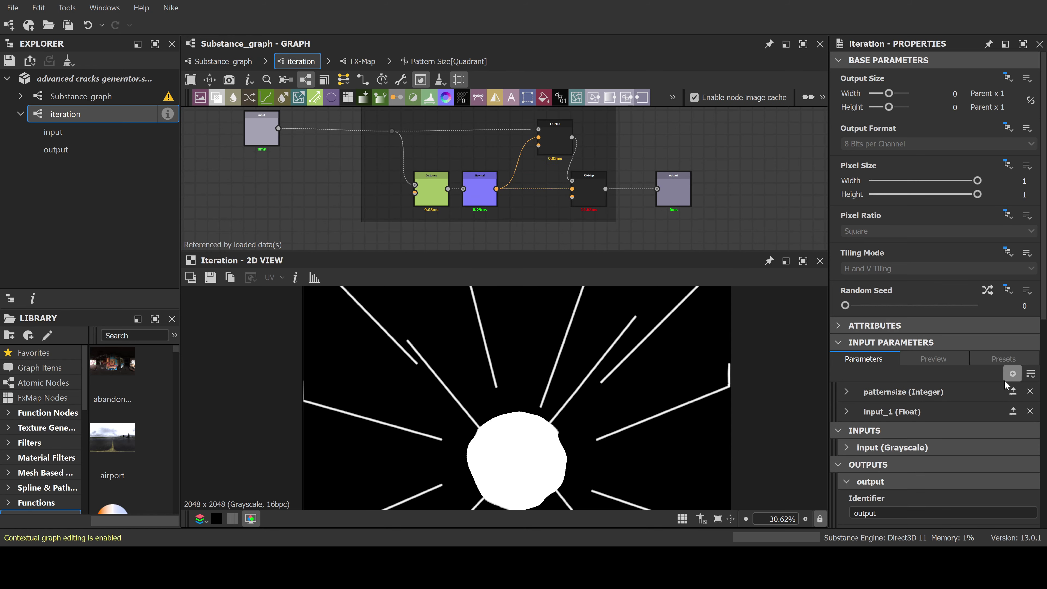
{"action": "left_click", "coordinate": [847, 411]}
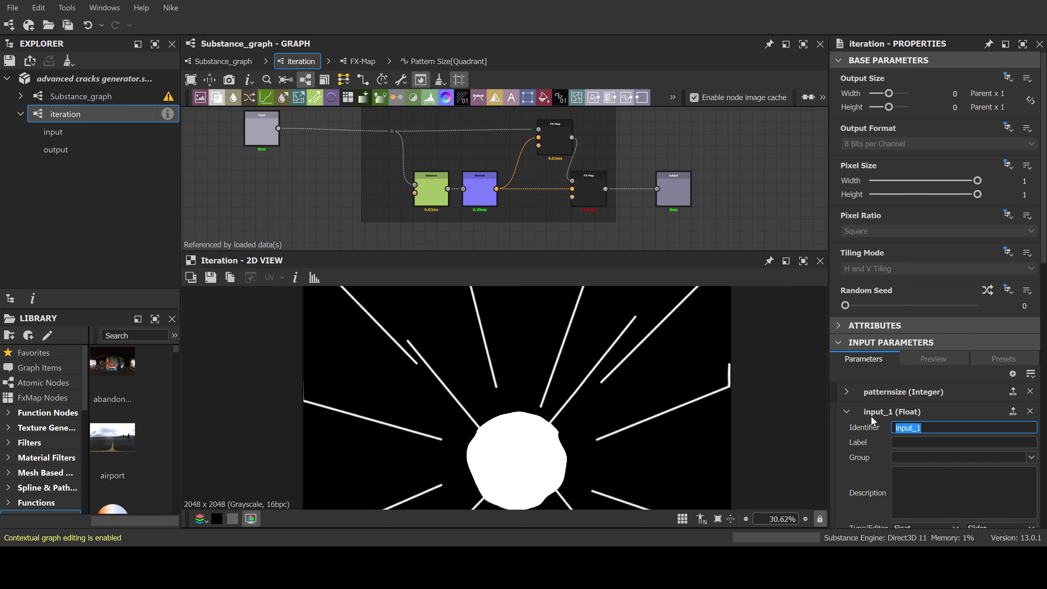
{"action": "type", "text": "length"}
{"action": "scroll", "coordinate": [849, 457], "scroll_direction": "down", "scroll_amount": 1}
{"action": "key", "text": "Return"}
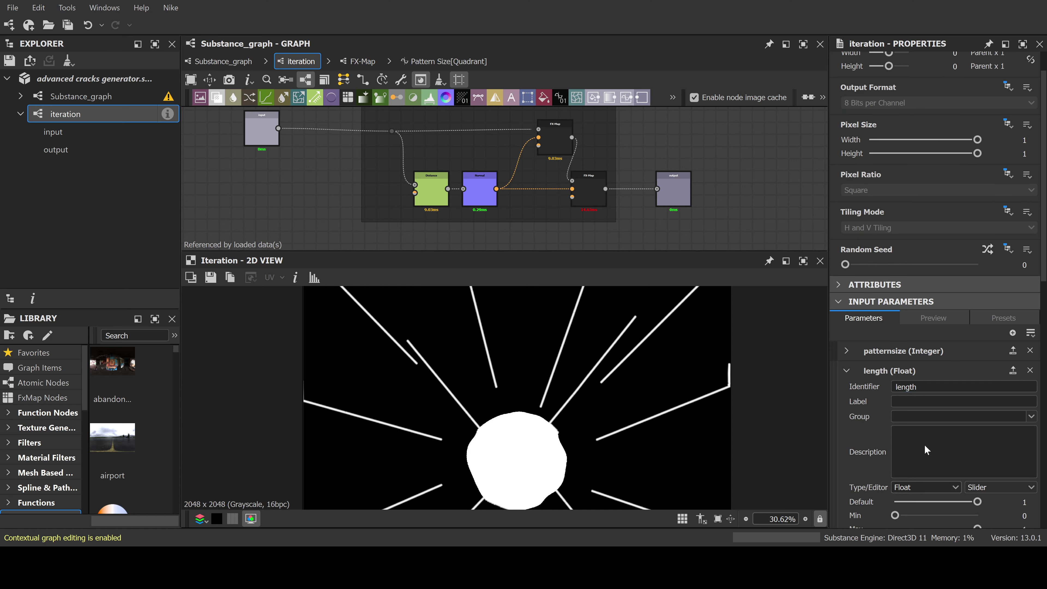
{"action": "left_click", "coordinate": [926, 402]}
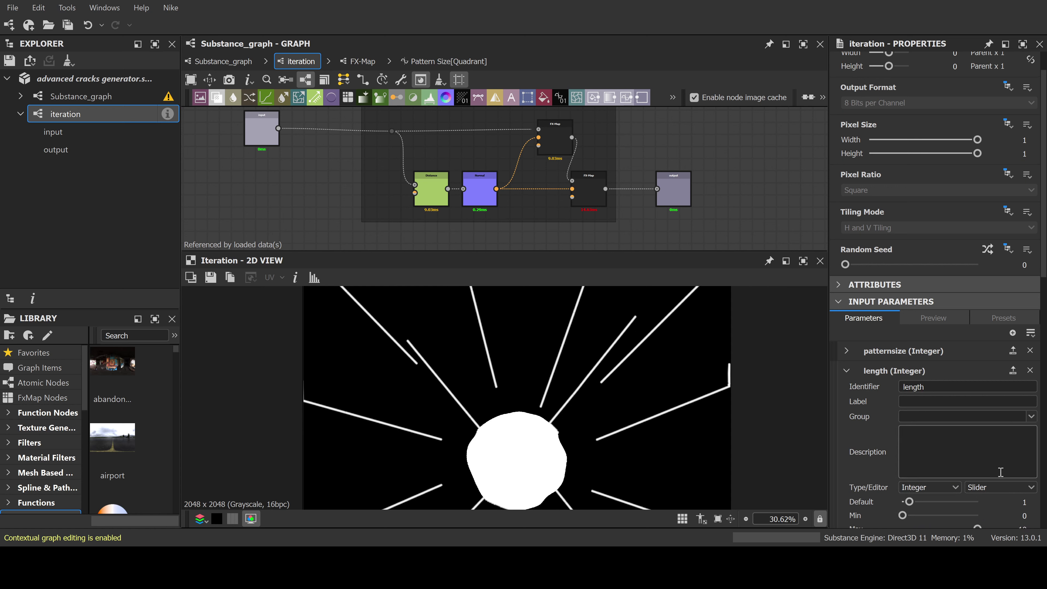
Set the length parameter's default to 50, its minimum to 0 and its maximum to 300
{"action": "double_click", "coordinate": [1018, 502]}
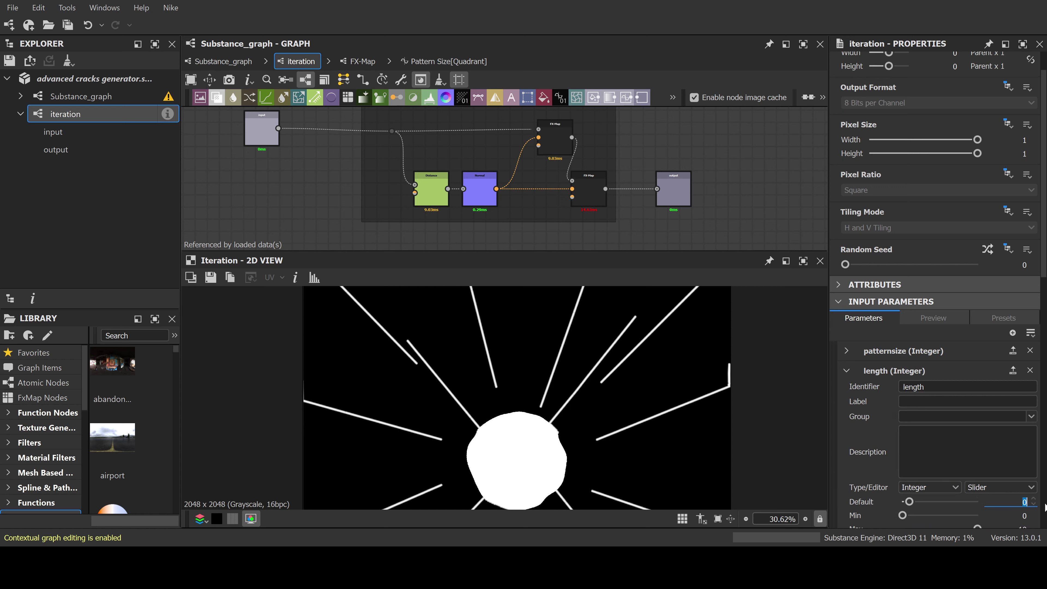
{"action": "type", "text": "50"}
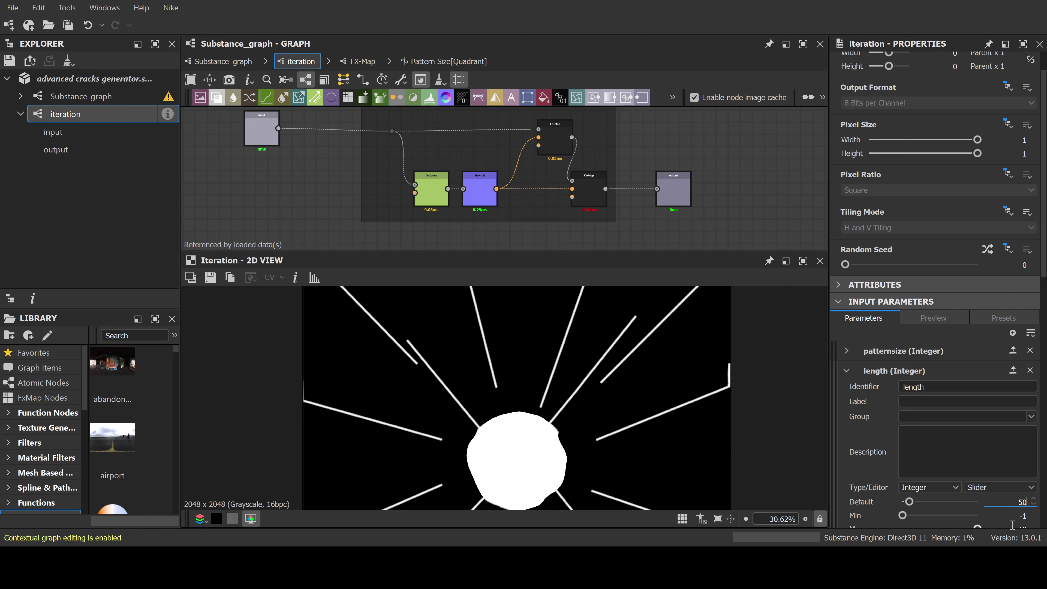
{"action": "double_click", "coordinate": [1018, 516]}
{"action": "type", "text": "0"}
{"action": "key", "text": "Return"}
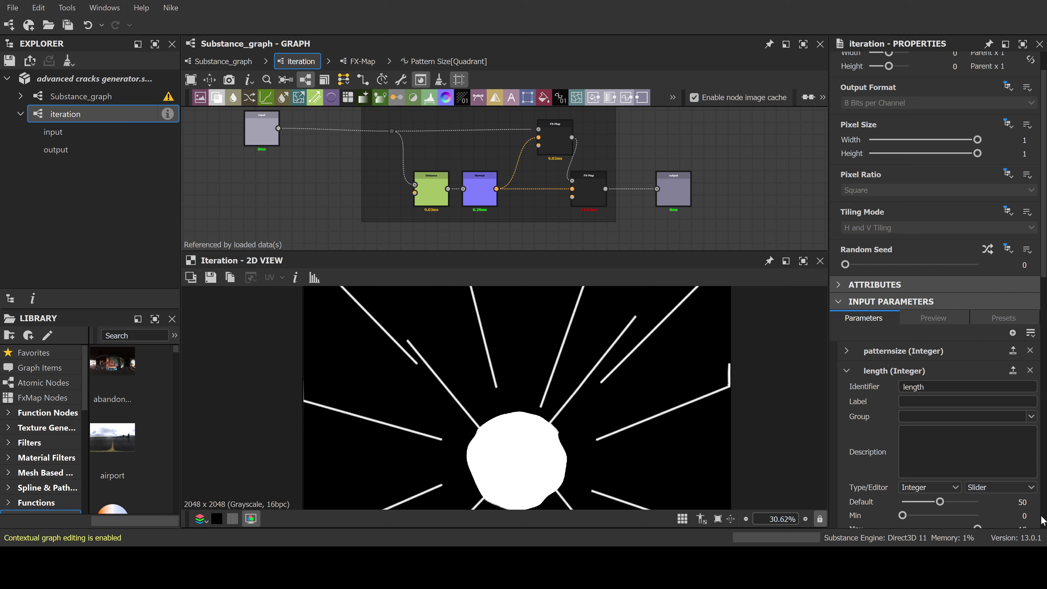
{"action": "scroll", "coordinate": [1021, 503], "scroll_direction": "down", "scroll_amount": 1}
{"action": "double_click", "coordinate": [1022, 488]}
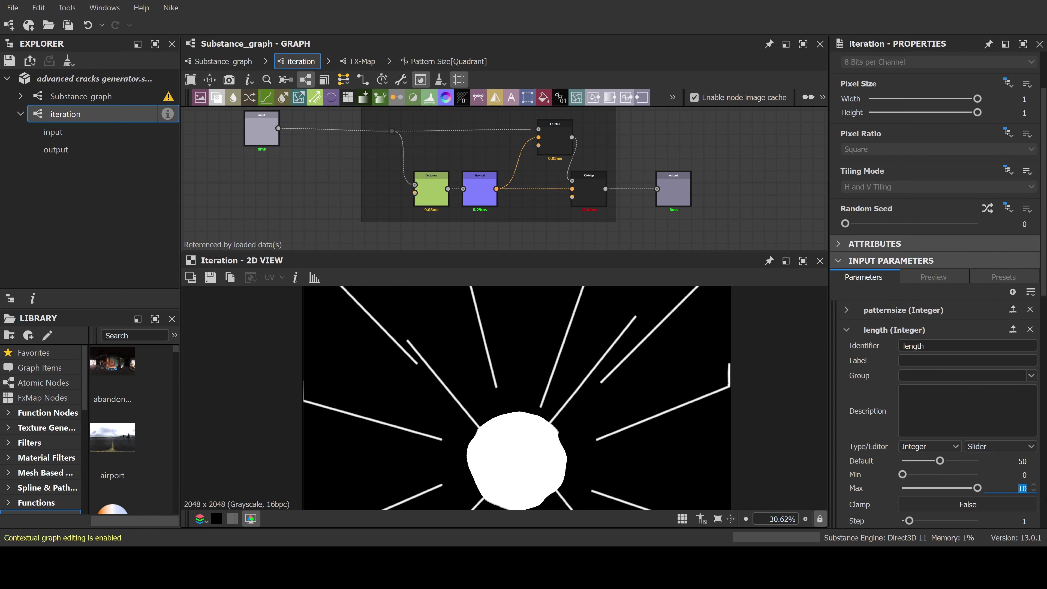
{"action": "type", "text": "300"}
{"action": "key", "text": "Return"}
Inside the upper FX-Map, open the Iterations function of the middle Iterate node directly above the Quadrant
{"action": "left_click", "coordinate": [554, 138]}
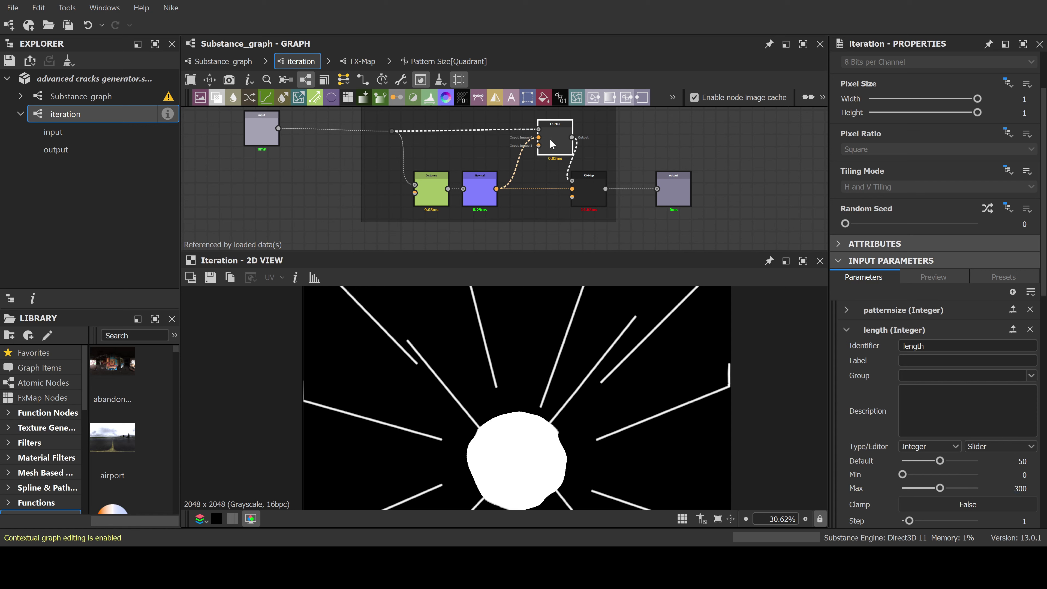
{"action": "double_click", "coordinate": [555, 139]}
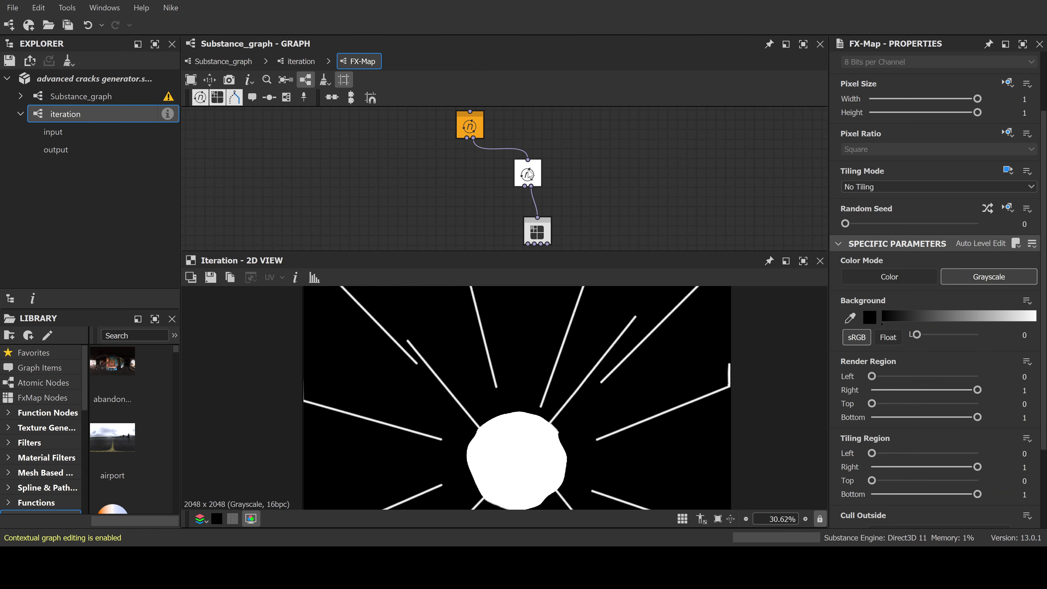
{"action": "left_click", "coordinate": [535, 183]}
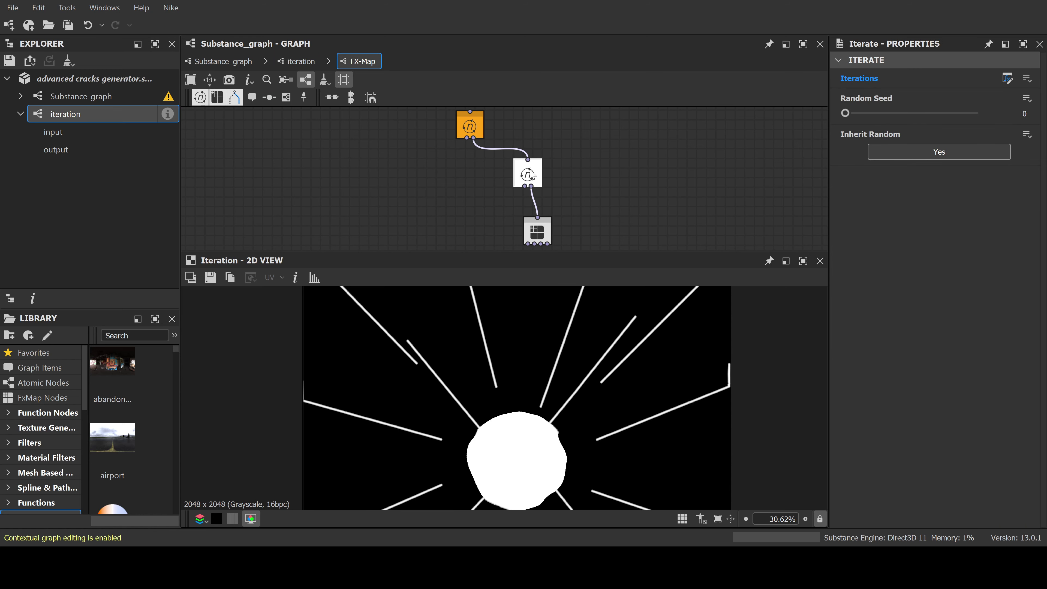
{"action": "left_click_drag", "start_coordinate": [529, 169], "coordinate": [543, 174]}
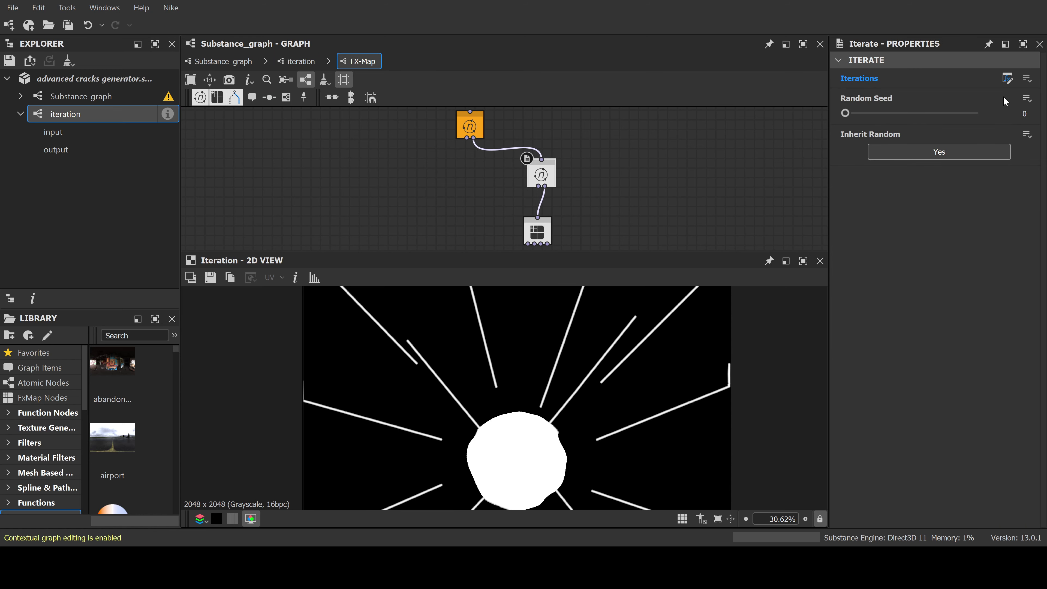
{"action": "left_click", "coordinate": [1006, 80]}
Add a Get Integer node below the 159 constant in the Iterations function and assign it the length variable
{"action": "middle_click_drag", "start_coordinate": [622, 191], "coordinate": [650, 144]}
{"action": "scroll", "coordinate": [595, 174], "scroll_direction": "up", "scroll_amount": 2}
{"action": "middle_click_drag", "start_coordinate": [595, 174], "coordinate": [617, 177]}
{"action": "scroll", "coordinate": [639, 177], "scroll_direction": "up", "scroll_amount": 1}
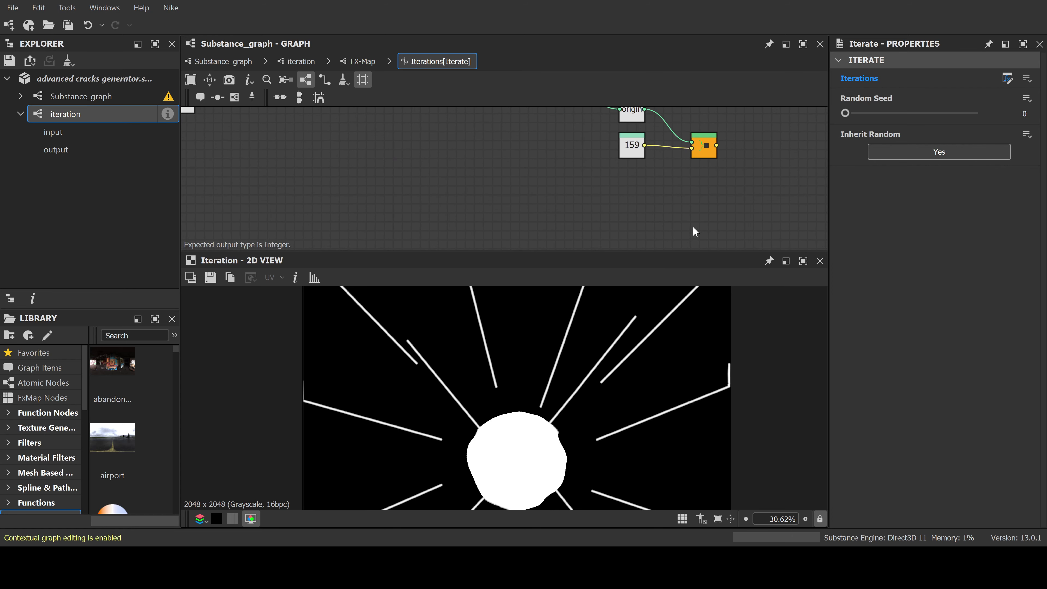
{"action": "left_click", "coordinate": [688, 246]}
{"action": "left_click_drag", "start_coordinate": [643, 176], "coordinate": [636, 191]}
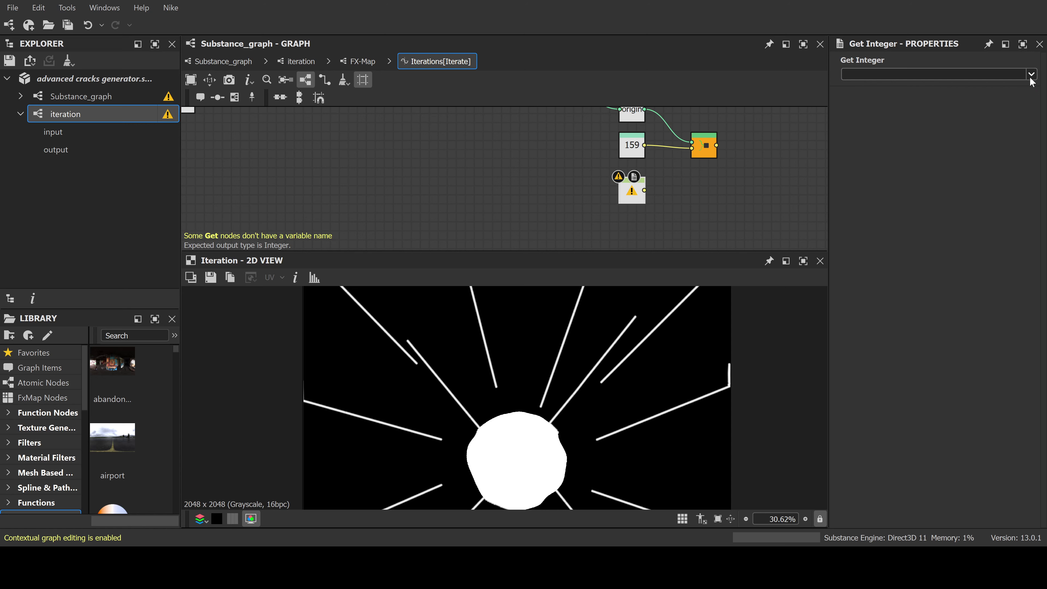
{"action": "left_click", "coordinate": [855, 105]}
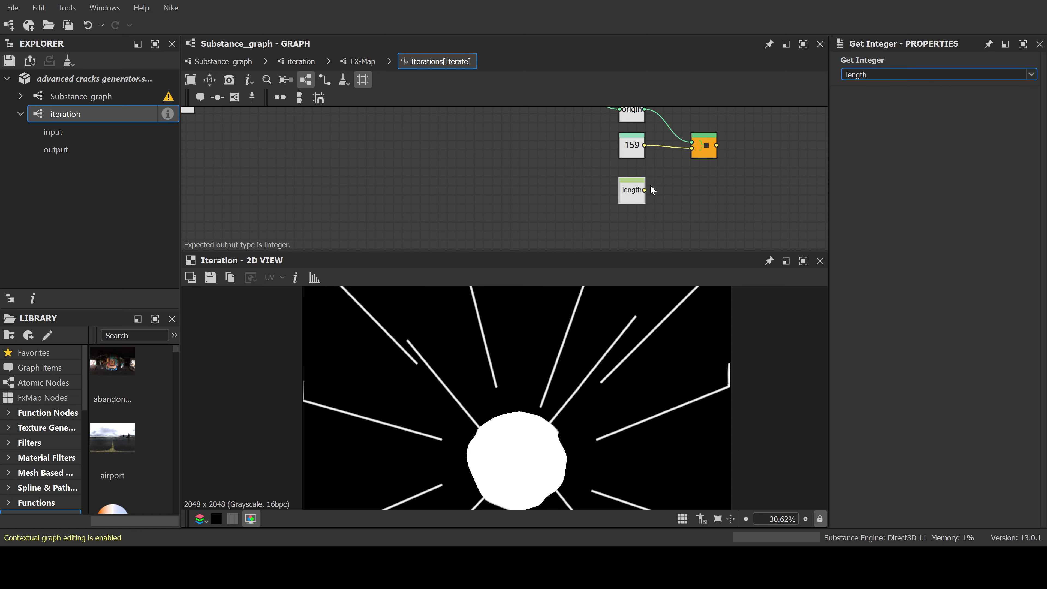
Replace the 159 constant feeding the Iterations function's final node with the Get Integer node that reads length
{"action": "left_click_drag", "start_coordinate": [645, 190], "coordinate": [699, 153]}
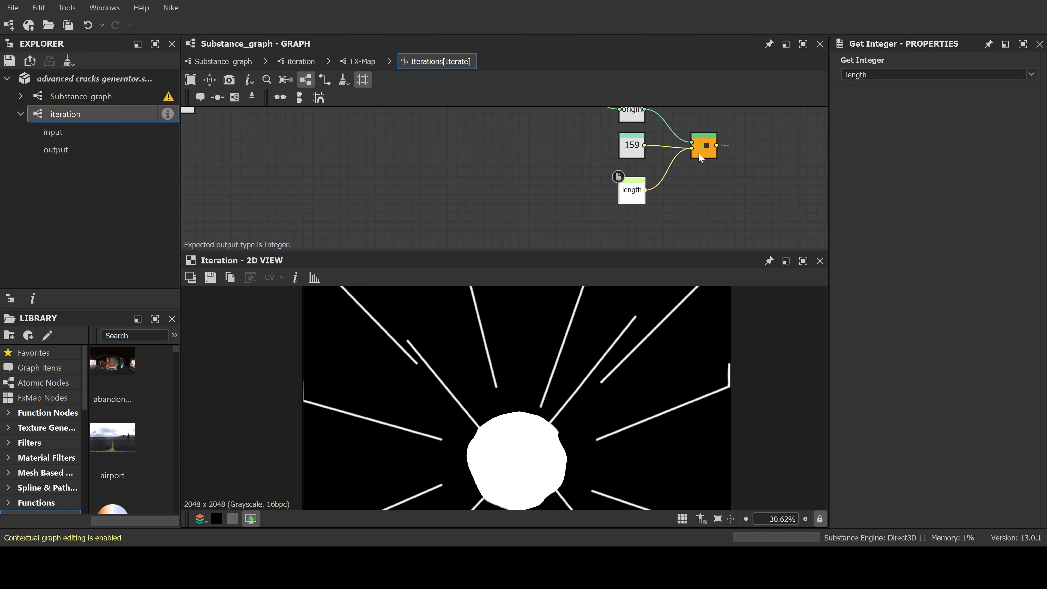
{"action": "left_click", "coordinate": [635, 146]}
{"action": "key", "text": "Delete"}
{"action": "left_click_drag", "start_coordinate": [632, 191], "coordinate": [632, 146]}
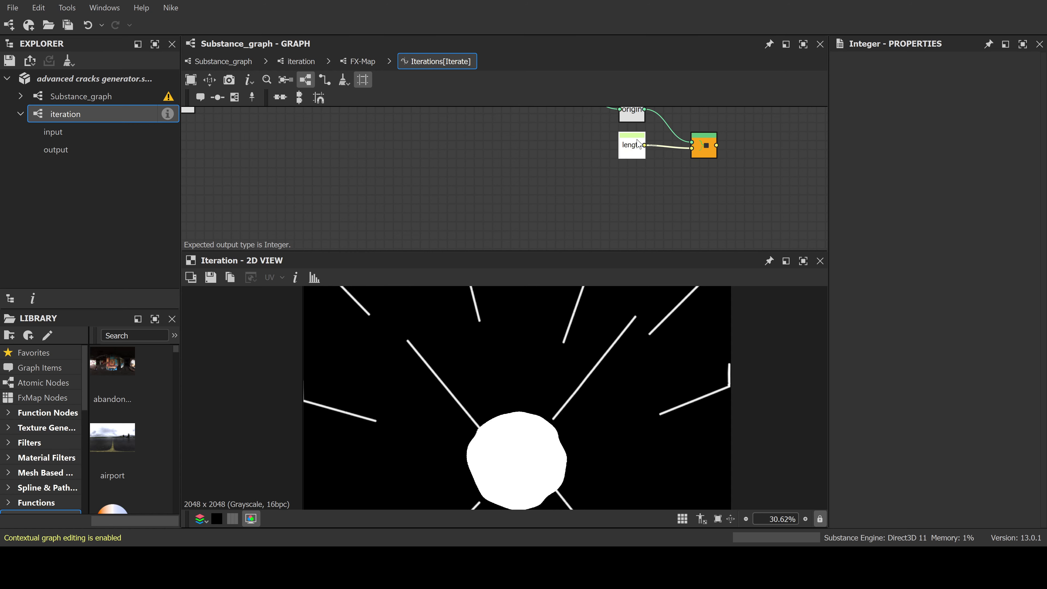
In the other FX-Map's Iterations function, paste the length Get Integer node and connect it in place of the 159 constant
{"action": "left_click", "coordinate": [294, 61]}
{"action": "left_click", "coordinate": [585, 188]}
{"action": "double_click", "coordinate": [585, 188]}
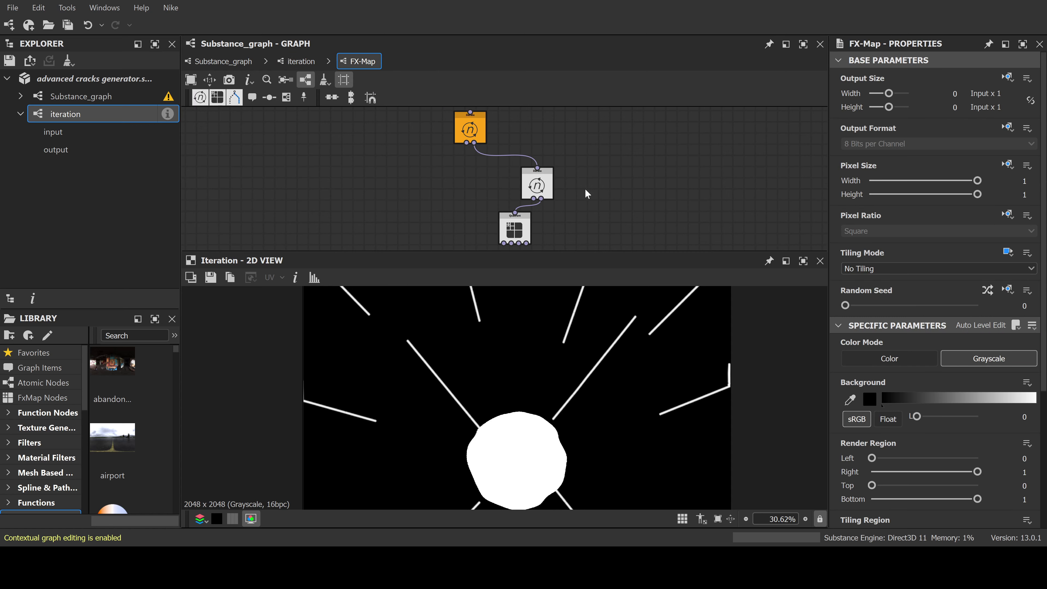
{"action": "left_click", "coordinate": [1007, 78]}
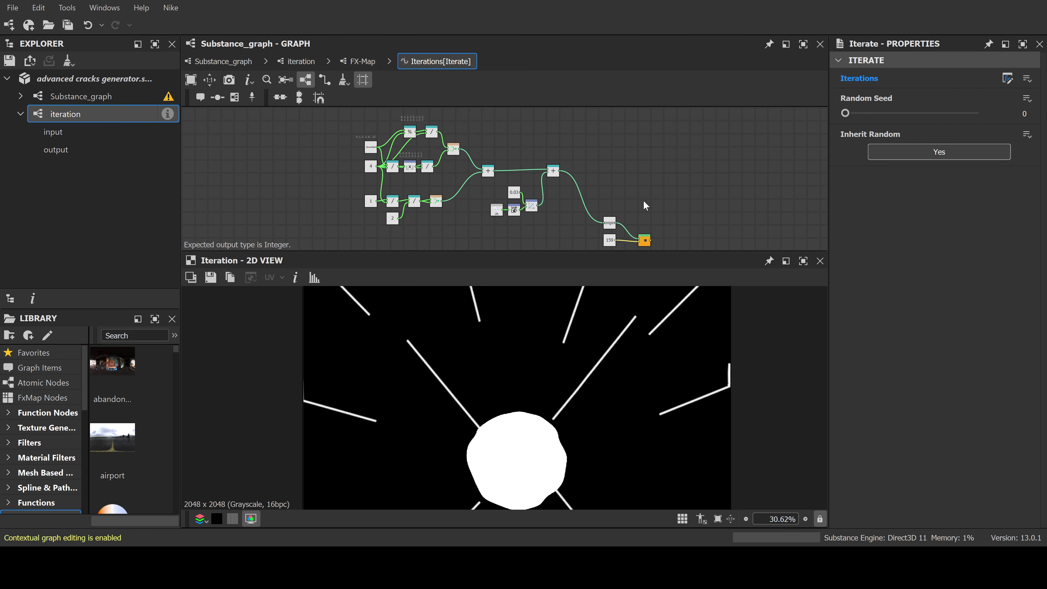
{"action": "key", "text": "ctrl+v"}
{"action": "left_click_drag", "start_coordinate": [509, 174], "coordinate": [656, 161]}
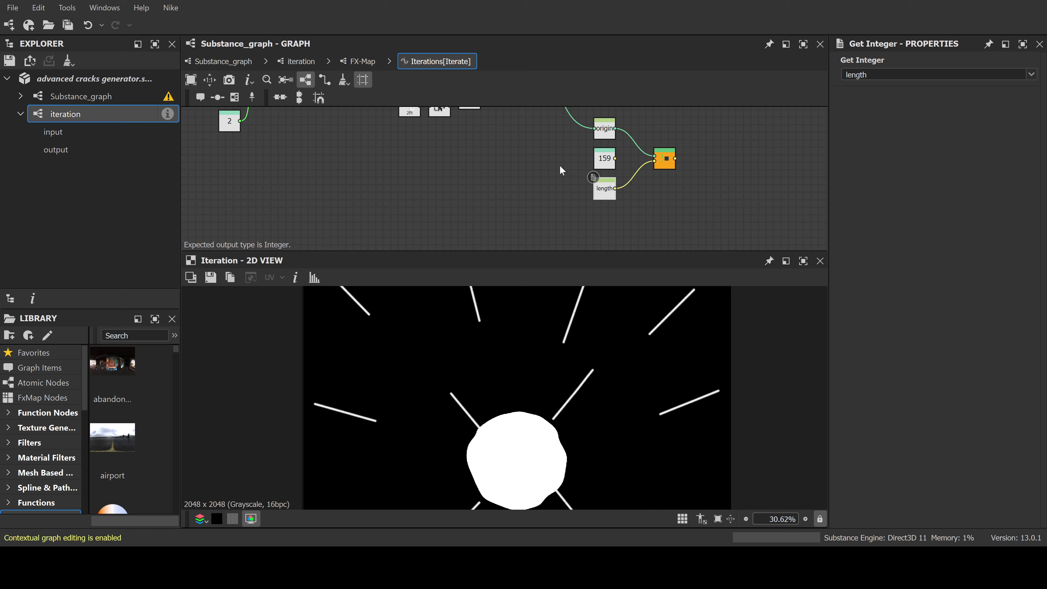
{"action": "left_click", "coordinate": [607, 160]}
Return to Substance_graph and set the iteration node's length to 55
{"action": "left_click", "coordinate": [231, 62]}
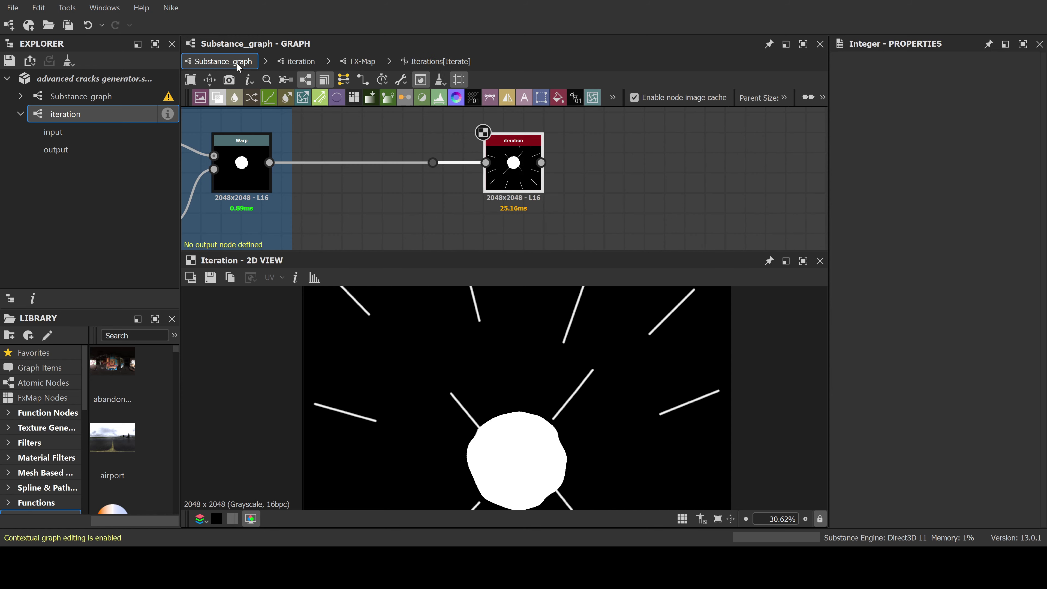
{"action": "left_click", "coordinate": [518, 177]}
{"action": "scroll", "coordinate": [586, 428], "scroll_direction": "down", "scroll_amount": 4}
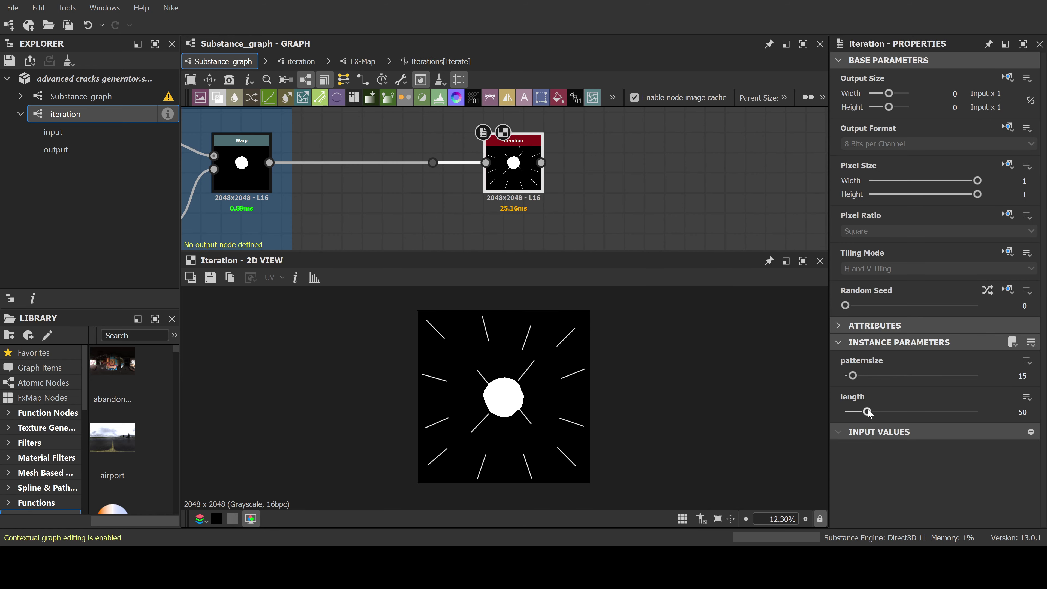
{"action": "mouse_move", "coordinate": [867, 412]}
{"action": "left_mouse_down"}
{"action": "mouse_move", "coordinate": [904, 412]}
{"action": "mouse_move", "coordinate": [859, 414]}
{"action": "mouse_move", "coordinate": [878, 415]}
{"action": "mouse_move", "coordinate": [876, 422]}
{"action": "mouse_move", "coordinate": [869, 412]}
{"action": "left_mouse_up"}
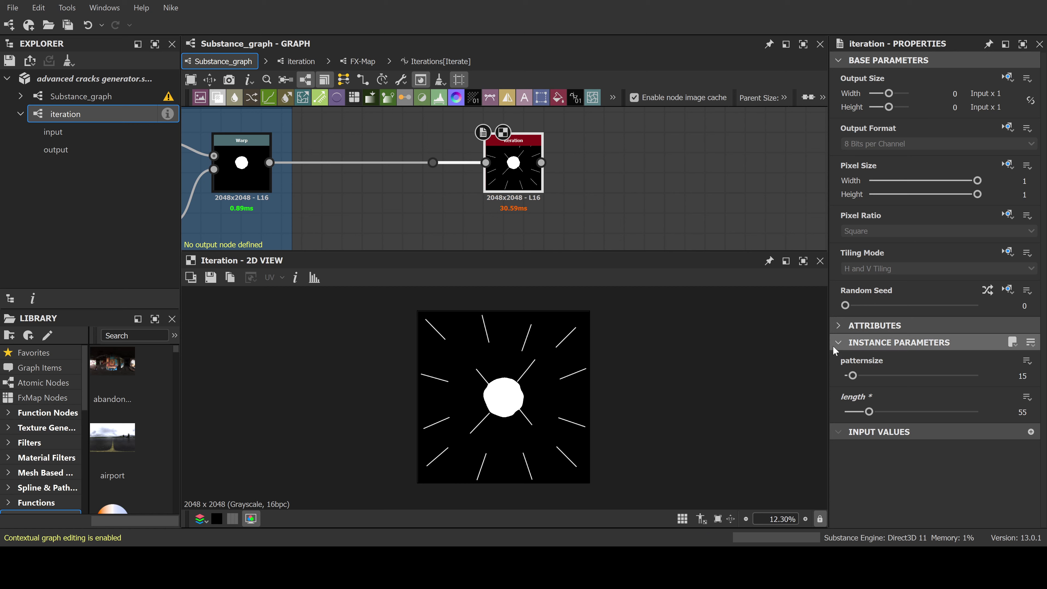
Open the iteration graph, widen the iteration frame, and spread the nodes apart to make room after the Normal node
{"action": "scroll", "coordinate": [627, 219], "scroll_direction": "down", "scroll_amount": 4}
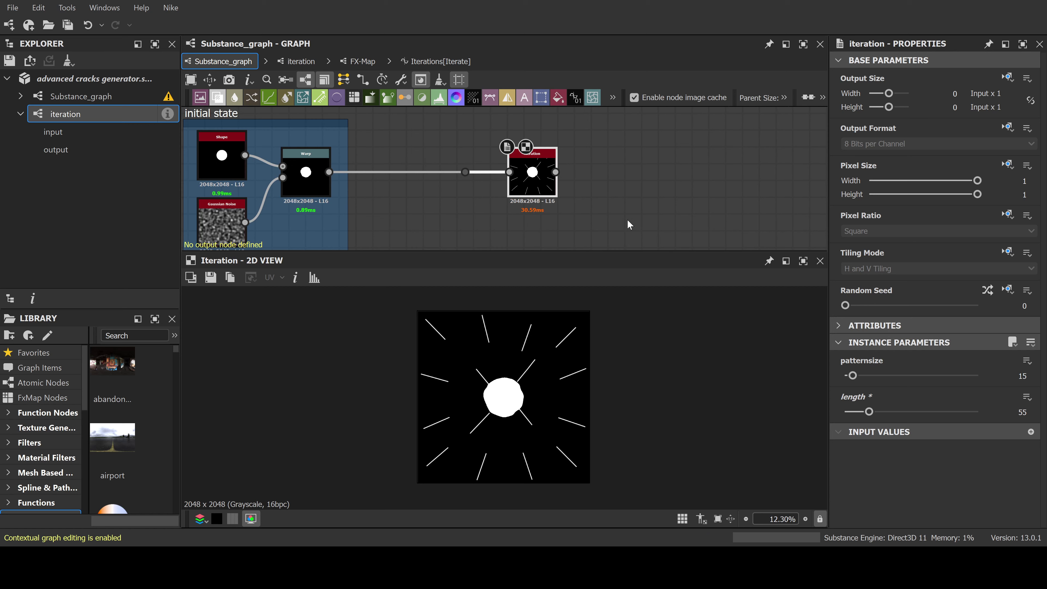
{"action": "scroll", "coordinate": [634, 223], "scroll_direction": "down", "scroll_amount": 1}
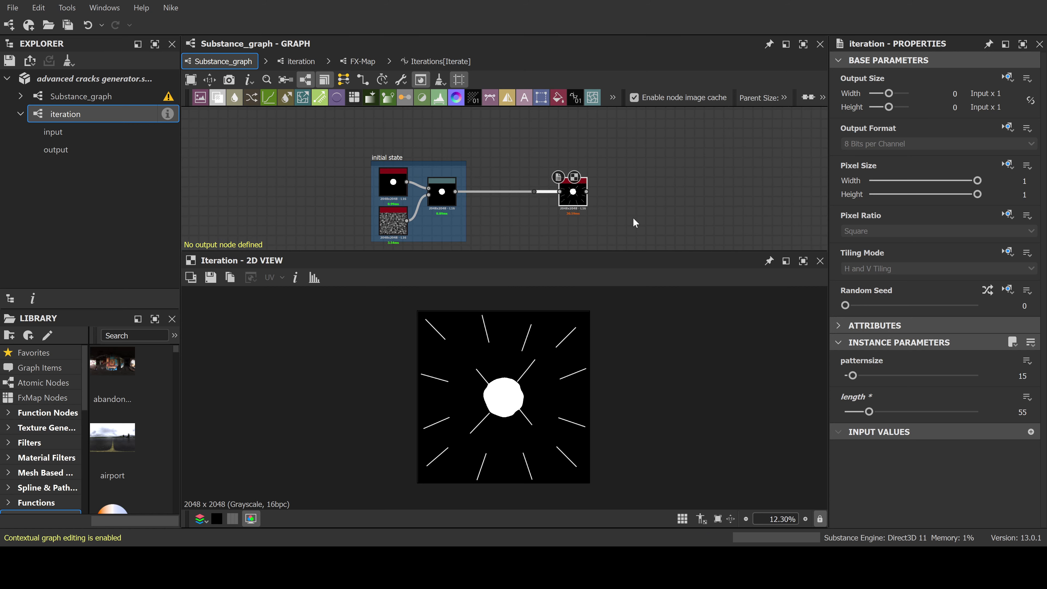
{"action": "scroll", "coordinate": [593, 219], "scroll_direction": "down", "scroll_amount": 3}
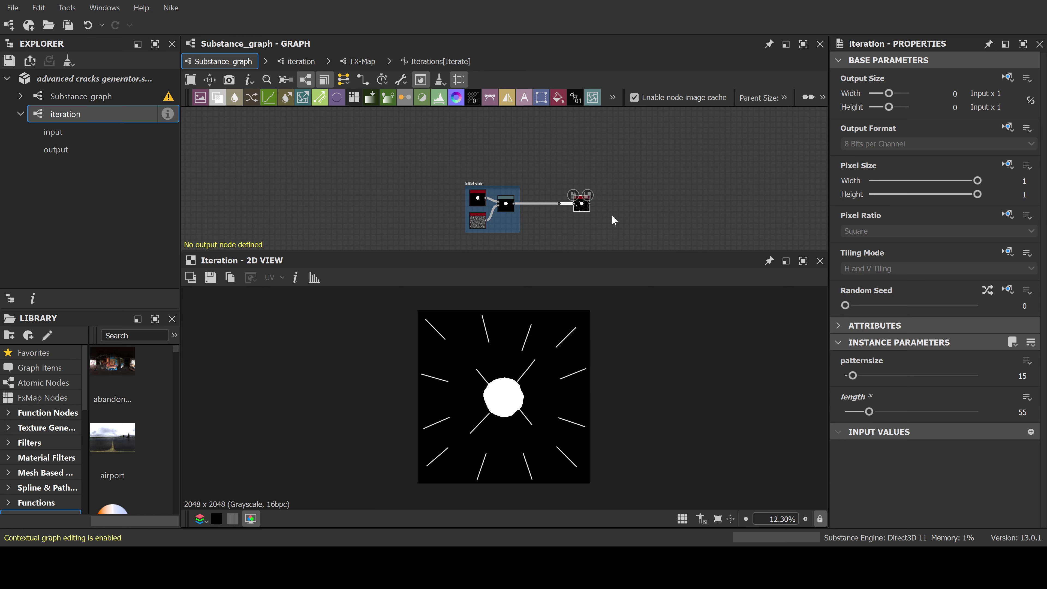
{"action": "scroll", "coordinate": [599, 220], "scroll_direction": "up", "scroll_amount": 4}
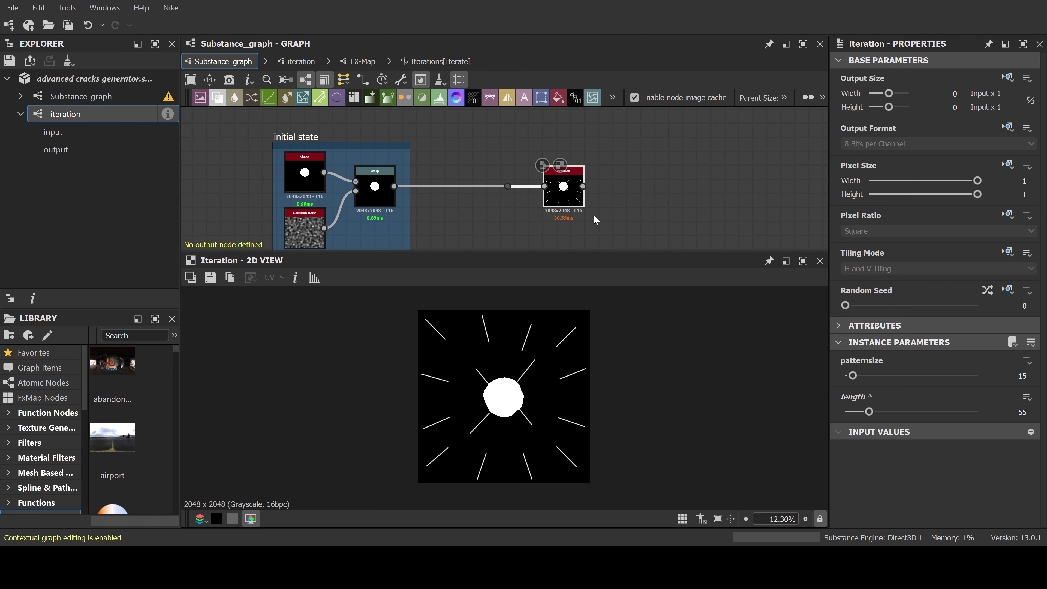
{"action": "double_click", "coordinate": [562, 188]}
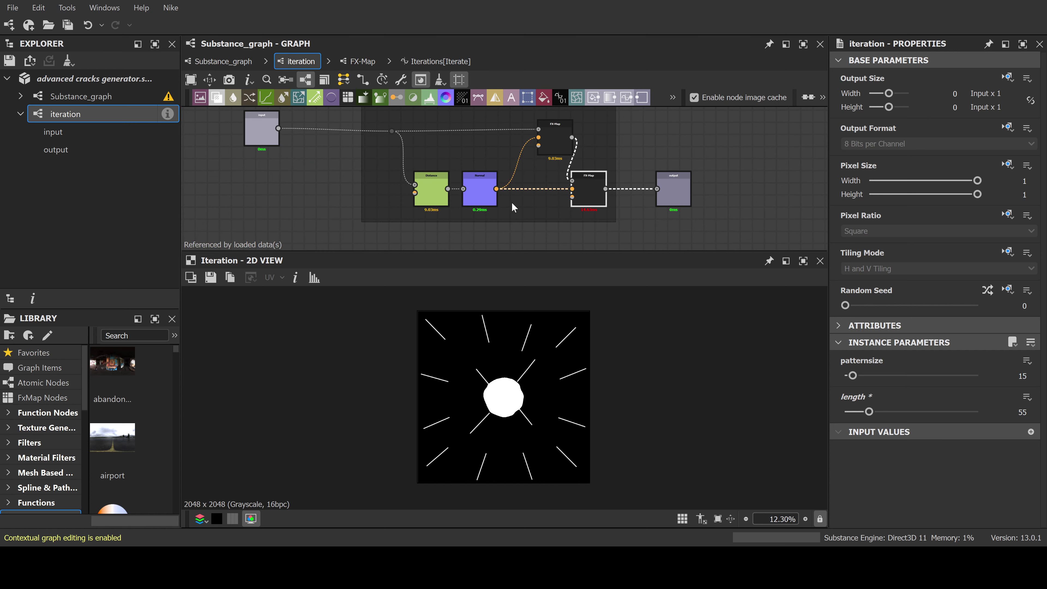
{"action": "left_click_drag", "start_coordinate": [432, 194], "coordinate": [466, 194]}
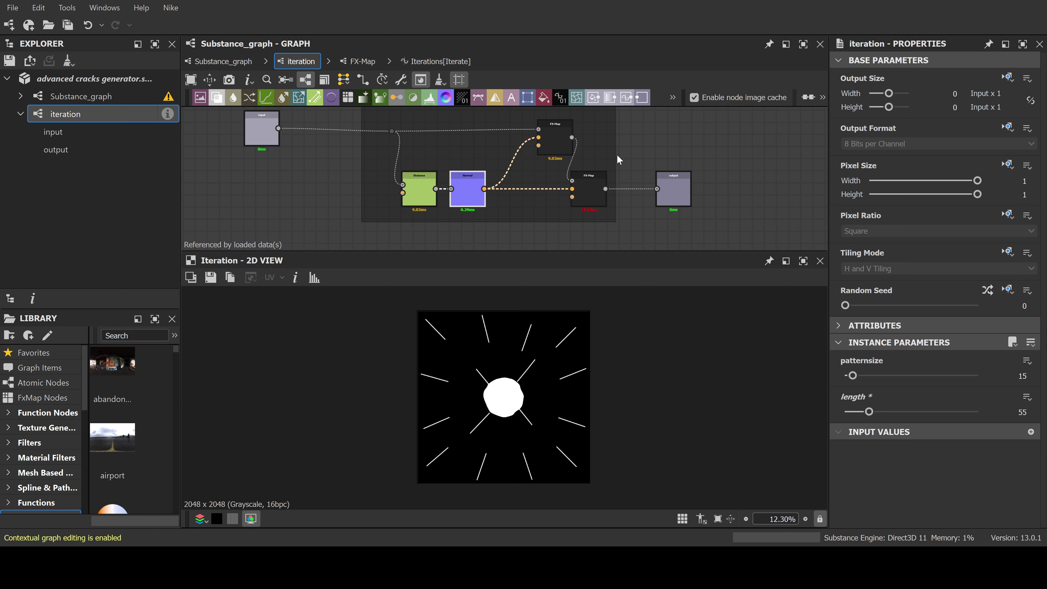
{"action": "left_click_drag", "start_coordinate": [673, 187], "coordinate": [747, 188]}
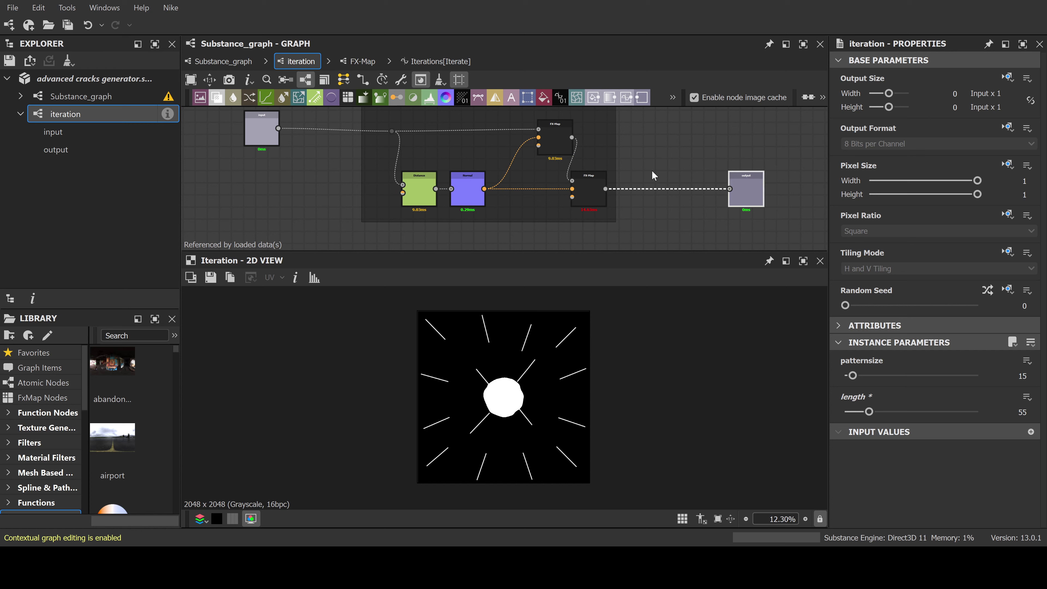
{"action": "left_click_drag", "start_coordinate": [616, 148], "coordinate": [704, 148]}
{"action": "left_click_drag", "start_coordinate": [590, 190], "coordinate": [662, 190]}
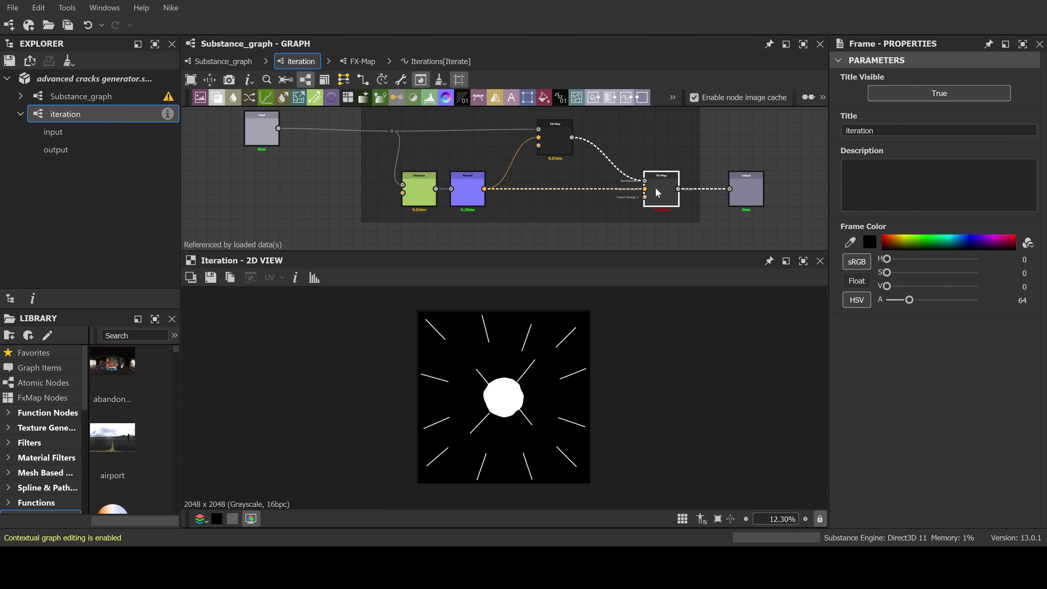
{"action": "left_click", "coordinate": [561, 143]}
{"action": "left_click_drag", "start_coordinate": [560, 143], "coordinate": [606, 146]}
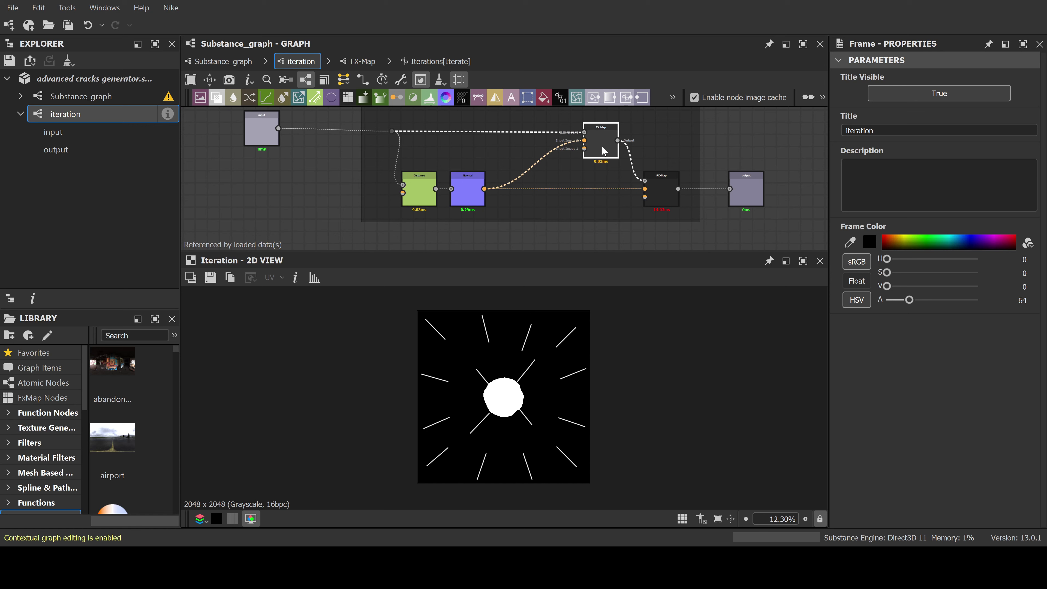
Insert a blur_hq node between the Normal node and both FX-Map inputs, and preview it
{"action": "left_click", "coordinate": [472, 196]}
{"action": "left_click", "coordinate": [471, 195]}
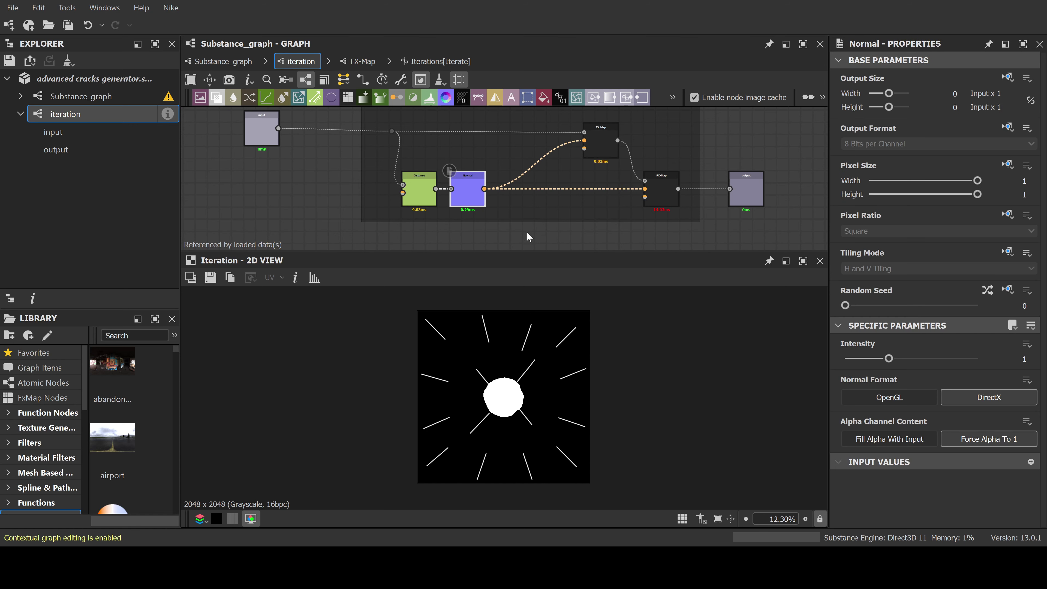
{"action": "key", "text": "ctrl+v"}
{"action": "double_click", "coordinate": [525, 199]}
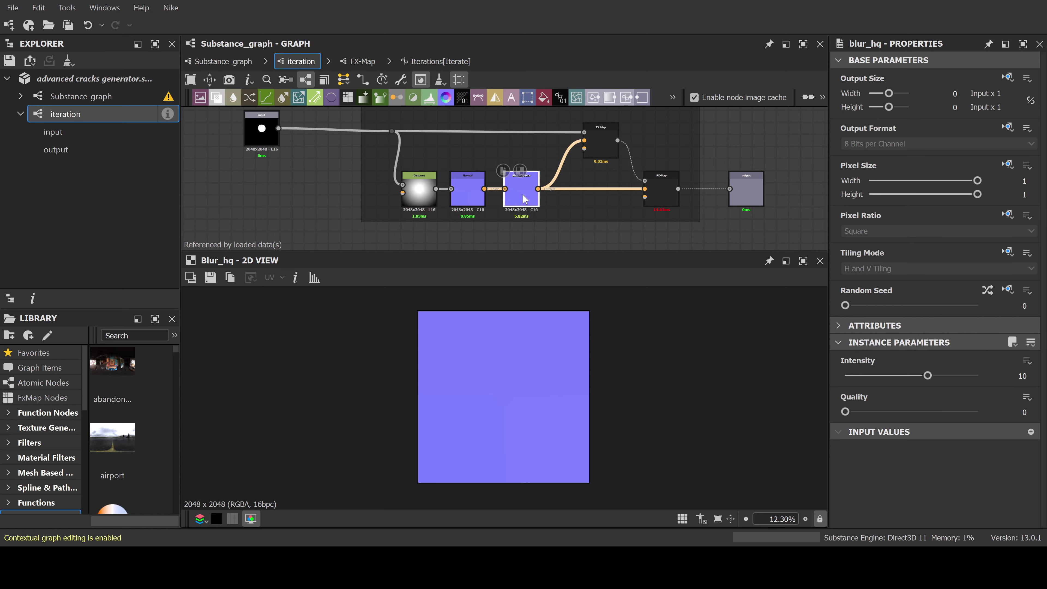
{"action": "left_click_drag", "start_coordinate": [525, 199], "coordinate": [520, 199]}
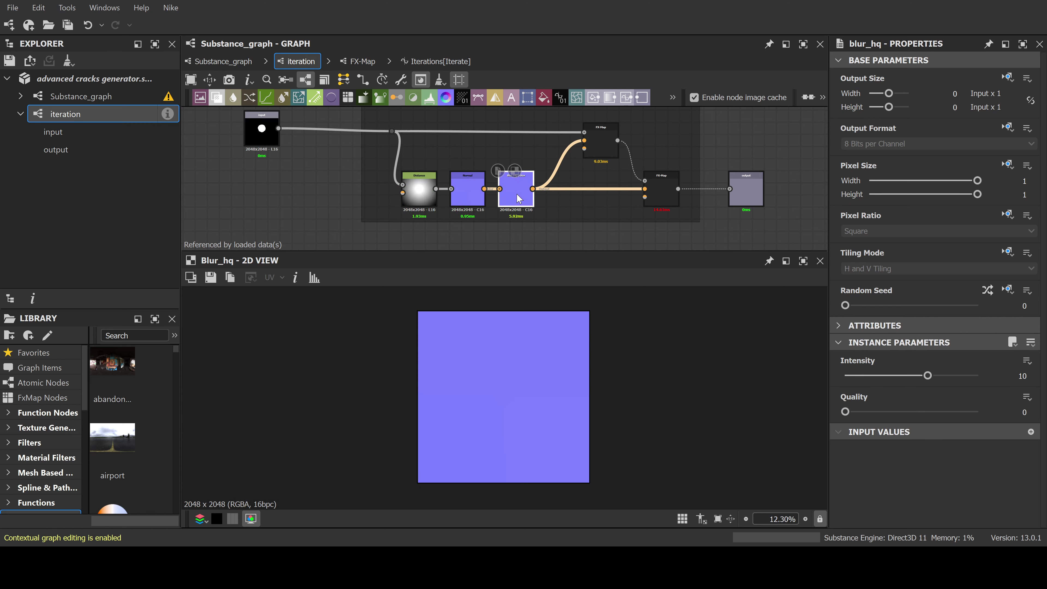
Expose the blur_hq node's Intensity as a graph parameter and set it to 0 on the iteration node in Substance_graph
{"action": "left_click", "coordinate": [1029, 364]}
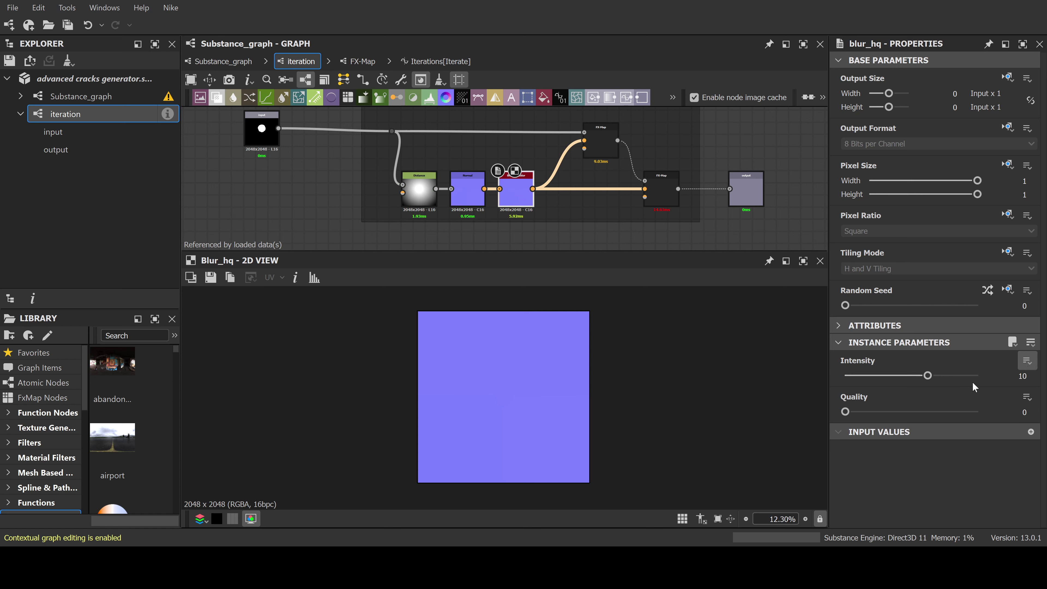
{"action": "left_click", "coordinate": [619, 368]}
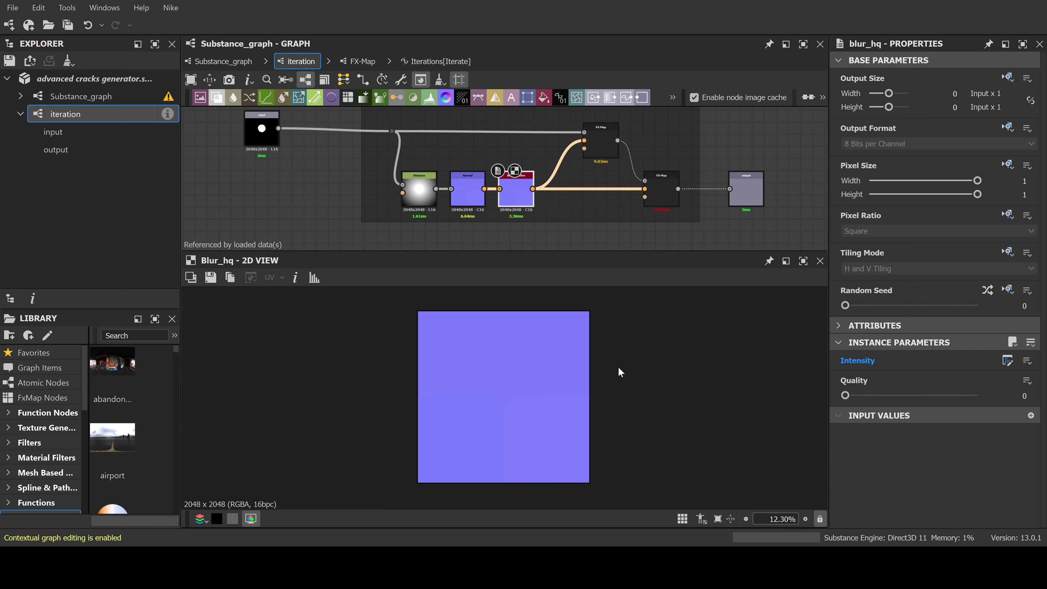
{"action": "left_click", "coordinate": [219, 62]}
{"action": "double_click", "coordinate": [570, 193]}
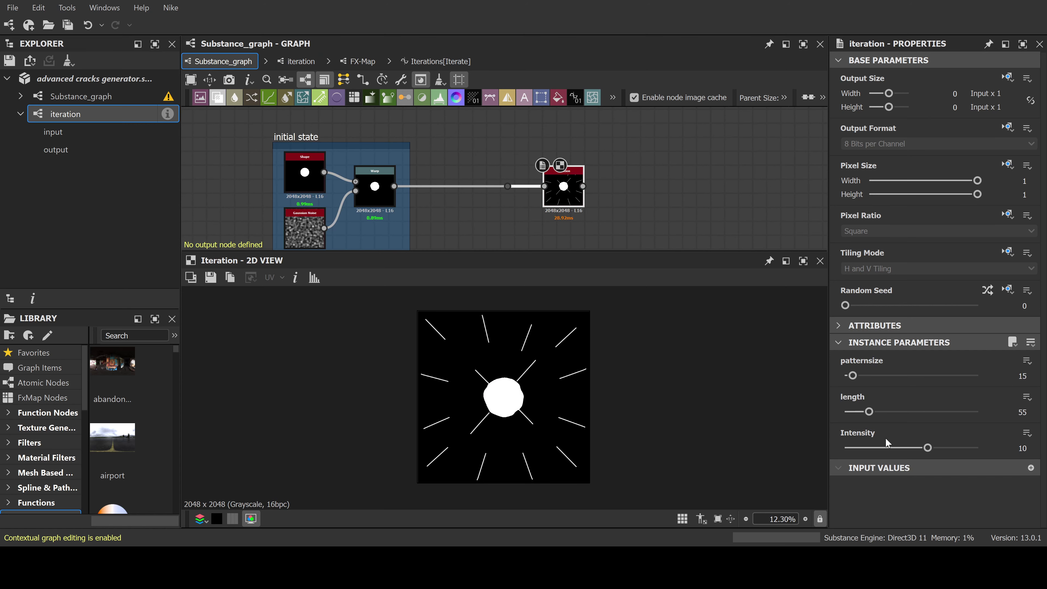
{"action": "left_click_drag", "start_coordinate": [926, 449], "coordinate": [817, 457]}
Duplicate the iteration node twice and connect the three iteration nodes in series
{"action": "middle_click_drag", "start_coordinate": [629, 207], "coordinate": [554, 177]}
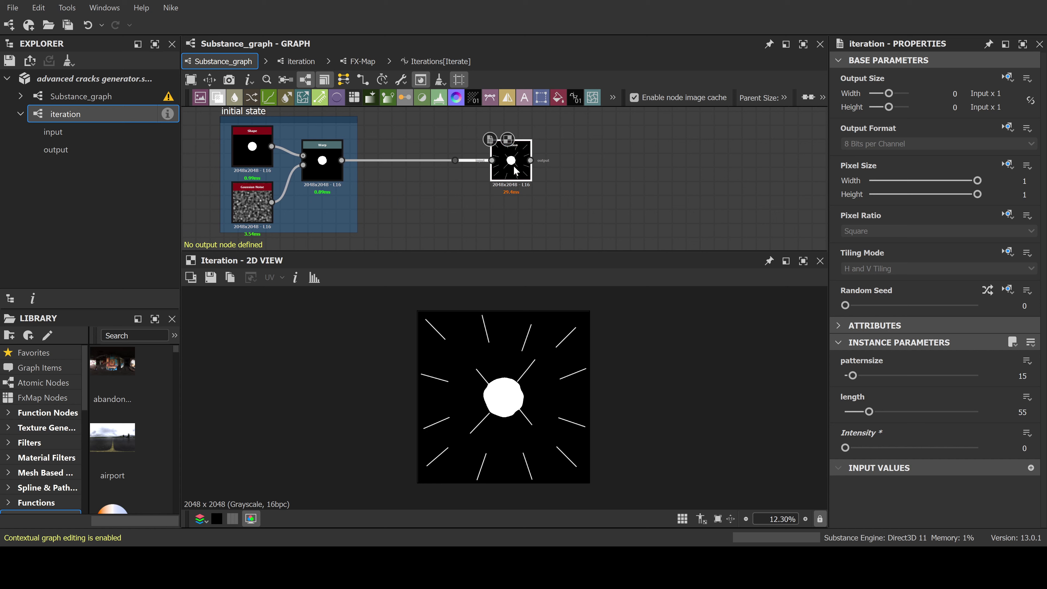
{"action": "key", "text": "ctrl+d"}
{"action": "left_click_drag", "start_coordinate": [494, 169], "coordinate": [593, 179]}
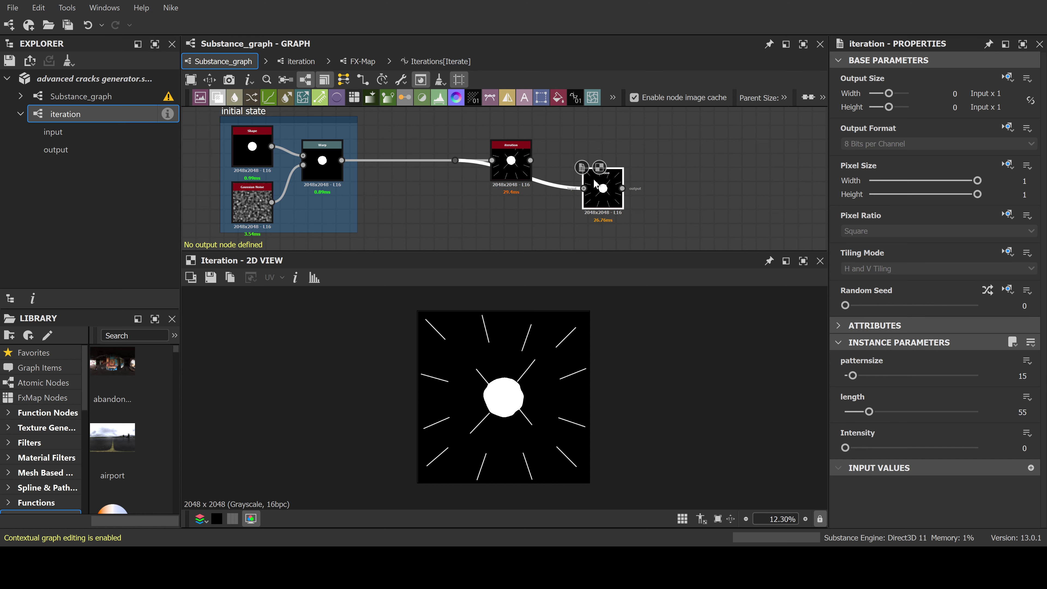
{"action": "left_click_drag", "start_coordinate": [530, 159], "coordinate": [574, 158]}
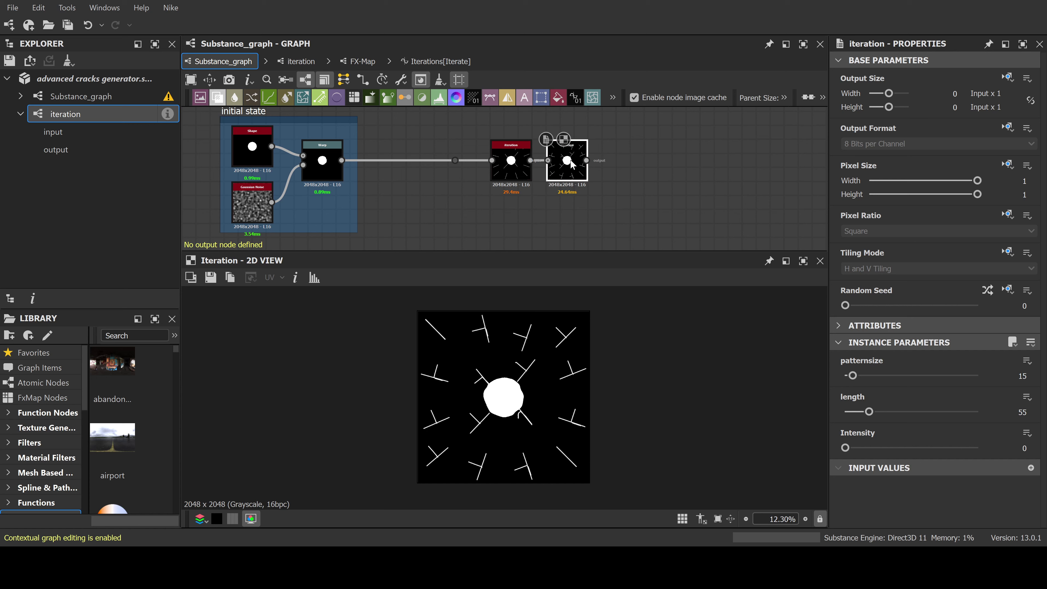
{"action": "key", "text": "ctrl+d"}
{"action": "left_click_drag", "start_coordinate": [507, 179], "coordinate": [630, 165]}
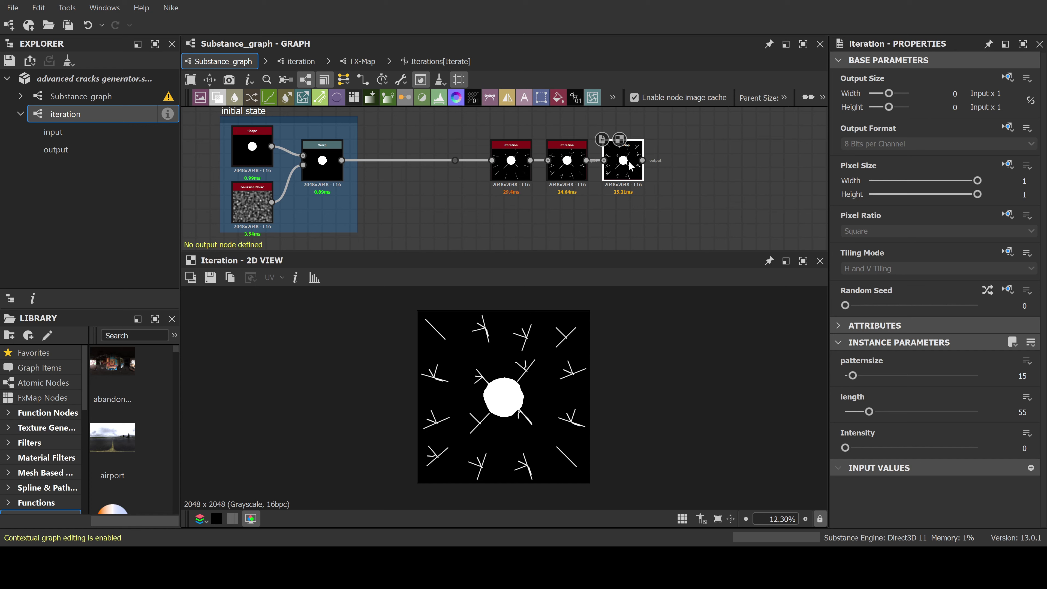
Set the Random Seed to 1 on the second iteration node and to 2 on the third
{"action": "left_click", "coordinate": [569, 165]}
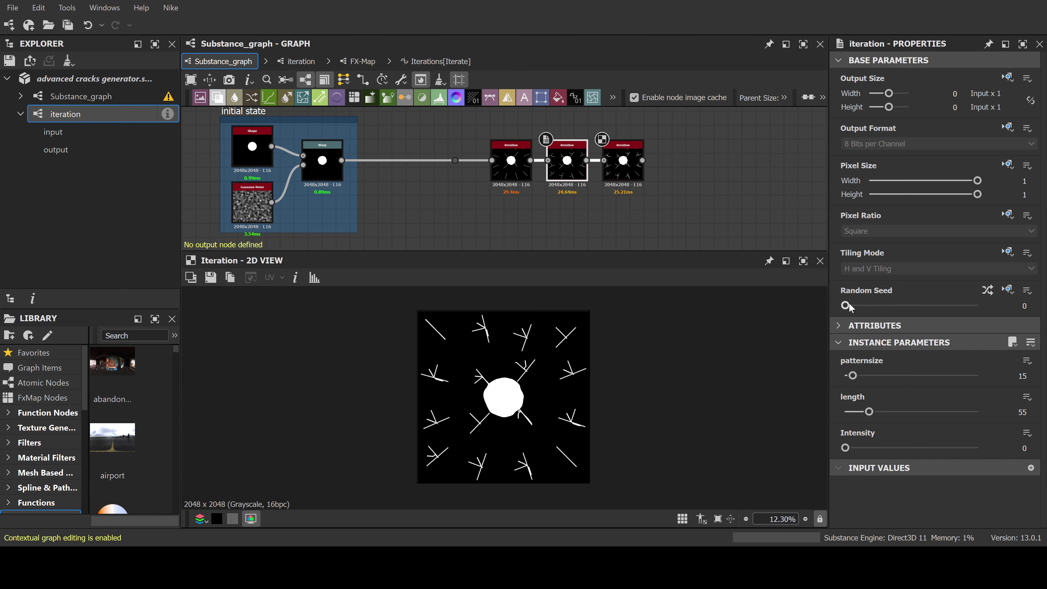
{"action": "left_click_drag", "start_coordinate": [849, 306], "coordinate": [870, 305]}
{"action": "left_click", "coordinate": [622, 165]}
{"action": "middle_click_drag", "start_coordinate": [659, 205], "coordinate": [610, 201]}
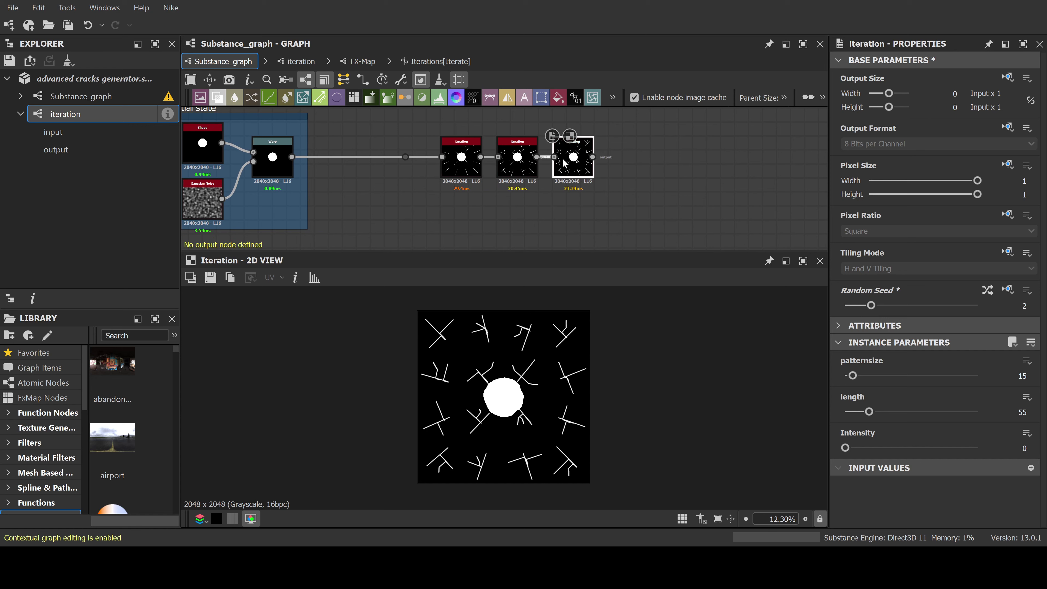
Add a fourth iteration node at the end of the chain by duplicating the third, and set its Random Seed to 4
{"action": "key", "text": "ctrl+d"}
{"action": "left_click_drag", "start_coordinate": [498, 182], "coordinate": [623, 165]}
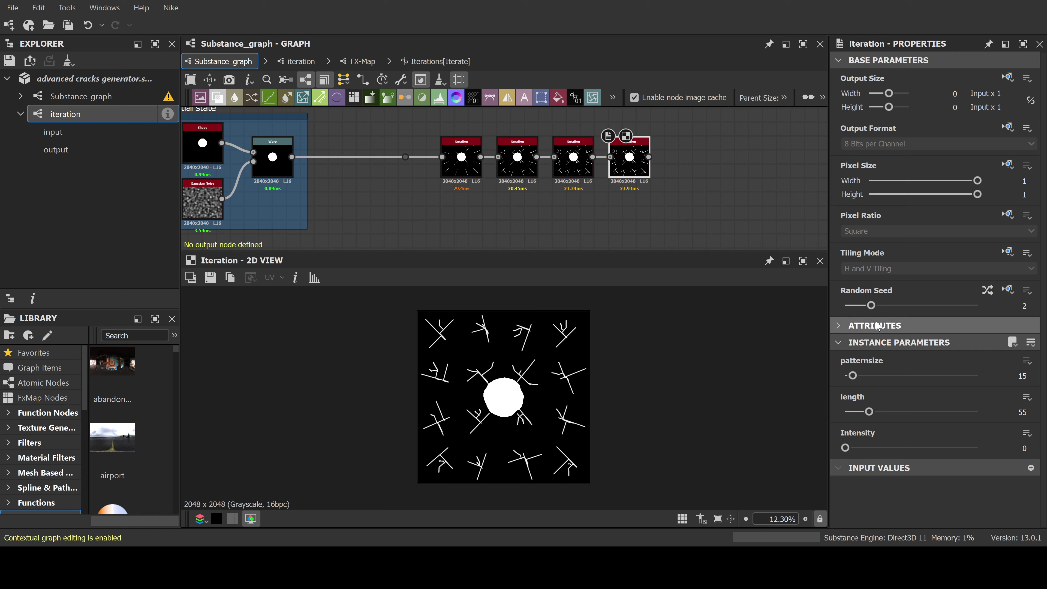
{"action": "left_click_drag", "start_coordinate": [871, 305], "coordinate": [898, 306]}
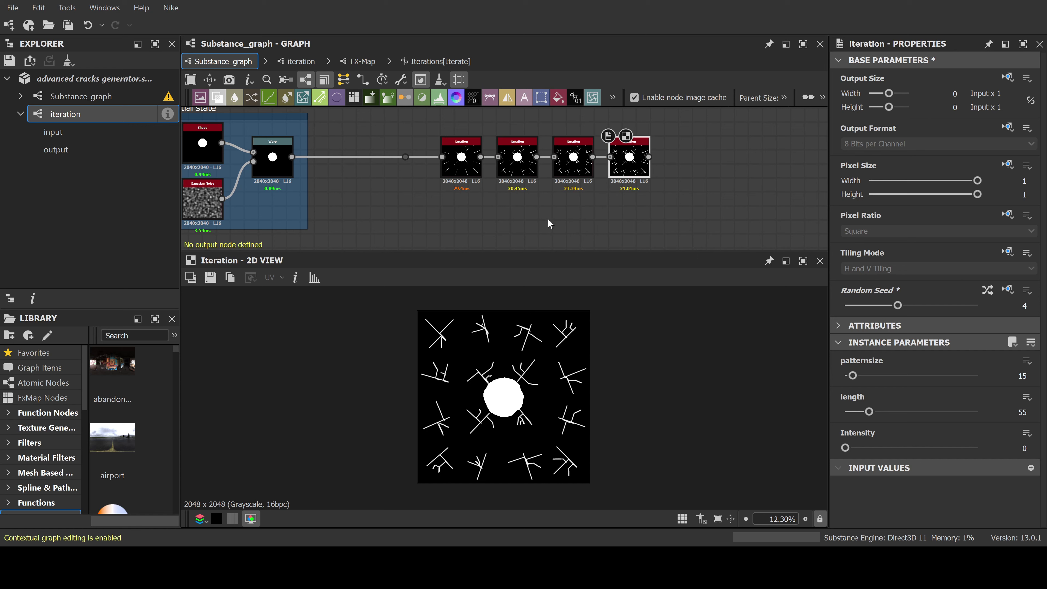
Set the length to 149 on the first iteration node, 292 on the second and 157 on the third
{"action": "middle_click_drag", "start_coordinate": [524, 223], "coordinate": [558, 227]}
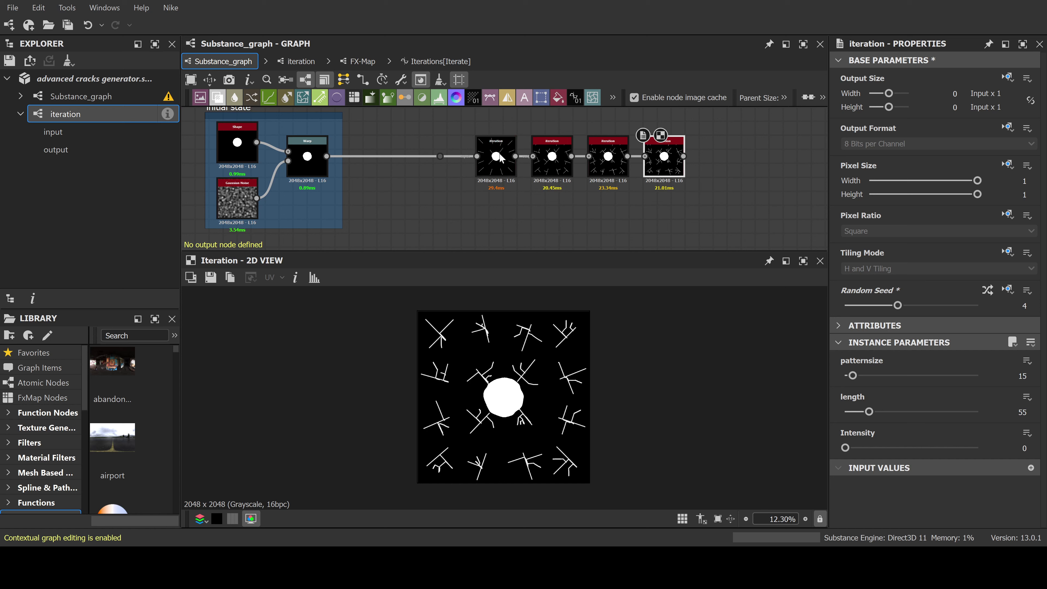
{"action": "left_click", "coordinate": [514, 164]}
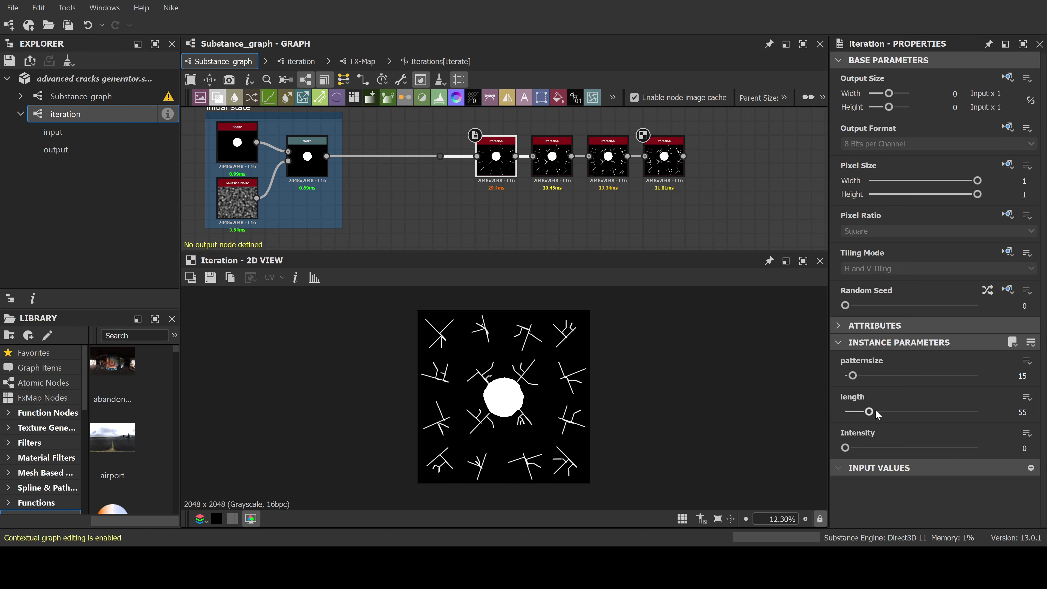
{"action": "left_click_drag", "start_coordinate": [870, 412], "coordinate": [912, 417]}
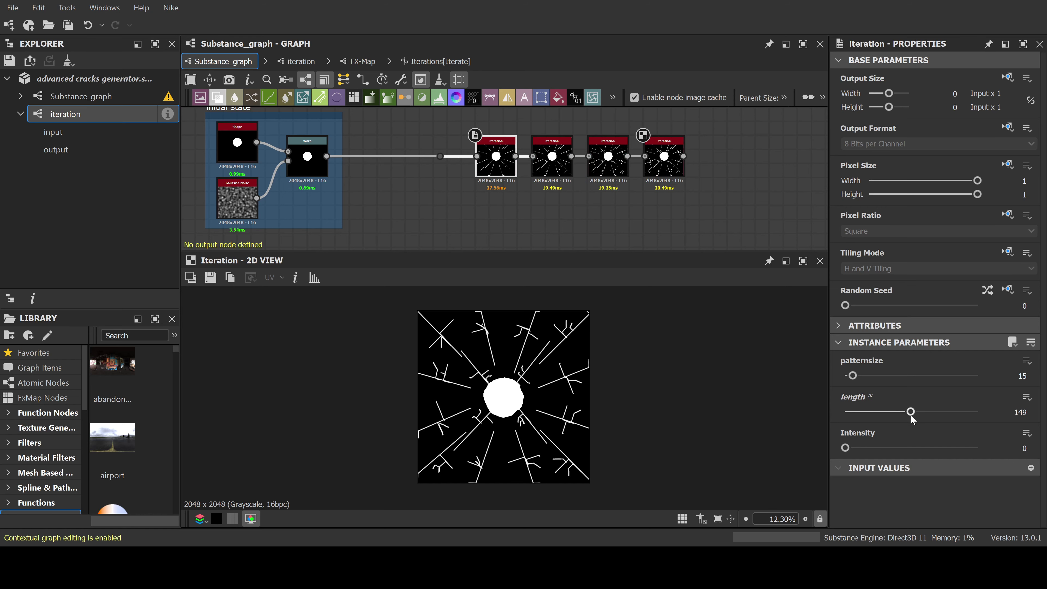
{"action": "left_click", "coordinate": [563, 159]}
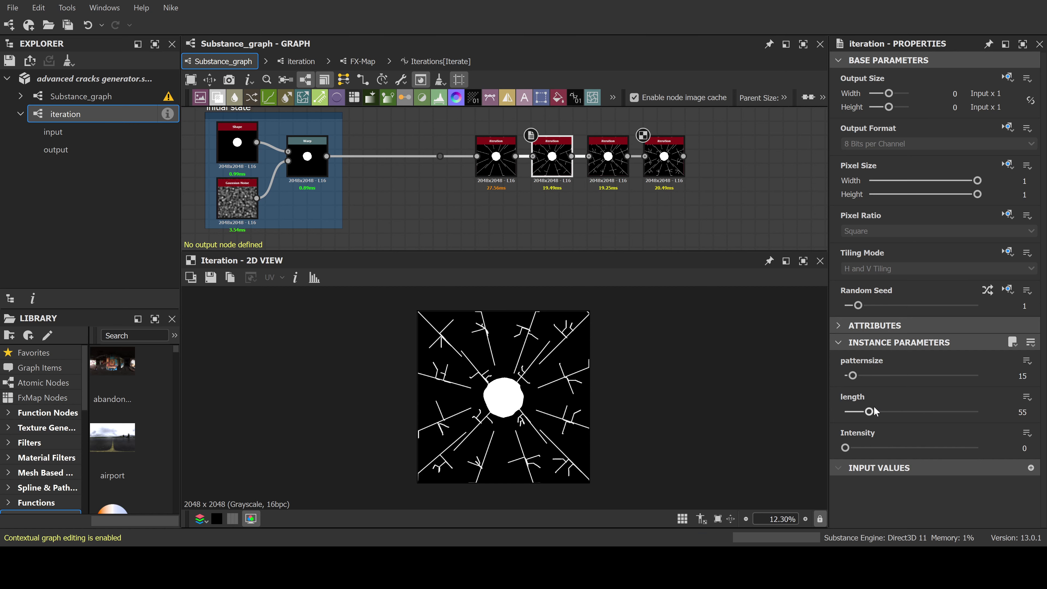
{"action": "left_click_drag", "start_coordinate": [869, 412], "coordinate": [975, 417]}
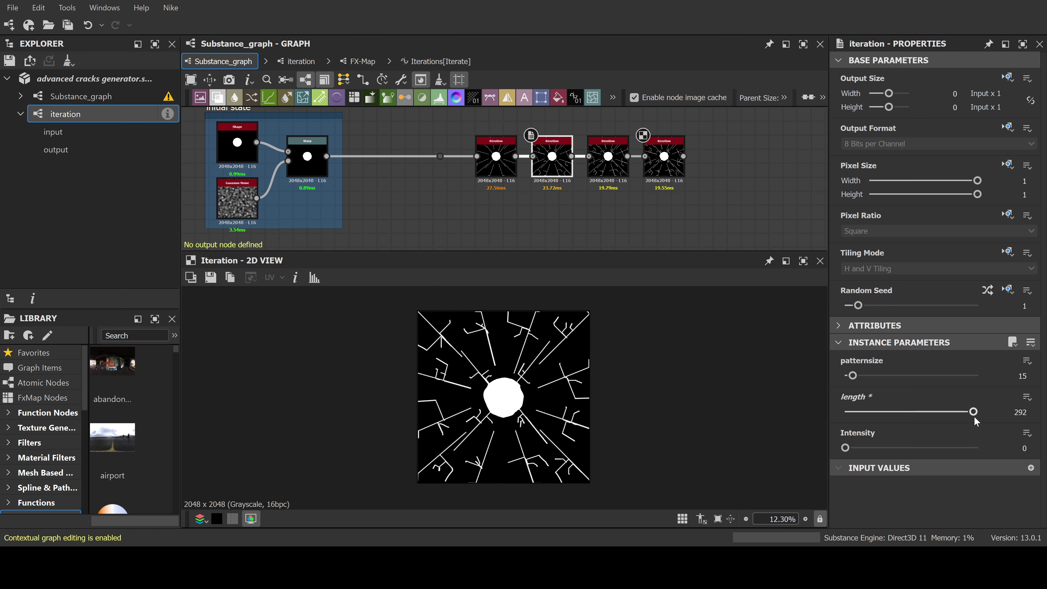
{"action": "left_click", "coordinate": [612, 156]}
{"action": "left_click_drag", "start_coordinate": [870, 412], "coordinate": [915, 414]}
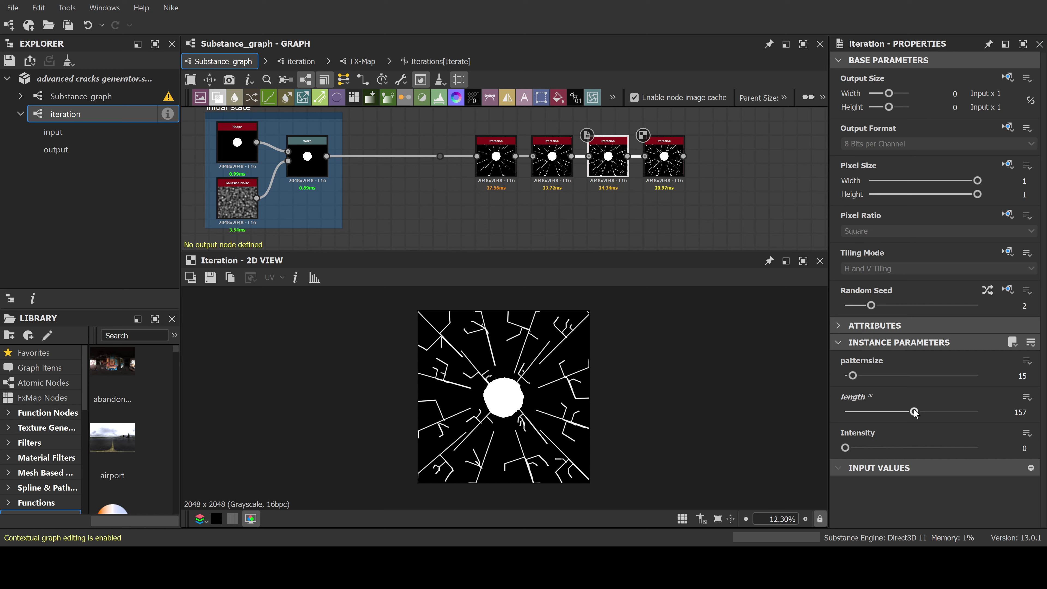
Reduce the first iteration node's length to 2 and preview the fourth iteration node's output
{"action": "left_click", "coordinate": [496, 159]}
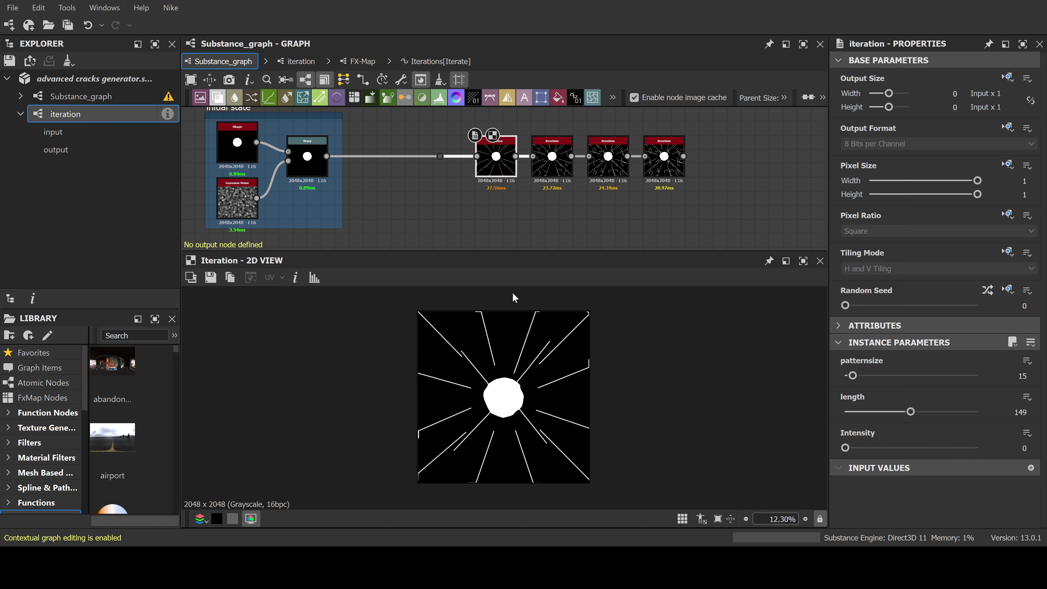
{"action": "left_click_drag", "start_coordinate": [881, 411], "coordinate": [844, 421]}
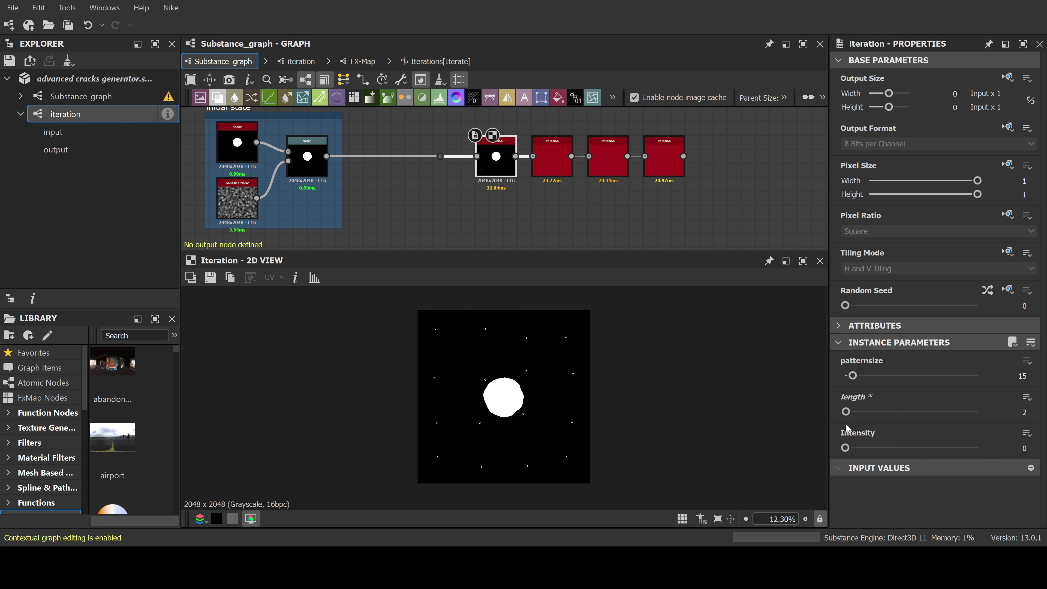
{"action": "double_click", "coordinate": [497, 156]}
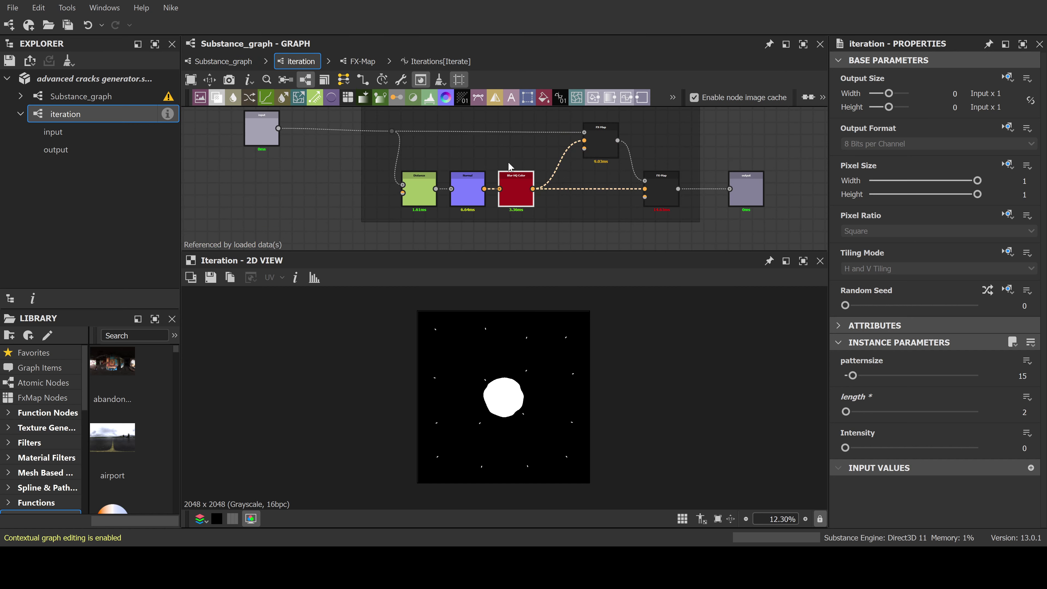
{"action": "left_click", "coordinate": [223, 61]}
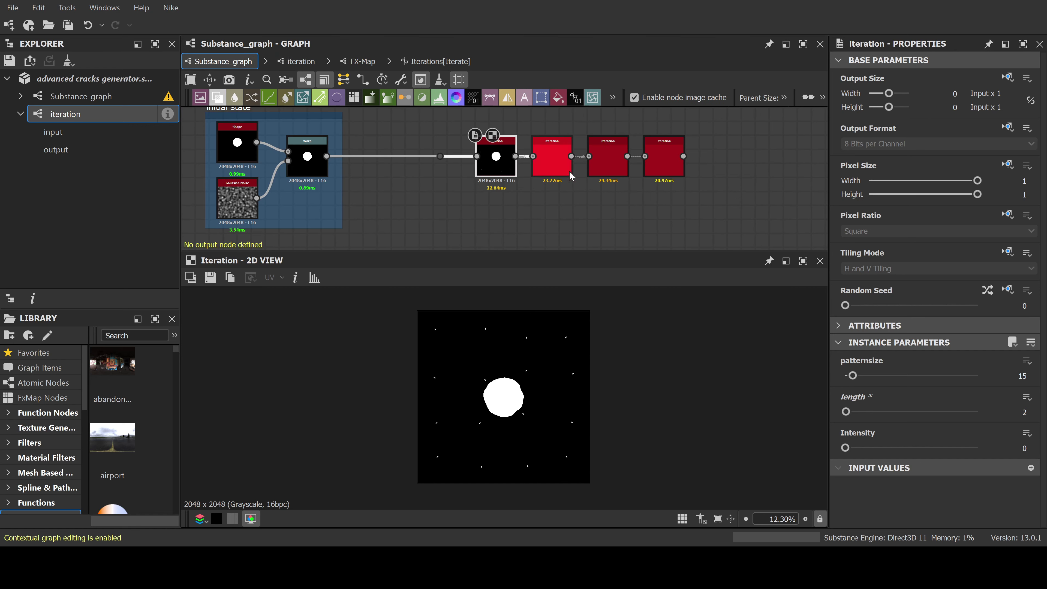
{"action": "scroll", "coordinate": [532, 159], "scroll_direction": "up", "scroll_amount": 3}
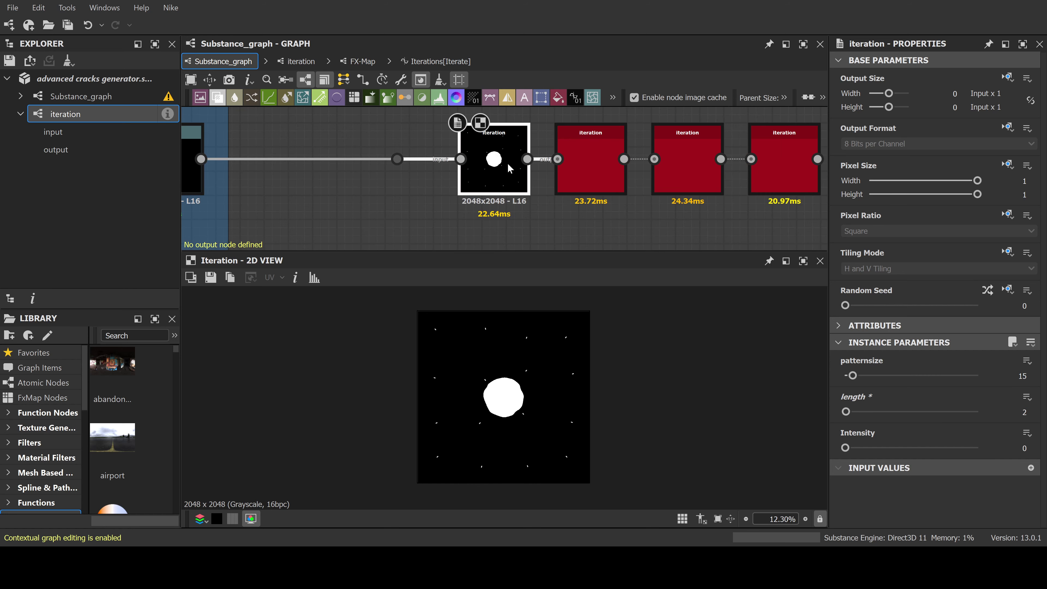
{"action": "scroll", "coordinate": [489, 165], "scroll_direction": "down", "scroll_amount": 3}
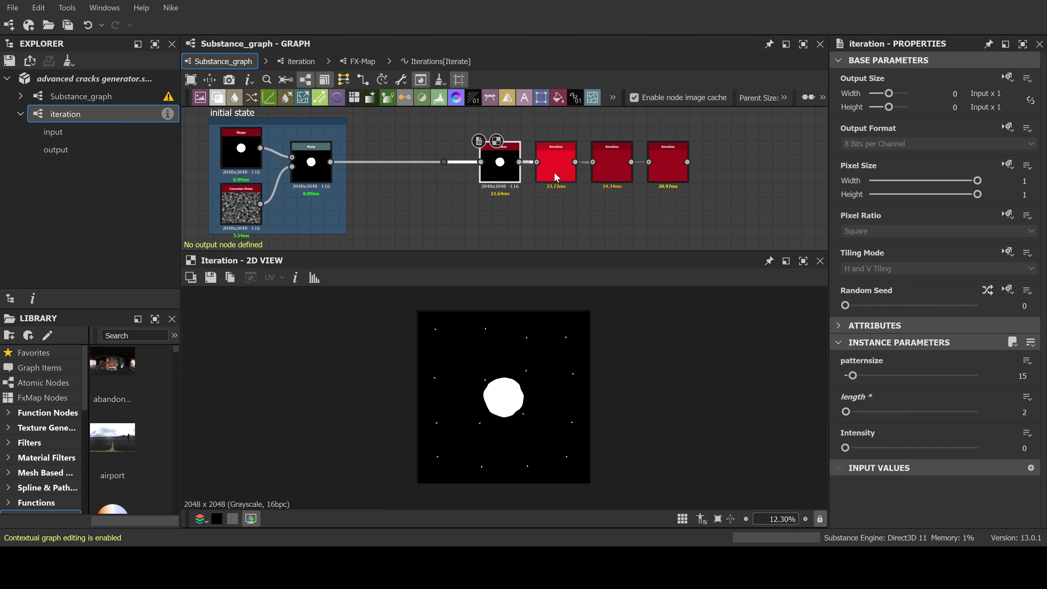
{"action": "double_click", "coordinate": [674, 164]}
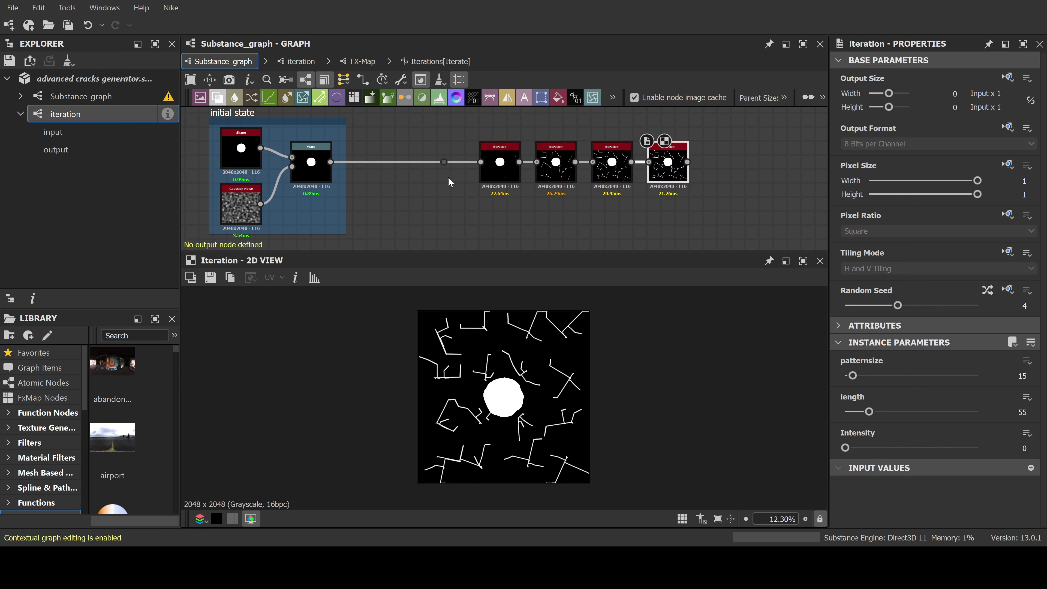
Inside the iteration graph, add a Transformation 2D after the second FX-Map, rotate and shift it freehand, and connect it to the output
{"action": "scroll", "coordinate": [503, 173], "scroll_direction": "up", "scroll_amount": 3}
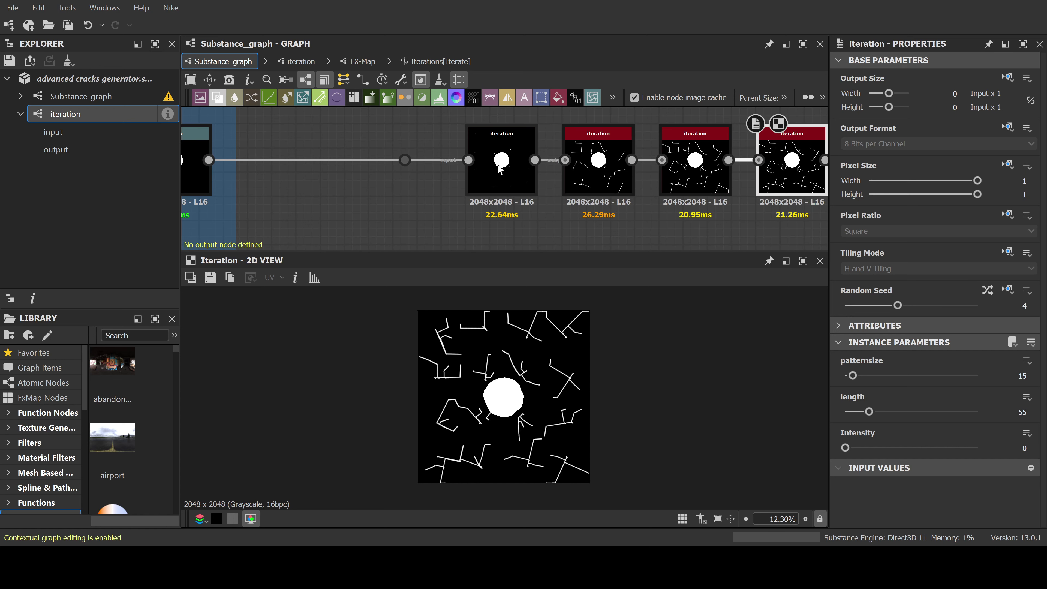
{"action": "double_click", "coordinate": [500, 165]}
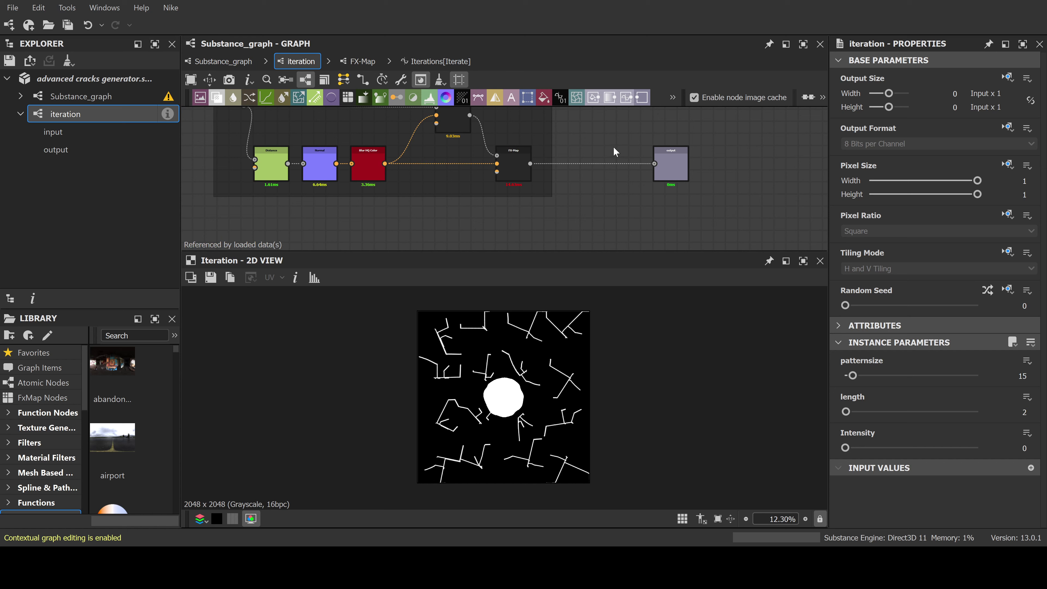
{"action": "key", "text": "ctrl+t"}
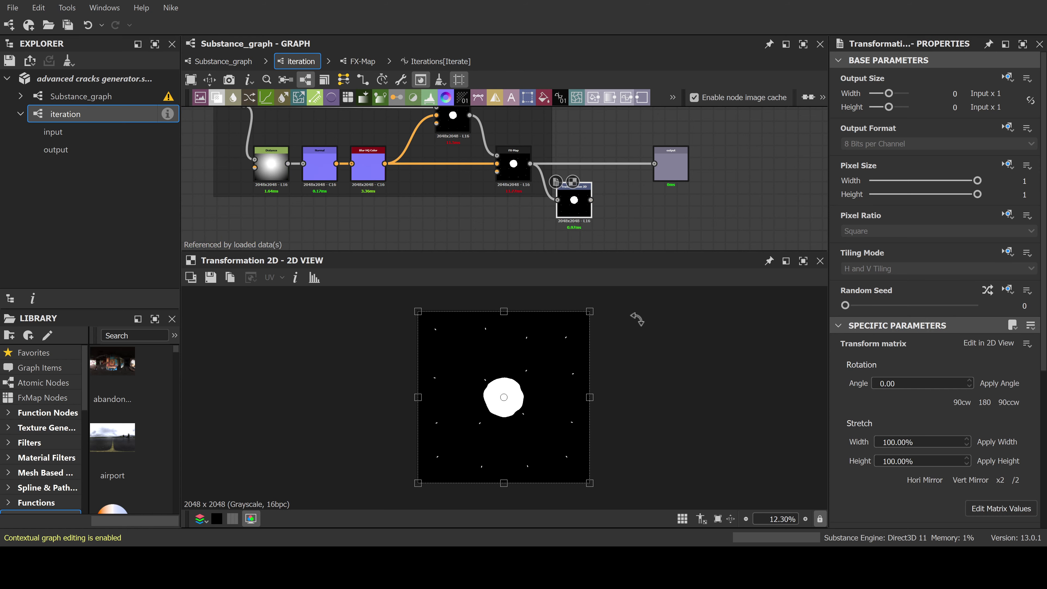
{"action": "left_click_drag", "start_coordinate": [637, 319], "coordinate": [603, 416]}
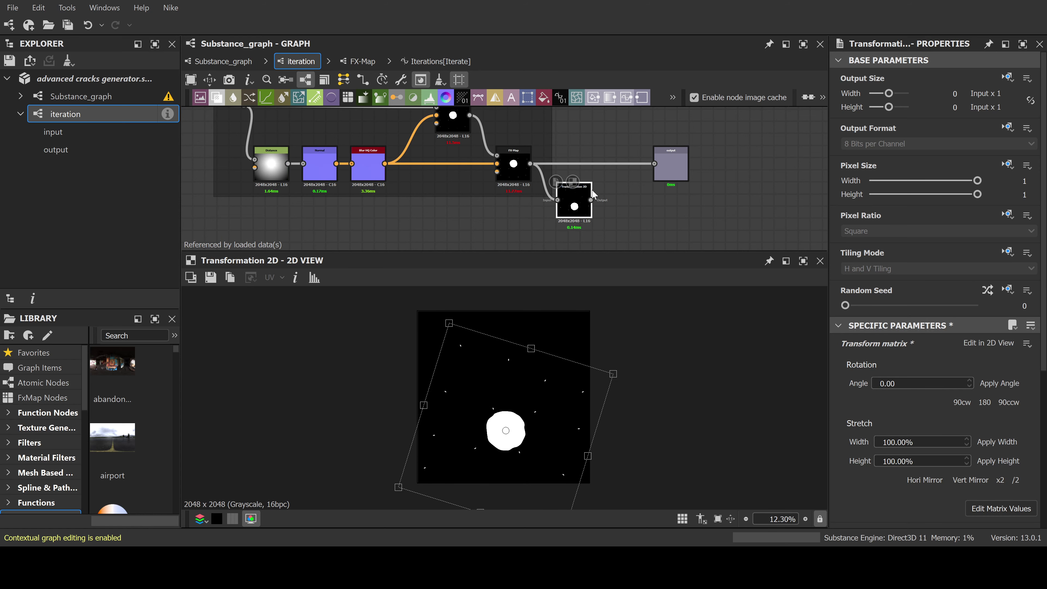
{"action": "left_click_drag", "start_coordinate": [591, 199], "coordinate": [654, 163]}
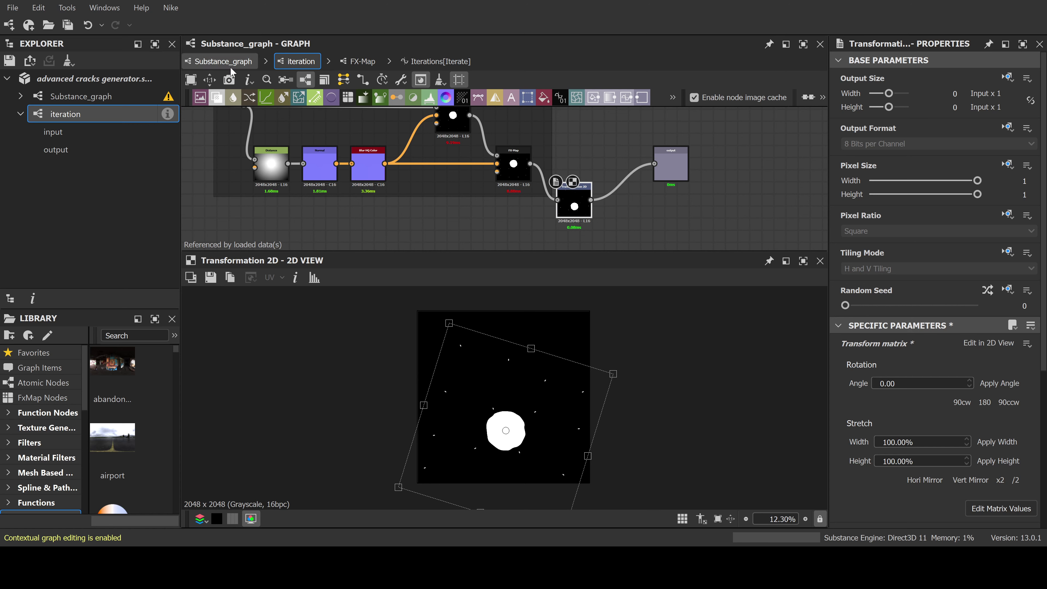
In Substance_graph, preview the four iteration nodes in turn to examine how the transformation accumulates along the chain
{"action": "left_click", "coordinate": [223, 61]}
{"action": "left_click", "coordinate": [391, 144]}
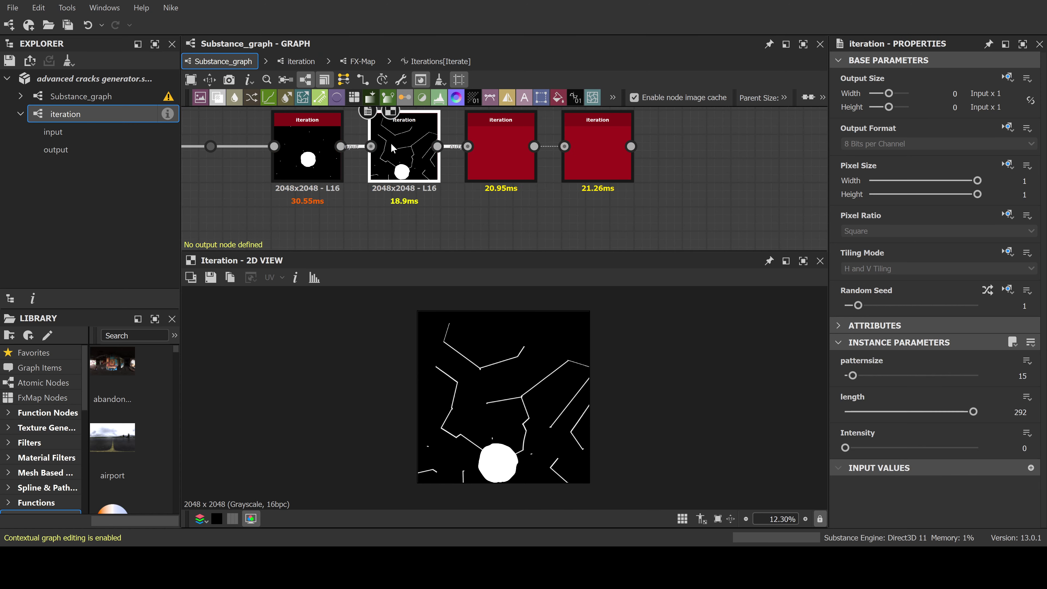
{"action": "left_click", "coordinate": [575, 170]}
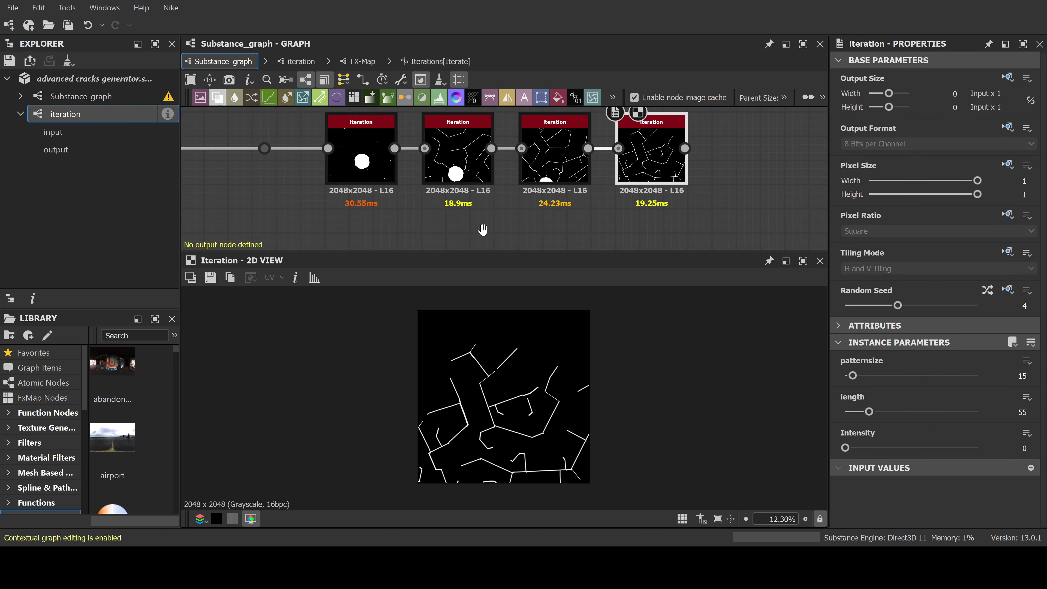
{"action": "left_click", "coordinate": [527, 162]}
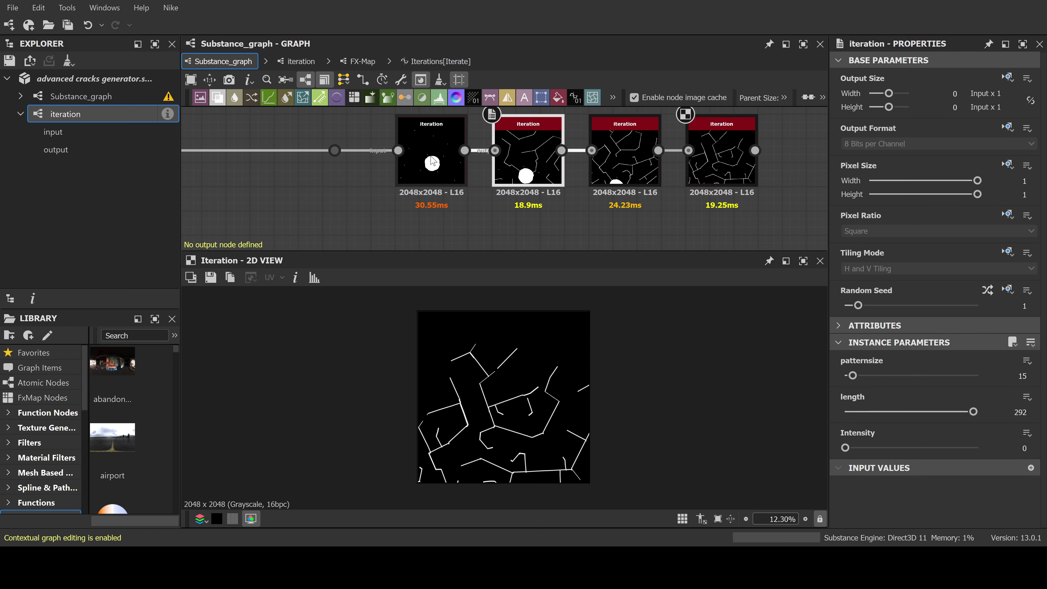
{"action": "left_click", "coordinate": [434, 161]}
{"action": "left_click", "coordinate": [523, 161]}
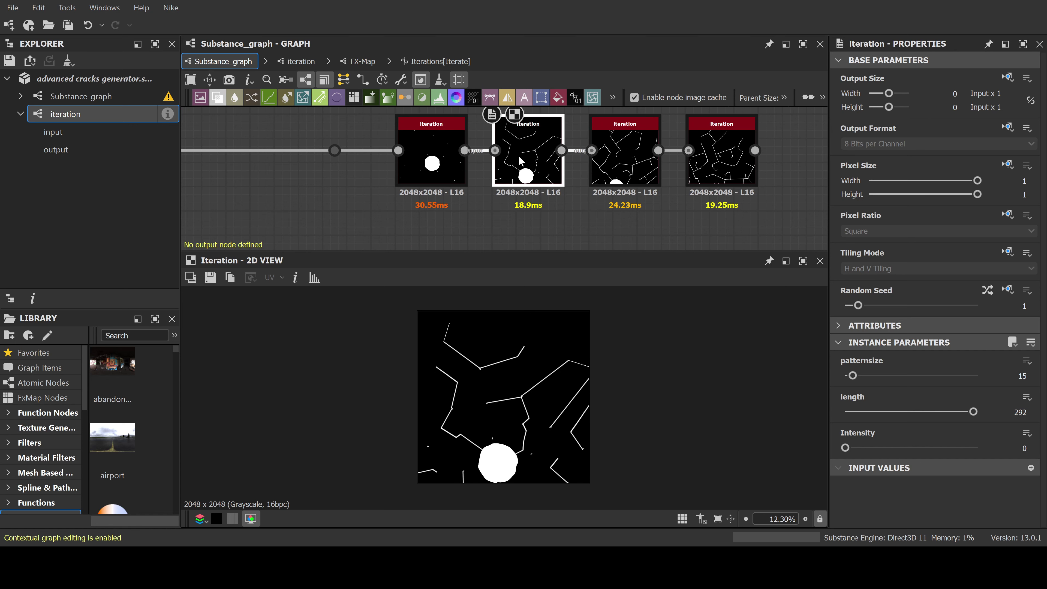
{"action": "left_click", "coordinate": [627, 159]}
{"action": "left_click", "coordinate": [712, 161]}
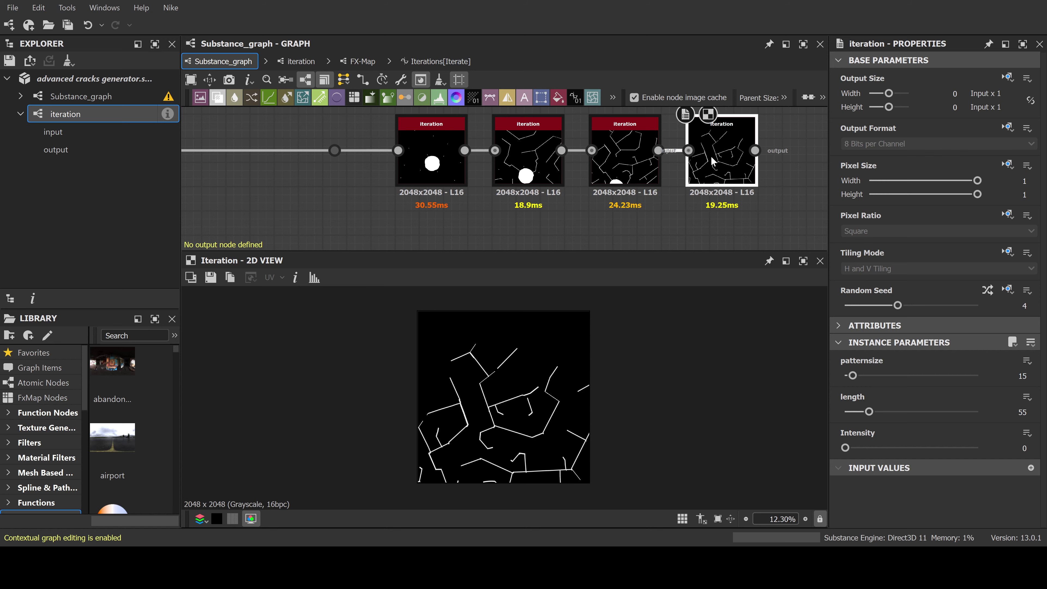
Reconnect the second FX-Map directly to the output in the iteration graph and delete the Transformation 2D node
{"action": "key", "text": "BackSpace"}
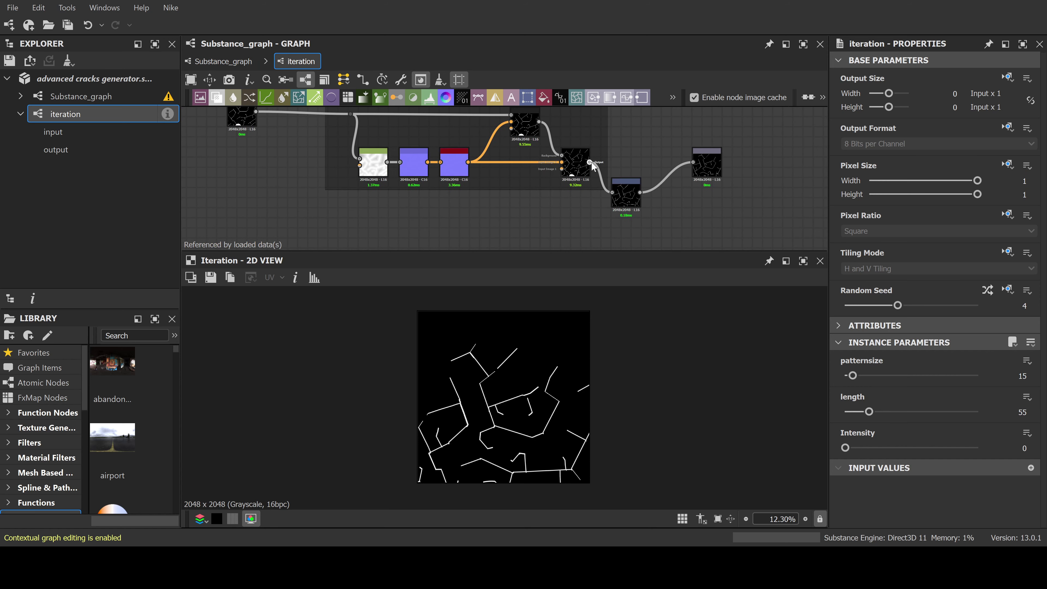
{"action": "left_click_drag", "start_coordinate": [626, 202], "coordinate": [642, 217]}
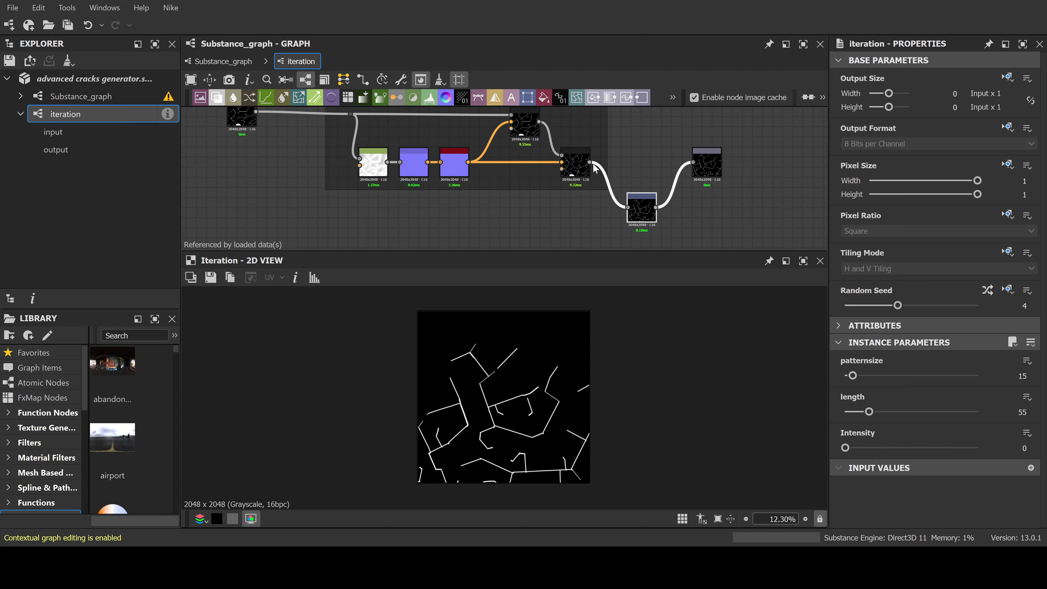
{"action": "left_click_drag", "start_coordinate": [591, 163], "coordinate": [692, 165]}
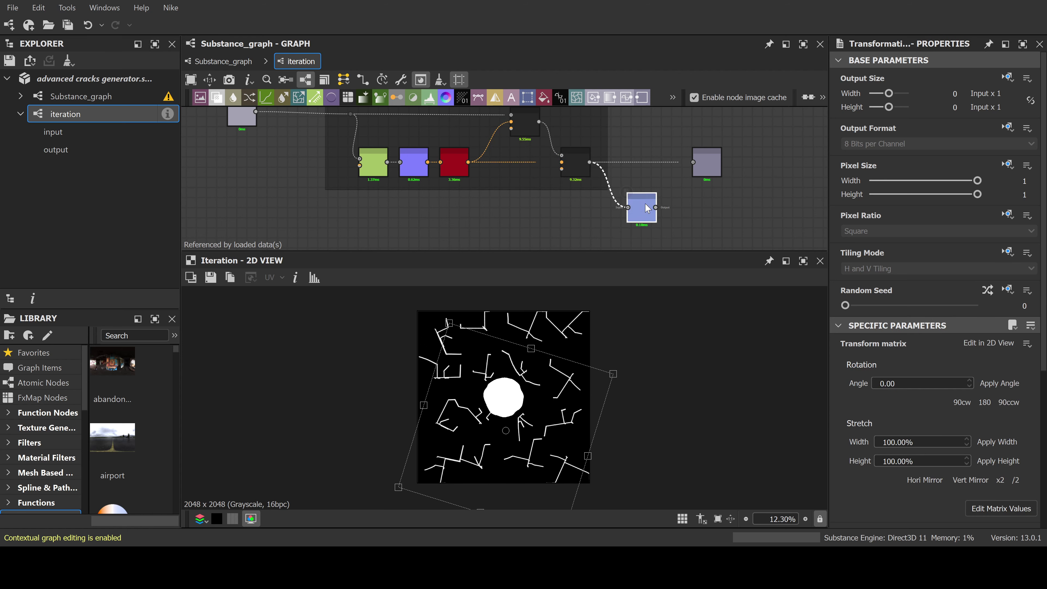
{"action": "left_click", "coordinate": [627, 195]}
{"action": "left_click", "coordinate": [223, 61]}
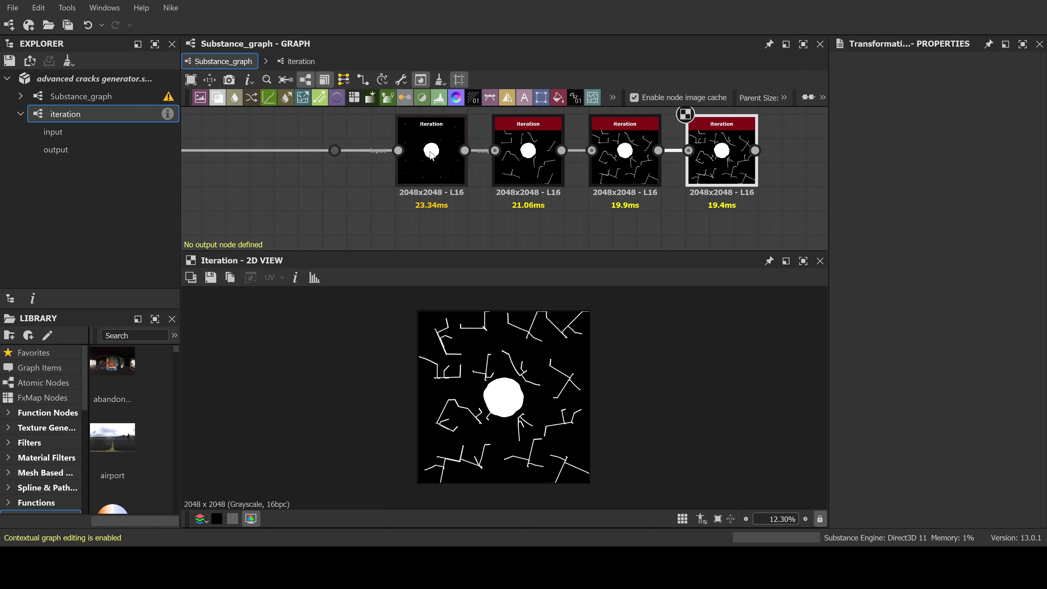
Add a new input parameter to the iteration graph with the identifier gridsize
{"action": "double_click", "coordinate": [429, 151]}
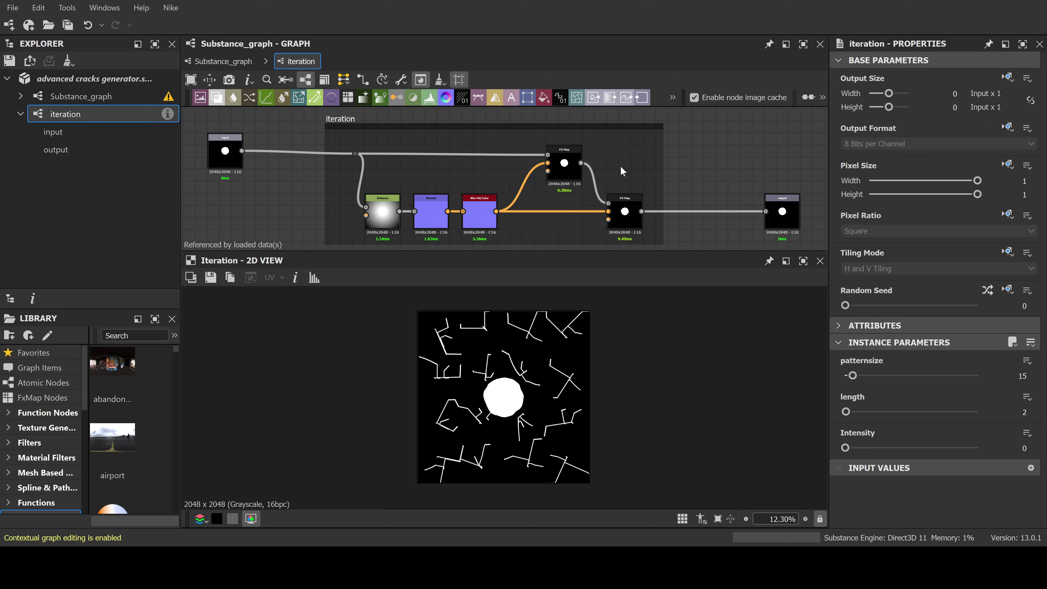
{"action": "middle_click_drag", "start_coordinate": [717, 160], "coordinate": [607, 148]}
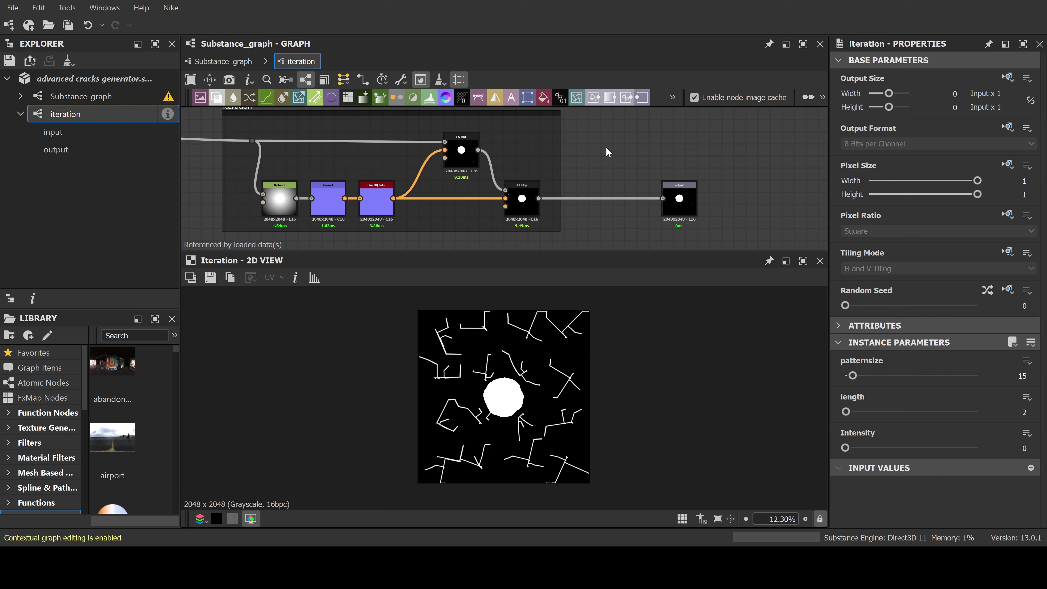
{"action": "left_click", "coordinate": [757, 144]}
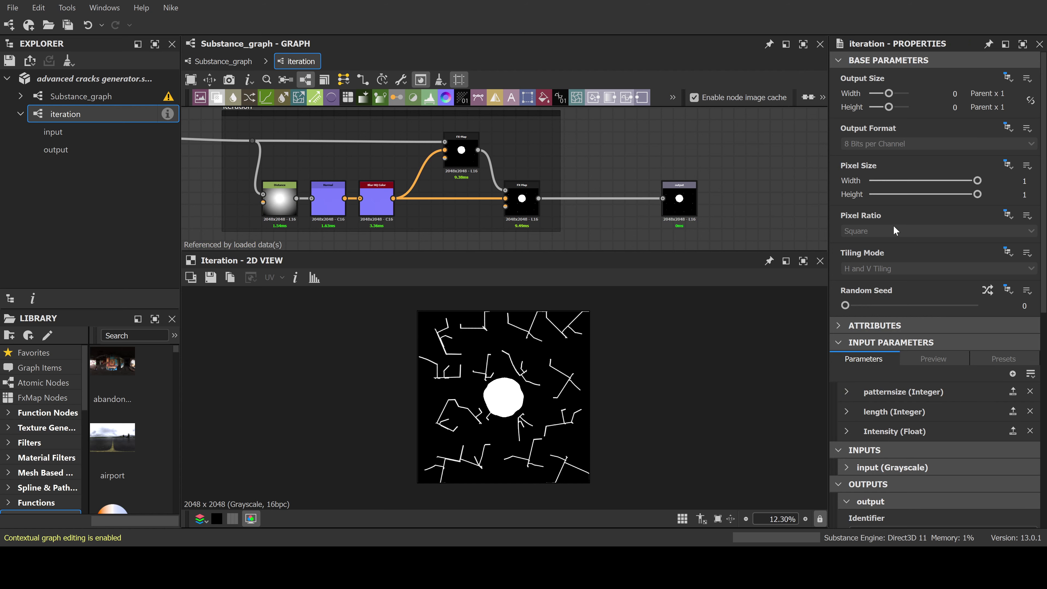
{"action": "left_click", "coordinate": [1014, 374]}
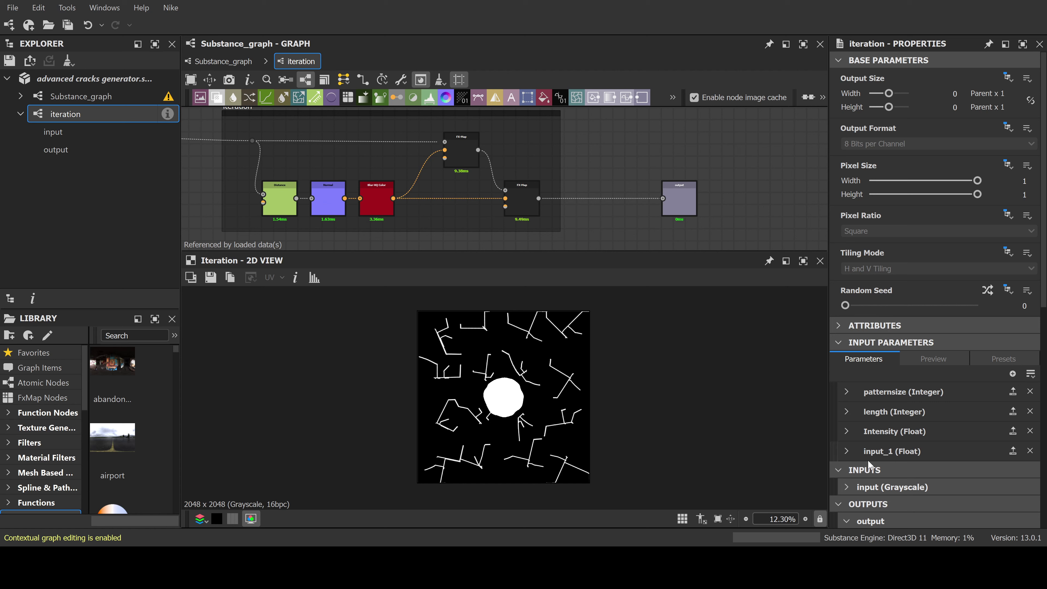
{"action": "left_click", "coordinate": [847, 451]}
{"action": "left_click_drag", "start_coordinate": [931, 467], "coordinate": [866, 466]}
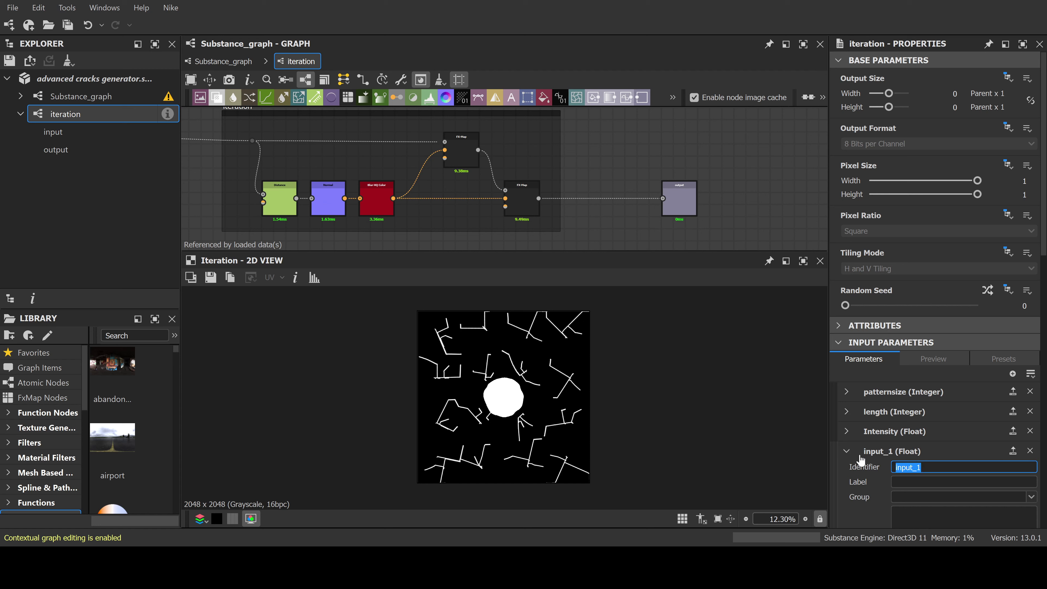
{"action": "type", "text": "gridsize"}
Change the gridsize parameter's type to Integer
{"action": "left_click", "coordinate": [938, 496]}
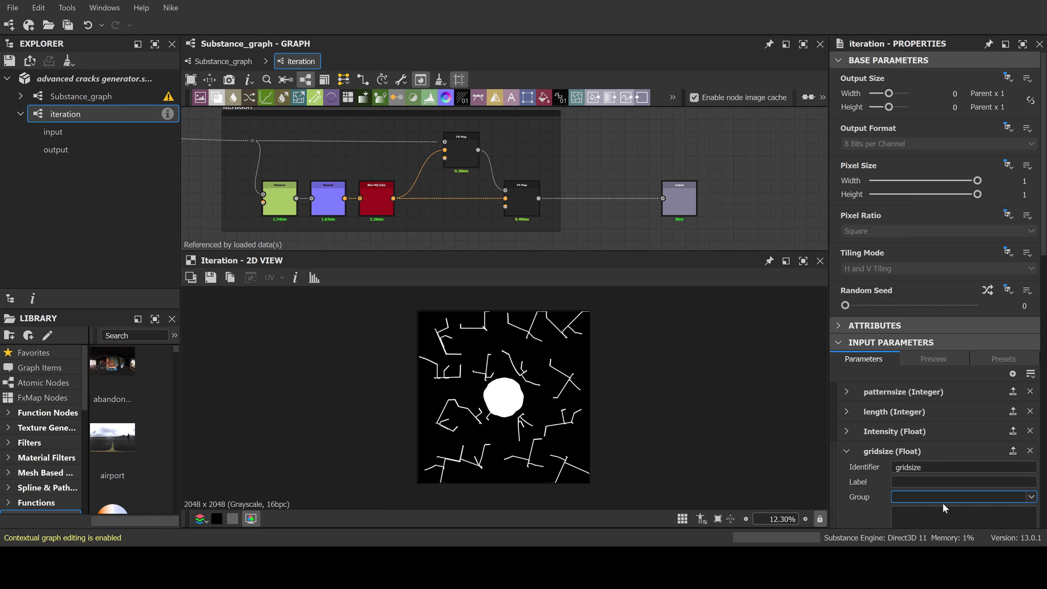
{"action": "scroll", "coordinate": [942, 502], "scroll_direction": "down", "scroll_amount": 3}
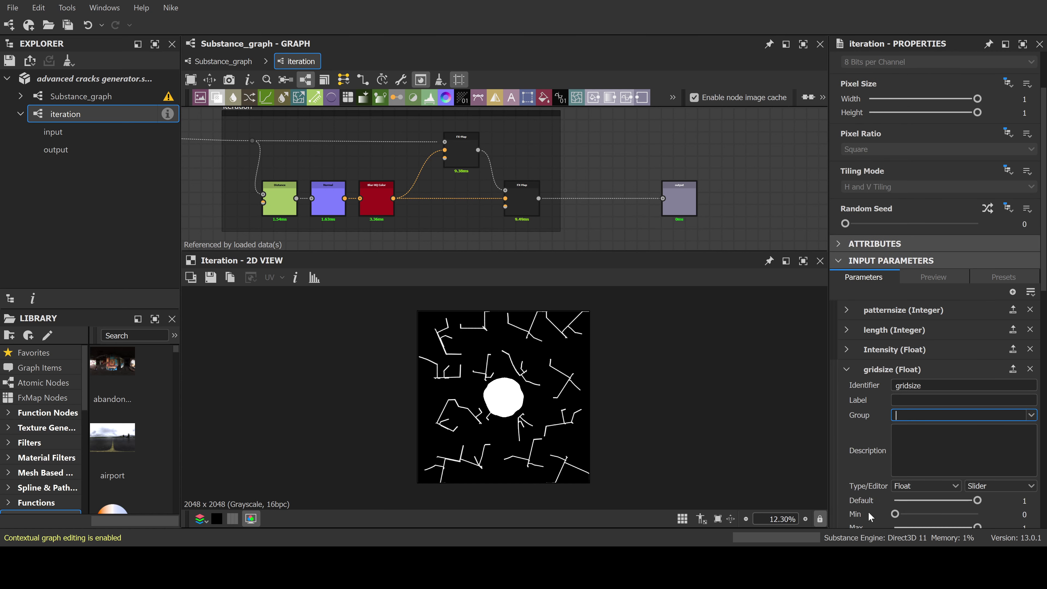
{"action": "left_click", "coordinate": [912, 484]}
{"action": "left_click", "coordinate": [916, 403]}
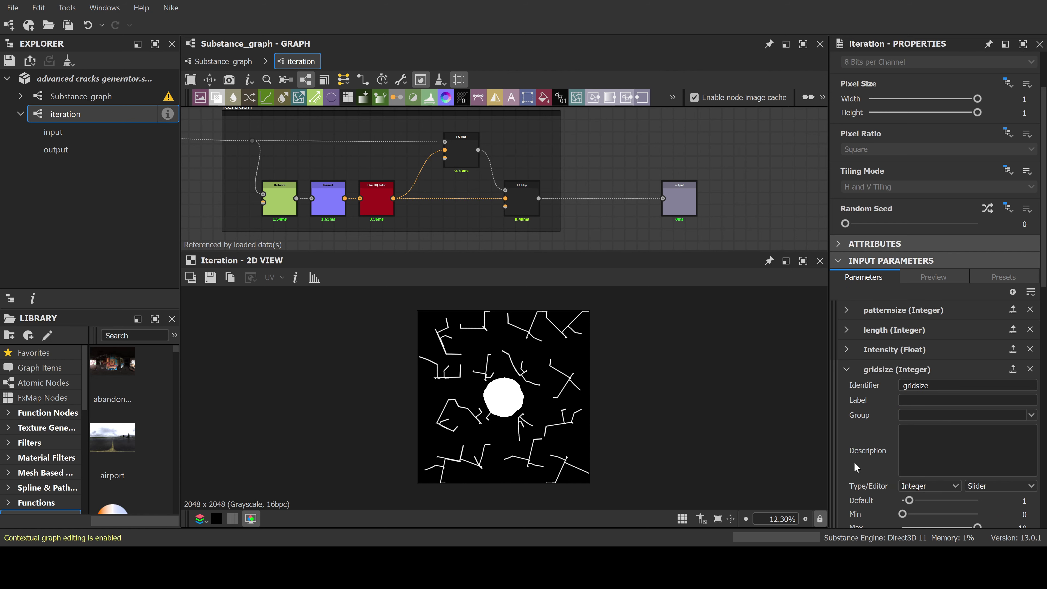
Set the gridsize parameter's default to 2 and its maximum to 100
{"action": "left_click", "coordinate": [1025, 501]}
{"action": "type", "text": "2"}
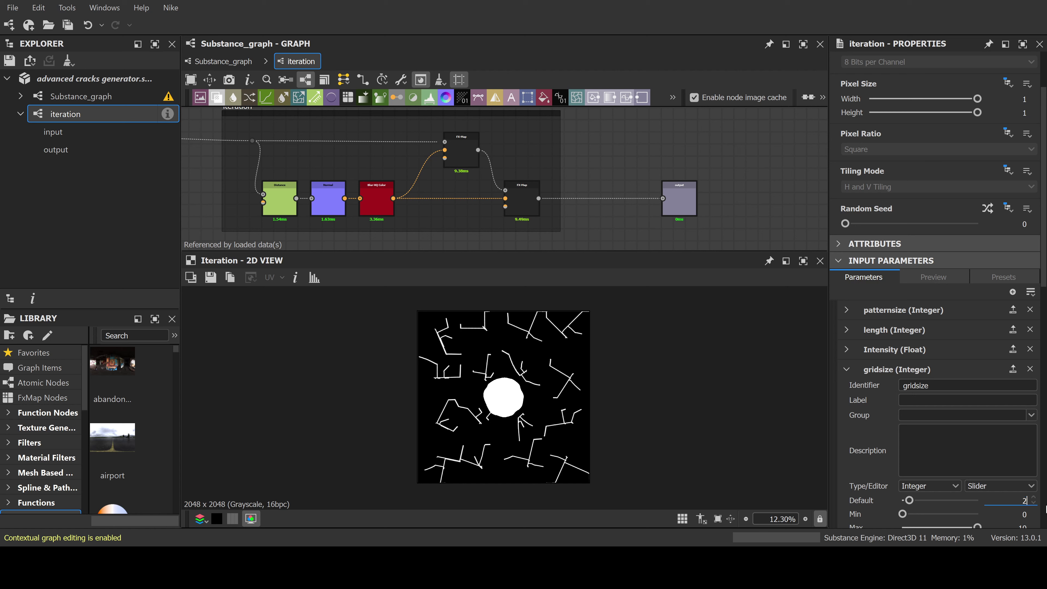
{"action": "scroll", "coordinate": [1015, 523], "scroll_direction": "down", "scroll_amount": 1}
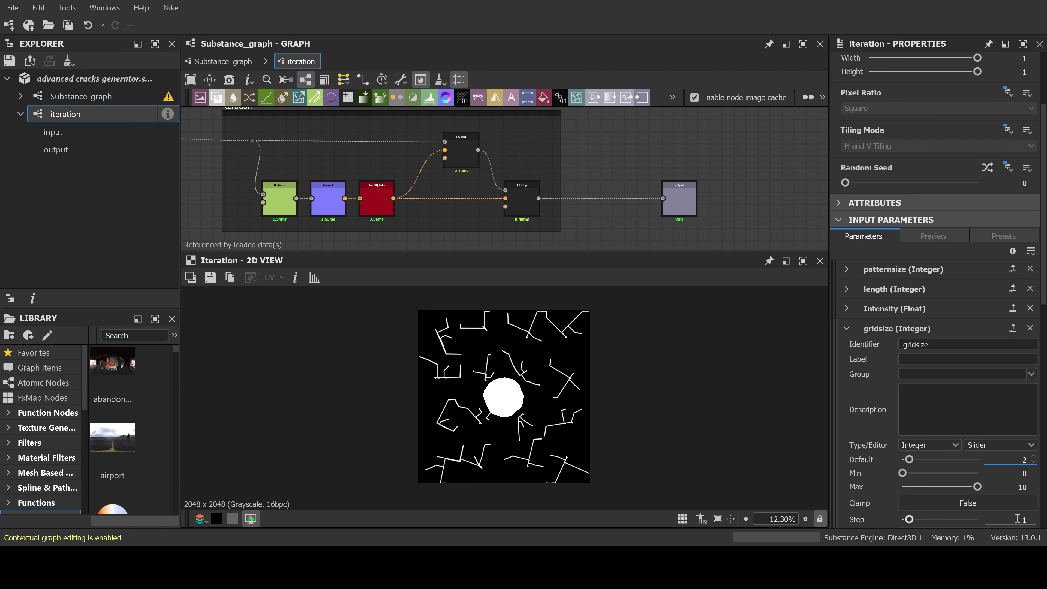
{"action": "left_click", "coordinate": [1022, 487]}
{"action": "type", "text": "100"}
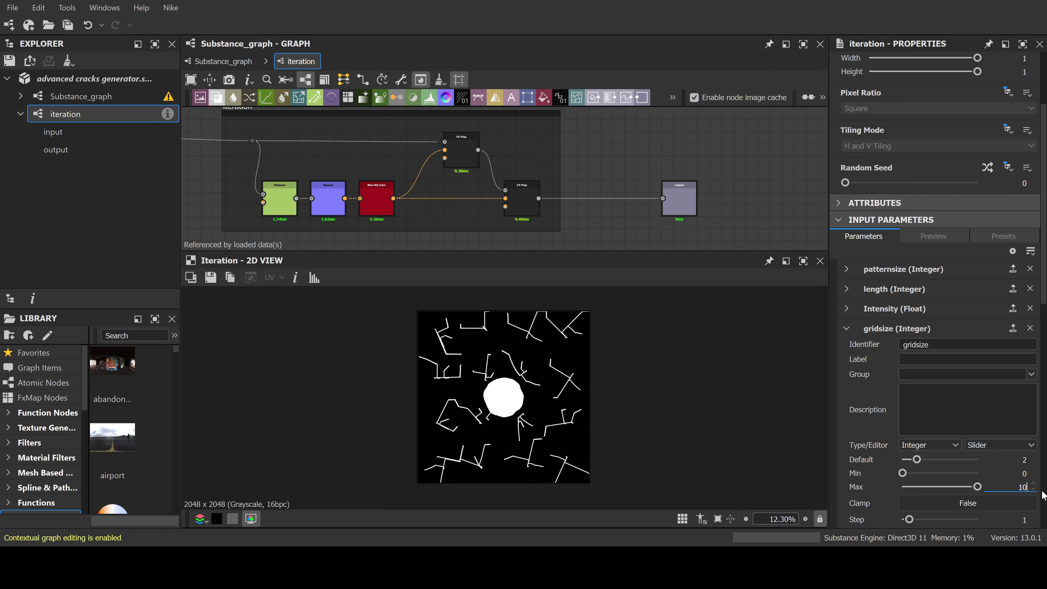
{"action": "key", "text": "Return"}
In the first FX-Map, shift the top Iterate node sideways and create an empty function for its Iterations parameter
{"action": "middle_click_drag", "start_coordinate": [594, 192], "coordinate": [650, 184]}
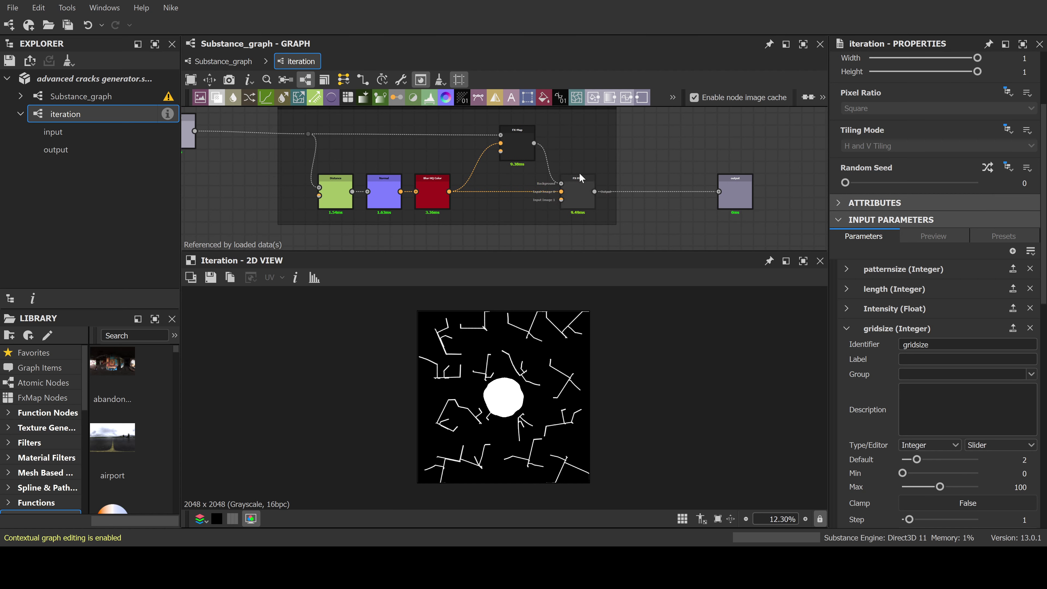
{"action": "key", "text": "f"}
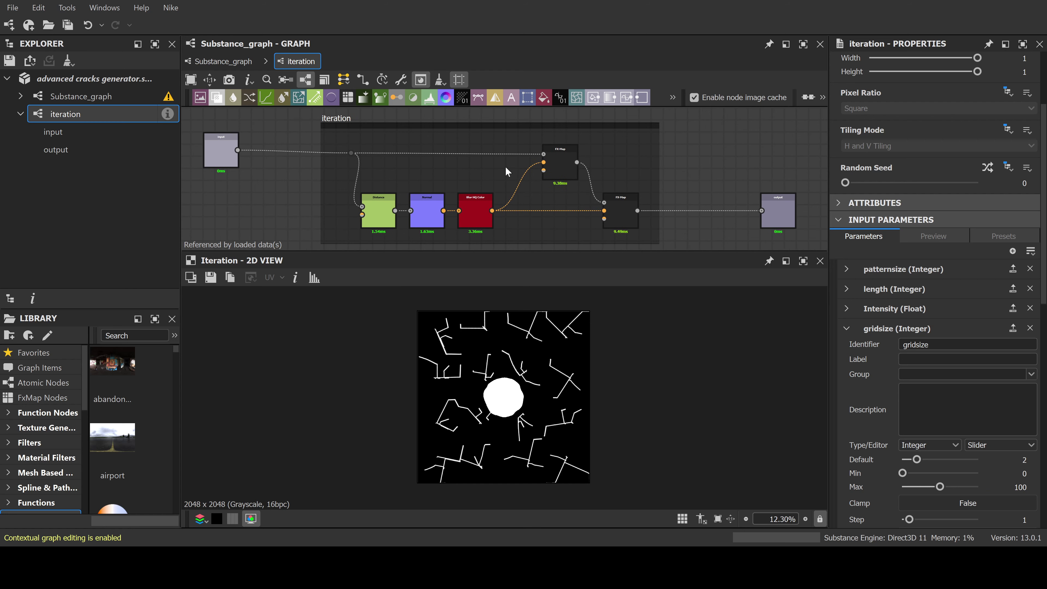
{"action": "double_click", "coordinate": [563, 166]}
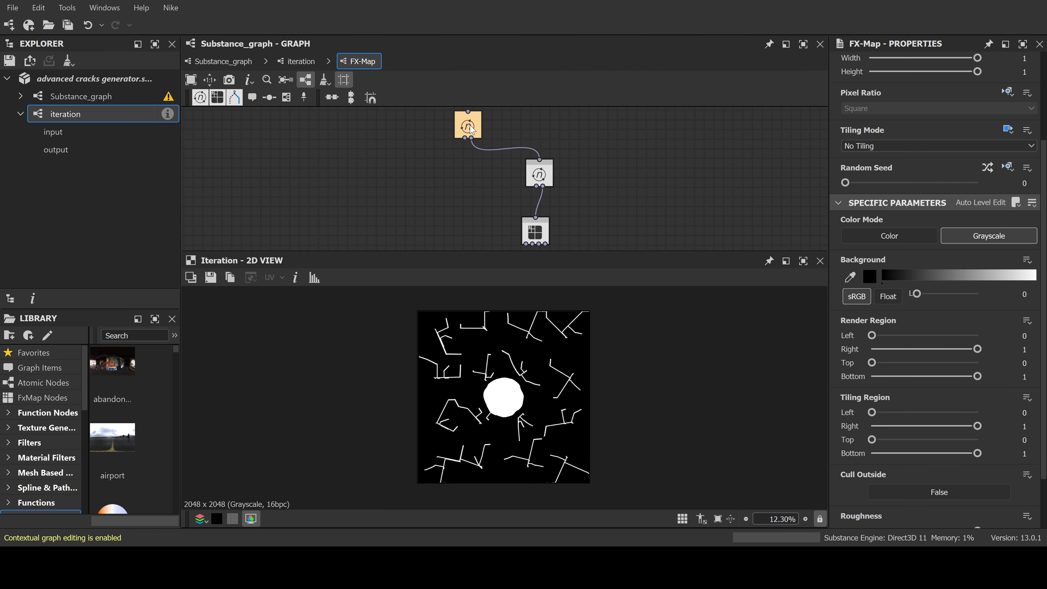
{"action": "left_click", "coordinate": [471, 129]}
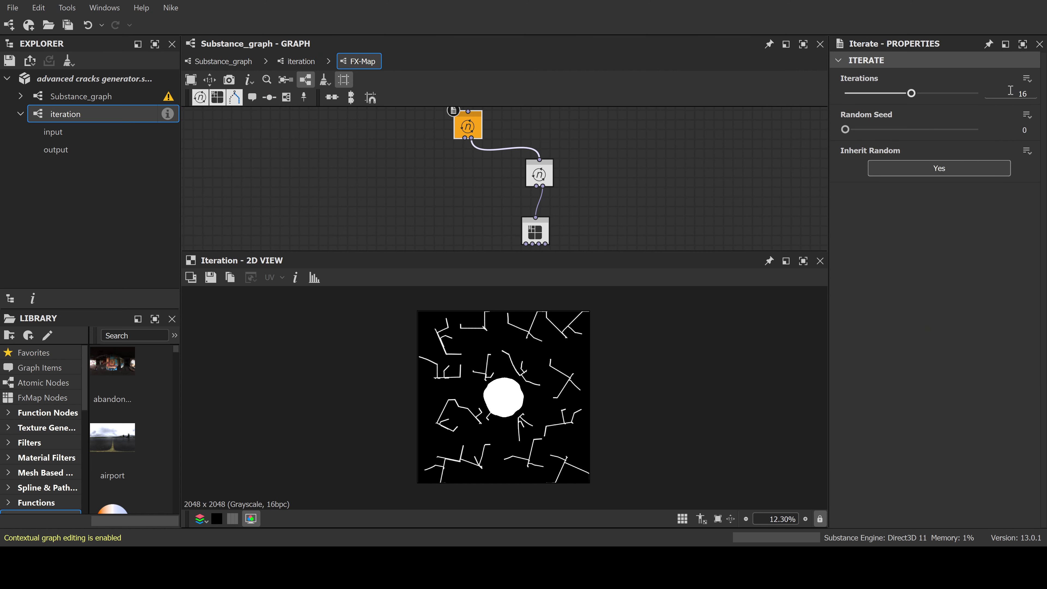
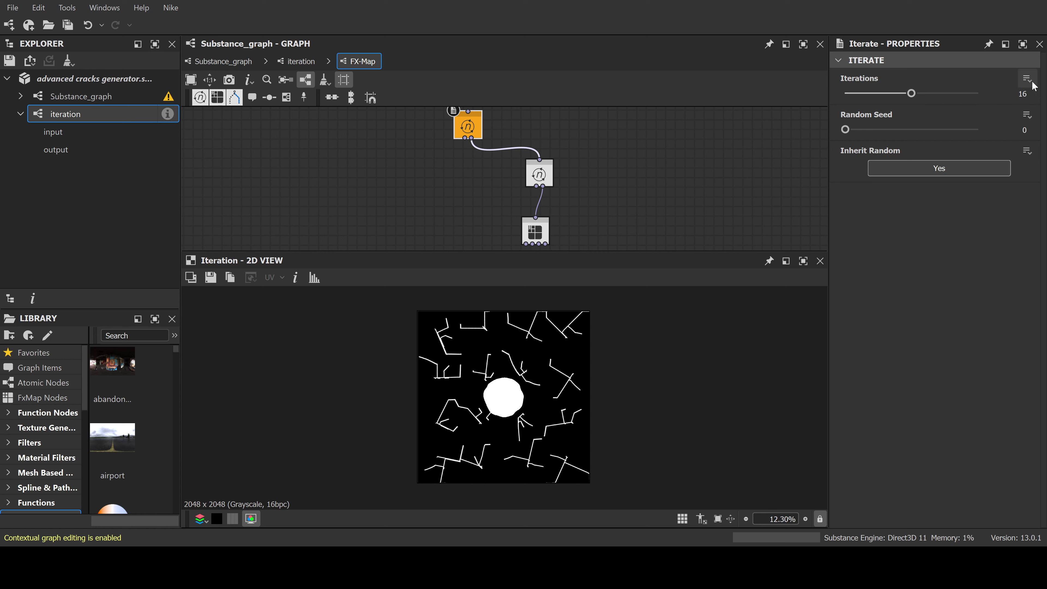
{"action": "left_click_drag", "start_coordinate": [475, 127], "coordinate": [629, 126]}
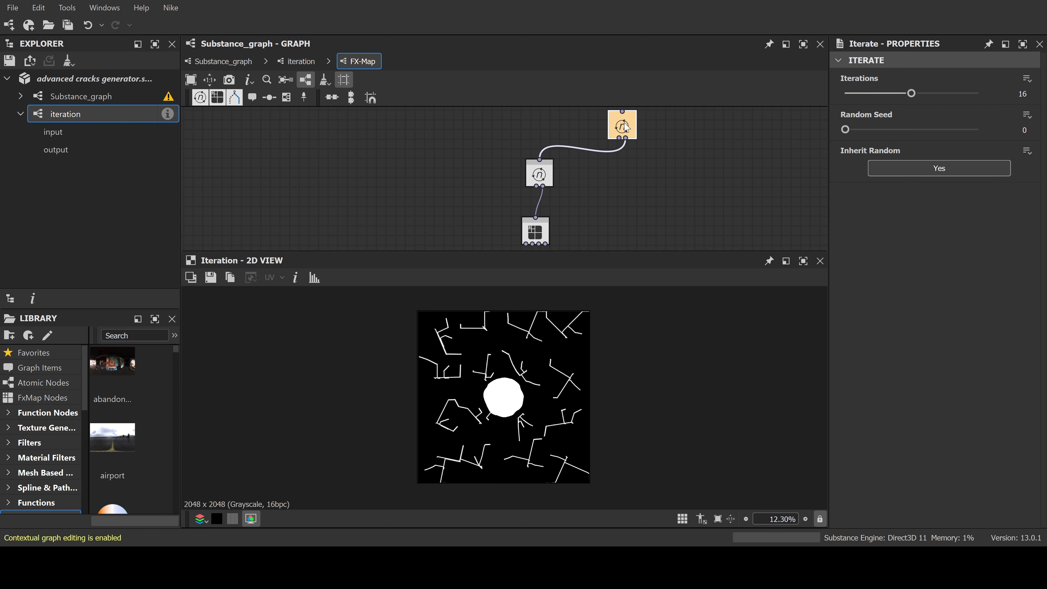
{"action": "left_click", "coordinate": [1023, 77]}
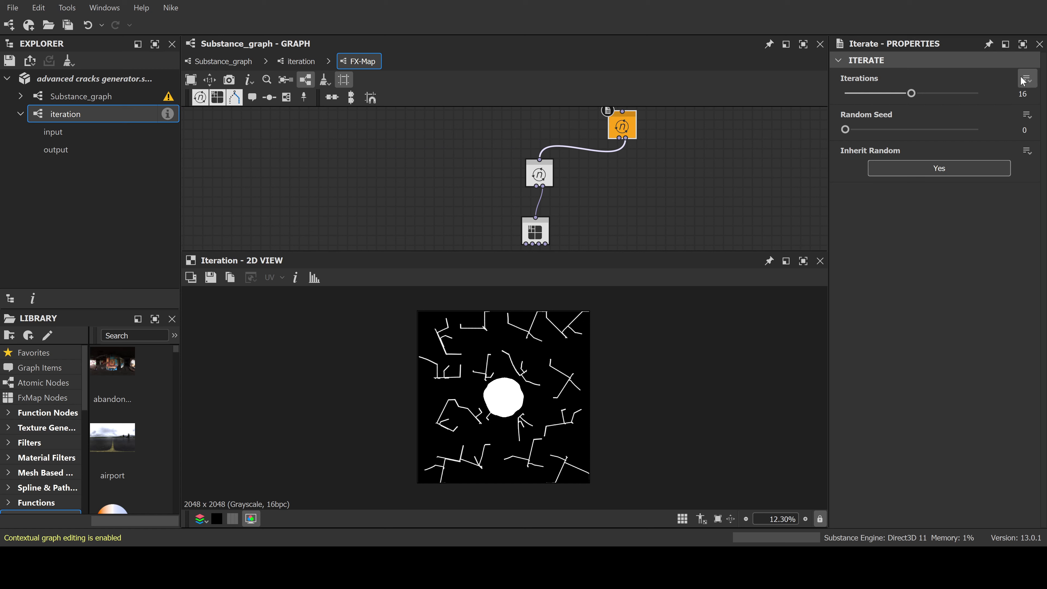
{"action": "left_click", "coordinate": [979, 98]}
Add a Get Integer node to the Iterations function and have it read gridsize
{"action": "key", "text": "space"}
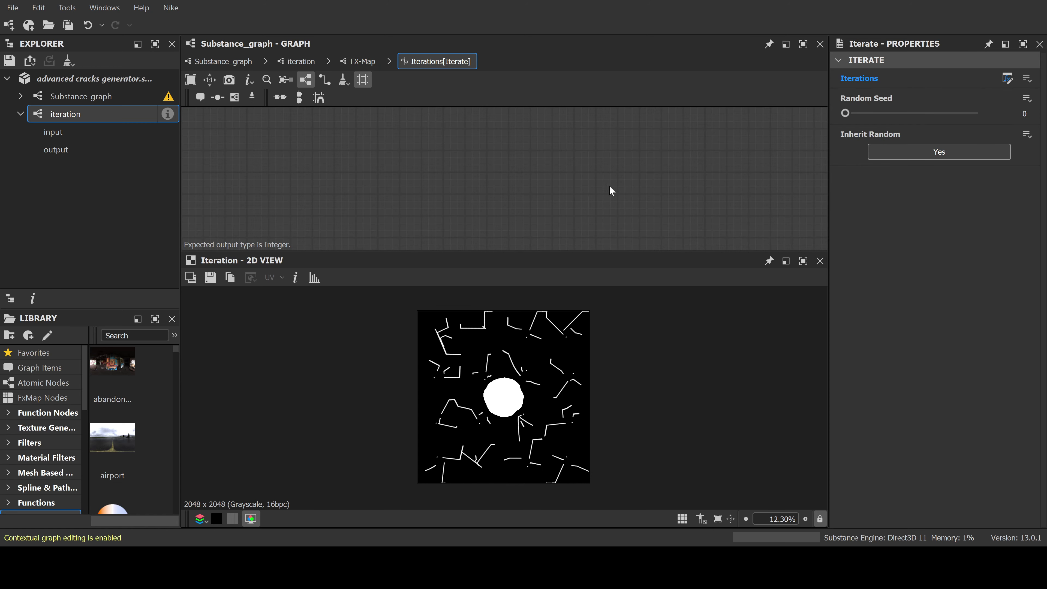
{"action": "left_click", "coordinate": [625, 257]}
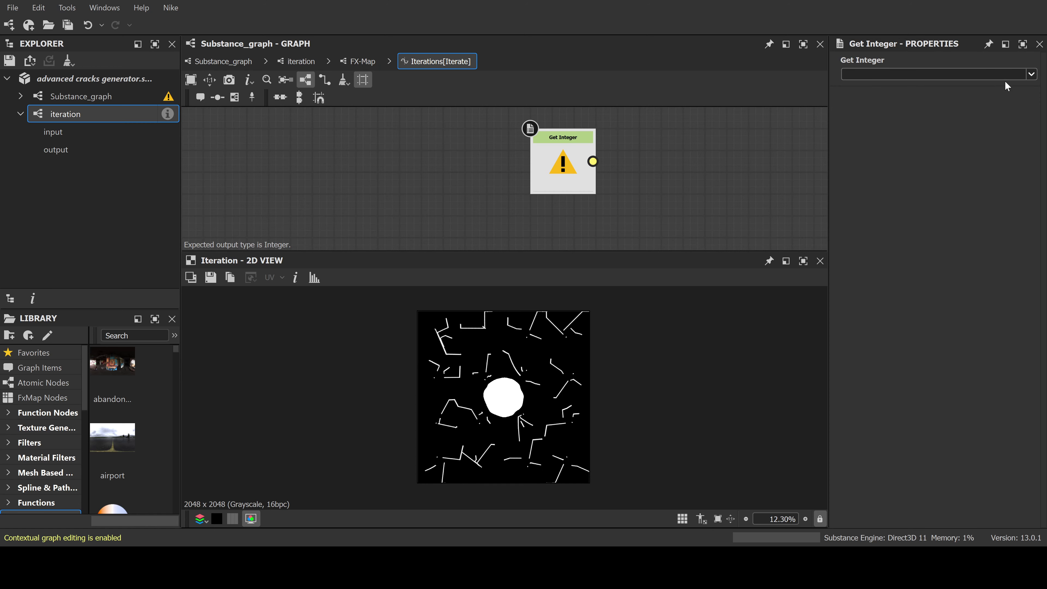
{"action": "left_click", "coordinate": [874, 119]}
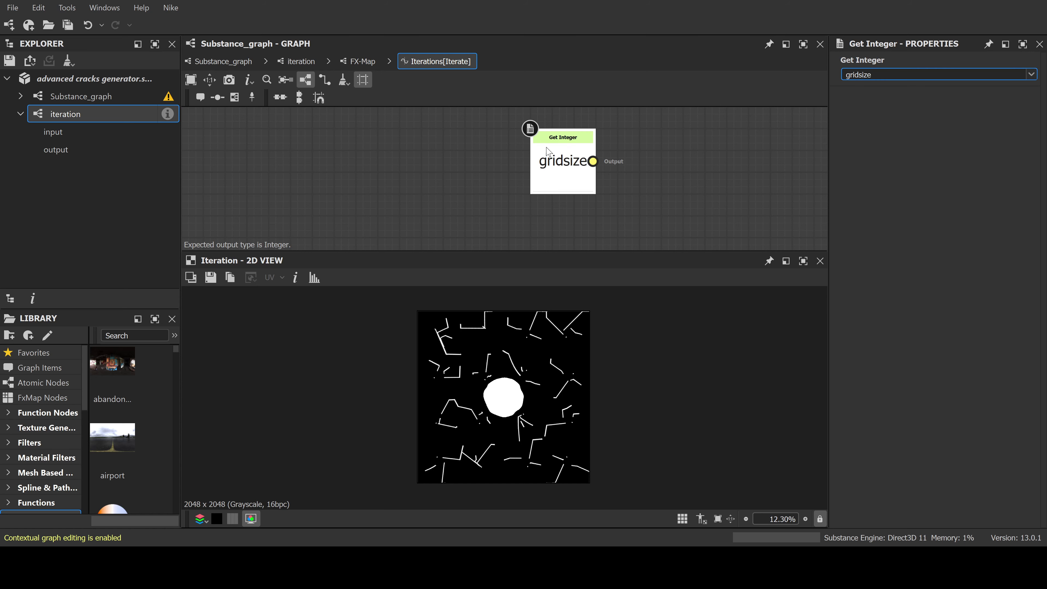
Check the first iteration node's instance parameters in Substance_graph
{"action": "left_click", "coordinate": [241, 62]}
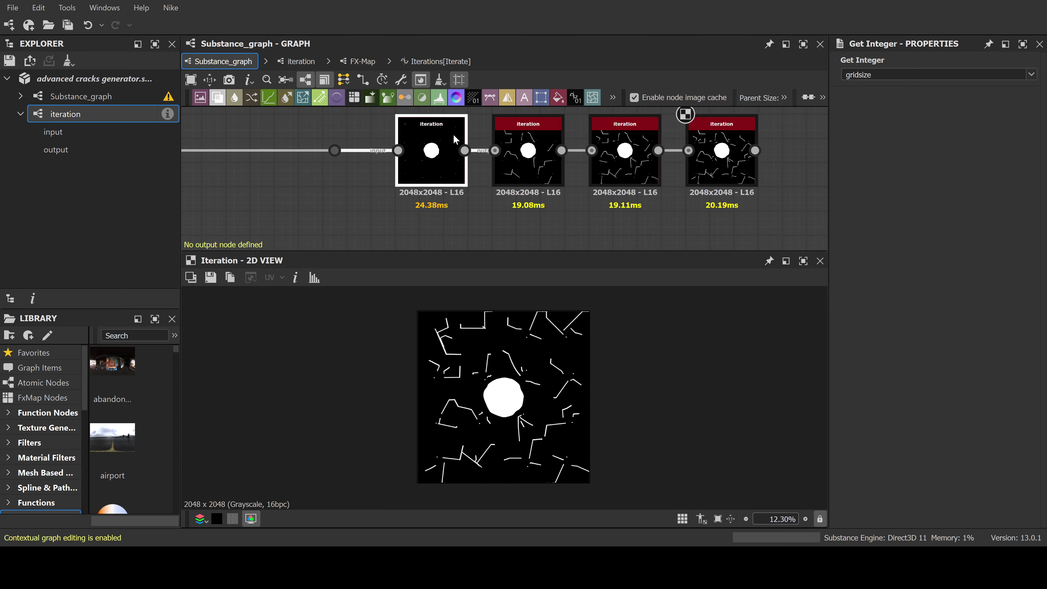
{"action": "double_click", "coordinate": [430, 156]}
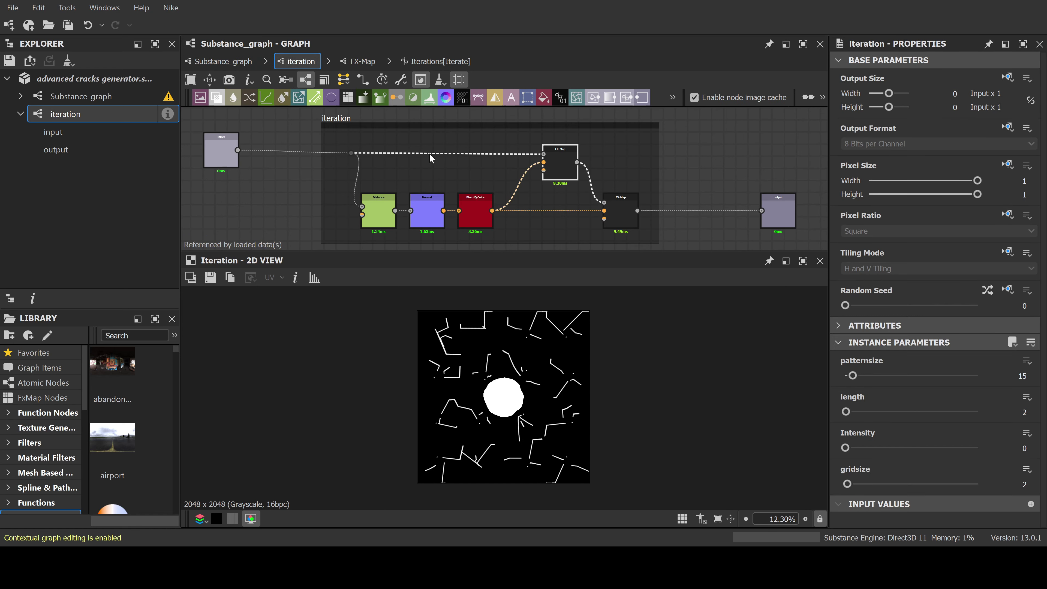
{"action": "left_click", "coordinate": [230, 59]}
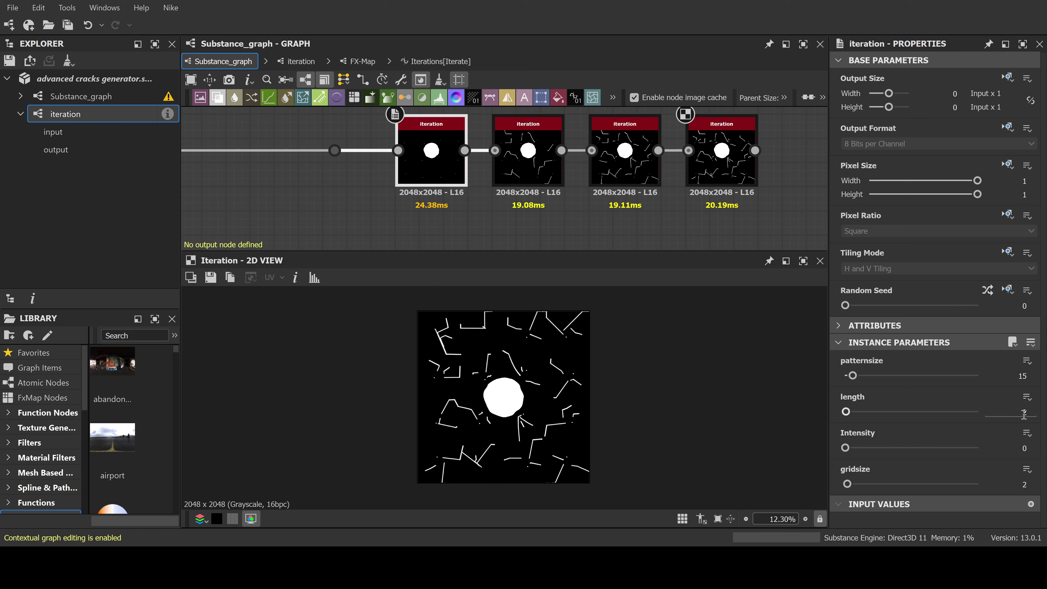
In the top Iterate node's Iterations function, multiply gridsize by itself with a Multiplication node
{"action": "left_click", "coordinate": [420, 62]}
{"action": "left_click", "coordinate": [579, 173]}
{"action": "left_click", "coordinate": [580, 172]}
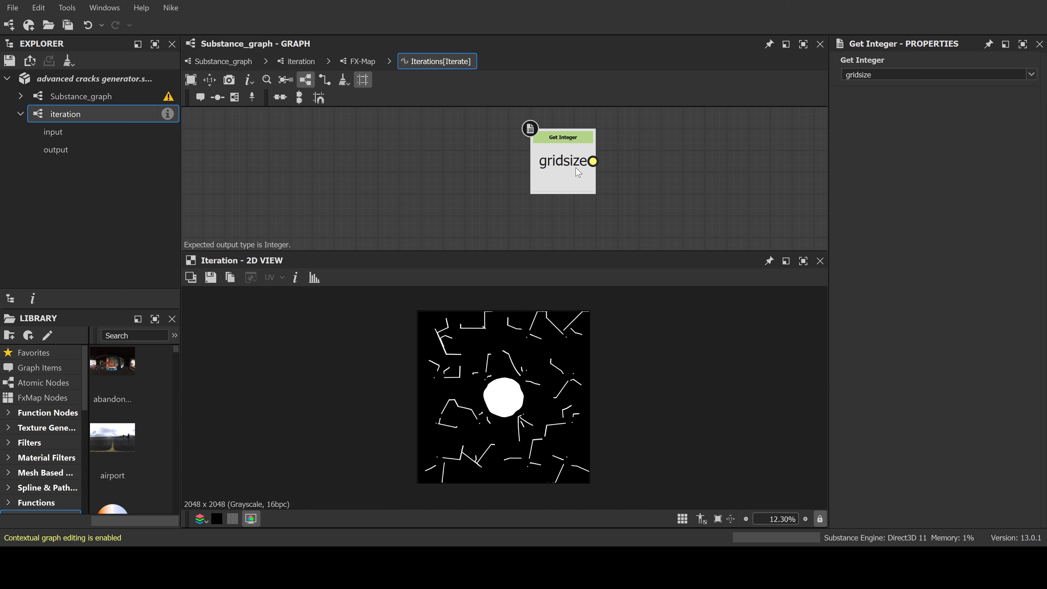
{"action": "key", "text": "m"}
{"action": "left_click_drag", "start_coordinate": [584, 163], "coordinate": [643, 168]}
{"action": "left_click", "coordinate": [653, 176]}
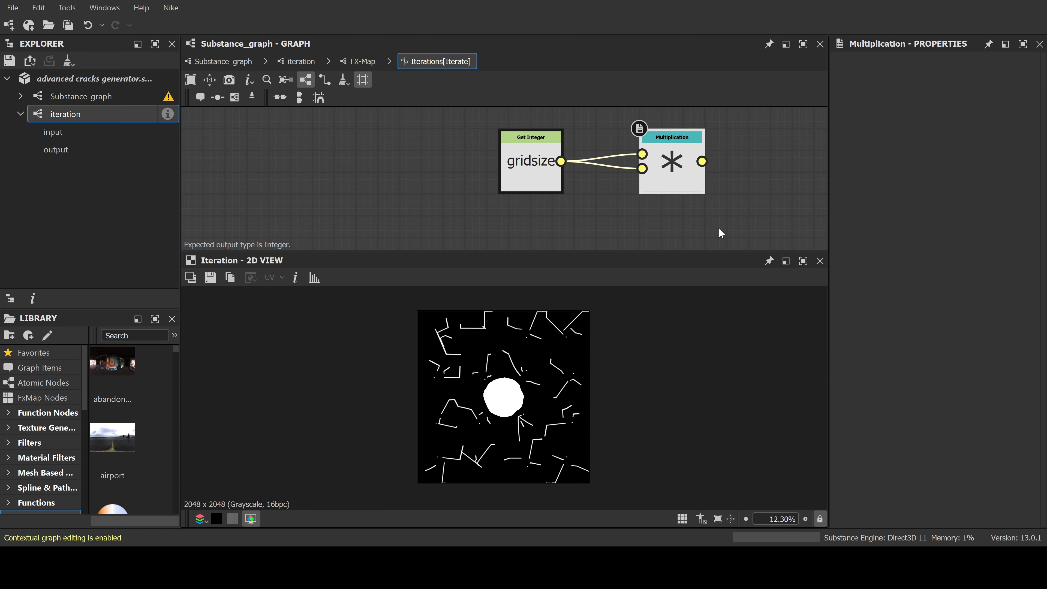
Preview the first iteration node in Substance_graph and the first FX-Map inside it
{"action": "left_click", "coordinate": [223, 61]}
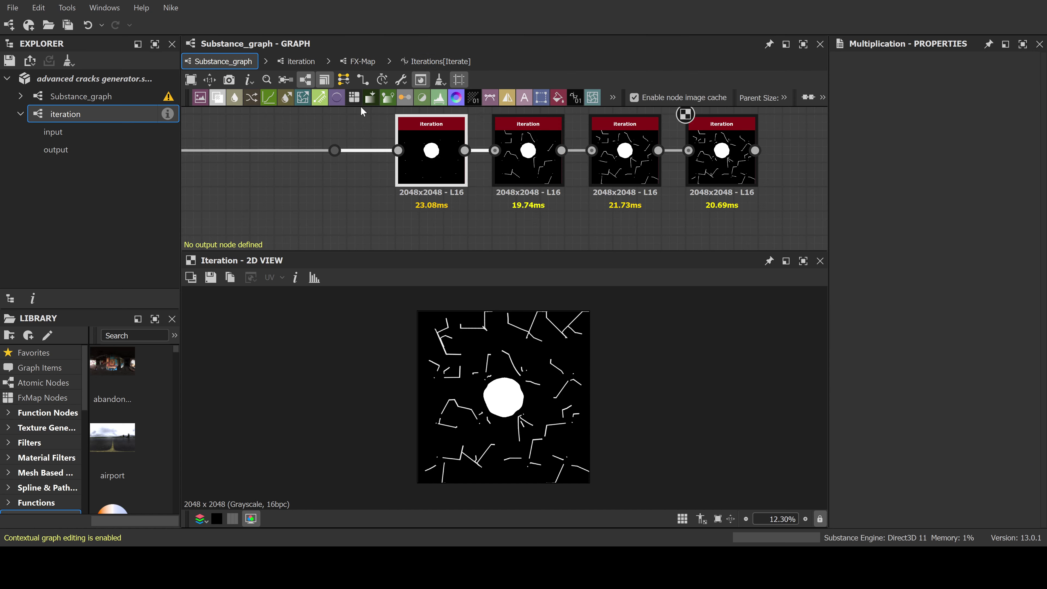
{"action": "left_click", "coordinate": [433, 161]}
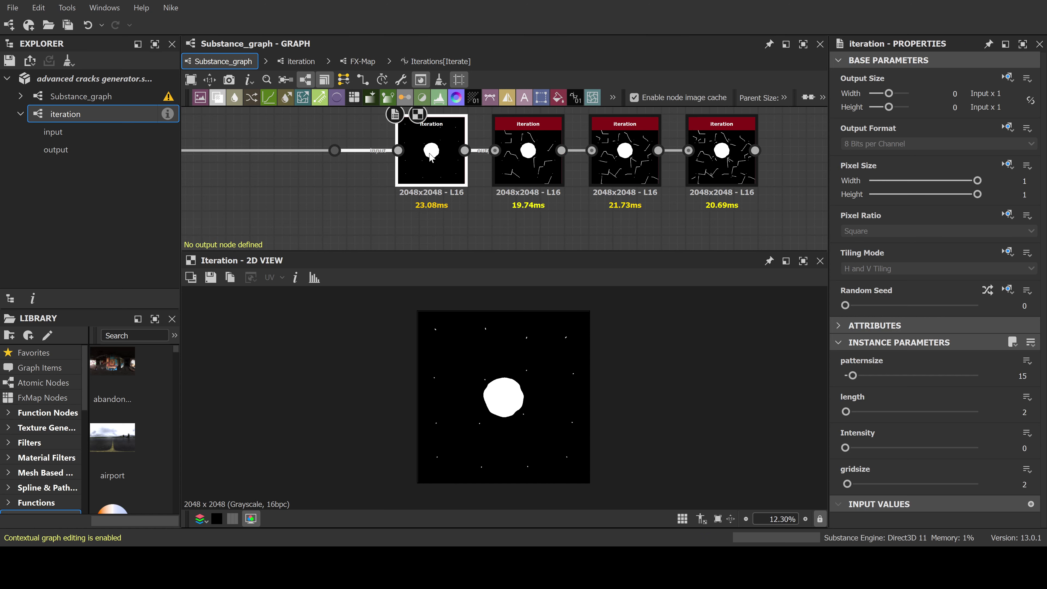
{"action": "double_click", "coordinate": [430, 157]}
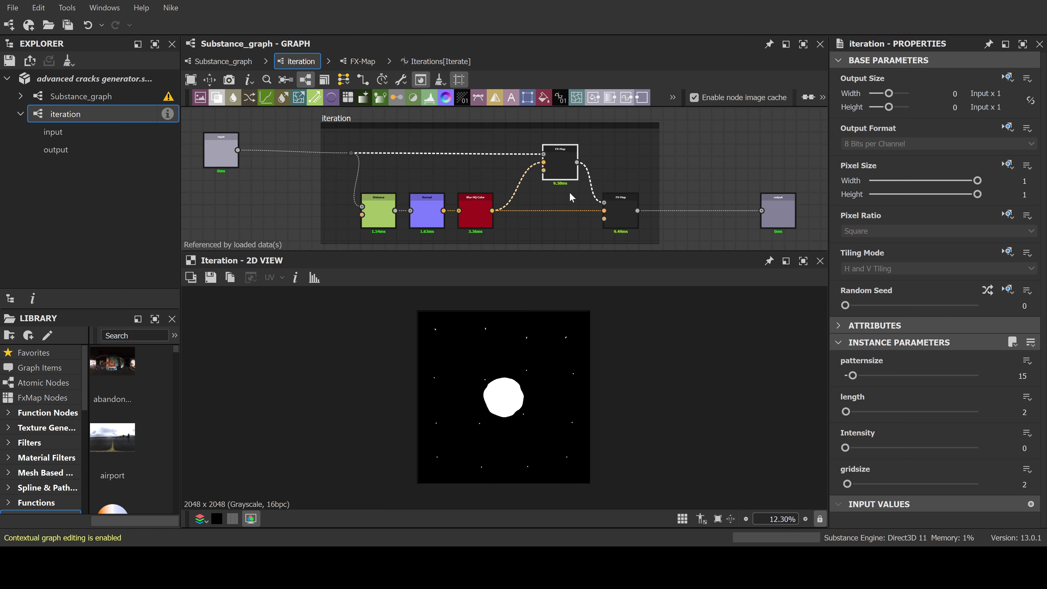
{"action": "left_click", "coordinate": [556, 164]}
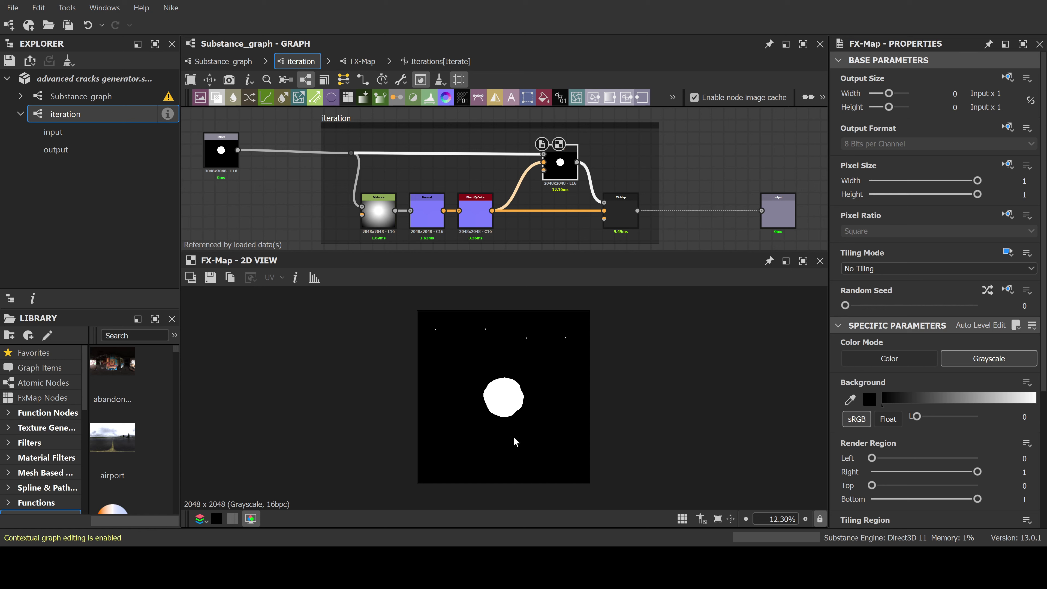
In the first FX-Map, place the second Iterate node directly beneath the top one and open its Iterations function
{"action": "double_click", "coordinate": [564, 170]}
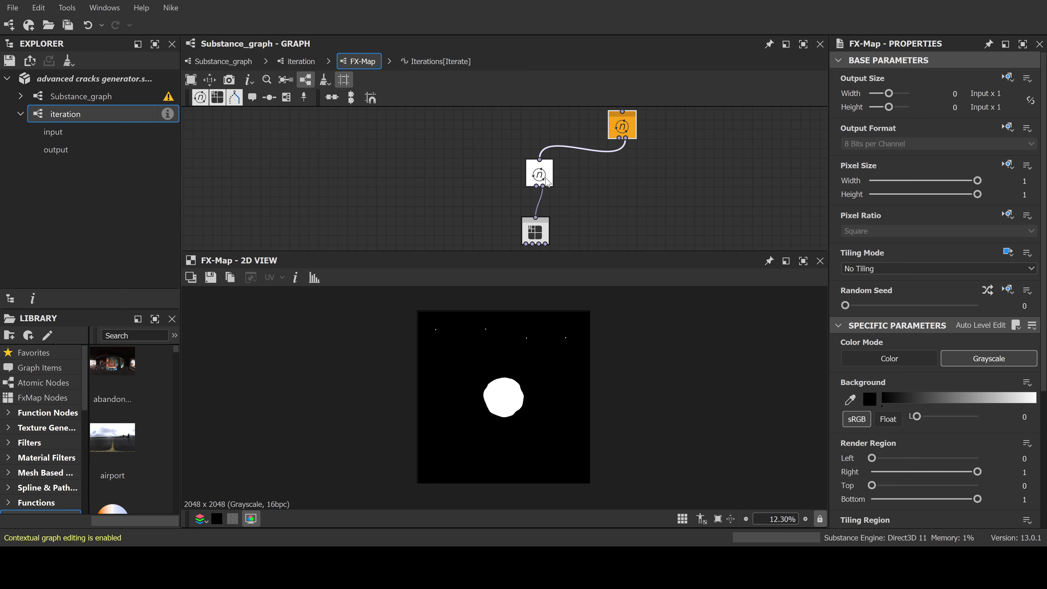
{"action": "left_click_drag", "start_coordinate": [547, 173], "coordinate": [631, 175]}
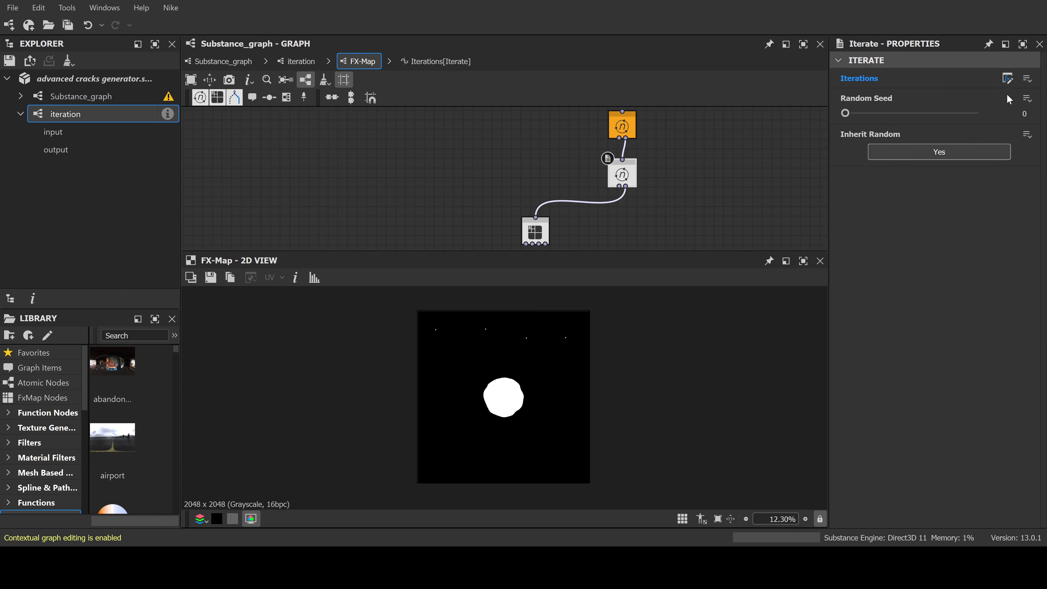
{"action": "double_click", "coordinate": [622, 172]}
{"action": "scroll", "coordinate": [384, 173], "scroll_direction": "up", "scroll_amount": 3}
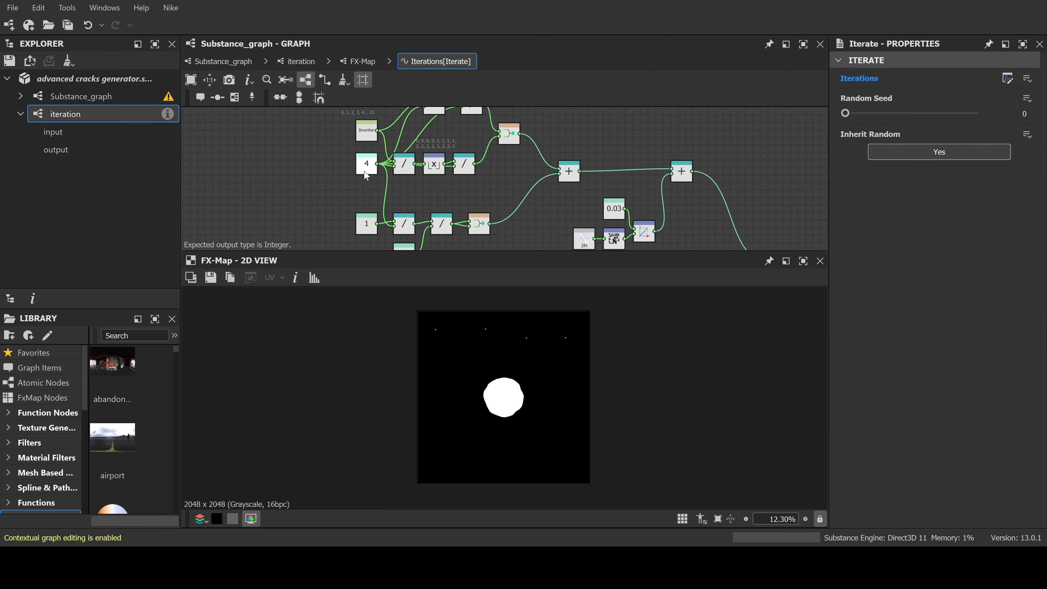
Shift the constant 4 node slightly away from the nodes it feeds in the Iterations function
{"action": "mouse_move", "coordinate": [450, 176]}
{"action": "left_mouse_down"}
{"action": "mouse_move", "coordinate": [395, 174]}
{"action": "mouse_move", "coordinate": [436, 175]}
{"action": "left_mouse_up"}
{"action": "middle_click_drag", "start_coordinate": [372, 181], "coordinate": [511, 186]}
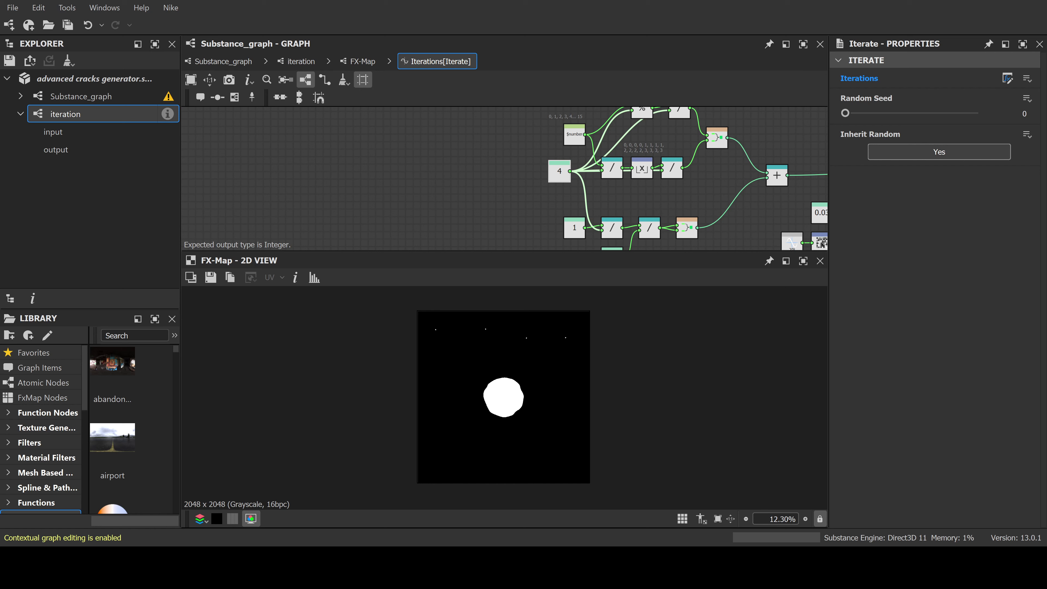
{"action": "middle_click_drag", "start_coordinate": [571, 191], "coordinate": [527, 206]}
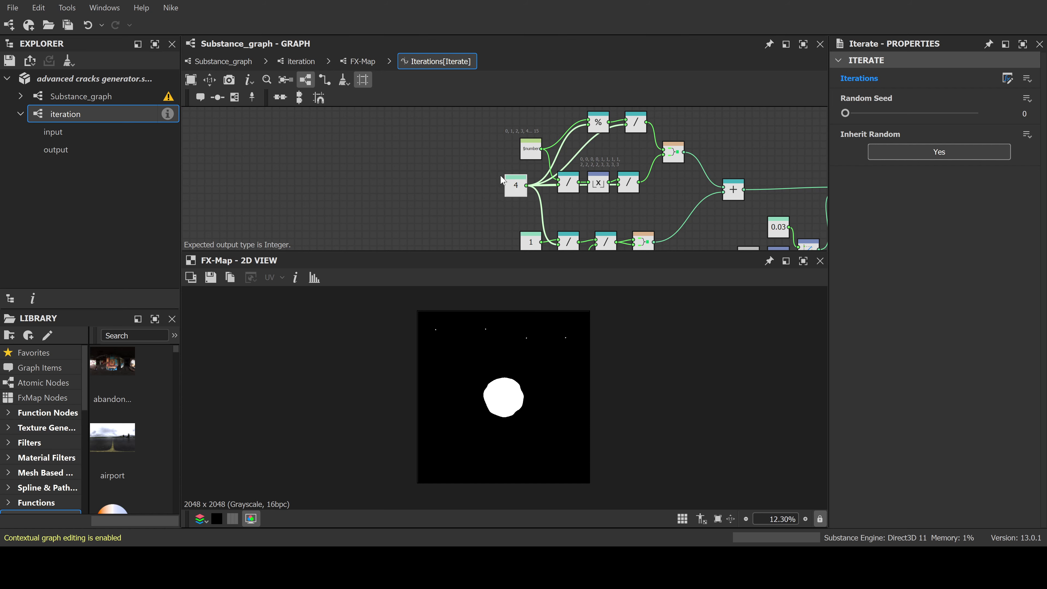
Check the gridsize value of the first iteration node in Substance_graph
{"action": "left_click", "coordinate": [223, 62]}
{"action": "left_click", "coordinate": [431, 160]}
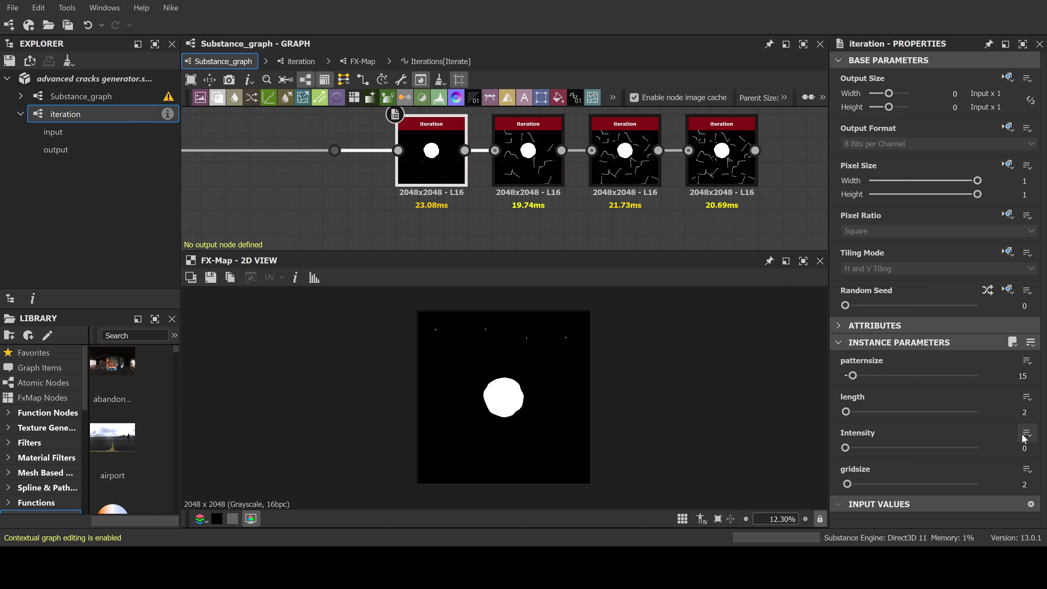
{"action": "double_click", "coordinate": [1024, 484]}
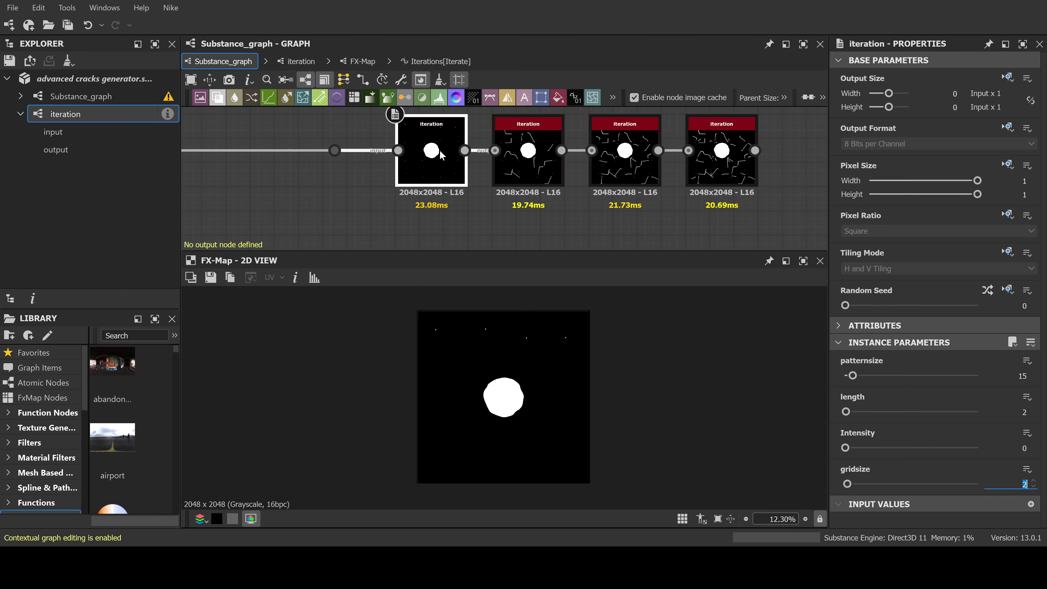
Add a Get Integer node reading gridsize beside the constant 4 node in the second Iterate node's Iterations function
{"action": "left_click", "coordinate": [425, 66]}
{"action": "scroll", "coordinate": [491, 202], "scroll_direction": "up", "scroll_amount": 2}
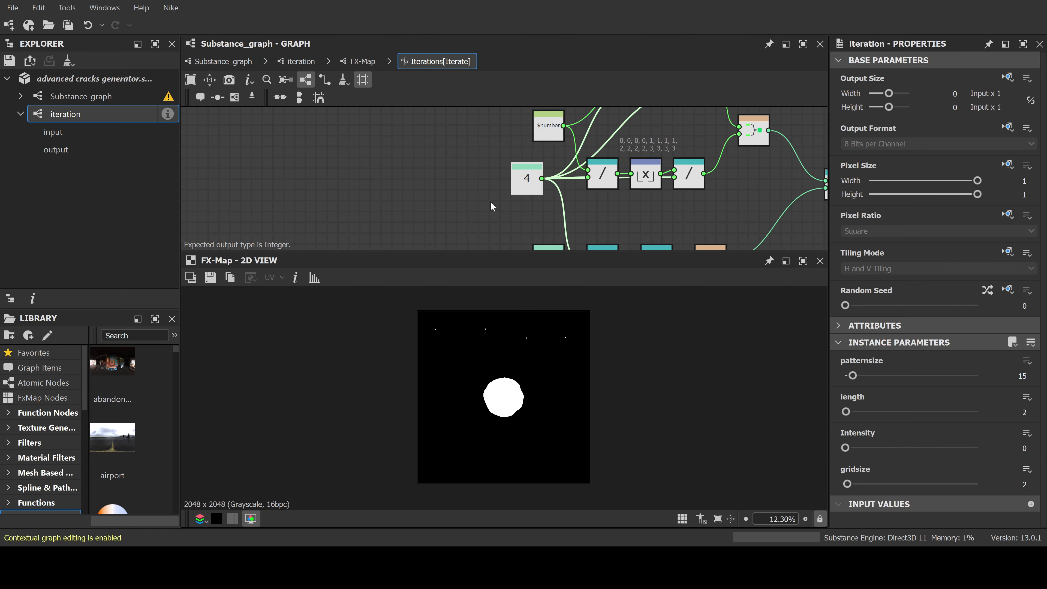
{"action": "middle_click_drag", "start_coordinate": [427, 171], "coordinate": [512, 173]}
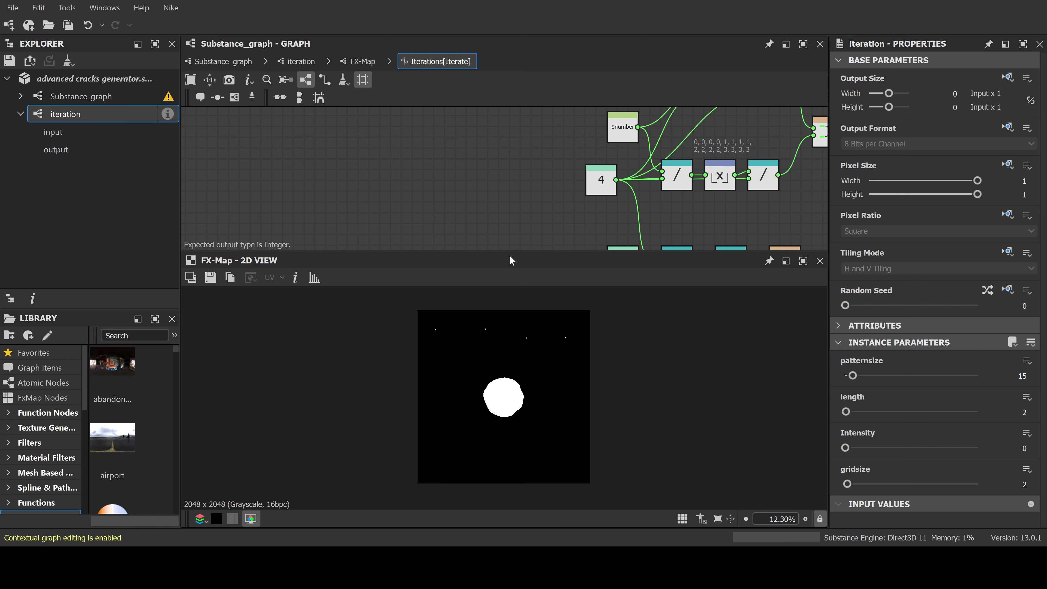
{"action": "key", "text": "ctrl+v"}
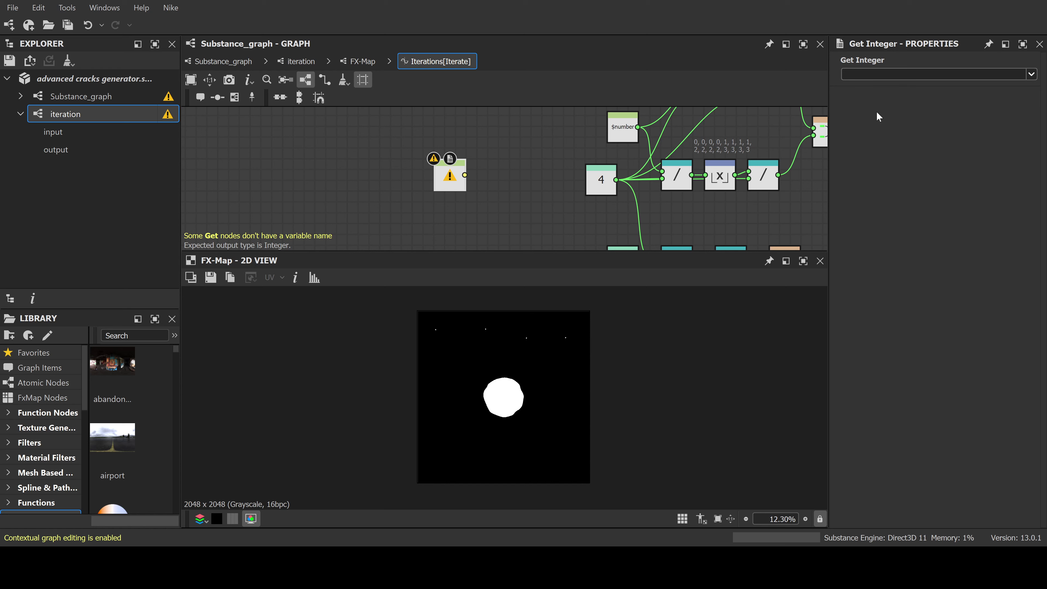
{"action": "type", "text": "gridsize"}
{"action": "key", "text": "Return"}
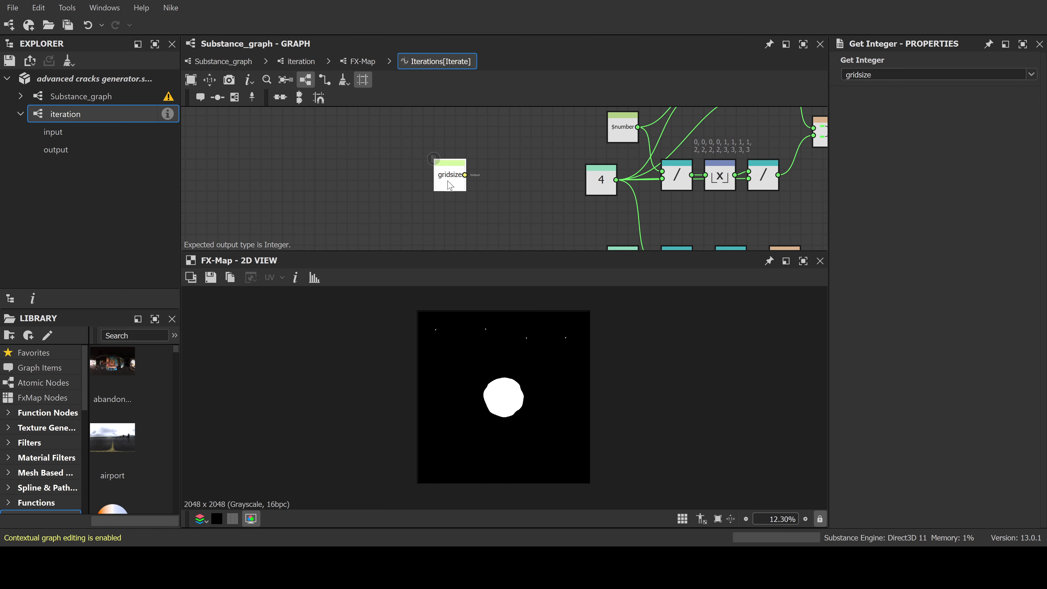
{"action": "left_click_drag", "start_coordinate": [454, 184], "coordinate": [475, 184]}
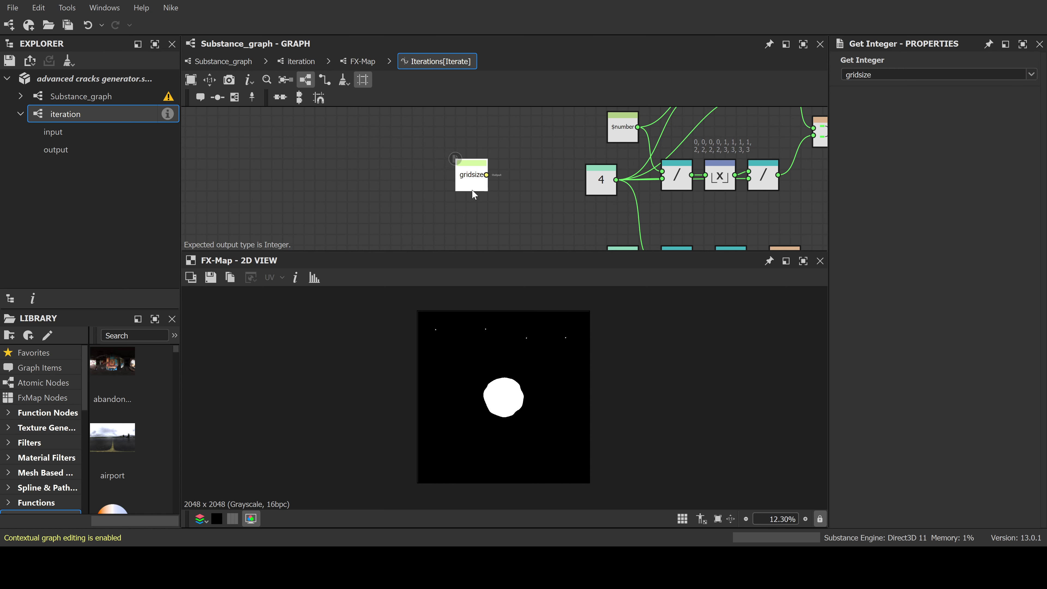
{"action": "middle_click_drag", "start_coordinate": [521, 192], "coordinate": [516, 189]}
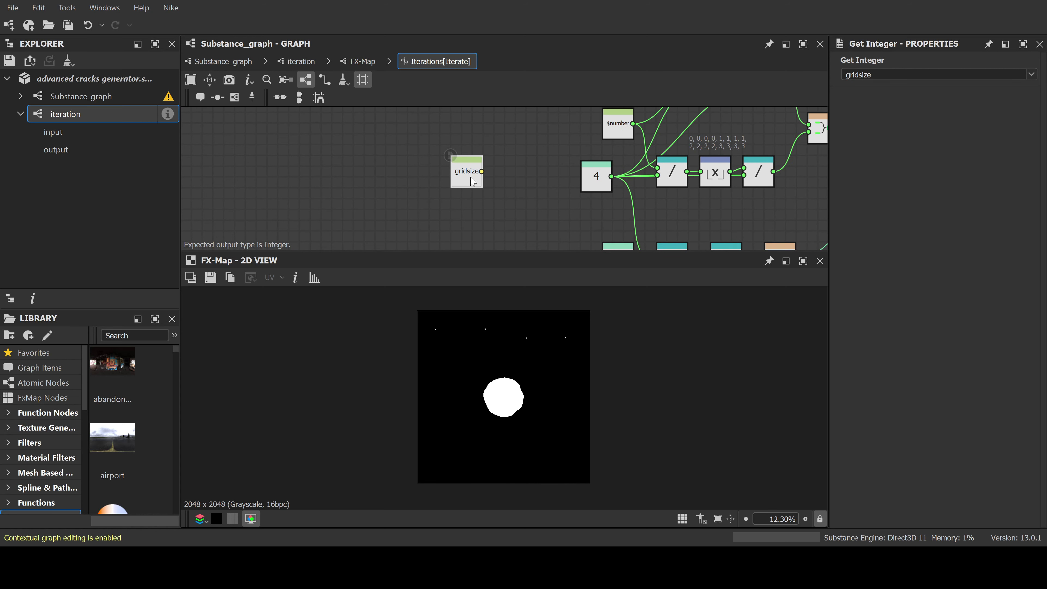
Convert gridsize with a To Float node, transfer all links of the constant 4 to it and delete the constant
{"action": "left_click_drag", "start_coordinate": [482, 171], "coordinate": [504, 150]}
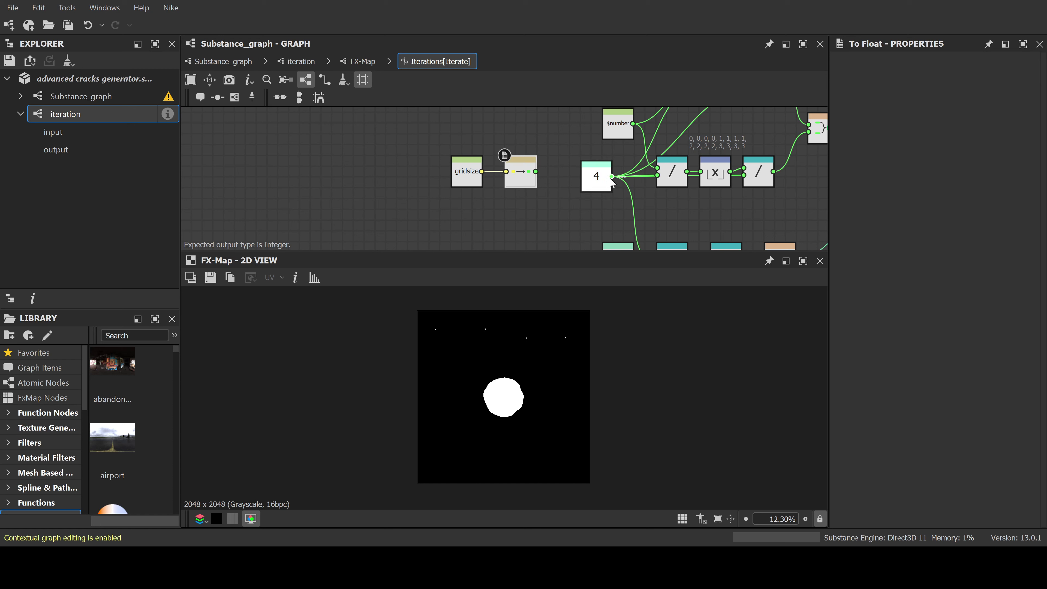
{"action": "left_click_drag", "start_coordinate": [611, 177], "coordinate": [536, 171], "text": "shift"}
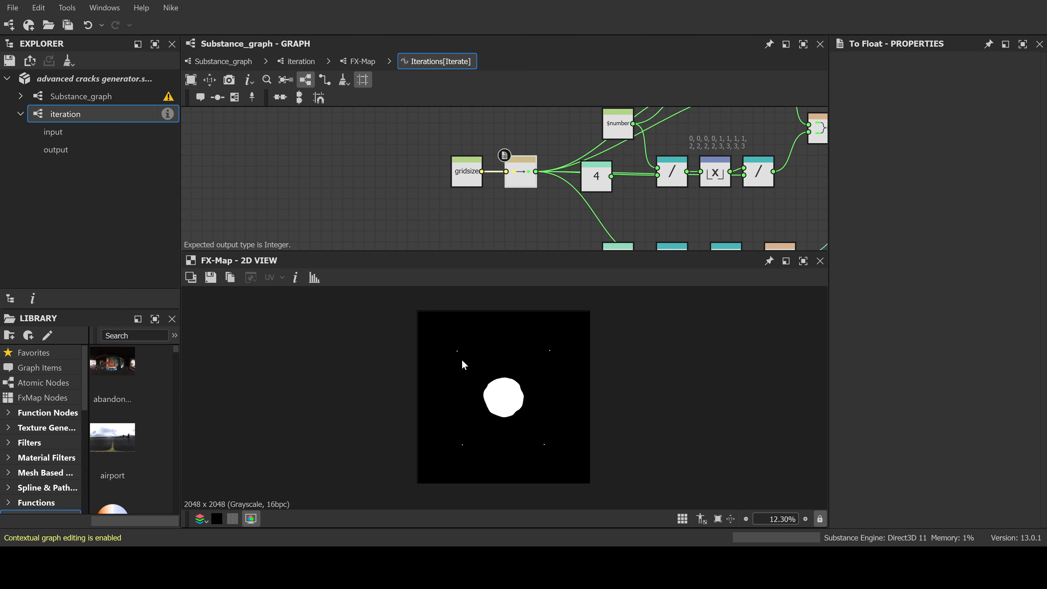
{"action": "left_click", "coordinate": [598, 182]}
{"action": "key", "text": "Delete"}
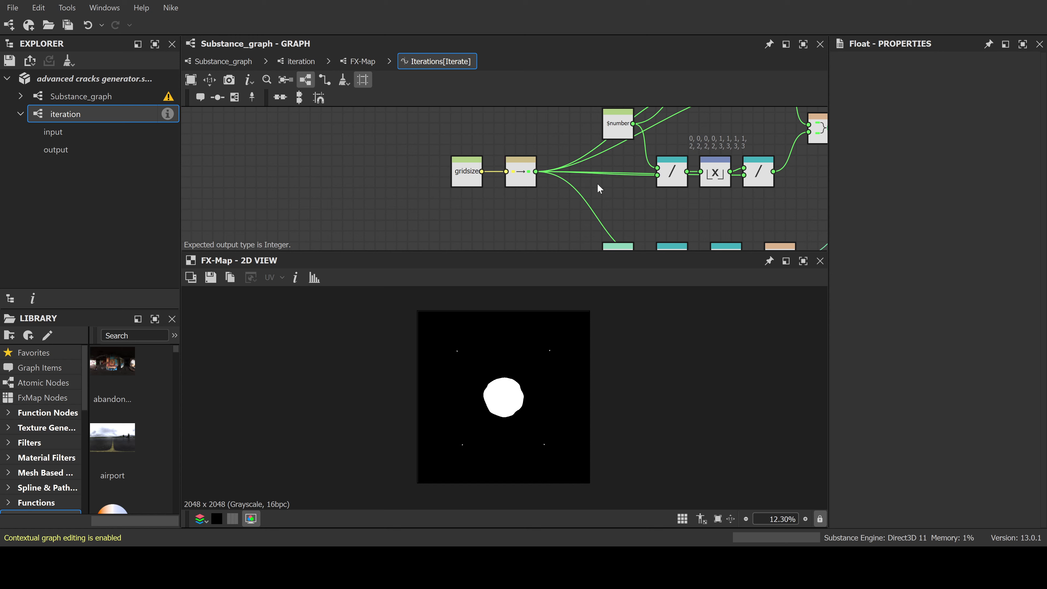
{"action": "scroll", "coordinate": [576, 184], "scroll_direction": "down", "scroll_amount": 3}
{"action": "scroll", "coordinate": [576, 184], "scroll_direction": "down", "scroll_amount": 2}
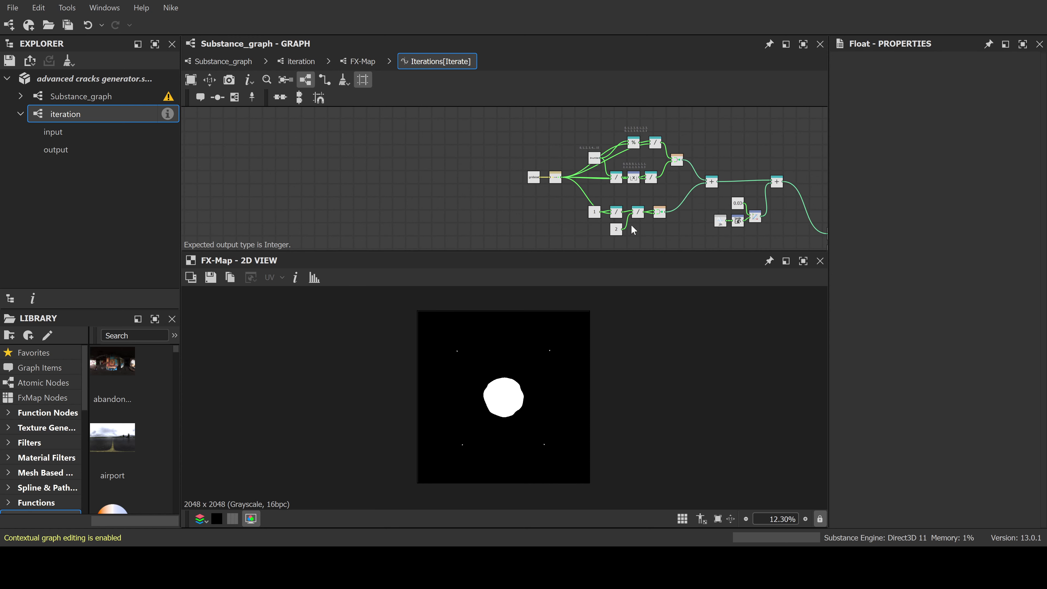
{"action": "middle_click_drag", "start_coordinate": [670, 217], "coordinate": [625, 178]}
Open the second FX-Map in the iteration graph and create a function for the top Iterate node's Iterations
{"action": "left_click", "coordinate": [363, 62]}
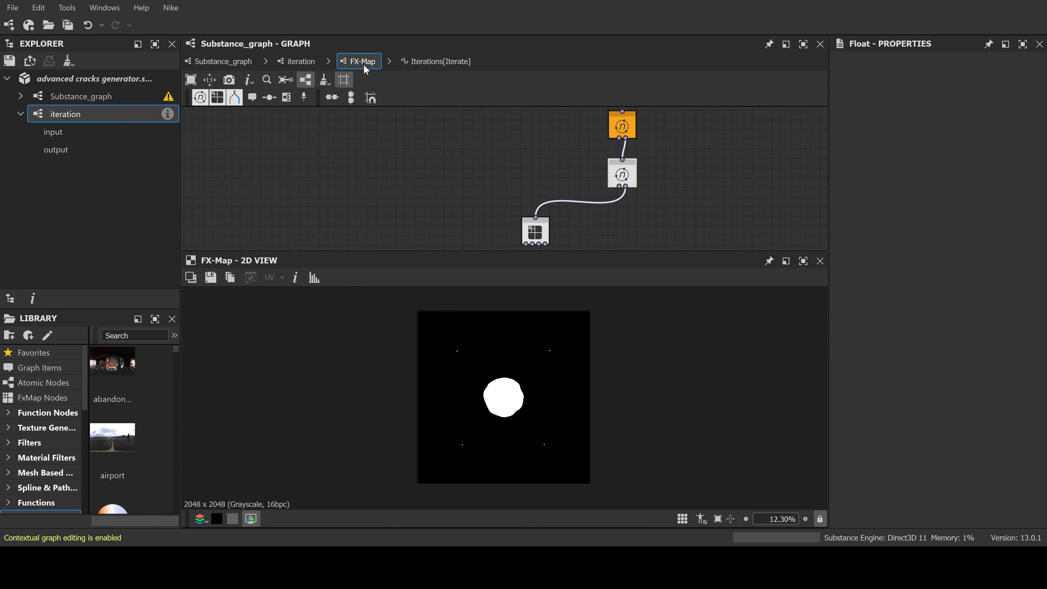
{"action": "left_click", "coordinate": [299, 62]}
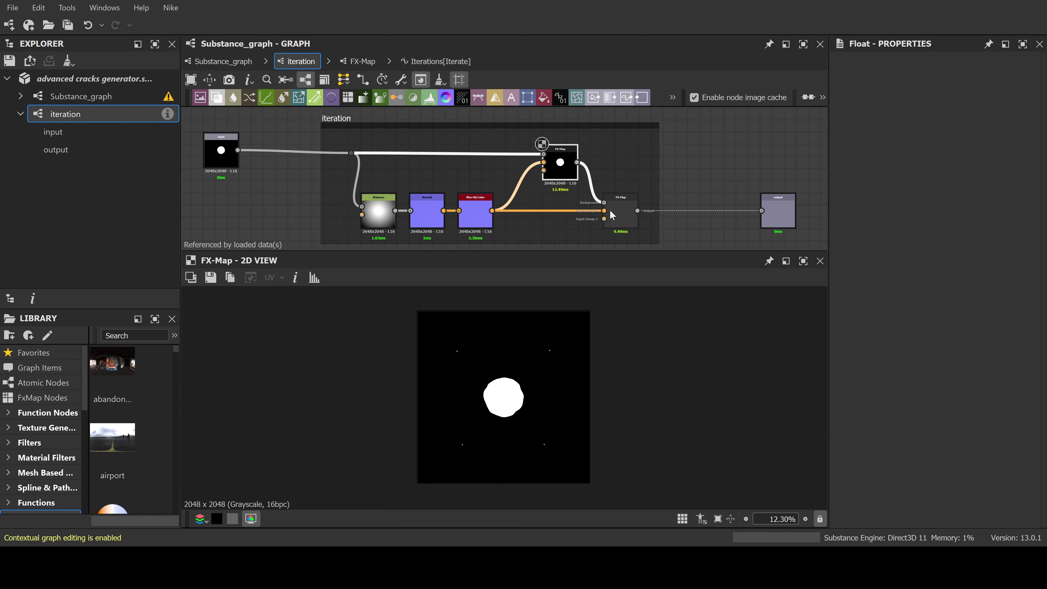
{"action": "left_click", "coordinate": [619, 214]}
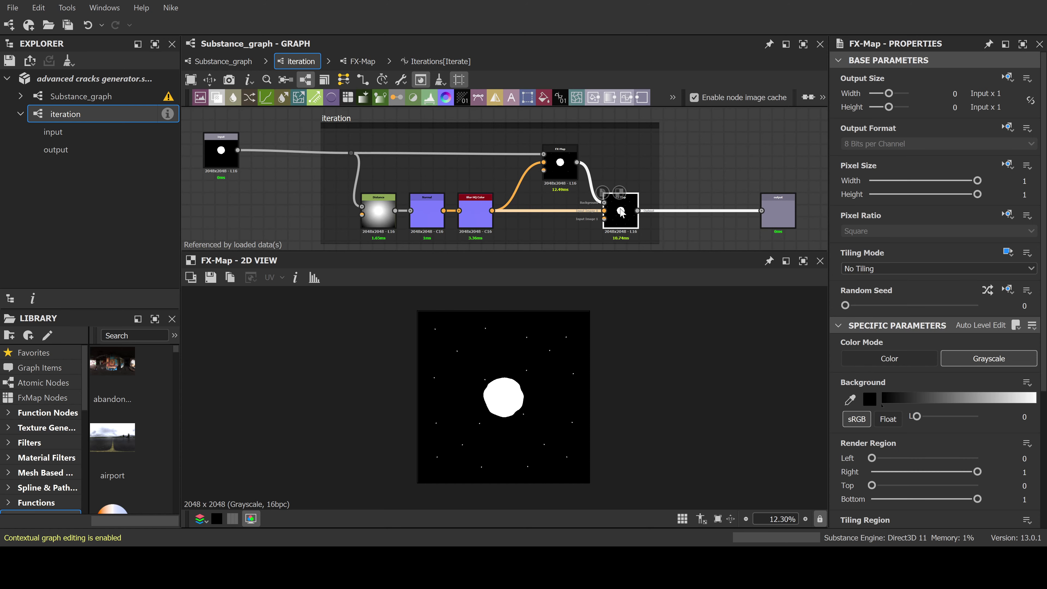
{"action": "double_click", "coordinate": [621, 213]}
{"action": "left_click", "coordinate": [466, 124]}
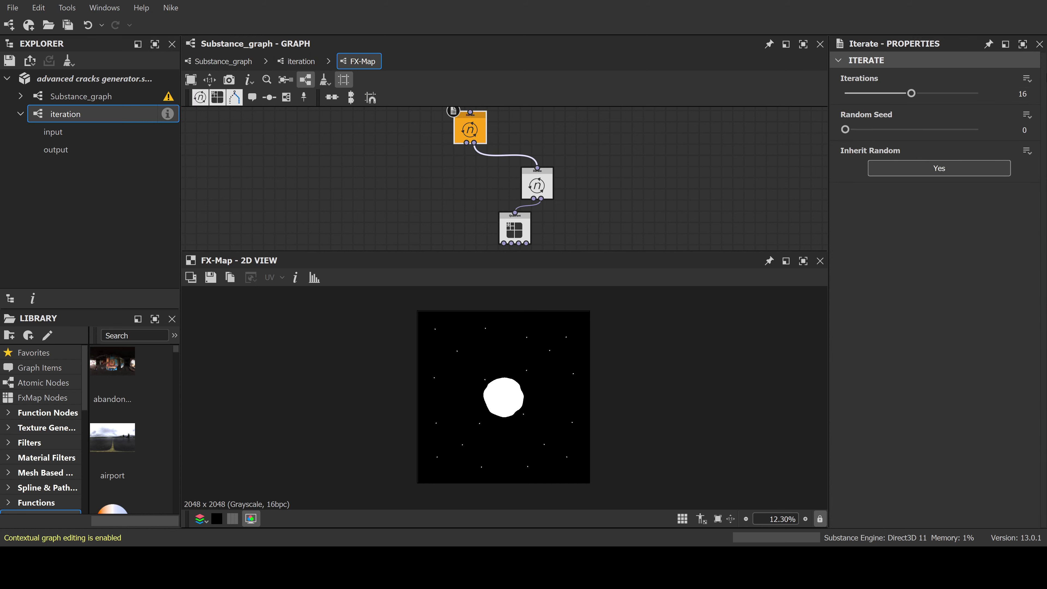
{"action": "left_click", "coordinate": [996, 98]}
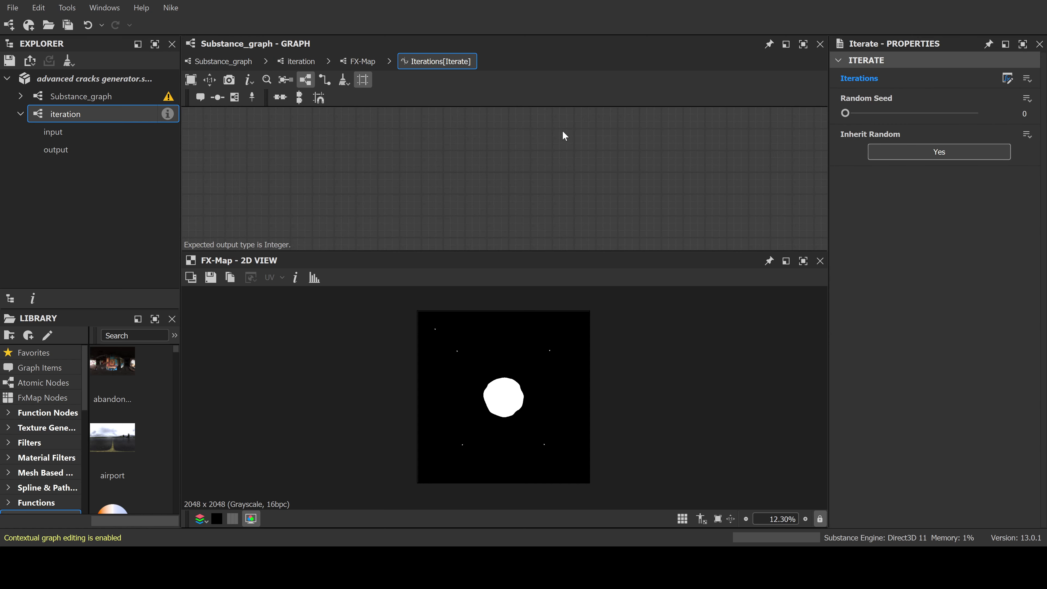
Add a Get Integer node reading gridsize, multiply it by itself and use the Multiplication node as the function's output
{"action": "left_click", "coordinate": [616, 250]}
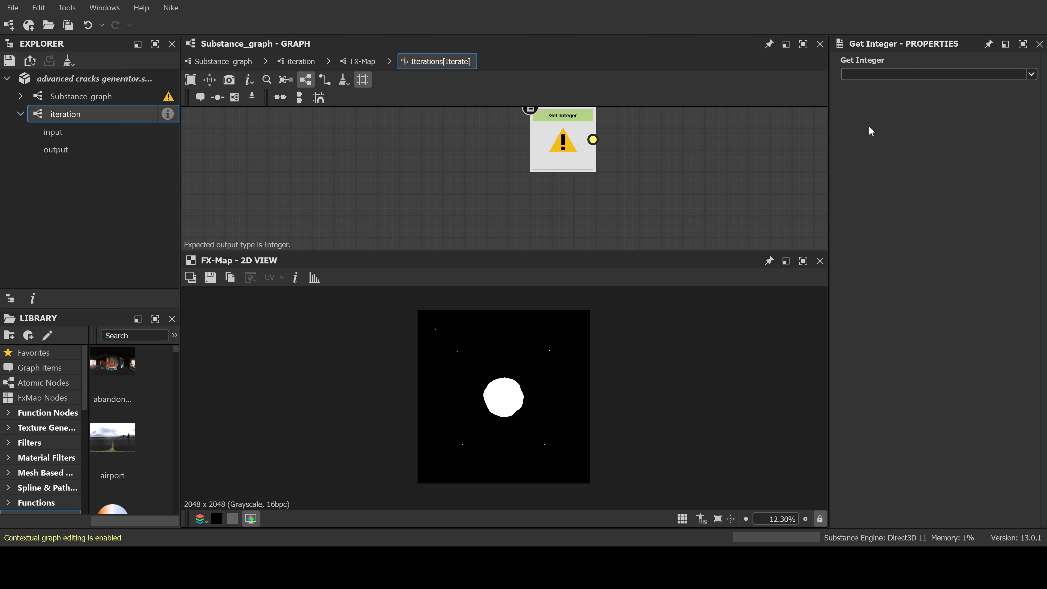
{"action": "left_click", "coordinate": [879, 118]}
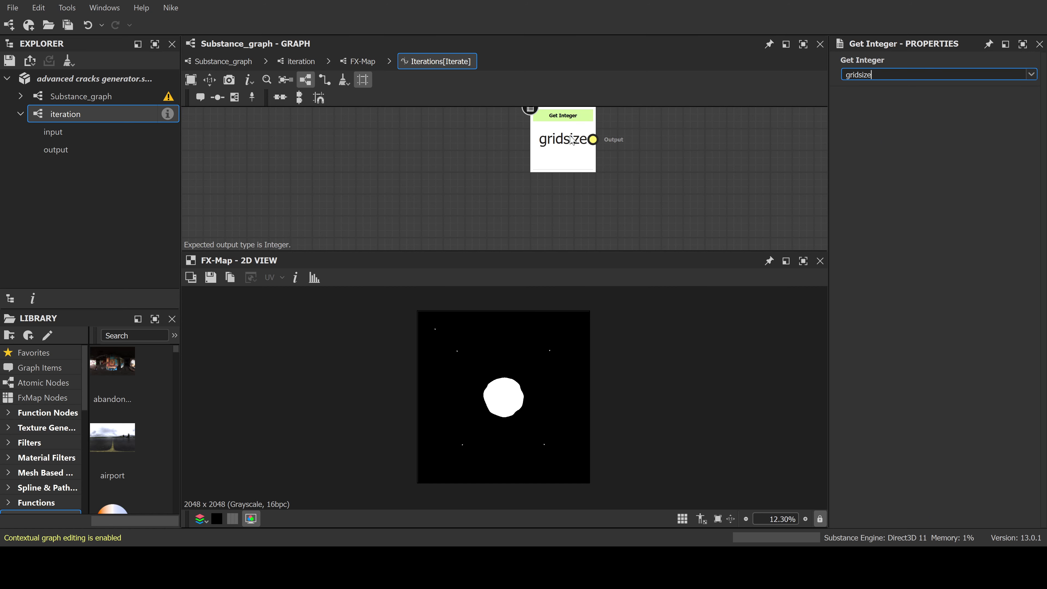
{"action": "key", "text": "m"}
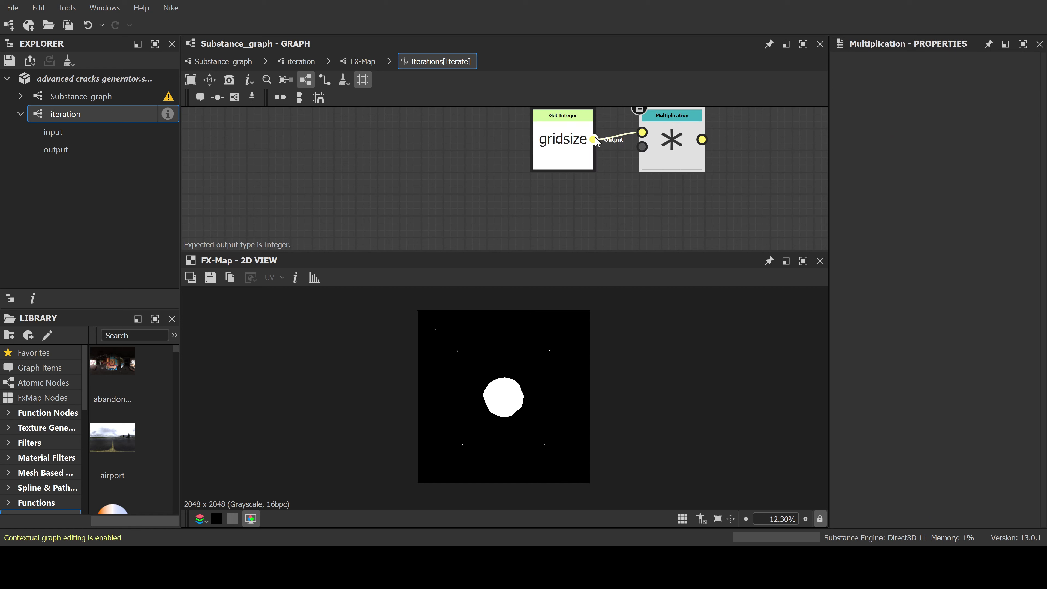
{"action": "left_click_drag", "start_coordinate": [593, 139], "coordinate": [642, 147]}
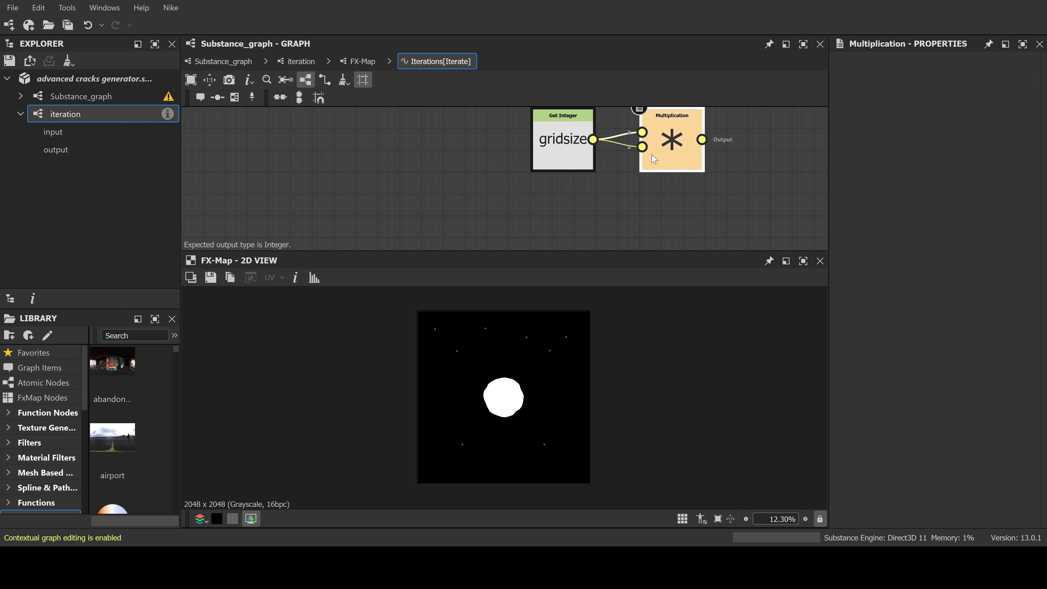
{"action": "left_click", "coordinate": [639, 109]}
In the iteration graph, disconnect the first FX-Map from the second FX-Map's Background input
{"action": "left_click", "coordinate": [295, 62]}
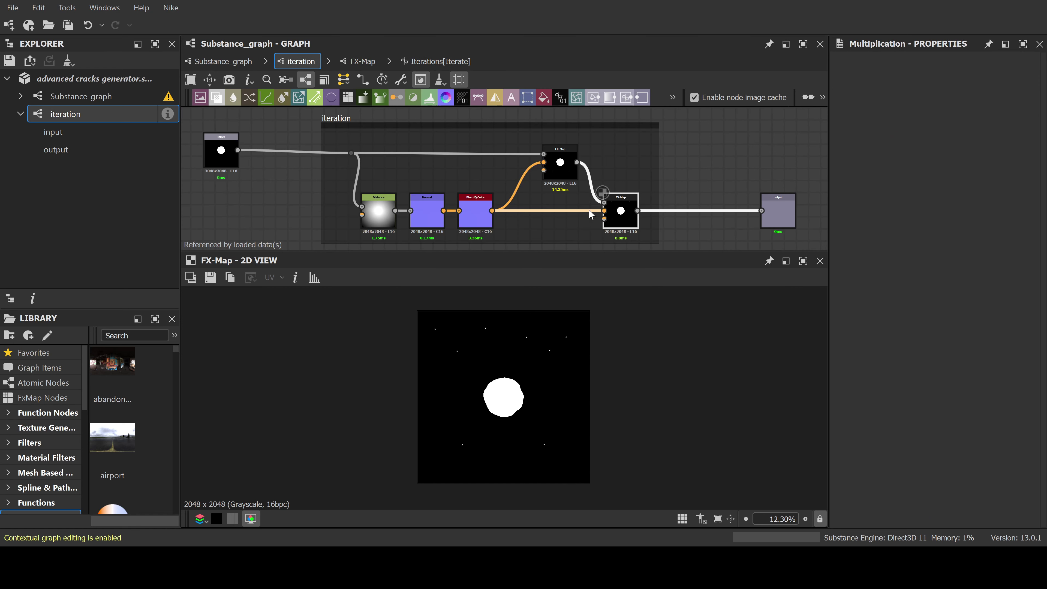
{"action": "left_click", "coordinate": [594, 172]}
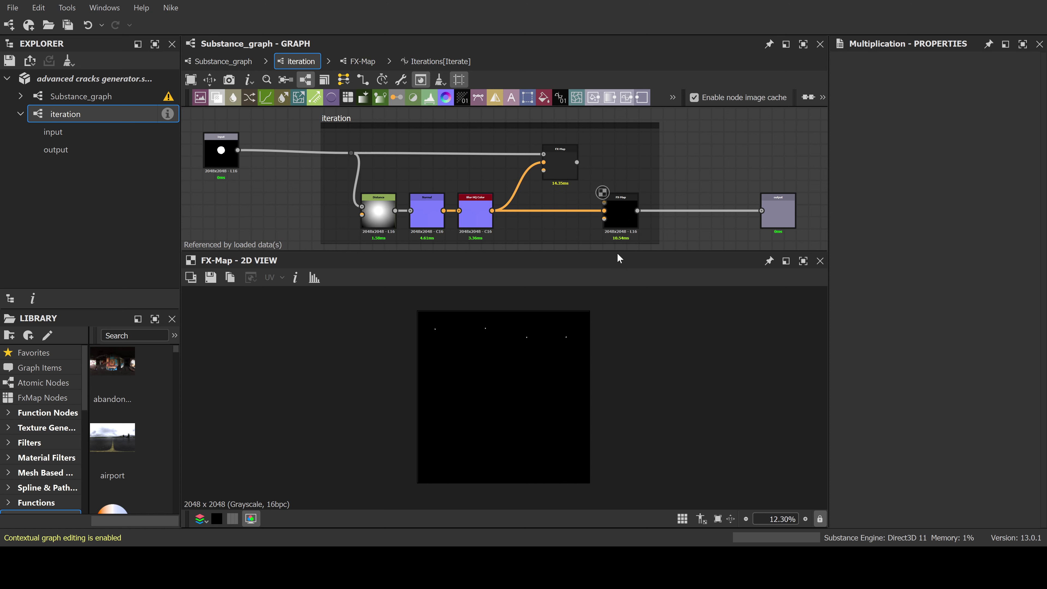
{"action": "scroll", "coordinate": [619, 214], "scroll_direction": "up", "scroll_amount": 3}
{"action": "left_click", "coordinate": [623, 215]}
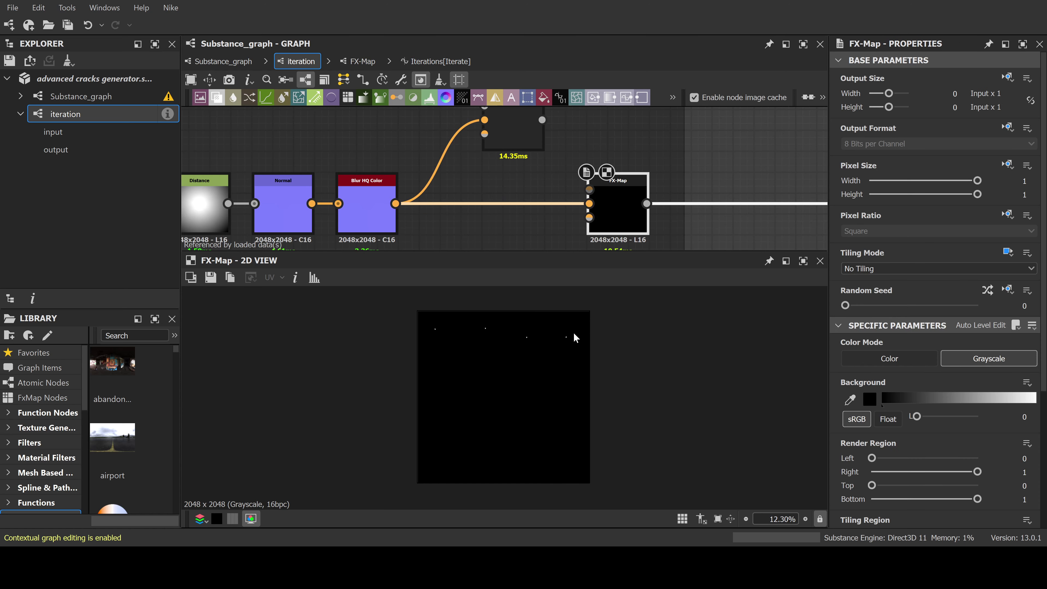
{"action": "left_click_drag", "start_coordinate": [615, 204], "coordinate": [615, 225]}
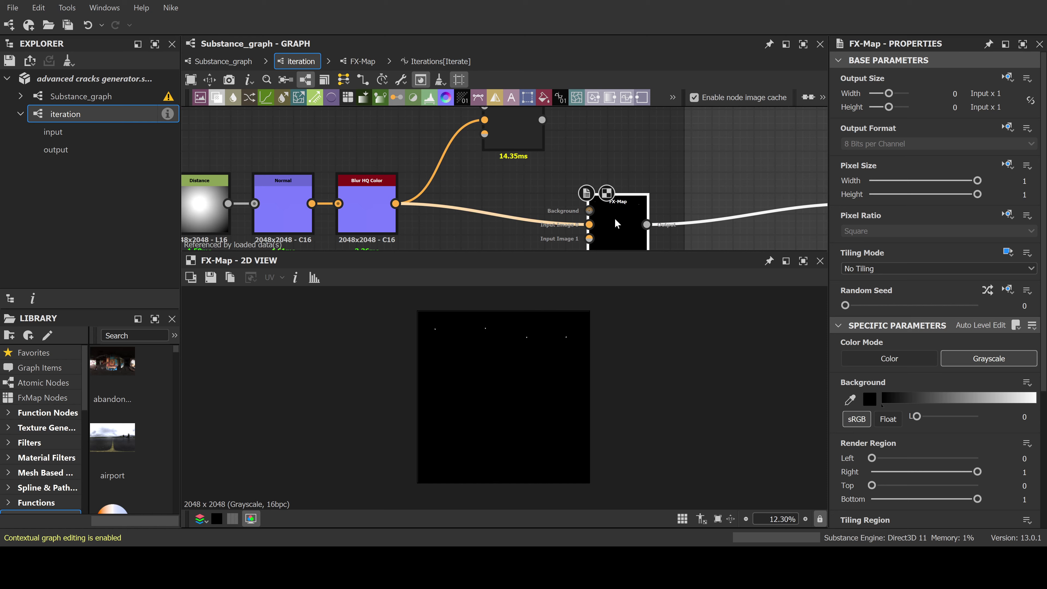
{"action": "key", "text": "ctrl+z"}
Open the Iterations function of the second FX-Map's lower Iterate node and move the constant 4 away from the nodes it feeds
{"action": "double_click", "coordinate": [615, 216]}
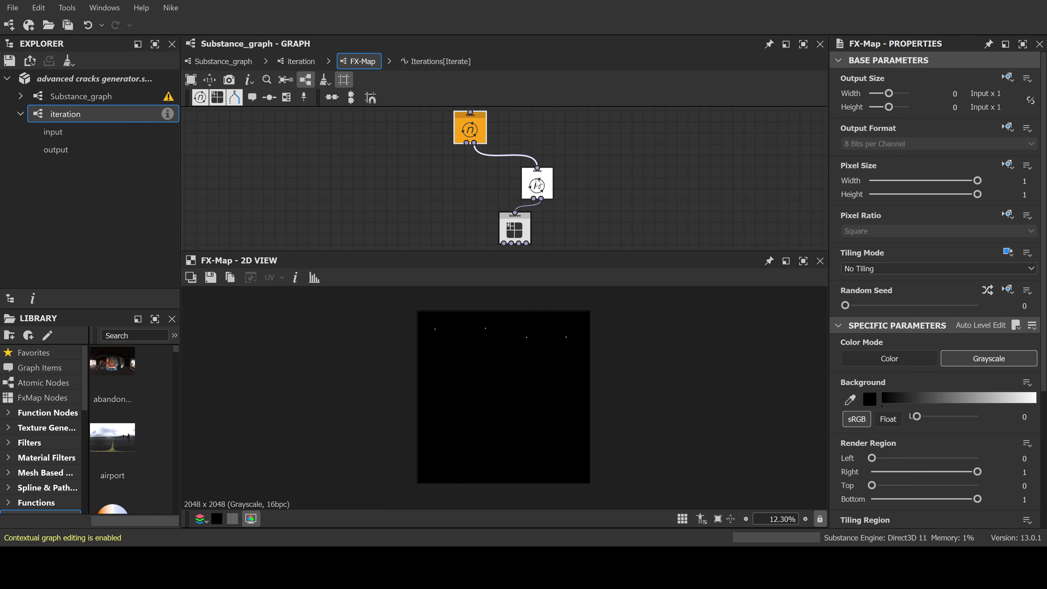
{"action": "left_click", "coordinate": [536, 186]}
{"action": "left_click", "coordinate": [1007, 78]}
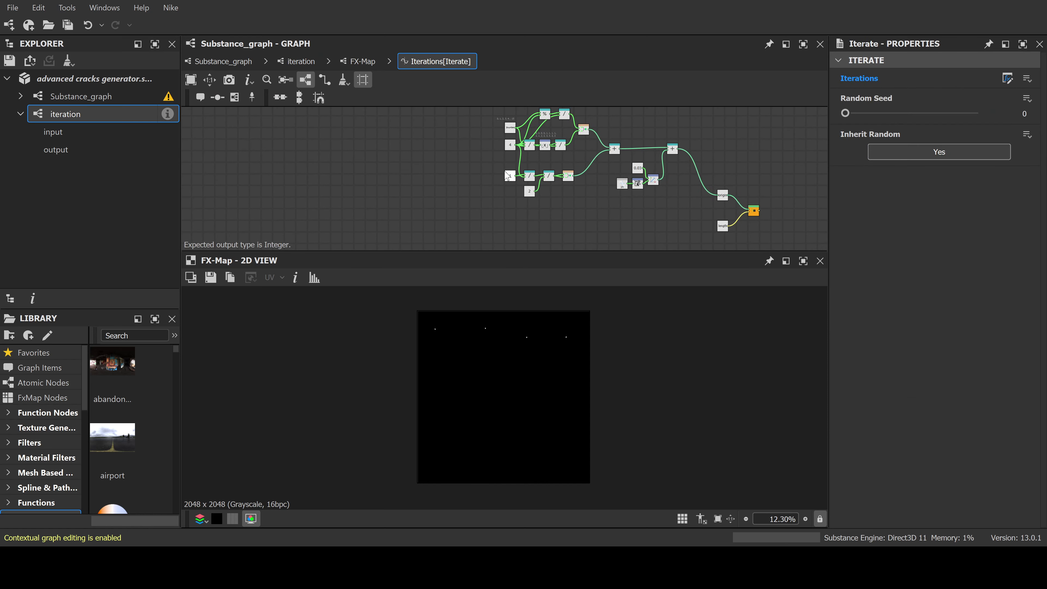
{"action": "scroll", "coordinate": [541, 198], "scroll_direction": "up", "scroll_amount": 3}
{"action": "scroll", "coordinate": [541, 198], "scroll_direction": "up", "scroll_amount": 2}
{"action": "left_click_drag", "start_coordinate": [532, 182], "coordinate": [437, 188]}
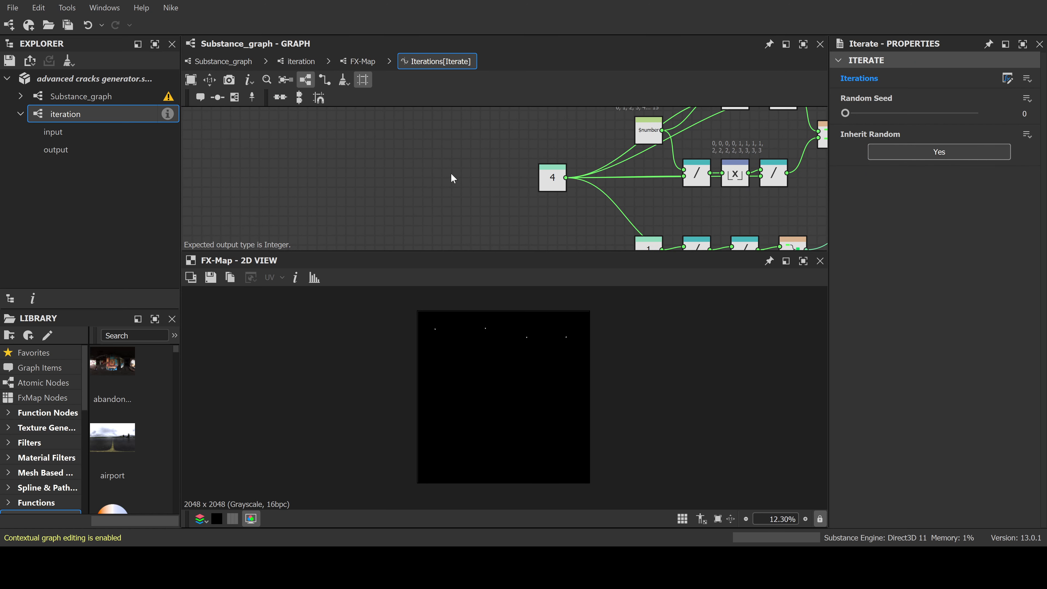
Add a Get Integer node reading gridsize beside the constant 4 and connect it to a new To Float node
{"action": "left_click", "coordinate": [479, 243]}
{"action": "left_click", "coordinate": [1032, 73]}
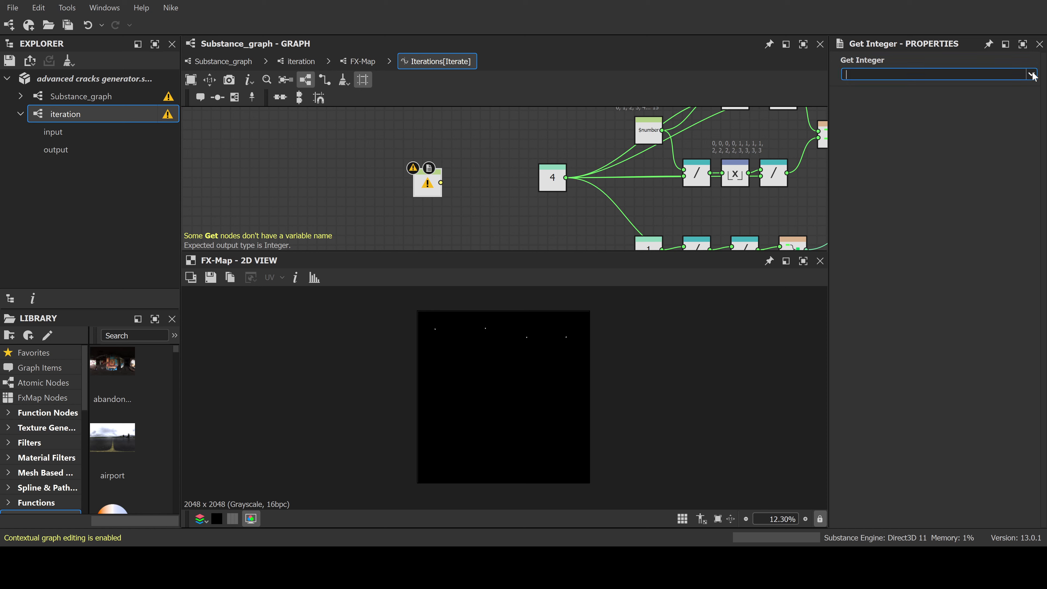
{"action": "left_click", "coordinate": [876, 117]}
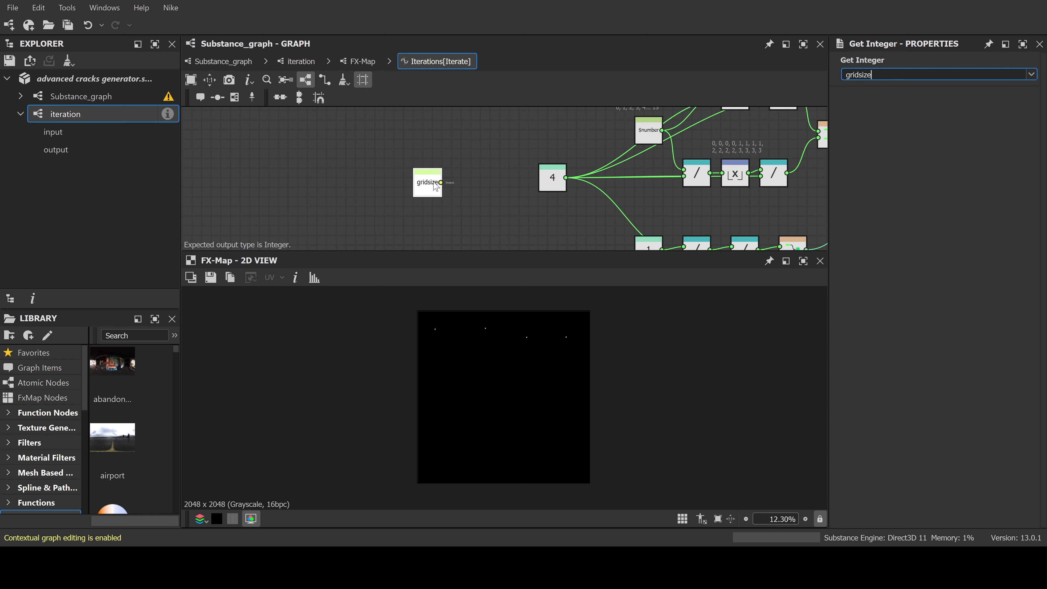
{"action": "key", "text": "t"}
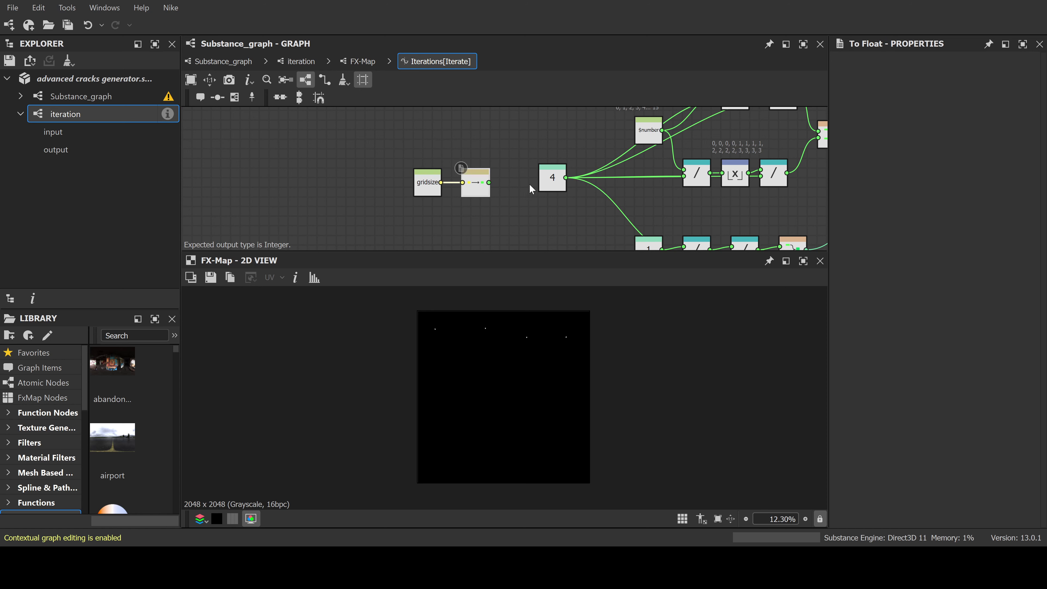
Transfer all links of the constant 4 to the To Float node, delete the constant and move the gridsize nodes into its place
{"action": "left_click_drag", "start_coordinate": [566, 178], "coordinate": [489, 184], "text": "shift"}
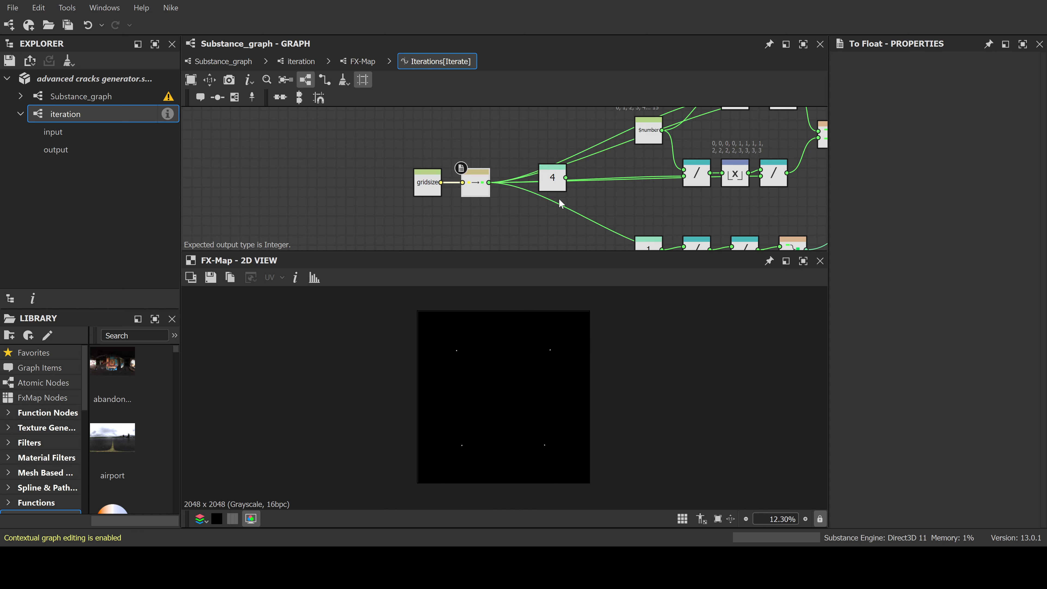
{"action": "left_click", "coordinate": [552, 179]}
{"action": "key", "text": "Delete"}
{"action": "left_click_drag", "start_coordinate": [518, 151], "coordinate": [586, 179]}
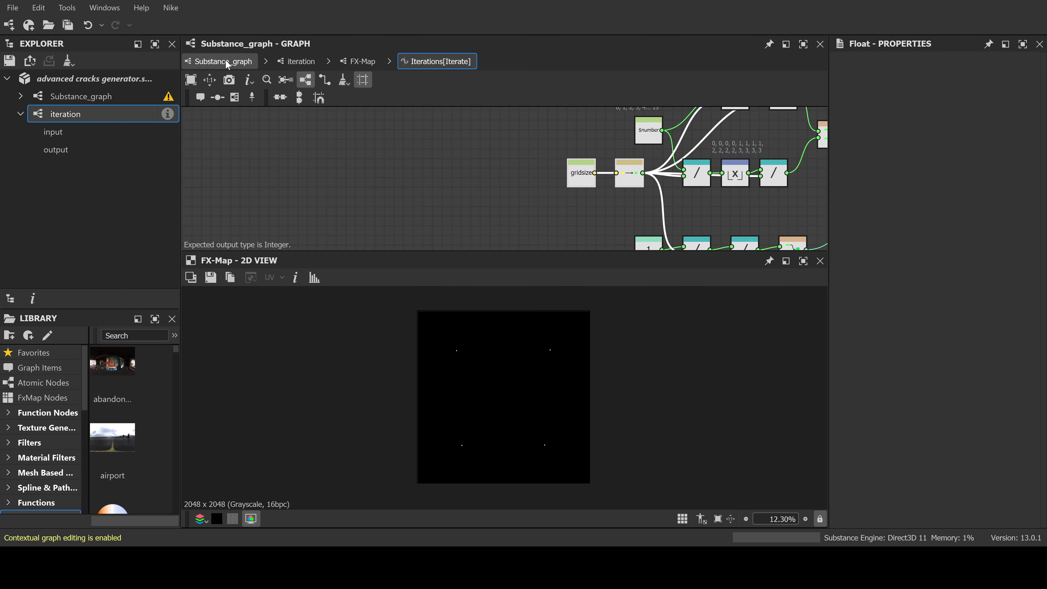
In the iteration graph, reconnect the first FX-Map's output to the second FX-Map's Background input
{"action": "left_click", "coordinate": [225, 62]}
{"action": "left_click", "coordinate": [448, 149]}
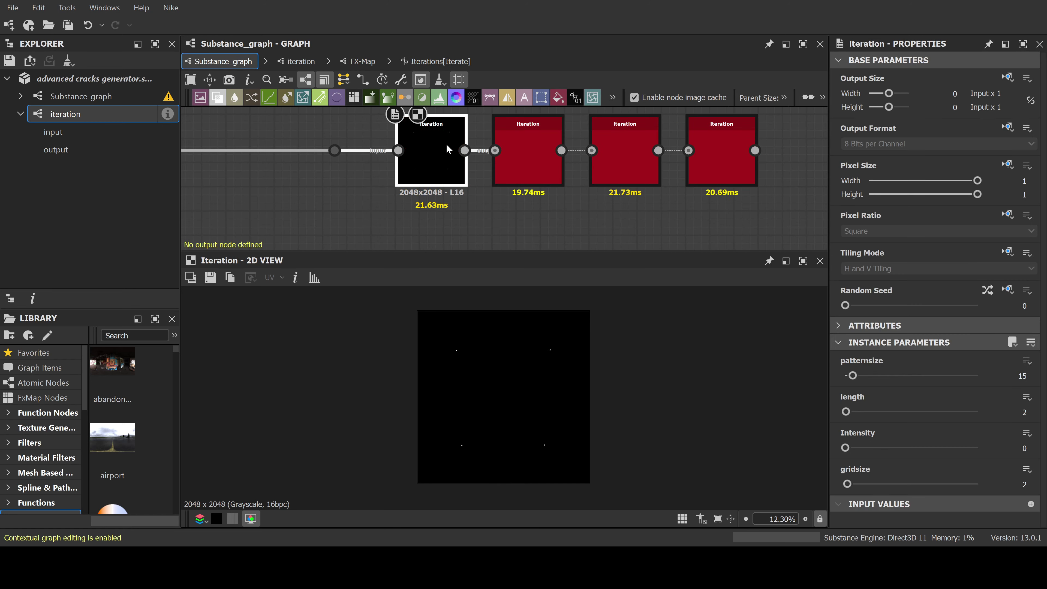
{"action": "double_click", "coordinate": [433, 153]}
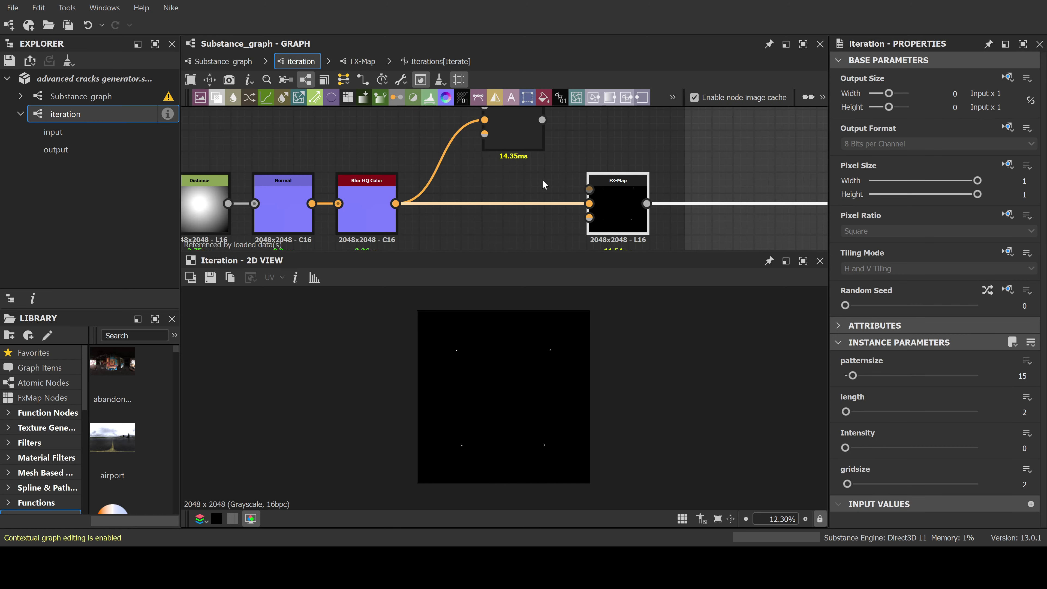
{"action": "scroll", "coordinate": [543, 181], "scroll_direction": "down", "scroll_amount": 2}
{"action": "left_click_drag", "start_coordinate": [542, 139], "coordinate": [575, 186]}
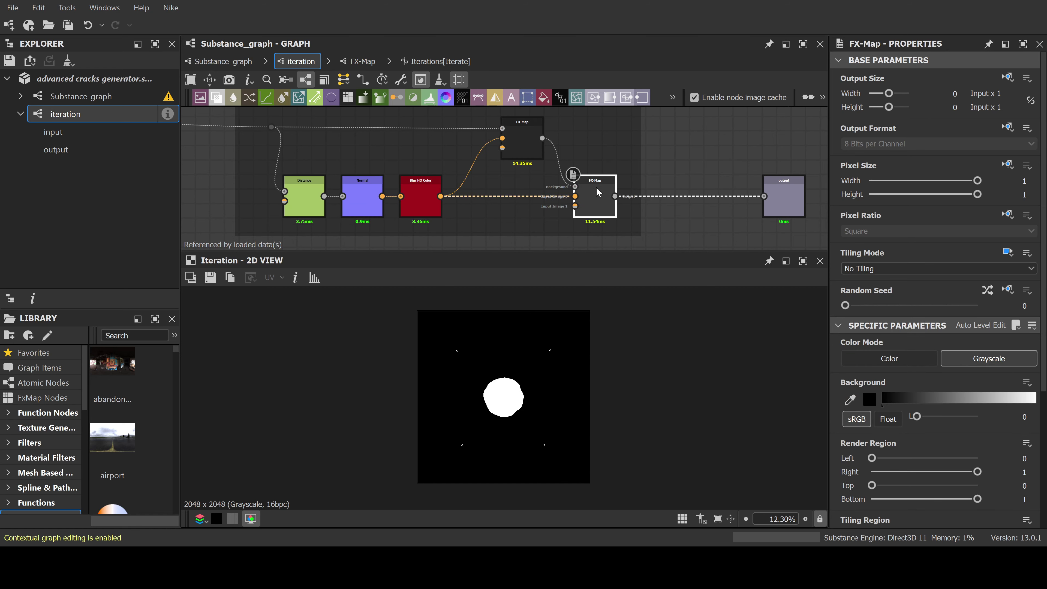
Set the first iteration node's gridsize to 11 and its length to 78 in Substance_graph
{"action": "left_click", "coordinate": [223, 61]}
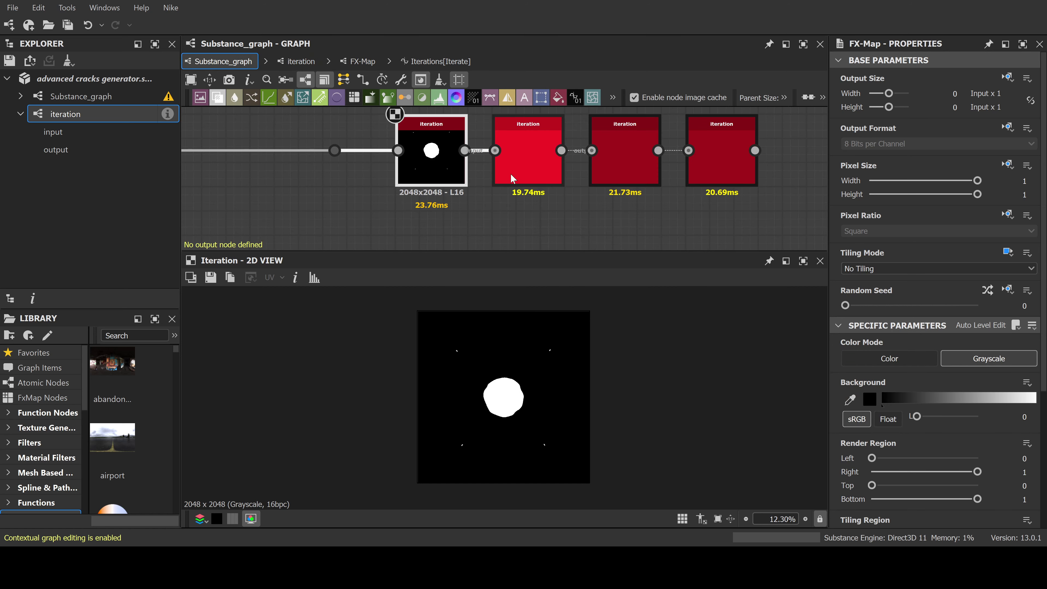
{"action": "left_click", "coordinate": [436, 166]}
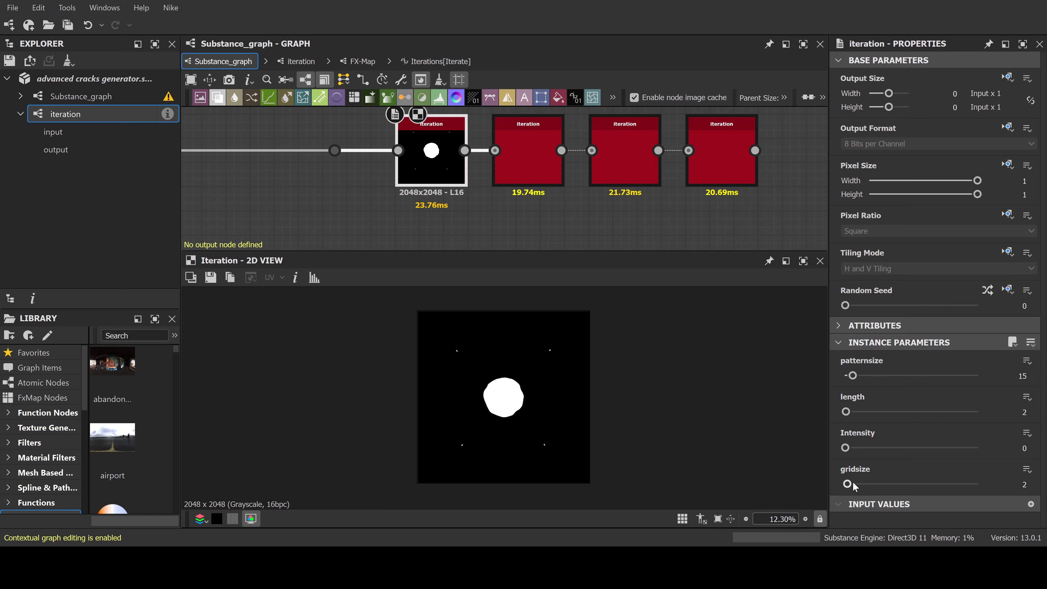
{"action": "mouse_move", "coordinate": [848, 484]}
{"action": "left_mouse_down"}
{"action": "mouse_move", "coordinate": [866, 485]}
{"action": "mouse_move", "coordinate": [859, 490]}
{"action": "left_mouse_up"}
{"action": "left_click_drag", "start_coordinate": [846, 412], "coordinate": [880, 413]}
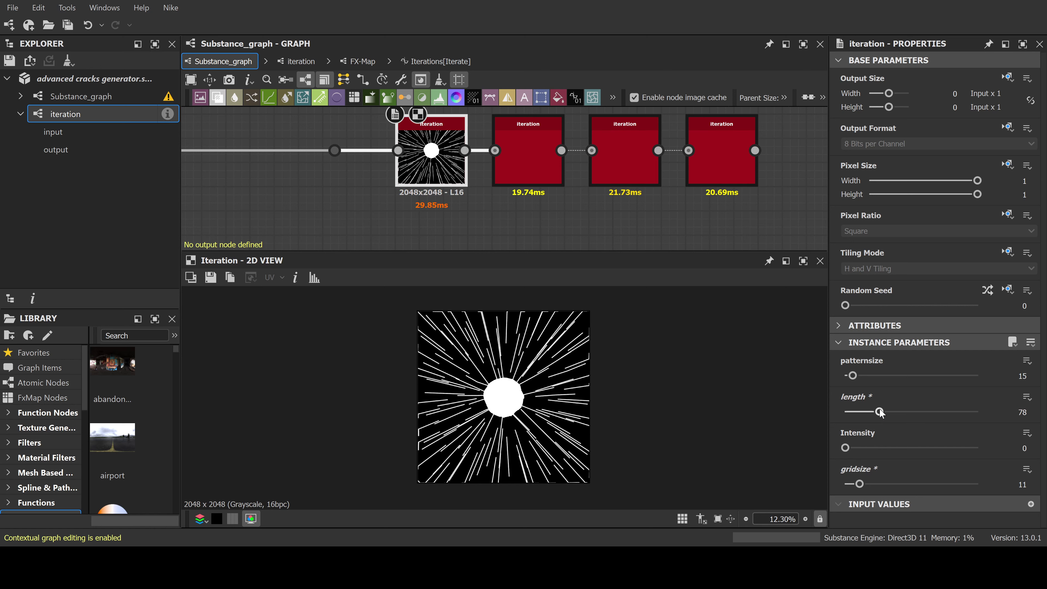
Preview the second, third and fourth iteration nodes and examine the final pattern up close
{"action": "left_click", "coordinate": [534, 170]}
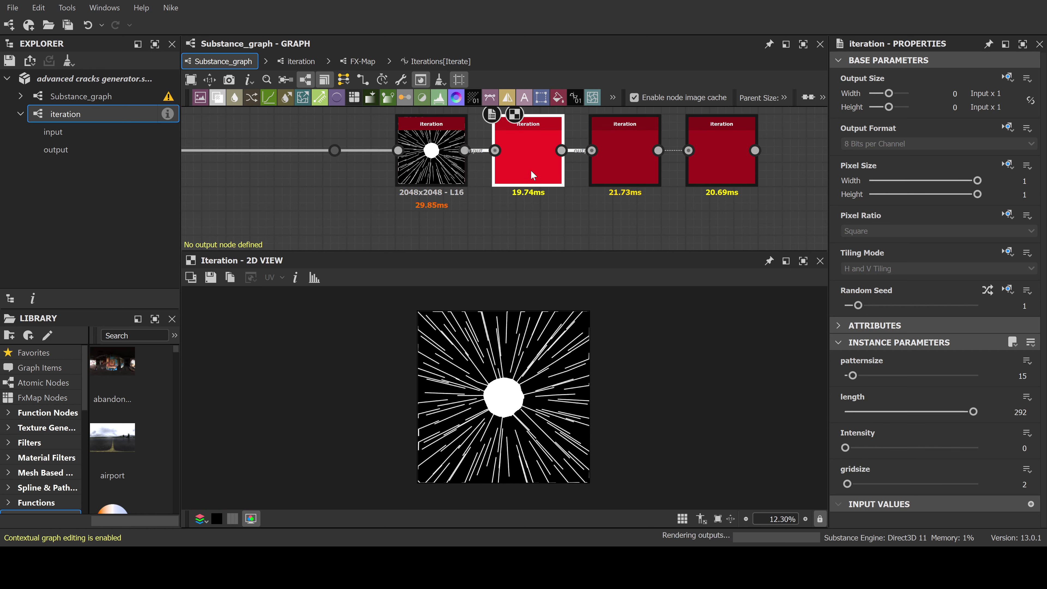
{"action": "left_click", "coordinate": [623, 171]}
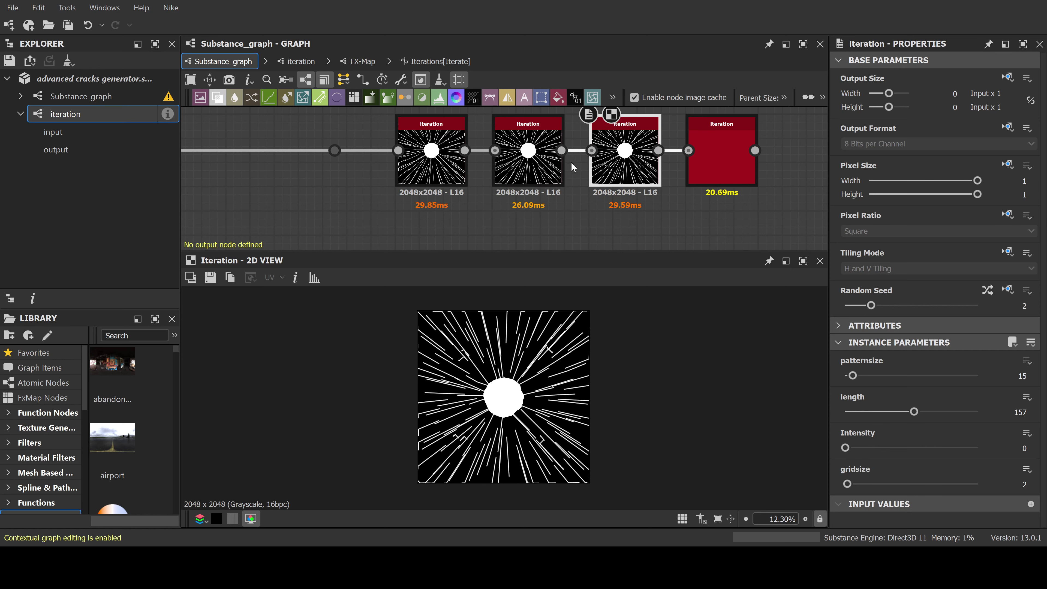
{"action": "left_click", "coordinate": [722, 169]}
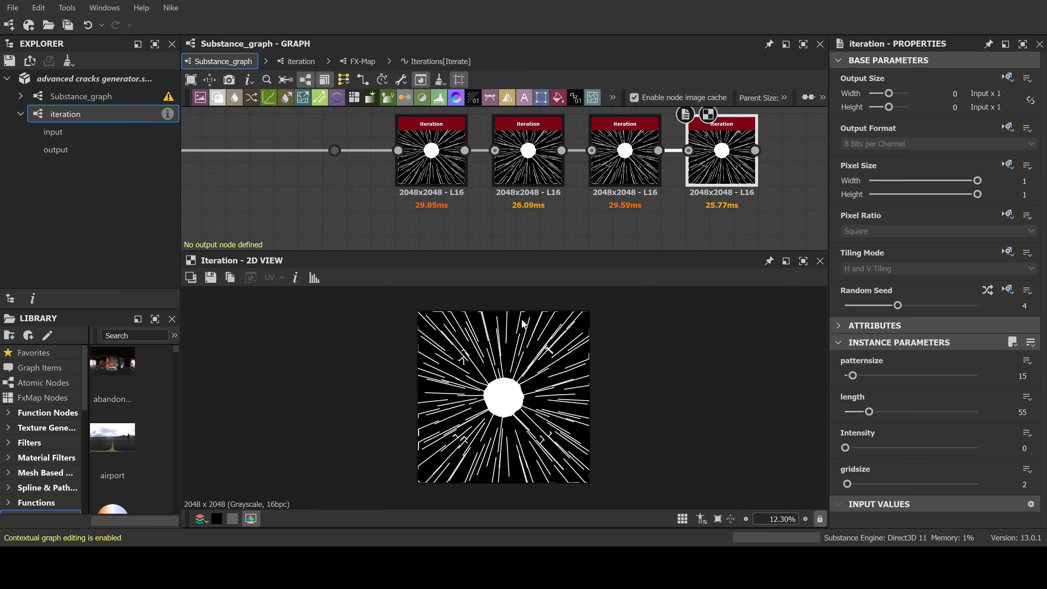
{"action": "scroll", "coordinate": [557, 328], "scroll_direction": "up", "scroll_amount": 2}
Set the gridsize to 15 on the second iteration node, 26 on the third and 17 on the fourth
{"action": "left_click", "coordinate": [524, 163]}
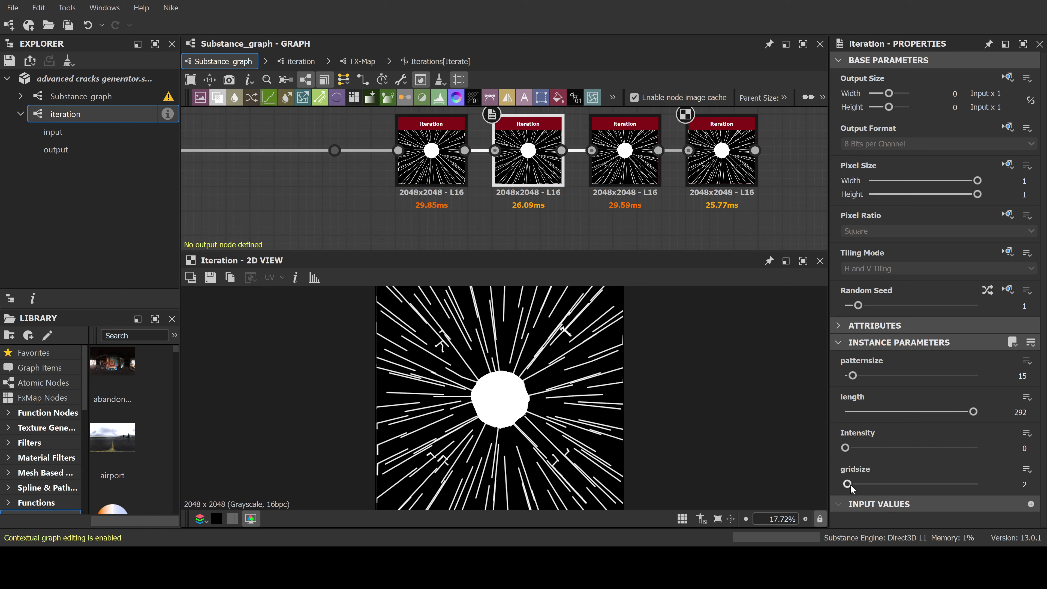
{"action": "left_click_drag", "start_coordinate": [850, 487], "coordinate": [865, 487]}
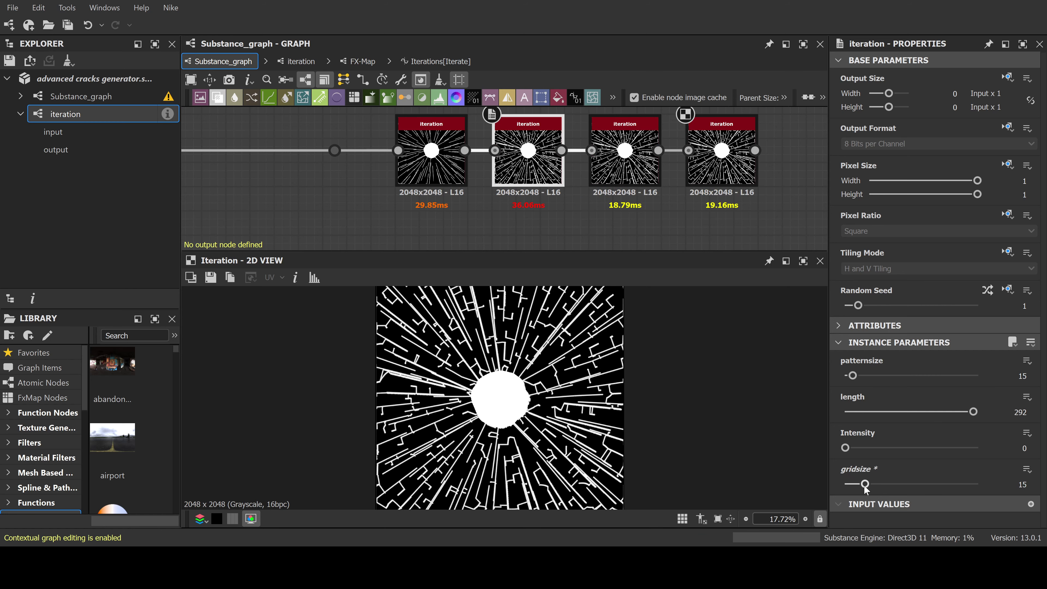
{"action": "left_click", "coordinate": [646, 180]}
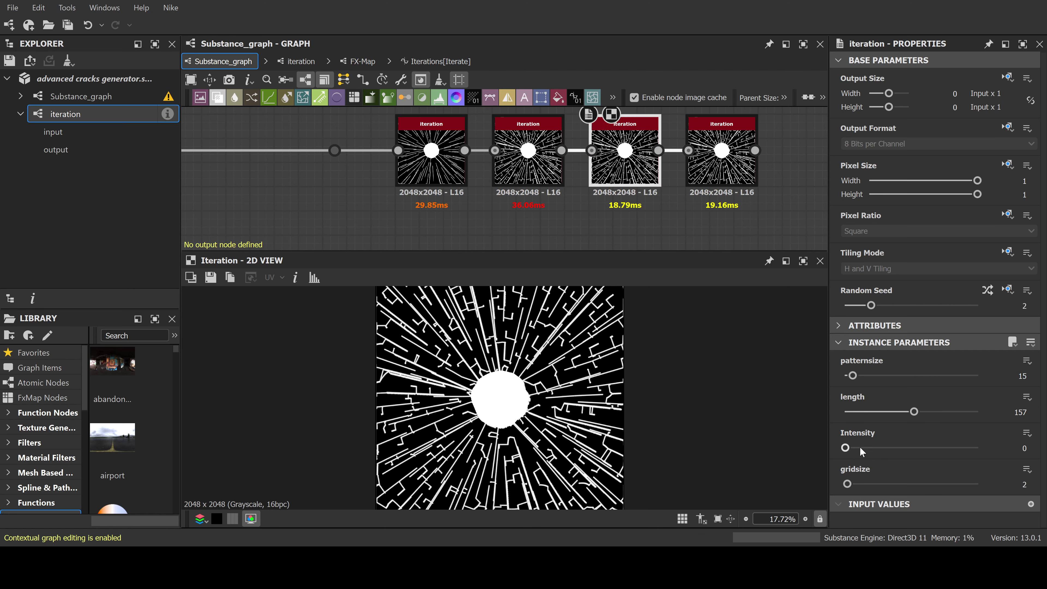
{"action": "left_click_drag", "start_coordinate": [848, 484], "coordinate": [879, 484]}
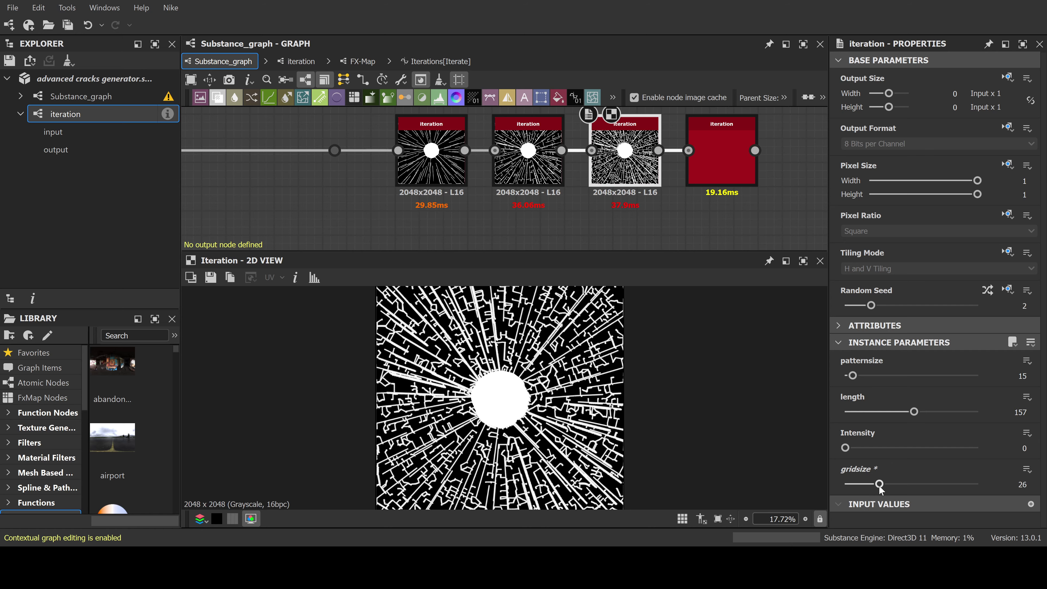
{"action": "left_click", "coordinate": [716, 151]}
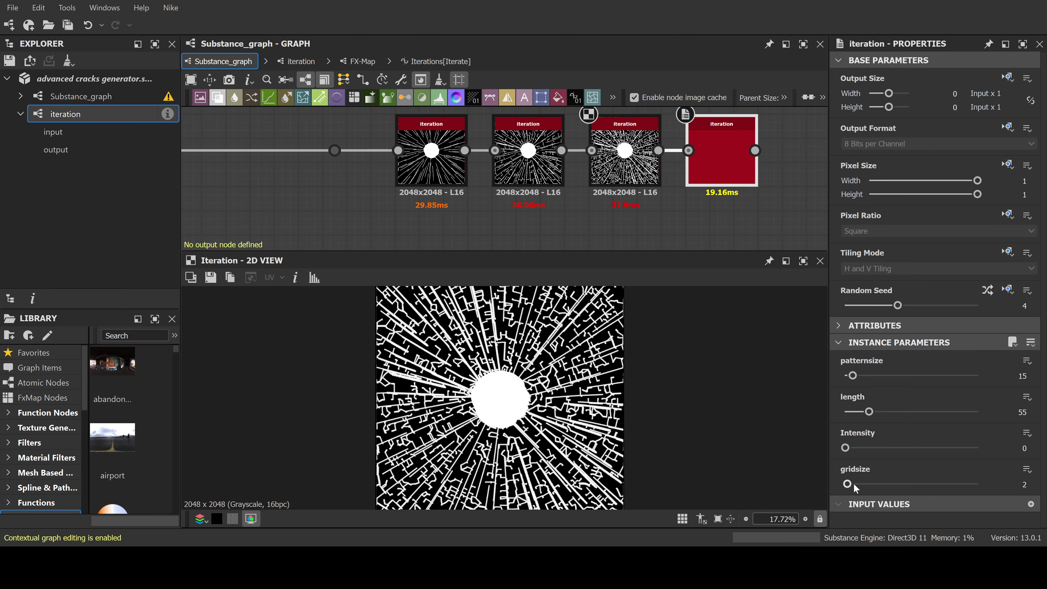
{"action": "mouse_move", "coordinate": [849, 486]}
{"action": "left_mouse_down"}
{"action": "mouse_move", "coordinate": [877, 488]}
{"action": "mouse_move", "coordinate": [858, 488]}
{"action": "mouse_move", "coordinate": [867, 486]}
{"action": "left_mouse_up"}
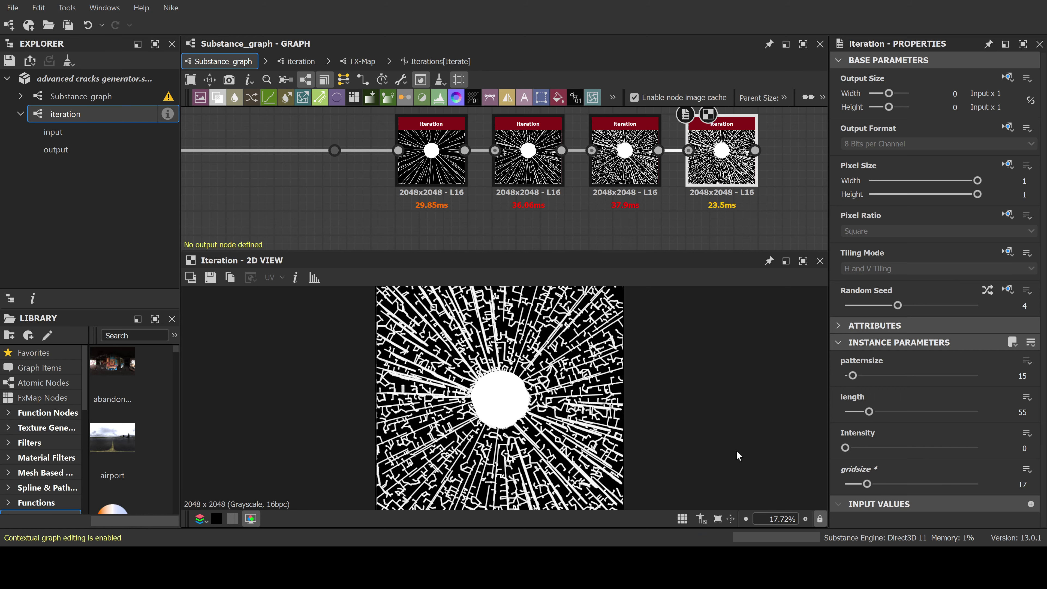
Preview the first iteration node and shorten its length to 29
{"action": "scroll", "coordinate": [502, 384], "scroll_direction": "down", "scroll_amount": 1}
{"action": "middle_click_drag", "start_coordinate": [503, 187], "coordinate": [575, 187]}
{"action": "left_click", "coordinate": [502, 165]}
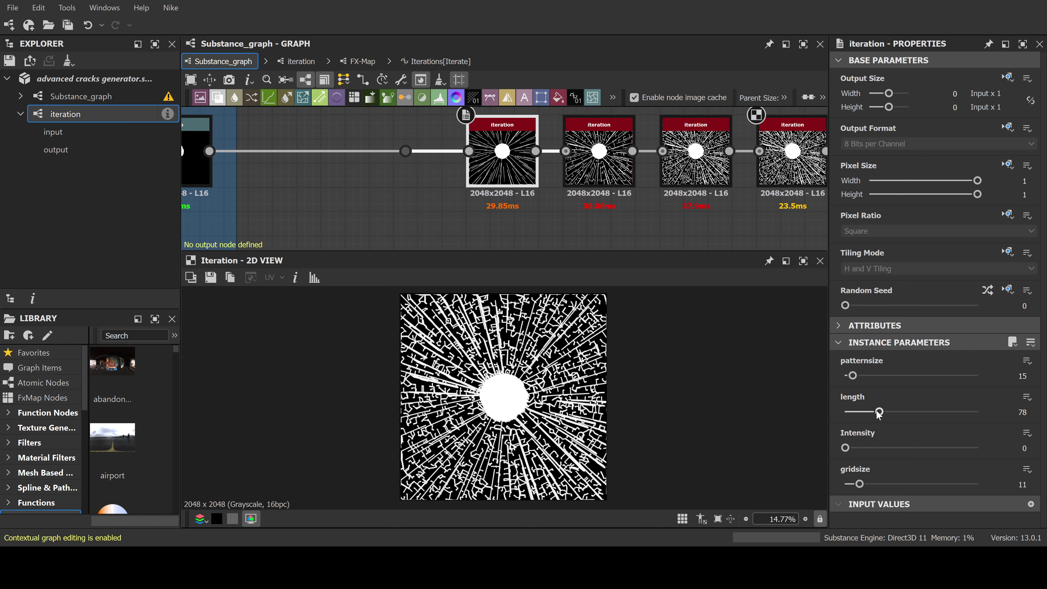
{"action": "left_click_drag", "start_coordinate": [879, 412], "coordinate": [861, 412]}
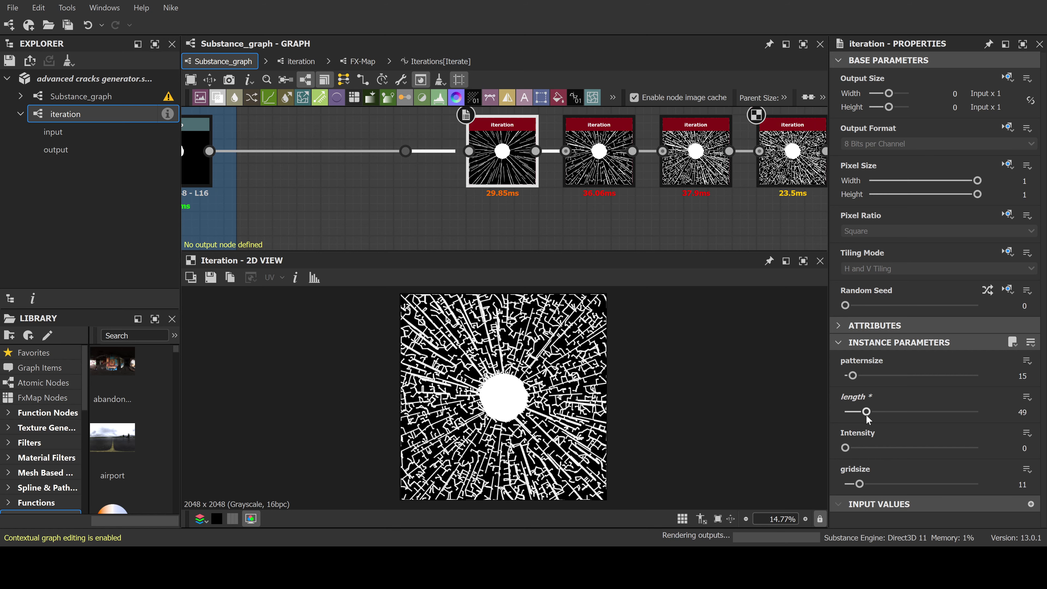
{"action": "double_click", "coordinate": [513, 165]}
{"action": "left_click_drag", "start_coordinate": [861, 412], "coordinate": [857, 413]}
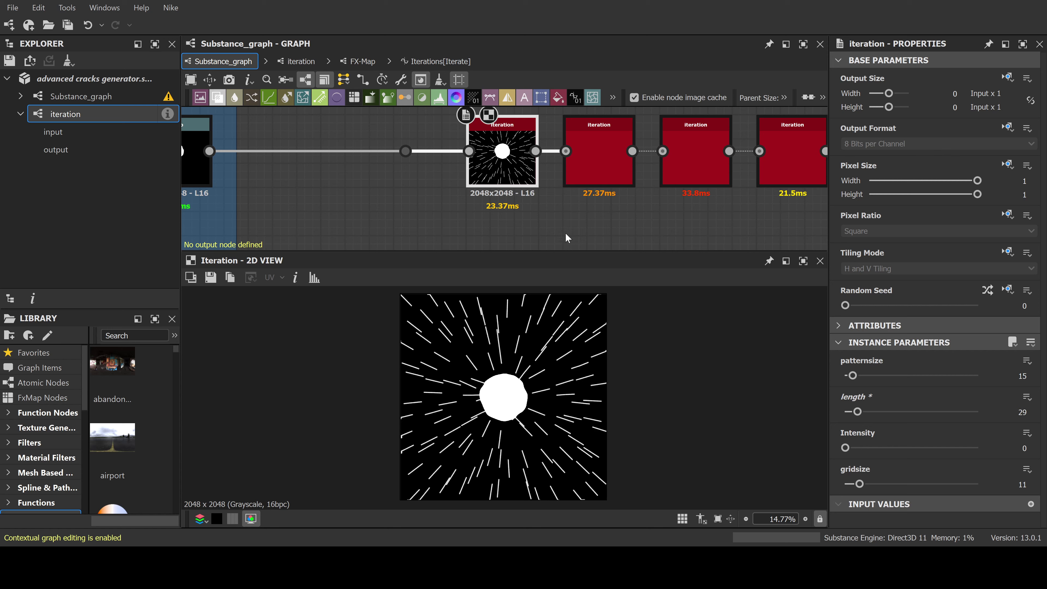
Preview the second, third and fourth iteration nodes in turn to check the effect of the shorter first-pass lines
{"action": "double_click", "coordinate": [588, 149]}
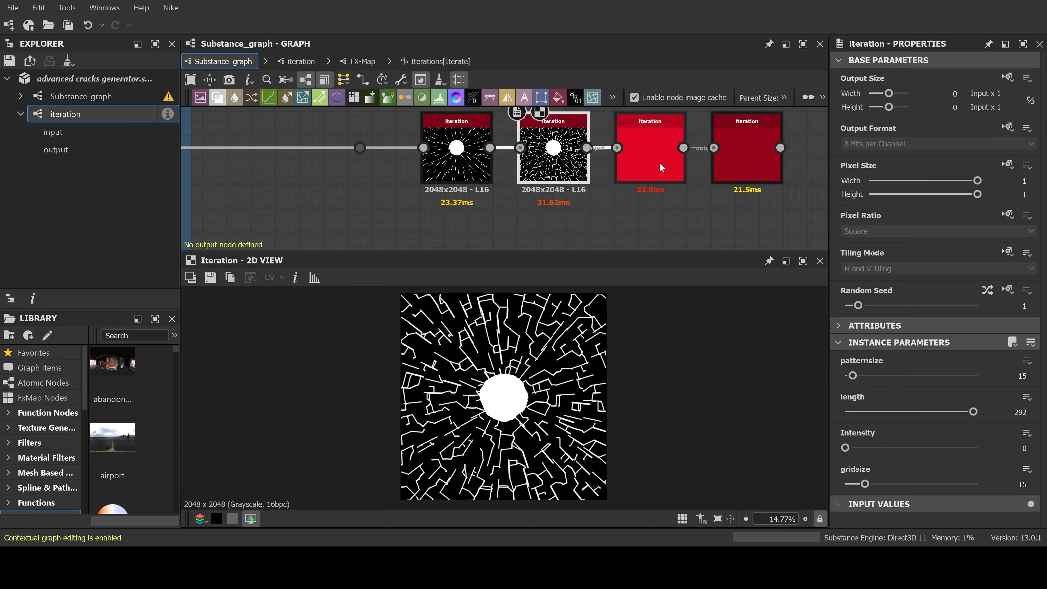
{"action": "double_click", "coordinate": [657, 158]}
{"action": "double_click", "coordinate": [745, 162]}
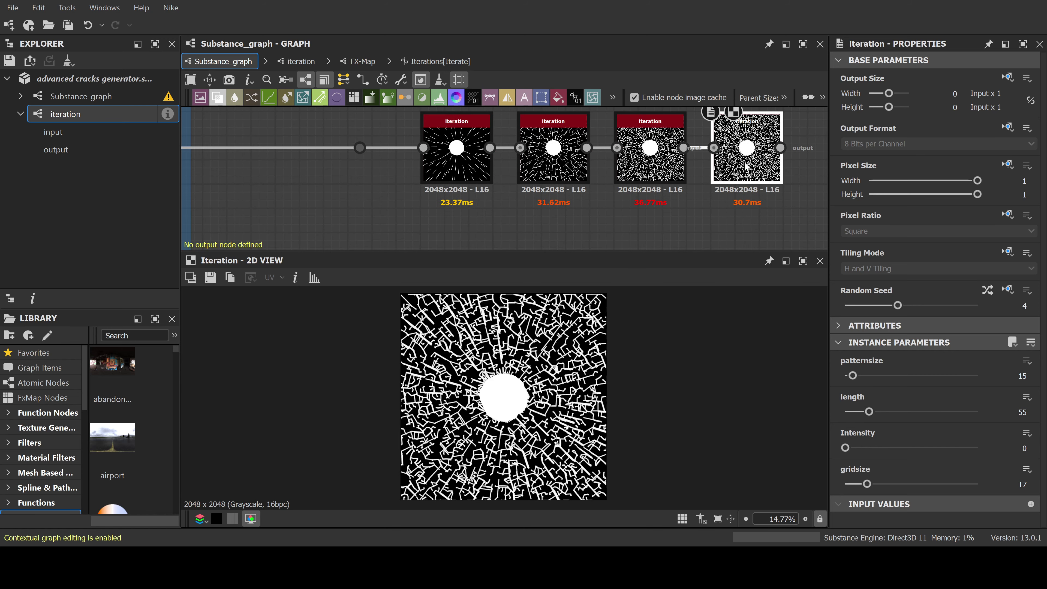
{"action": "middle_click_drag", "start_coordinate": [745, 165], "coordinate": [655, 172]}
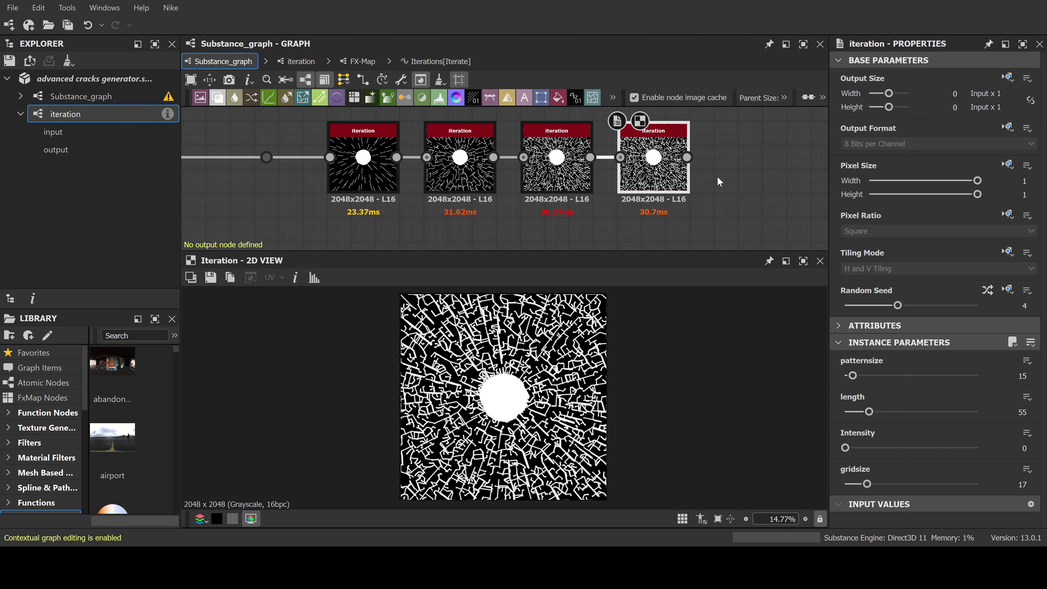
Add an Invert Grayscale node to the fourth iteration node's output and save the package
{"action": "key", "text": "i"}
{"action": "left_click_drag", "start_coordinate": [659, 169], "coordinate": [733, 210]}
{"action": "key", "text": "Delete"}
{"action": "left_click", "coordinate": [652, 159]}
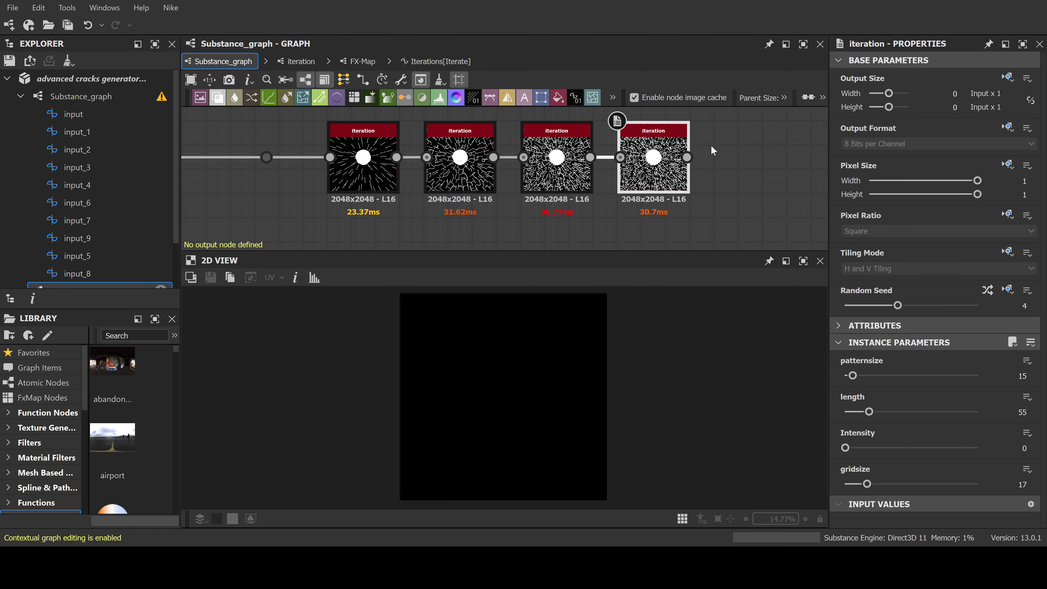
{"action": "key", "text": "ctrl+i"}
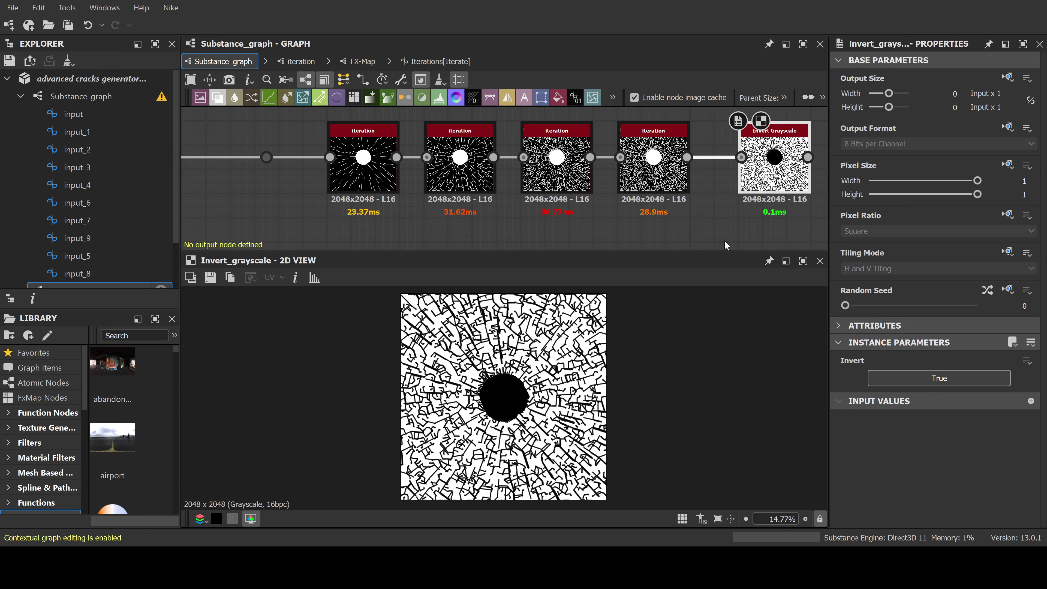
{"action": "left_click", "coordinate": [127, 81]}
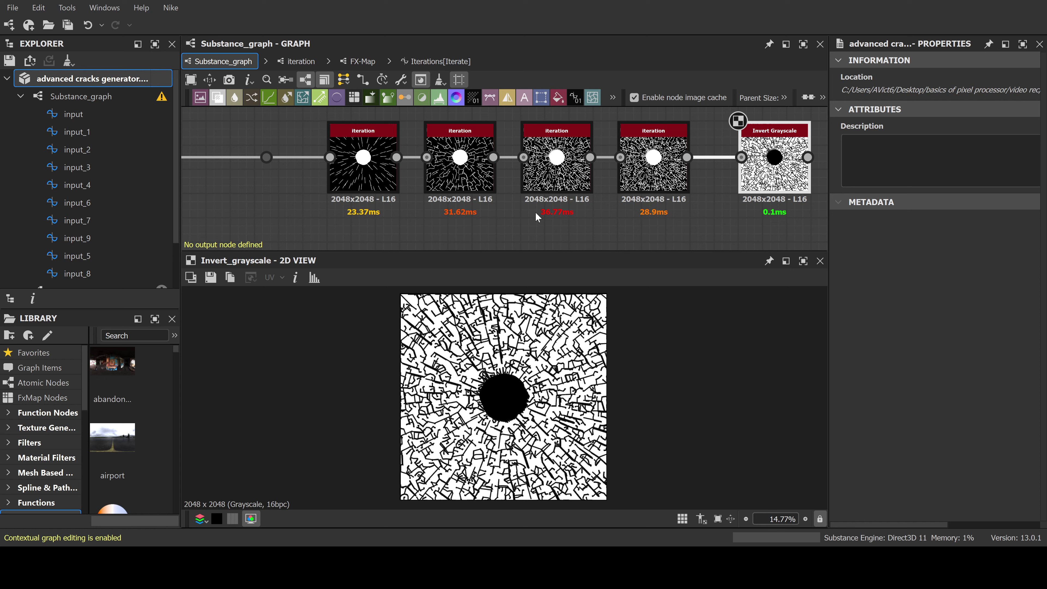
Delete the second, third and fourth iteration nodes and the Invert Grayscale node, keeping only the first iteration, and save the package
{"action": "left_click", "coordinate": [393, 188]}
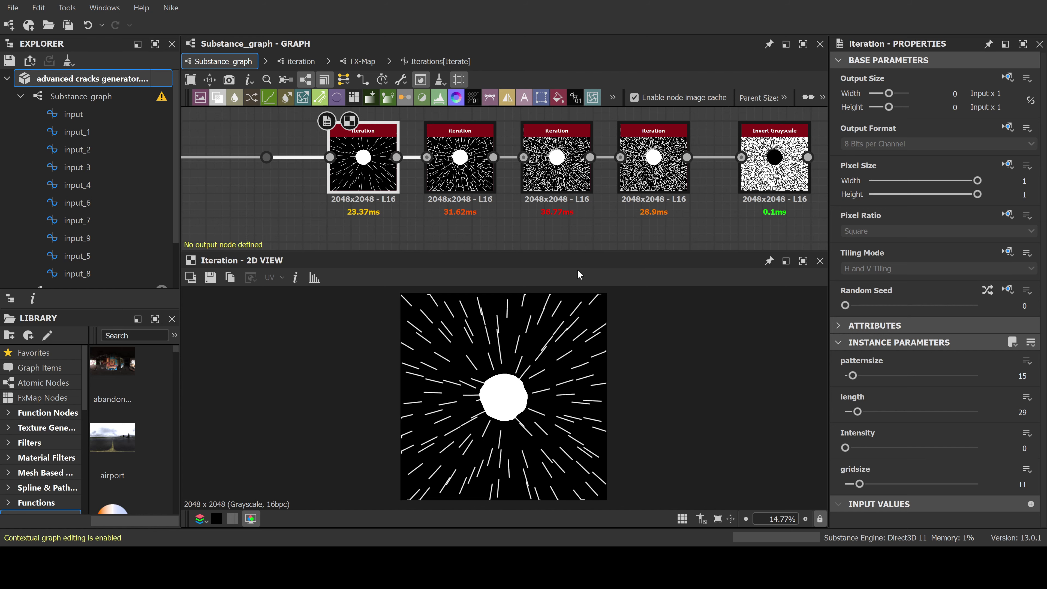
{"action": "scroll", "coordinate": [561, 234], "scroll_direction": "down", "scroll_amount": 3}
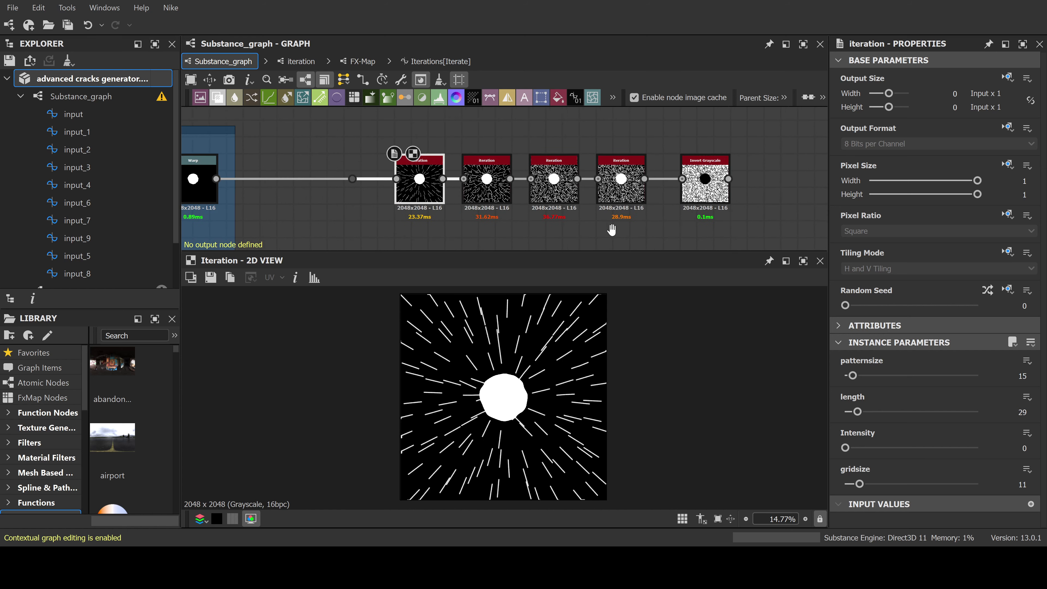
{"action": "left_click_drag", "start_coordinate": [705, 139], "coordinate": [539, 189]}
{"action": "key", "text": "Delete"}
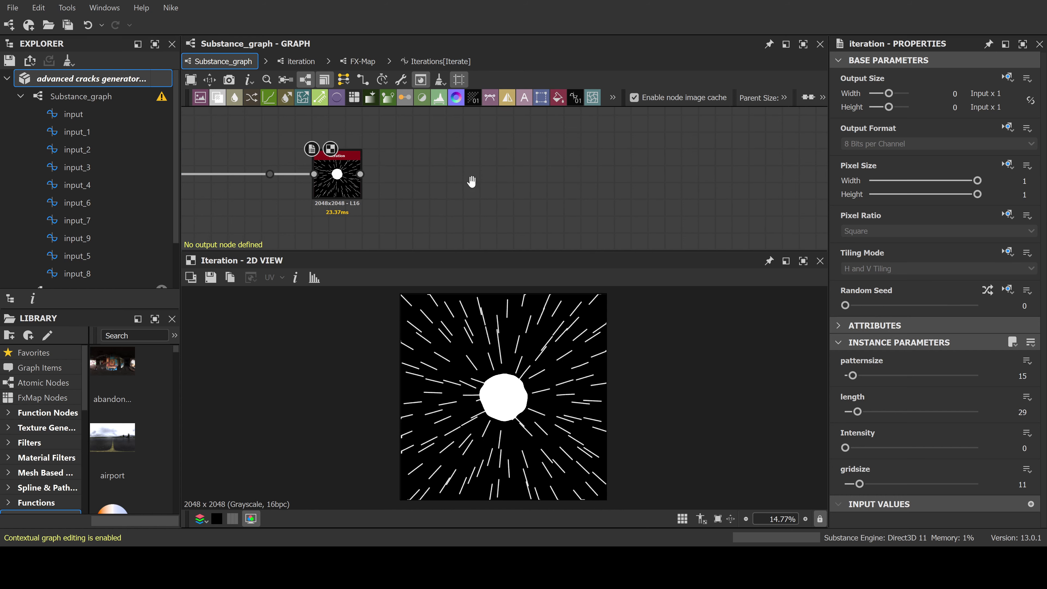
{"action": "middle_click_drag", "start_coordinate": [470, 181], "coordinate": [563, 170]}
{"action": "left_click", "coordinate": [136, 79]}
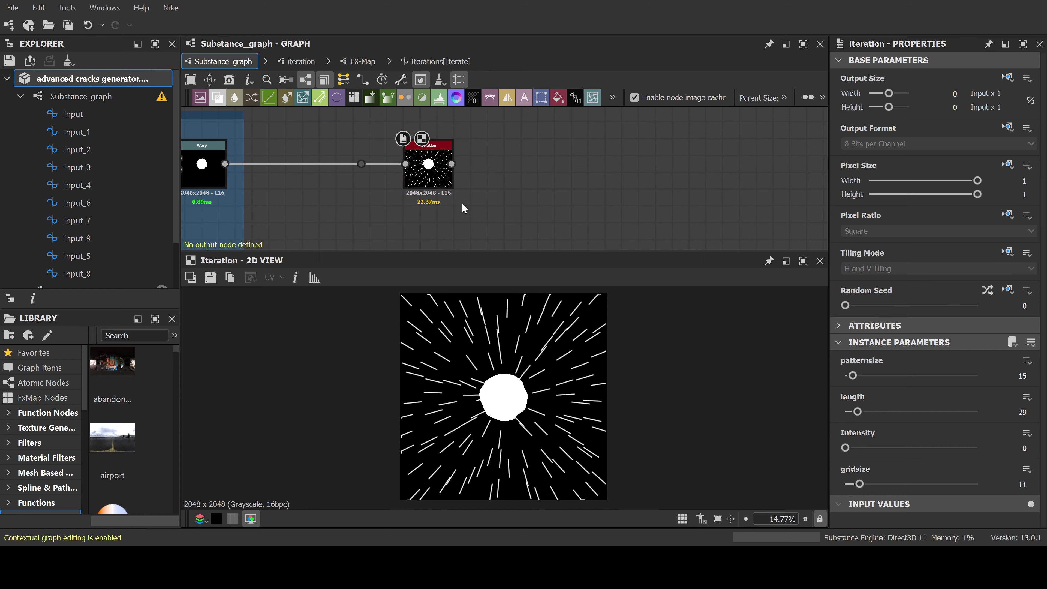
Move the remaining iteration node farther from the Warp node and try chaining a duplicate of it, removing the copy again
{"action": "left_click_drag", "start_coordinate": [429, 164], "coordinate": [478, 165]}
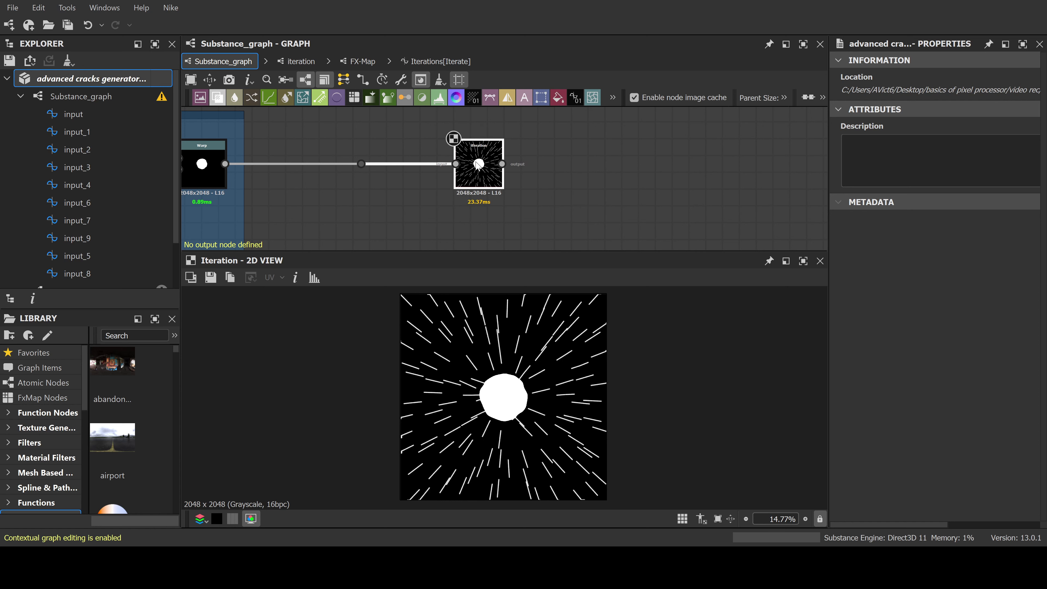
{"action": "left_click", "coordinate": [479, 165]}
{"action": "key", "text": "ctrl+d"}
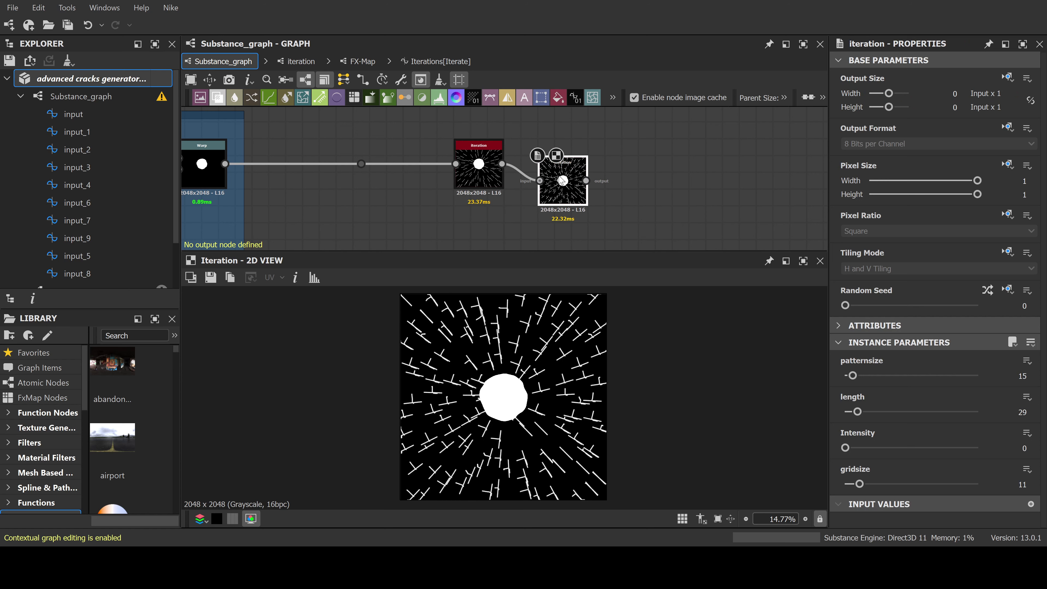
{"action": "key", "text": "Delete"}
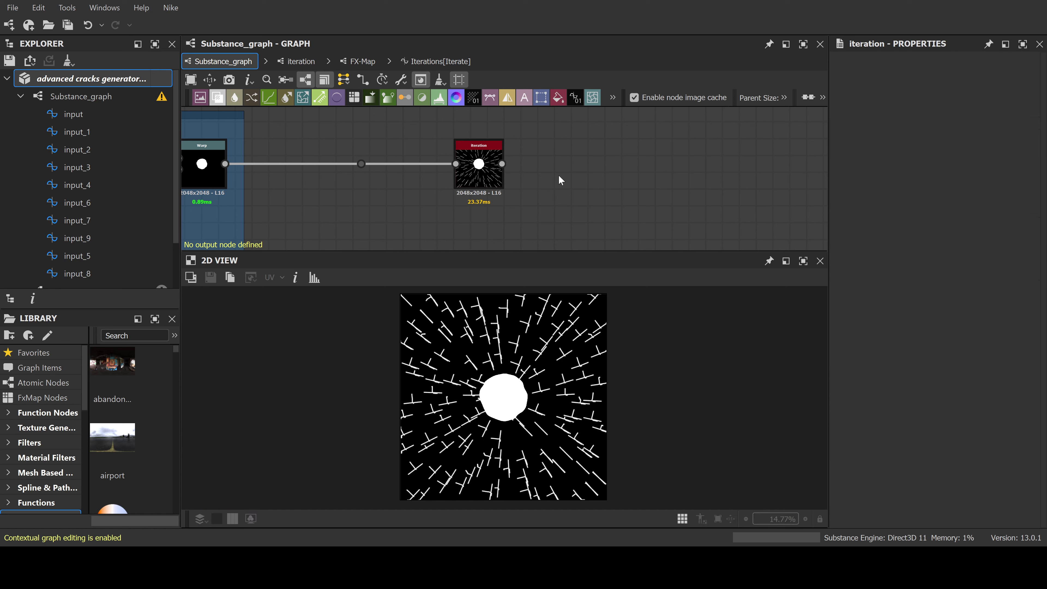
In the iteration graph, connect the Distance output to Input Image 1 of both FX-Maps, routing the link through a dot node
{"action": "double_click", "coordinate": [487, 162]}
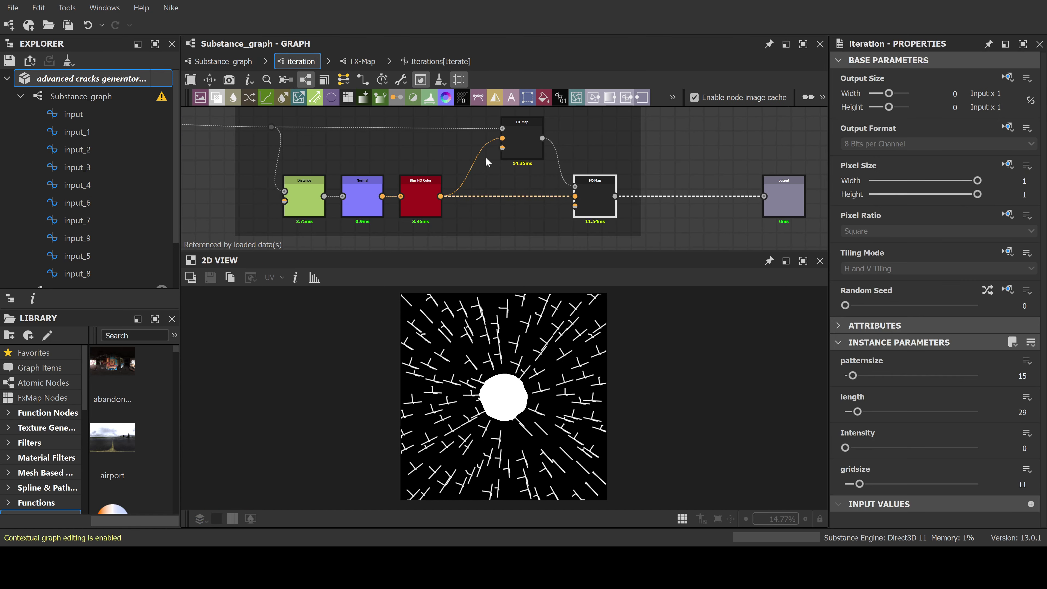
{"action": "double_click", "coordinate": [519, 143]}
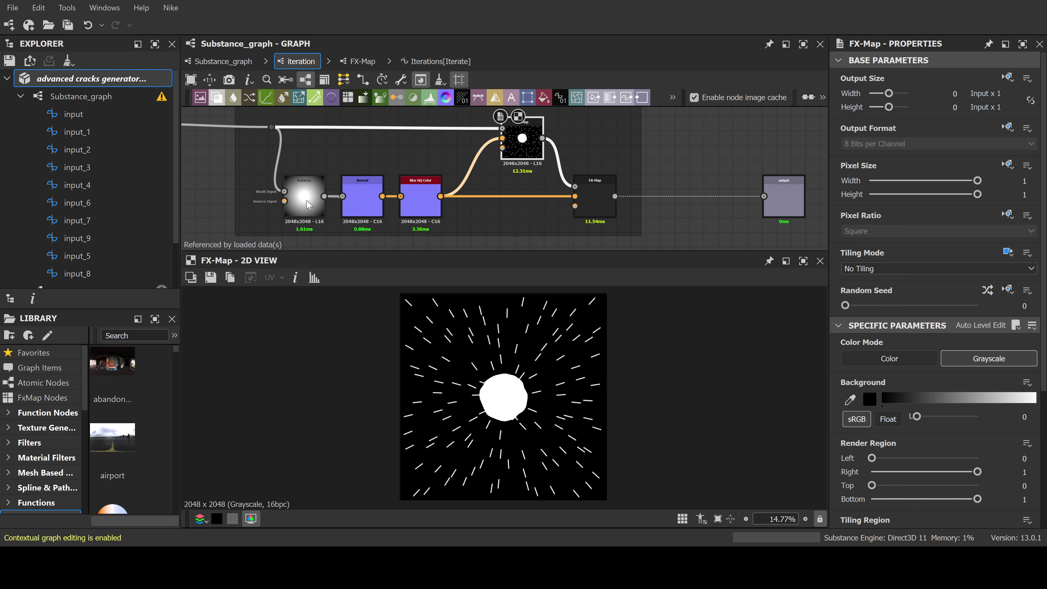
{"action": "left_click_drag", "start_coordinate": [308, 212], "coordinate": [314, 182]}
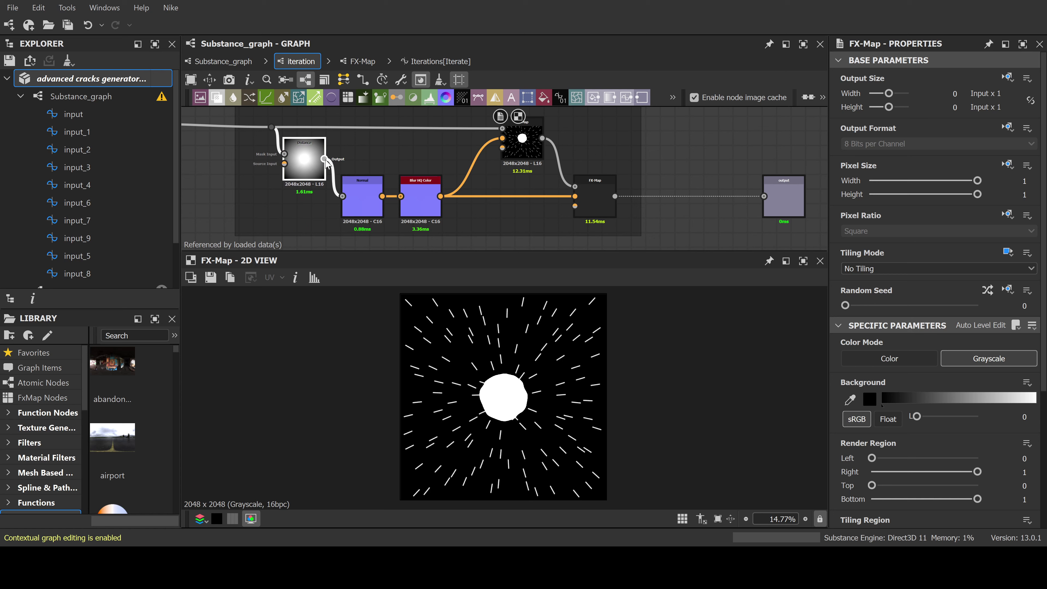
{"action": "left_click_drag", "start_coordinate": [325, 160], "coordinate": [503, 162]}
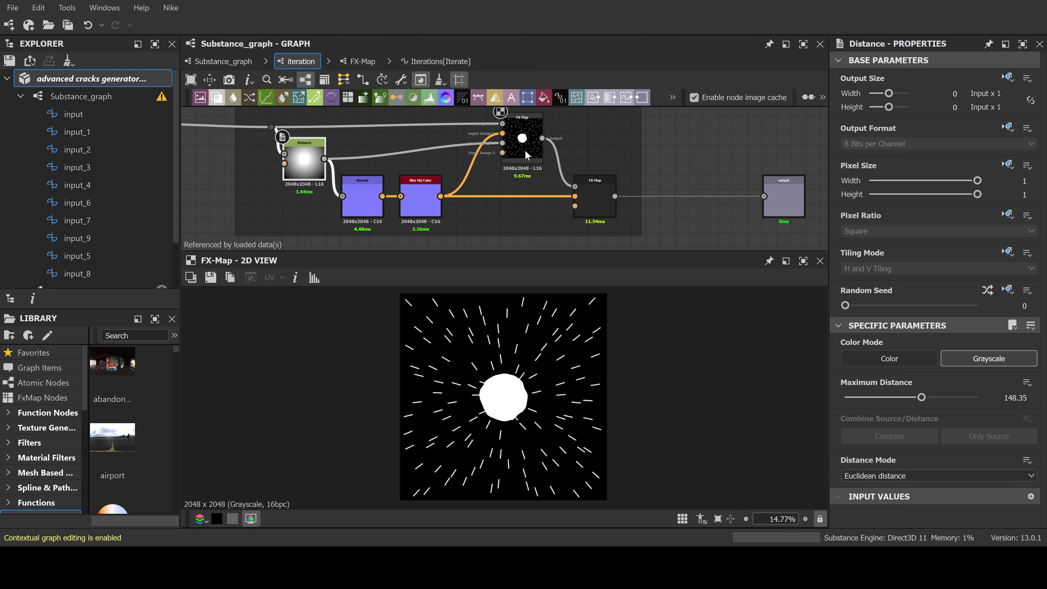
{"action": "double_click", "coordinate": [452, 144]}
{"action": "left_click_drag", "start_coordinate": [453, 146], "coordinate": [579, 209]}
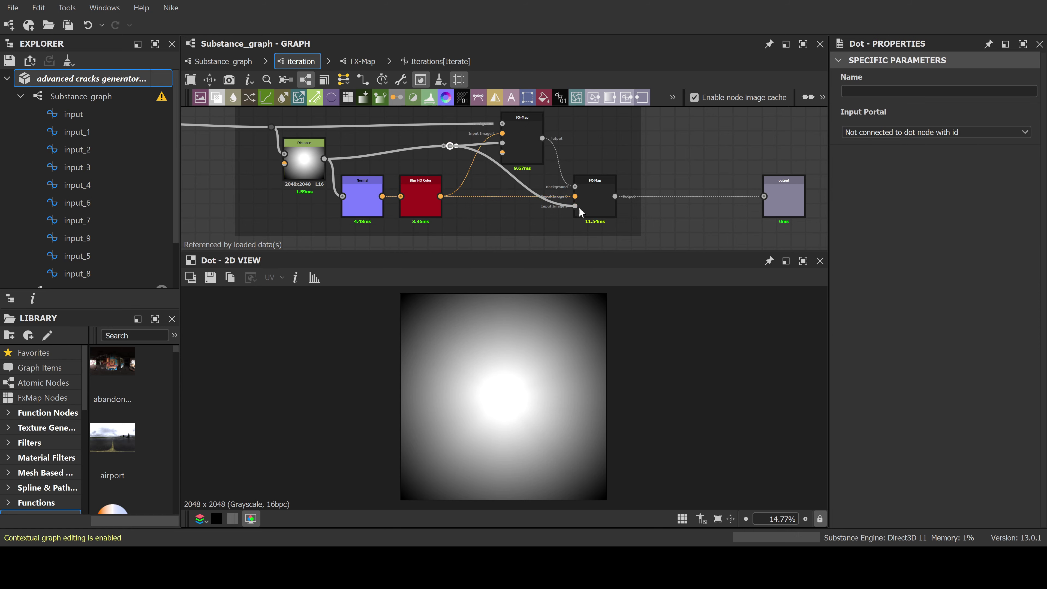
Open the first FX-Map's Iterations function and spread out the origin, length and final sequence nodes, aligning origin with the last Add node
{"action": "double_click", "coordinate": [525, 140]}
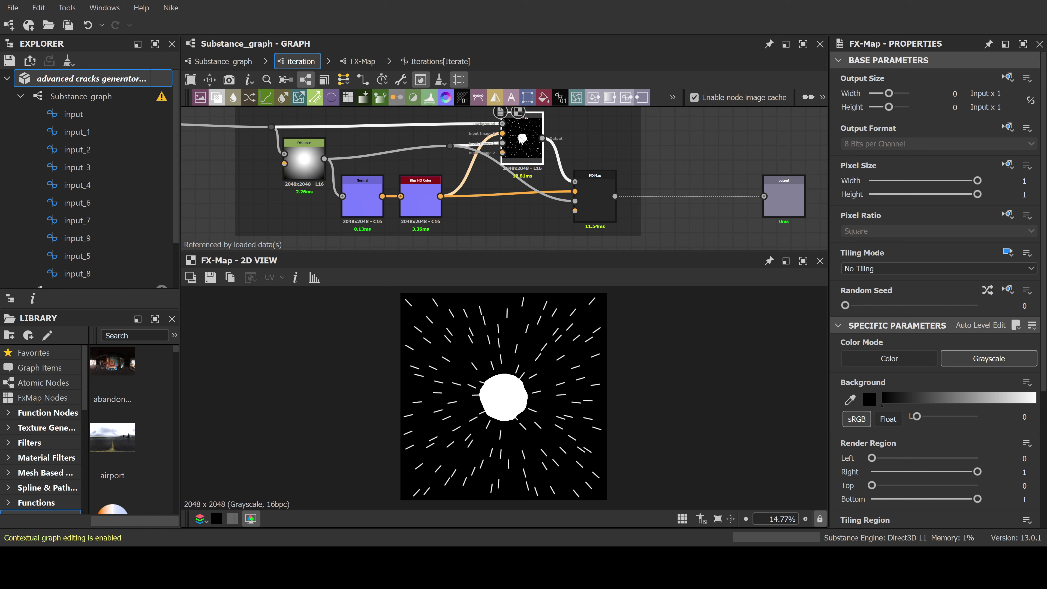
{"action": "double_click", "coordinate": [520, 135]}
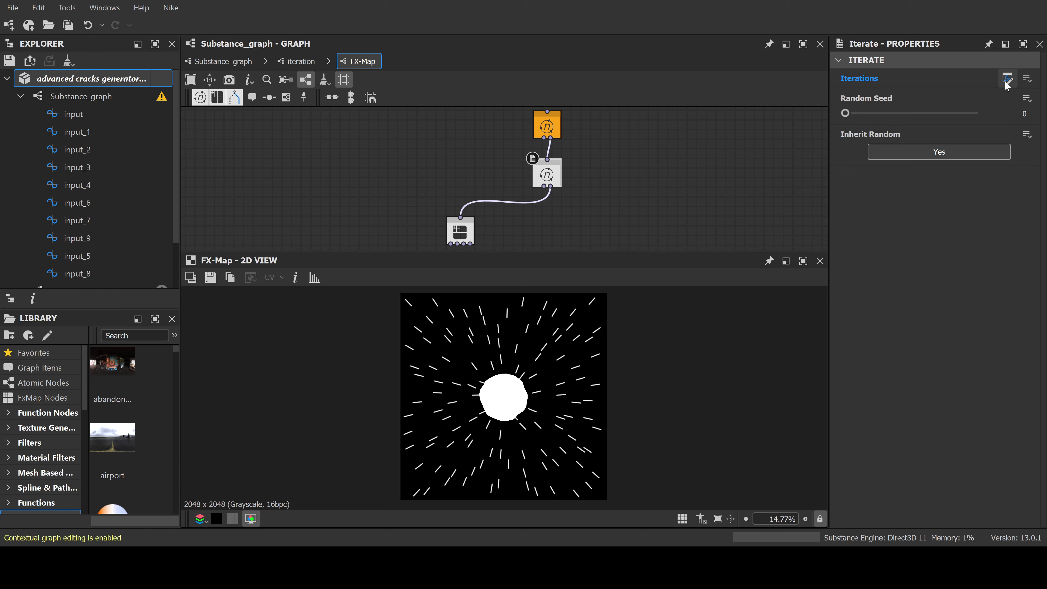
{"action": "left_click", "coordinate": [1007, 78]}
{"action": "scroll", "coordinate": [625, 175], "scroll_direction": "up", "scroll_amount": 5}
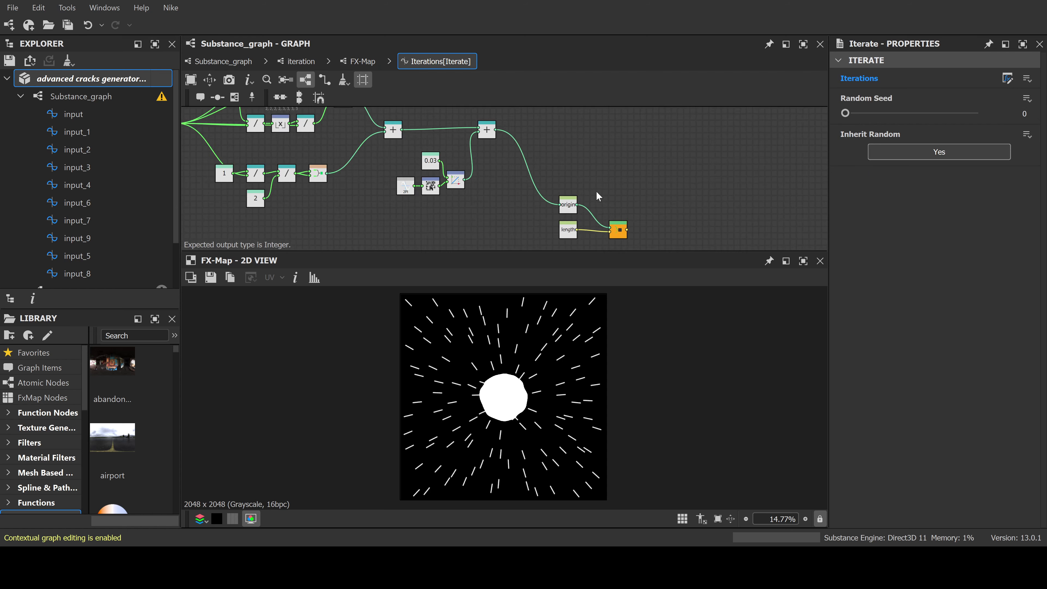
{"action": "left_click_drag", "start_coordinate": [565, 211], "coordinate": [579, 129]}
{"action": "left_click_drag", "start_coordinate": [624, 239], "coordinate": [647, 220]}
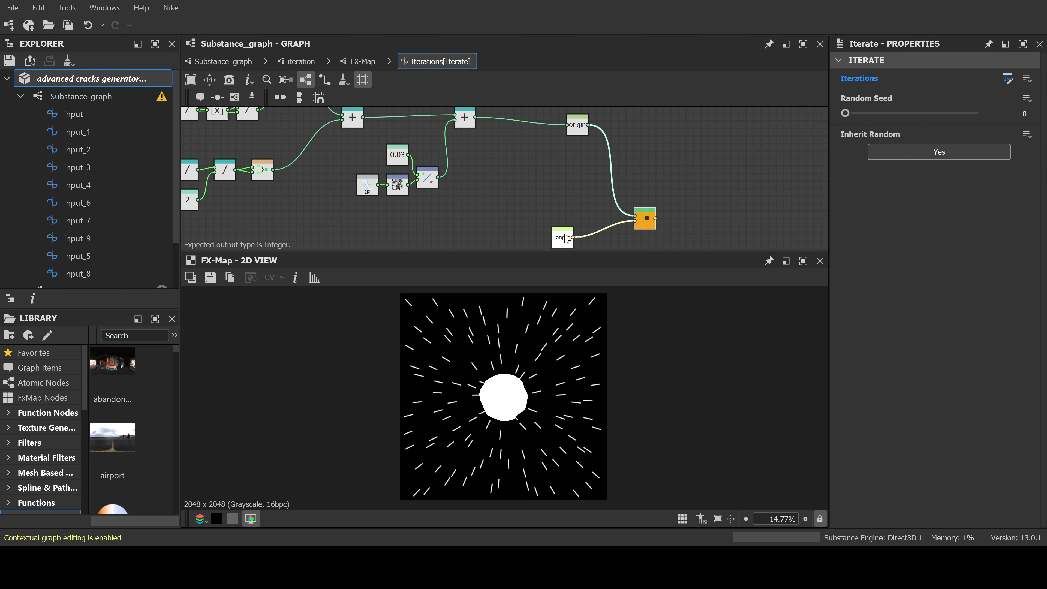
{"action": "left_click_drag", "start_coordinate": [569, 237], "coordinate": [578, 248]}
{"action": "middle_click_drag", "start_coordinate": [577, 184], "coordinate": [589, 208]}
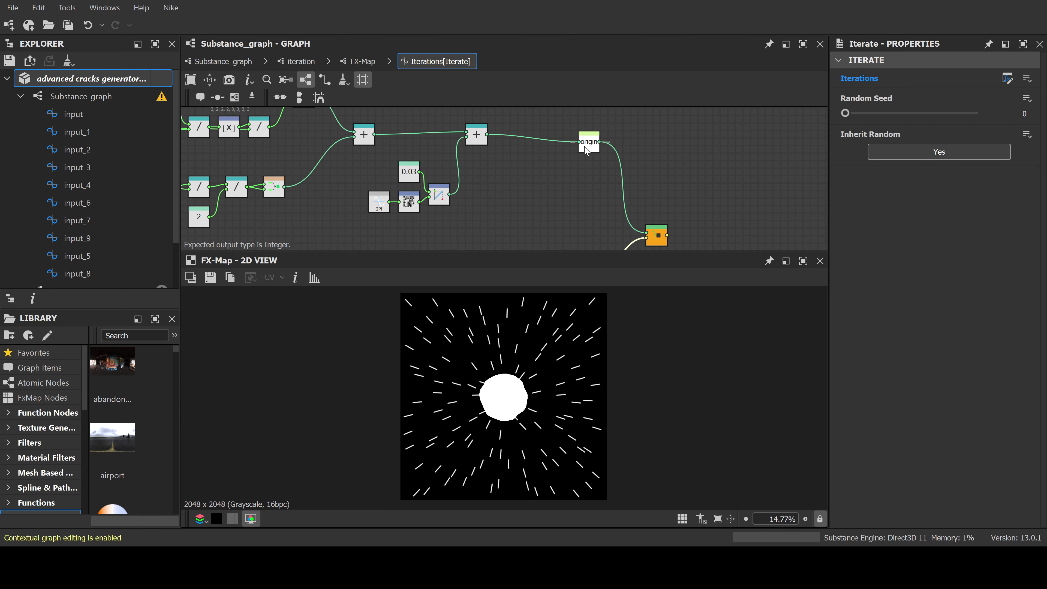
{"action": "left_click_drag", "start_coordinate": [593, 144], "coordinate": [589, 138]}
{"action": "middle_click_drag", "start_coordinate": [453, 125], "coordinate": [513, 149]}
{"action": "scroll", "coordinate": [541, 171], "scroll_direction": "down", "scroll_amount": 1}
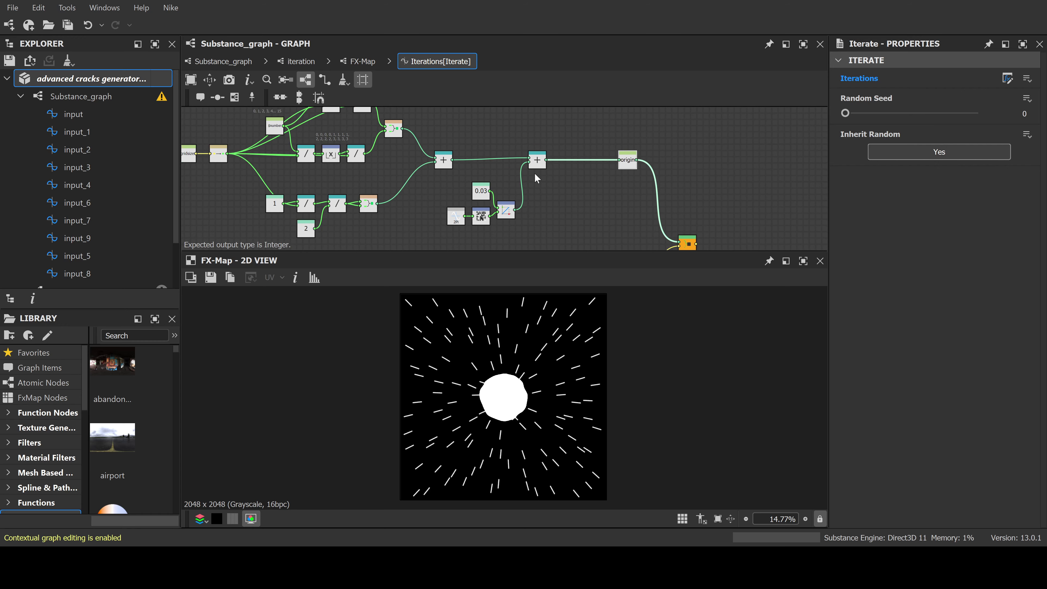
Add a Sample Gray node fed by the last Add node and set its input image to Input Image 1
{"action": "left_click", "coordinate": [538, 163]}
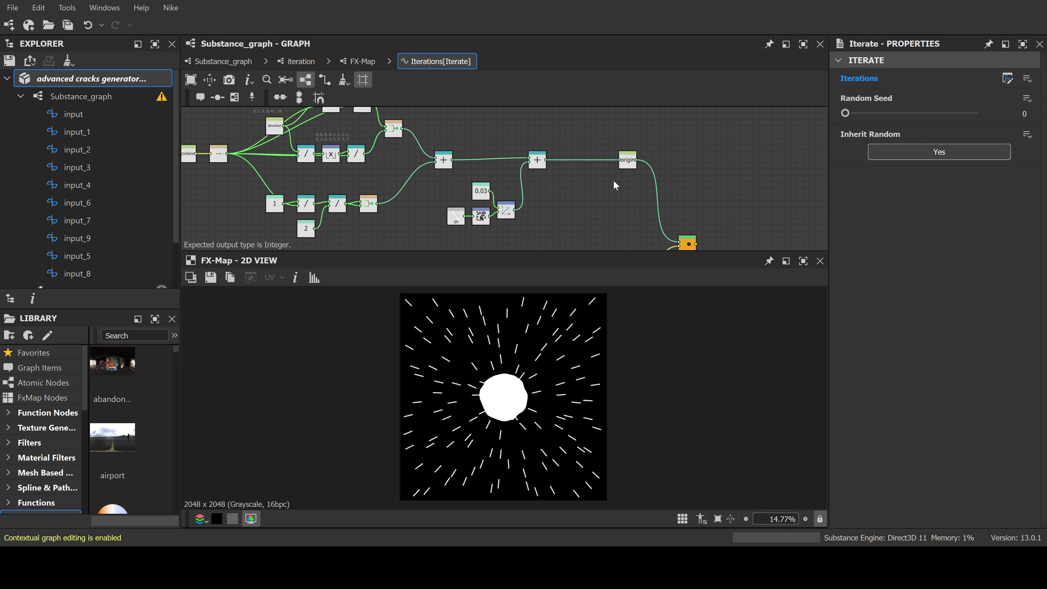
{"action": "key", "text": "s"}
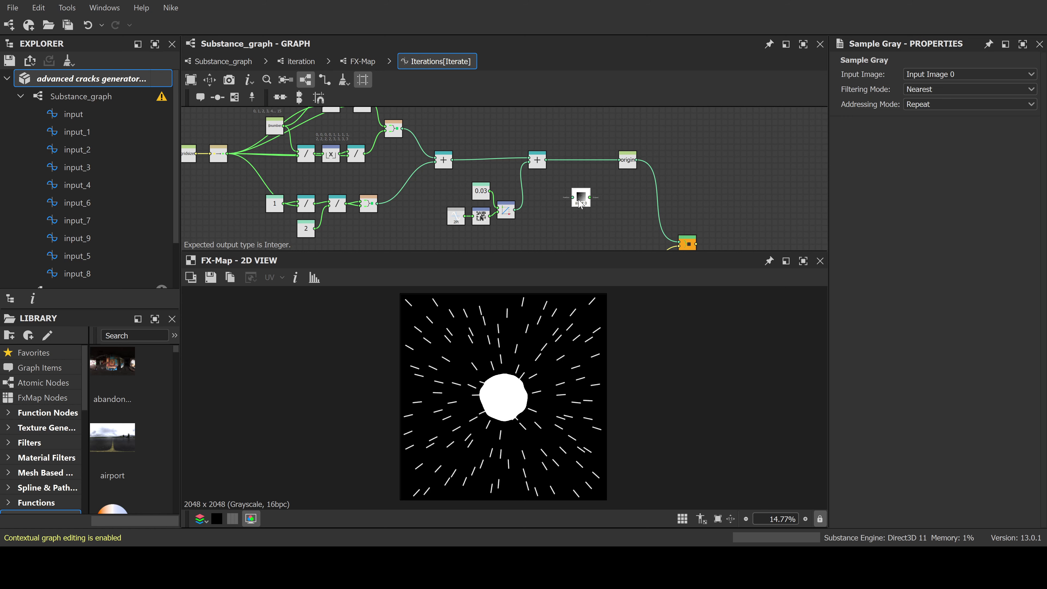
{"action": "left_click_drag", "start_coordinate": [546, 160], "coordinate": [573, 197]}
{"action": "left_click", "coordinate": [958, 97]}
{"action": "middle_click_drag", "start_coordinate": [613, 219], "coordinate": [577, 179]}
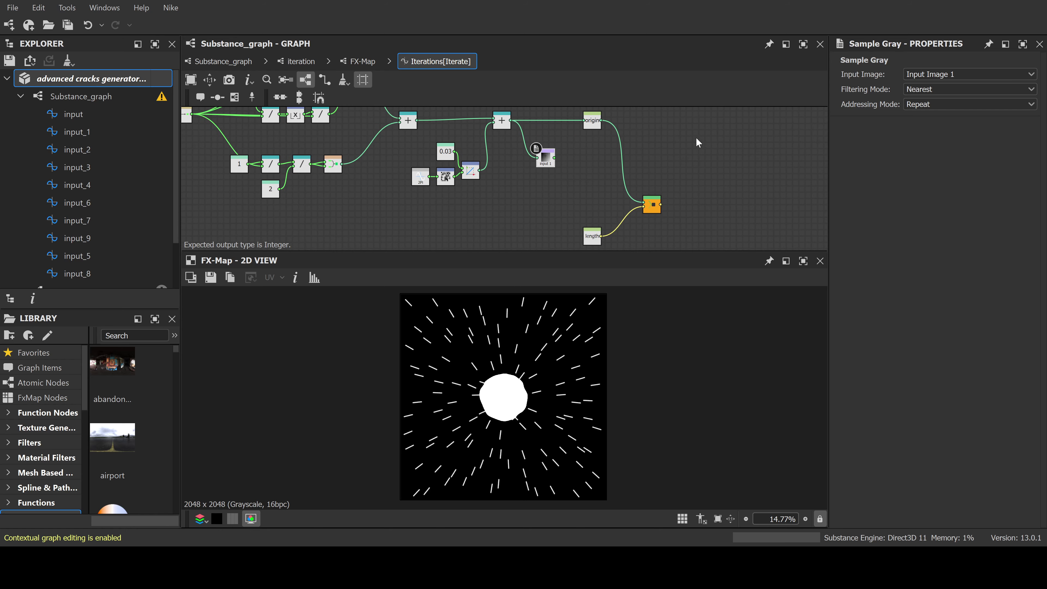
Move the origin, length and final sequence nodes farther away to make room after the Sample Gray node
{"action": "middle_click_drag", "start_coordinate": [660, 155], "coordinate": [626, 168]}
{"action": "left_click_drag", "start_coordinate": [669, 130], "coordinate": [552, 253]}
{"action": "left_click_drag", "start_coordinate": [564, 247], "coordinate": [663, 242]}
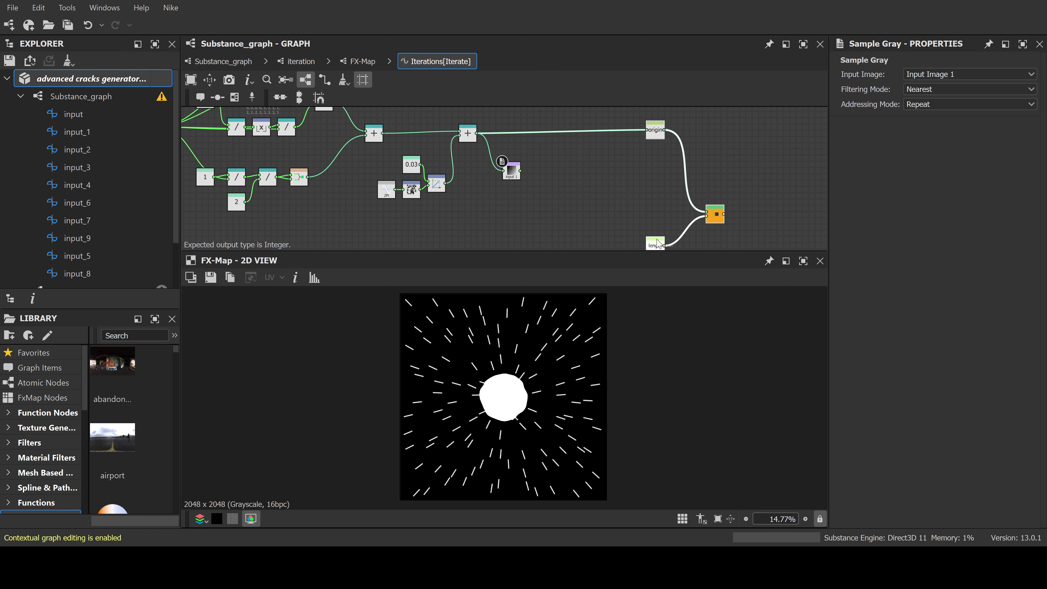
{"action": "left_click", "coordinate": [530, 207]}
Compare the Sample Gray output with a new 0.98 float constant using a Greater node
{"action": "left_click", "coordinate": [511, 180]}
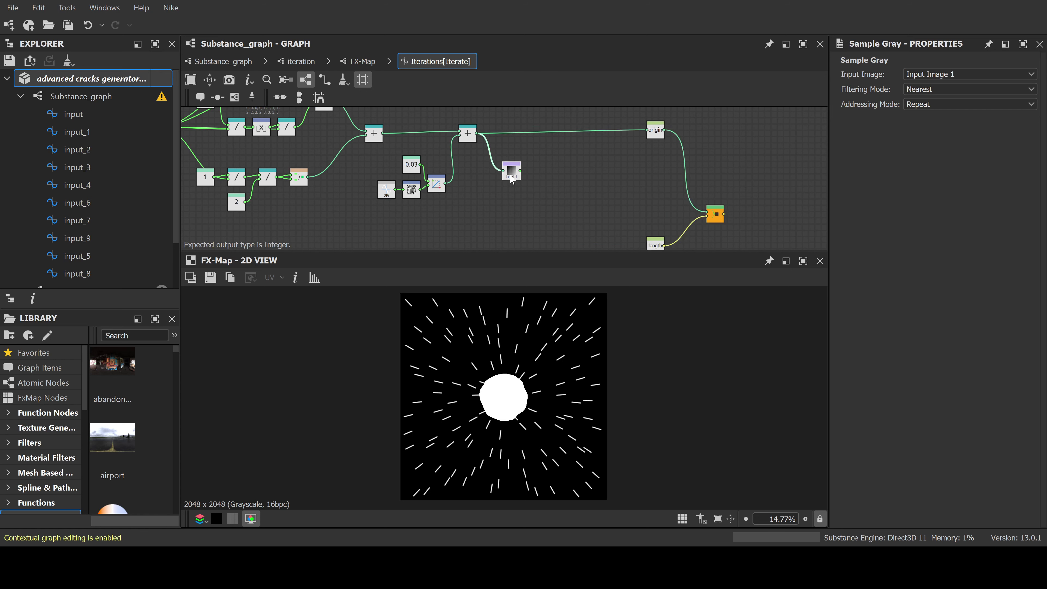
{"action": "scroll", "coordinate": [511, 182], "scroll_direction": "up", "scroll_amount": 2}
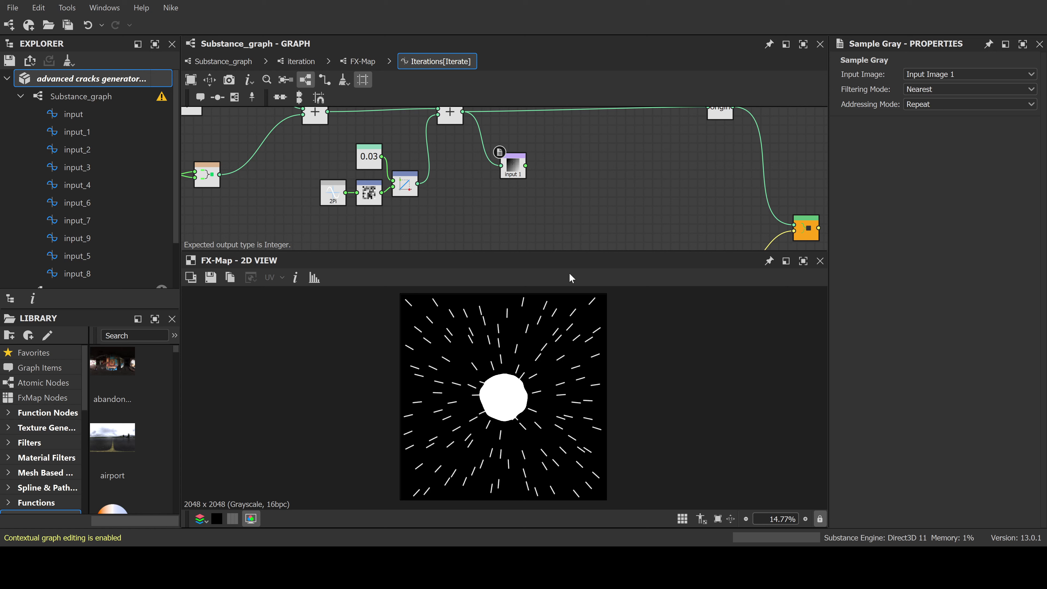
{"action": "left_click", "coordinate": [517, 174]}
{"action": "key", "text": "g"}
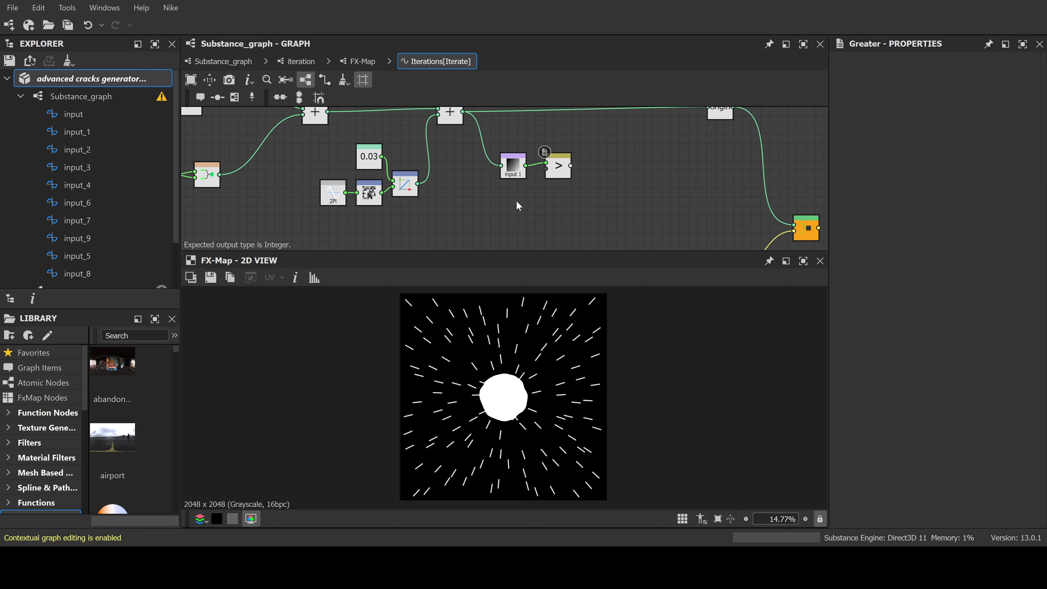
{"action": "key", "text": "1"}
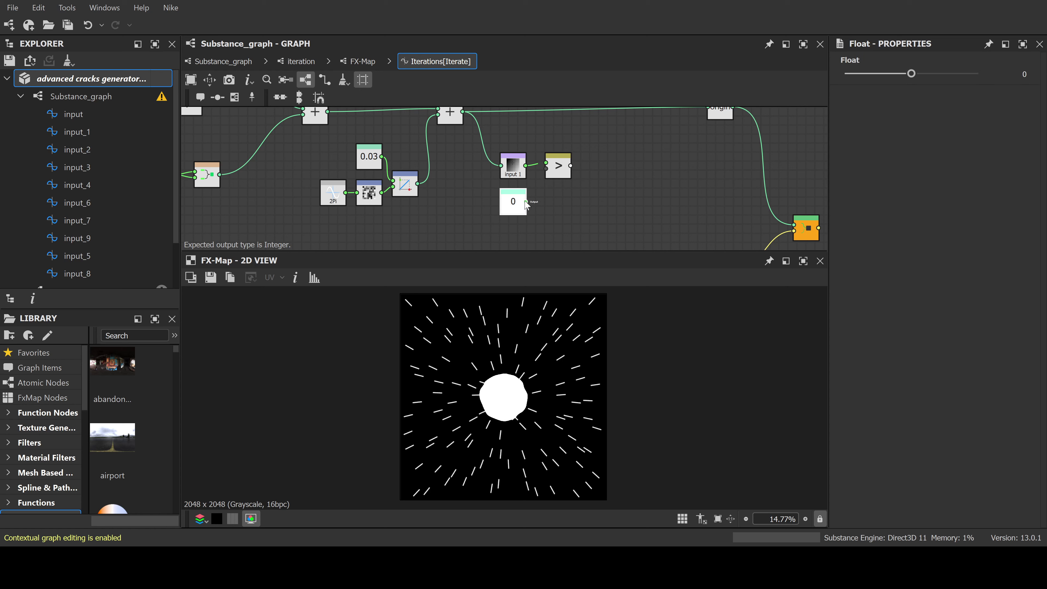
{"action": "left_click", "coordinate": [1024, 76]}
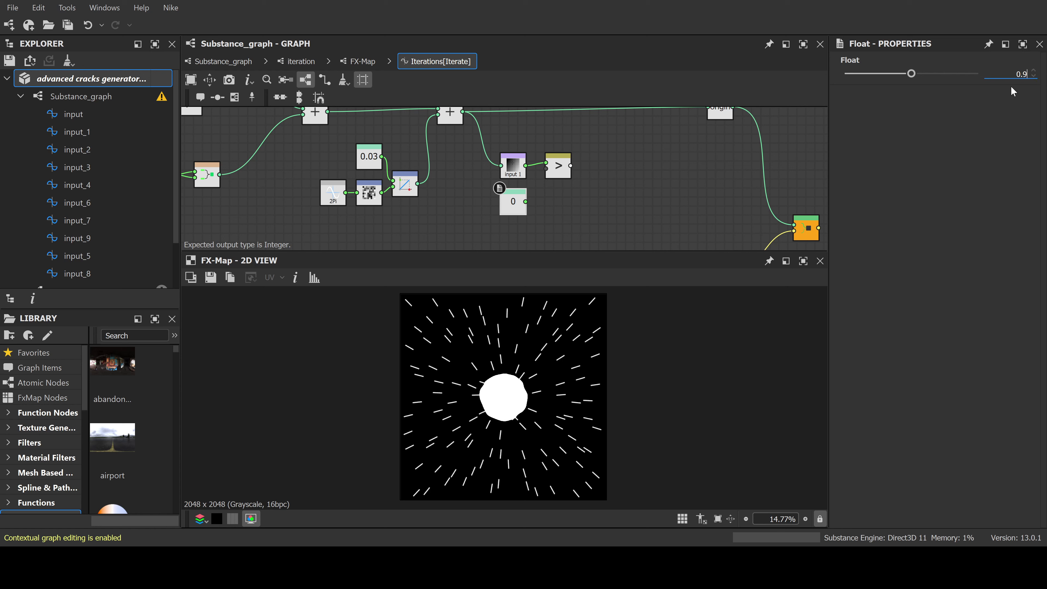
{"action": "type", "text": "8"}
{"action": "key", "text": "Return"}
{"action": "left_click_drag", "start_coordinate": [527, 201], "coordinate": [555, 187]}
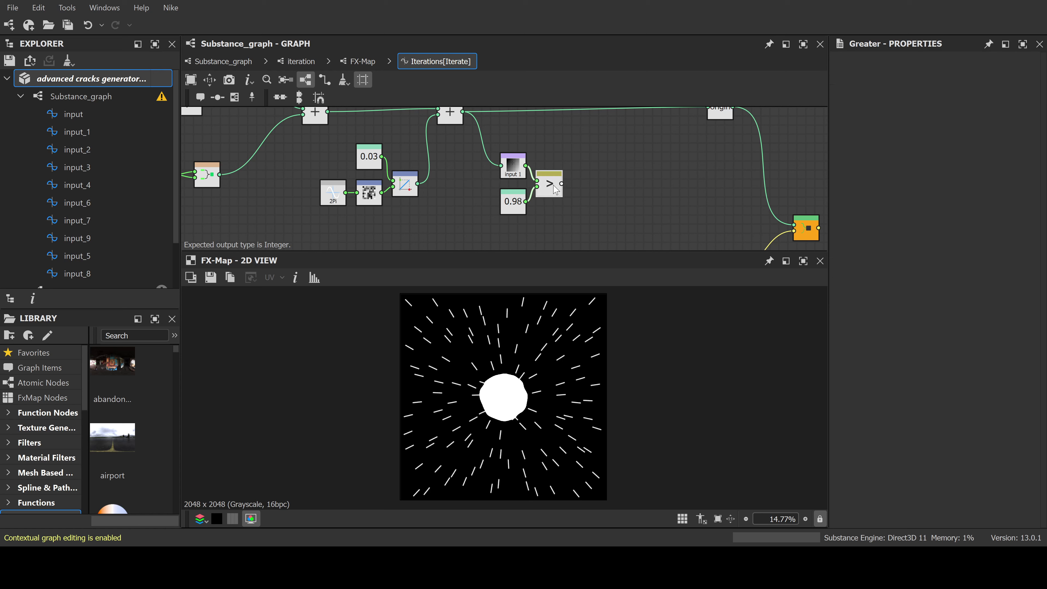
Add an If...Else node conditioned on the Greater node, with float constants 1 for true and 0 for false
{"action": "key", "text": "i"}
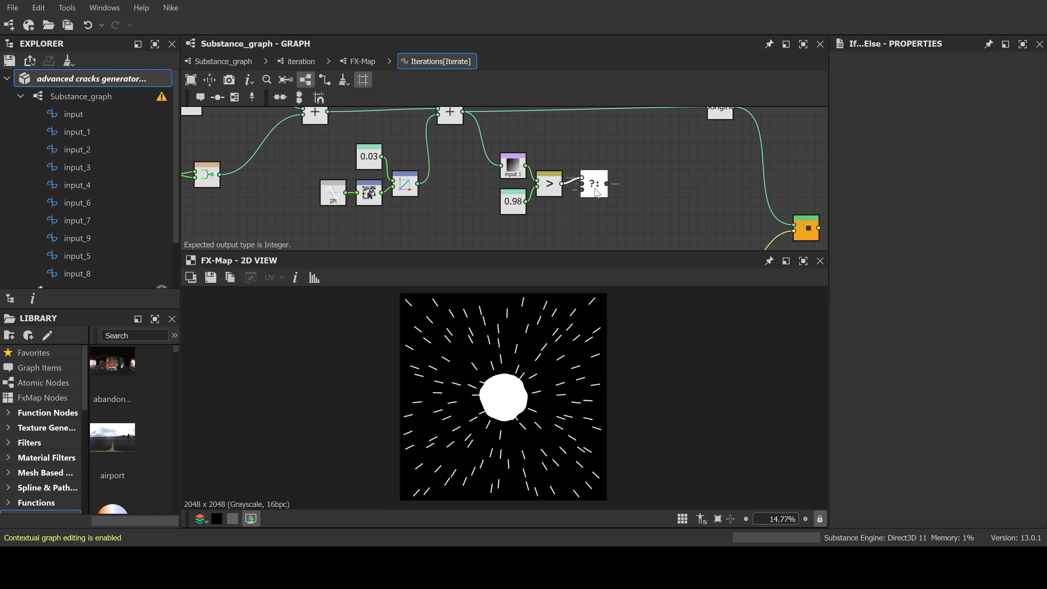
{"action": "left_click_drag", "start_coordinate": [593, 189], "coordinate": [628, 189]}
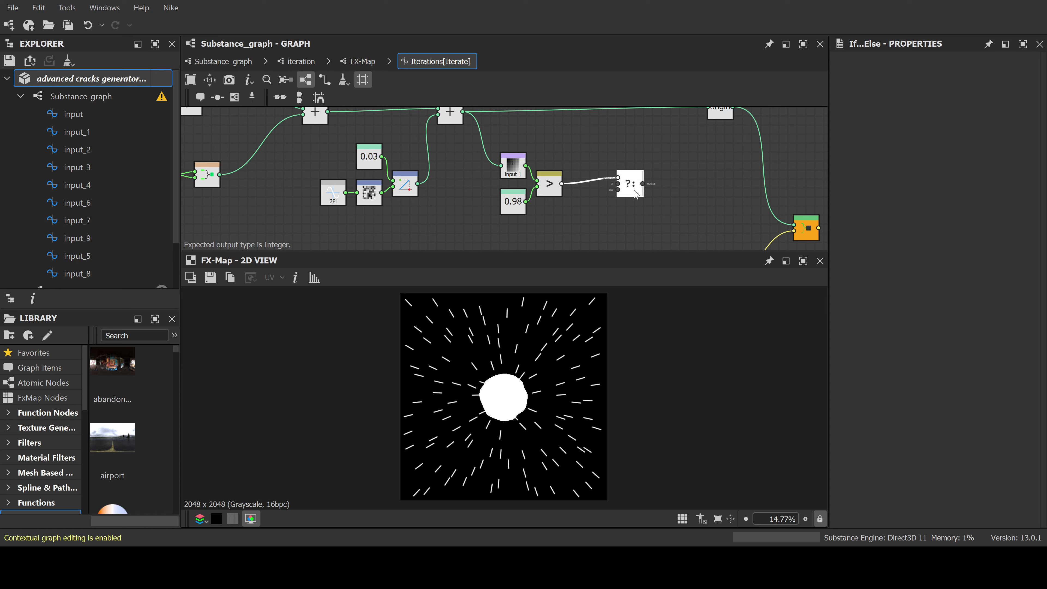
{"action": "middle_click_drag", "start_coordinate": [582, 224], "coordinate": [539, 216]}
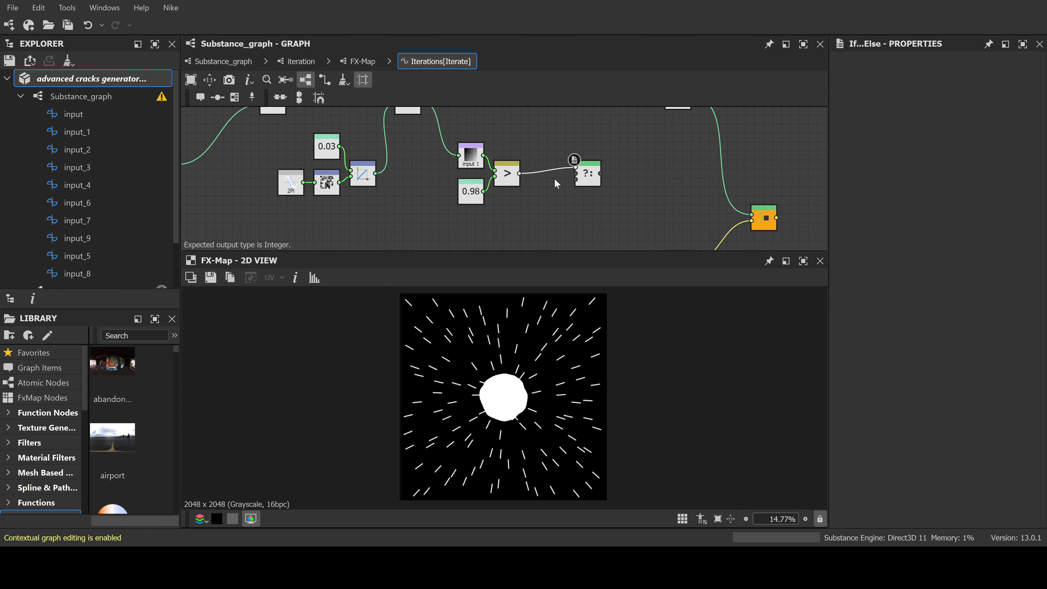
{"action": "key", "text": "ctrl+v"}
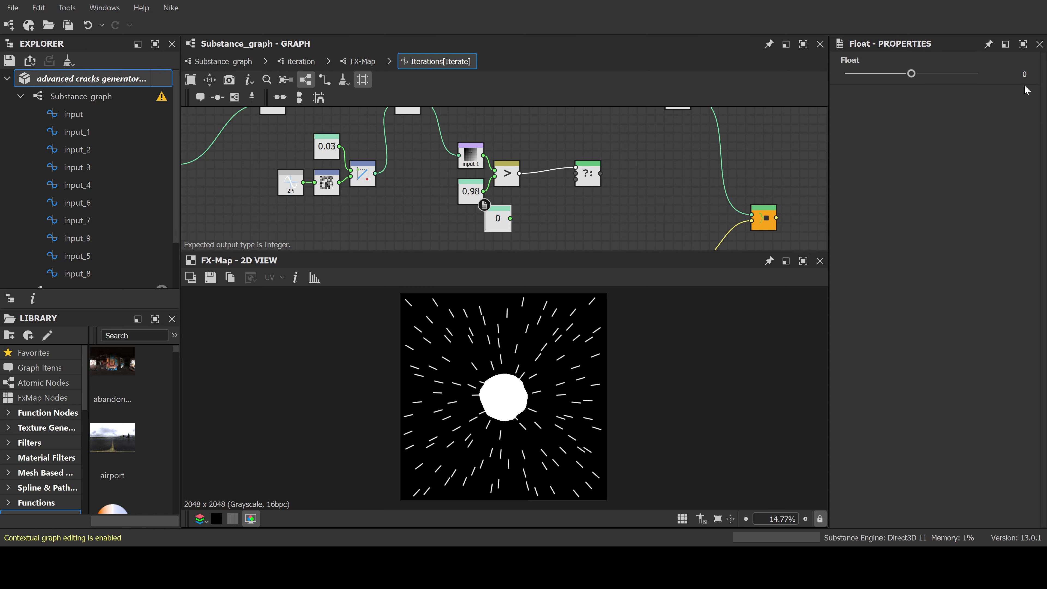
{"action": "left_click_drag", "start_coordinate": [497, 221], "coordinate": [543, 221]}
{"action": "key", "text": "ctrl+v"}
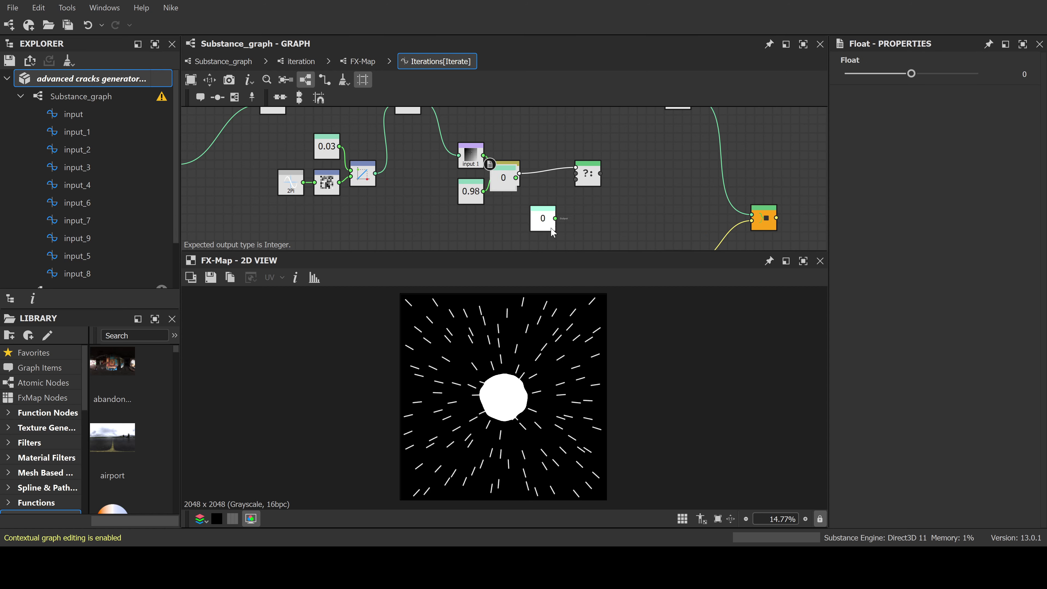
{"action": "left_click_drag", "start_coordinate": [507, 182], "coordinate": [547, 190]}
{"action": "left_click_drag", "start_coordinate": [911, 73], "coordinate": [977, 74]}
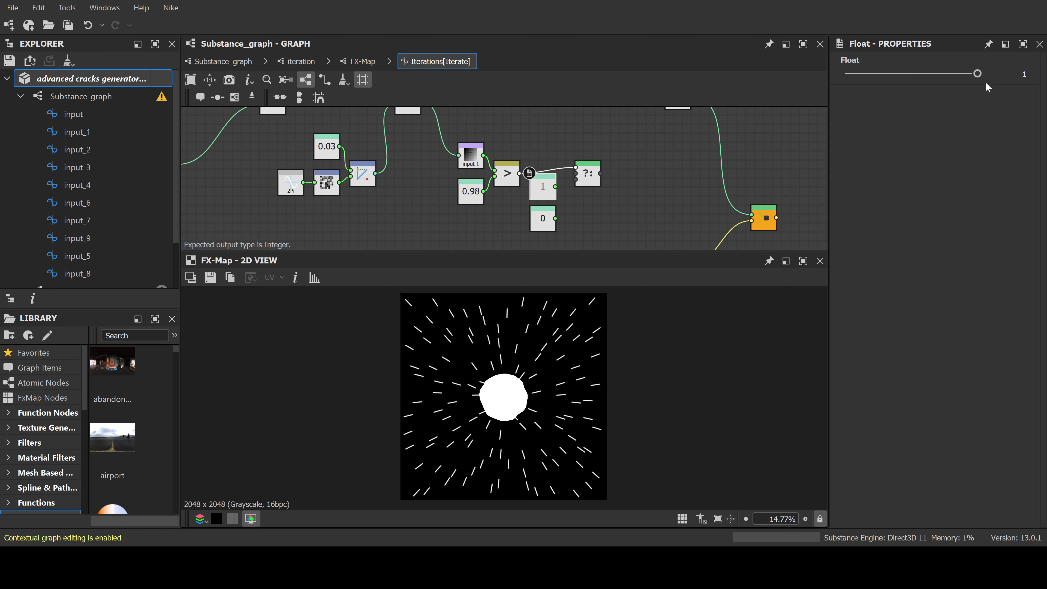
{"action": "left_click_drag", "start_coordinate": [556, 186], "coordinate": [576, 173]}
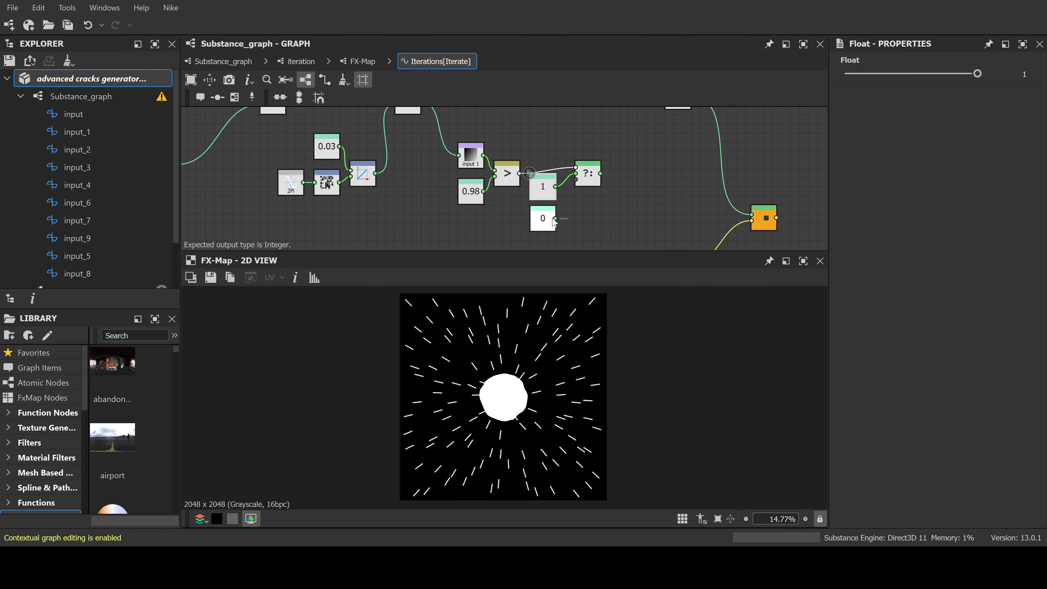
{"action": "left_click_drag", "start_coordinate": [555, 218], "coordinate": [577, 179]}
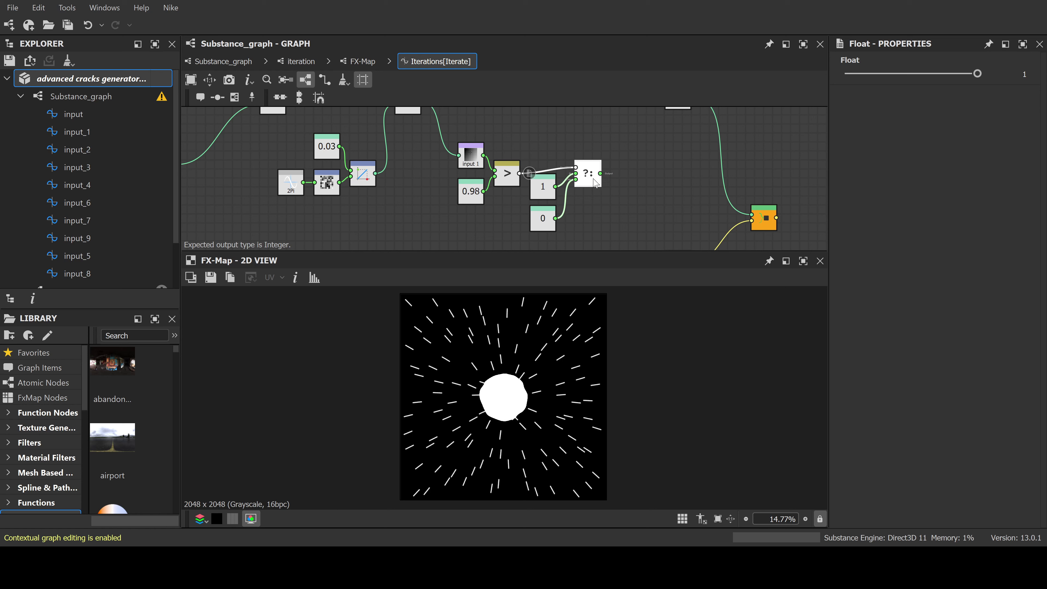
Store the If...Else result in a Set node with the variable name lum
{"action": "left_click", "coordinate": [595, 183]}
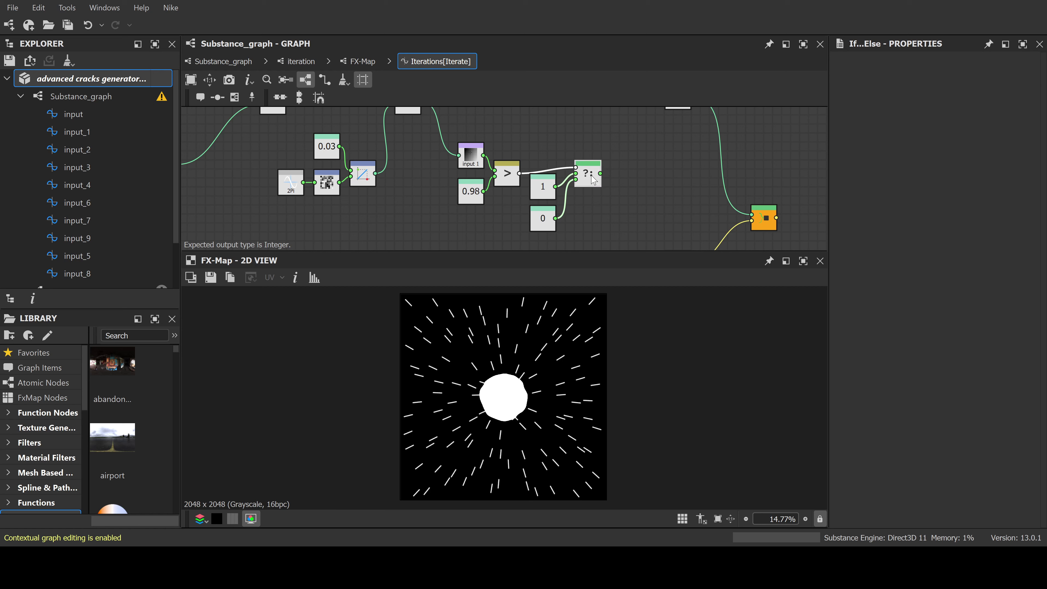
{"action": "key", "text": "s"}
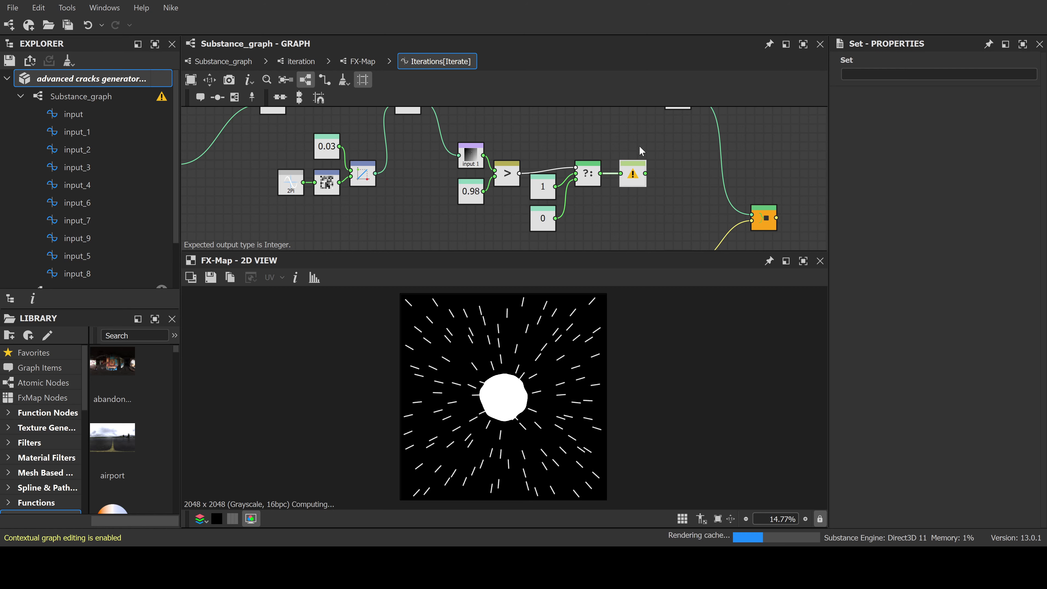
{"action": "left_click_drag", "start_coordinate": [628, 170], "coordinate": [668, 170]}
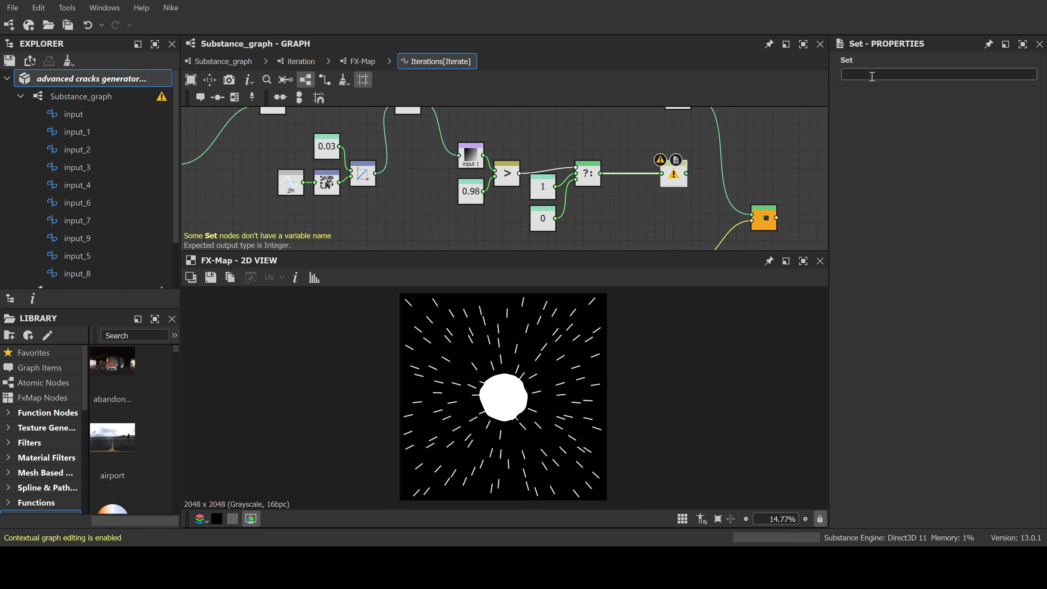
{"action": "type", "text": "lum"}
{"action": "key", "text": "Return"}
{"action": "scroll", "coordinate": [680, 182], "scroll_direction": "down", "scroll_amount": 3}
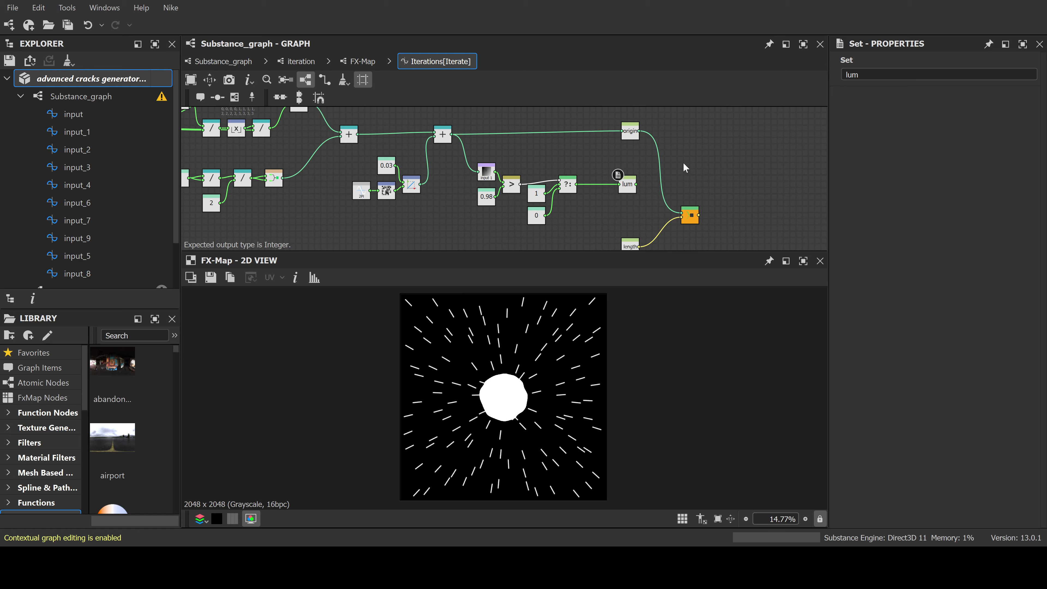
Join origin and lum in a new Sequence node feeding the final output sequence, and bring the length node closer
{"action": "key", "text": "ctrl+v"}
{"action": "scroll", "coordinate": [701, 155], "scroll_direction": "up", "scroll_amount": 2}
{"action": "left_click_drag", "start_coordinate": [612, 120], "coordinate": [668, 167]}
{"action": "left_click_drag", "start_coordinate": [607, 197], "coordinate": [668, 173]}
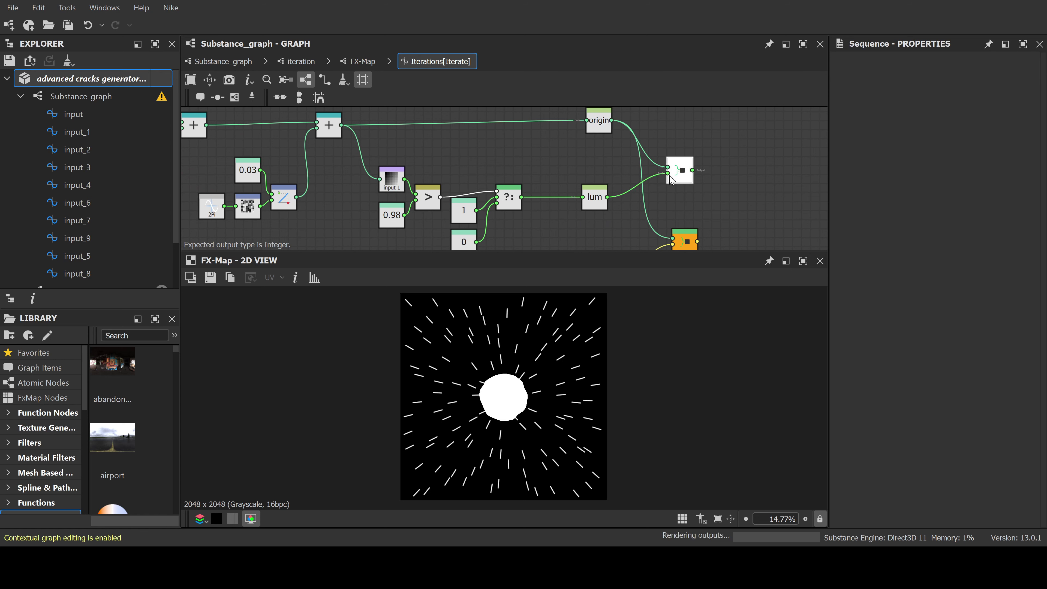
{"action": "middle_click_drag", "start_coordinate": [671, 180], "coordinate": [666, 167]}
{"action": "left_click_drag", "start_coordinate": [689, 157], "coordinate": [684, 194]}
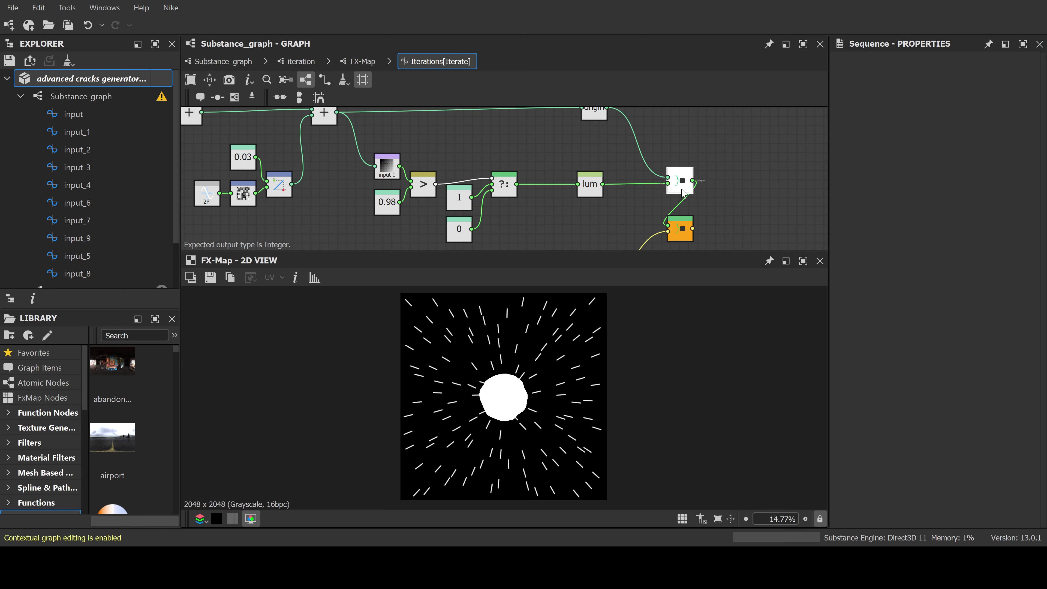
{"action": "scroll", "coordinate": [689, 202], "scroll_direction": "down", "scroll_amount": 2}
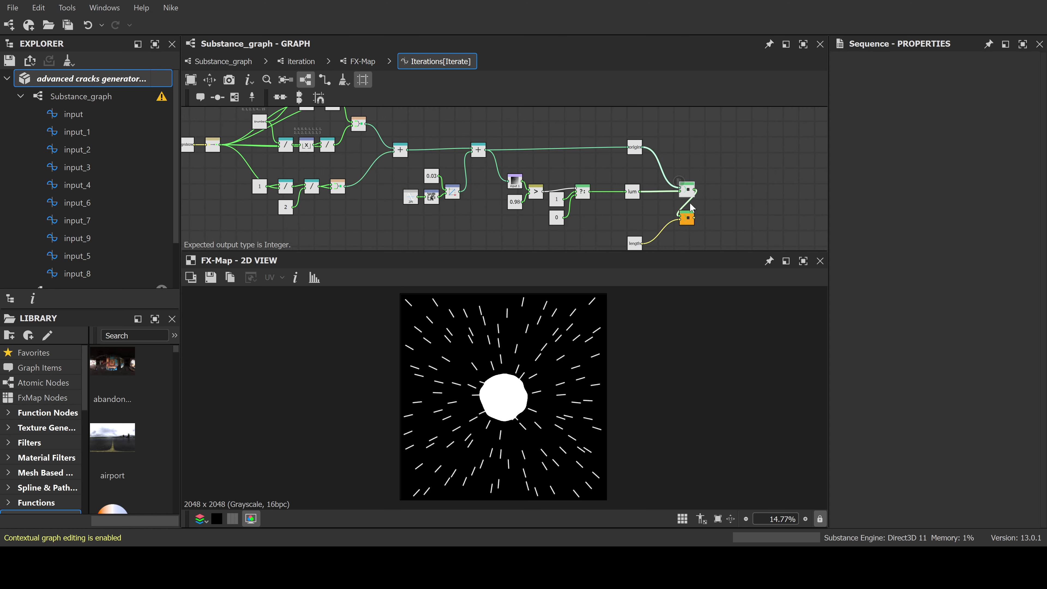
{"action": "left_click_drag", "start_coordinate": [640, 243], "coordinate": [637, 228]}
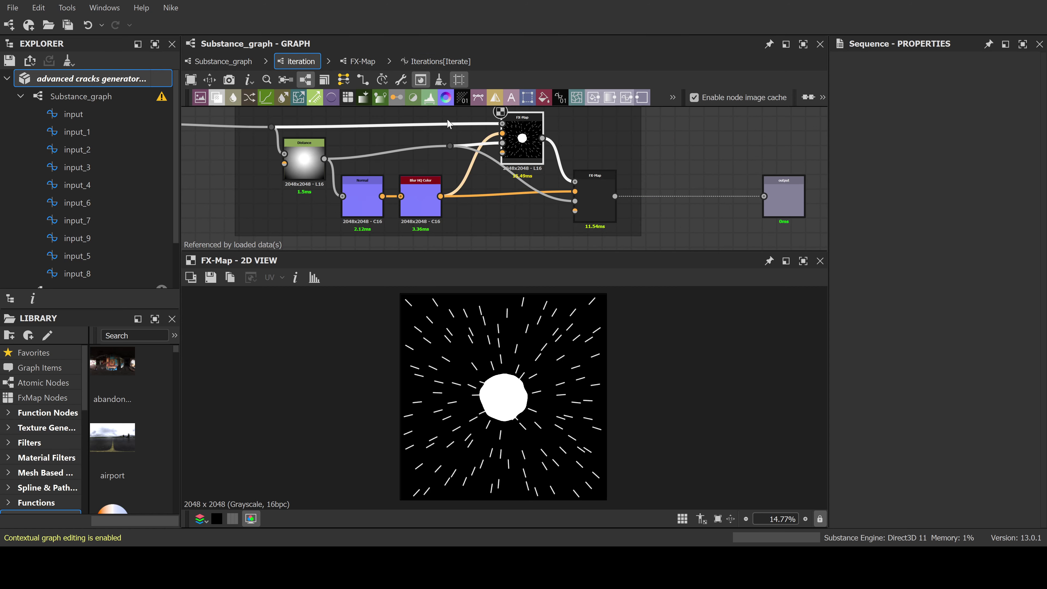
Return to the first FX-Map's graph, offset its Quadrant node and open an empty function for Color / Luminosity
{"action": "left_click", "coordinate": [527, 144]}
{"action": "double_click", "coordinate": [526, 140]}
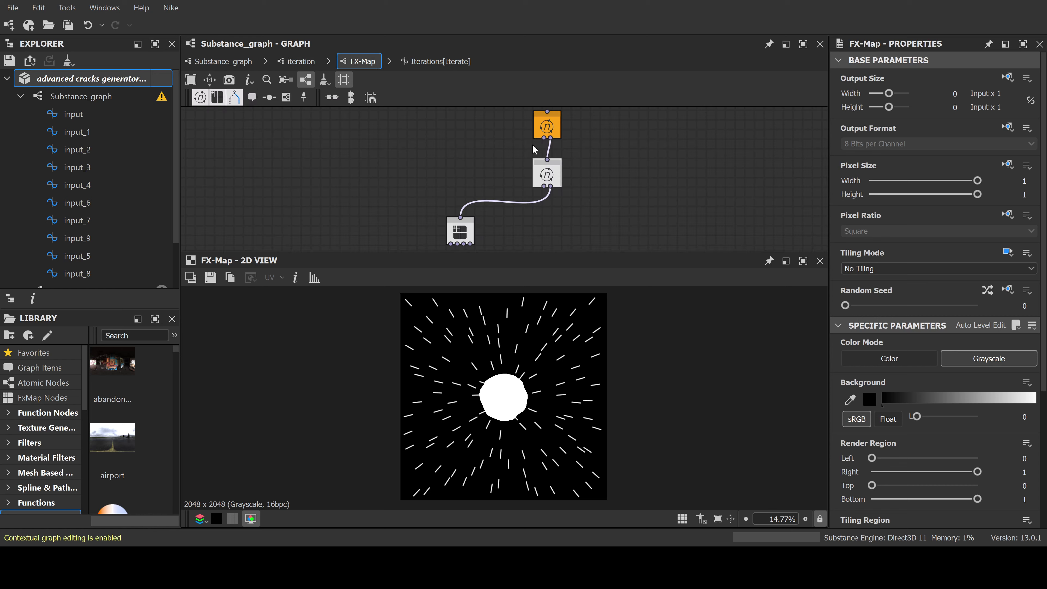
{"action": "left_click_drag", "start_coordinate": [539, 236], "coordinate": [601, 232]}
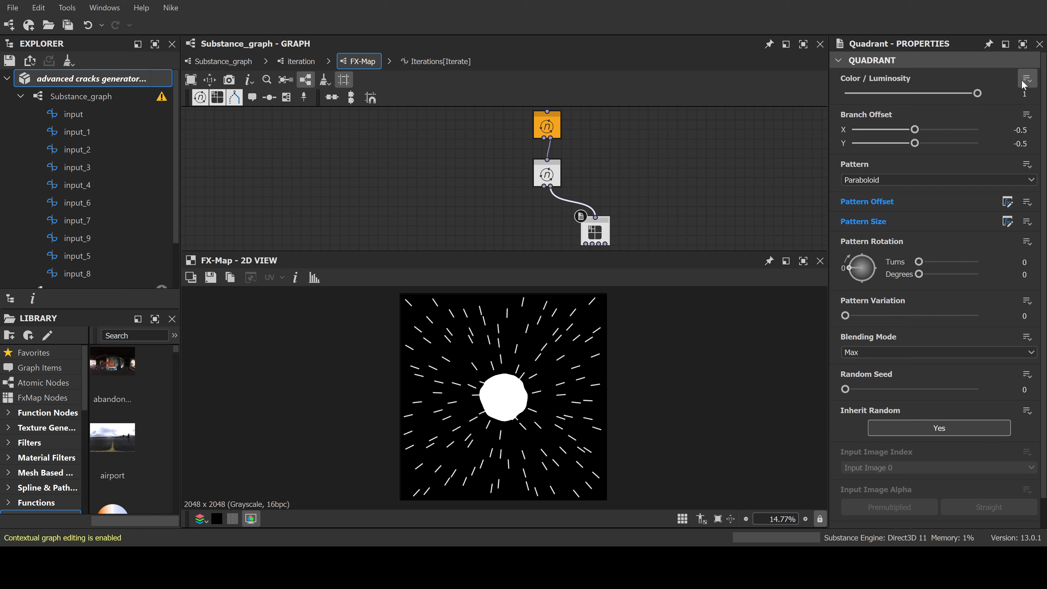
{"action": "left_click", "coordinate": [962, 96]}
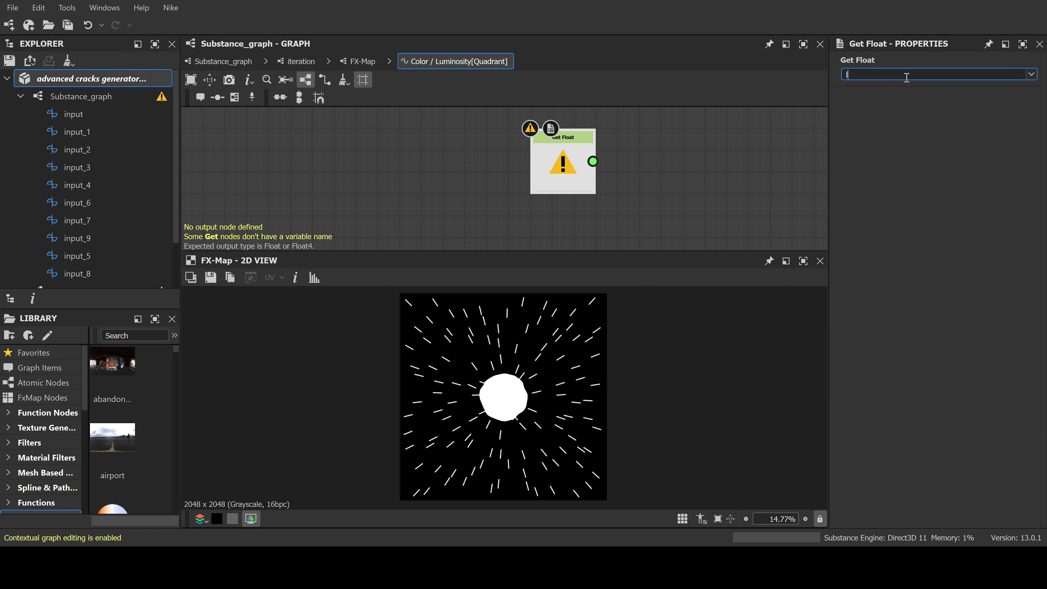
Make a Get Float node reading lum the Color / Luminosity function's output, and realign the Quadrant beneath the Iterate nodes in the FX-Map
{"action": "key", "text": "Return"}
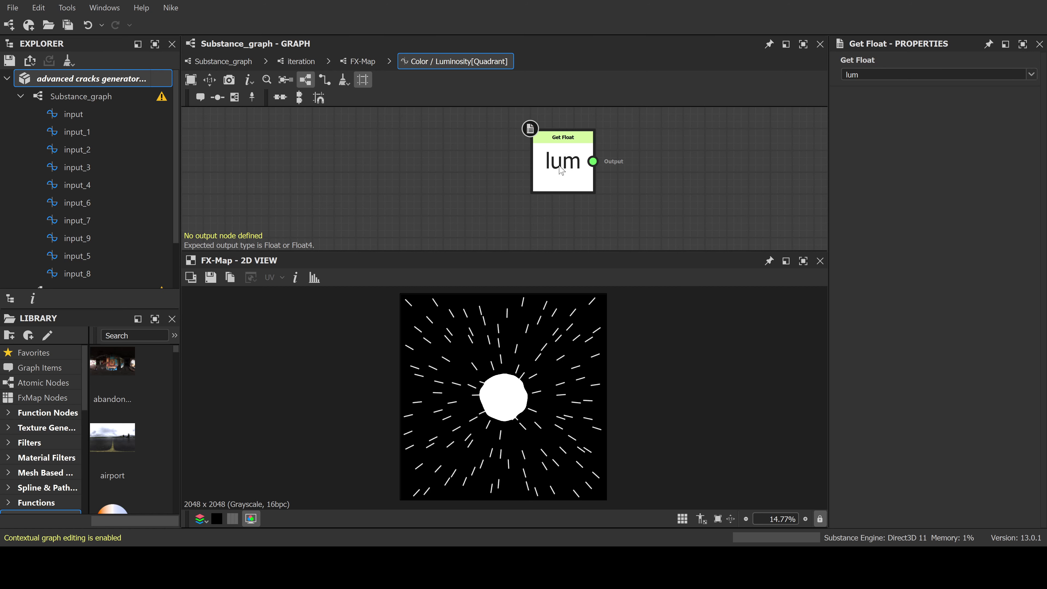
{"action": "left_click", "coordinate": [560, 166]}
{"action": "right_click", "coordinate": [565, 170]}
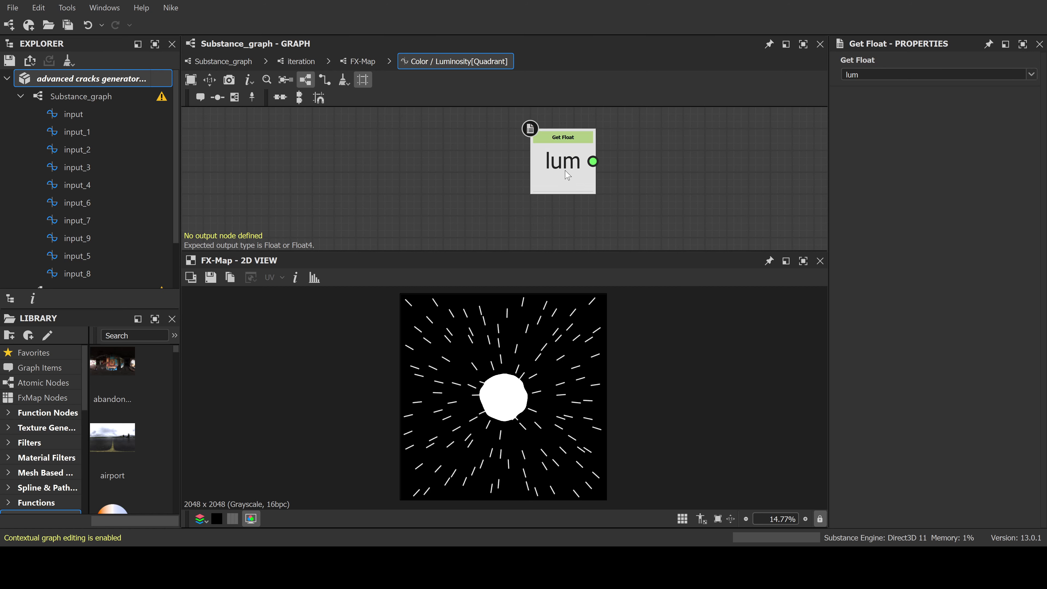
{"action": "left_click", "coordinate": [587, 221]}
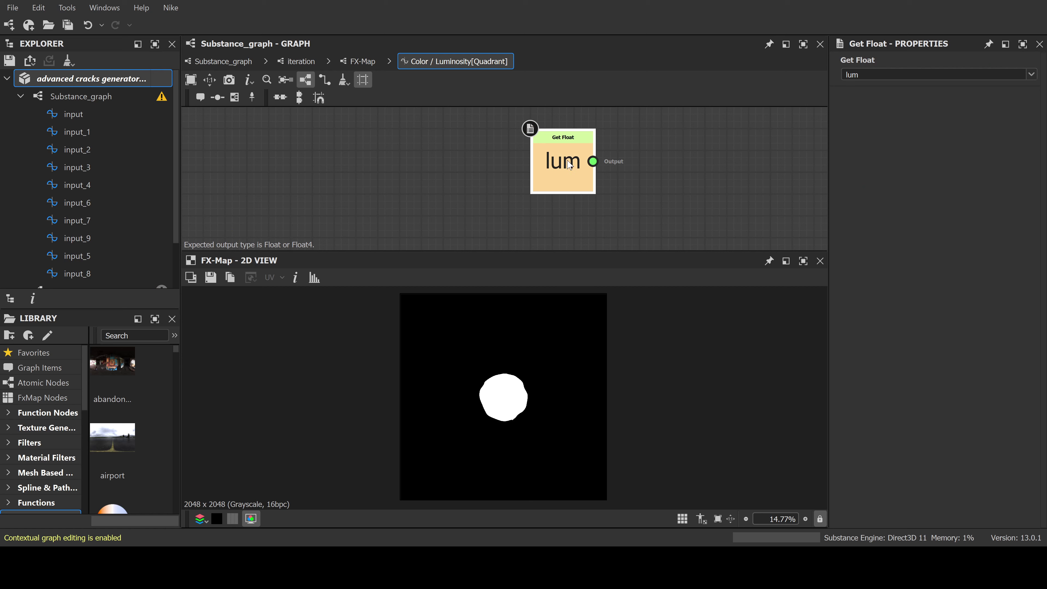
{"action": "left_click_drag", "start_coordinate": [567, 163], "coordinate": [567, 185]}
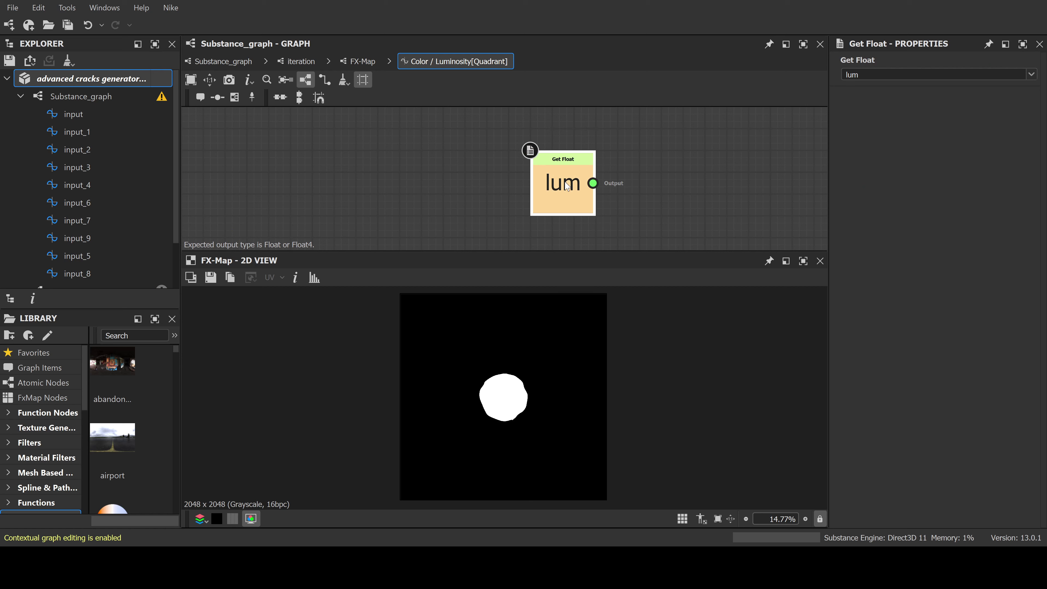
{"action": "left_click", "coordinate": [362, 60]}
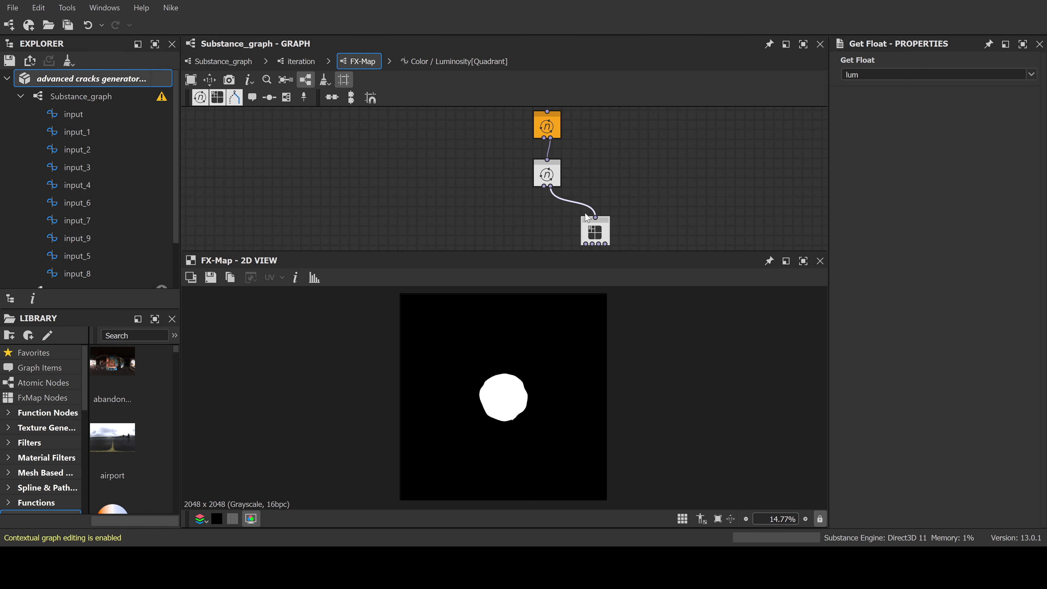
{"action": "left_click_drag", "start_coordinate": [586, 217], "coordinate": [539, 208]}
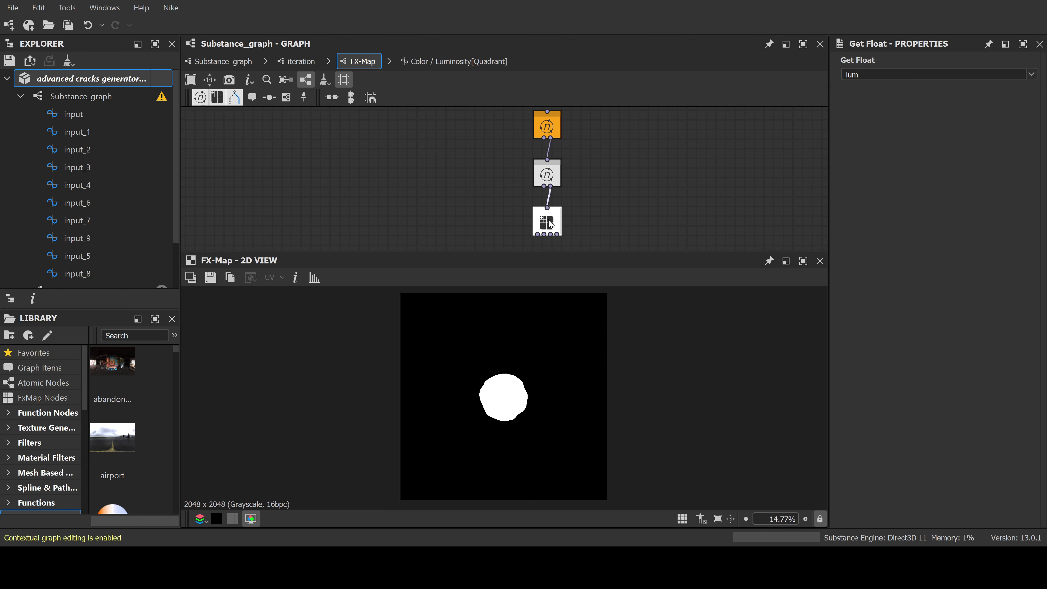
Open the second Iterate node's Iterations function in the FX-Map and set the float compared with the sampled distance to 0.87
{"action": "left_click", "coordinate": [555, 177]}
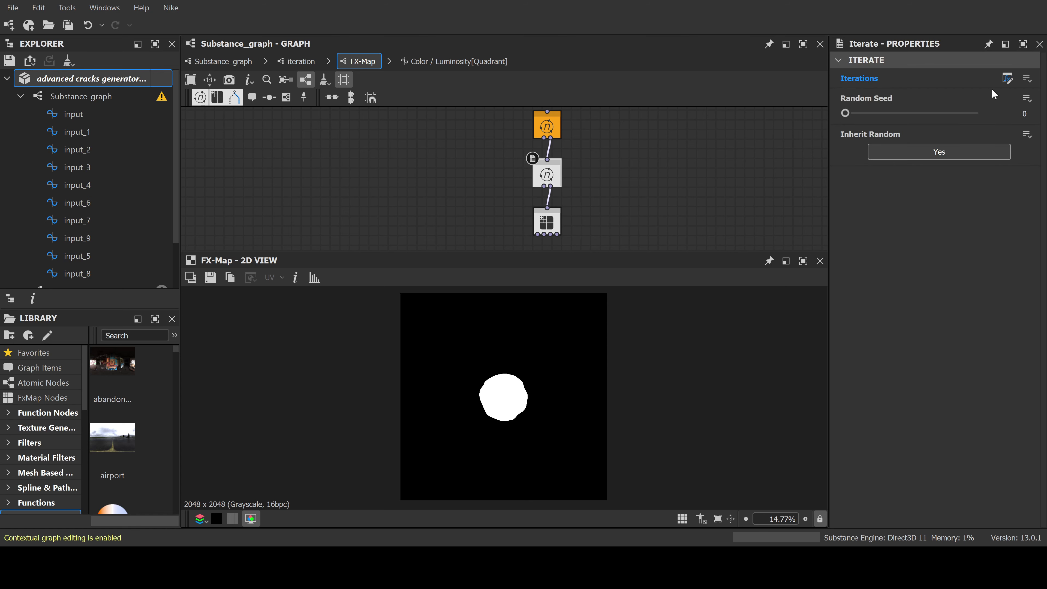
{"action": "left_click", "coordinate": [1008, 78]}
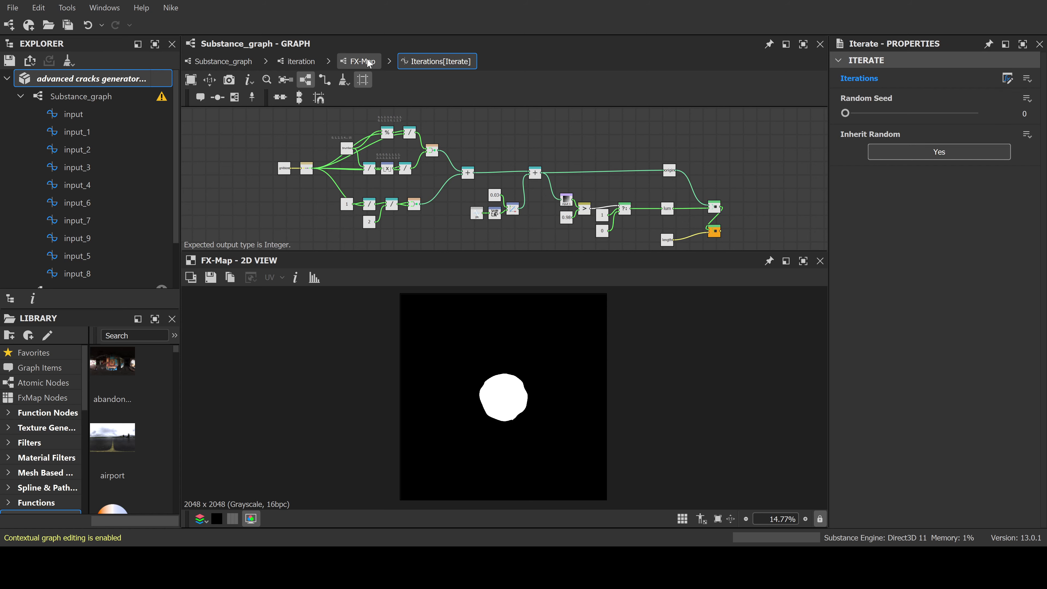
{"action": "middle_click_drag", "start_coordinate": [613, 202], "coordinate": [582, 161]}
{"action": "scroll", "coordinate": [572, 190], "scroll_direction": "up", "scroll_amount": 4}
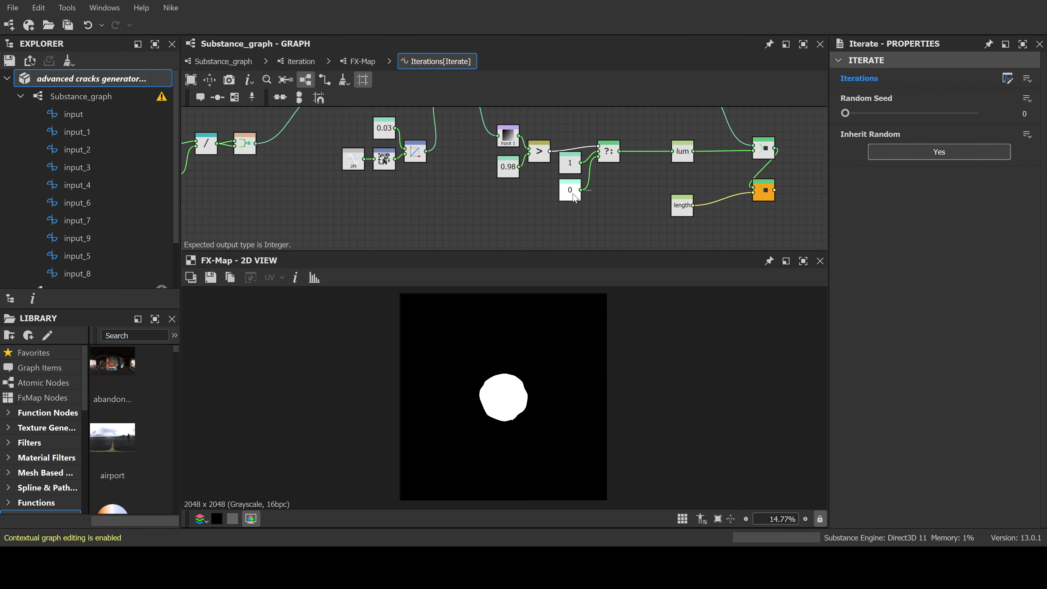
{"action": "left_click", "coordinate": [492, 172]}
{"action": "left_click_drag", "start_coordinate": [979, 74], "coordinate": [969, 81]}
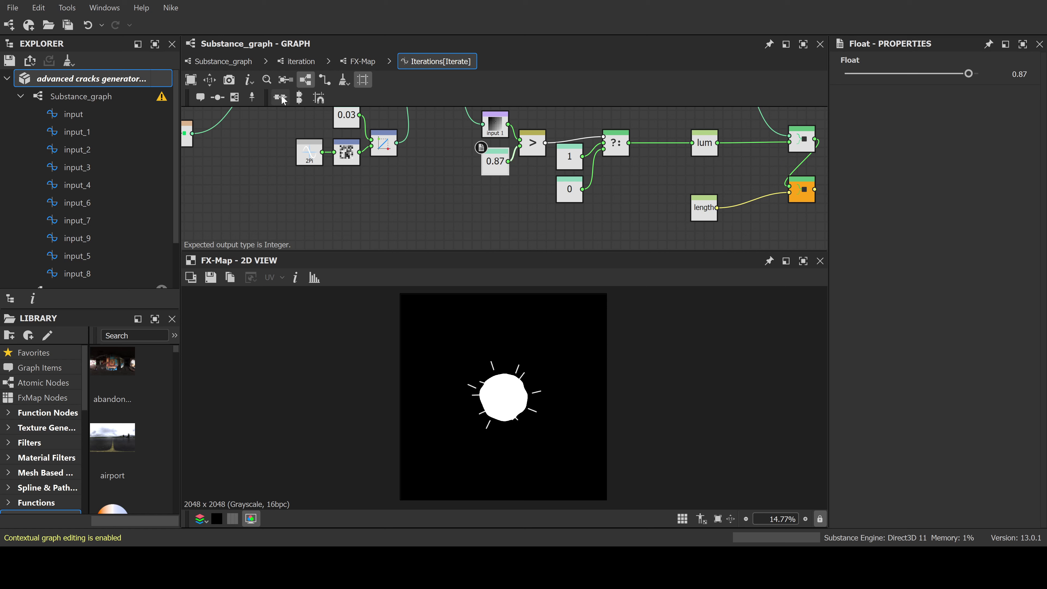
Return to the main graph to check the iteration node's result and instance parameters, and reopen the iteration graph
{"action": "left_click", "coordinate": [220, 62]}
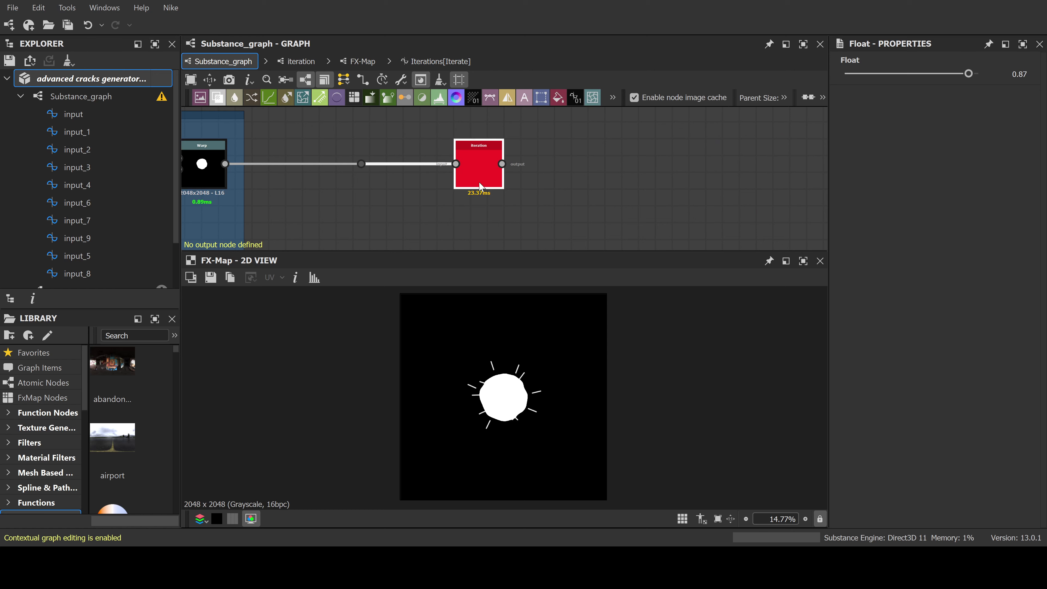
{"action": "left_click", "coordinate": [472, 174]}
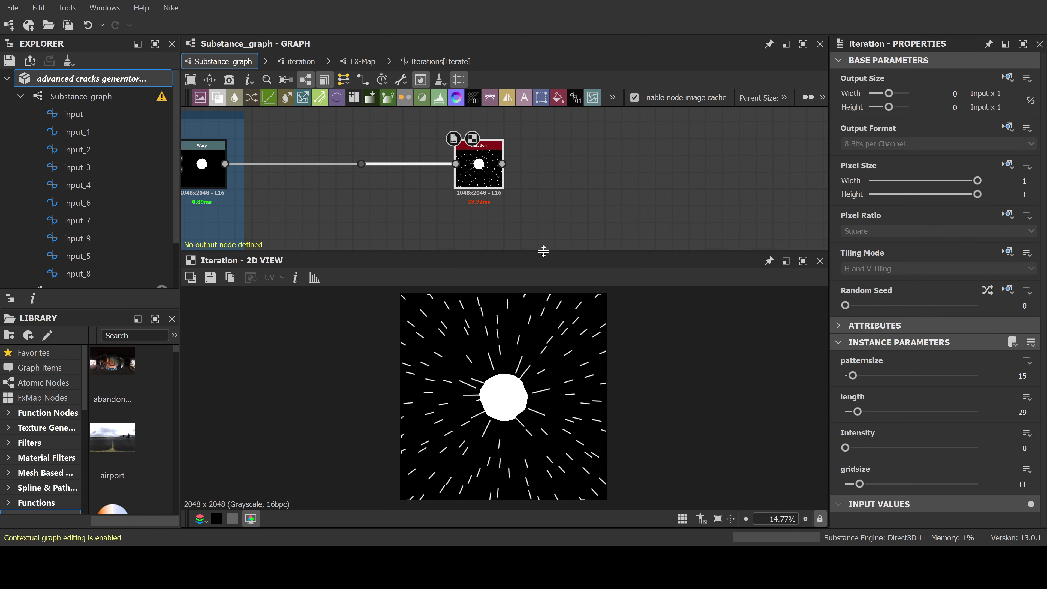
{"action": "double_click", "coordinate": [480, 171]}
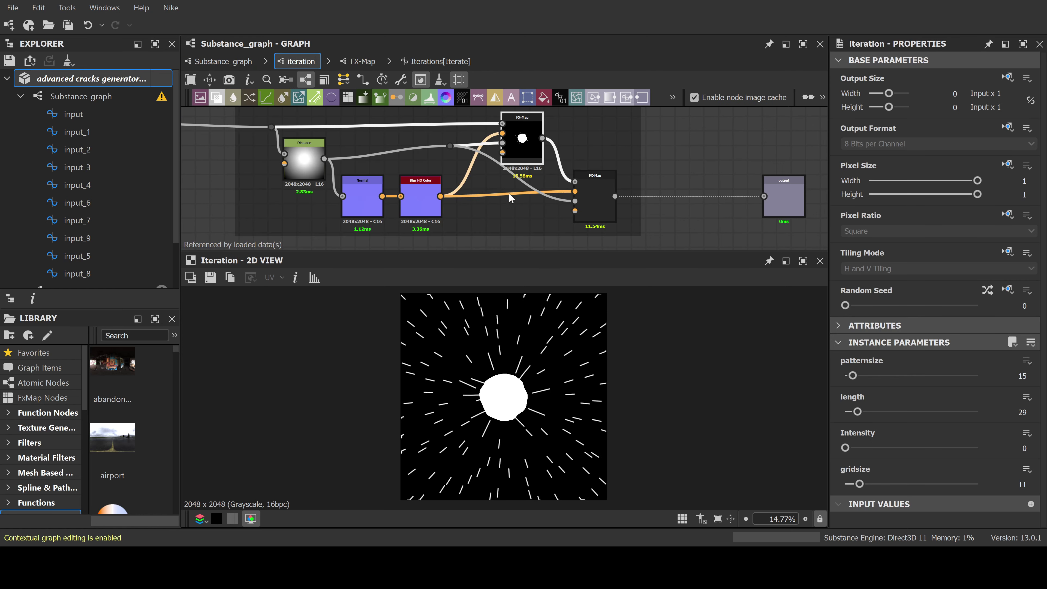
{"action": "double_click", "coordinate": [598, 198]}
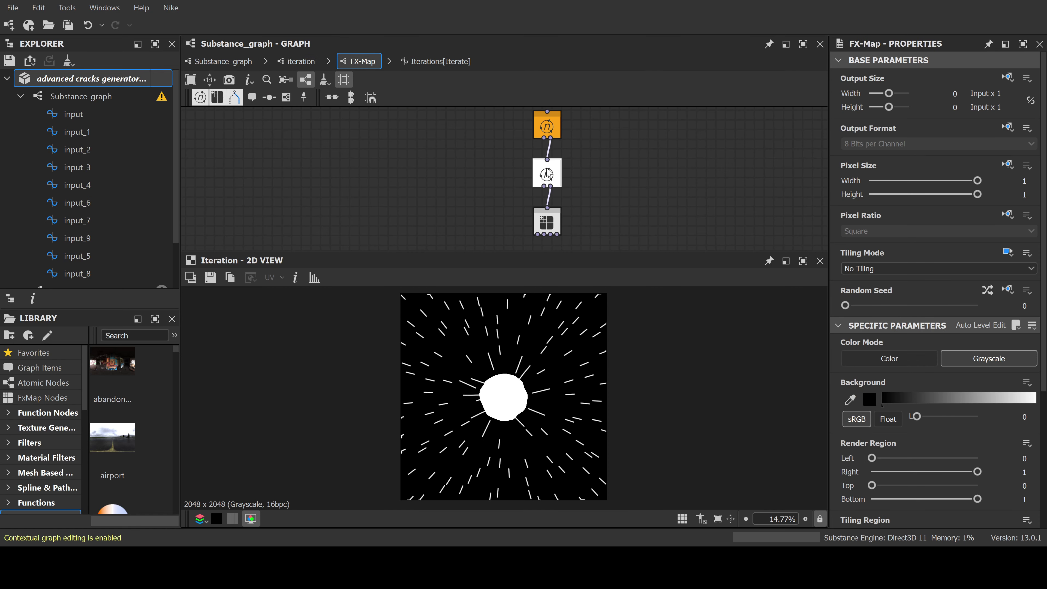
{"action": "double_click", "coordinate": [546, 173]}
{"action": "scroll", "coordinate": [615, 178], "scroll_direction": "down", "scroll_amount": 3}
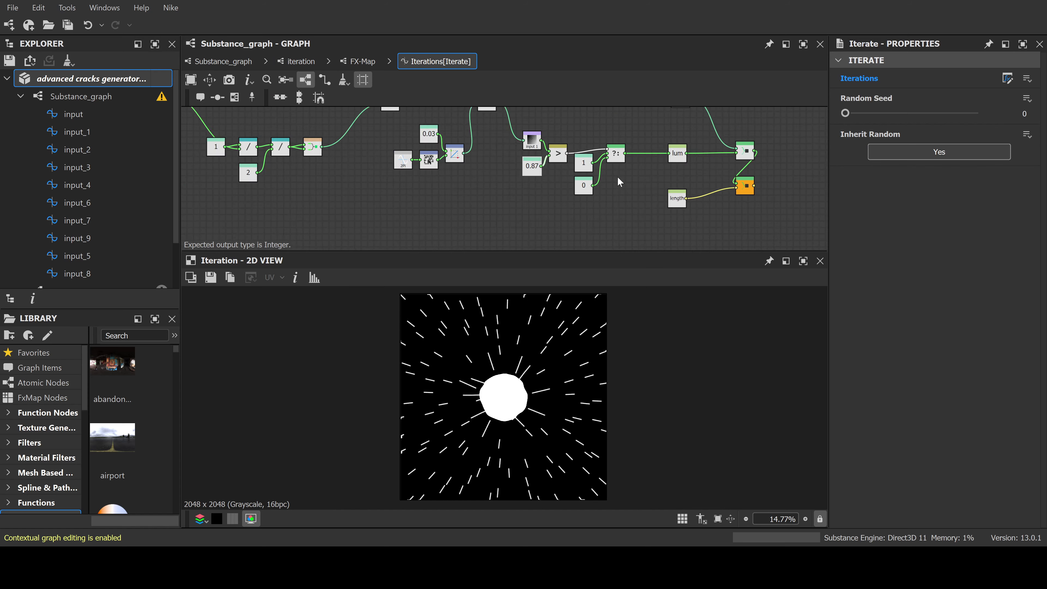
{"action": "middle_click_drag", "start_coordinate": [631, 170], "coordinate": [631, 182]}
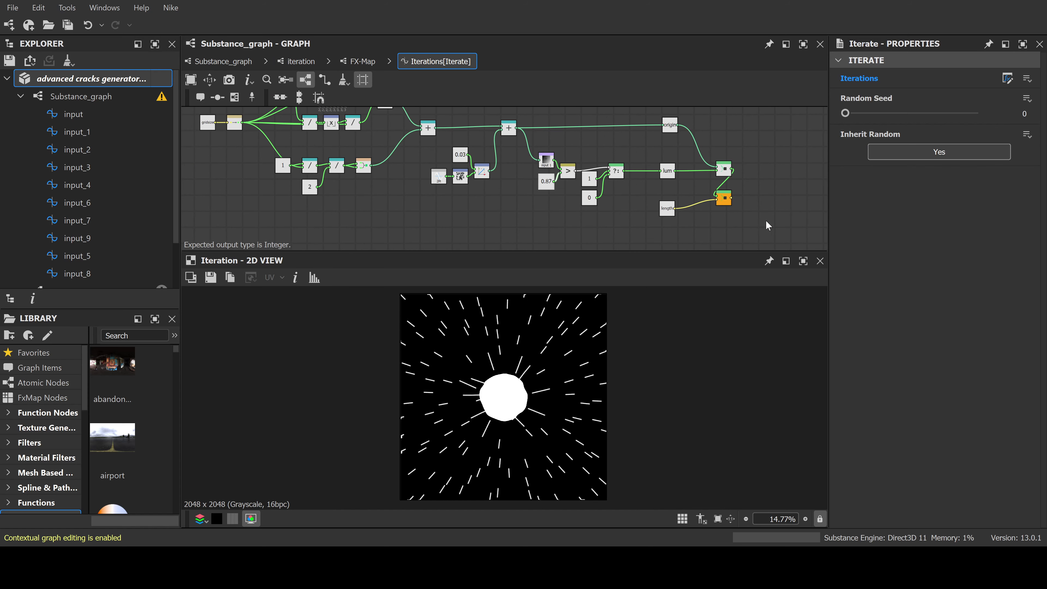
{"action": "left_click_drag", "start_coordinate": [770, 222], "coordinate": [530, 152]}
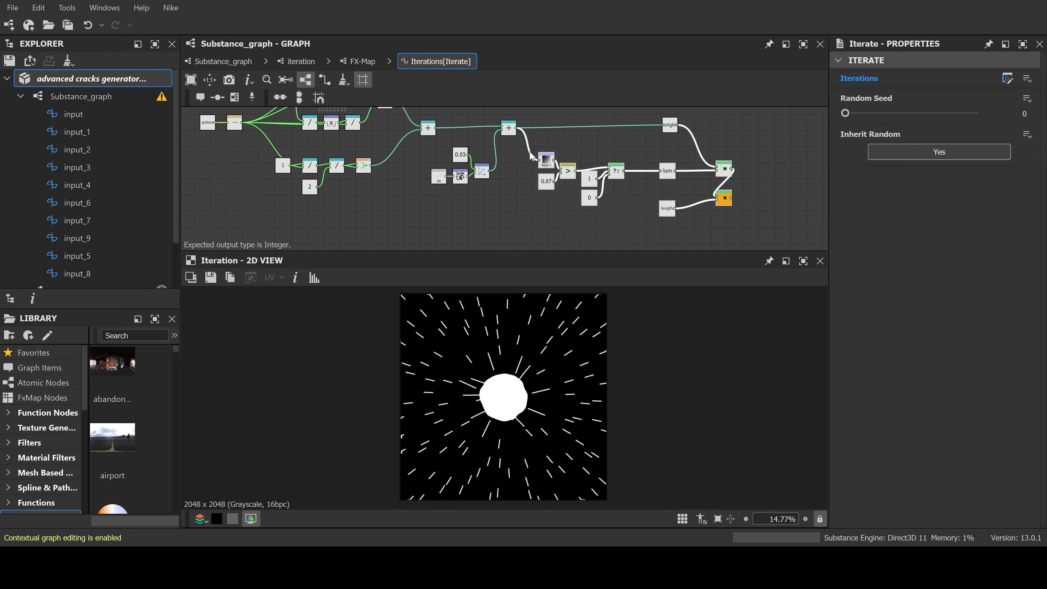
{"action": "left_click", "coordinate": [541, 207]}
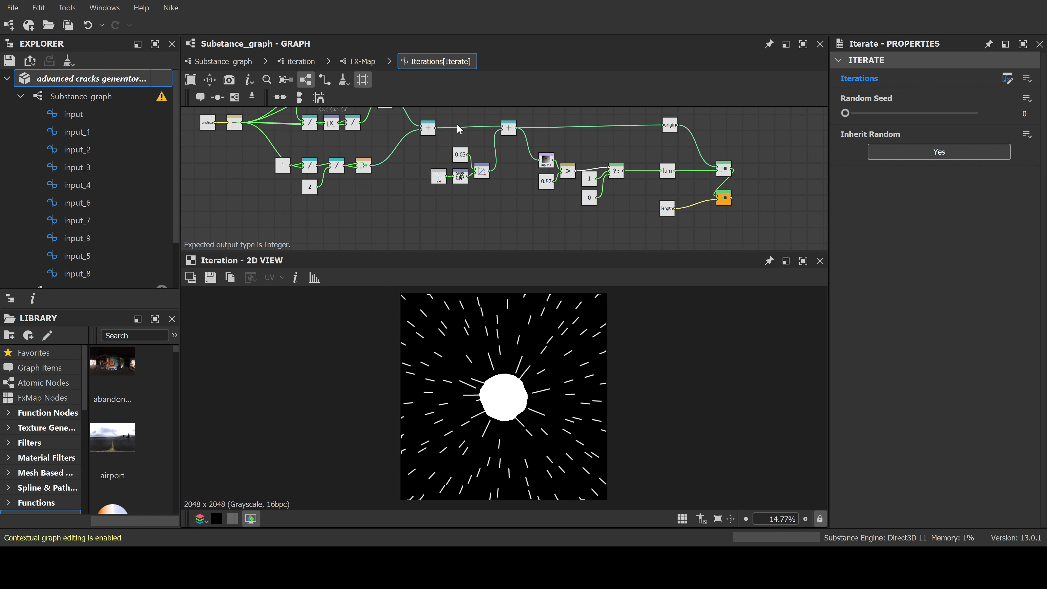
Add a Float input parameter to the iteration graph and give it the identifier thresh
{"action": "left_click", "coordinate": [303, 60]}
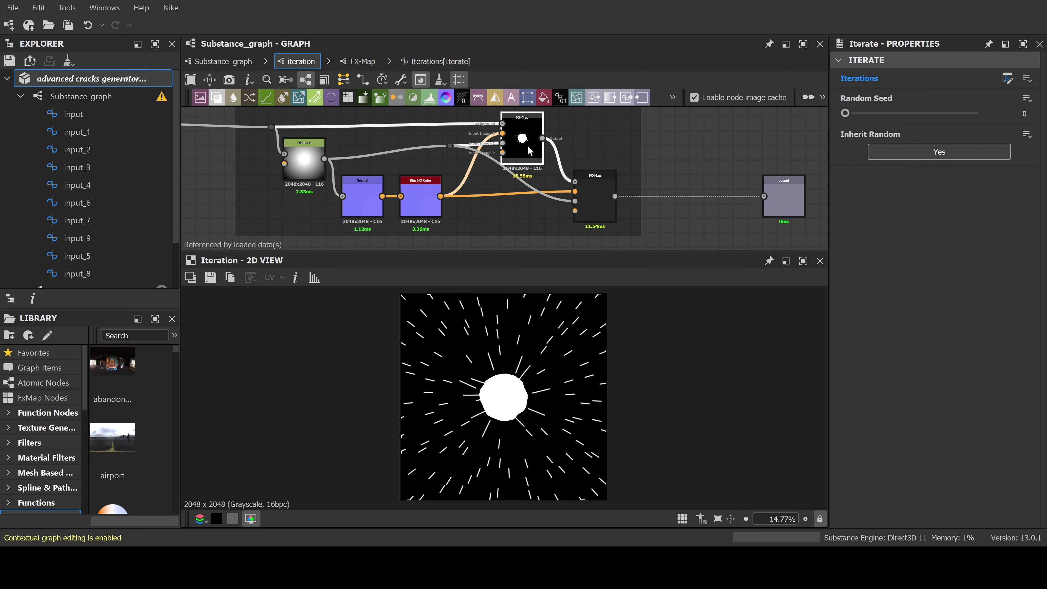
{"action": "scroll", "coordinate": [694, 152], "scroll_direction": "down", "scroll_amount": 4}
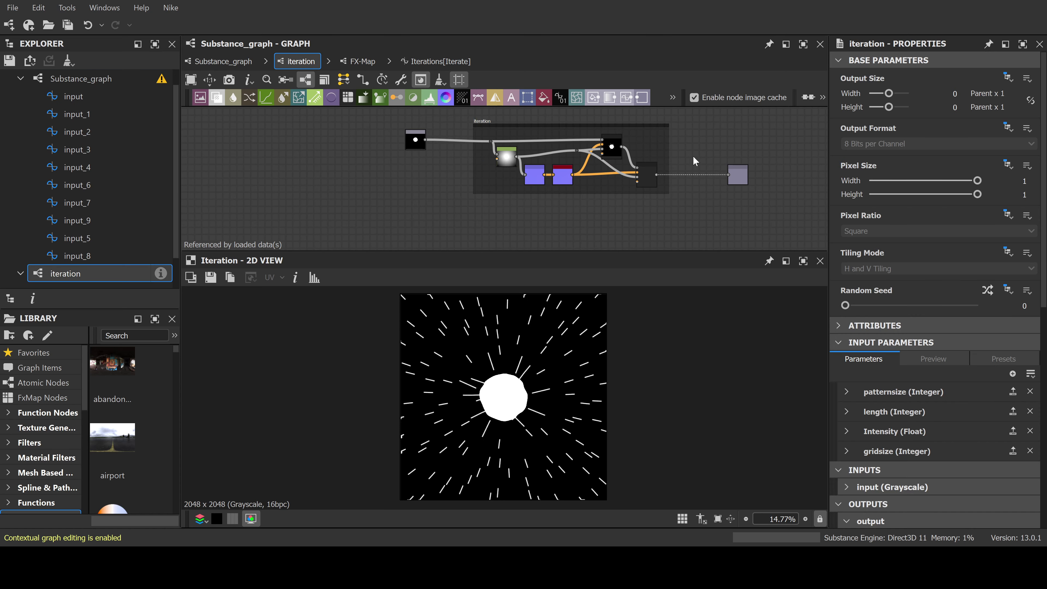
{"action": "middle_click_drag", "start_coordinate": [685, 161], "coordinate": [677, 174]}
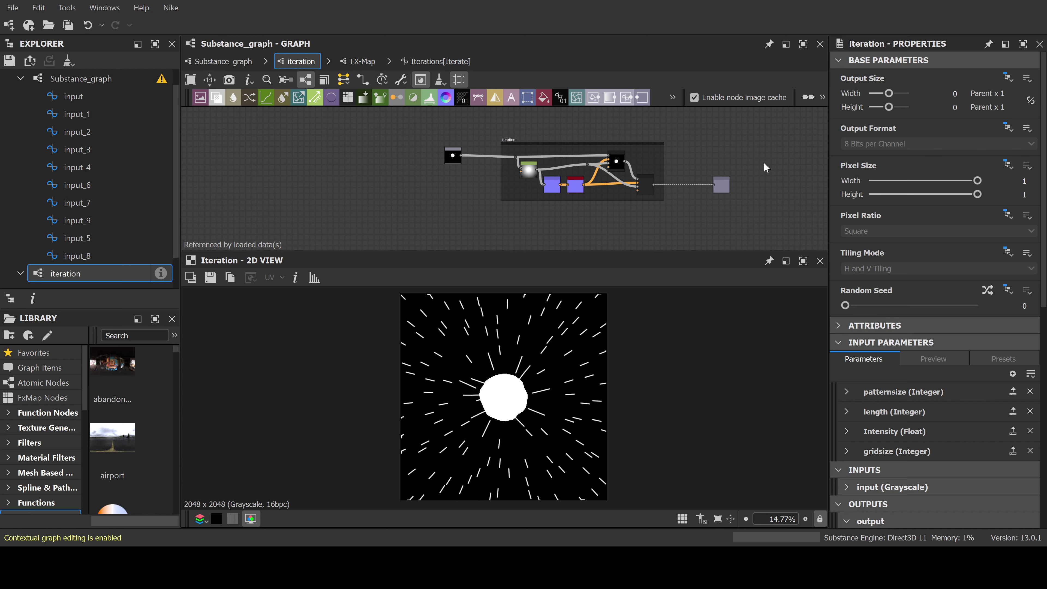
{"action": "left_click", "coordinate": [1014, 374]}
{"action": "left_click", "coordinate": [847, 472]}
{"action": "left_click_drag", "start_coordinate": [938, 487], "coordinate": [866, 487]}
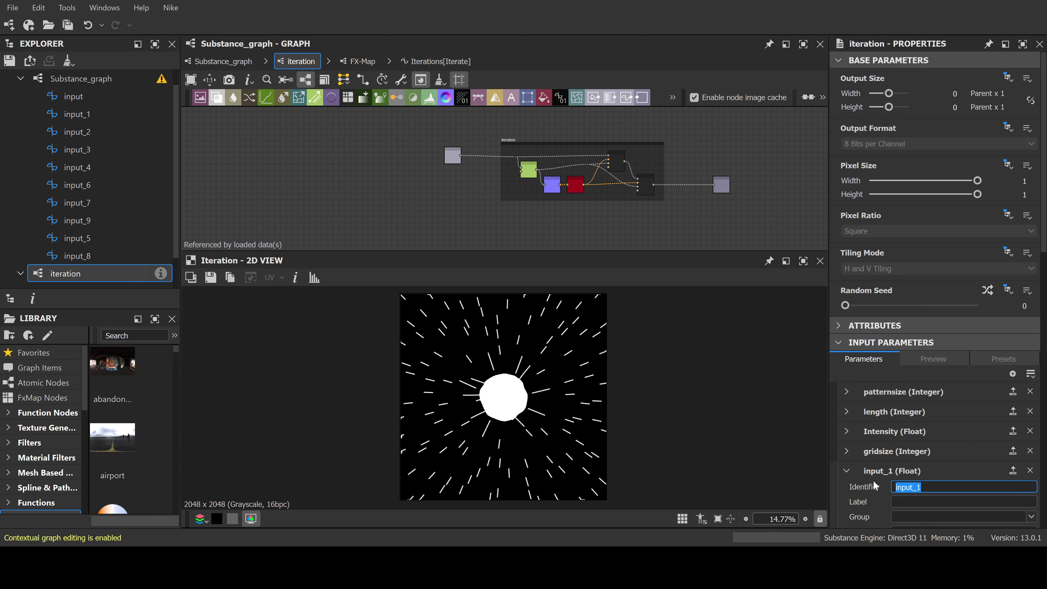
{"action": "type", "text": "tres"}
{"action": "key", "text": "BackSpace"}
{"action": "type", "text": "hresh"}
{"action": "left_click_drag", "start_coordinate": [903, 490], "coordinate": [900, 490]}
{"action": "key", "text": "BackSpace"}
{"action": "type", "text": "h"}
{"action": "key", "text": "Return"}
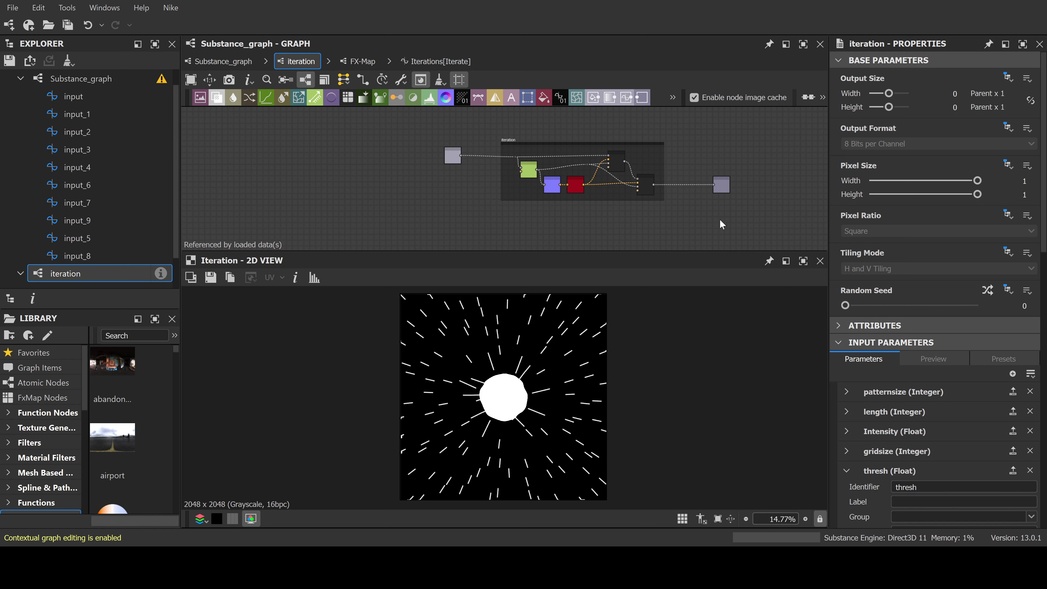
Set the default value of the thresh parameter to 0.9
{"action": "scroll", "coordinate": [676, 219], "scroll_direction": "up", "scroll_amount": 3}
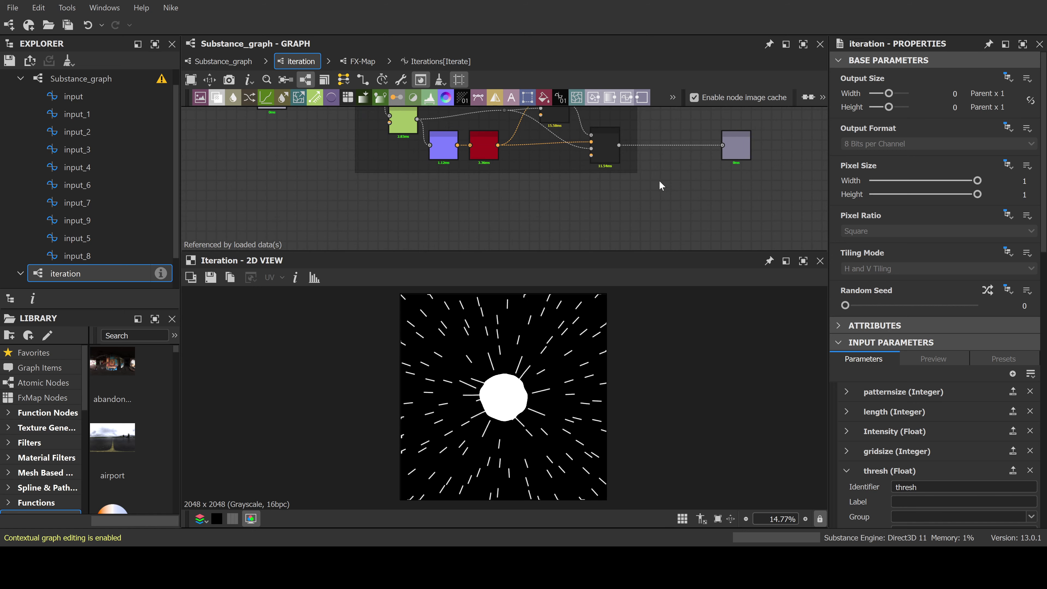
{"action": "middle_click_drag", "start_coordinate": [660, 181], "coordinate": [672, 226]}
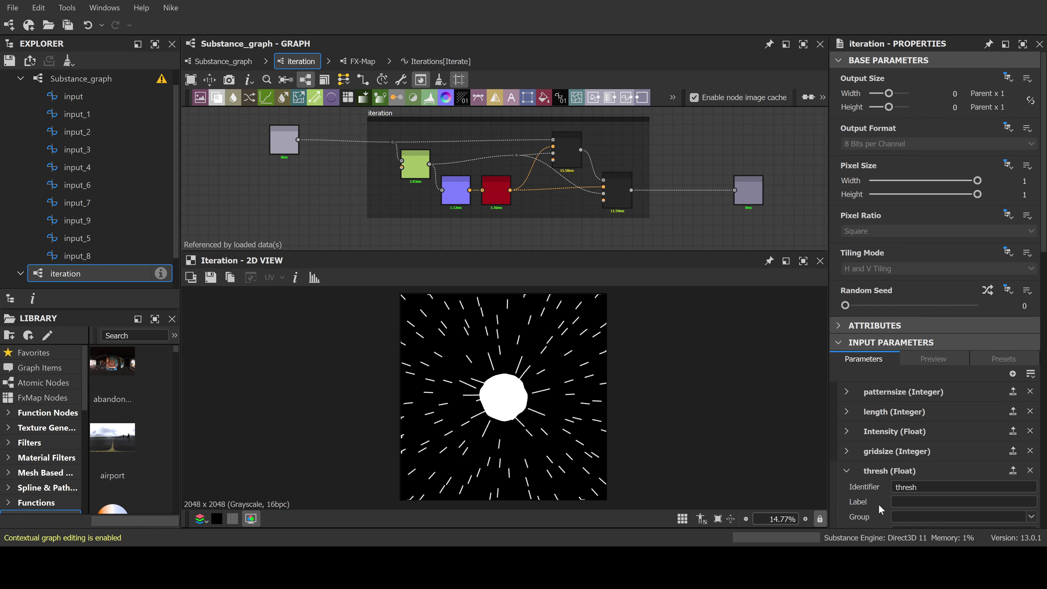
{"action": "scroll", "coordinate": [879, 504], "scroll_direction": "down", "scroll_amount": 2}
{"action": "scroll", "coordinate": [1004, 512], "scroll_direction": "down", "scroll_amount": 1}
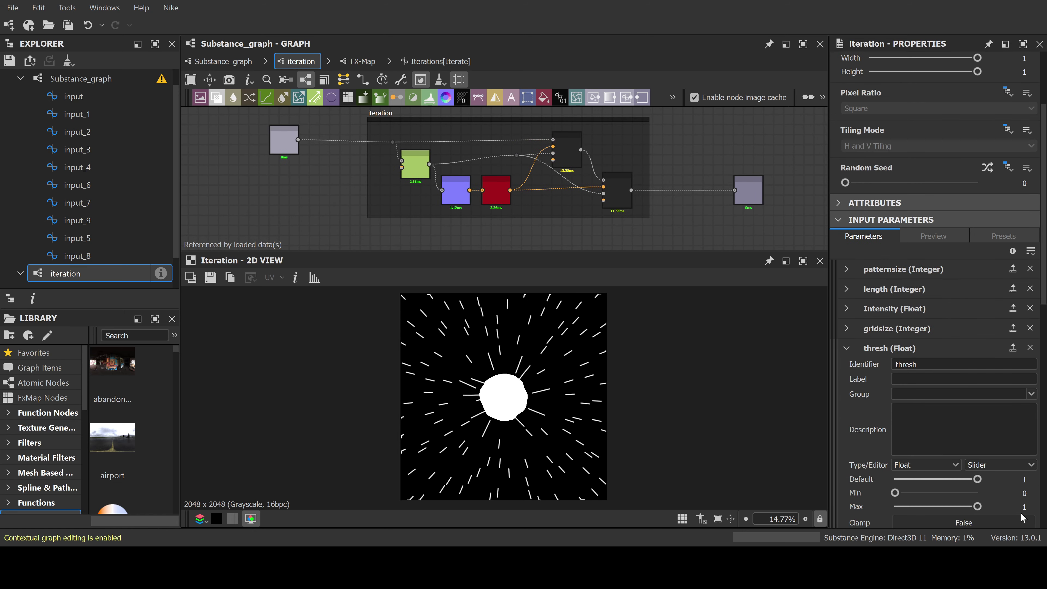
{"action": "left_click", "coordinate": [1024, 478]}
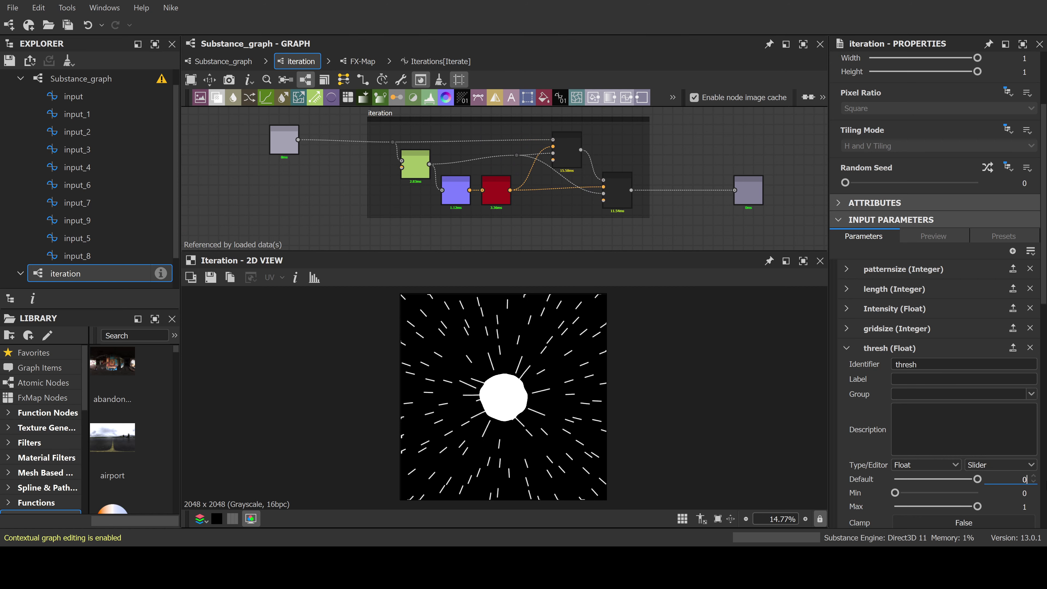
Replace the 0.87 constant in the first FX-Map's Iterations function with a Get Float node reading thresh, wired into the Greater node
{"action": "double_click", "coordinate": [571, 151]}
{"action": "double_click", "coordinate": [547, 175]}
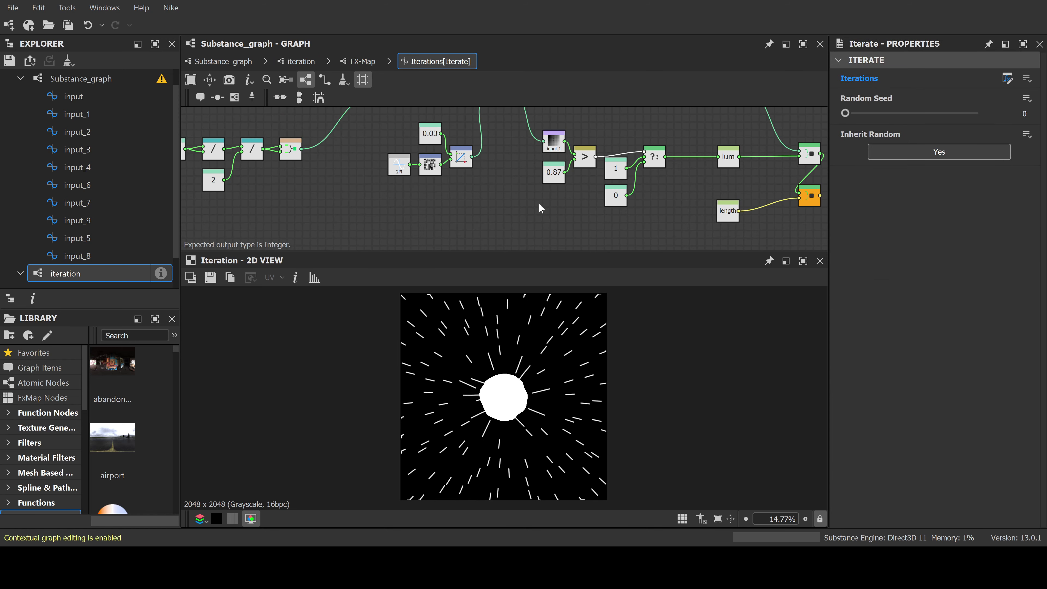
{"action": "key", "text": "space"}
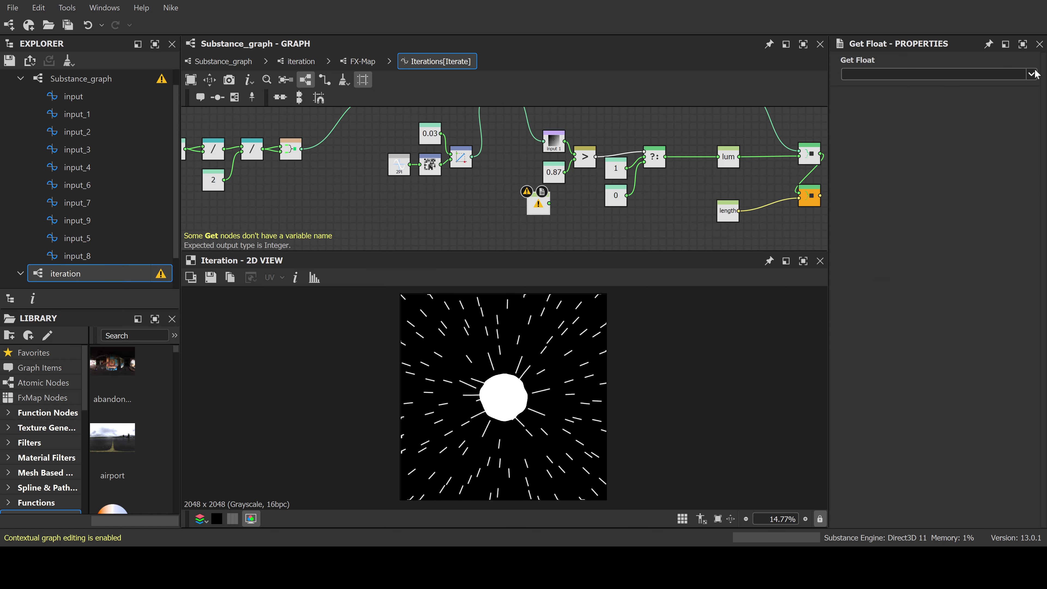
{"action": "left_click", "coordinate": [873, 104]}
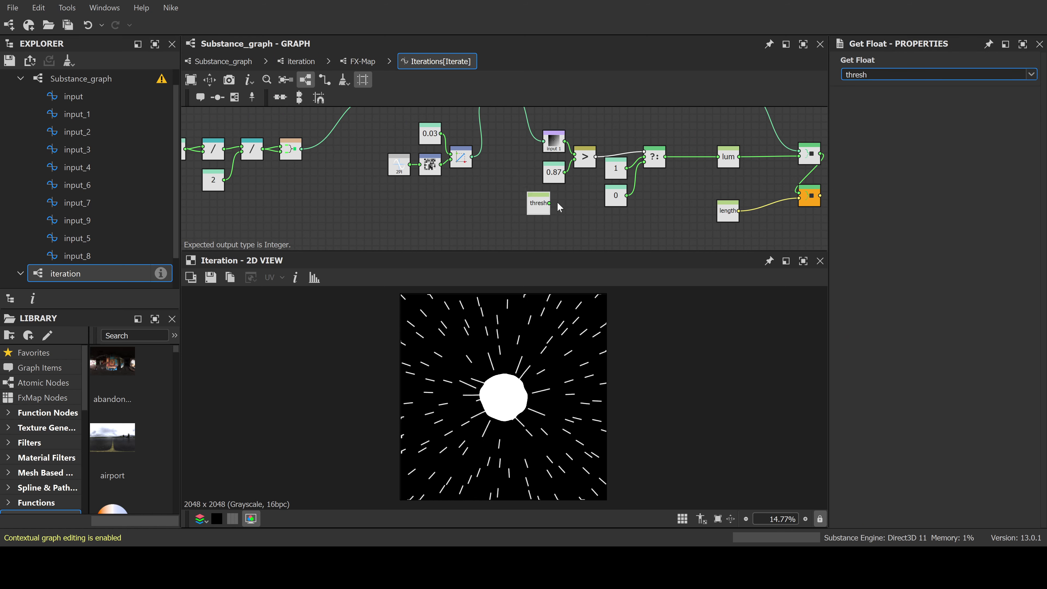
{"action": "left_click_drag", "start_coordinate": [550, 203], "coordinate": [574, 166]}
{"action": "left_click", "coordinate": [557, 173]}
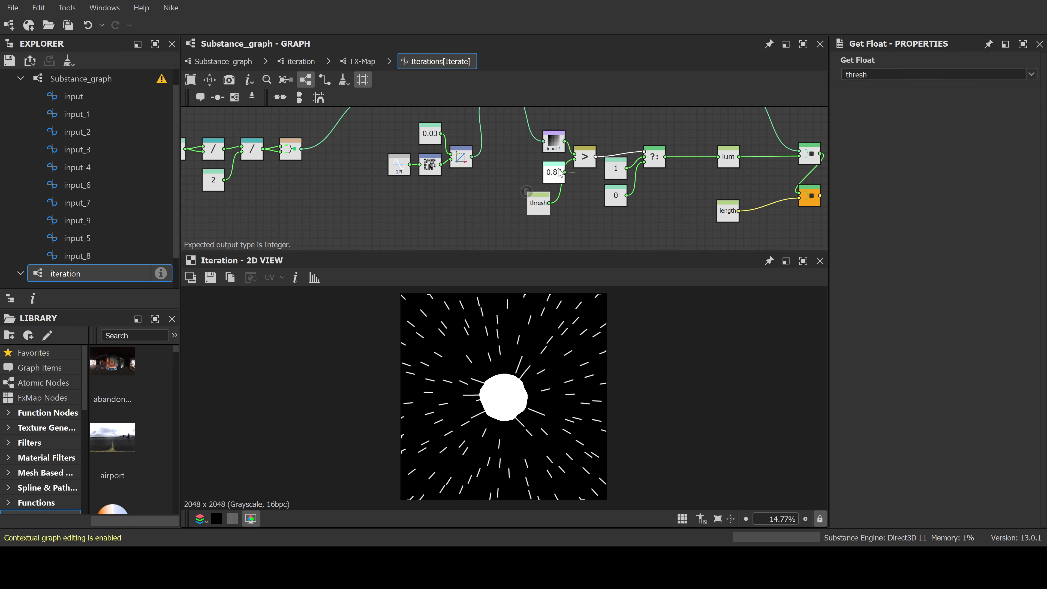
{"action": "key", "text": "Delete"}
{"action": "left_click_drag", "start_coordinate": [538, 202], "coordinate": [548, 179]}
{"action": "scroll", "coordinate": [564, 184], "scroll_direction": "down", "scroll_amount": 3}
Copy the sampler, threshold comparison, lum, length and Sequence nodes, and open the second FX-Map's Iterations function on its second Iterate node
{"action": "left_click_drag", "start_coordinate": [763, 231], "coordinate": [548, 157]}
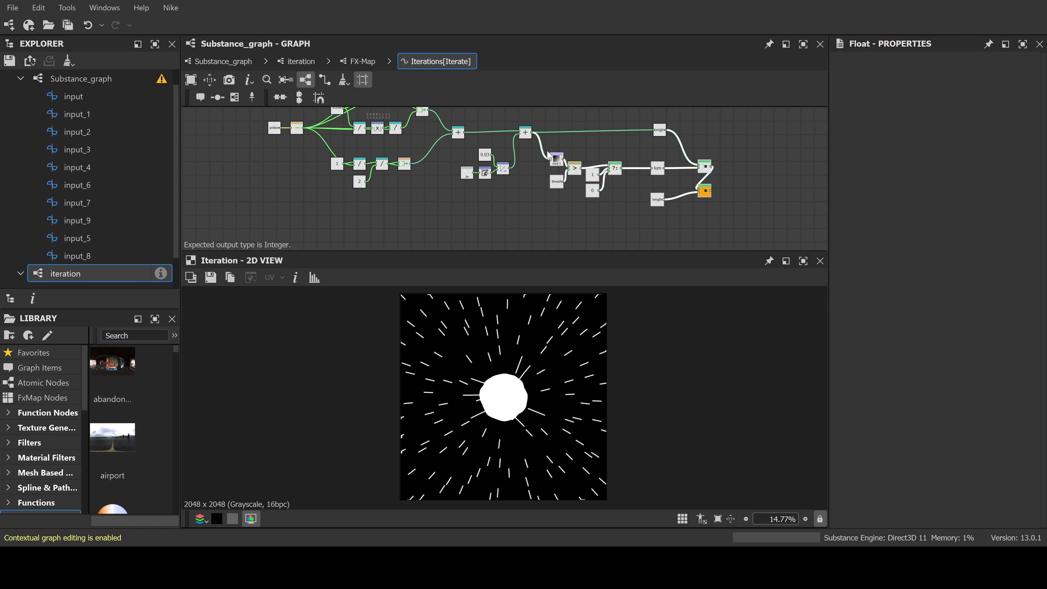
{"action": "left_click", "coordinate": [243, 62]}
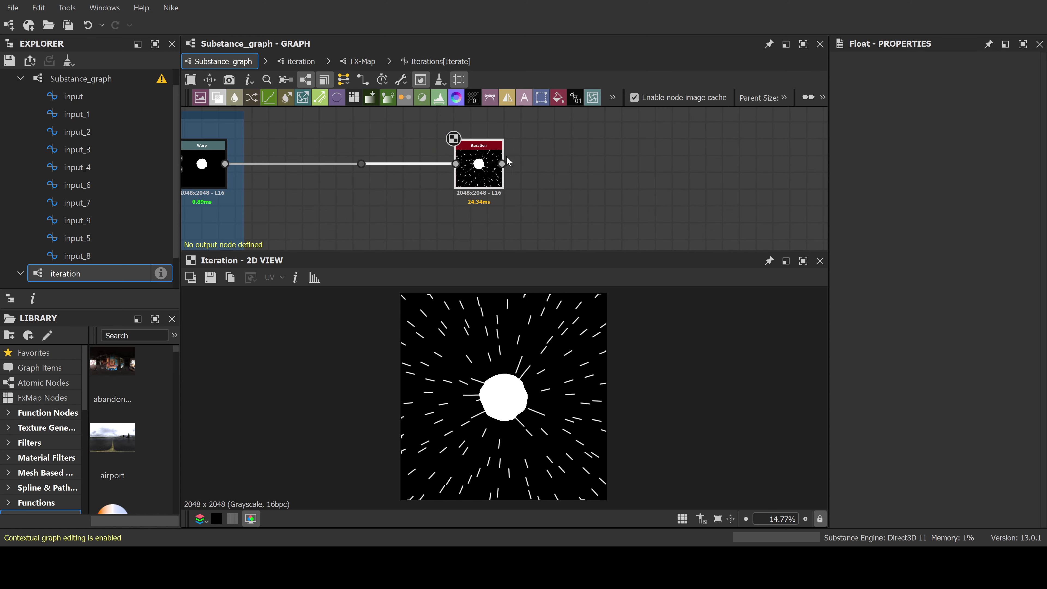
{"action": "left_click", "coordinate": [477, 165]}
{"action": "double_click", "coordinate": [478, 165]}
{"action": "scroll", "coordinate": [619, 188], "scroll_direction": "up", "scroll_amount": 2}
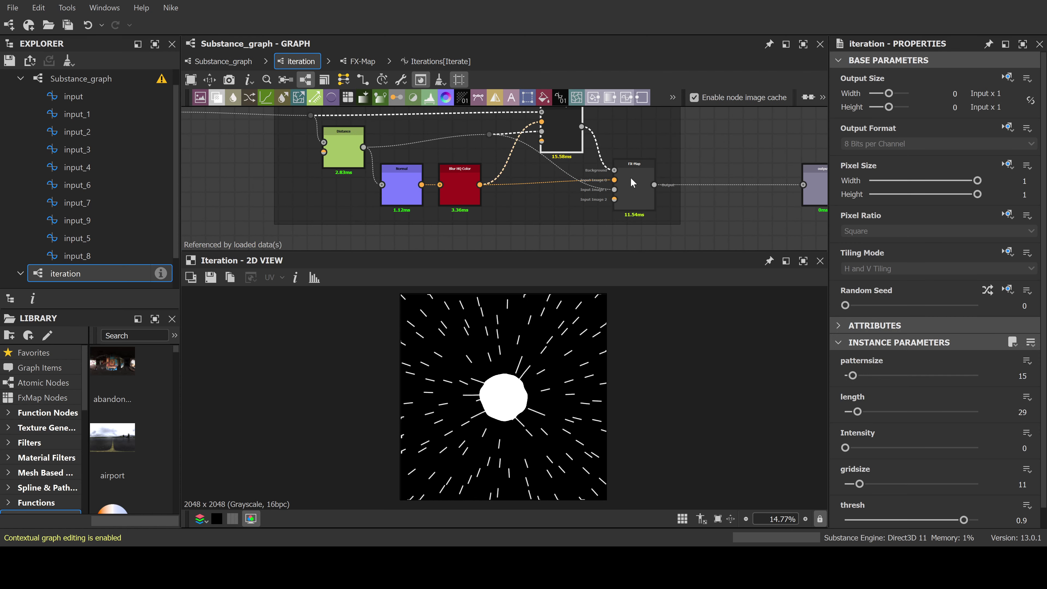
{"action": "double_click", "coordinate": [631, 183]}
{"action": "left_click", "coordinate": [536, 183]}
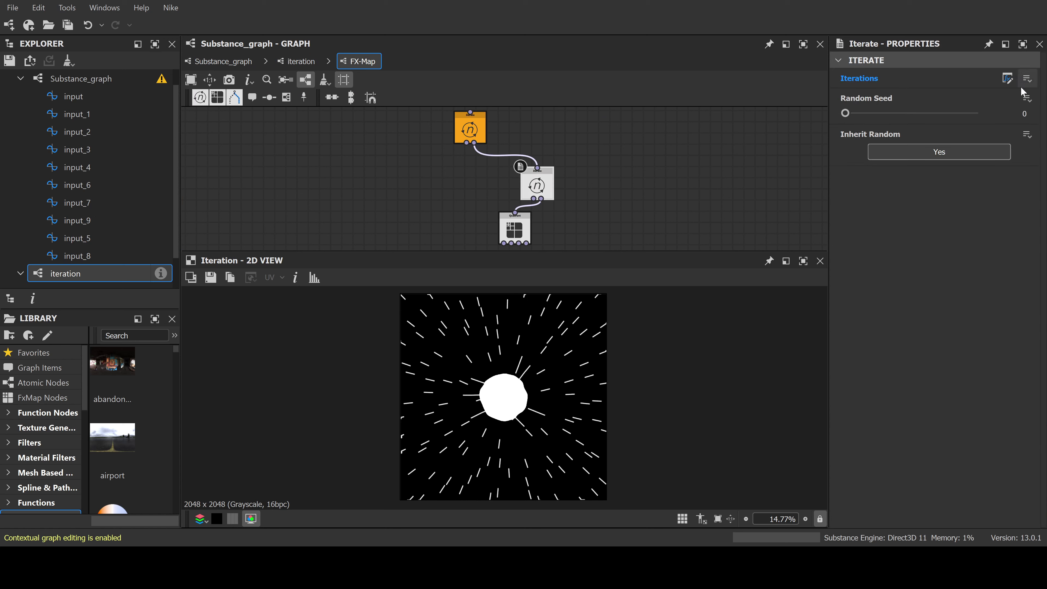
{"action": "left_click", "coordinate": [1008, 78]}
Paste the copied nodes into this Iterations function and place them in the empty area beyond the last Add node
{"action": "middle_click_drag", "start_coordinate": [586, 195], "coordinate": [606, 163]}
{"action": "scroll", "coordinate": [556, 168], "scroll_direction": "up", "scroll_amount": 1}
{"action": "key", "text": "ctrl+v"}
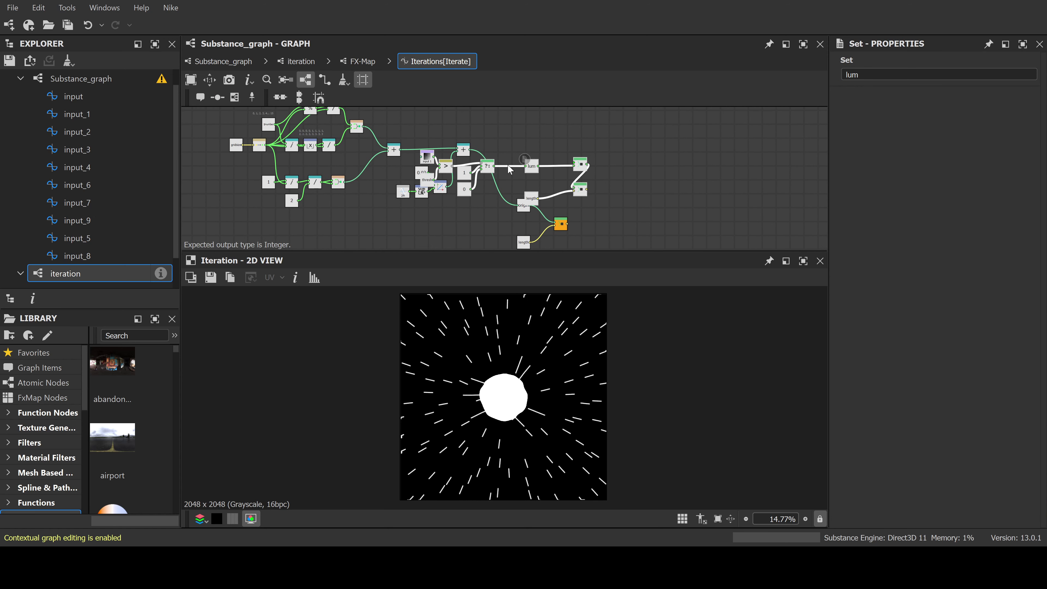
{"action": "left_click", "coordinate": [604, 151]}
{"action": "scroll", "coordinate": [596, 189], "scroll_direction": "down", "scroll_amount": 1}
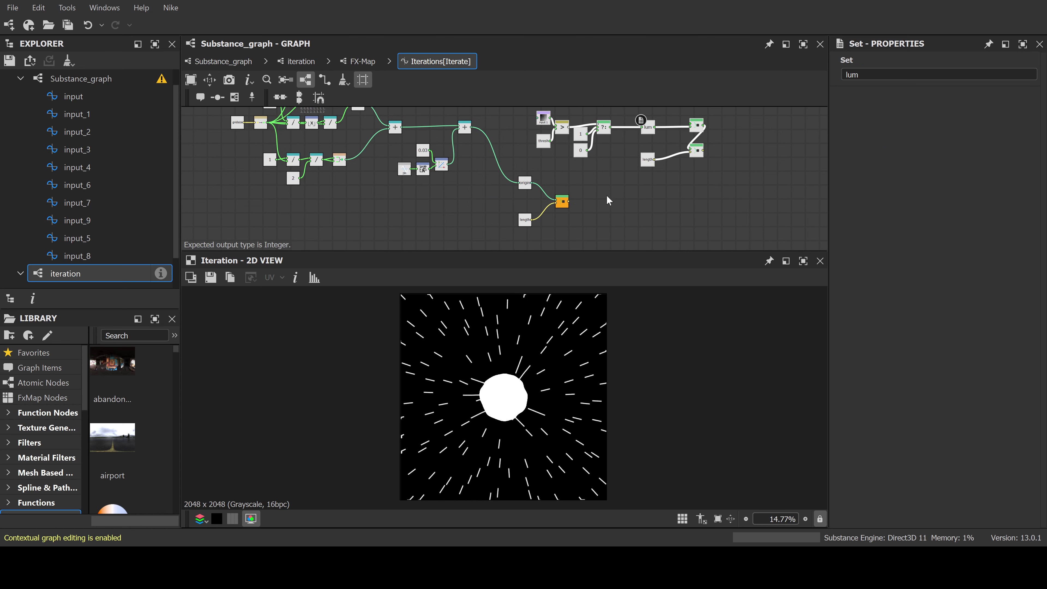
{"action": "middle_click_drag", "start_coordinate": [597, 173], "coordinate": [590, 188]}
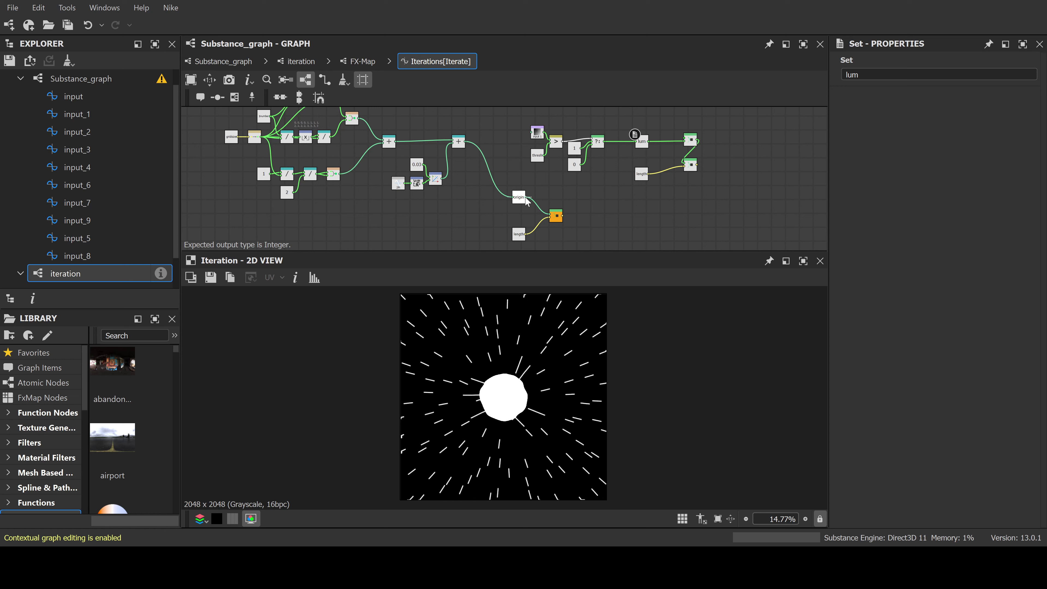
Connect origin to the first pasted Sequence, make the last pasted Sequence the output, and delete the old Sequence and length nodes
{"action": "left_click_drag", "start_coordinate": [527, 198], "coordinate": [685, 139]}
{"action": "left_click_drag", "start_coordinate": [519, 197], "coordinate": [510, 160]}
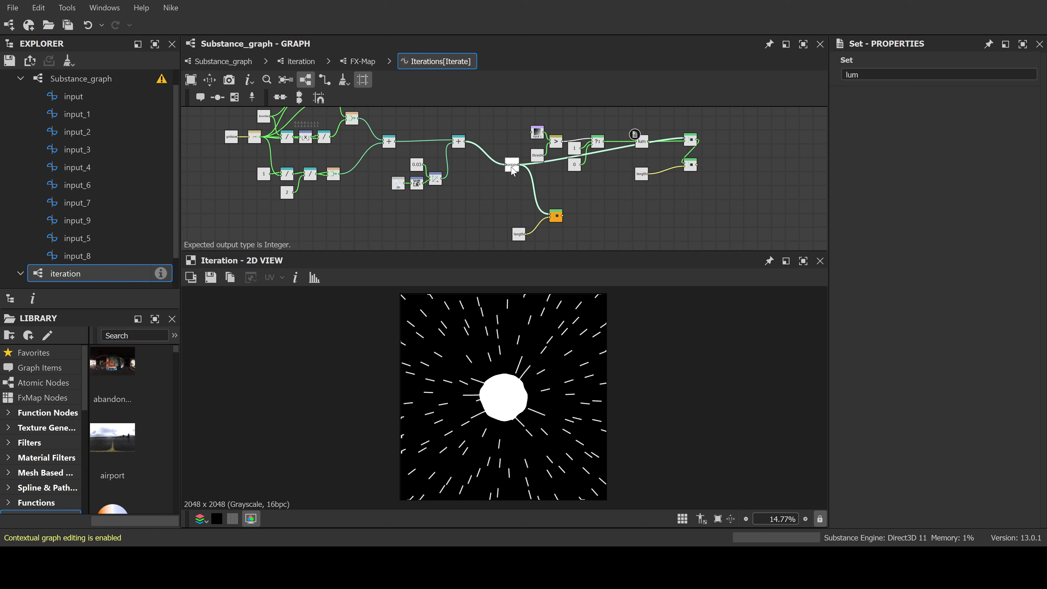
{"action": "left_click", "coordinate": [691, 170]}
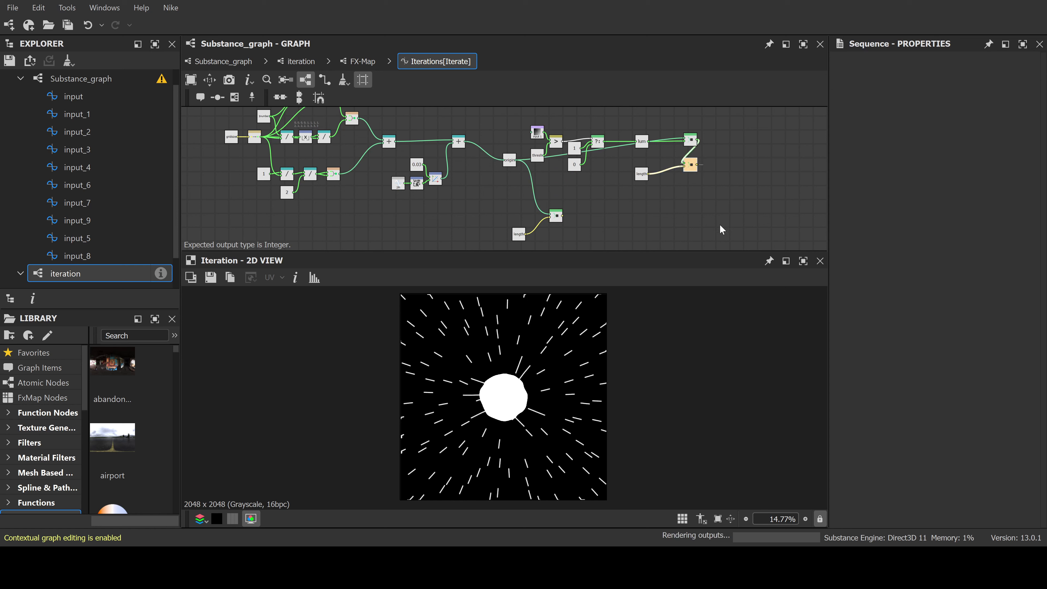
{"action": "left_click_drag", "start_coordinate": [584, 206], "coordinate": [513, 248]}
{"action": "key", "text": "Delete"}
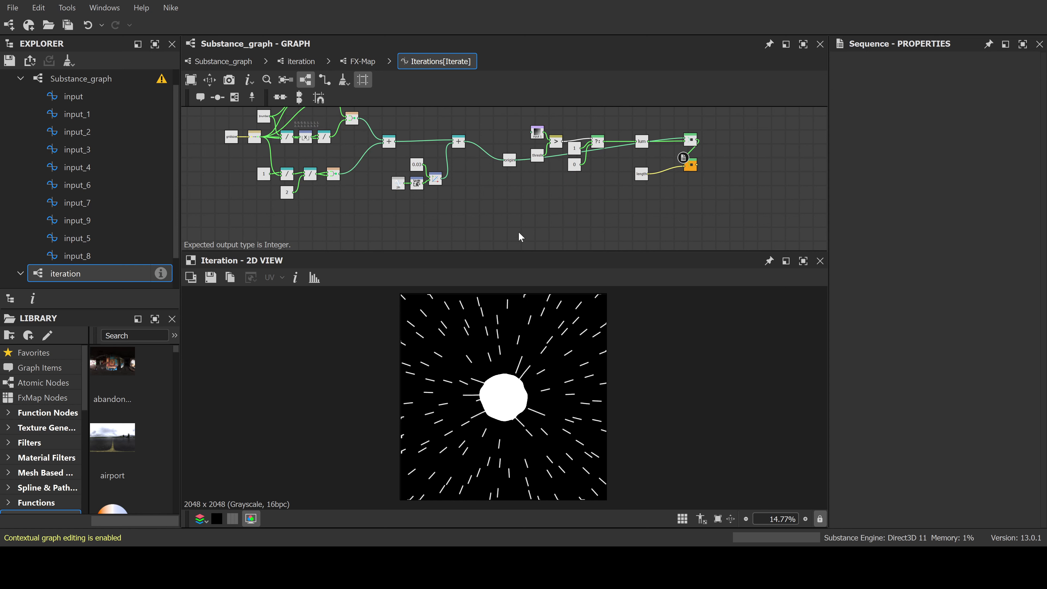
Move the origin node above the pasted chain, connect the last Add node to the pasted sampler, and shift the pasted nodes closer
{"action": "left_click_drag", "start_coordinate": [506, 164], "coordinate": [511, 116]}
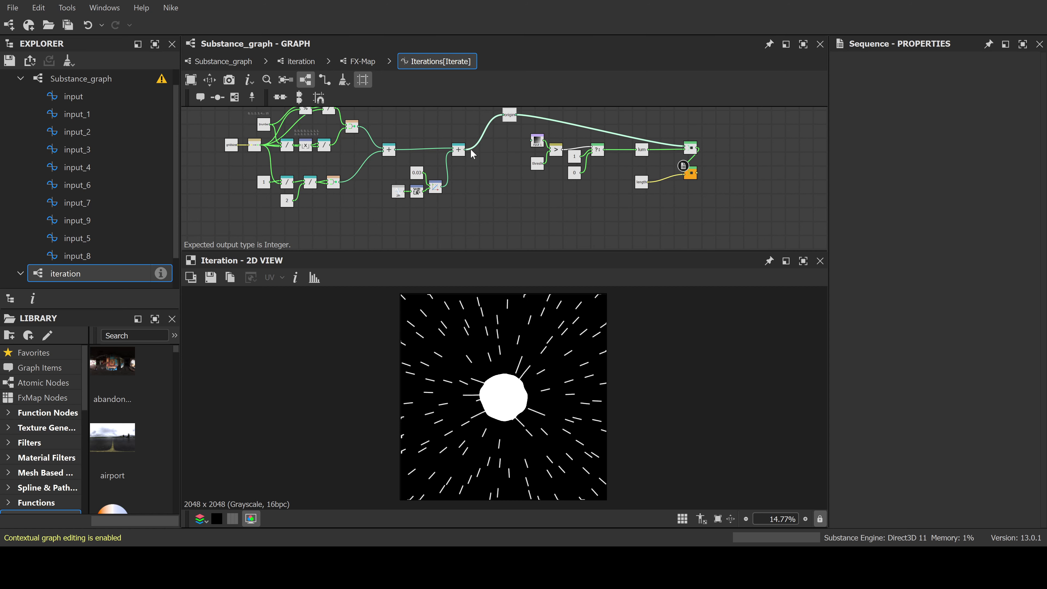
{"action": "left_click_drag", "start_coordinate": [465, 150], "coordinate": [533, 140]}
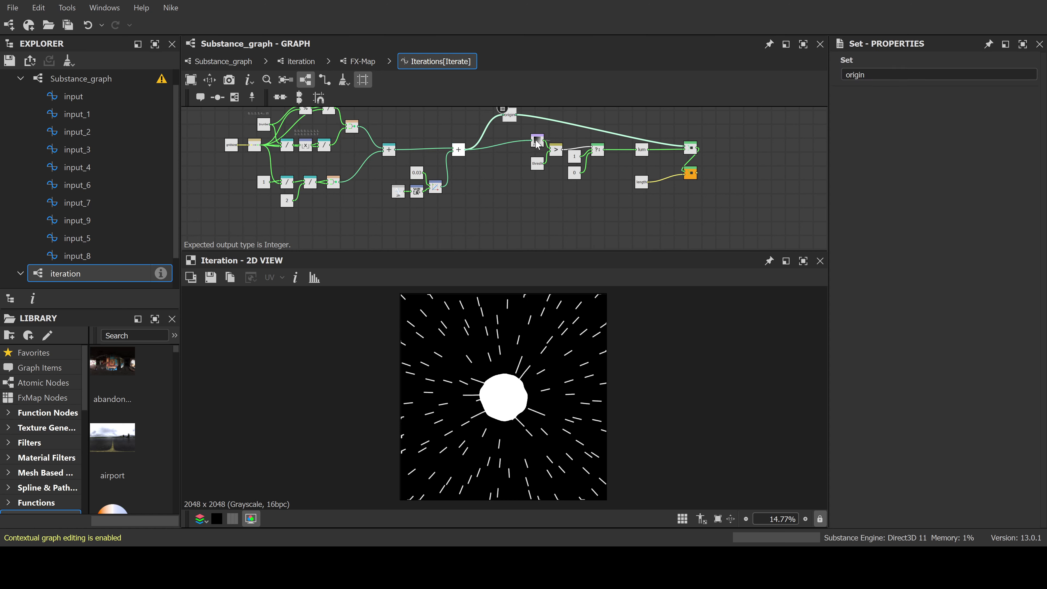
{"action": "left_click_drag", "start_coordinate": [738, 210], "coordinate": [511, 156]}
{"action": "left_click", "coordinate": [707, 163]}
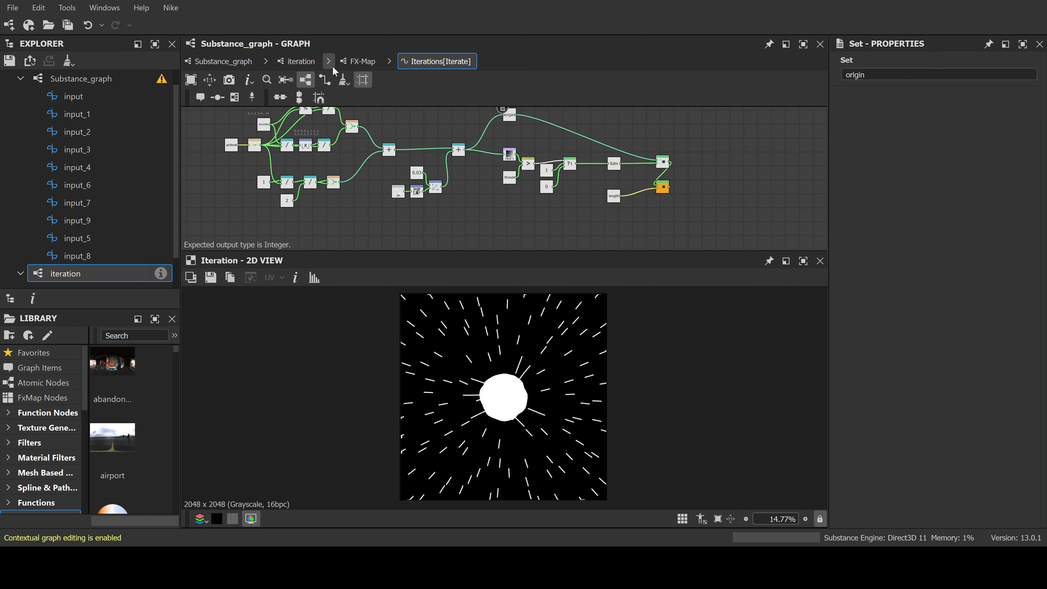
Return to the iteration graph and compare the output previews of the first and second FX-Maps
{"action": "left_click", "coordinate": [359, 61]}
{"action": "left_click", "coordinate": [300, 62]}
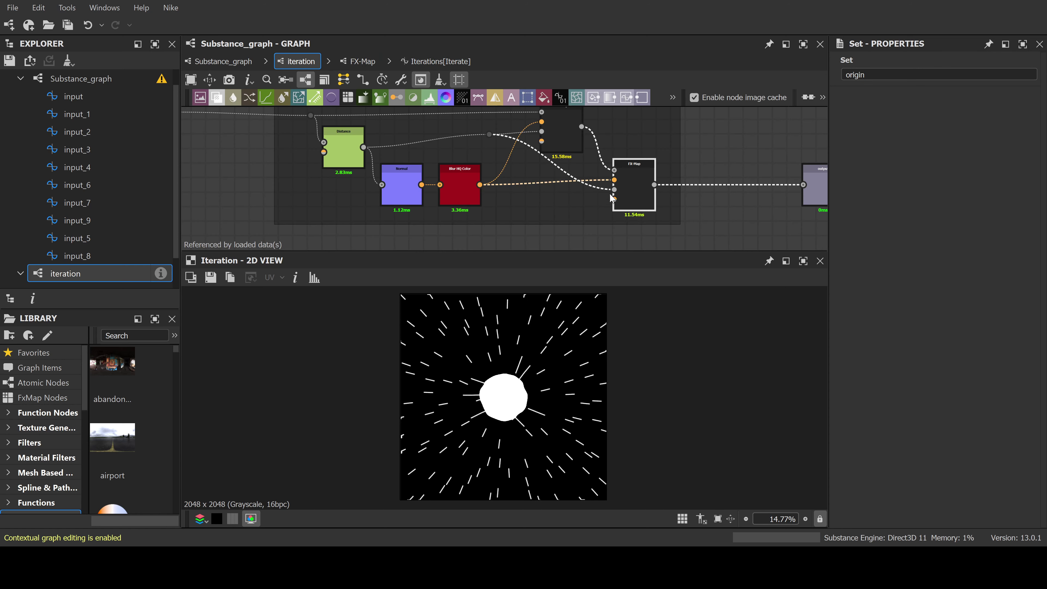
{"action": "left_click", "coordinate": [633, 191]}
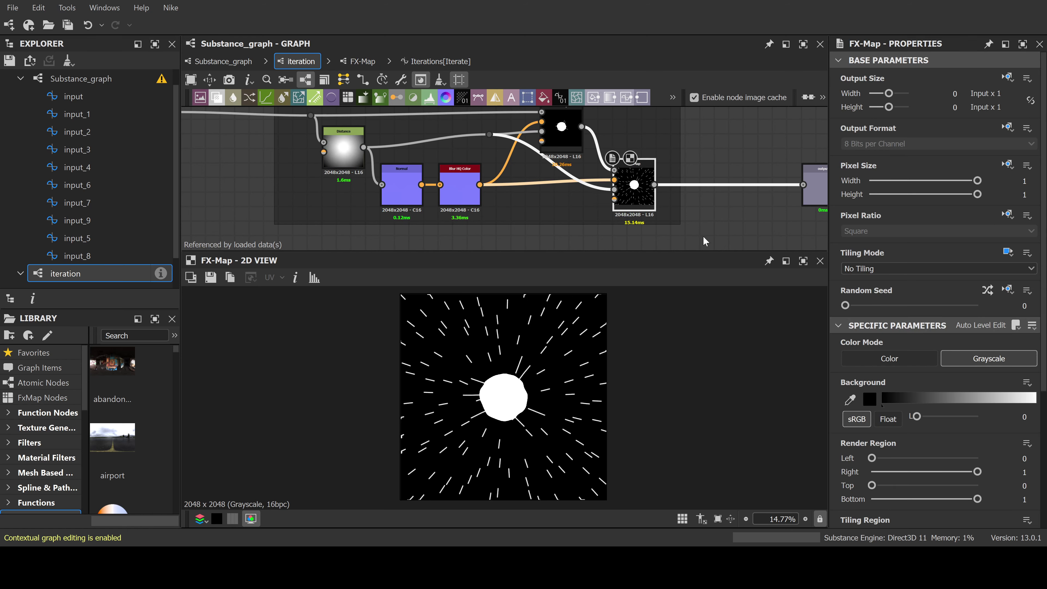
{"action": "left_click", "coordinate": [568, 131]}
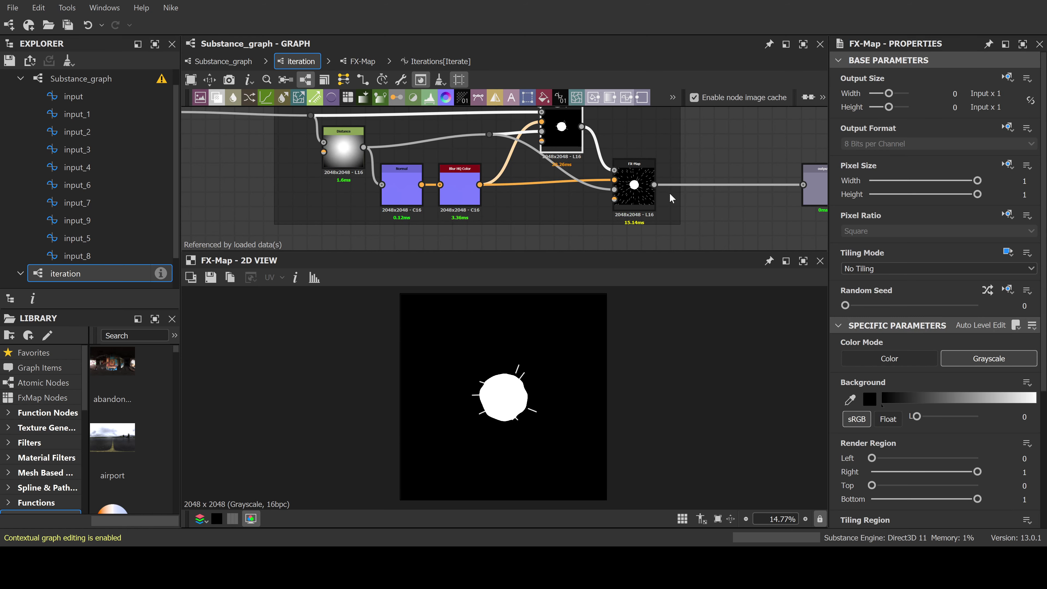
{"action": "left_click", "coordinate": [634, 191]}
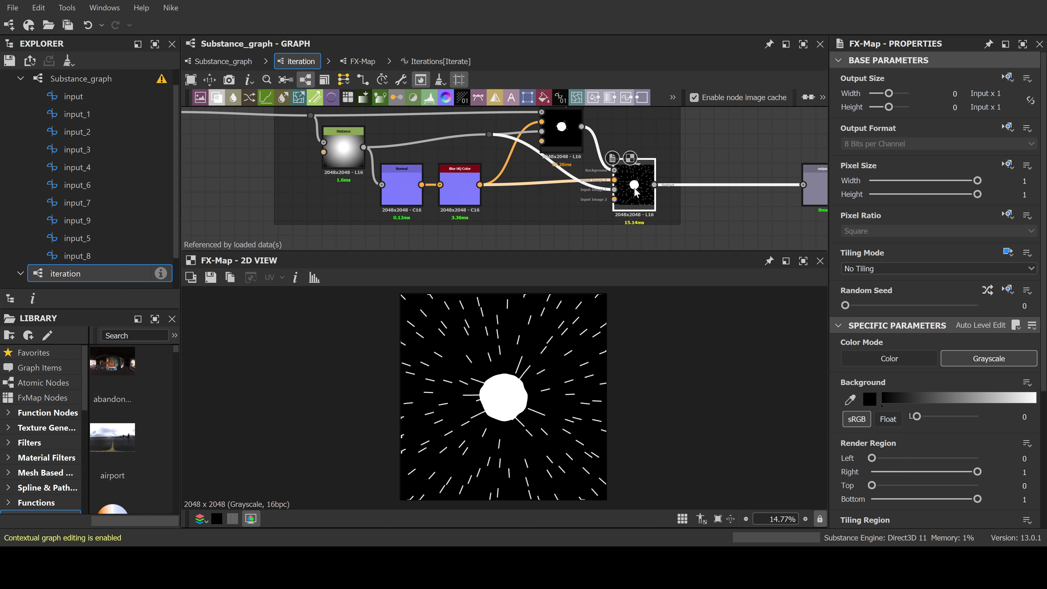
Drive the second FX-Map Quadrant's Color / Luminosity with a function whose output is a Get Float node reading lum
{"action": "double_click", "coordinate": [634, 191]}
{"action": "left_click", "coordinate": [537, 184]}
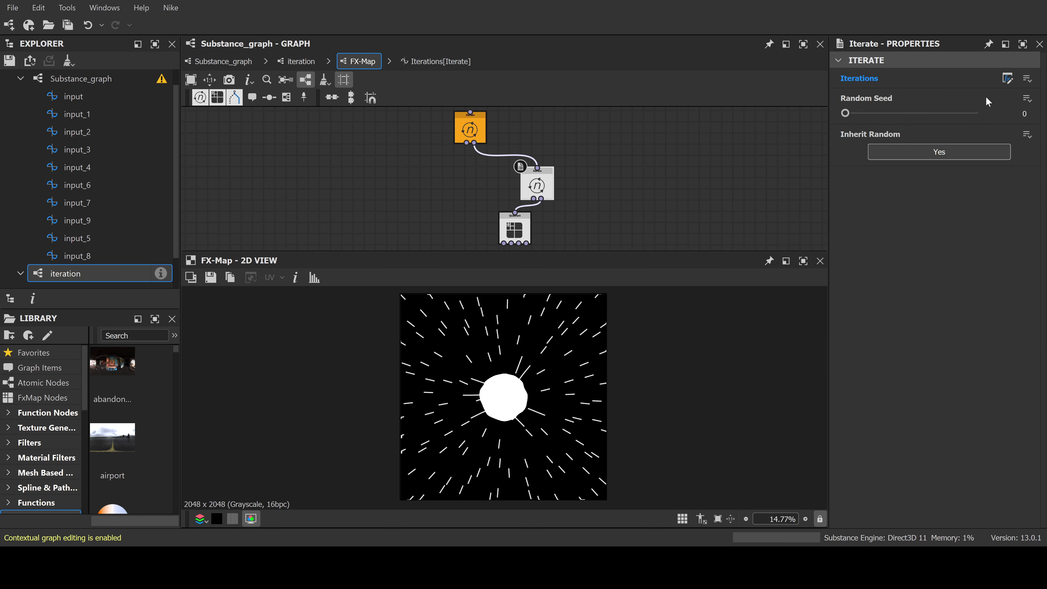
{"action": "left_click", "coordinate": [516, 228]}
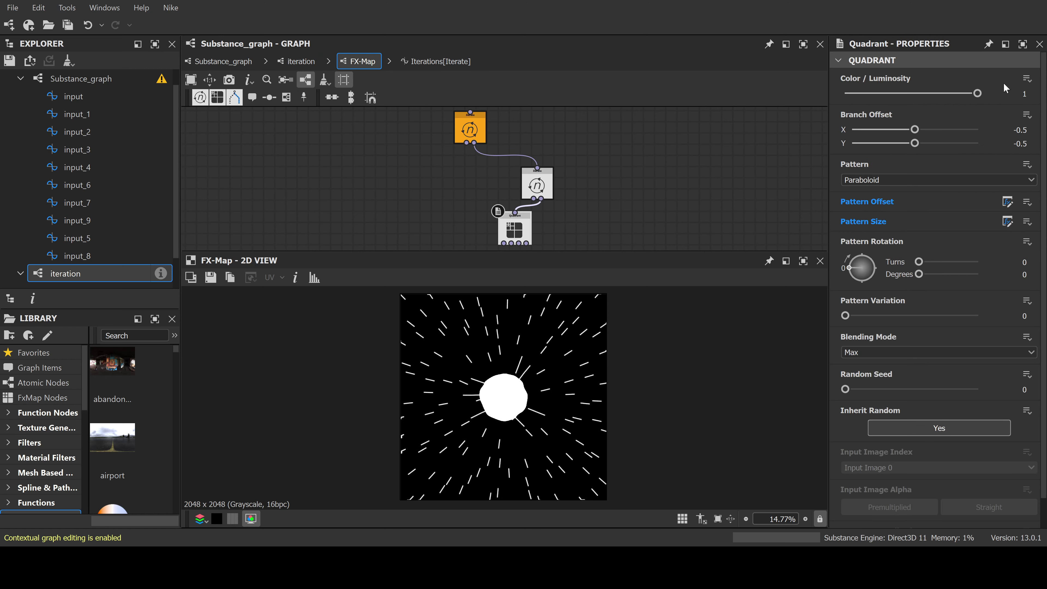
{"action": "left_click", "coordinate": [938, 104]}
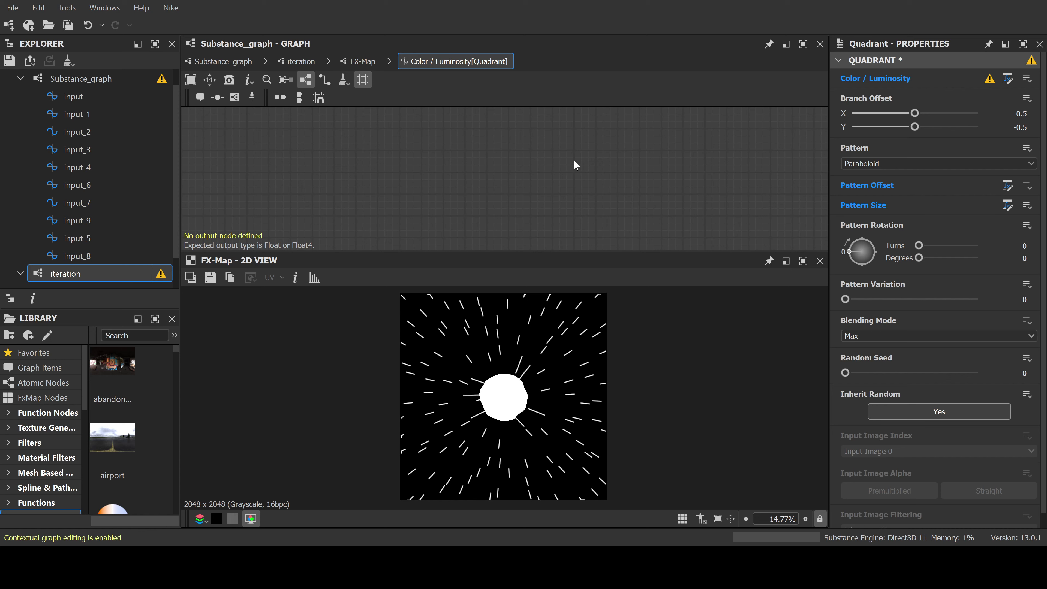
{"action": "key", "text": "g"}
{"action": "left_click", "coordinate": [916, 76]}
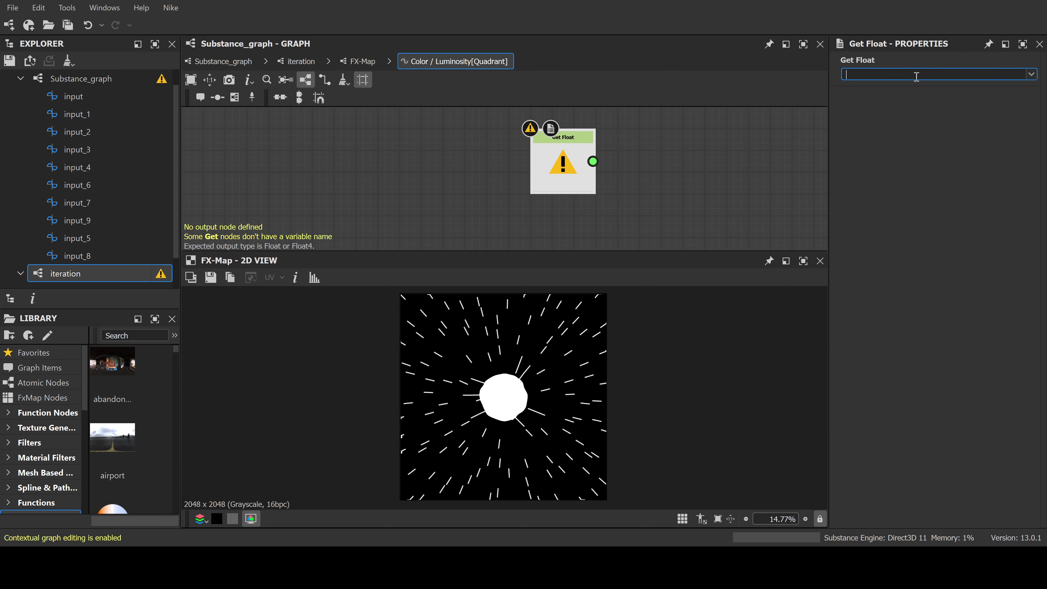
{"action": "type", "text": "lum"}
{"action": "key", "text": "Return"}
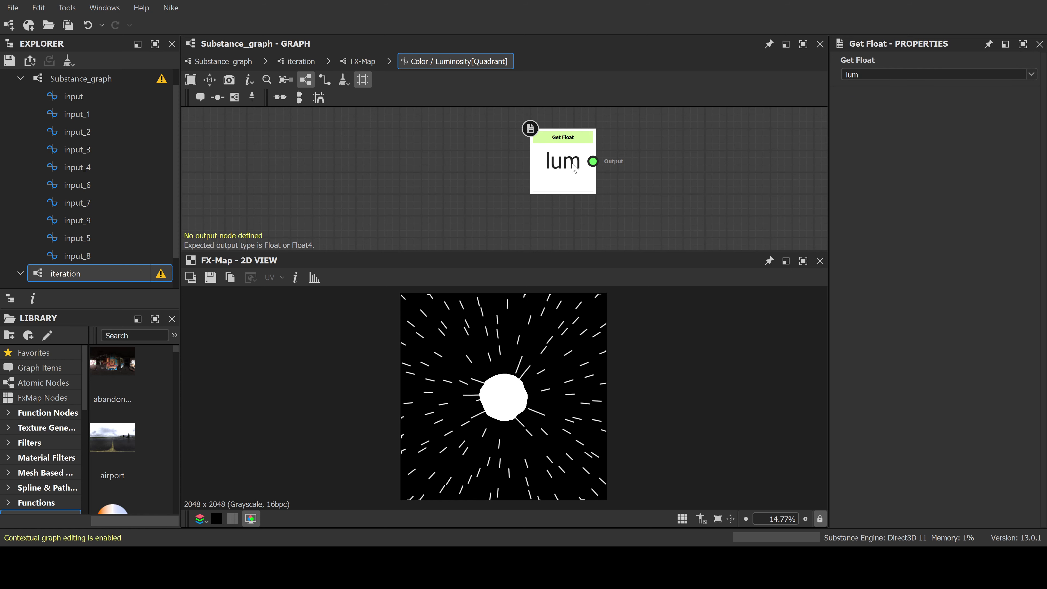
{"action": "left_click", "coordinate": [609, 221]}
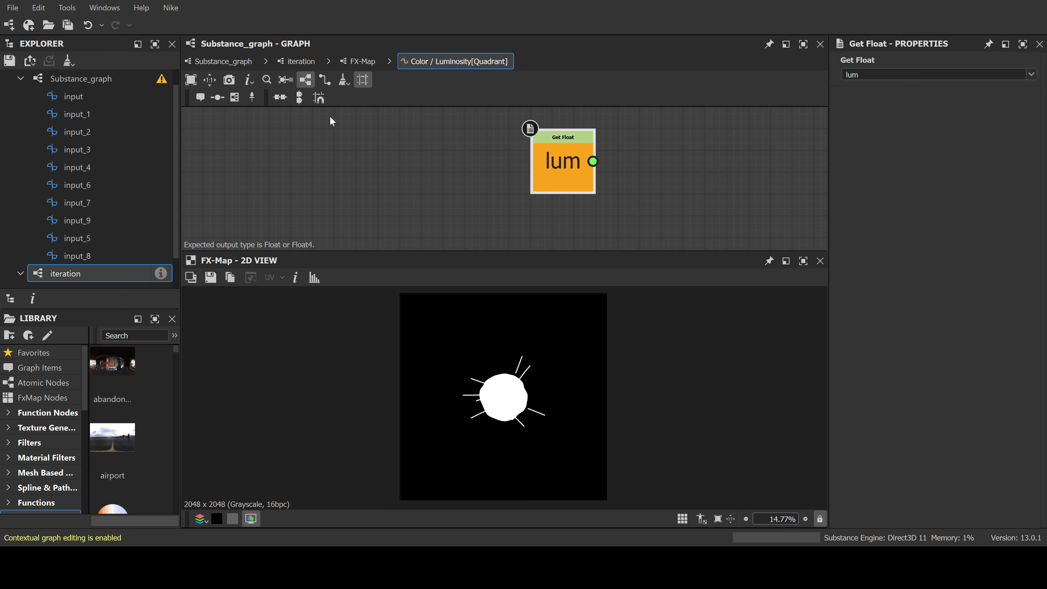
Set the iteration node's thresh to 0.83 and length to 72 in Substance_graph
{"action": "left_click", "coordinate": [222, 61]}
{"action": "double_click", "coordinate": [480, 172]}
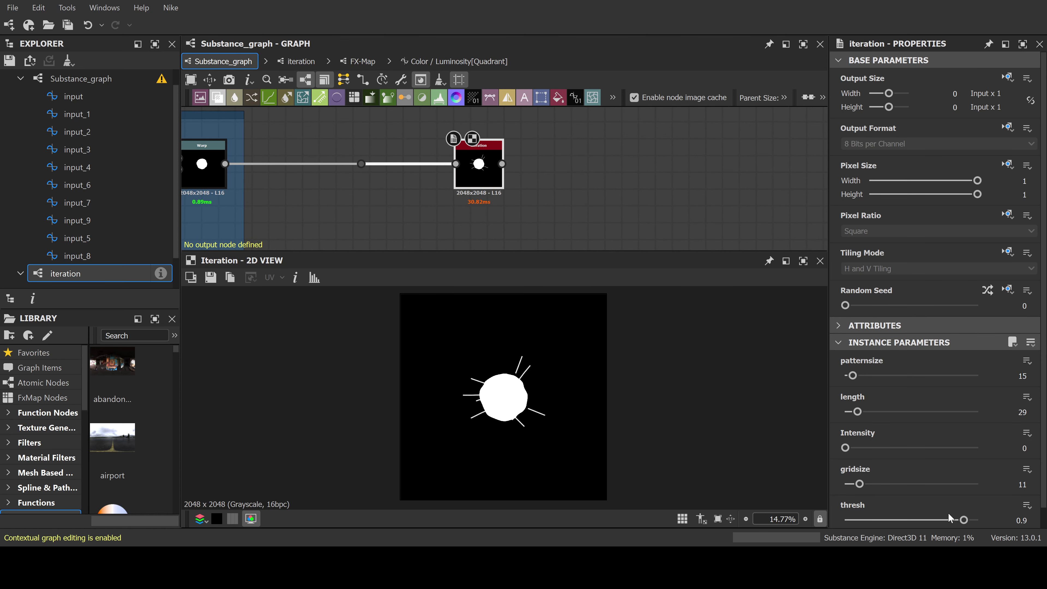
{"action": "mouse_move", "coordinate": [964, 520]}
{"action": "left_mouse_down"}
{"action": "mouse_move", "coordinate": [931, 523]}
{"action": "mouse_move", "coordinate": [955, 524]}
{"action": "left_mouse_up"}
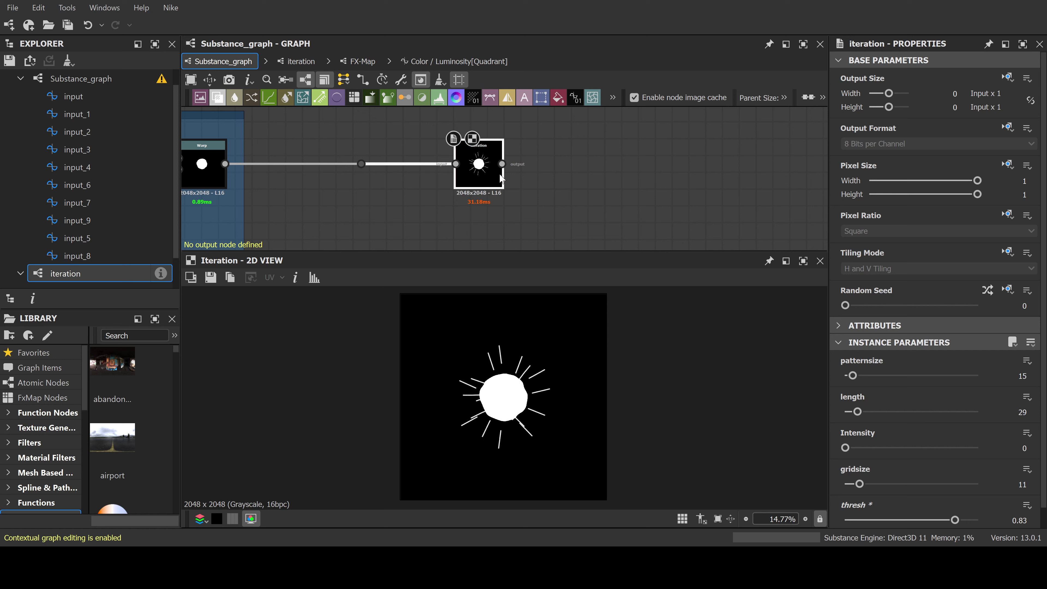
{"action": "left_click_drag", "start_coordinate": [858, 411], "coordinate": [877, 412]}
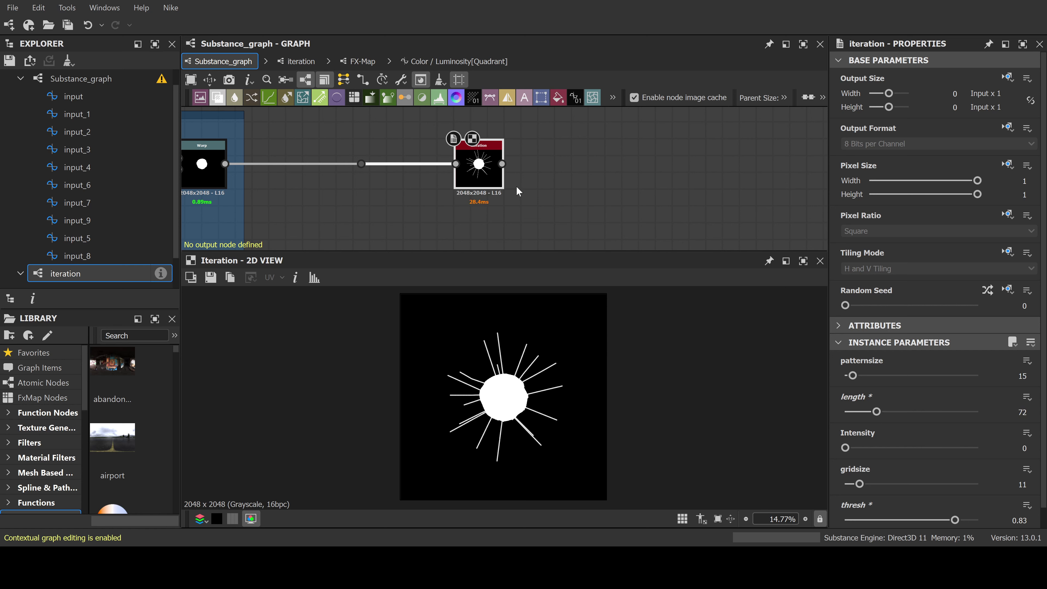
Duplicate the iteration node, feed it from the first one's output, and set the copy's gridsize to 10 and thresh to 0.73
{"action": "key", "text": "ctrl+d"}
{"action": "left_click_drag", "start_coordinate": [503, 175], "coordinate": [554, 167]}
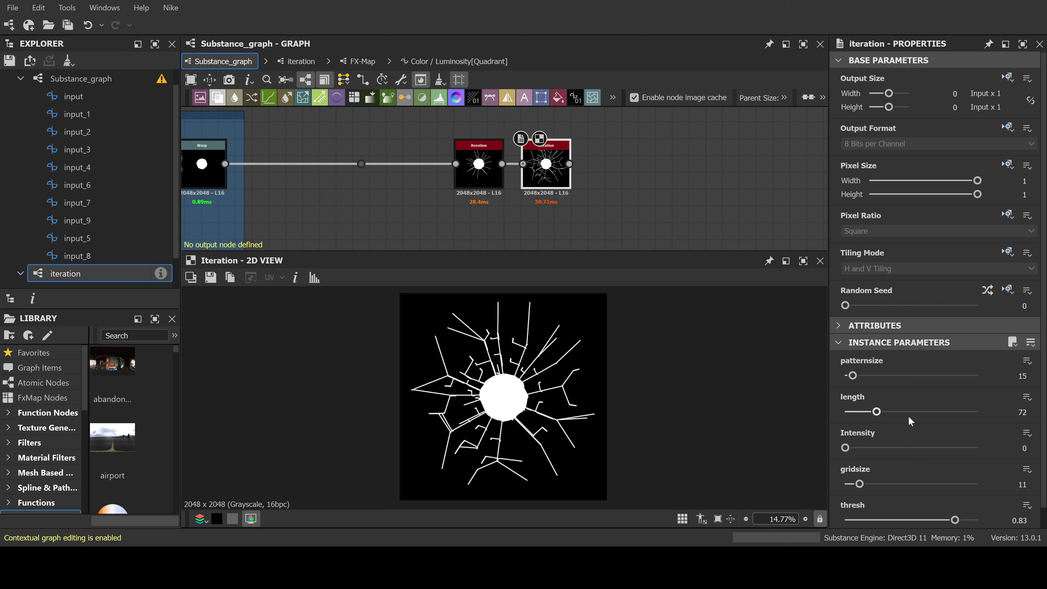
{"action": "left_click_drag", "start_coordinate": [865, 485], "coordinate": [858, 489]}
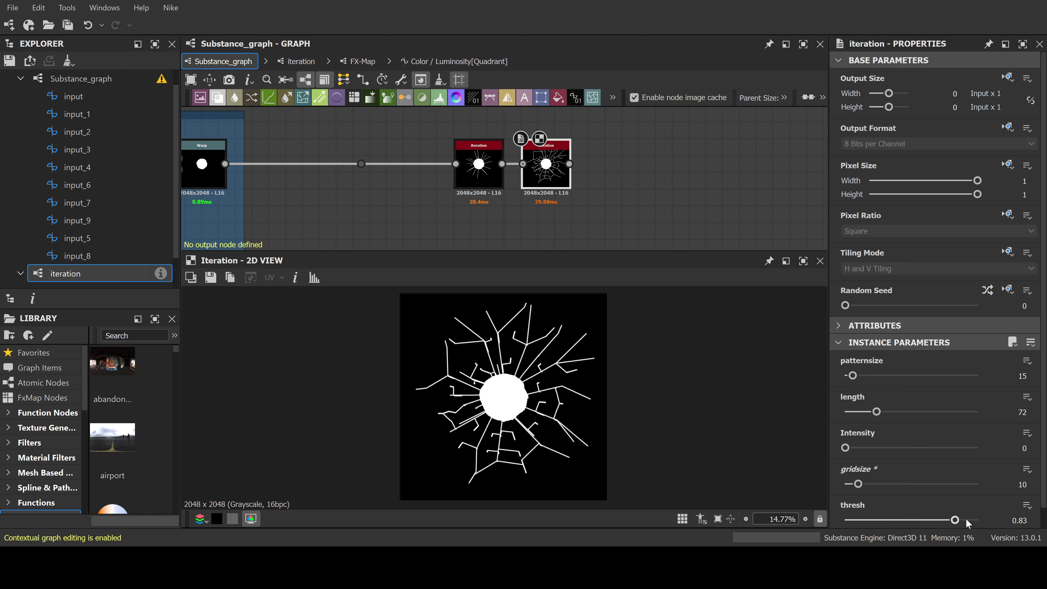
{"action": "left_click", "coordinate": [955, 519]}
{"action": "left_click_drag", "start_coordinate": [956, 521], "coordinate": [941, 519]}
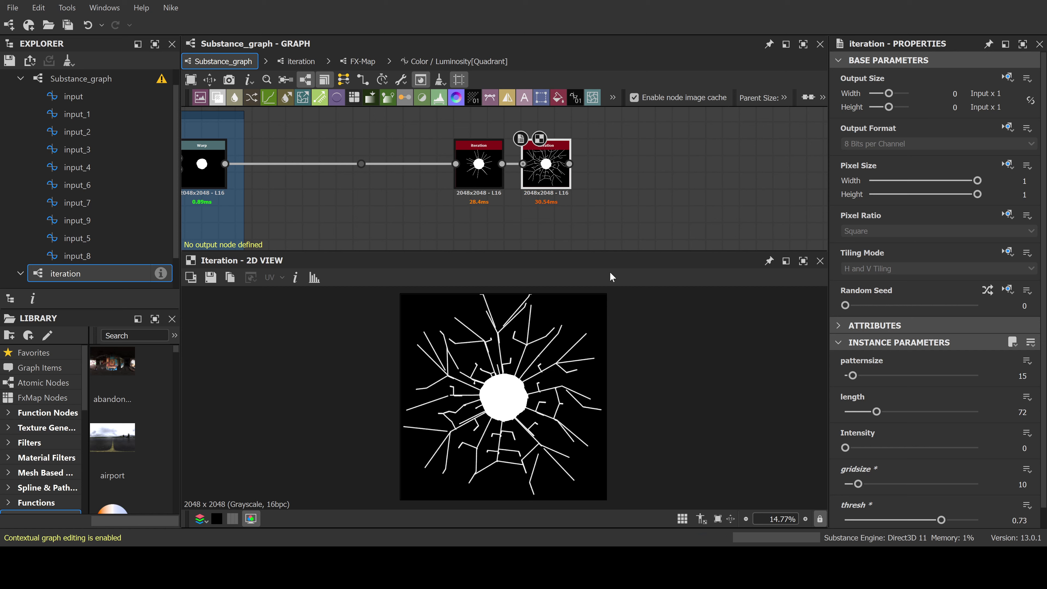
Inspect the crack lines up close and set the second iteration node's patternsize to 8
{"action": "scroll", "coordinate": [515, 350], "scroll_direction": "up", "scroll_amount": 5}
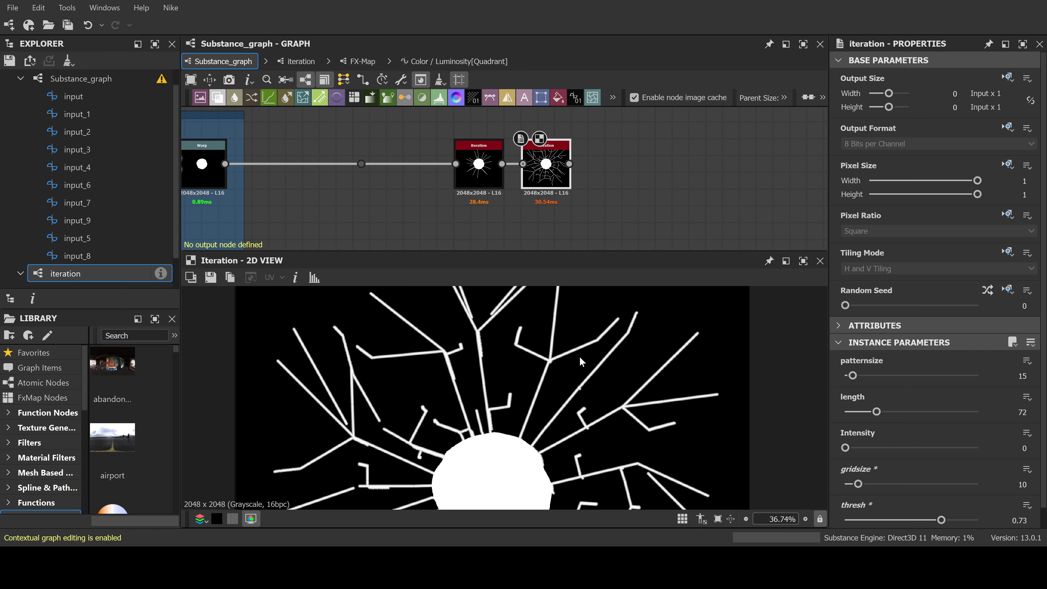
{"action": "scroll", "coordinate": [580, 356], "scroll_direction": "down", "scroll_amount": 2}
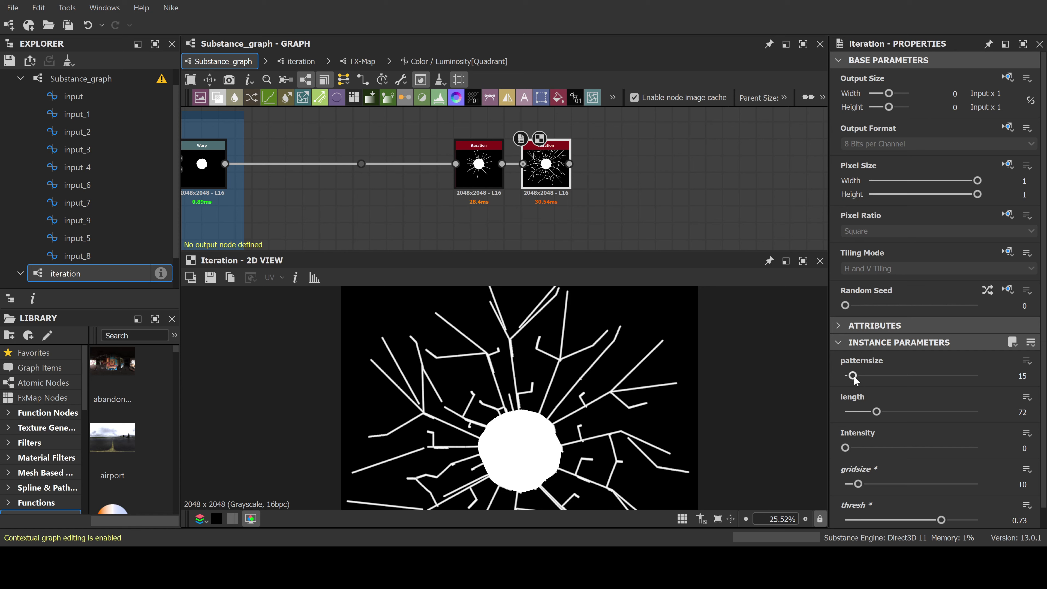
{"action": "scroll", "coordinate": [573, 390], "scroll_direction": "down", "scroll_amount": 1}
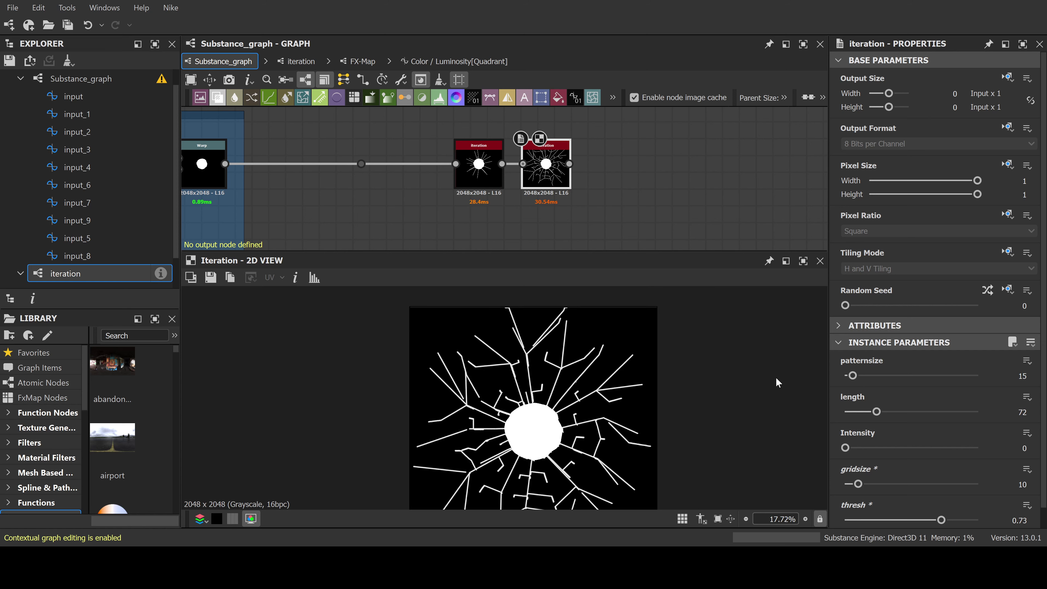
{"action": "scroll", "coordinate": [598, 390], "scroll_direction": "up", "scroll_amount": 4}
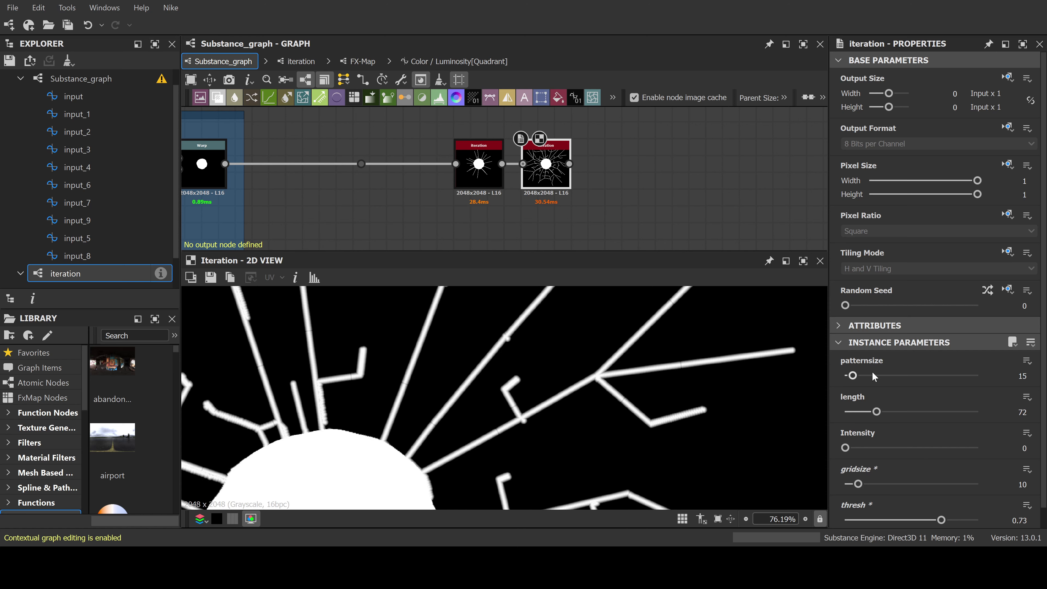
{"action": "left_click_drag", "start_coordinate": [852, 376], "coordinate": [849, 376]}
{"action": "scroll", "coordinate": [533, 416], "scroll_direction": "down", "scroll_amount": 6}
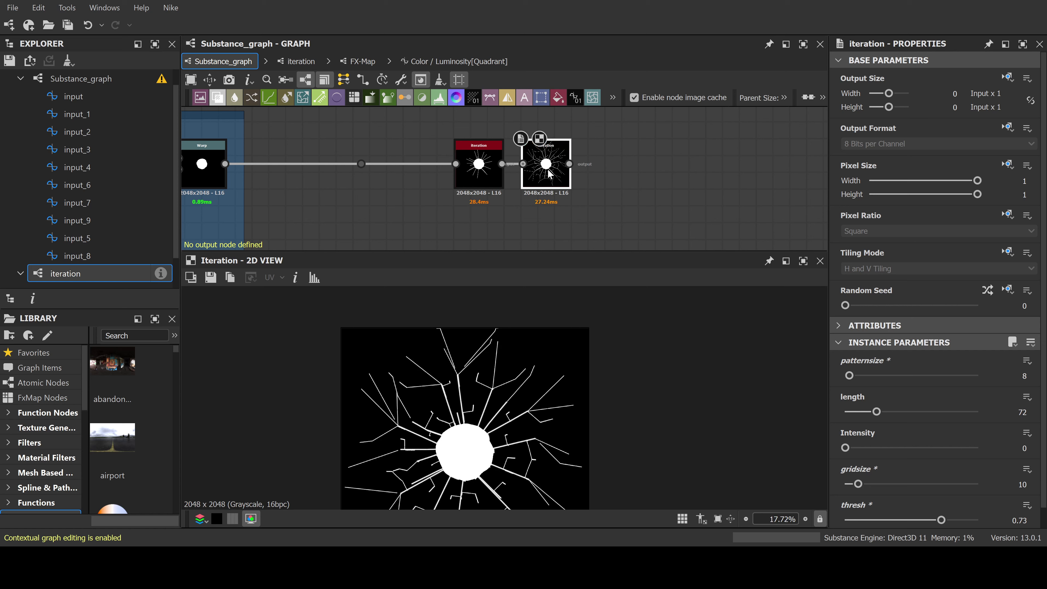
Duplicate the second iteration node and chain the copy after it as a third iteration
{"action": "key", "text": "ctrl+d"}
{"action": "left_click_drag", "start_coordinate": [502, 180], "coordinate": [591, 165]}
{"action": "scroll", "coordinate": [586, 297], "scroll_direction": "down", "scroll_amount": 2}
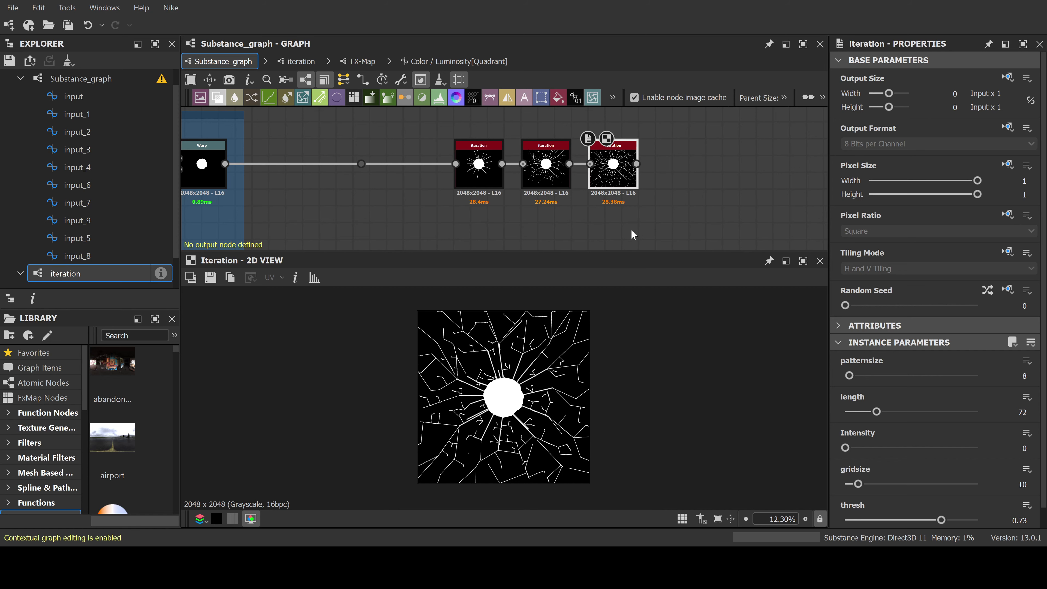
{"action": "middle_click_drag", "start_coordinate": [656, 193], "coordinate": [549, 192]}
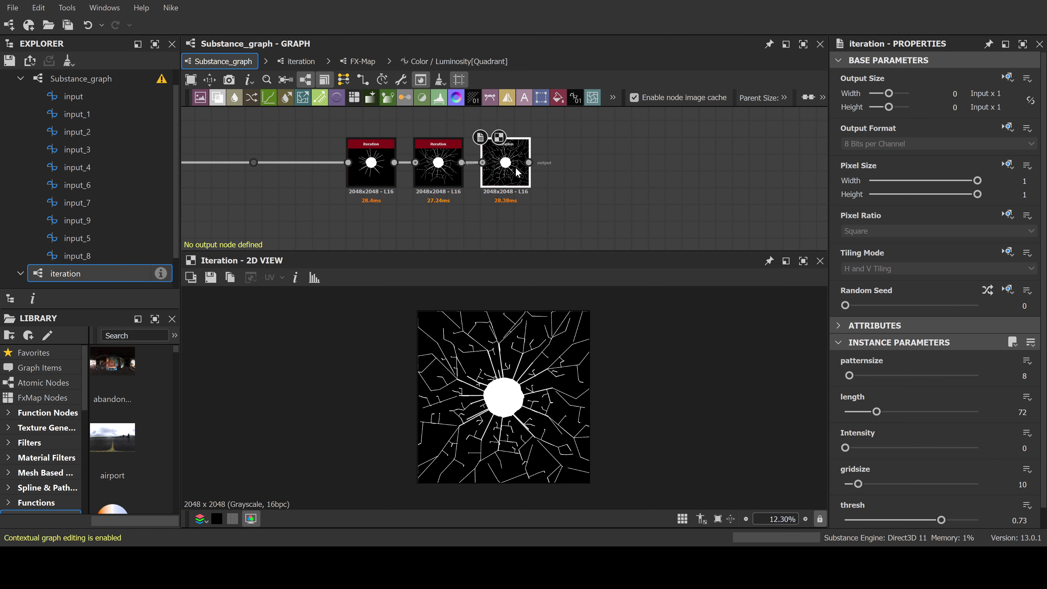
Chain a fourth iteration node duplicated from the third, with its Random Seed set to 1 and length to 191
{"action": "key", "text": "ctrl+d"}
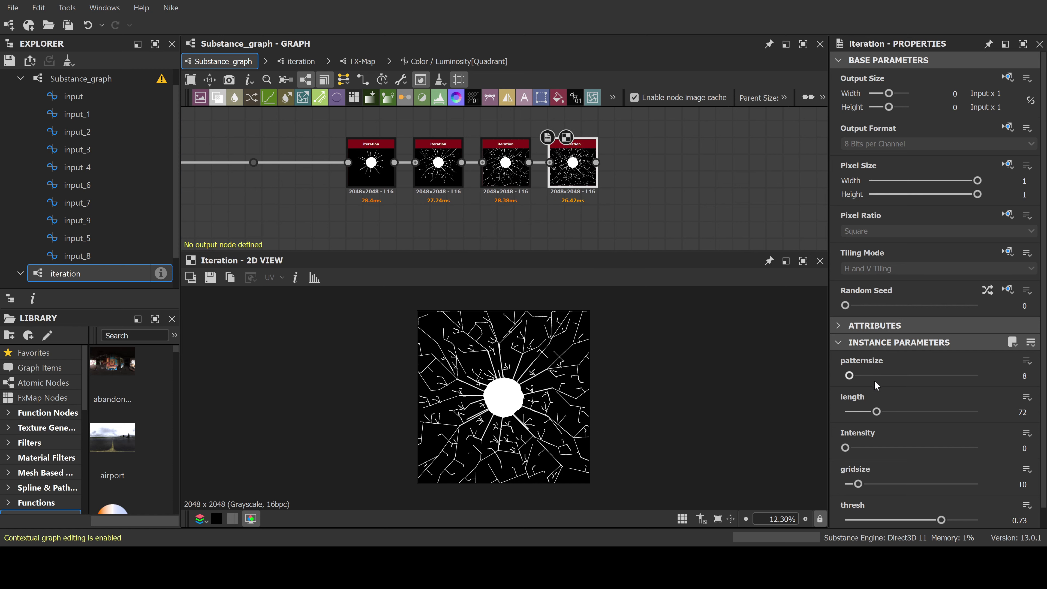
{"action": "left_click_drag", "start_coordinate": [846, 307], "coordinate": [854, 313]}
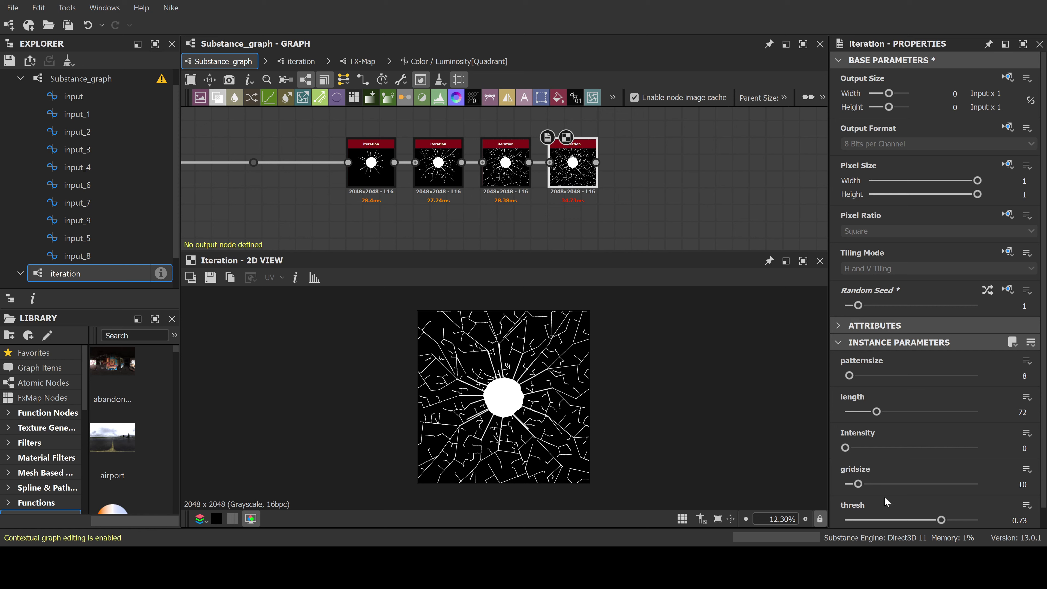
{"action": "left_click_drag", "start_coordinate": [877, 412], "coordinate": [929, 424]}
Review the whole node chain from the initial state and compare the previews of the first and last iteration nodes
{"action": "scroll", "coordinate": [605, 202], "scroll_direction": "down", "scroll_amount": 4}
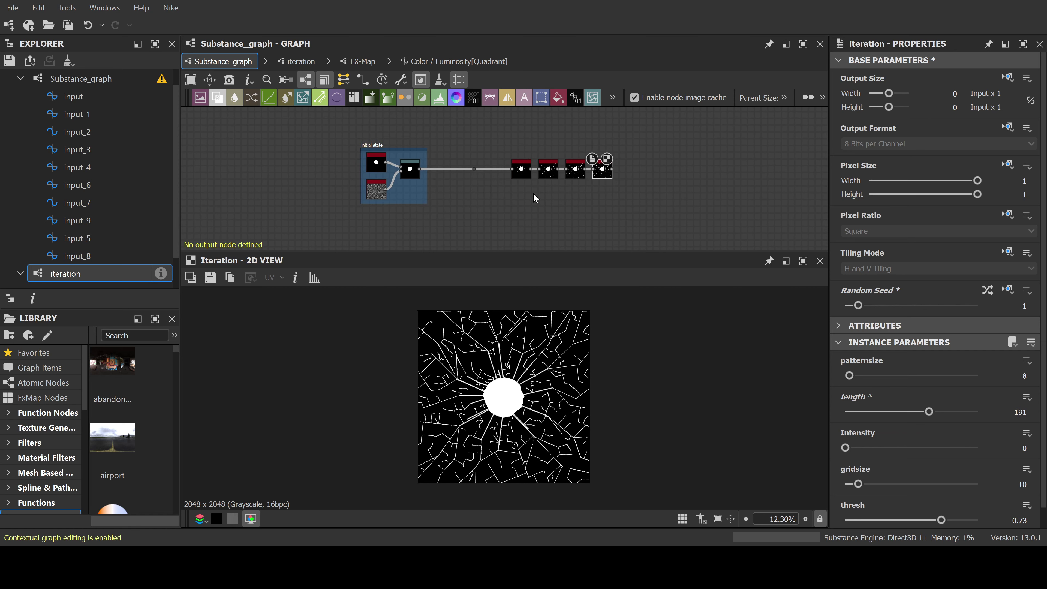
{"action": "scroll", "coordinate": [533, 192], "scroll_direction": "up", "scroll_amount": 2}
{"action": "scroll", "coordinate": [541, 198], "scroll_direction": "up", "scroll_amount": 1}
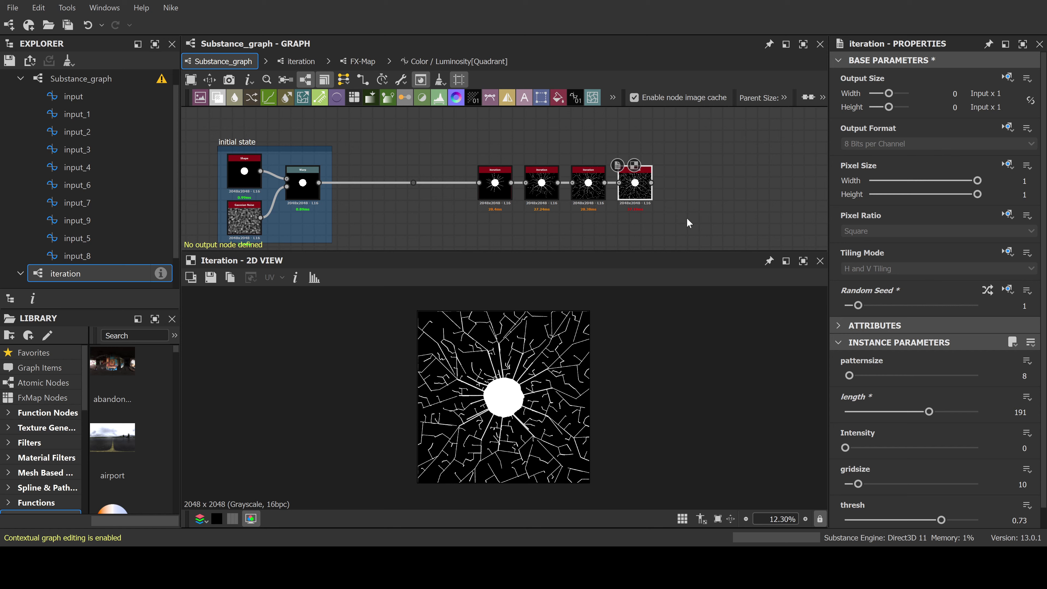
{"action": "middle_click_drag", "start_coordinate": [628, 210], "coordinate": [577, 177]}
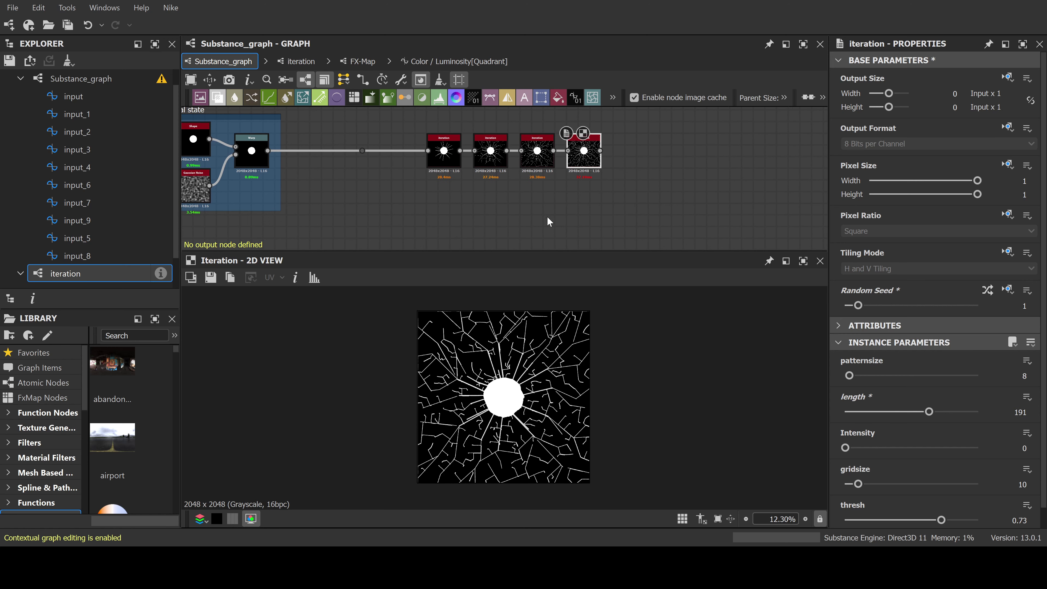
{"action": "middle_click_drag", "start_coordinate": [499, 208], "coordinate": [579, 215]}
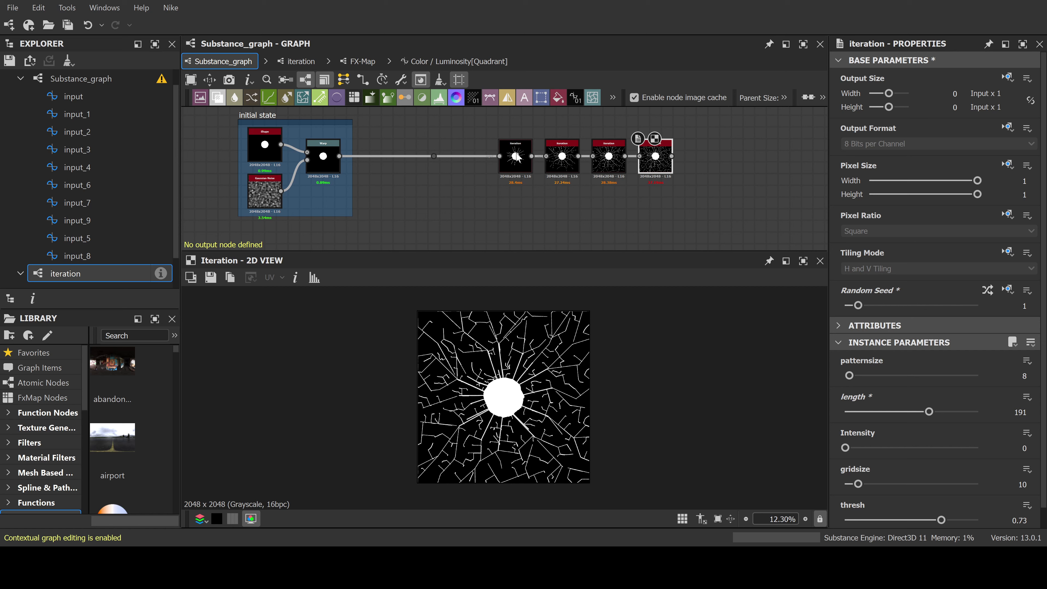
{"action": "left_click", "coordinate": [518, 158]}
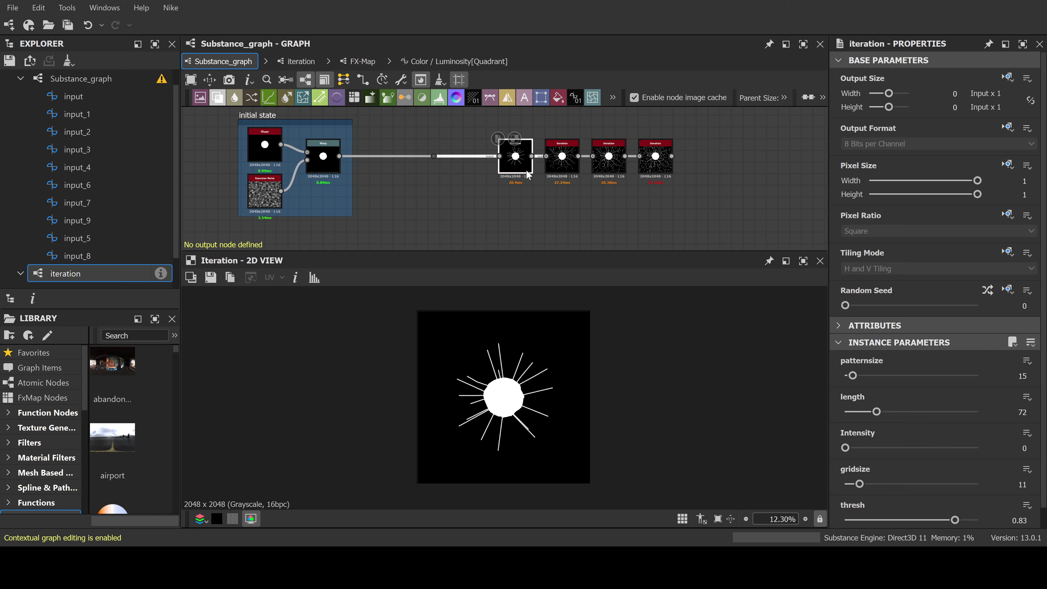
{"action": "left_click", "coordinate": [650, 162]}
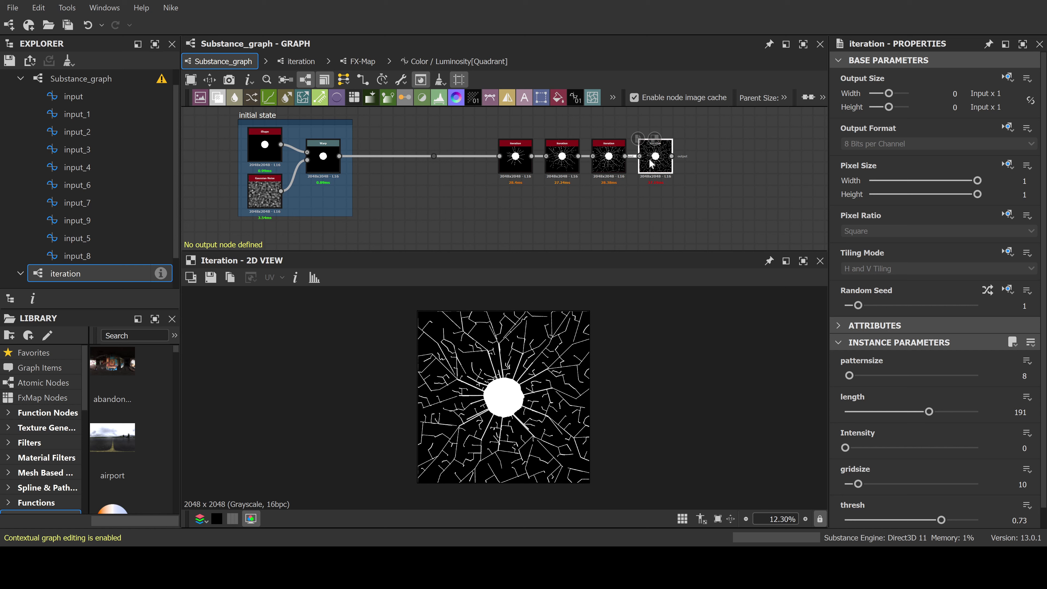
{"action": "middle_click_drag", "start_coordinate": [507, 215], "coordinate": [585, 217]}
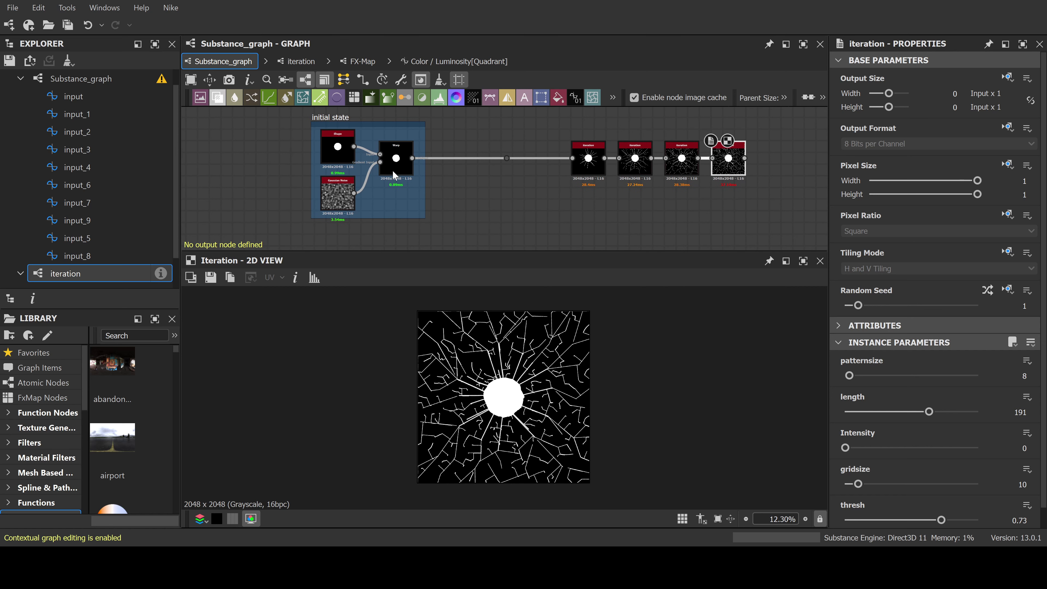
Add a grayscale Text node below the link to the iteration chain and set its text to Cracks
{"action": "middle_click_drag", "start_coordinate": [463, 194], "coordinate": [526, 201]}
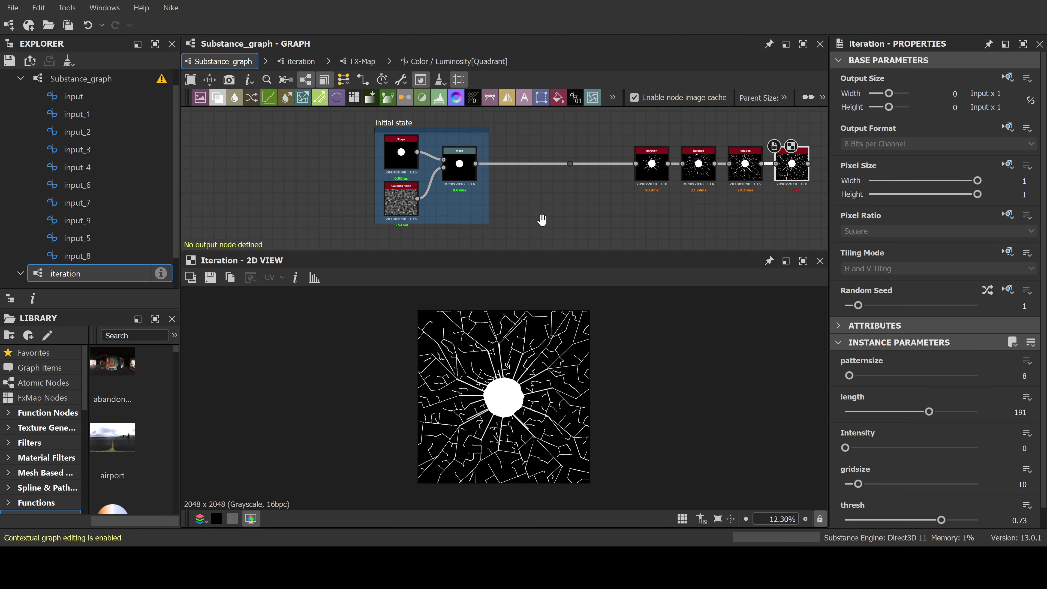
{"action": "middle_click_drag", "start_coordinate": [542, 222], "coordinate": [554, 203]}
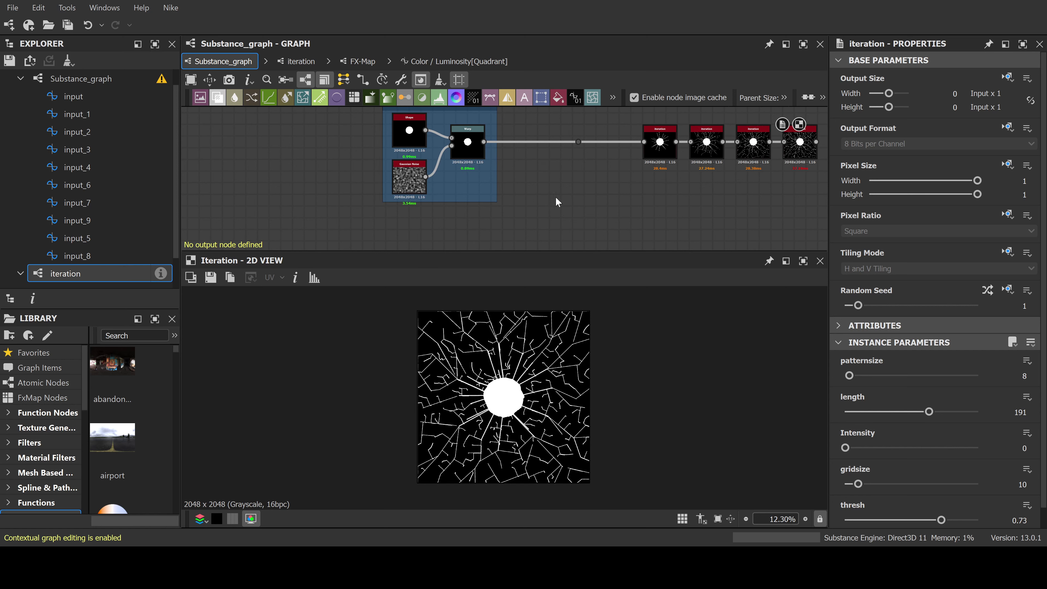
{"action": "key", "text": "ctrl+v"}
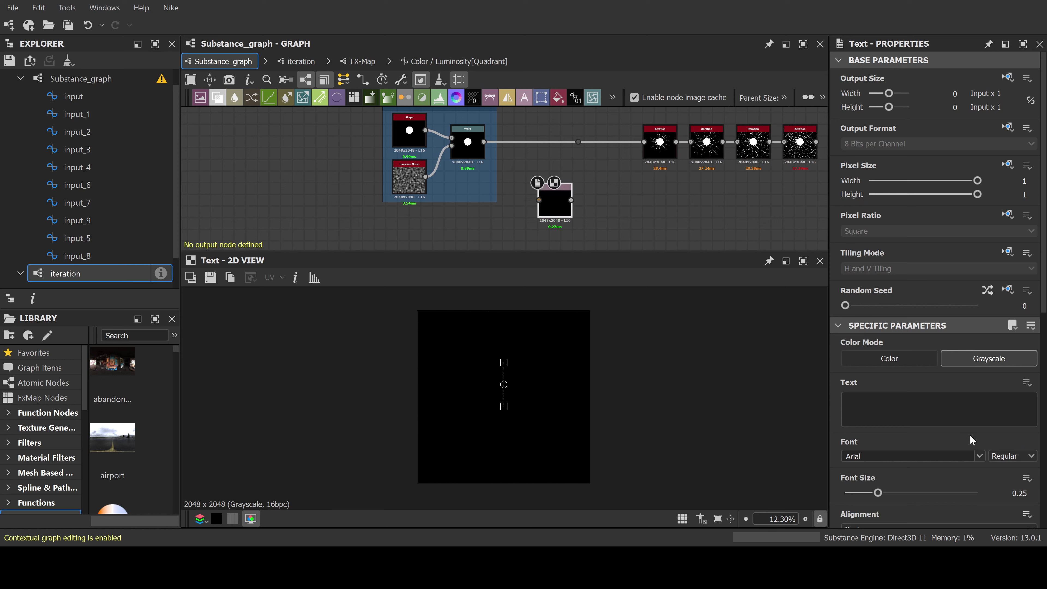
{"action": "left_click", "coordinate": [934, 420]}
{"action": "type", "text": "Cra"}
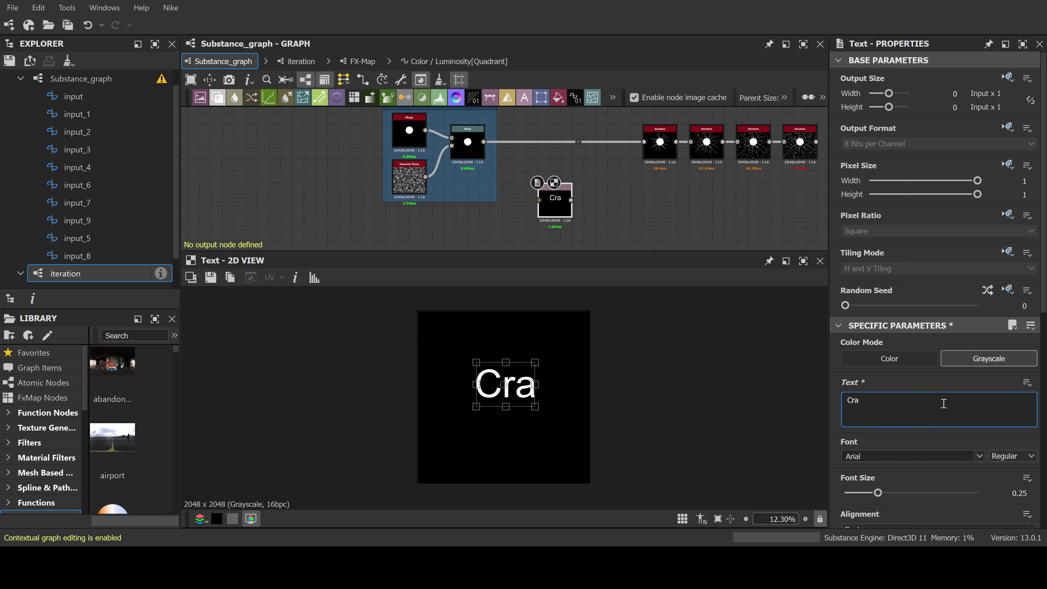
{"action": "type", "text": "ck"}
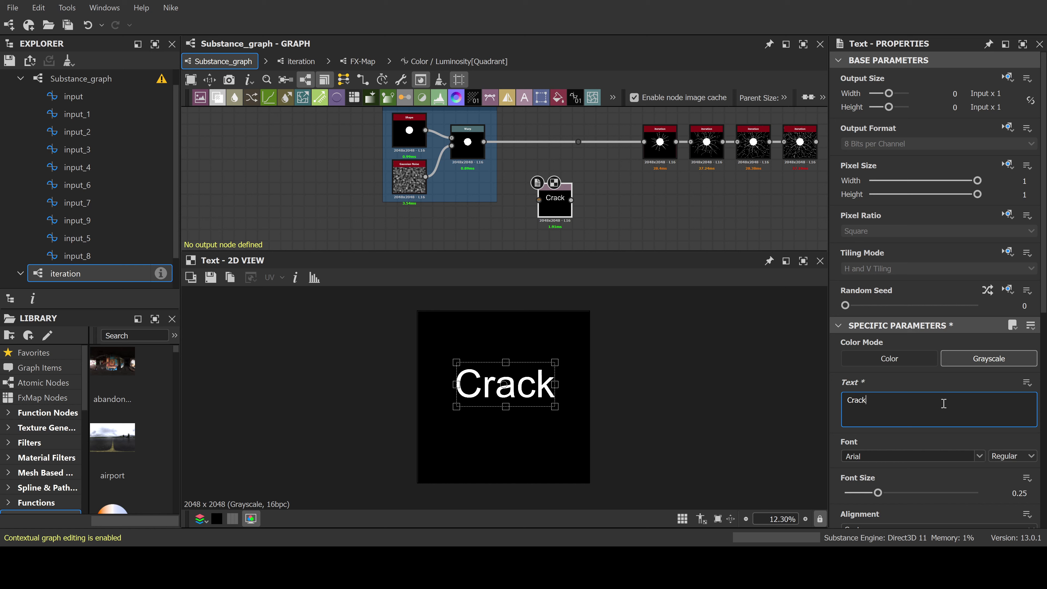
{"action": "type", "text": "s"}
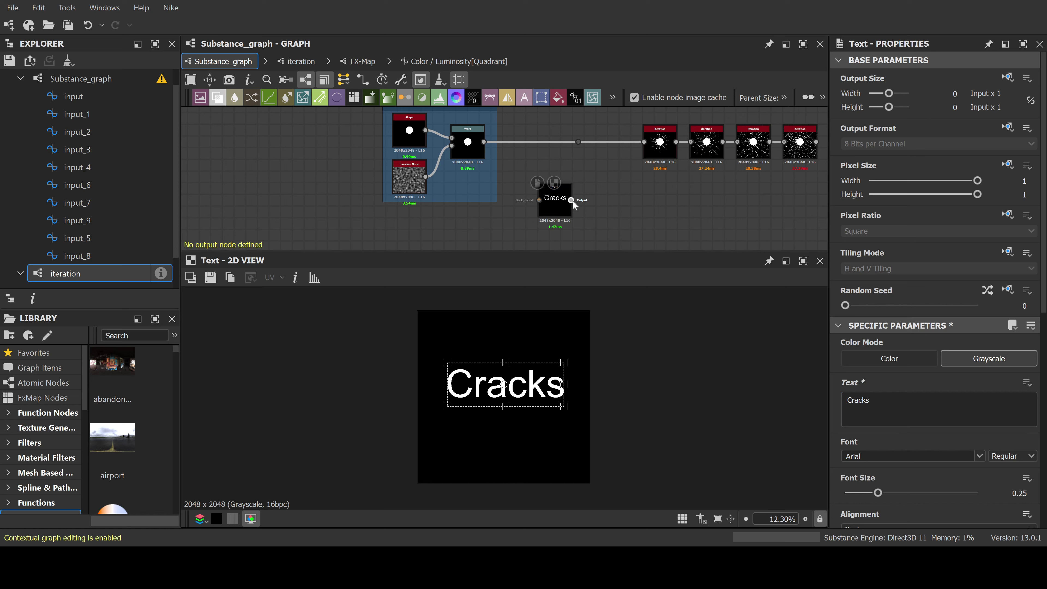
Feed the Cracks text node into the iteration chain in place of the initial state and preview each of the four iterations
{"action": "left_click_drag", "start_coordinate": [571, 200], "coordinate": [579, 141]}
{"action": "double_click", "coordinate": [665, 146]}
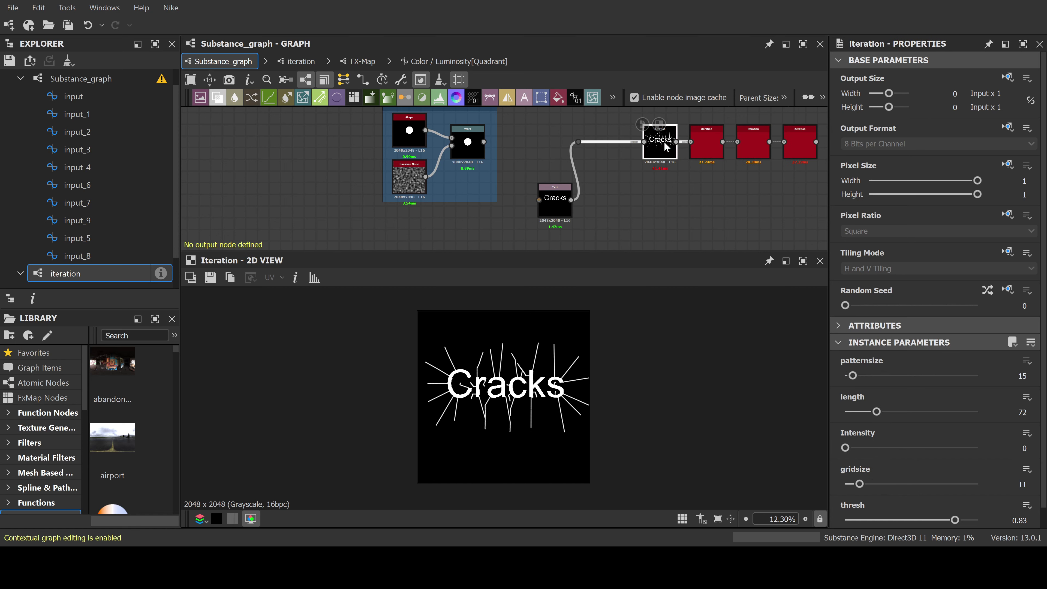
{"action": "double_click", "coordinate": [706, 142]}
{"action": "middle_click_drag", "start_coordinate": [758, 196], "coordinate": [706, 197]}
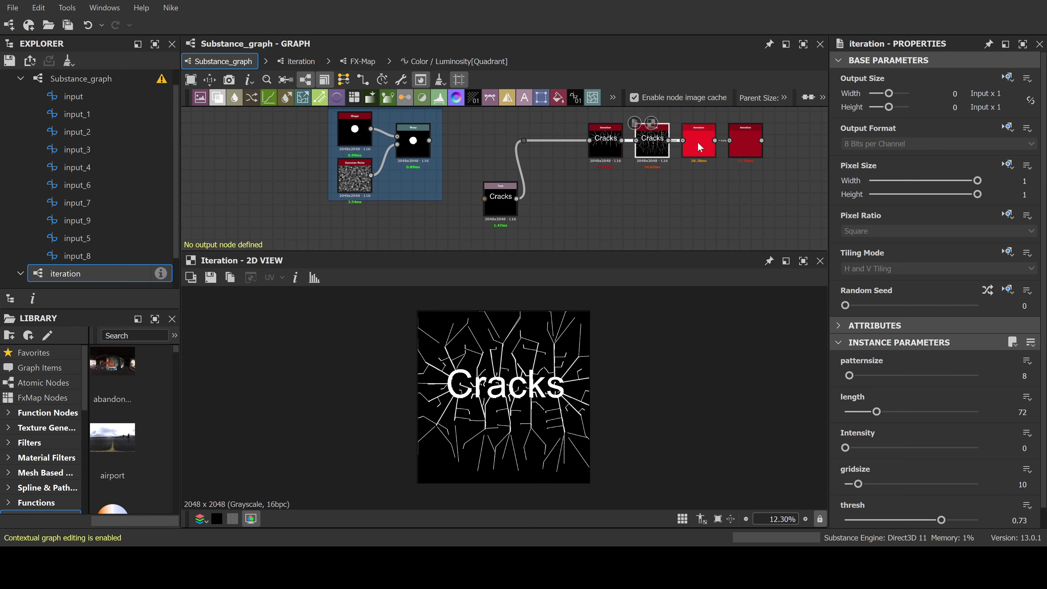
{"action": "double_click", "coordinate": [698, 142]}
{"action": "double_click", "coordinate": [739, 142]}
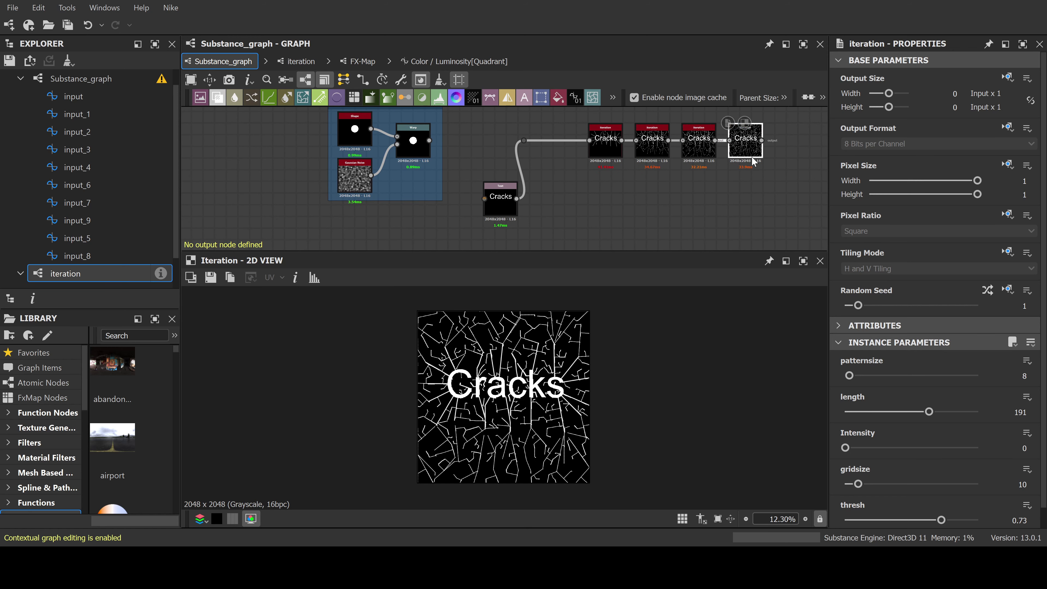
{"action": "middle_click_drag", "start_coordinate": [765, 185], "coordinate": [722, 181]}
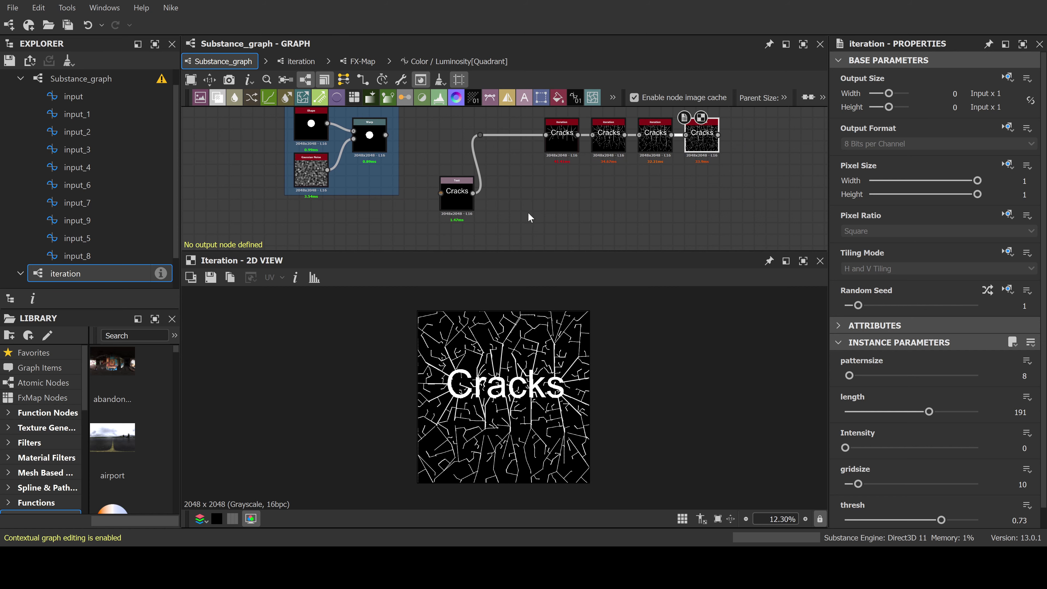
Save the advanced cracks generator package and delete the old prototype nodes and frames above the new iteration chain
{"action": "scroll", "coordinate": [132, 137], "scroll_direction": "up", "scroll_amount": 1}
{"action": "left_click", "coordinate": [99, 79]}
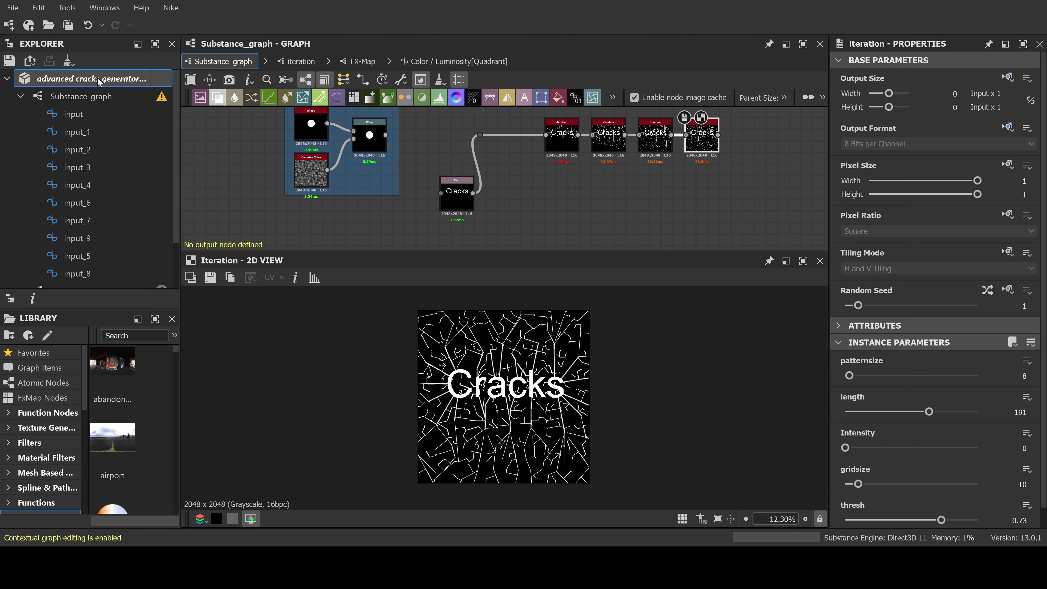
{"action": "scroll", "coordinate": [426, 161], "scroll_direction": "down", "scroll_amount": 4}
{"action": "scroll", "coordinate": [450, 150], "scroll_direction": "down", "scroll_amount": 4}
{"action": "middle_click_drag", "start_coordinate": [484, 131], "coordinate": [508, 242]}
{"action": "scroll", "coordinate": [523, 213], "scroll_direction": "down", "scroll_amount": 2}
{"action": "left_click_drag", "start_coordinate": [703, 198], "coordinate": [421, 130]}
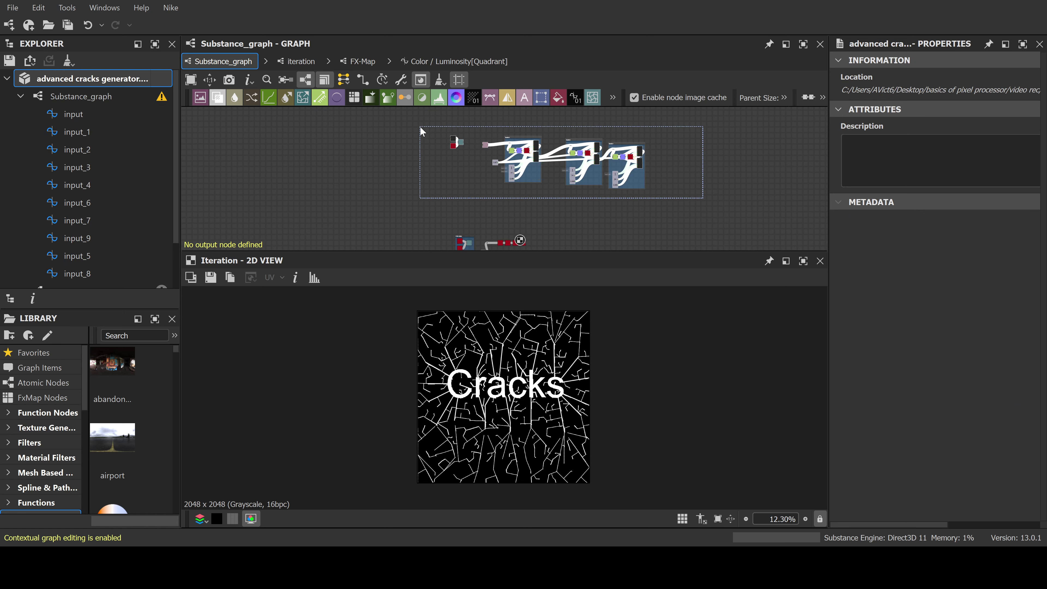
{"action": "left_click_drag", "start_coordinate": [421, 131], "coordinate": [421, 131]}
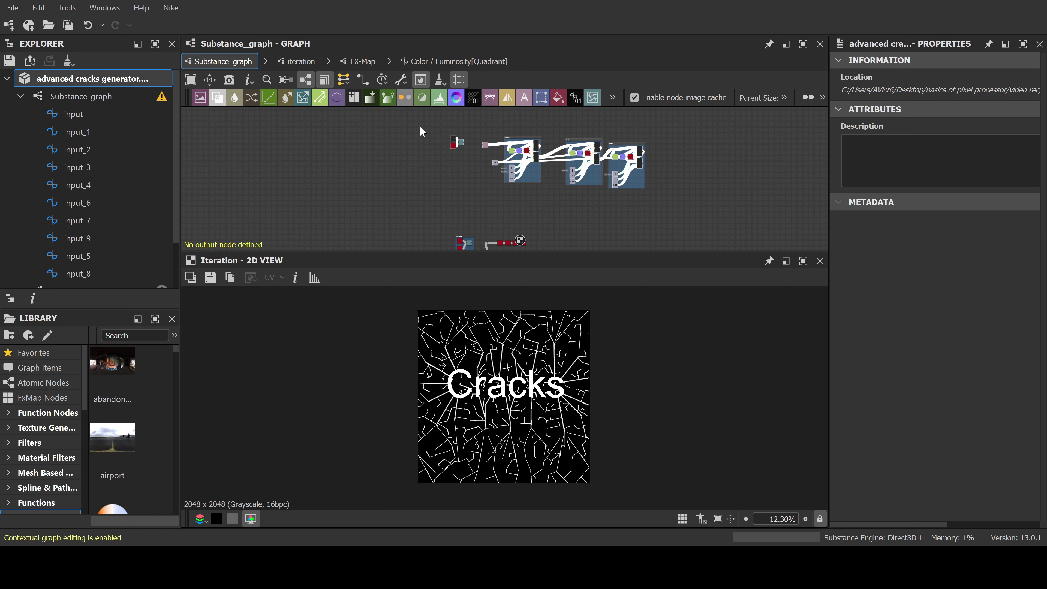
{"action": "key", "text": "Delete"}
{"action": "middle_click_drag", "start_coordinate": [512, 174], "coordinate": [512, 126]}
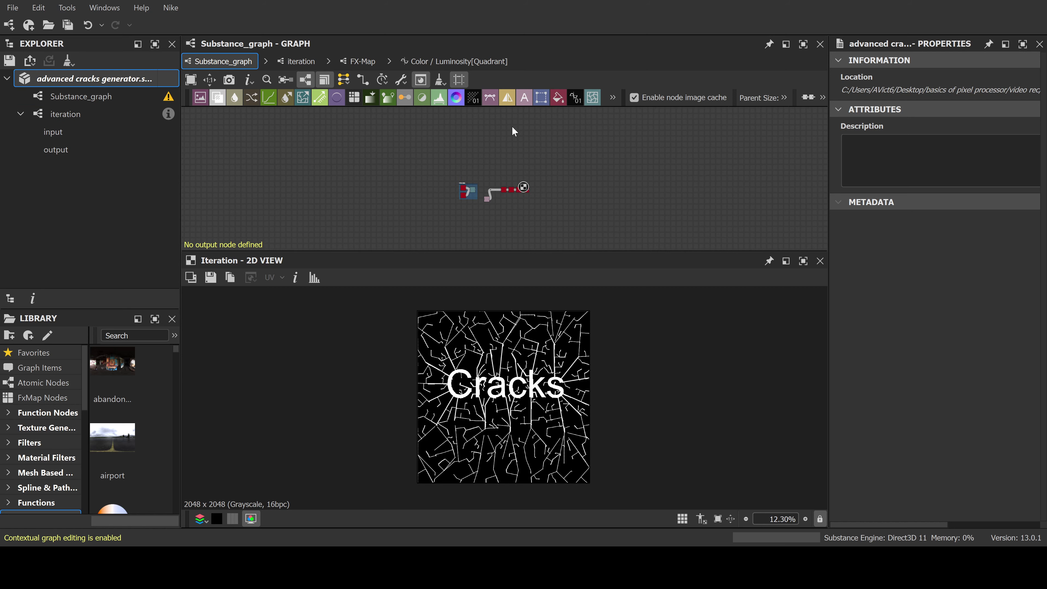
Move the Cracks text node up into line between the initial state frame and the iteration nodes
{"action": "scroll", "coordinate": [514, 223], "scroll_direction": "up", "scroll_amount": 6}
{"action": "left_click_drag", "start_coordinate": [514, 226], "coordinate": [510, 170]}
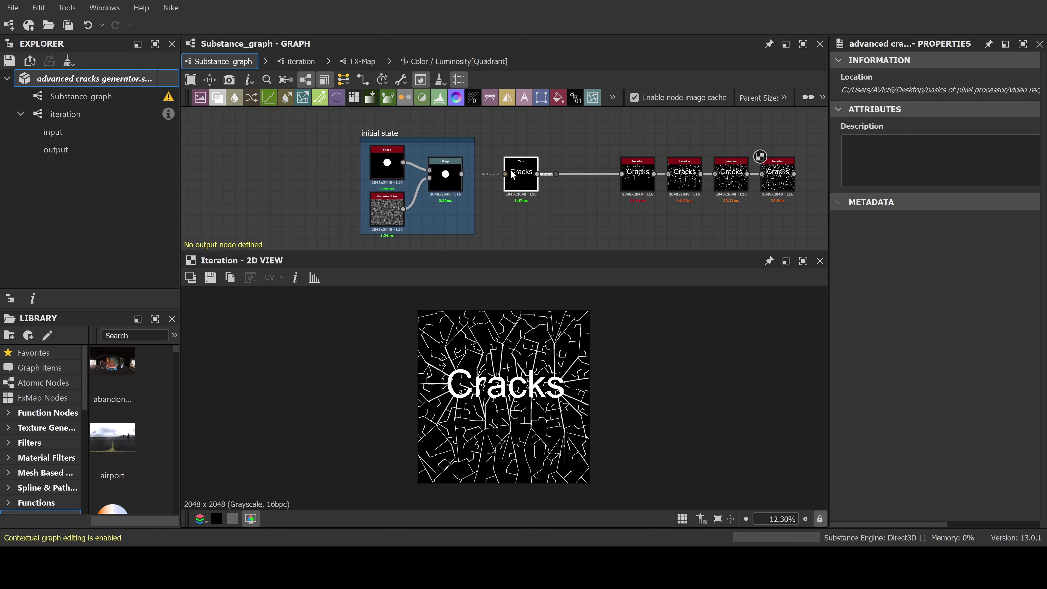
{"action": "middle_click_drag", "start_coordinate": [565, 195], "coordinate": [461, 181]}
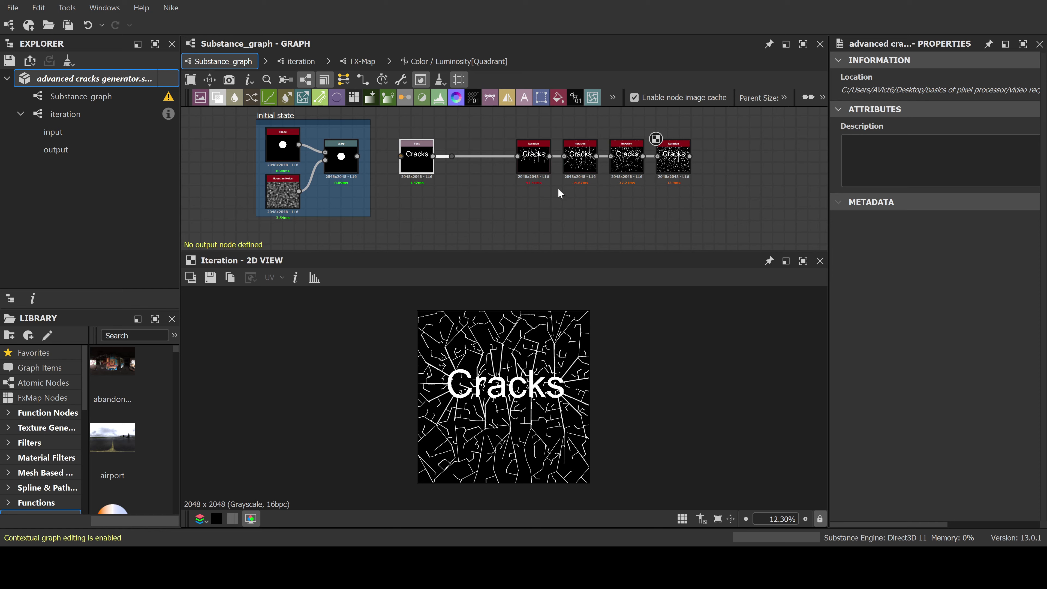
{"action": "middle_click_drag", "start_coordinate": [558, 194], "coordinate": [544, 205]}
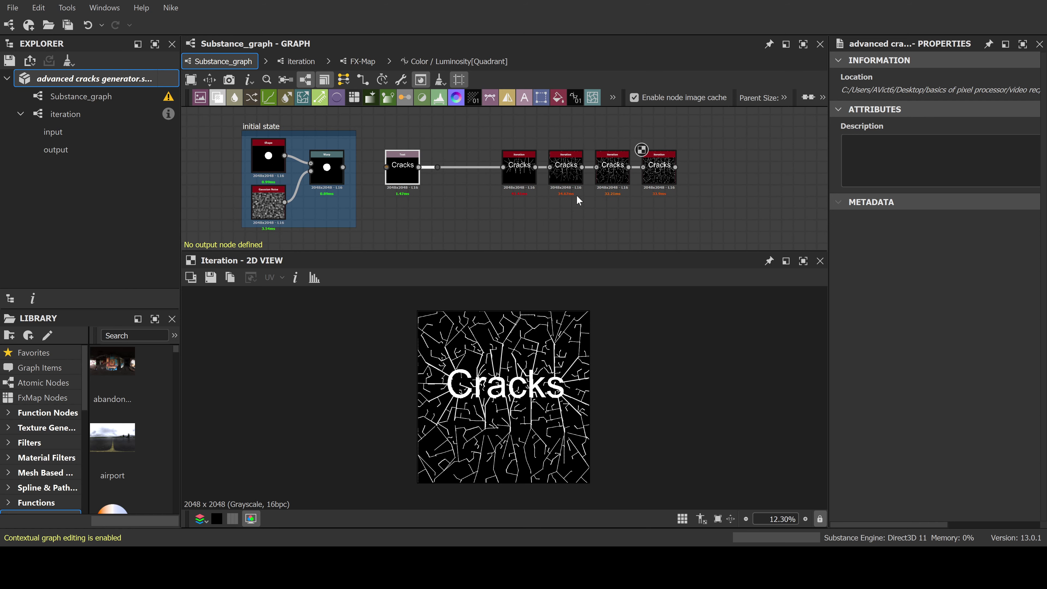